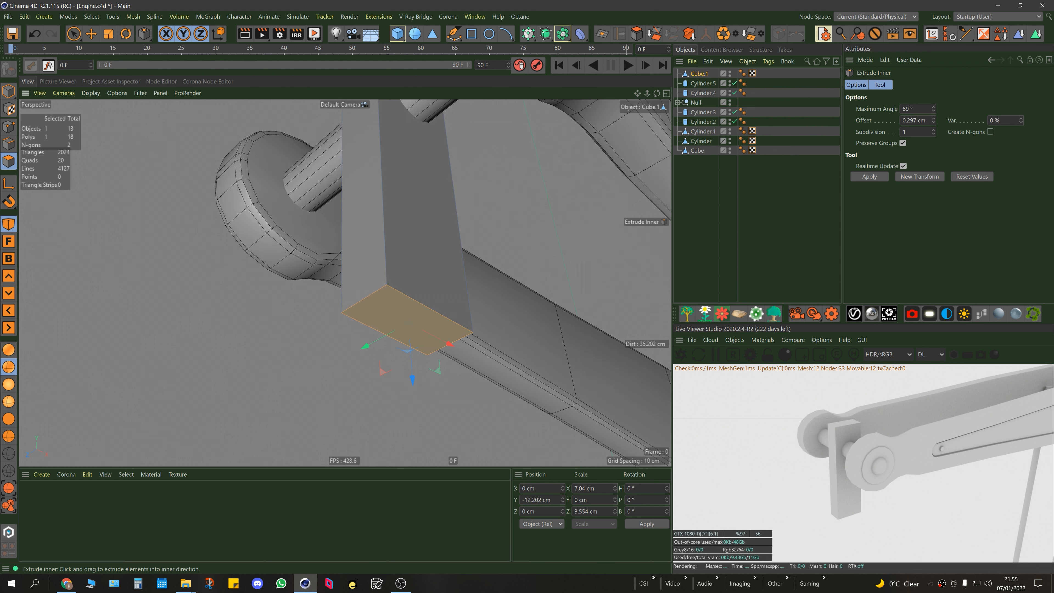
Step: Inset the block's bottom face in small stages and extrude it down to about Y -12.9 cm, forming a stepped end
{"action": "left_click_drag", "start_coordinate": [404, 314], "coordinate": [392, 315]}
{"action": "left_click_drag", "start_coordinate": [411, 376], "coordinate": [412, 382], "text": "ctrl"}
{"action": "mouse_move", "coordinate": [411, 383]}
{"action": "left_mouse_down", "text": "ctrl"}
{"action": "mouse_move", "coordinate": [399, 385]}
{"action": "mouse_move", "coordinate": [413, 388]}
{"action": "left_mouse_up", "text": "ctrl"}
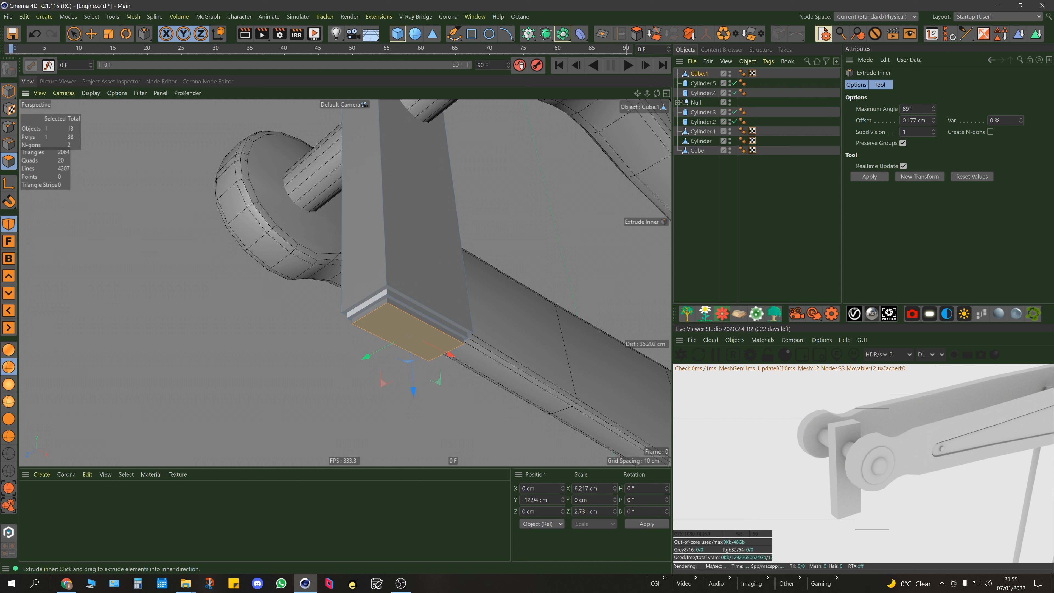
Step: Loop-select the inner edge of the upper step at the block's lower end and give it a small bevel
{"action": "key", "text": "Return"}
{"action": "key", "text": "Return"}
{"action": "key", "text": "u"}
{"action": "key", "text": "l"}
{"action": "left_click", "coordinate": [375, 294]}
{"action": "scroll", "coordinate": [375, 291], "scroll_direction": "up", "scroll_amount": 5}
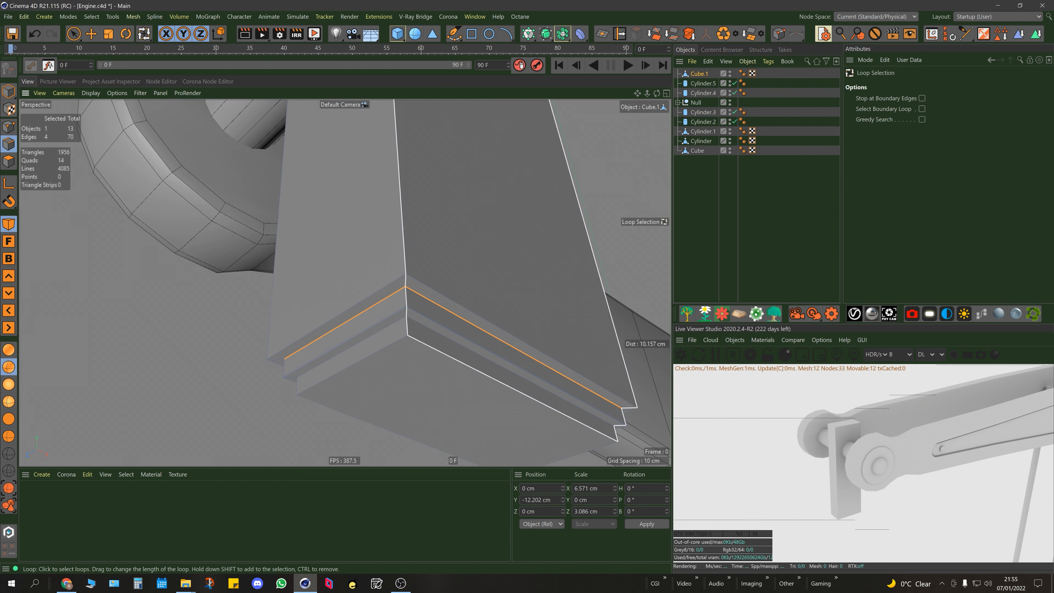
{"action": "key", "text": "m"}
{"action": "key", "text": "s"}
{"action": "left_click_drag", "start_coordinate": [353, 347], "coordinate": [369, 347]}
{"action": "key", "text": "i"}
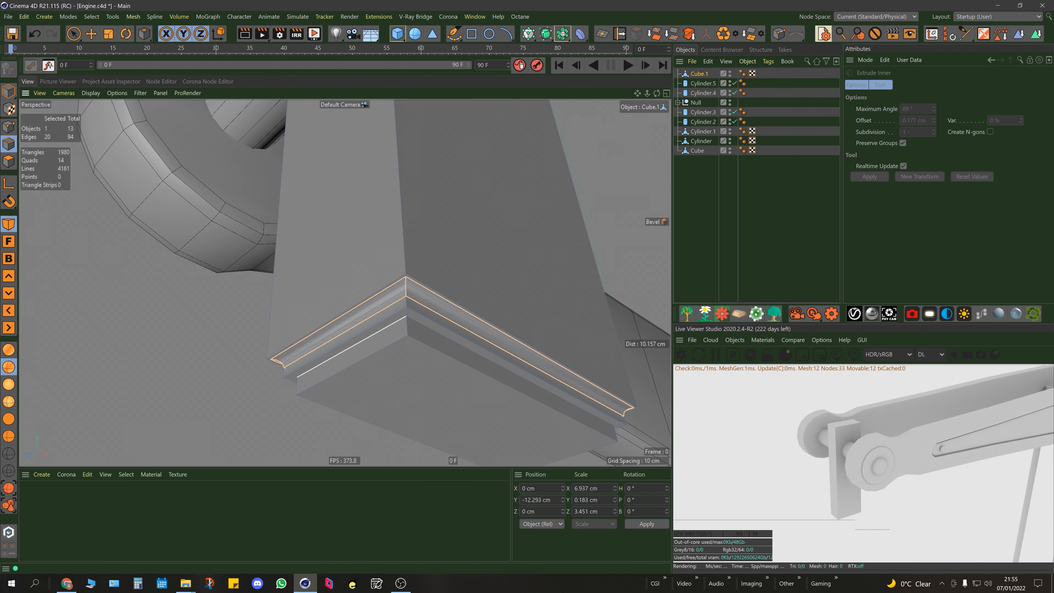
Step: Try to bevel the lower edge loop of the block's stepped end
{"action": "key", "text": "u"}
{"action": "key", "text": "l"}
{"action": "left_click", "coordinate": [353, 346]}
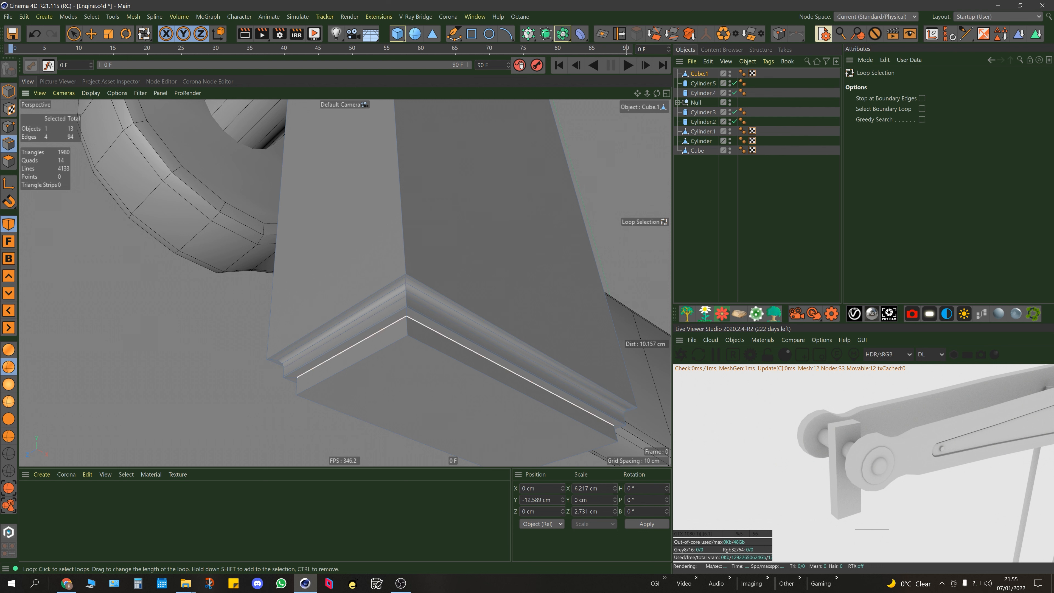
{"action": "key", "text": "m"}
{"action": "key", "text": "s"}
{"action": "left_click_drag", "start_coordinate": [353, 347], "coordinate": [354, 347]}
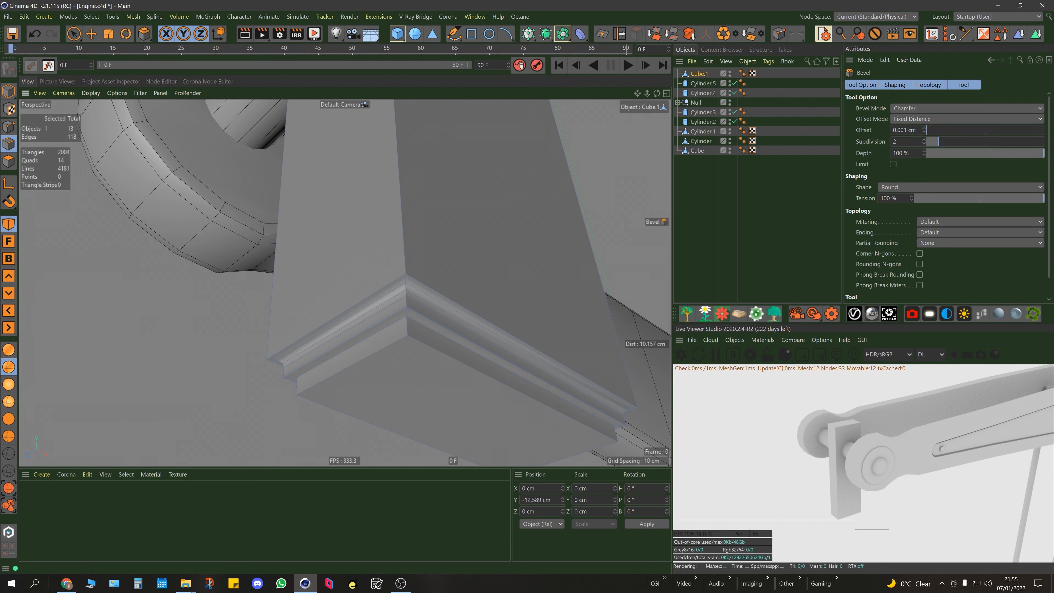
{"action": "key", "text": "ctrl+z"}
{"action": "scroll", "coordinate": [347, 345], "scroll_direction": "down", "scroll_amount": 6}
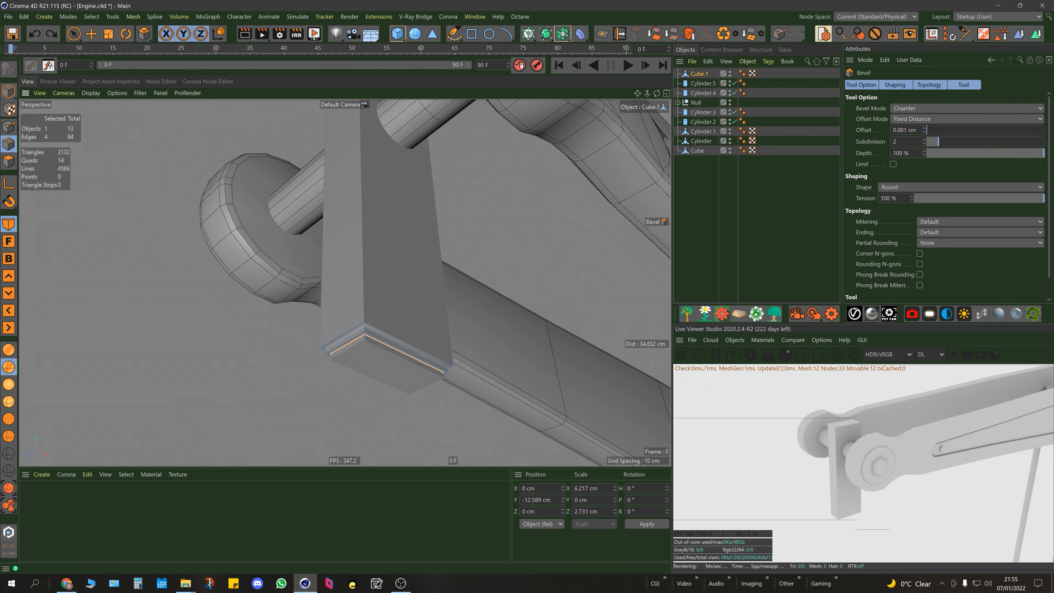
Step: Select the inset bottom face of the block and extrude it down to about Y -35.5 cm
{"action": "key", "text": "space"}
{"action": "key", "text": "Return"}
{"action": "left_click", "coordinate": [386, 366]}
{"action": "scroll", "coordinate": [386, 365], "scroll_direction": "down", "scroll_amount": 6}
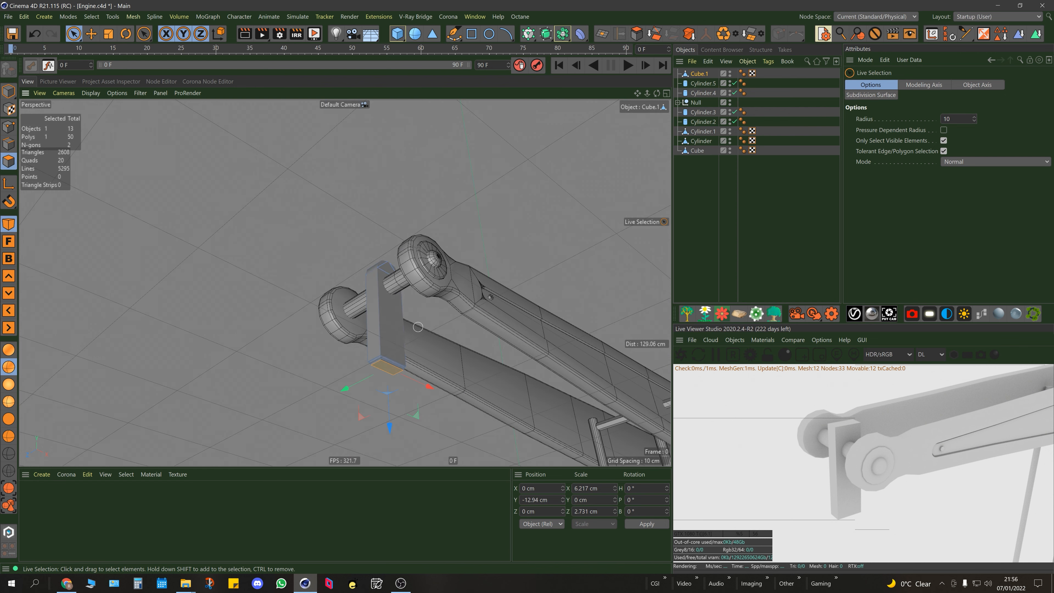
{"action": "left_click_drag", "start_coordinate": [386, 366], "coordinate": [370, 405], "text": "alt"}
{"action": "middle_click_drag", "start_coordinate": [324, 394], "coordinate": [390, 230], "text": "alt"}
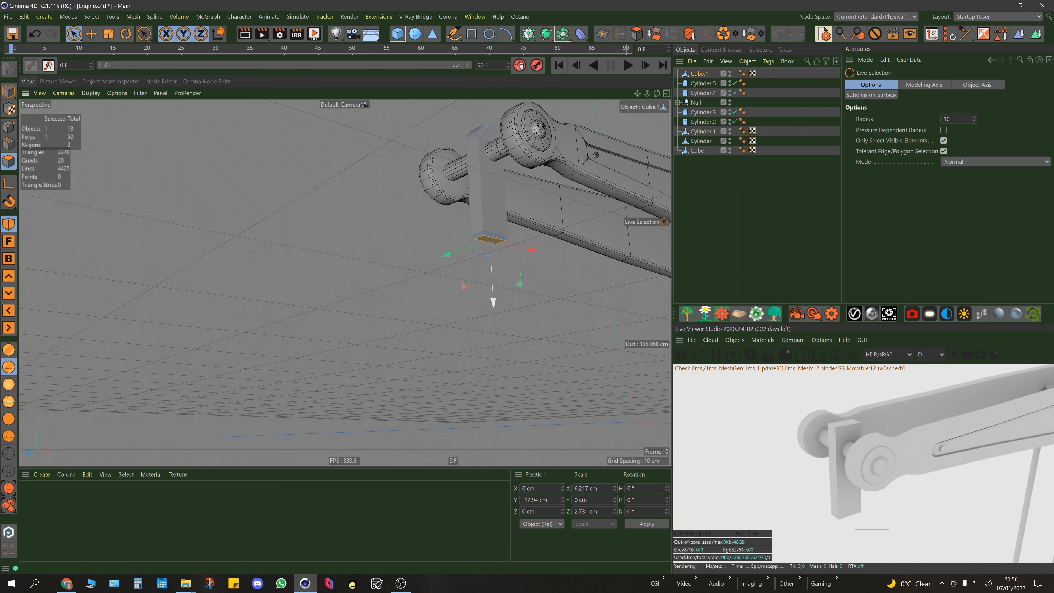
{"action": "left_click_drag", "start_coordinate": [493, 302], "coordinate": [509, 324], "text": "ctrl"}
{"action": "scroll", "coordinate": [518, 345], "scroll_direction": "down", "scroll_amount": 6}
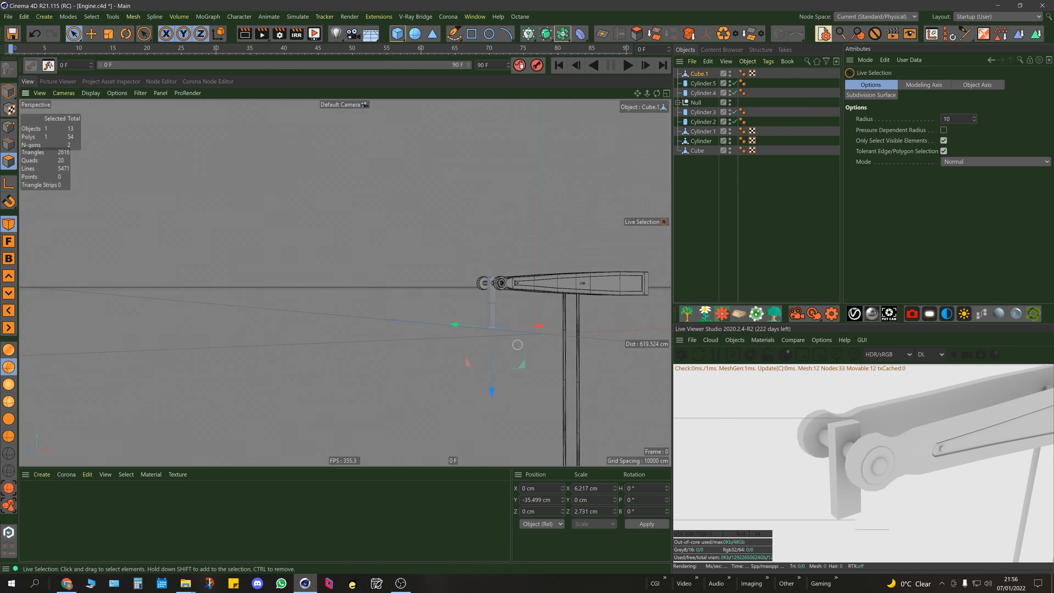
Step: Extrude the bottom face further down in several segments to about Y -203.8 cm, forming a long rod
{"action": "middle_click_drag", "start_coordinate": [518, 345], "coordinate": [451, 307], "text": "alt"}
{"action": "left_click_drag", "start_coordinate": [425, 355], "coordinate": [425, 450]}
{"action": "middle_click_drag", "start_coordinate": [425, 448], "coordinate": [411, 372], "text": "alt"}
{"action": "left_click_drag", "start_coordinate": [411, 380], "coordinate": [411, 456], "text": "ctrl"}
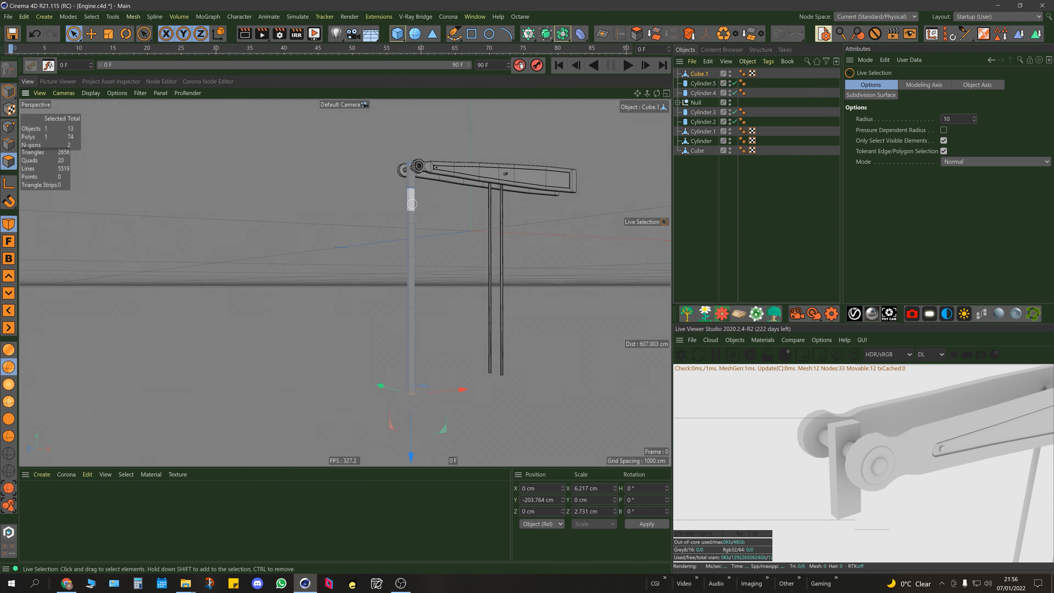
Step: In edge mode, select the first cross edge on the rod's narrow side below the stepped collar and move it outward
{"action": "scroll", "coordinate": [412, 203], "scroll_direction": "up", "scroll_amount": 10}
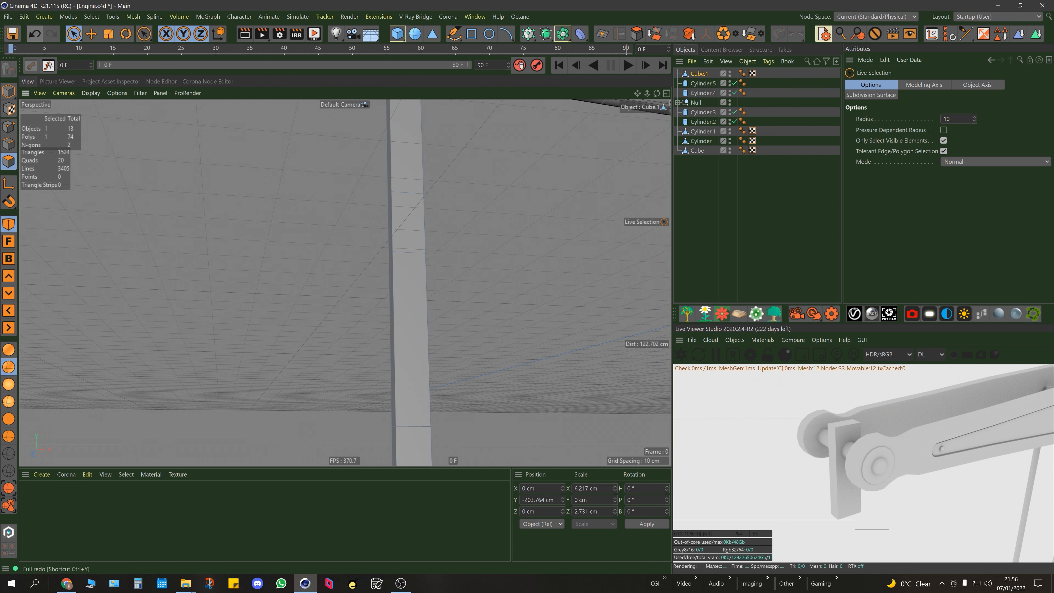
{"action": "left_click_drag", "start_coordinate": [74, 33], "coordinate": [109, 63]}
{"action": "left_click_drag", "start_coordinate": [419, 257], "coordinate": [418, 225], "text": "alt"}
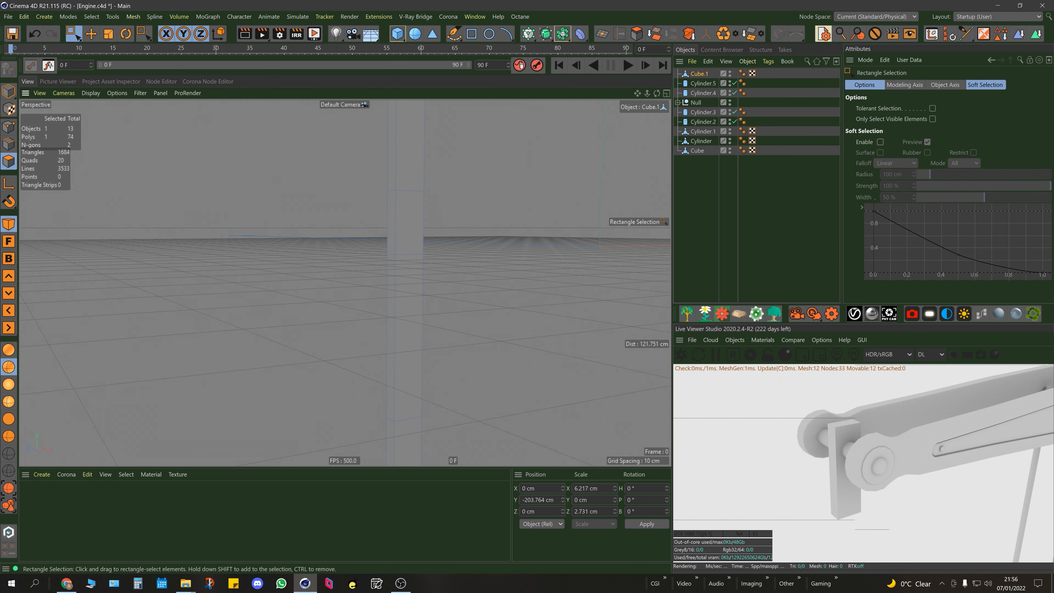
{"action": "left_click_drag", "start_coordinate": [344, 282], "coordinate": [336, 284], "text": "alt"}
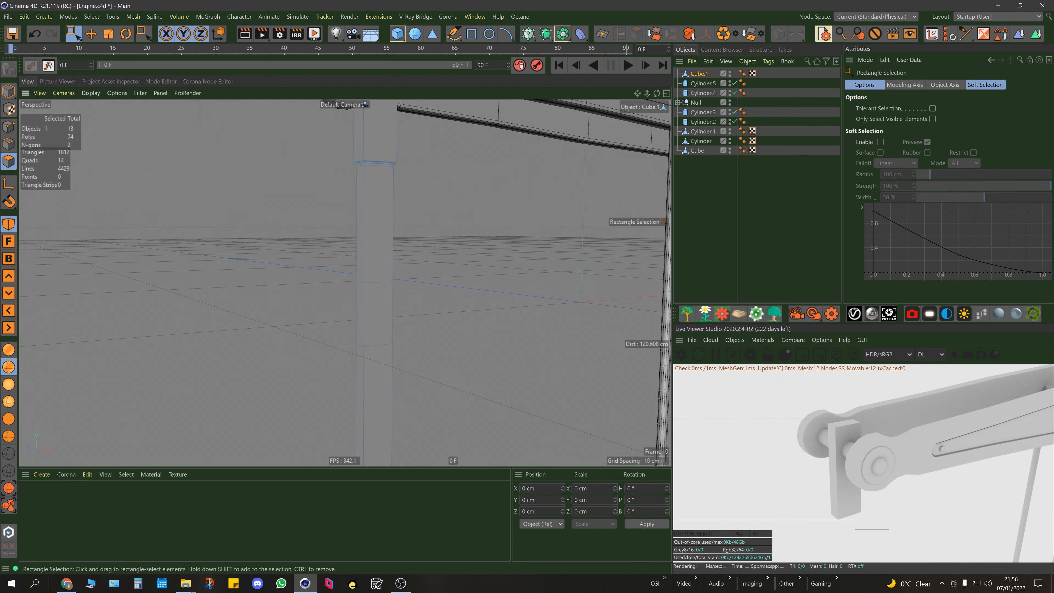
{"action": "left_click", "coordinate": [8, 144]}
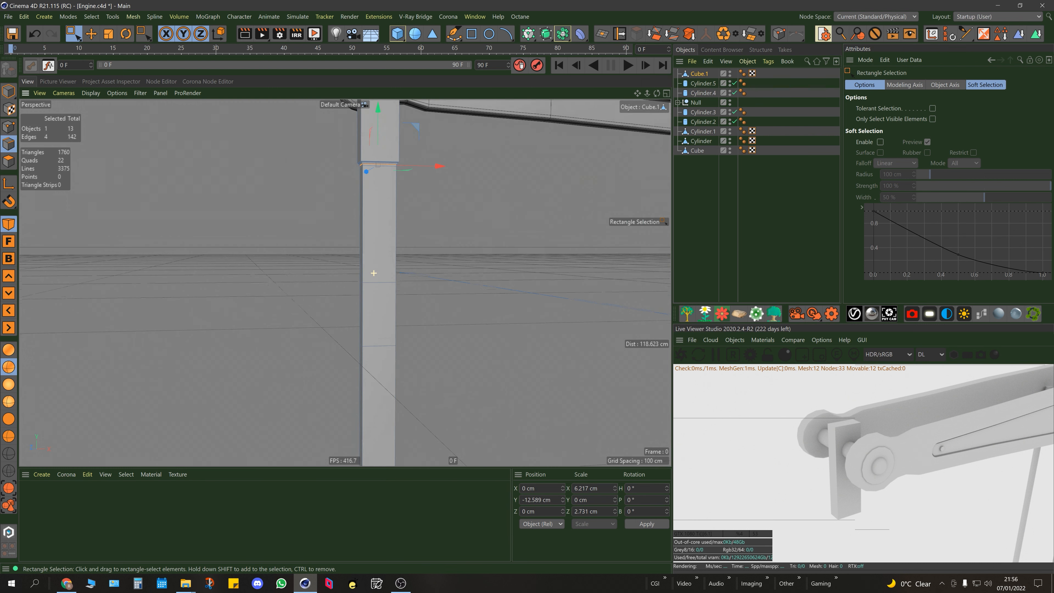
{"action": "left_click_drag", "start_coordinate": [374, 290], "coordinate": [343, 282], "text": "alt"}
{"action": "left_click_drag", "start_coordinate": [74, 33], "coordinate": [109, 46]}
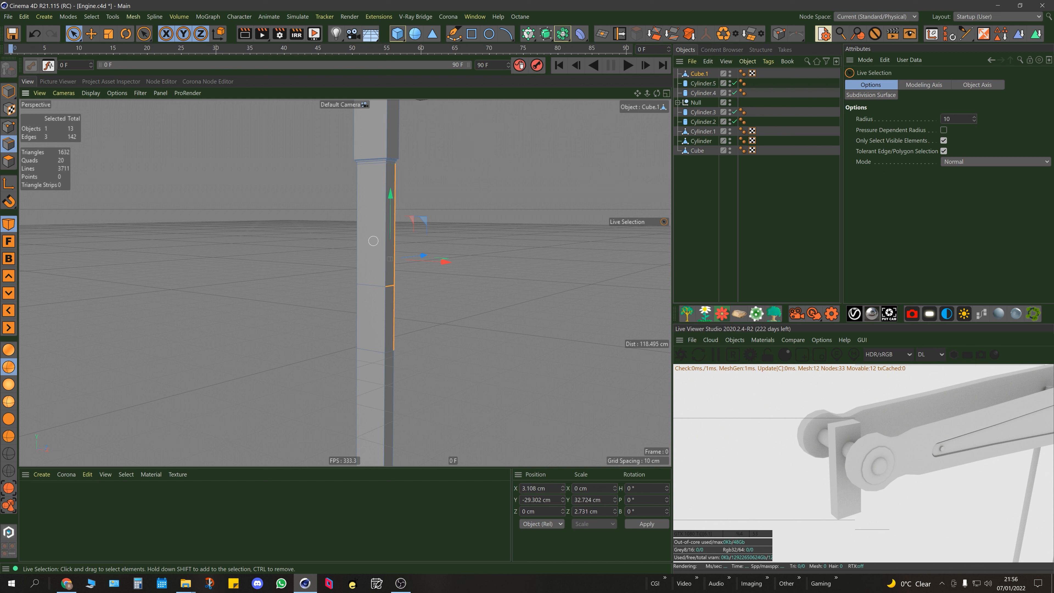
{"action": "left_click_drag", "start_coordinate": [389, 342], "coordinate": [406, 348], "text": "alt"}
{"action": "left_click_drag", "start_coordinate": [452, 289], "coordinate": [460, 288]}
Step: Move the rod's second and third side cross edges outward to about X 4.8 cm and 5.8 cm
{"action": "left_click_drag", "start_coordinate": [391, 338], "coordinate": [377, 324], "text": "alt"}
{"action": "scroll", "coordinate": [401, 322], "scroll_direction": "up", "scroll_amount": 5}
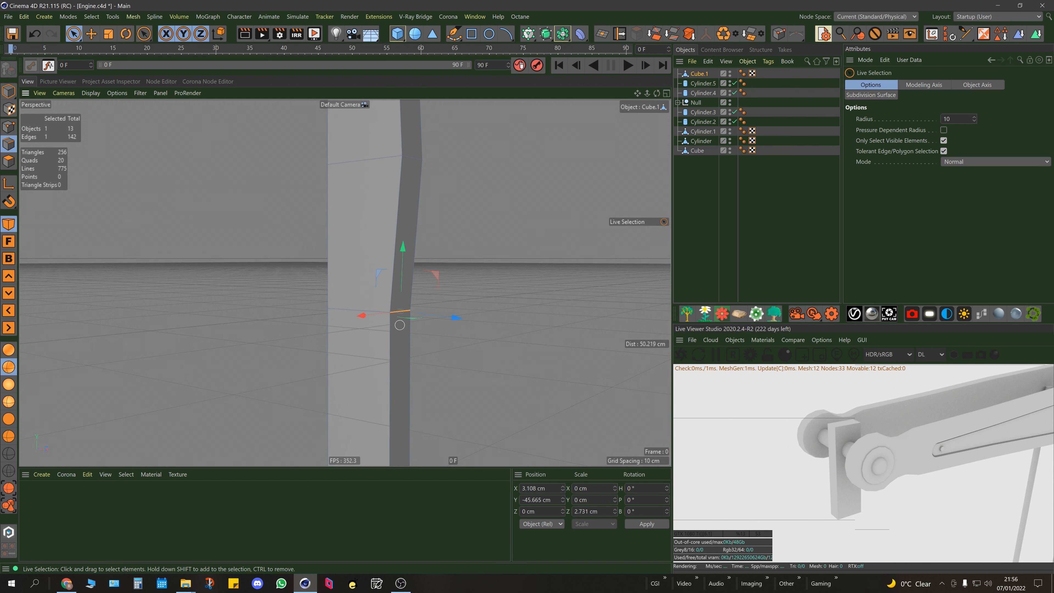
{"action": "left_click_drag", "start_coordinate": [455, 318], "coordinate": [473, 320]}
{"action": "middle_click_drag", "start_coordinate": [352, 325], "coordinate": [334, 237], "text": "alt"}
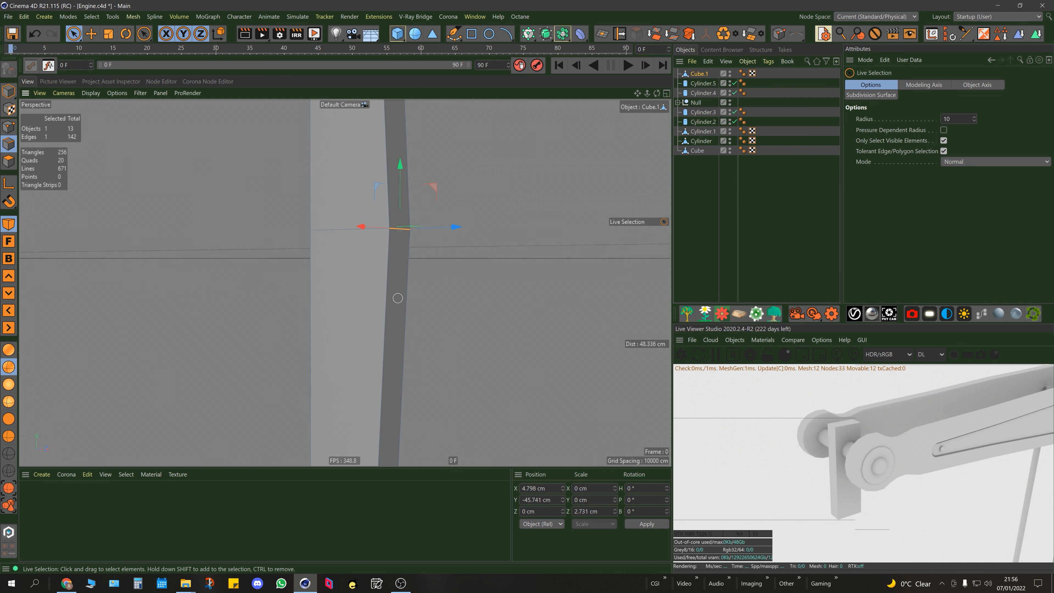
{"action": "left_click_drag", "start_coordinate": [394, 427], "coordinate": [408, 259], "text": "alt"}
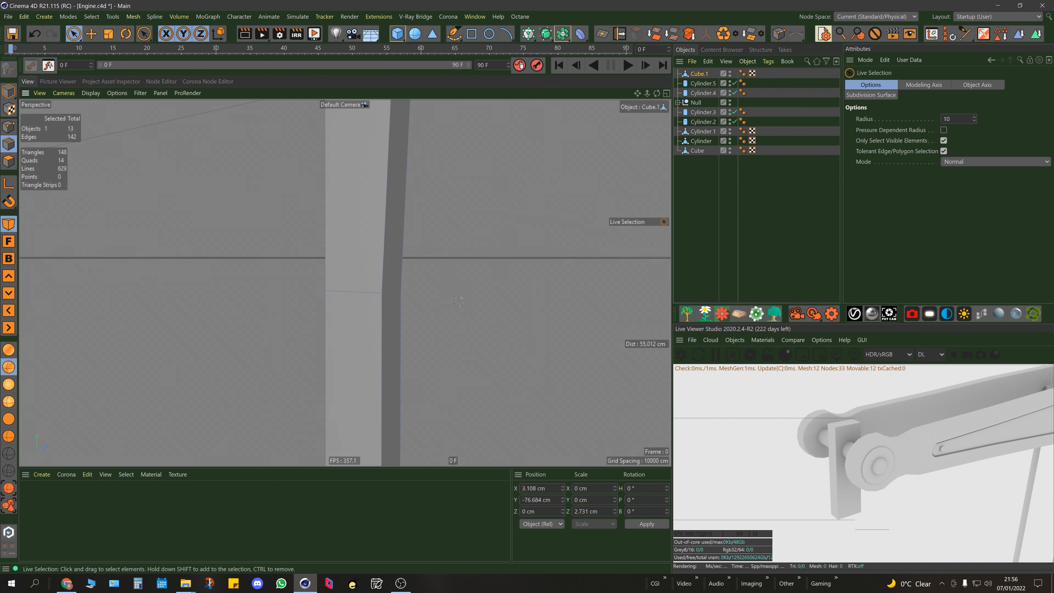
{"action": "left_click", "coordinate": [390, 294]}
{"action": "left_click_drag", "start_coordinate": [444, 295], "coordinate": [381, 323], "text": "alt"}
{"action": "scroll", "coordinate": [381, 323], "scroll_direction": "up", "scroll_amount": 5}
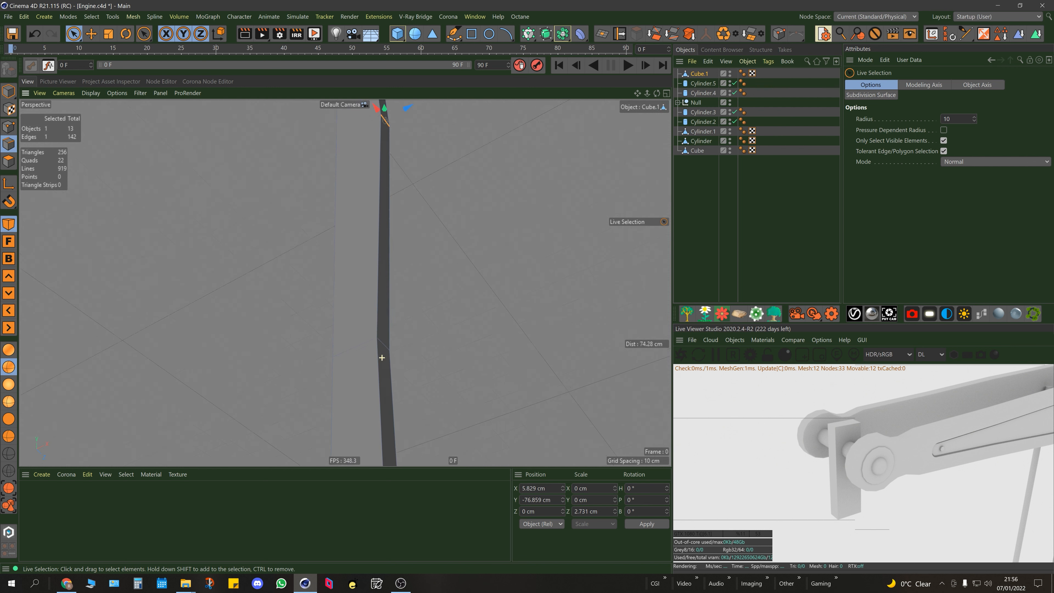
Step: Move the side cross edges near Y -124 cm and Y -161 cm outward to about X 5.9 cm and 5.1 cm
{"action": "left_click", "coordinate": [383, 341]}
{"action": "scroll", "coordinate": [384, 341], "scroll_direction": "down", "scroll_amount": 5}
{"action": "left_click_drag", "start_coordinate": [441, 320], "coordinate": [452, 315]}
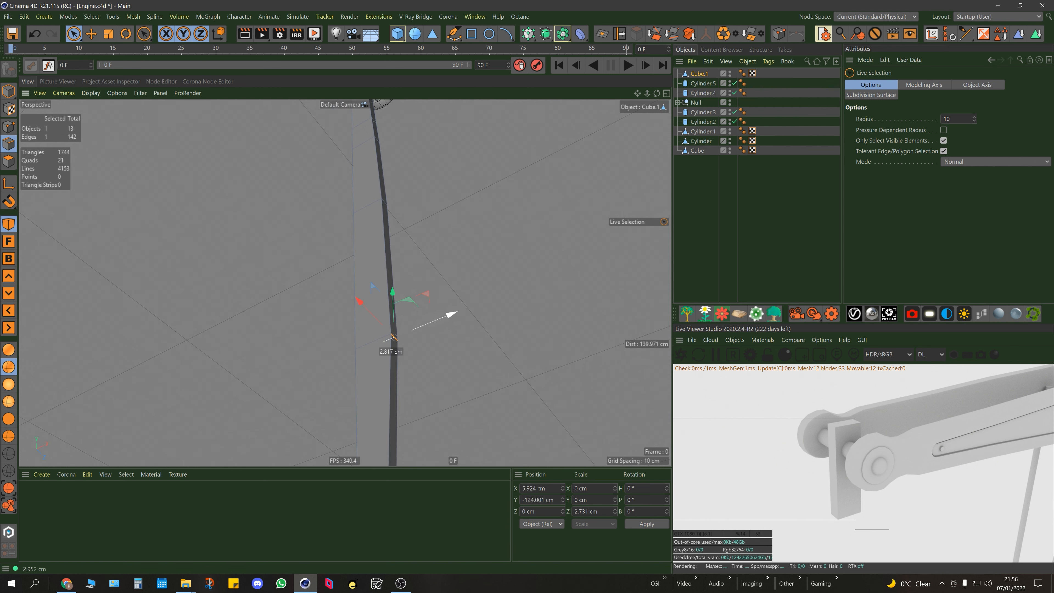
{"action": "scroll", "coordinate": [346, 283], "scroll_direction": "up", "scroll_amount": 8}
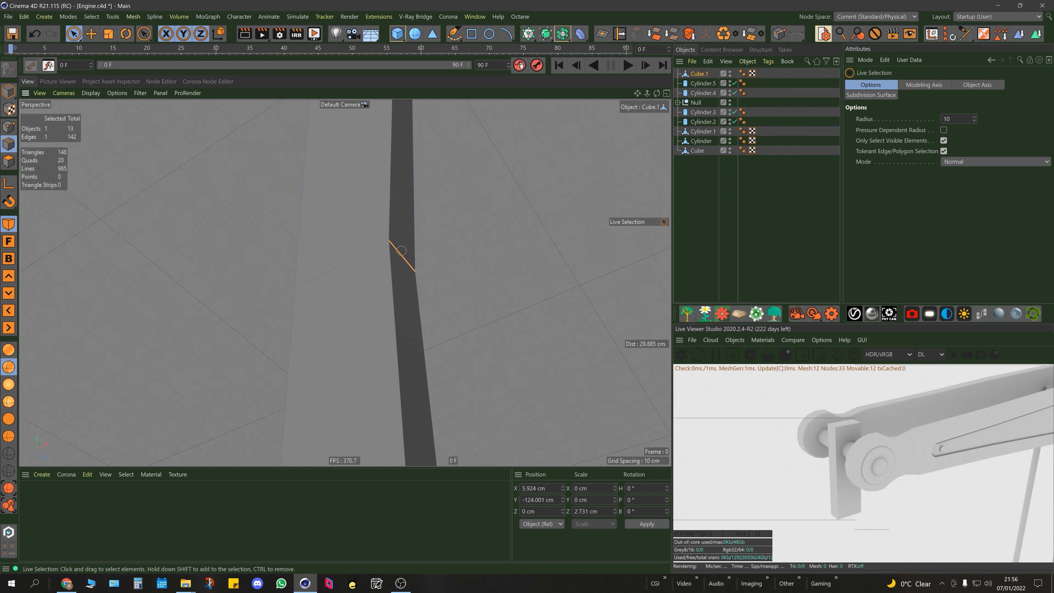
{"action": "scroll", "coordinate": [400, 251], "scroll_direction": "down", "scroll_amount": 6}
{"action": "left_click_drag", "start_coordinate": [393, 329], "coordinate": [425, 316]}
{"action": "middle_click_drag", "start_coordinate": [348, 374], "coordinate": [340, 264], "text": "alt"}
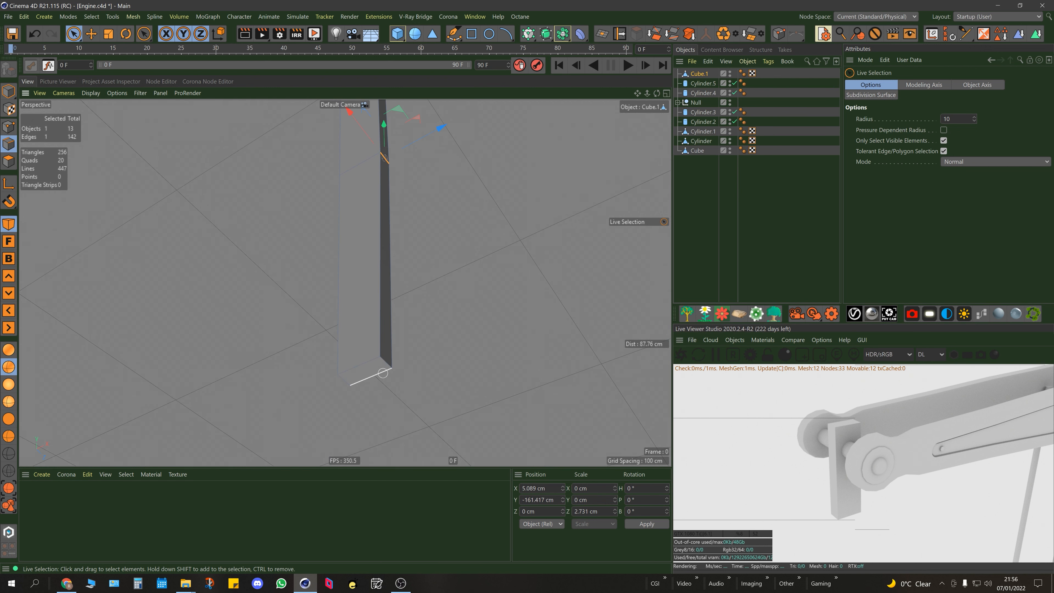
Step: Reselect the uppermost side cross edge below the collar and adjust it to about X 3.9 cm to smooth the curve
{"action": "left_click_drag", "start_coordinate": [373, 368], "coordinate": [437, 237], "text": "alt"}
{"action": "scroll", "coordinate": [437, 237], "scroll_direction": "down", "scroll_amount": 4}
{"action": "middle_click_drag", "start_coordinate": [421, 209], "coordinate": [440, 318], "text": "alt"}
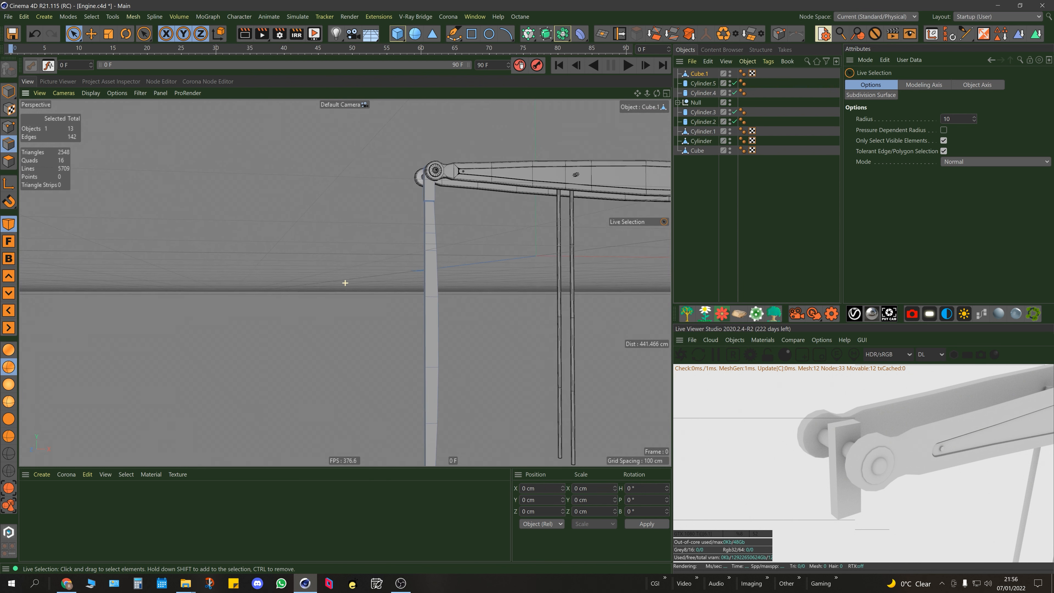
{"action": "left_click_drag", "start_coordinate": [437, 269], "coordinate": [482, 281], "text": "alt"}
{"action": "scroll", "coordinate": [416, 239], "scroll_direction": "up", "scroll_amount": 10}
{"action": "left_click_drag", "start_coordinate": [562, 307], "coordinate": [535, 272], "text": "alt"}
{"action": "scroll", "coordinate": [542, 195], "scroll_direction": "up", "scroll_amount": 3}
{"action": "left_click", "coordinate": [541, 211]}
{"action": "scroll", "coordinate": [542, 212], "scroll_direction": "down", "scroll_amount": 8}
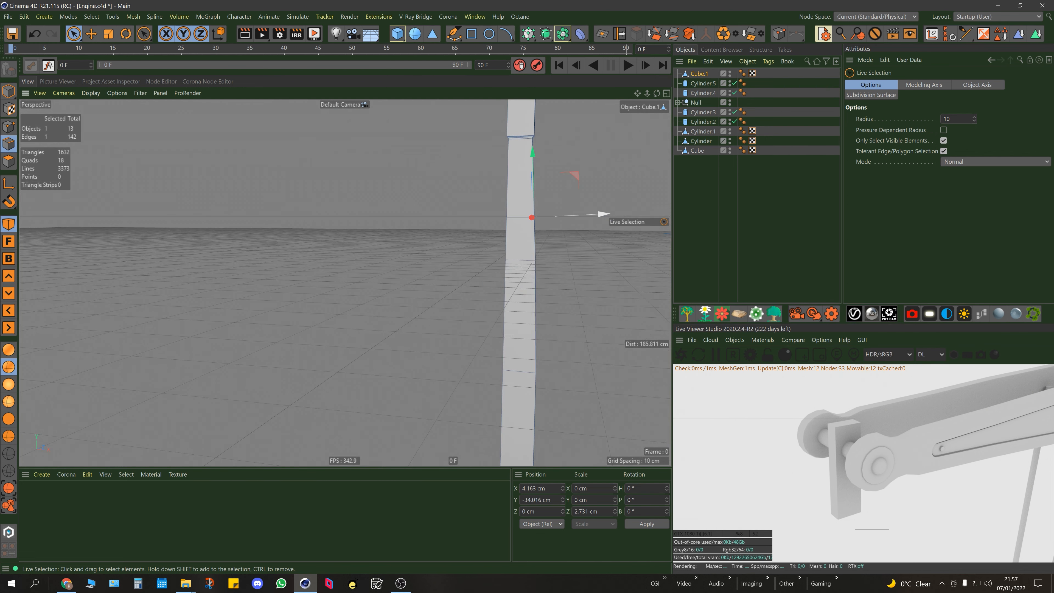
{"action": "left_click_drag", "start_coordinate": [604, 214], "coordinate": [601, 215]}
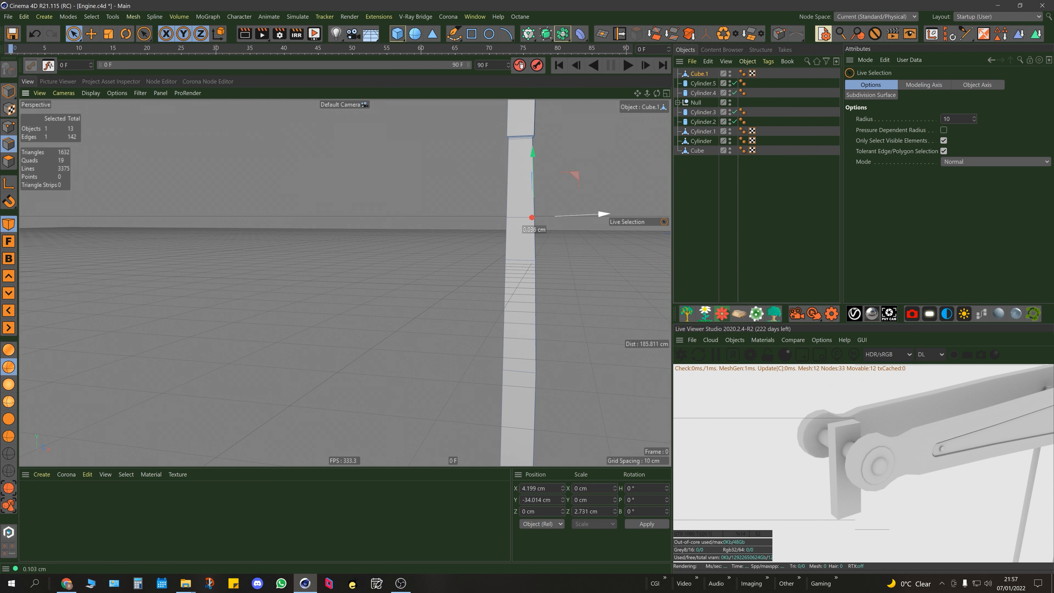
{"action": "left_click_drag", "start_coordinate": [343, 282], "coordinate": [379, 284], "text": "alt"}
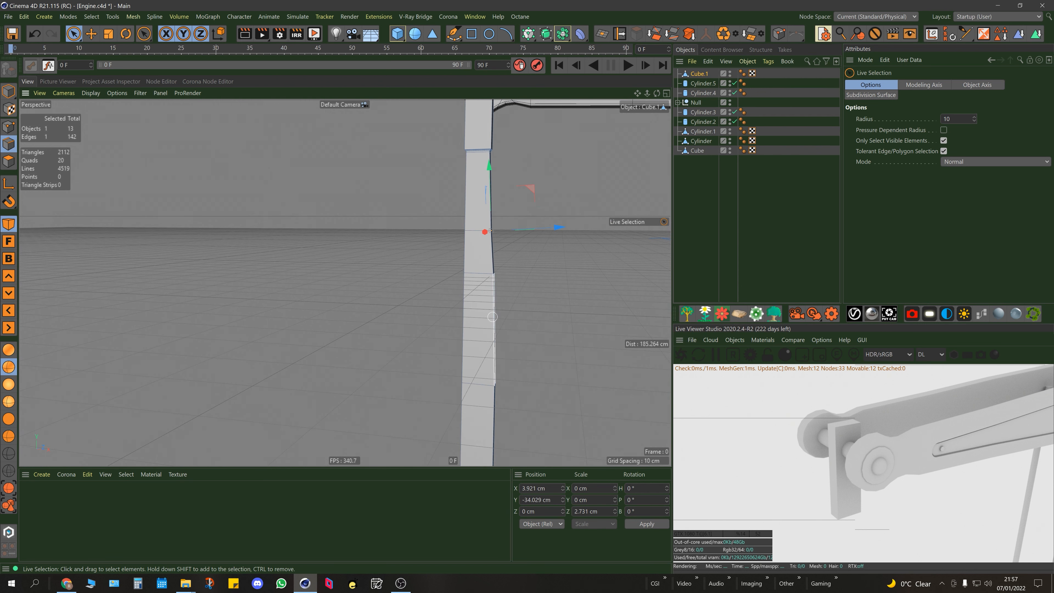
{"action": "mouse_move", "coordinate": [485, 302]}
{"action": "left_mouse_down", "text": "alt"}
{"action": "mouse_move", "coordinate": [496, 277]}
{"action": "mouse_move", "coordinate": [487, 300]}
{"action": "left_mouse_up", "text": "alt"}
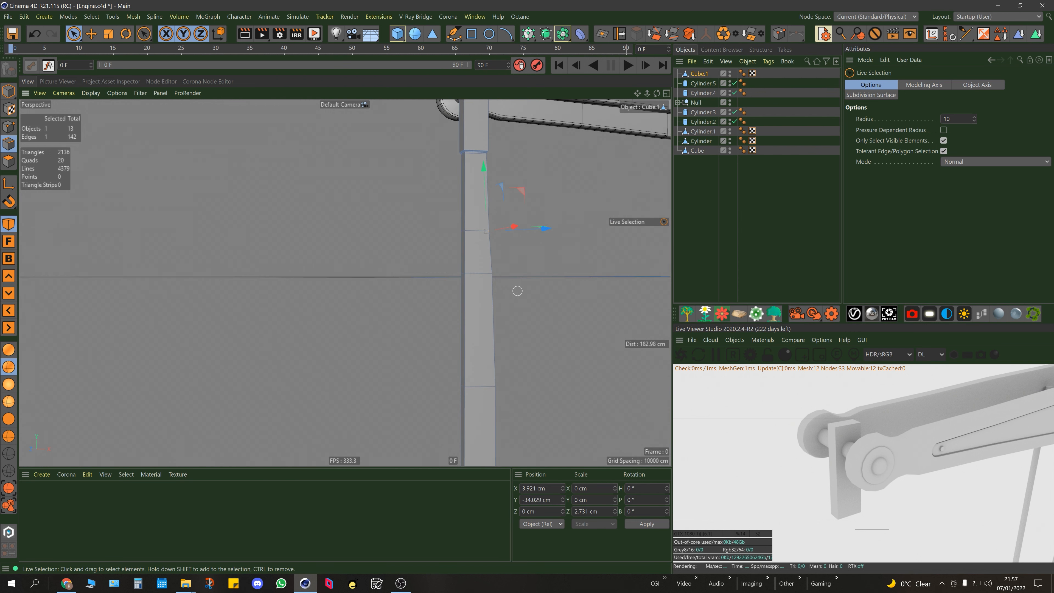
Step: In polygon mode, select all the wide faces on both sides of the rod below the collar
{"action": "key", "text": "Return"}
{"action": "scroll", "coordinate": [477, 297], "scroll_direction": "down", "scroll_amount": 6}
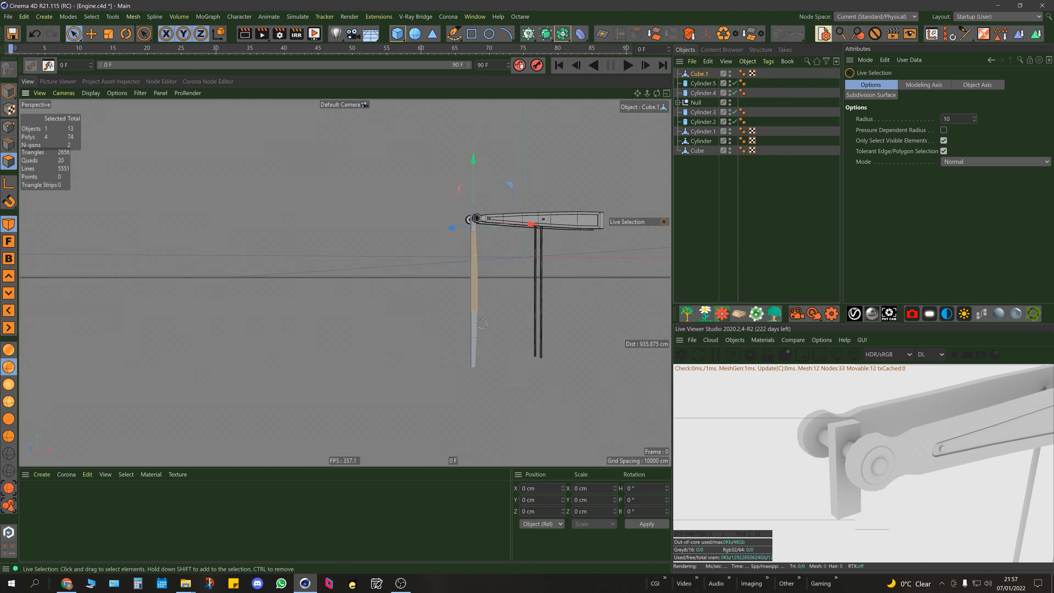
{"action": "left_click", "coordinate": [476, 353]}
{"action": "left_click_drag", "start_coordinate": [476, 293], "coordinate": [621, 301], "text": "alt"}
{"action": "scroll", "coordinate": [476, 253], "scroll_direction": "up", "scroll_amount": 3}
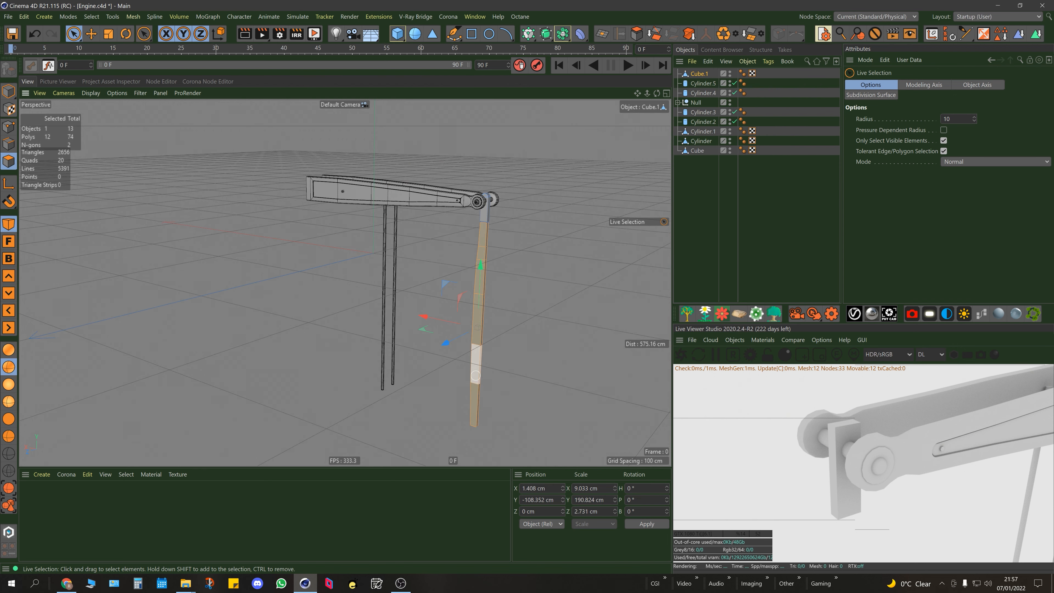
{"action": "left_click_drag", "start_coordinate": [475, 375], "coordinate": [402, 402], "text": "alt"}
{"action": "scroll", "coordinate": [458, 305], "scroll_direction": "up", "scroll_amount": 4}
{"action": "left_click_drag", "start_coordinate": [515, 254], "coordinate": [581, 208], "text": "alt"}
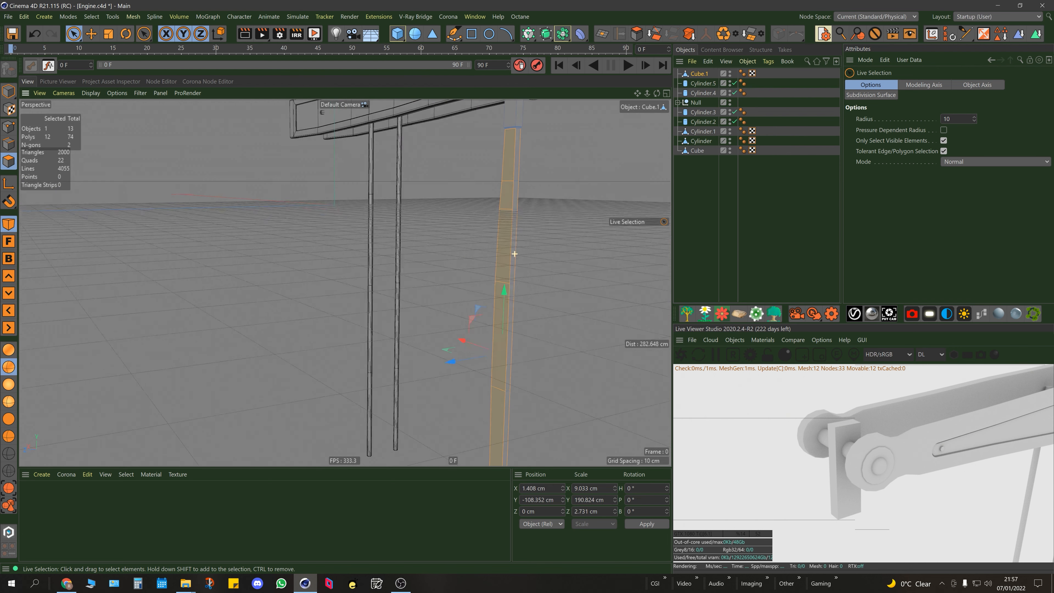
Step: Inset the selected rod faces with Extrude Inner to leave a narrow border around each side
{"action": "key", "text": "i"}
{"action": "scroll", "coordinate": [509, 191], "scroll_direction": "up", "scroll_amount": 3}
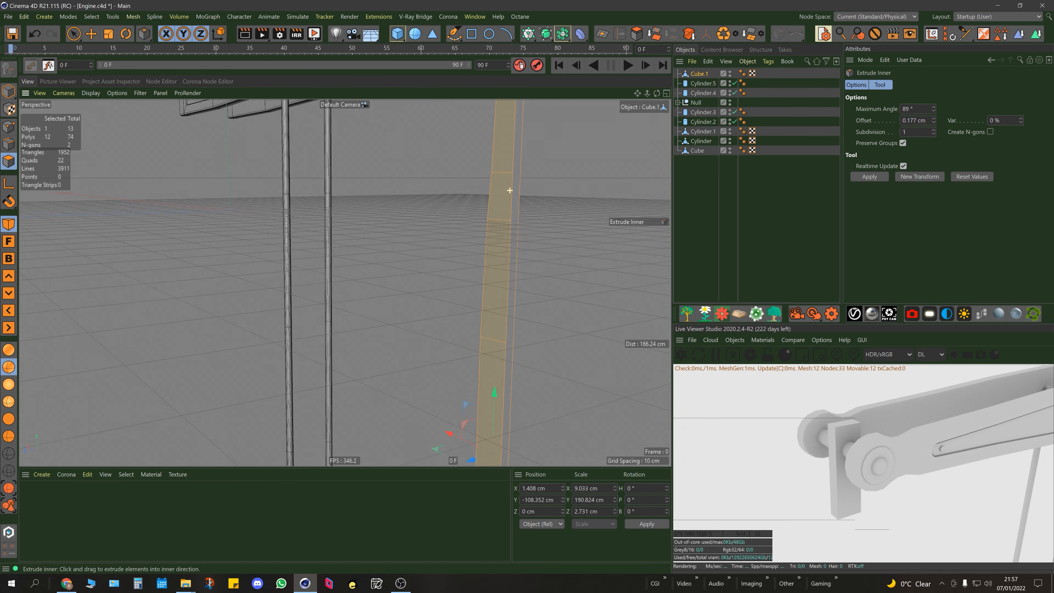
{"action": "left_click_drag", "start_coordinate": [510, 190], "coordinate": [331, 288], "text": "alt"}
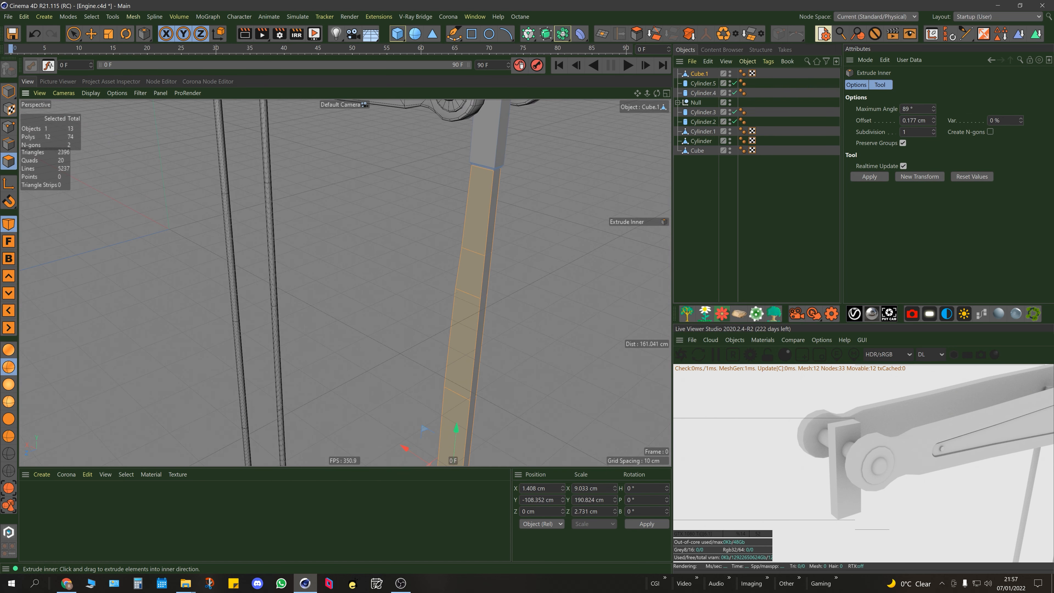
{"action": "left_click_drag", "start_coordinate": [477, 265], "coordinate": [458, 266]}
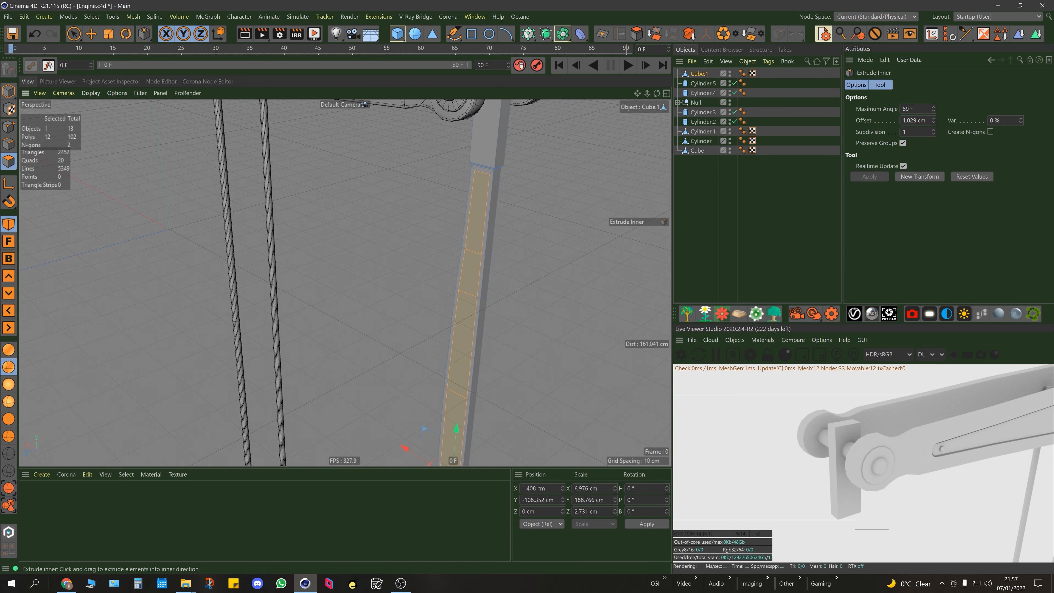
Step: Extrude the inset faces inward on both sides until they are about 2.24 cm apart in Z, forming recessed panels
{"action": "left_click_drag", "start_coordinate": [473, 337], "coordinate": [374, 365], "text": "alt"}
{"action": "scroll", "coordinate": [368, 380], "scroll_direction": "up", "scroll_amount": 3}
{"action": "scroll", "coordinate": [367, 381], "scroll_direction": "up", "scroll_amount": 2}
{"action": "key", "text": "d"}
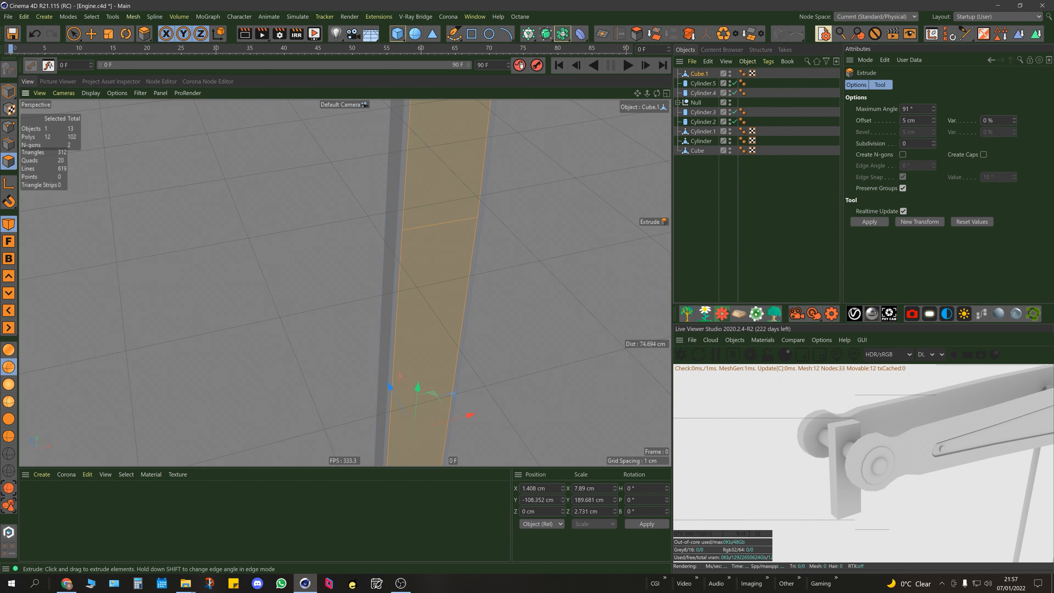
{"action": "left_click_drag", "start_coordinate": [429, 320], "coordinate": [423, 321]}
{"action": "key", "text": "space"}
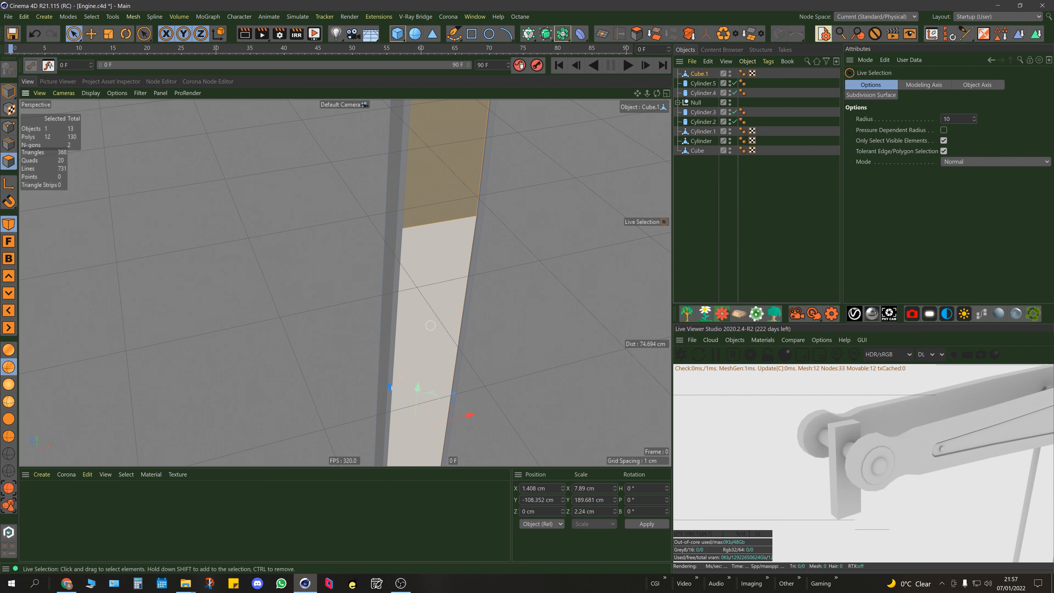
Step: Start a new empty project and show the top view on its own
{"action": "scroll", "coordinate": [444, 316], "scroll_direction": "down", "scroll_amount": 10}
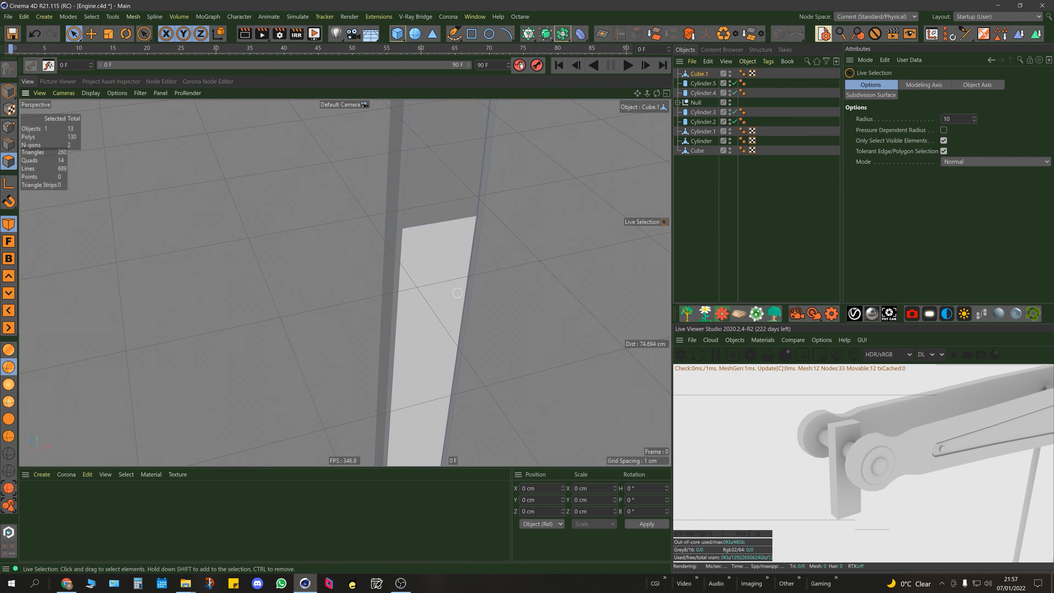
{"action": "left_click_drag", "start_coordinate": [403, 306], "coordinate": [345, 283], "text": "alt"}
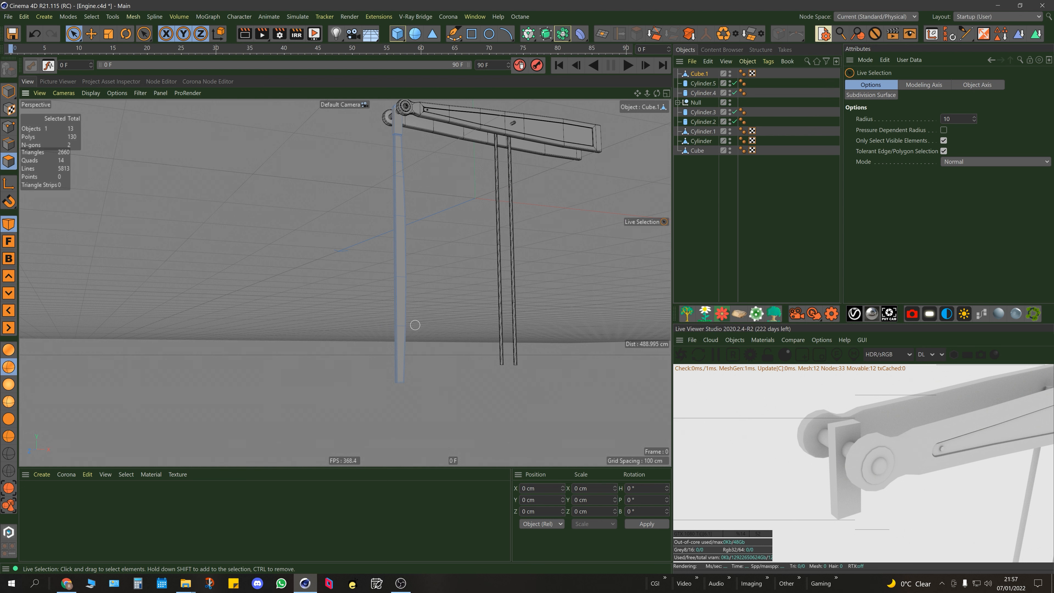
{"action": "left_click_drag", "start_coordinate": [362, 184], "coordinate": [413, 169], "text": "alt"}
{"action": "left_click", "coordinate": [8, 17]}
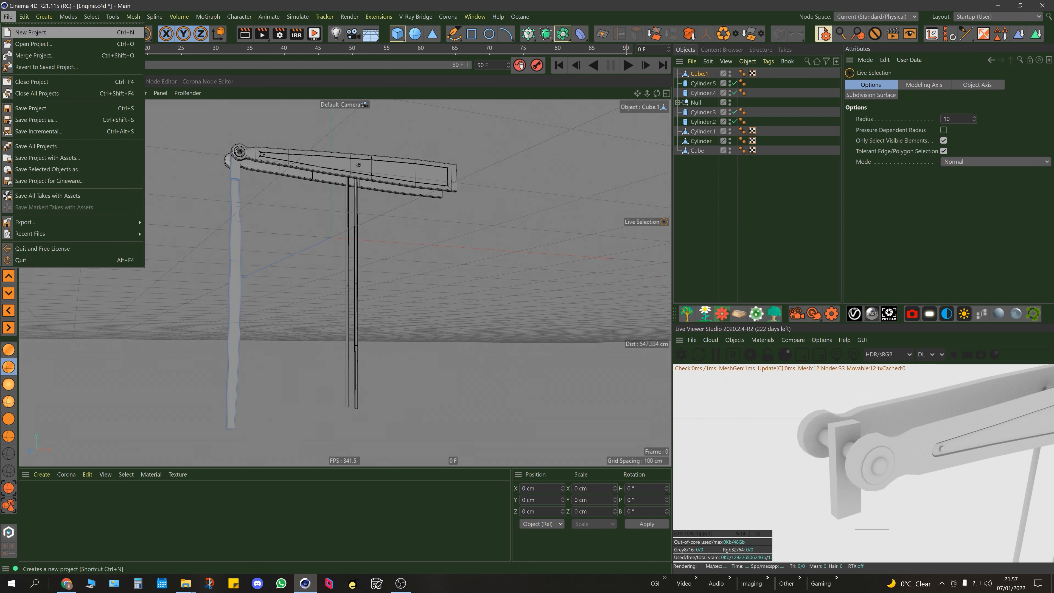
{"action": "left_click", "coordinate": [20, 33]}
{"action": "key", "text": "F5"}
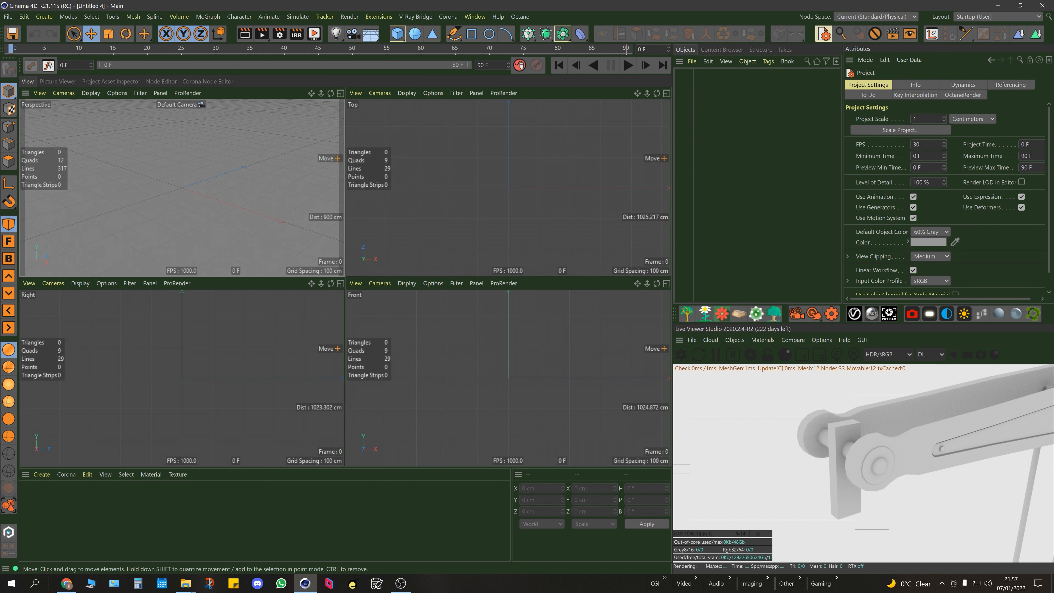
{"action": "key", "text": "F2"}
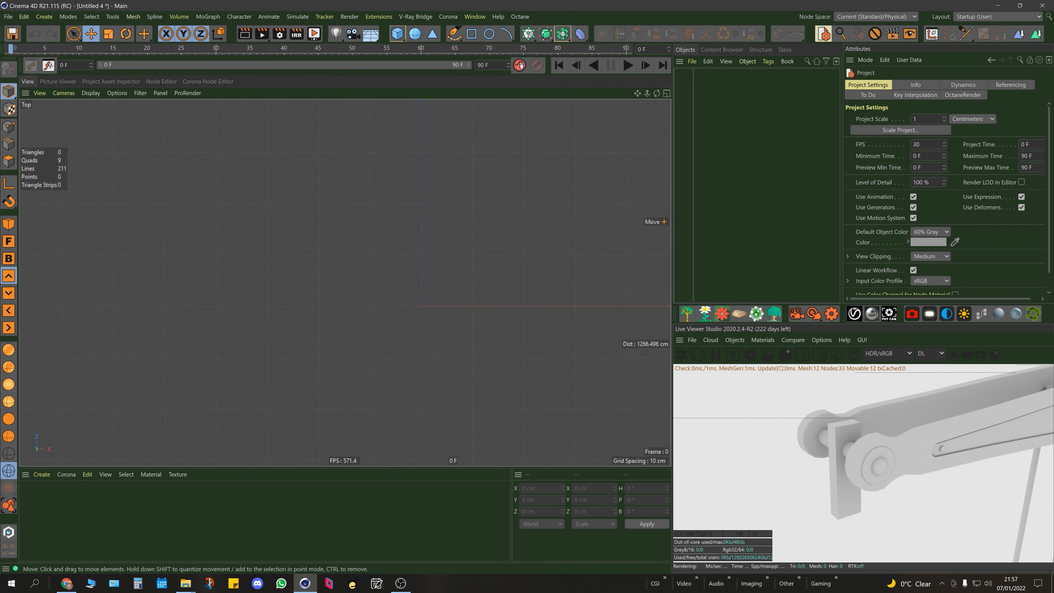
Step: Add a cylinder and enlarge its radius to about 408.7 cm
{"action": "left_click_drag", "start_coordinate": [397, 34], "coordinate": [594, 45]}
{"action": "scroll", "coordinate": [436, 301], "scroll_direction": "down", "scroll_amount": 2}
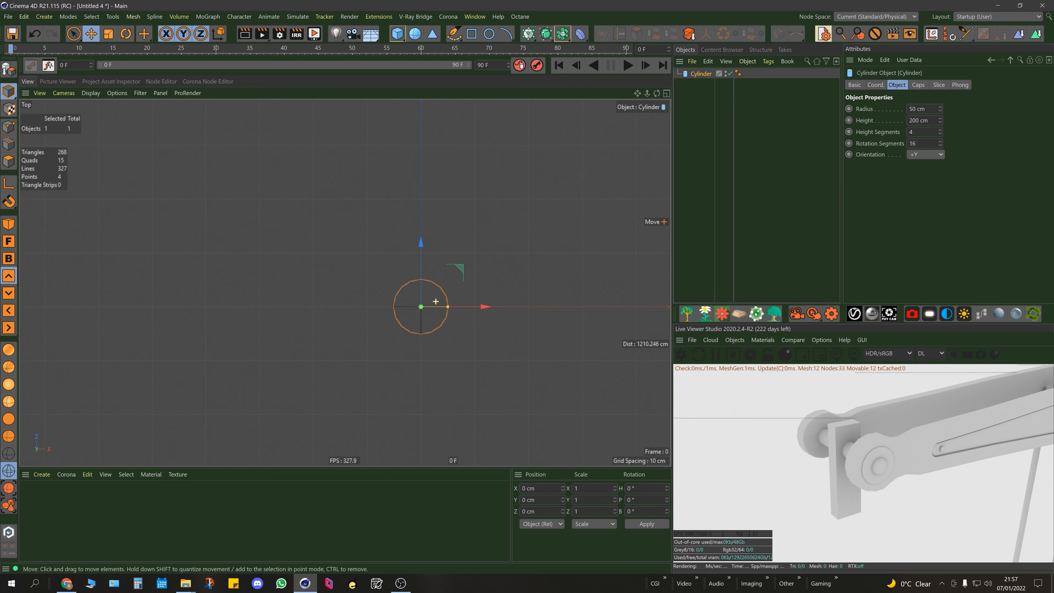
{"action": "left_click_drag", "start_coordinate": [448, 306], "coordinate": [641, 306]}
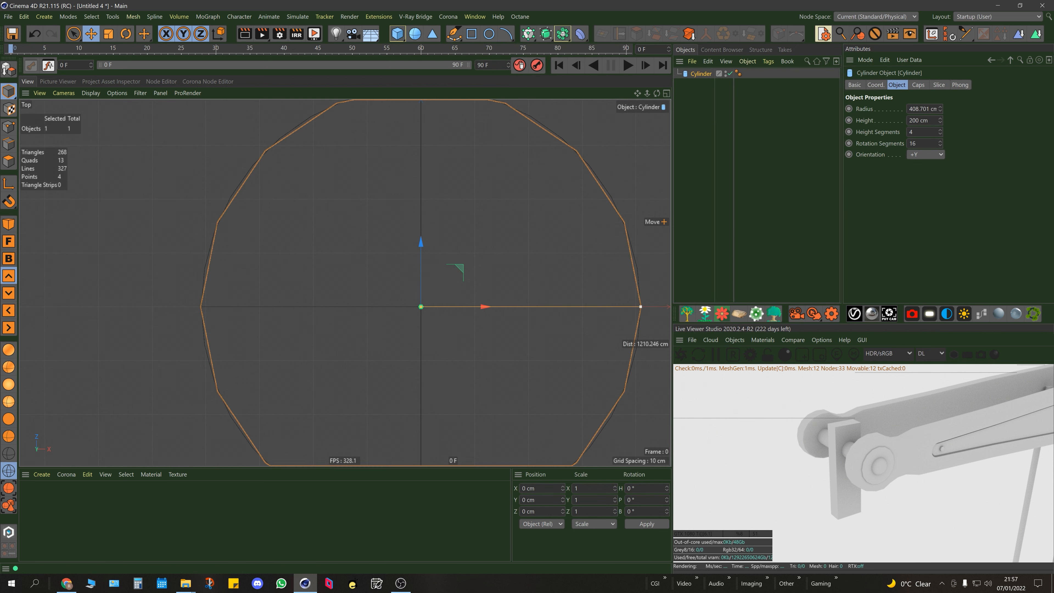
{"action": "right_click_drag", "start_coordinate": [571, 292], "coordinate": [530, 292], "text": "alt"}
{"action": "middle_click_drag", "start_coordinate": [571, 291], "coordinate": [512, 285], "text": "alt"}
Step: Set the cylinder's rotation segments to 64
{"action": "scroll", "coordinate": [484, 294], "scroll_direction": "up", "scroll_amount": 3}
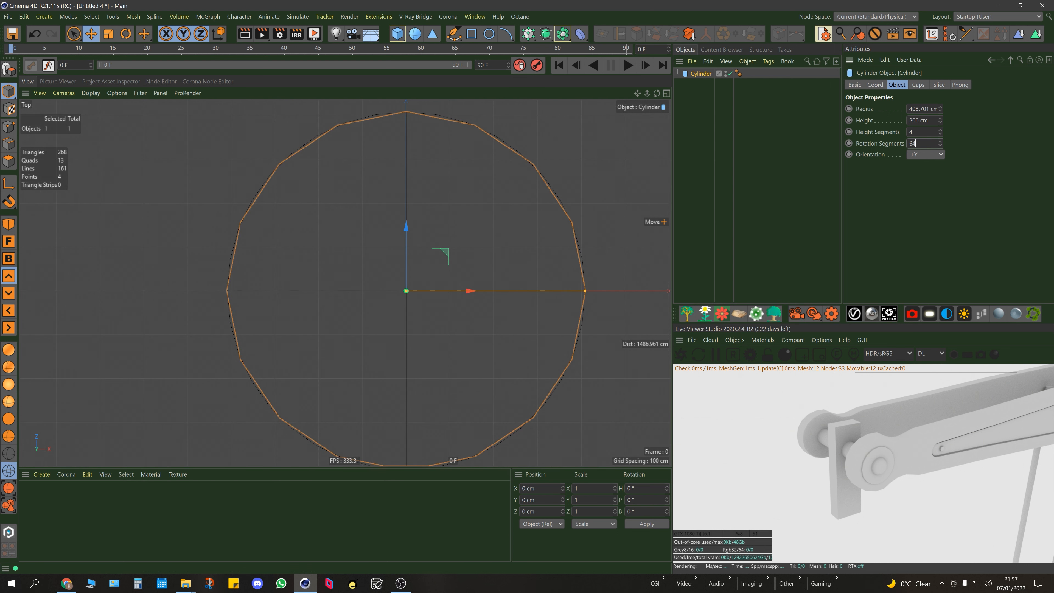
{"action": "key", "text": "Return"}
{"action": "middle_click_drag", "start_coordinate": [564, 258], "coordinate": [541, 247], "text": "alt"}
{"action": "right_click_drag", "start_coordinate": [541, 247], "coordinate": [533, 247], "text": "alt"}
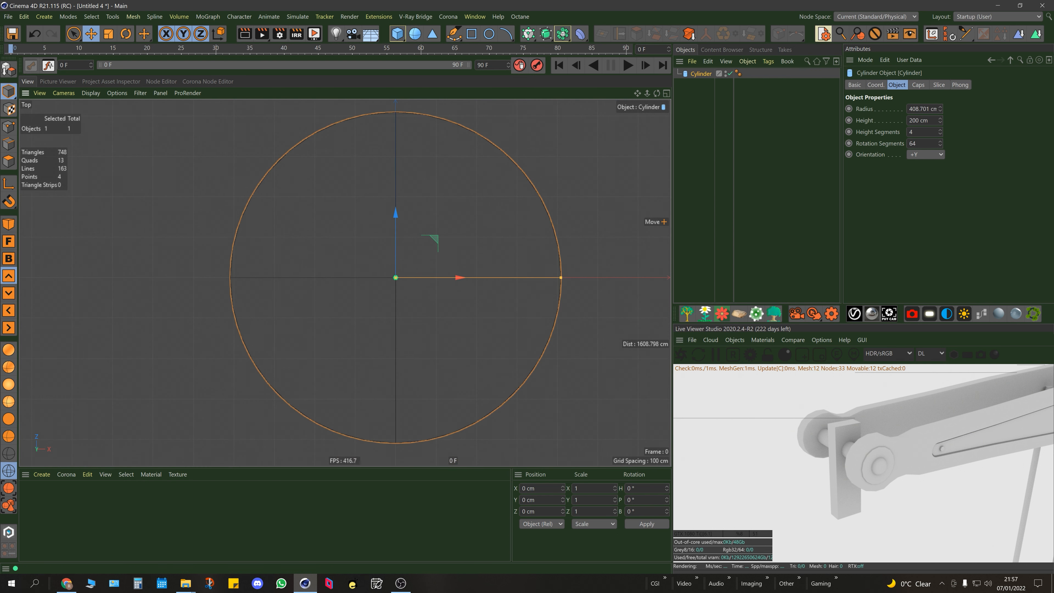
Step: Set the cylinder's height segments to 1 and flatten its height to about 20.15 cm
{"action": "key", "text": "F5"}
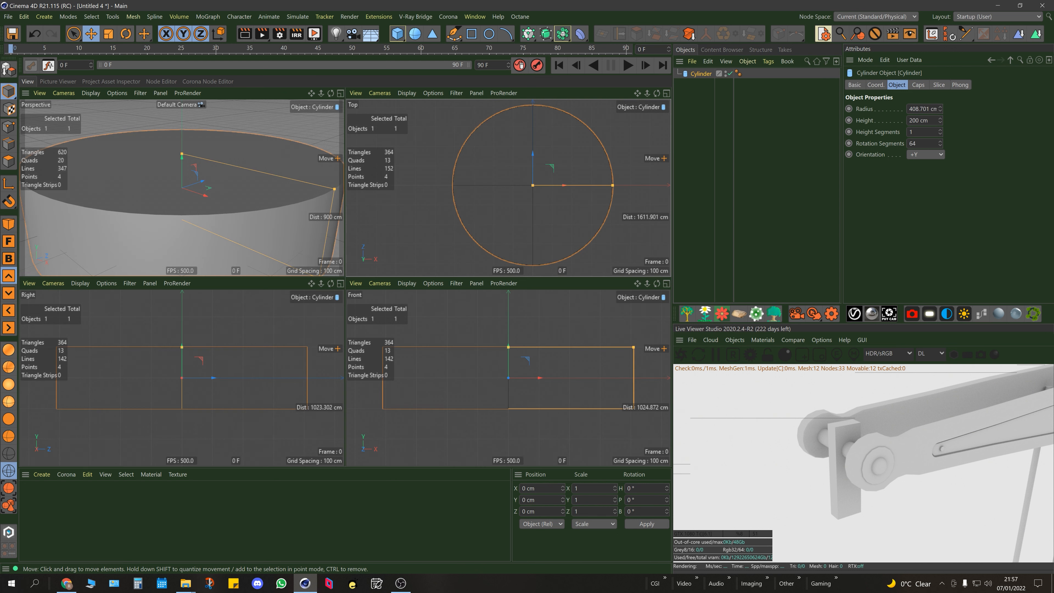
{"action": "key", "text": "F1"}
{"action": "left_click_drag", "start_coordinate": [327, 211], "coordinate": [328, 247]}
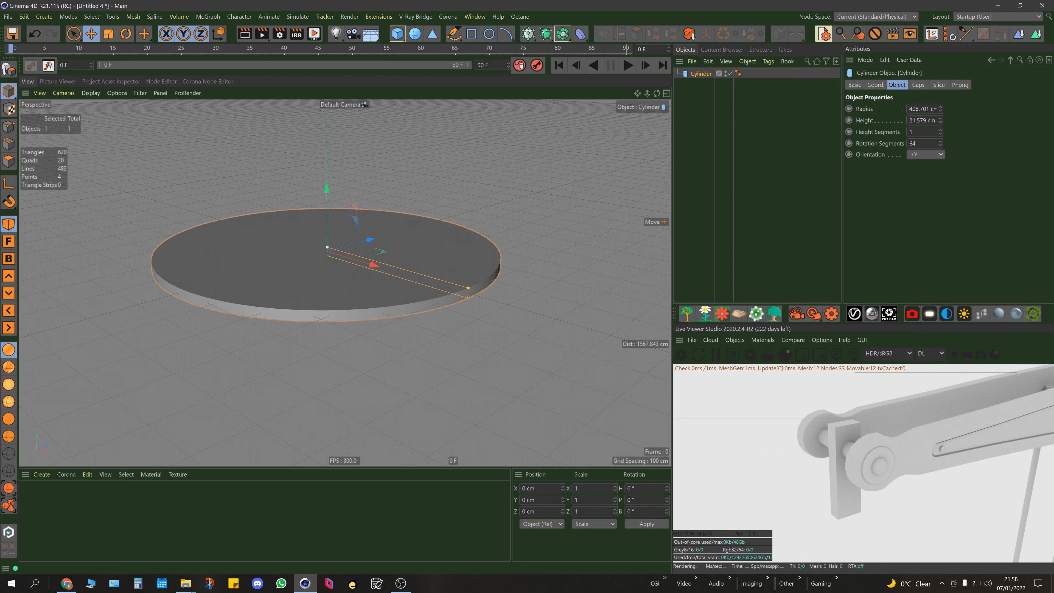
Step: Make the flat cylinder editable and select all its upper and lower cap polygons in the top view
{"action": "key", "text": "F2"}
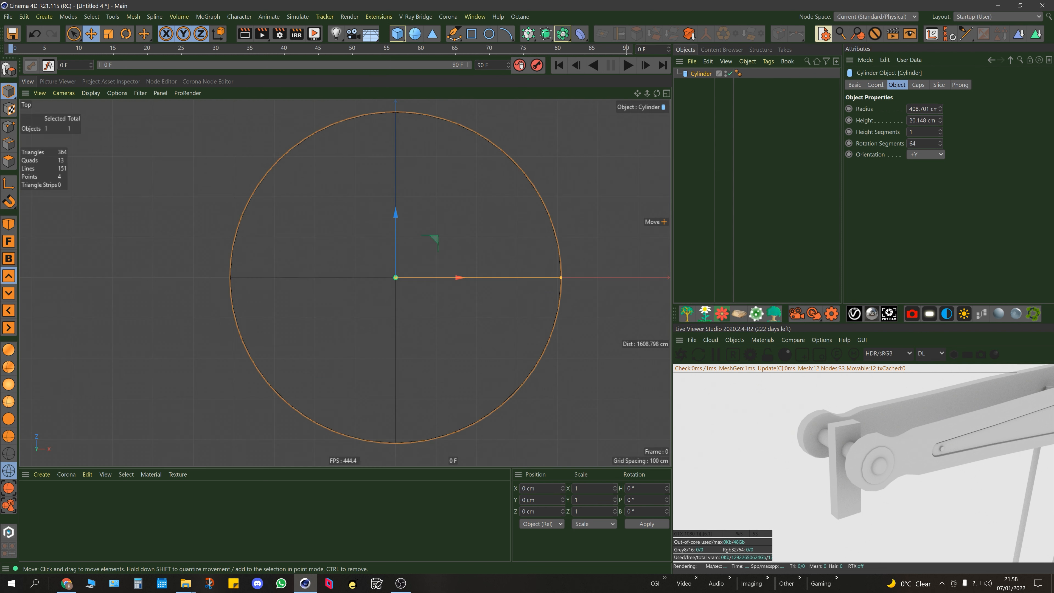
{"action": "left_click", "coordinate": [9, 162]}
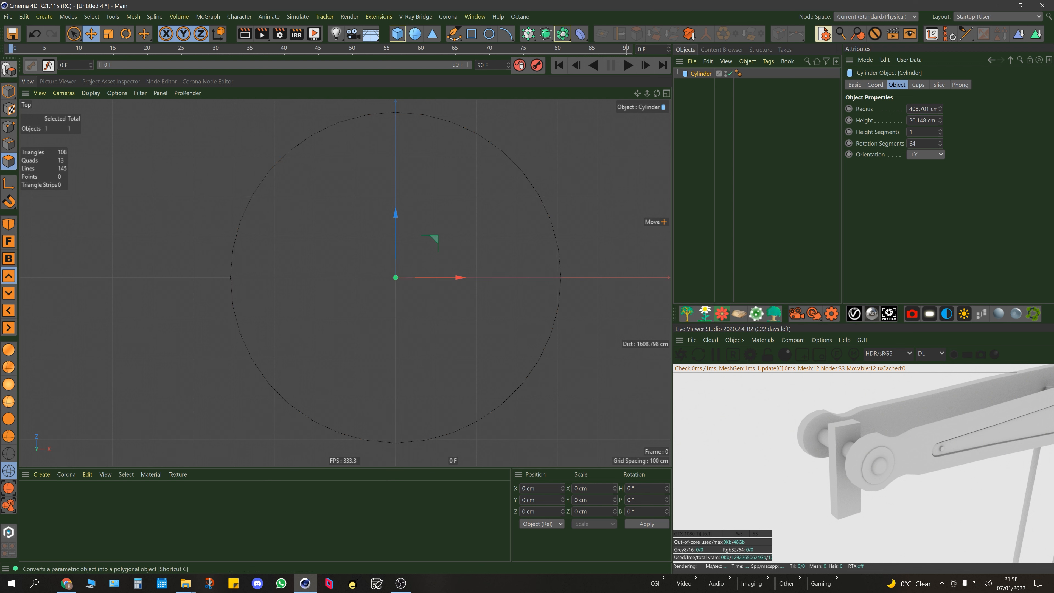
{"action": "left_click", "coordinate": [9, 69]}
{"action": "key", "text": "space"}
{"action": "key", "text": "ctrl+a"}
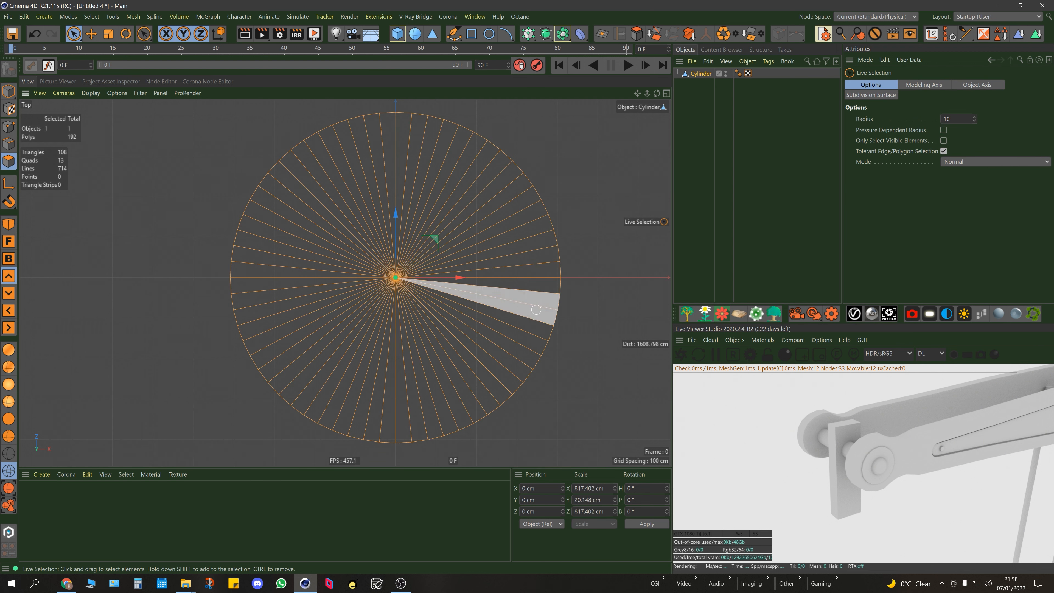
Step: Inset the selected cap polygons by about 33.7 cm with Extrude Inner, and show the disc in perspective
{"action": "key", "text": "i"}
{"action": "left_click_drag", "start_coordinate": [471, 305], "coordinate": [456, 304]}
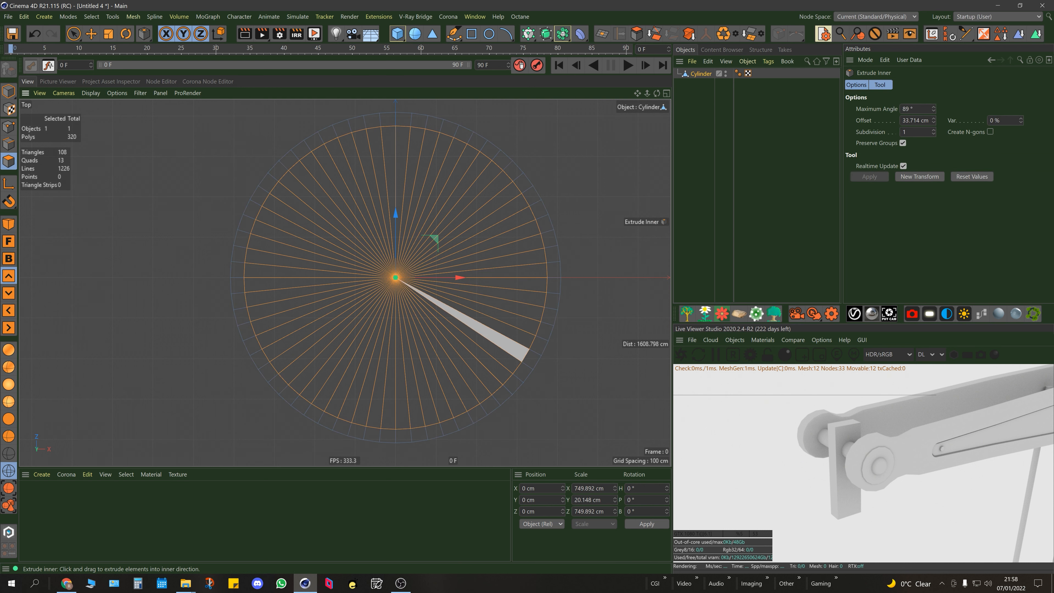
{"action": "middle_click", "coordinate": [457, 307]}
{"action": "middle_click", "coordinate": [332, 239]}
{"action": "left_click_drag", "start_coordinate": [375, 307], "coordinate": [341, 286], "text": "alt"}
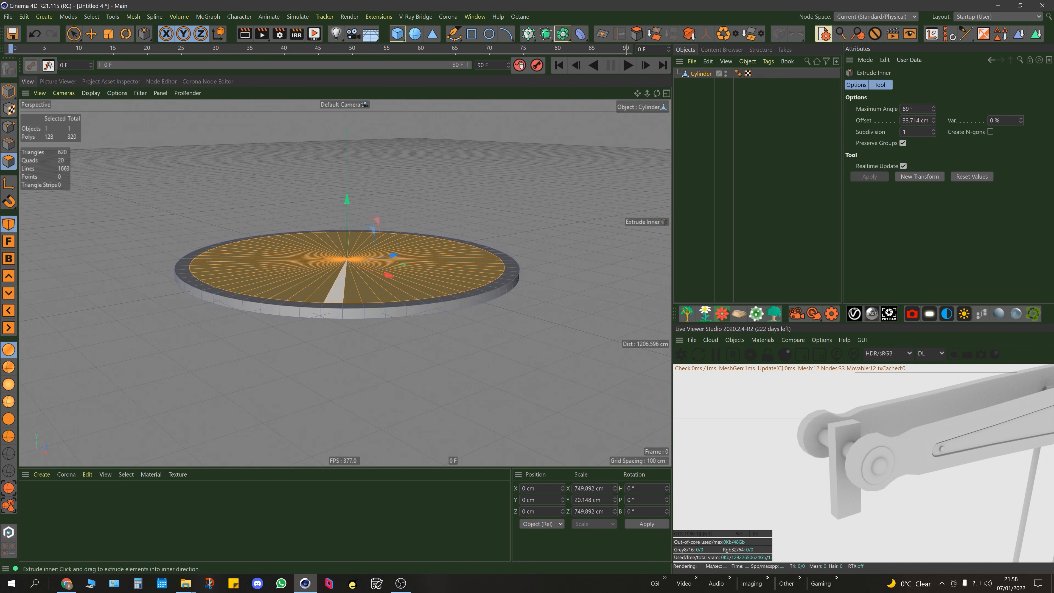
Step: Bridge the inset upper and lower cap faces to cut through the disc and form an open ring
{"action": "key", "text": "b"}
{"action": "scroll", "coordinate": [306, 278], "scroll_direction": "up", "scroll_amount": 3}
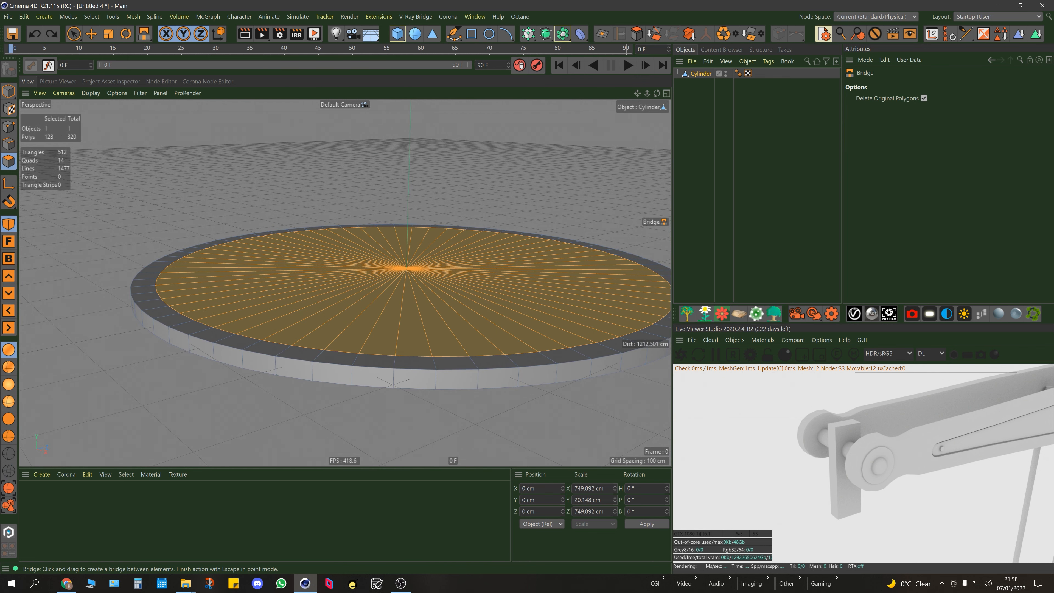
{"action": "left_click_drag", "start_coordinate": [192, 261], "coordinate": [156, 311], "text": "alt"}
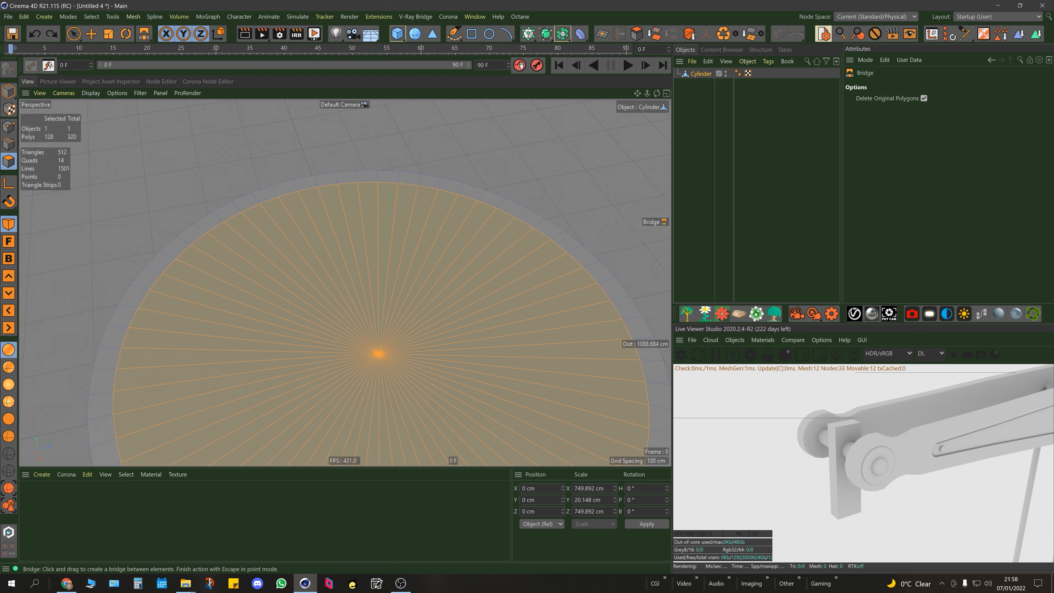
{"action": "left_click_drag", "start_coordinate": [172, 285], "coordinate": [195, 222], "text": "alt"}
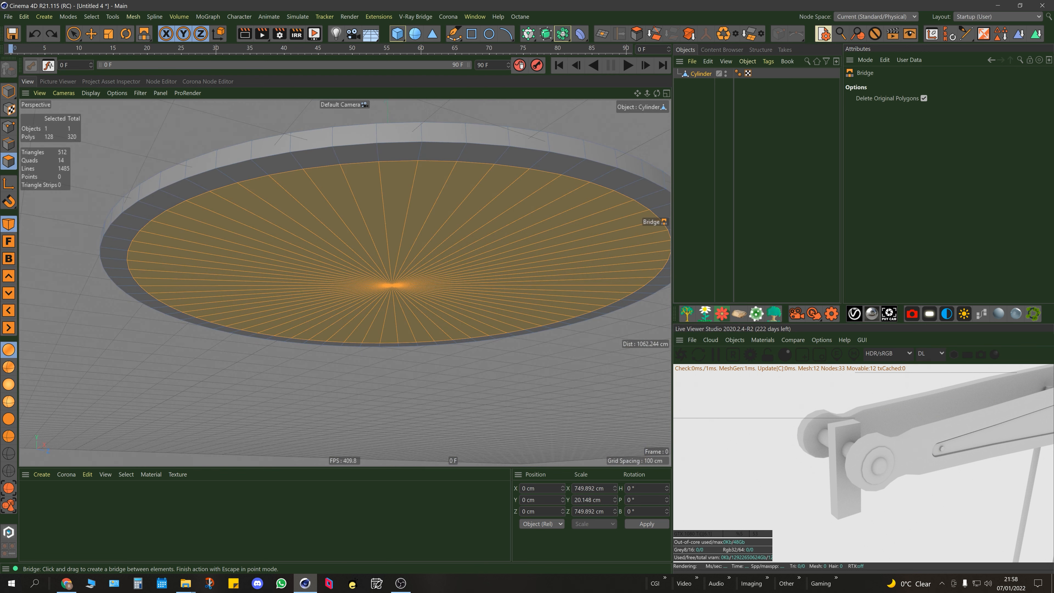
{"action": "scroll", "coordinate": [454, 166], "scroll_direction": "up", "scroll_amount": 10}
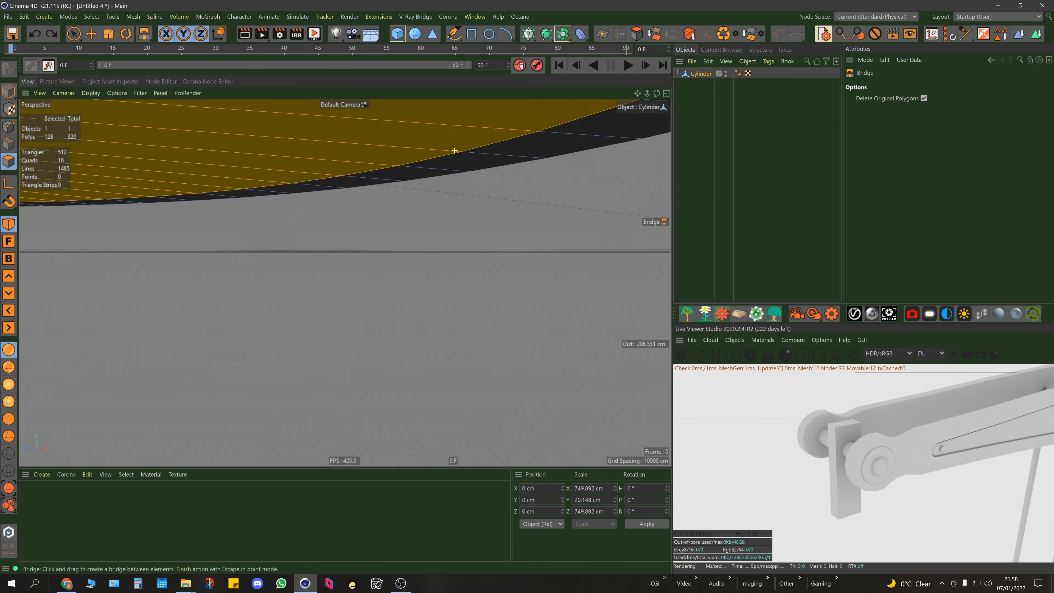
{"action": "left_click_drag", "start_coordinate": [454, 150], "coordinate": [344, 283], "text": "alt"}
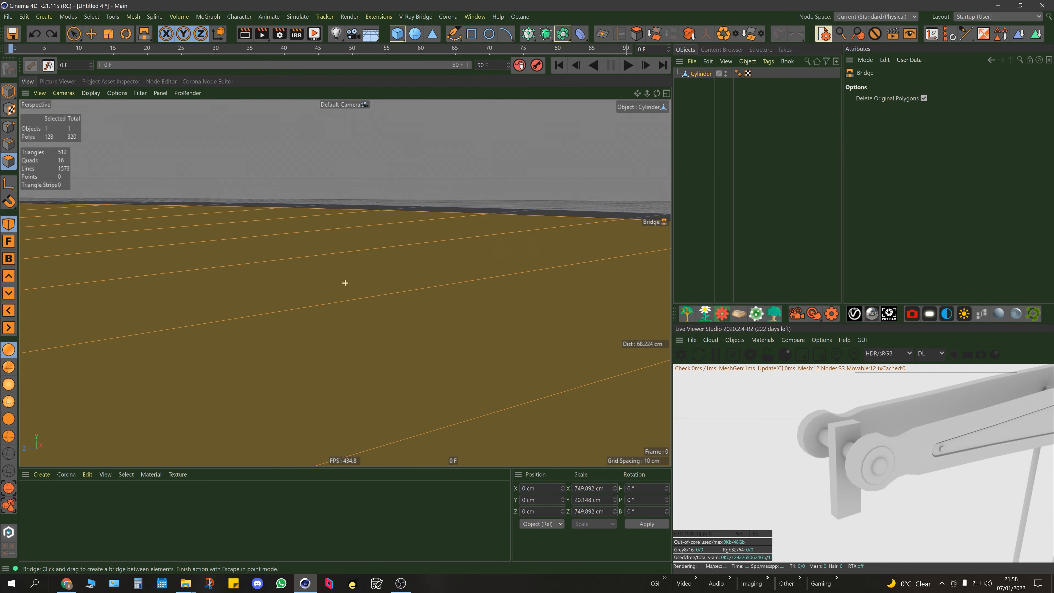
{"action": "middle_click_drag", "start_coordinate": [345, 283], "coordinate": [345, 166], "text": "alt"}
{"action": "left_click_drag", "start_coordinate": [423, 164], "coordinate": [380, 162], "text": "alt"}
{"action": "left_click_drag", "start_coordinate": [520, 166], "coordinate": [456, 332]}
{"action": "scroll", "coordinate": [482, 259], "scroll_direction": "down", "scroll_amount": 6}
{"action": "mouse_move", "coordinate": [417, 368]}
{"action": "left_mouse_down", "text": "alt"}
{"action": "mouse_move", "coordinate": [353, 328]}
{"action": "mouse_move", "coordinate": [417, 356]}
{"action": "left_mouse_up", "text": "alt"}
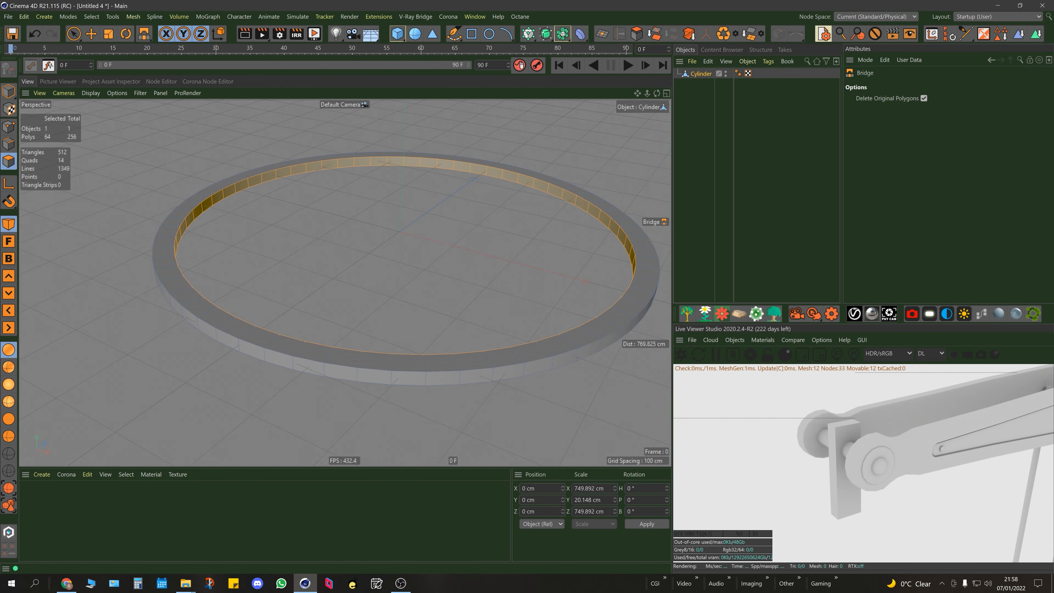
Step: Return to the top view in polygon mode with Live Selection and clear the ring's polygon selection
{"action": "left_click", "coordinate": [9, 91]}
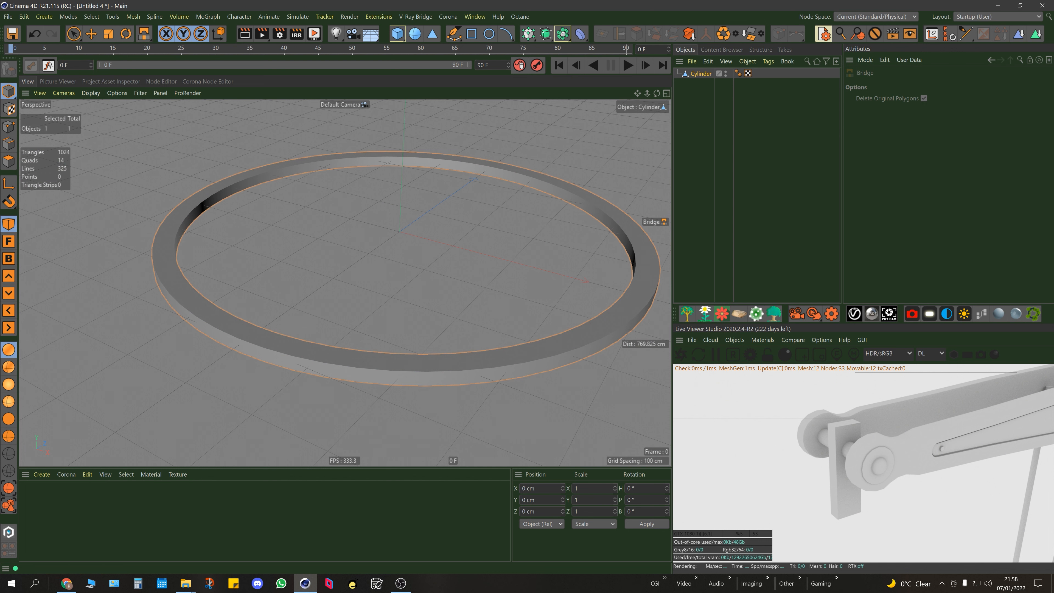
{"action": "left_click", "coordinate": [75, 35]}
{"action": "middle_click_drag", "start_coordinate": [502, 216], "coordinate": [446, 251], "text": "alt"}
{"action": "middle_click", "coordinate": [214, 279]}
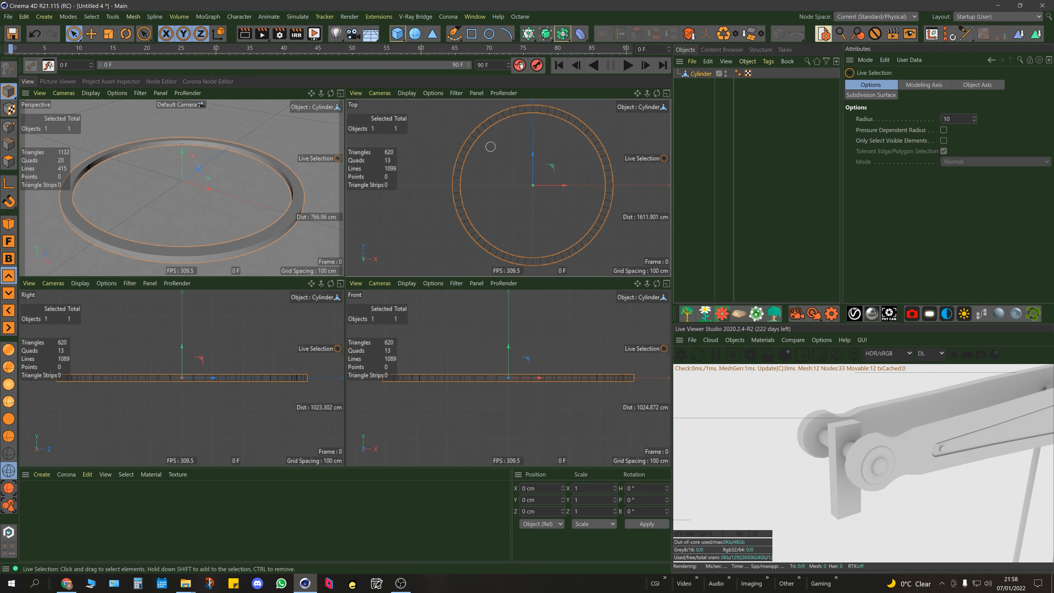
{"action": "middle_click", "coordinate": [489, 146]}
{"action": "left_click", "coordinate": [9, 161]}
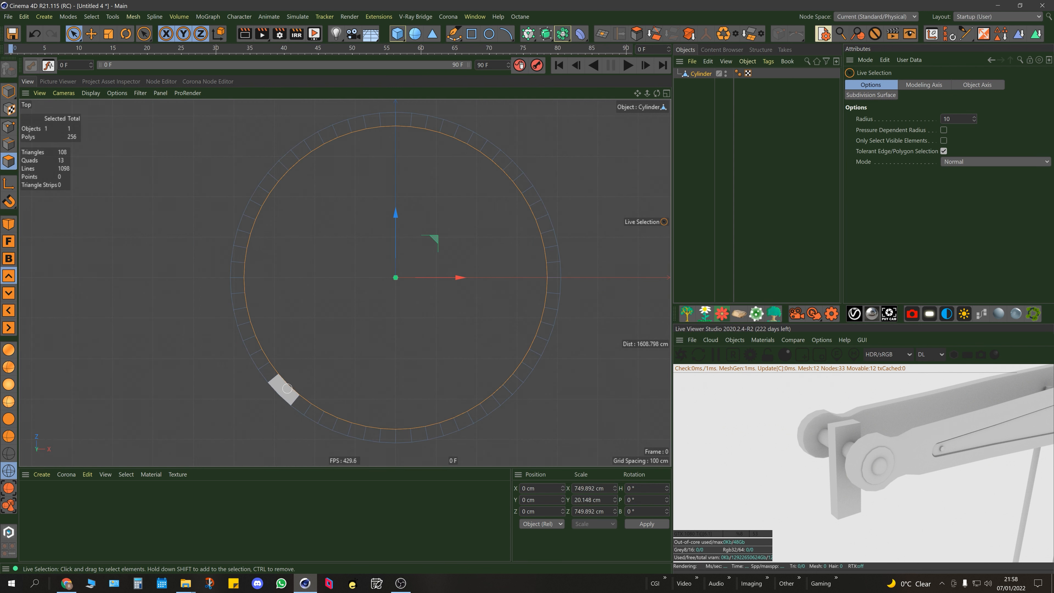
{"action": "left_click", "coordinate": [327, 357]}
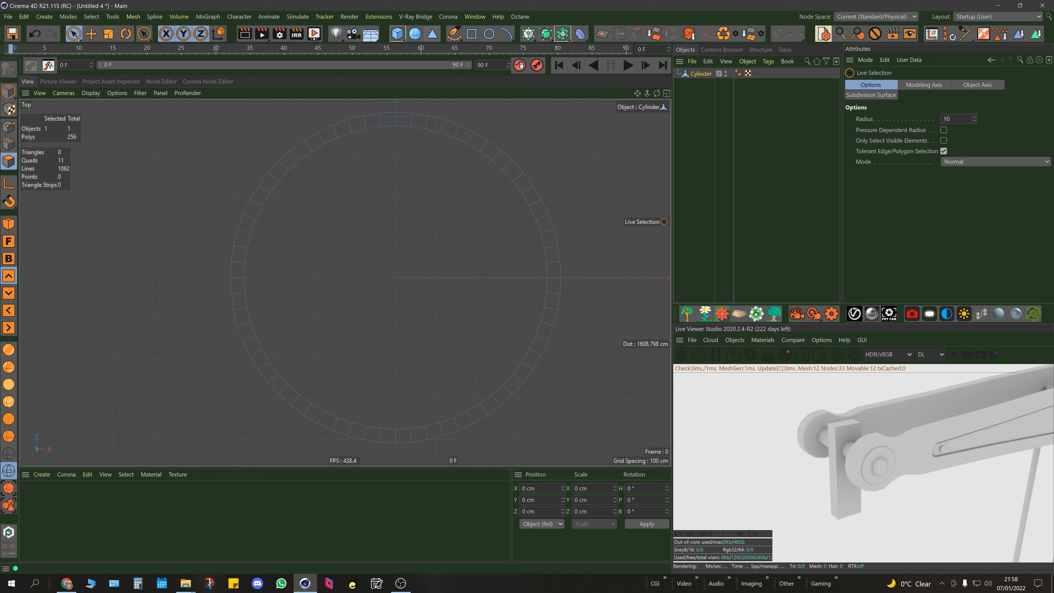
Step: Duplicate the ring object and hide the copy
{"action": "left_click", "coordinate": [397, 33]}
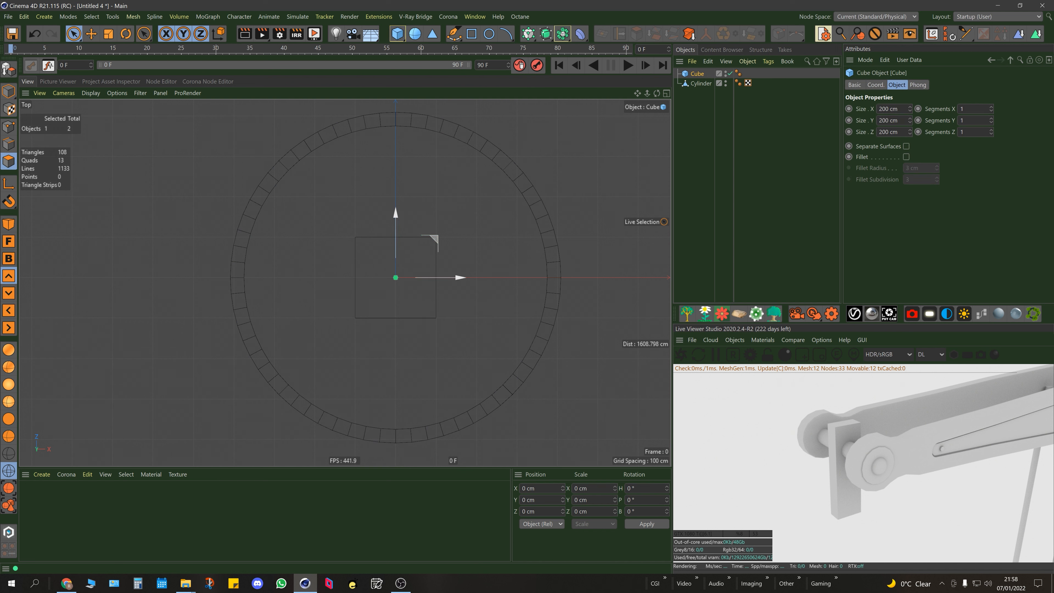
{"action": "key", "text": "Delete"}
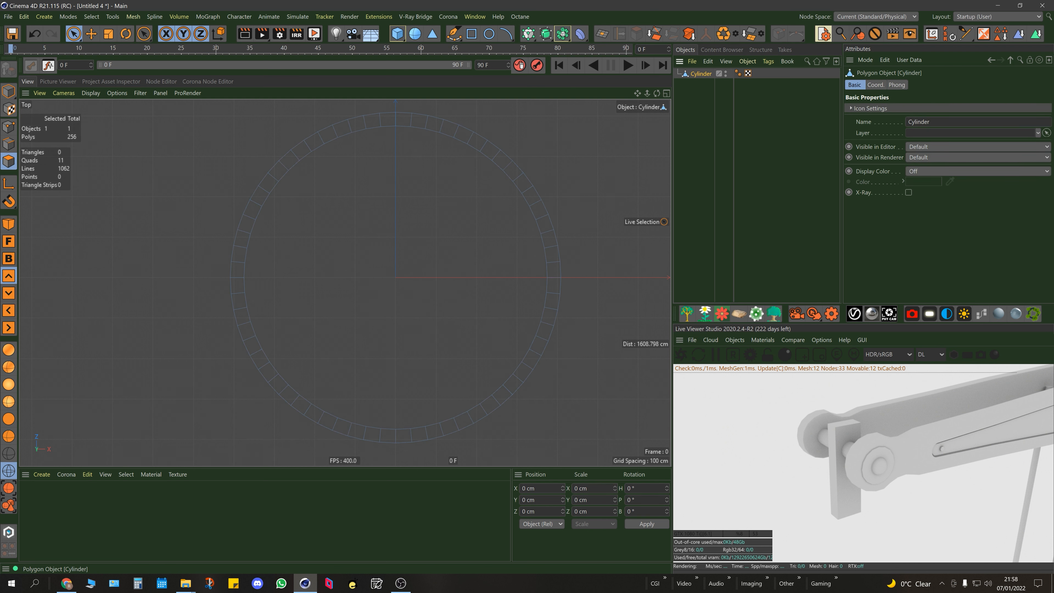
{"action": "key", "text": "ctrl+v"}
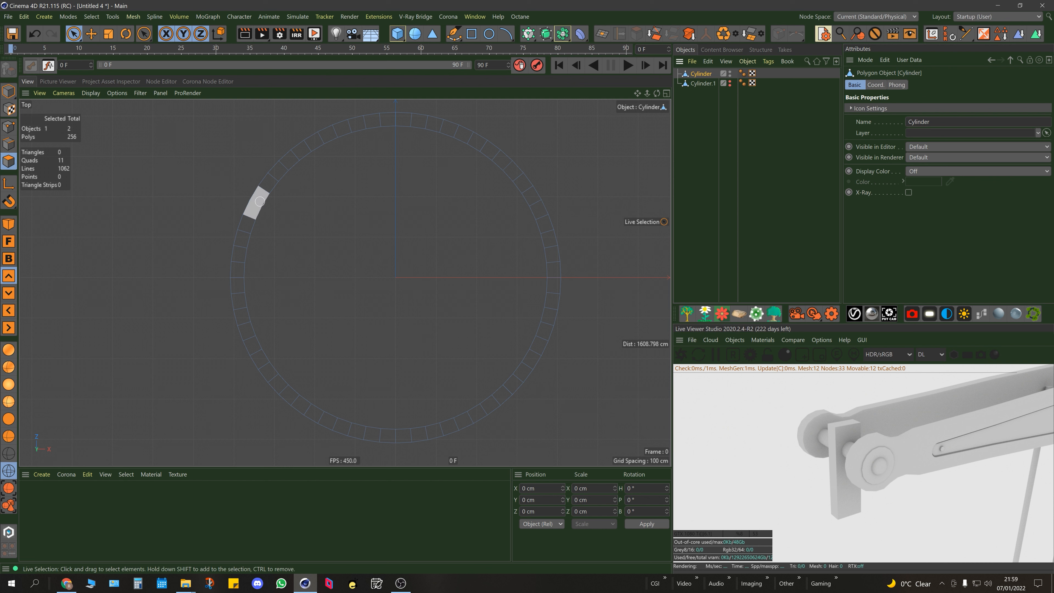
Step: Select four short groups of segments spaced around the ring, through its full thickness, and delete them to leave gaps
{"action": "left_click_drag", "start_coordinate": [261, 194], "coordinate": [249, 222]}
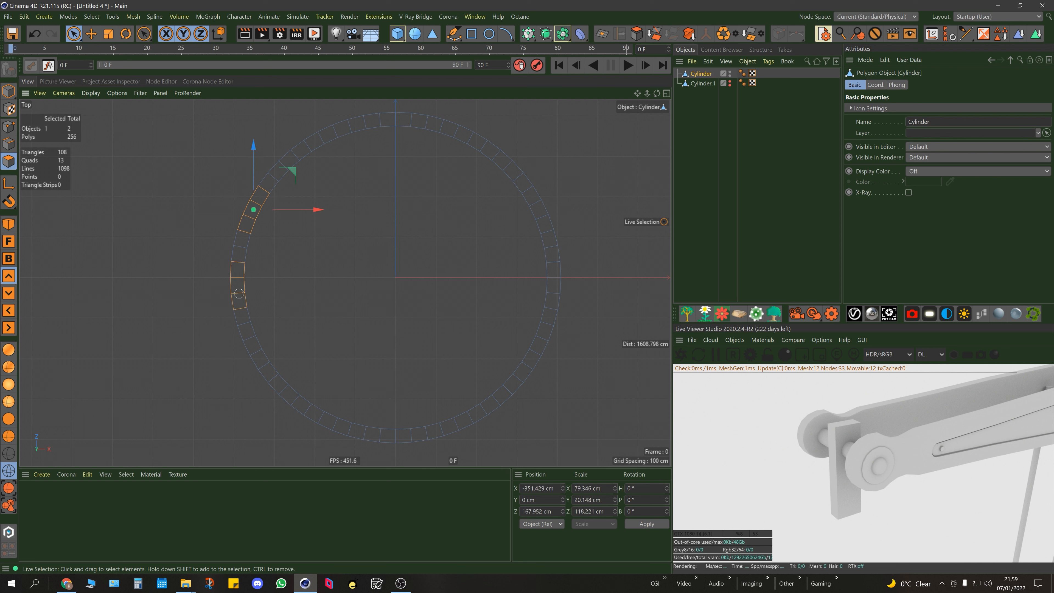
{"action": "left_click", "coordinate": [258, 281]}
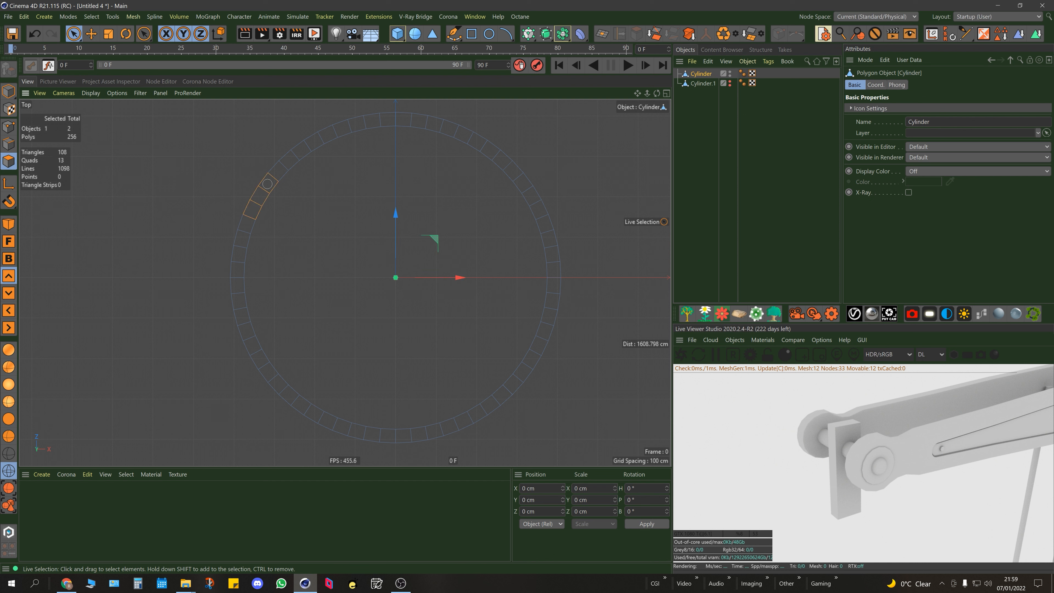
{"action": "key", "text": "ctrl+z"}
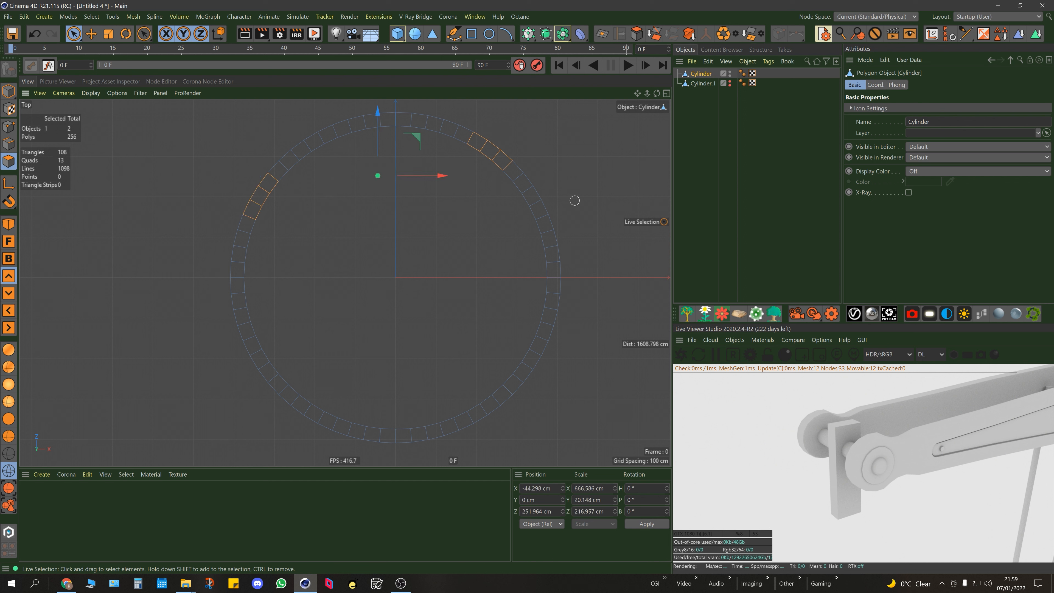
{"action": "left_click_drag", "start_coordinate": [536, 347], "coordinate": [524, 377], "text": "shift"}
{"action": "left_click_drag", "start_coordinate": [328, 424], "coordinate": [313, 414], "text": "shift"}
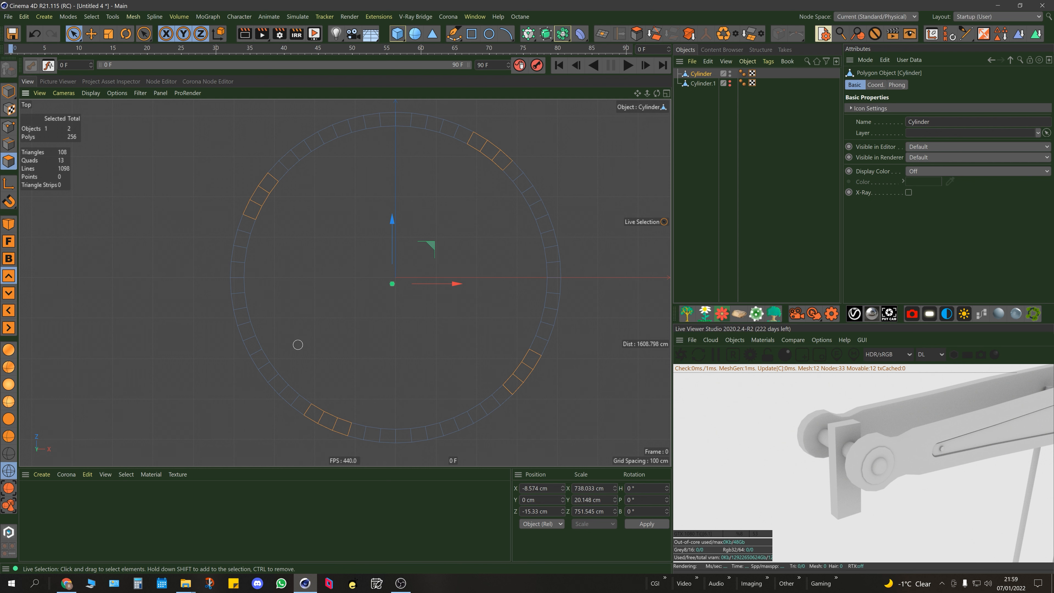
{"action": "key", "text": "Delete"}
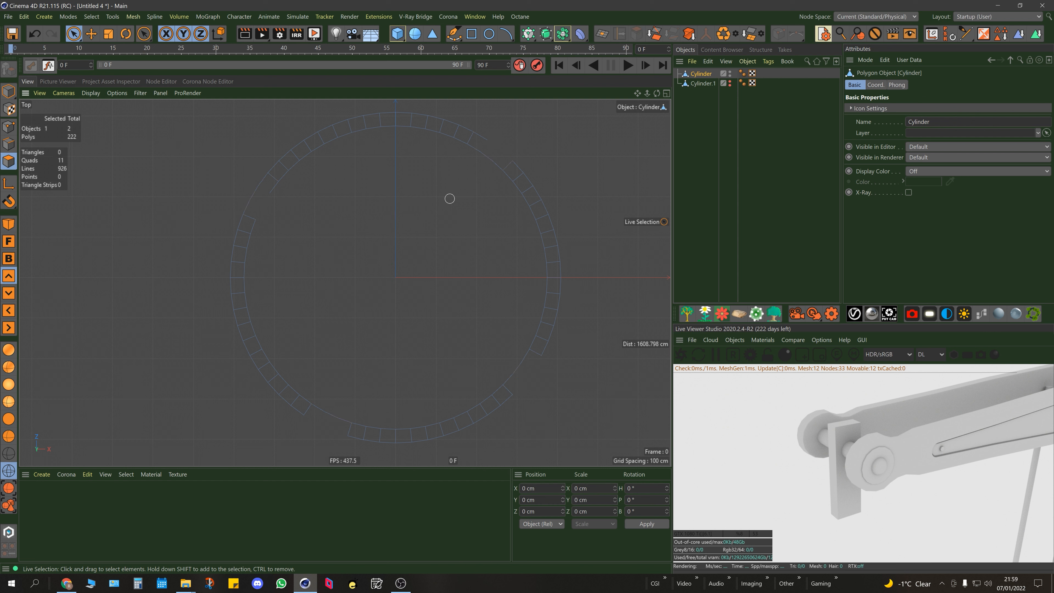
{"action": "key", "text": "b"}
{"action": "key", "text": "space"}
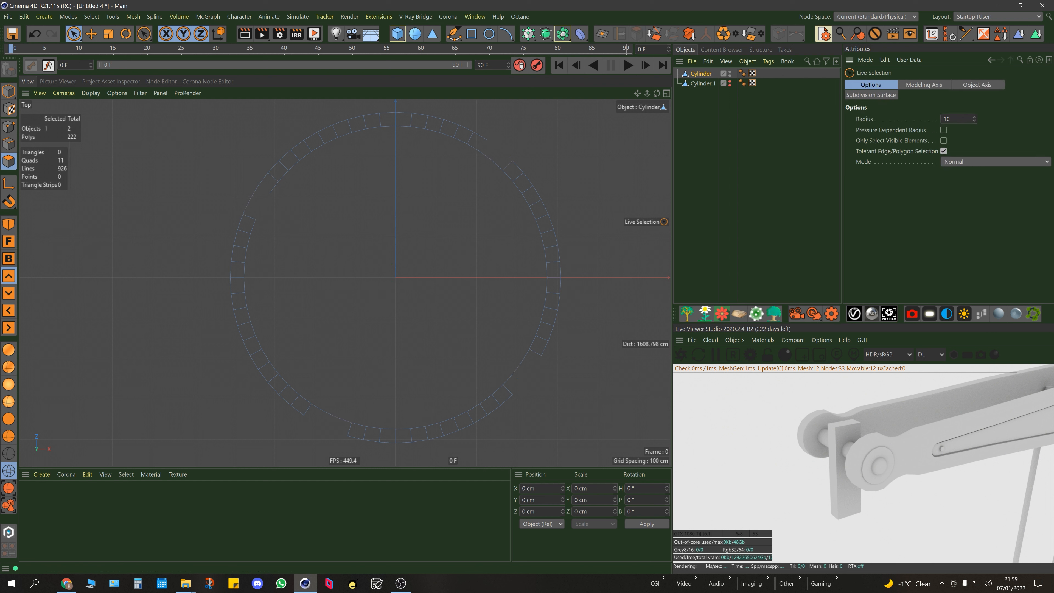
Step: Select the leftover side faces still spanning the gaps in the ring and delete them
{"action": "left_click", "coordinate": [485, 142]}
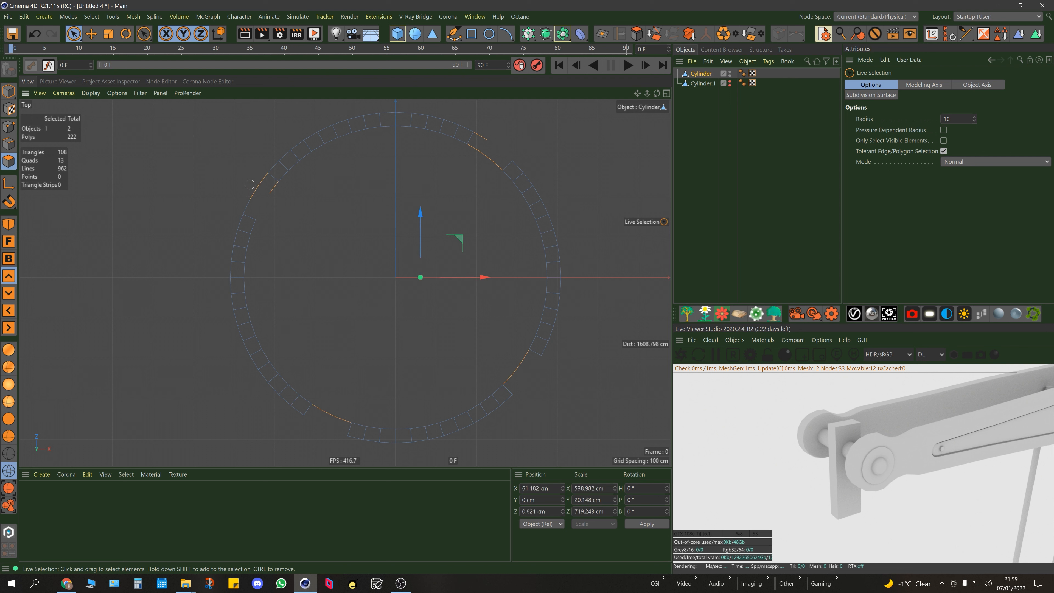
{"action": "left_click", "coordinate": [258, 205], "text": "shift"}
{"action": "key", "text": "Delete"}
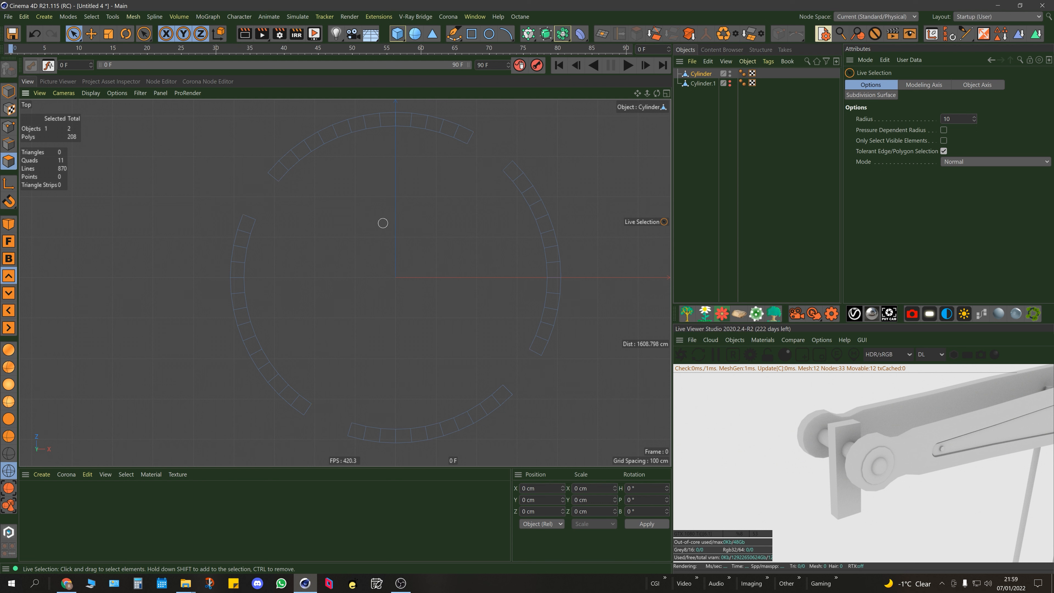
Step: In the perspective view, use Bridge in edge mode to cap the open end of the first ring arc
{"action": "middle_click", "coordinate": [301, 246]}
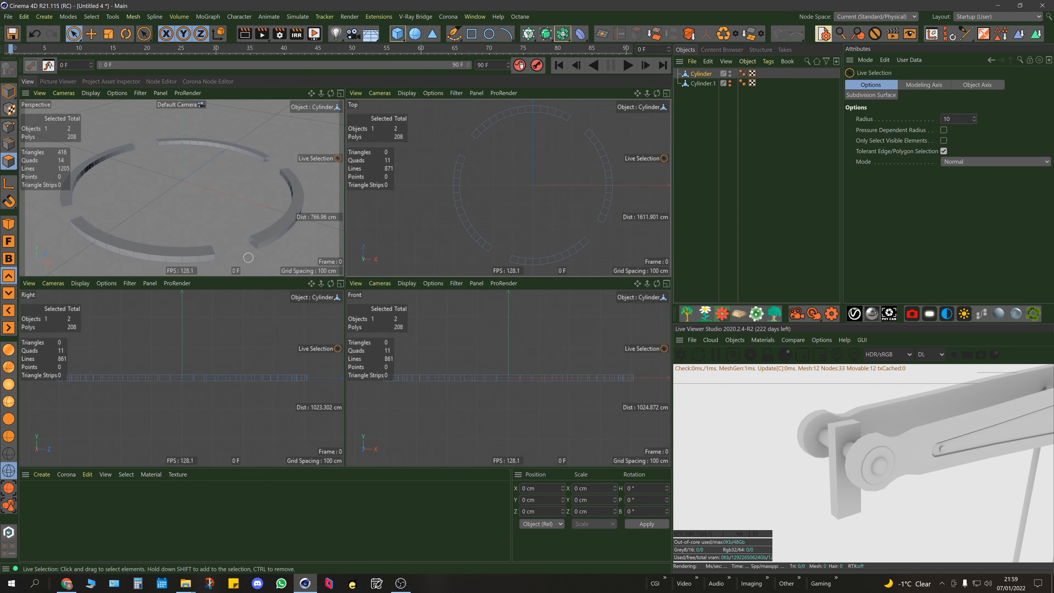
{"action": "middle_click", "coordinate": [252, 246]}
{"action": "middle_click", "coordinate": [492, 191]}
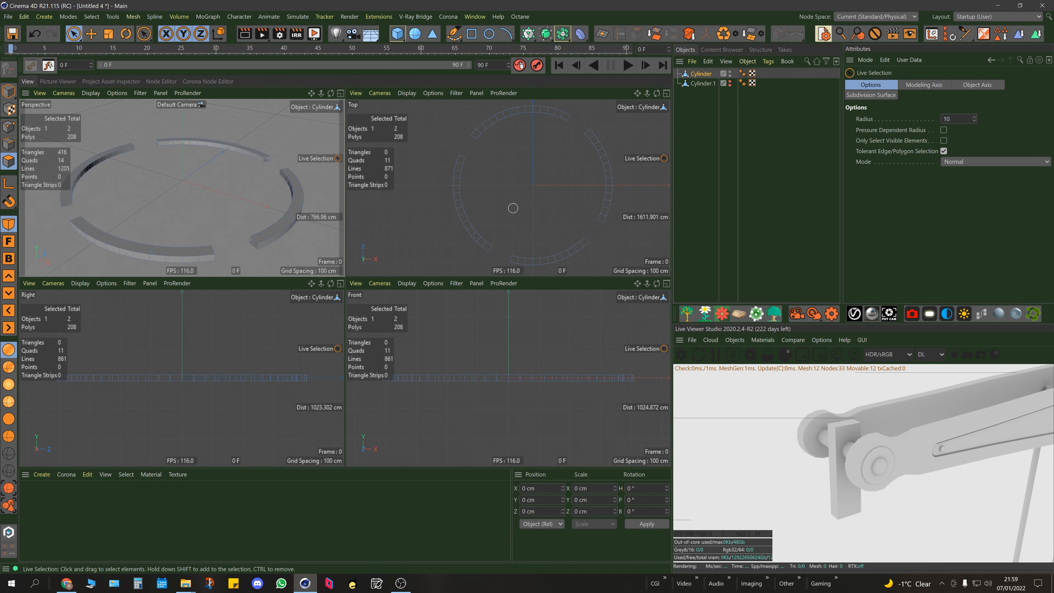
{"action": "middle_click", "coordinate": [495, 185]}
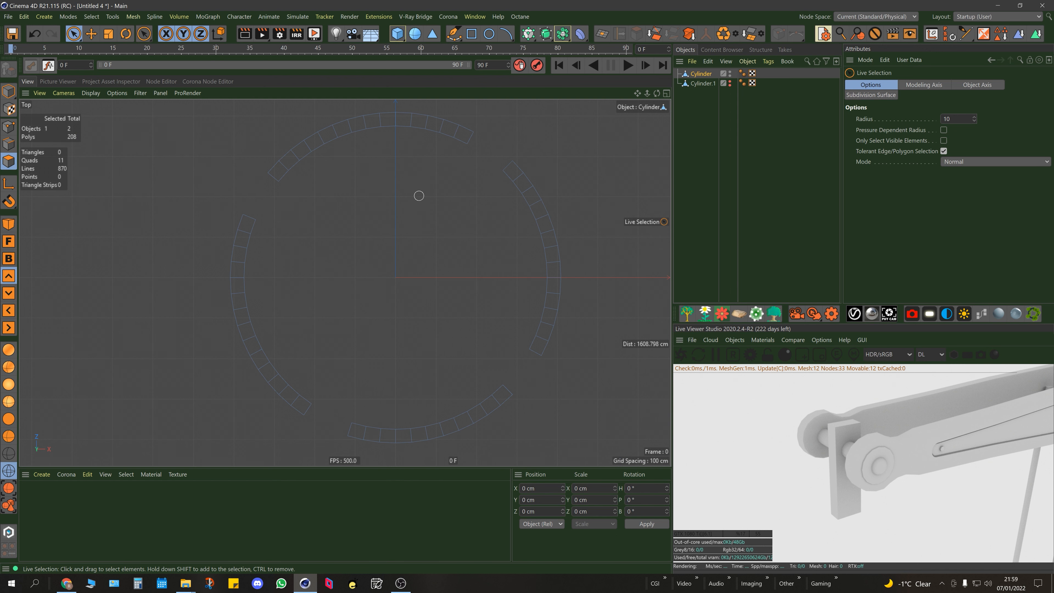
{"action": "middle_click", "coordinate": [252, 209]}
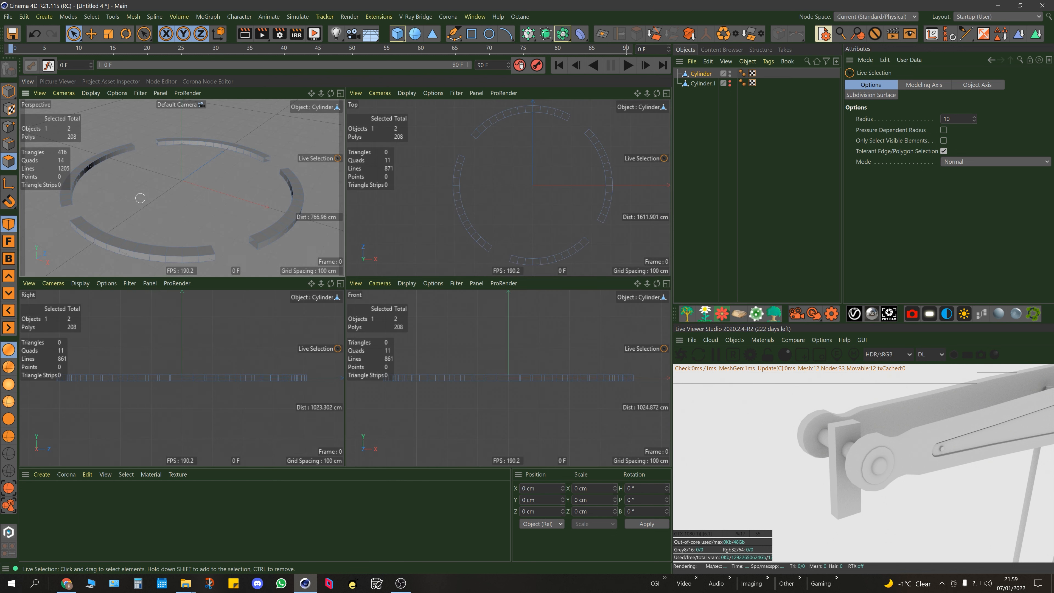
{"action": "middle_click", "coordinate": [94, 262]}
{"action": "scroll", "coordinate": [346, 283], "scroll_direction": "up", "scroll_amount": 2}
{"action": "scroll", "coordinate": [207, 289], "scroll_direction": "up", "scroll_amount": 5}
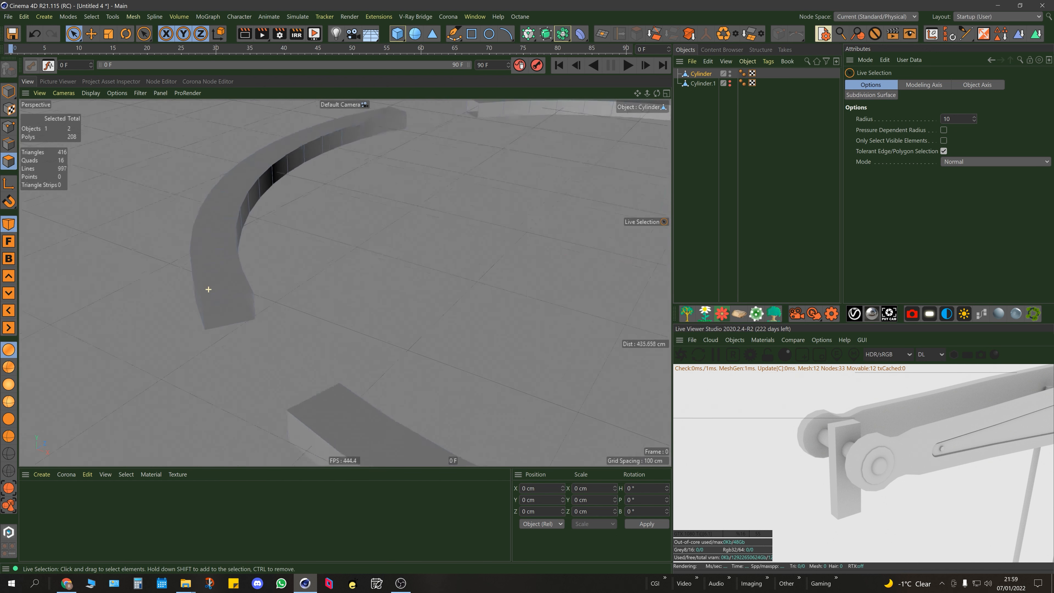
{"action": "left_click_drag", "start_coordinate": [215, 284], "coordinate": [234, 303], "text": "alt"}
{"action": "key", "text": "m"}
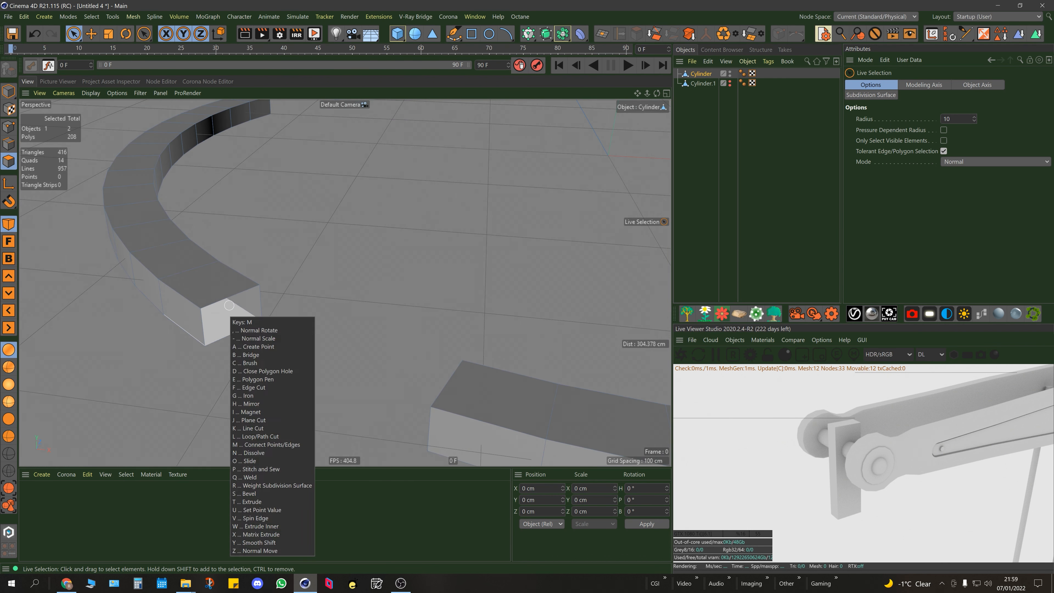
{"action": "key", "text": "b"}
{"action": "key", "text": "Return"}
{"action": "left_click_drag", "start_coordinate": [230, 297], "coordinate": [233, 332]}
Step: Bridge the opposite edges of every remaining open arc end around the ring to cap them
{"action": "middle_click_drag", "start_coordinate": [232, 126], "coordinate": [225, 202], "text": "alt"}
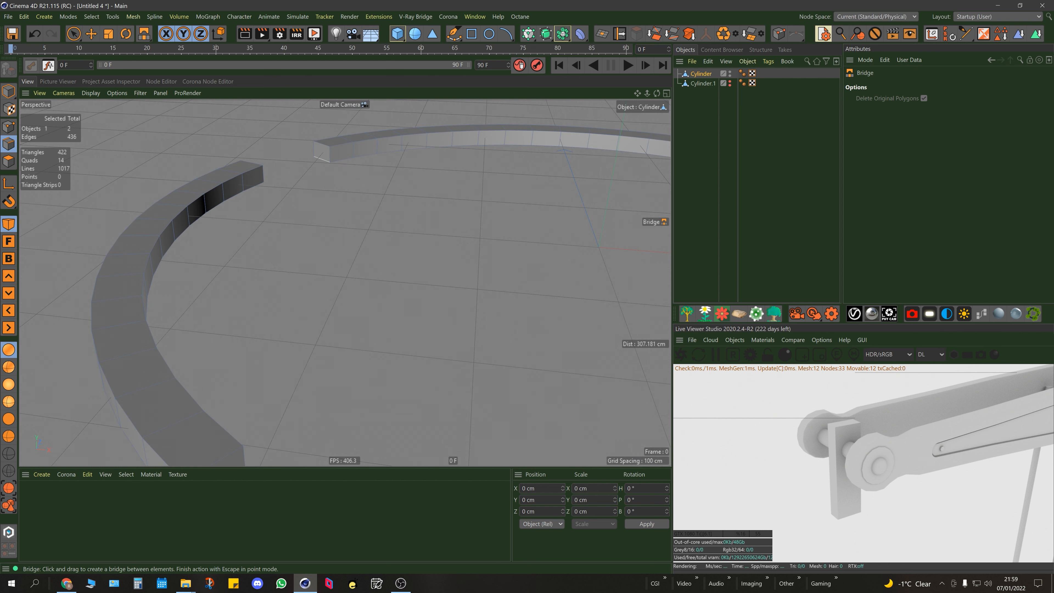
{"action": "left_click_drag", "start_coordinate": [297, 172], "coordinate": [267, 260], "text": "alt"}
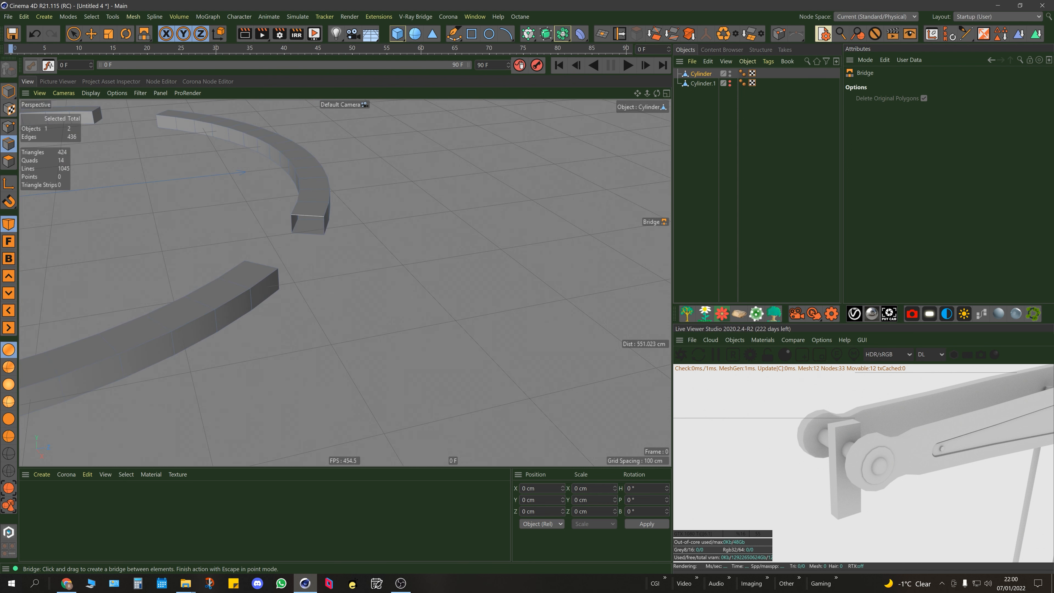
{"action": "left_click_drag", "start_coordinate": [306, 218], "coordinate": [306, 235]}
{"action": "left_click_drag", "start_coordinate": [305, 237], "coordinate": [292, 299], "text": "alt"}
{"action": "left_click_drag", "start_coordinate": [301, 207], "coordinate": [405, 337], "text": "alt"}
{"action": "left_click_drag", "start_coordinate": [405, 337], "coordinate": [543, 291], "text": "alt"}
{"action": "left_click_drag", "start_coordinate": [407, 186], "coordinate": [500, 186], "text": "alt"}
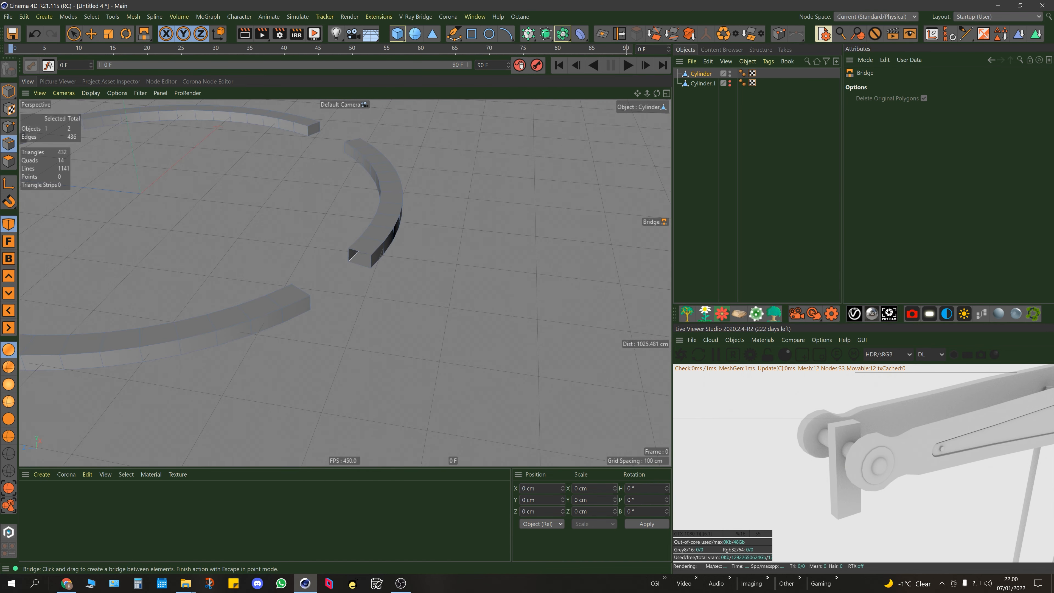
{"action": "left_click_drag", "start_coordinate": [360, 252], "coordinate": [315, 232]}
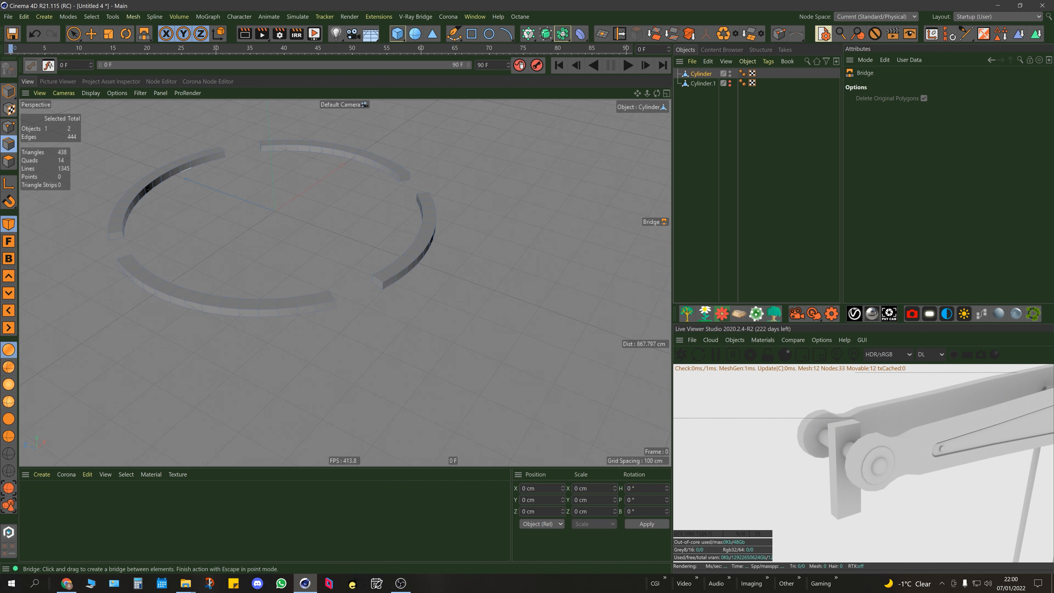
{"action": "key", "text": "space"}
{"action": "scroll", "coordinate": [374, 278], "scroll_direction": "up", "scroll_amount": 5}
{"action": "left_click", "coordinate": [364, 291]}
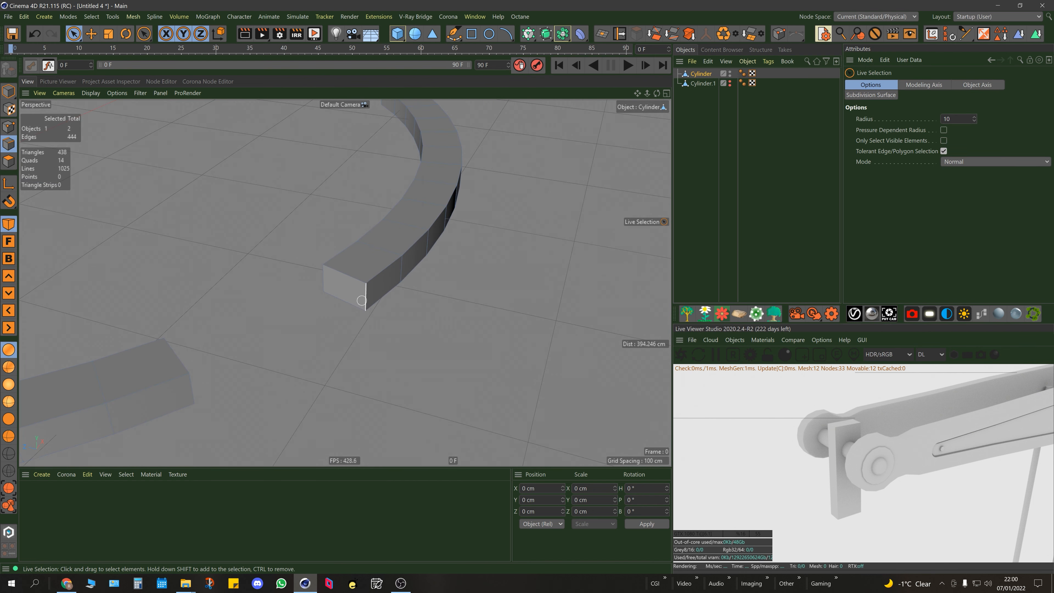
{"action": "left_click_drag", "start_coordinate": [364, 291], "coordinate": [354, 252], "text": "alt"}
{"action": "left_click", "coordinate": [321, 283], "text": "shift"}
{"action": "left_click", "coordinate": [73, 33]}
{"action": "left_click", "coordinate": [96, 66]}
{"action": "left_click_drag", "start_coordinate": [405, 225], "coordinate": [344, 347], "text": "shift"}
{"action": "middle_click_drag", "start_coordinate": [343, 348], "coordinate": [254, 375], "text": "alt"}
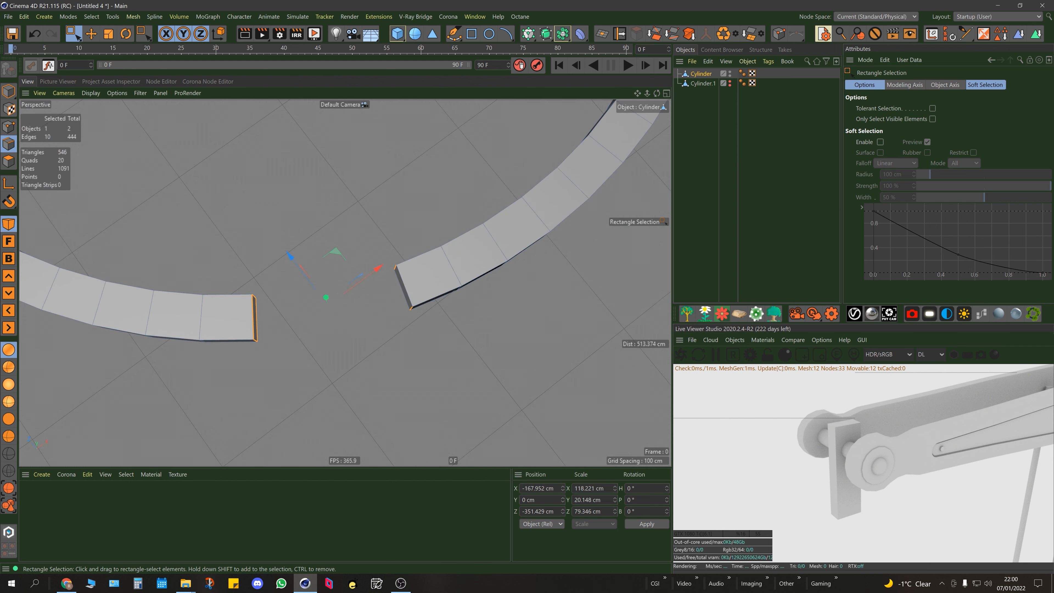
{"action": "left_click_drag", "start_coordinate": [364, 247], "coordinate": [425, 341], "text": "shift"}
{"action": "left_click_drag", "start_coordinate": [425, 341], "coordinate": [374, 328], "text": "alt"}
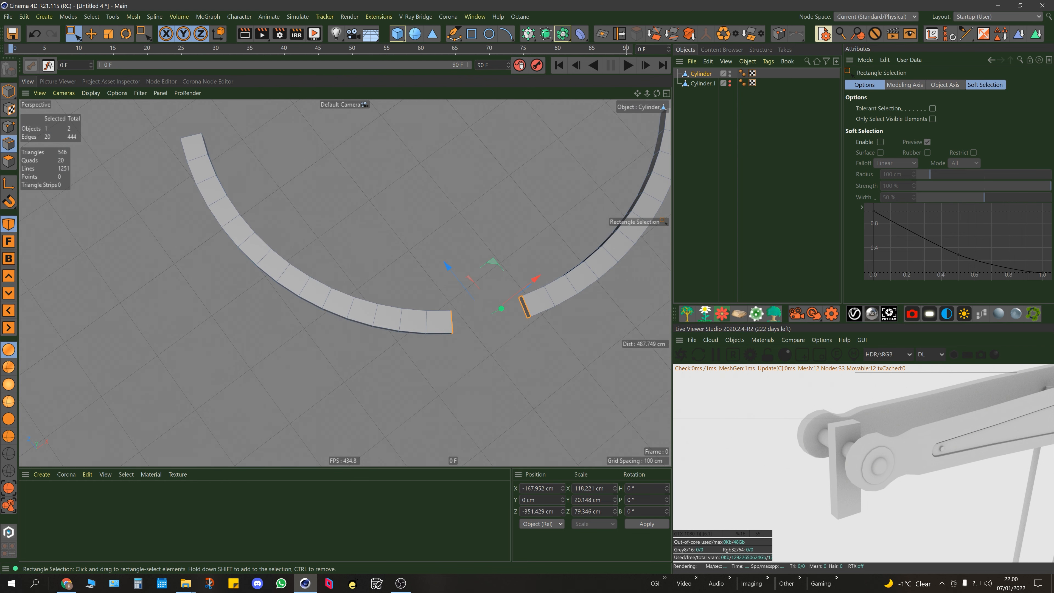
{"action": "left_click", "coordinate": [77, 35]}
{"action": "left_click", "coordinate": [100, 46]}
{"action": "left_click_drag", "start_coordinate": [431, 306], "coordinate": [337, 253], "text": "alt"}
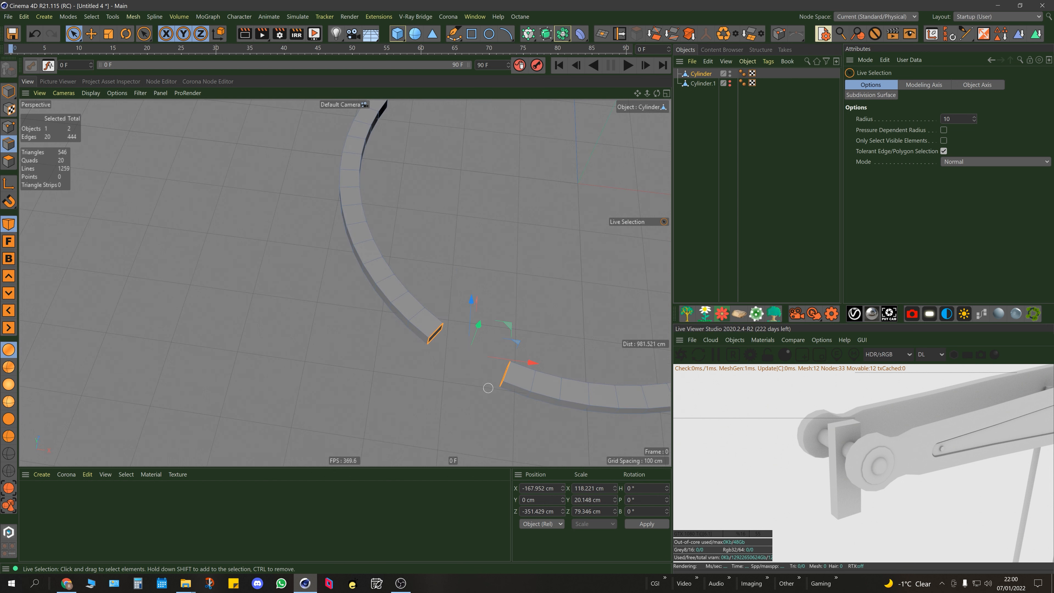
{"action": "left_click", "coordinate": [470, 392]}
Step: Select both vertical corner edges of one arc end with Live Selection limited to visible elements
{"action": "scroll", "coordinate": [428, 337], "scroll_direction": "up", "scroll_amount": 6}
{"action": "left_click_drag", "start_coordinate": [429, 337], "coordinate": [381, 281], "text": "alt"}
{"action": "scroll", "coordinate": [431, 334], "scroll_direction": "up", "scroll_amount": 1}
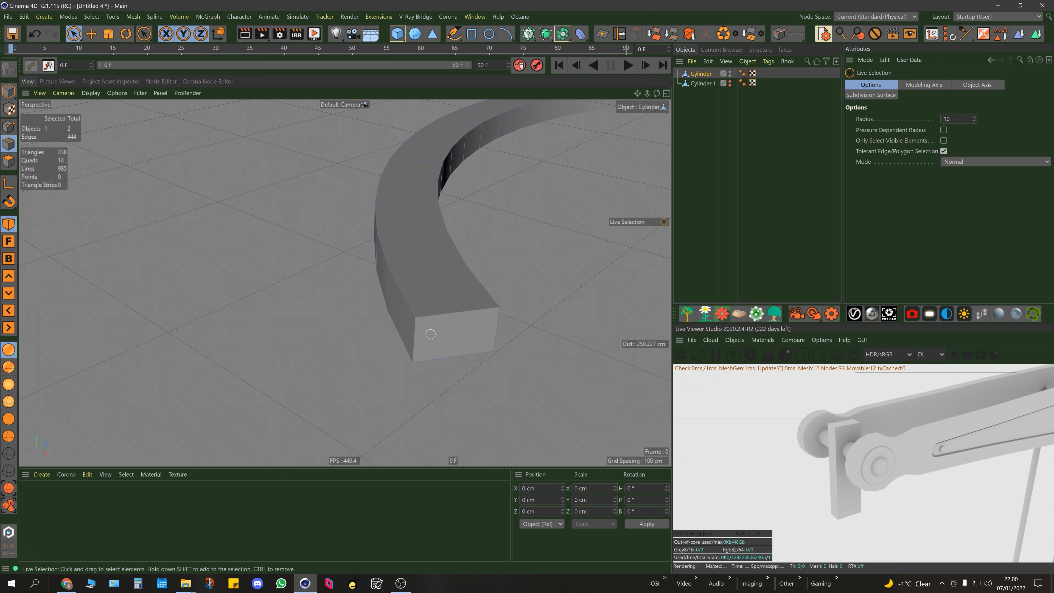
{"action": "left_click", "coordinate": [413, 335]}
{"action": "left_click", "coordinate": [495, 321], "text": "shift"}
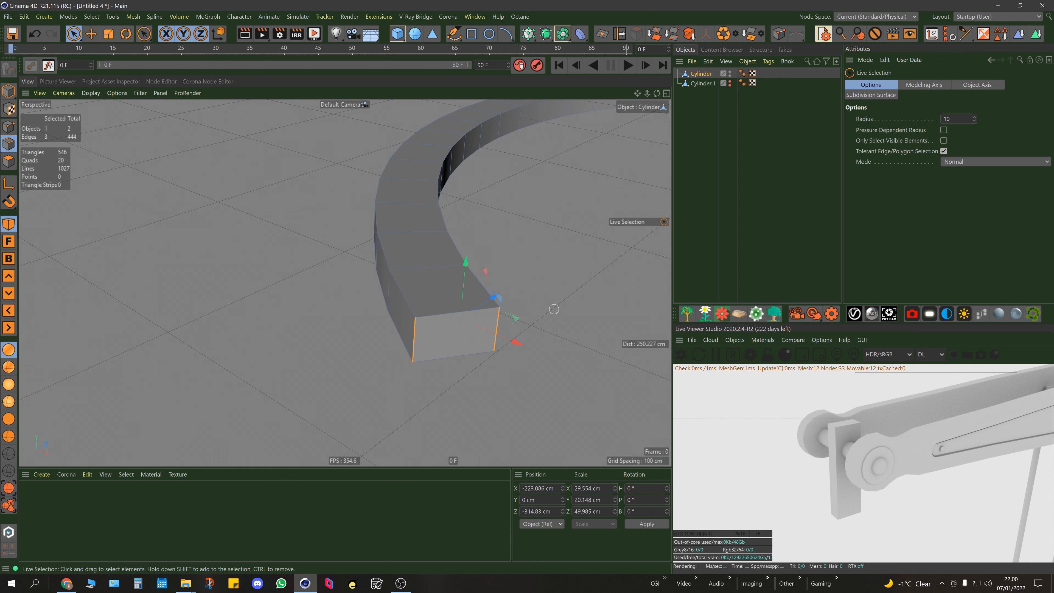
{"action": "left_click", "coordinate": [414, 334], "text": "ctrl"}
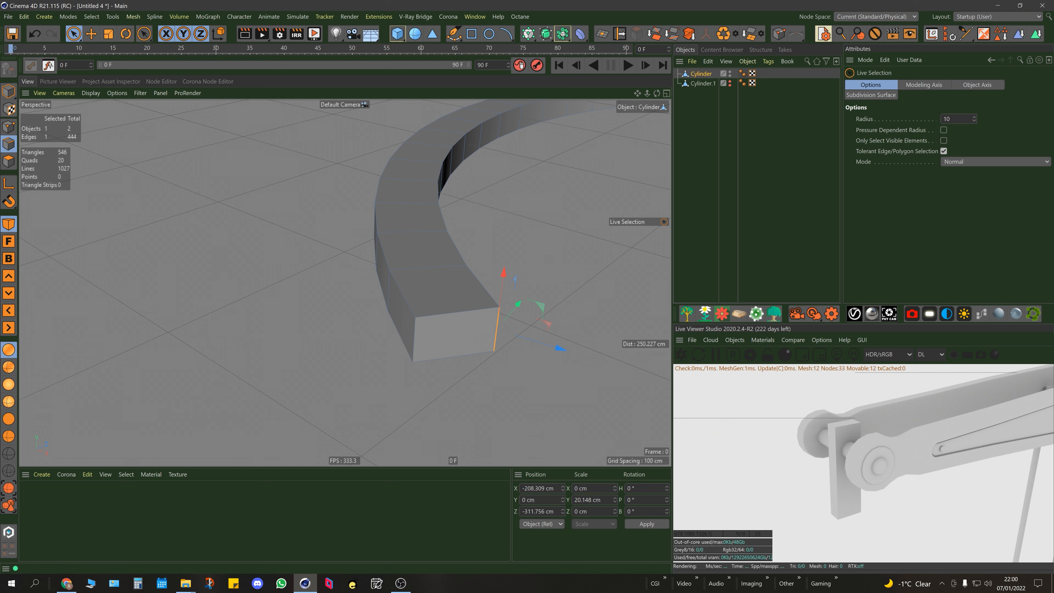
{"action": "left_click", "coordinate": [415, 331], "text": "shift"}
Step: Add the vertical corner edges of the facing arc end and the next end of the ring to the edge selection
{"action": "left_click_drag", "start_coordinate": [433, 324], "coordinate": [208, 283], "text": "alt"}
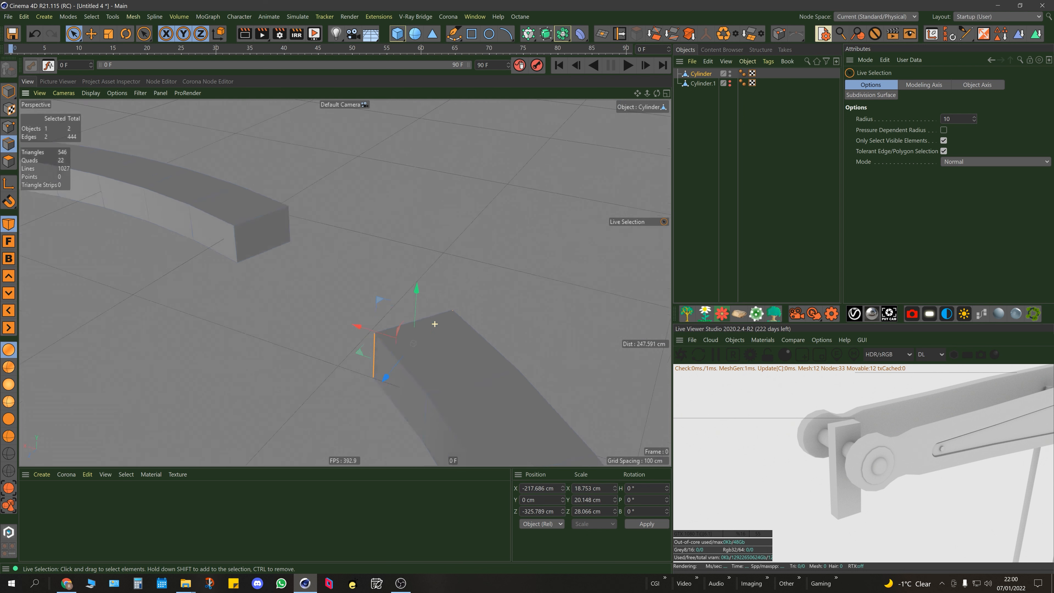
{"action": "middle_click_drag", "start_coordinate": [208, 283], "coordinate": [310, 300], "text": "alt"}
{"action": "left_click", "coordinate": [338, 248], "text": "shift"}
{"action": "left_click", "coordinate": [382, 237], "text": "shift"}
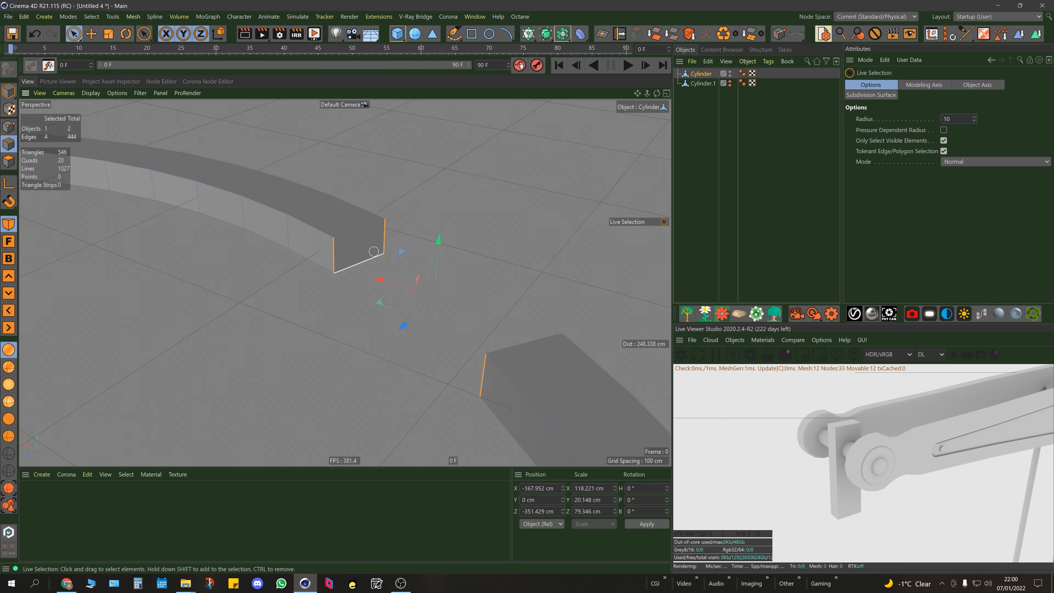
{"action": "scroll", "coordinate": [374, 252], "scroll_direction": "down", "scroll_amount": 6}
{"action": "scroll", "coordinate": [336, 420], "scroll_direction": "up", "scroll_amount": 2}
{"action": "scroll", "coordinate": [336, 420], "scroll_direction": "up", "scroll_amount": 4}
{"action": "left_click", "coordinate": [333, 405], "text": "shift"}
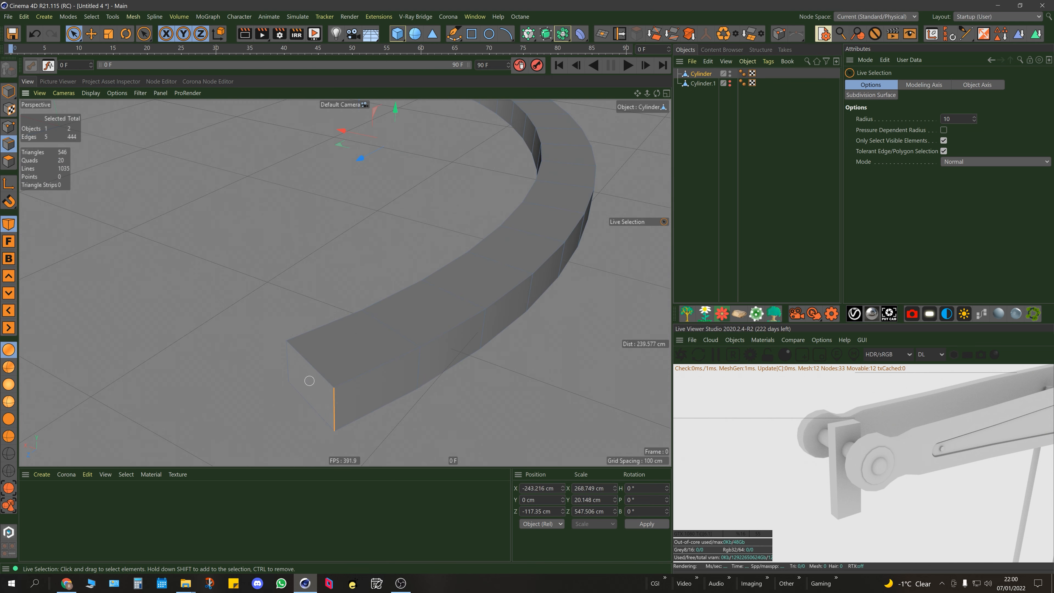
Step: Extend the edge selection with the vertical corner edges of the arc ends across the next gap
{"action": "scroll", "coordinate": [290, 362], "scroll_direction": "down", "scroll_amount": 5}
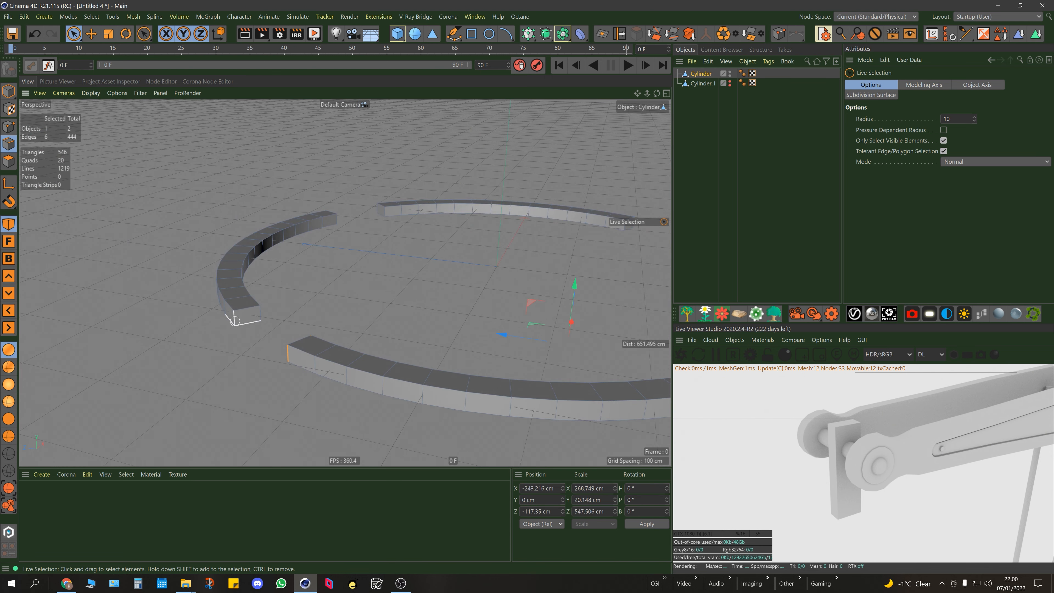
{"action": "scroll", "coordinate": [234, 317], "scroll_direction": "up", "scroll_amount": 3}
{"action": "middle_click_drag", "start_coordinate": [433, 144], "coordinate": [417, 199], "text": "alt"}
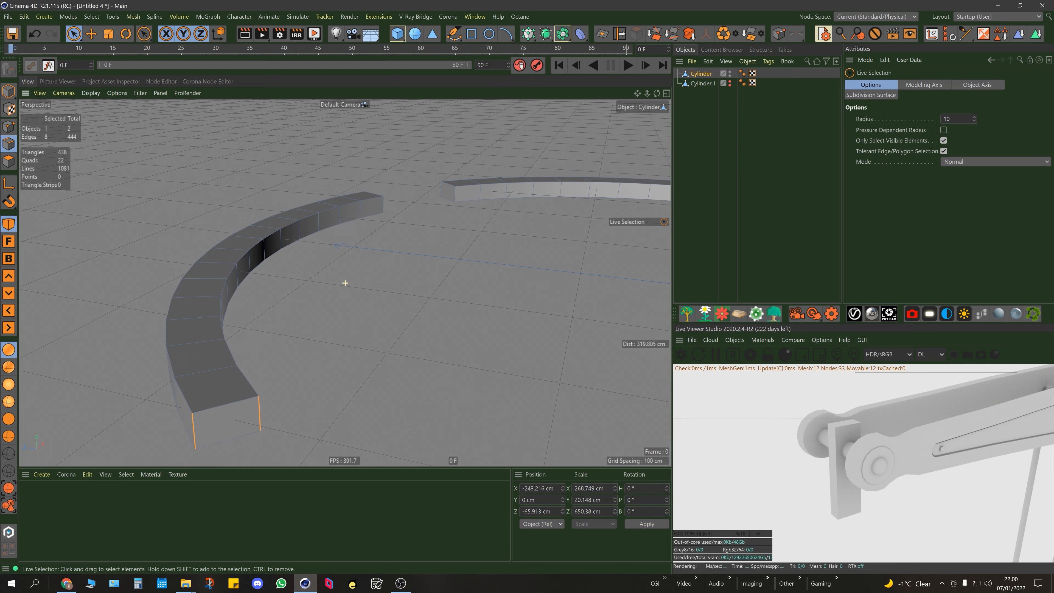
{"action": "left_click_drag", "start_coordinate": [417, 199], "coordinate": [329, 193], "text": "alt"}
{"action": "scroll", "coordinate": [376, 197], "scroll_direction": "up", "scroll_amount": 4}
{"action": "scroll", "coordinate": [376, 196], "scroll_direction": "up", "scroll_amount": 1}
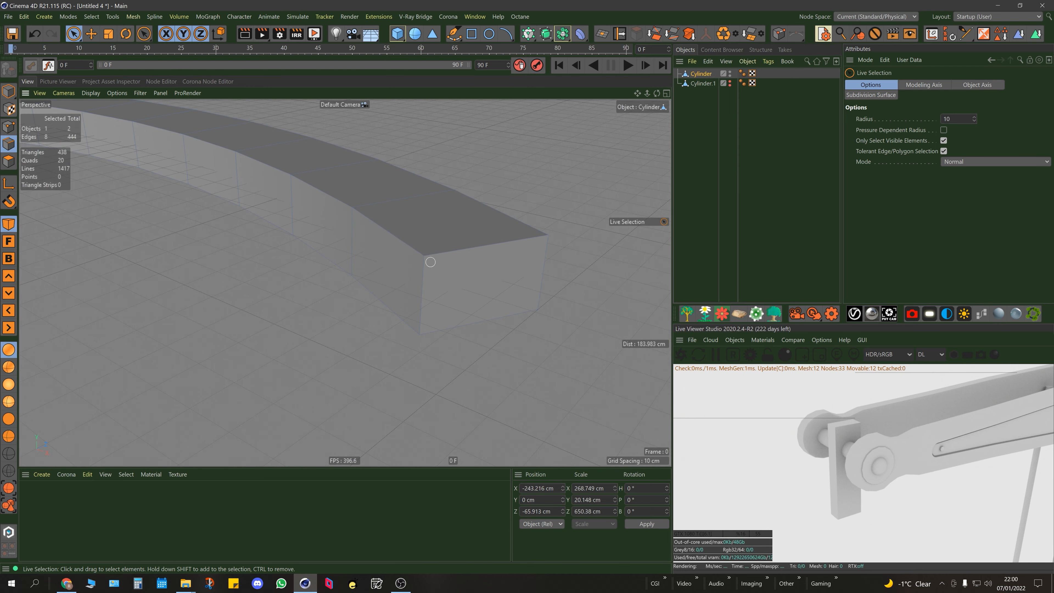
{"action": "left_click_drag", "start_coordinate": [546, 262], "coordinate": [383, 212], "text": "alt"}
{"action": "left_click", "coordinate": [386, 212], "text": "shift"}
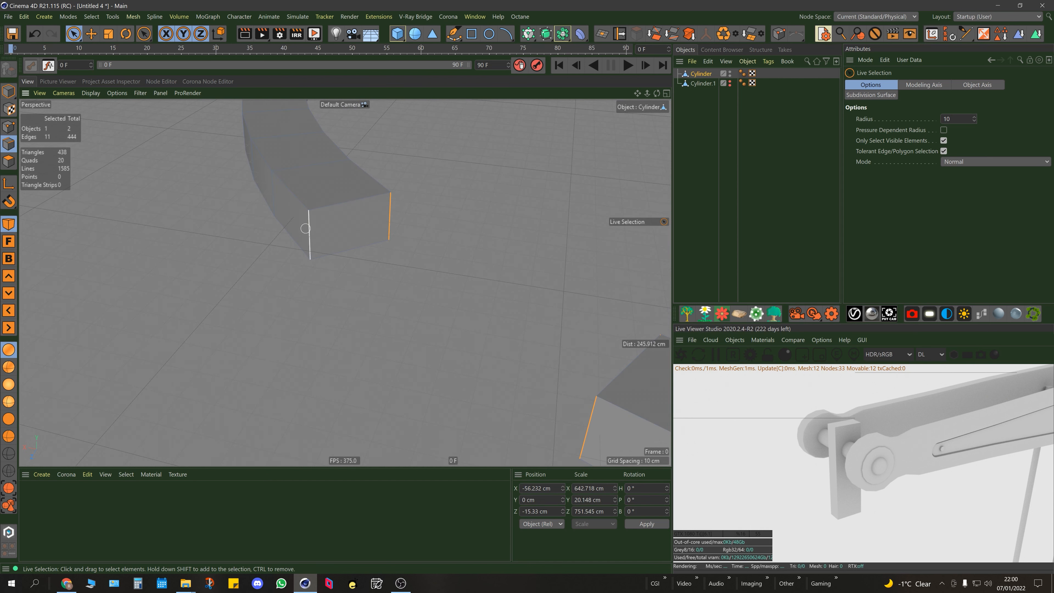
Step: Add the vertical corner edges of the remaining arc ends so all 16 corner edges are selected
{"action": "scroll", "coordinate": [332, 283], "scroll_direction": "down", "scroll_amount": 10}
{"action": "left_click_drag", "start_coordinate": [343, 284], "coordinate": [378, 202], "text": "alt"}
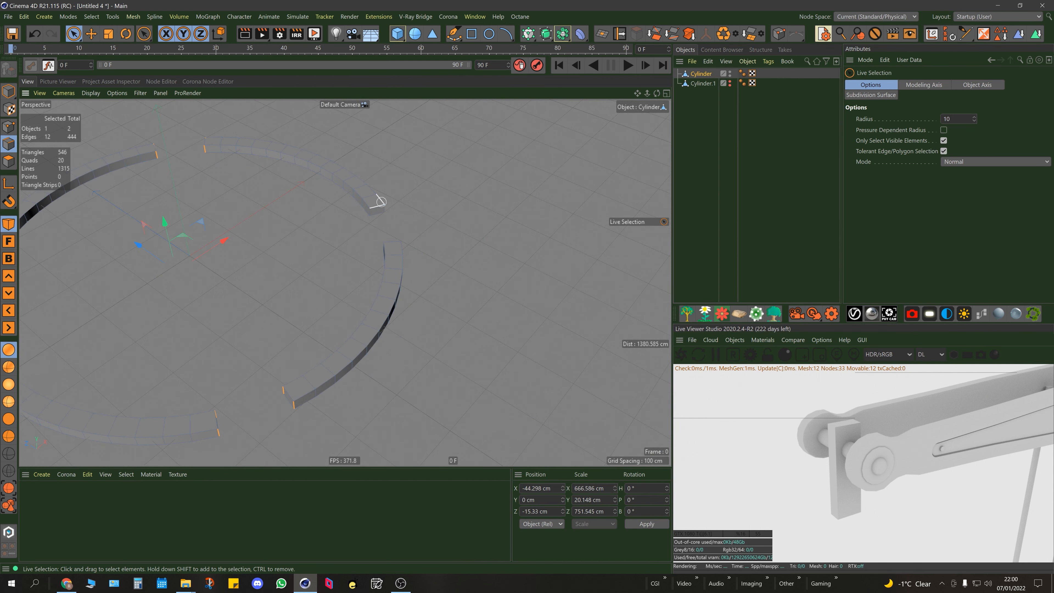
{"action": "scroll", "coordinate": [384, 200], "scroll_direction": "up", "scroll_amount": 10}
{"action": "scroll", "coordinate": [384, 200], "scroll_direction": "up", "scroll_amount": 3}
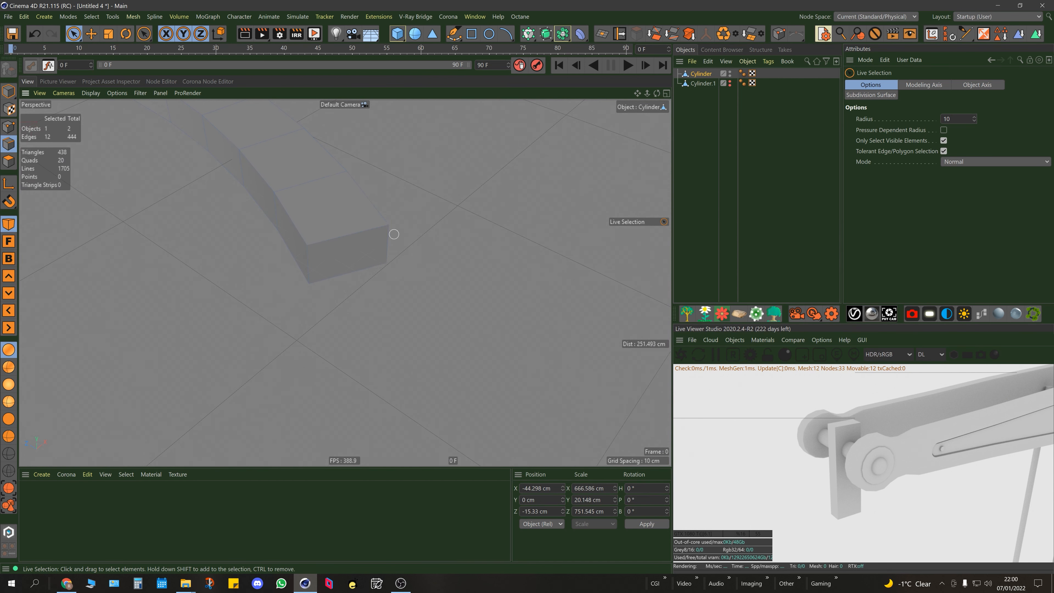
{"action": "left_click", "coordinate": [309, 259], "text": "shift"}
{"action": "scroll", "coordinate": [318, 255], "scroll_direction": "down", "scroll_amount": 10}
{"action": "left_click_drag", "start_coordinate": [326, 360], "coordinate": [329, 361], "text": "alt"}
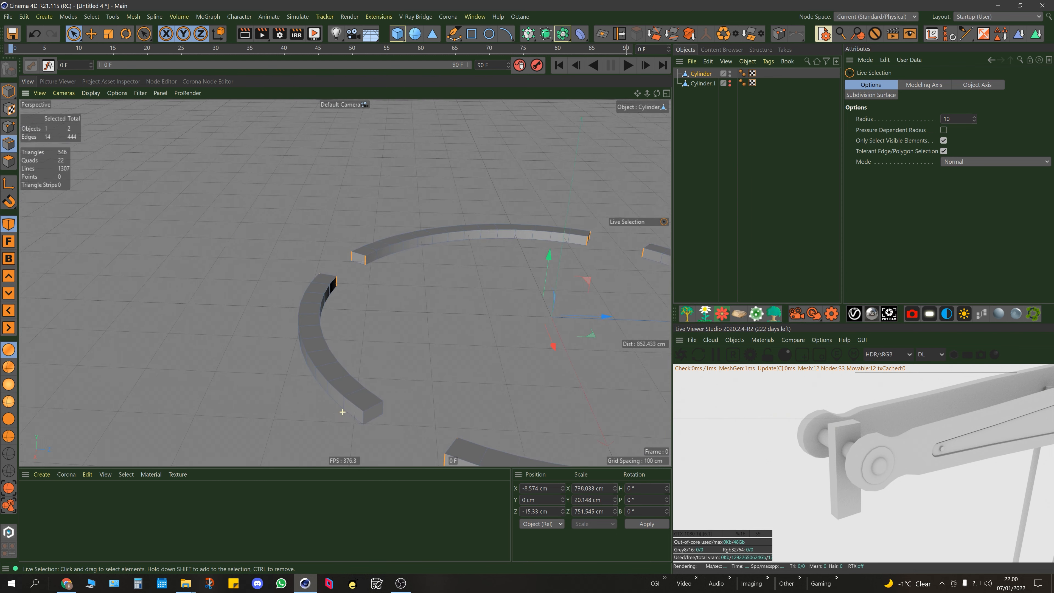
{"action": "scroll", "coordinate": [344, 283], "scroll_direction": "up", "scroll_amount": 6}
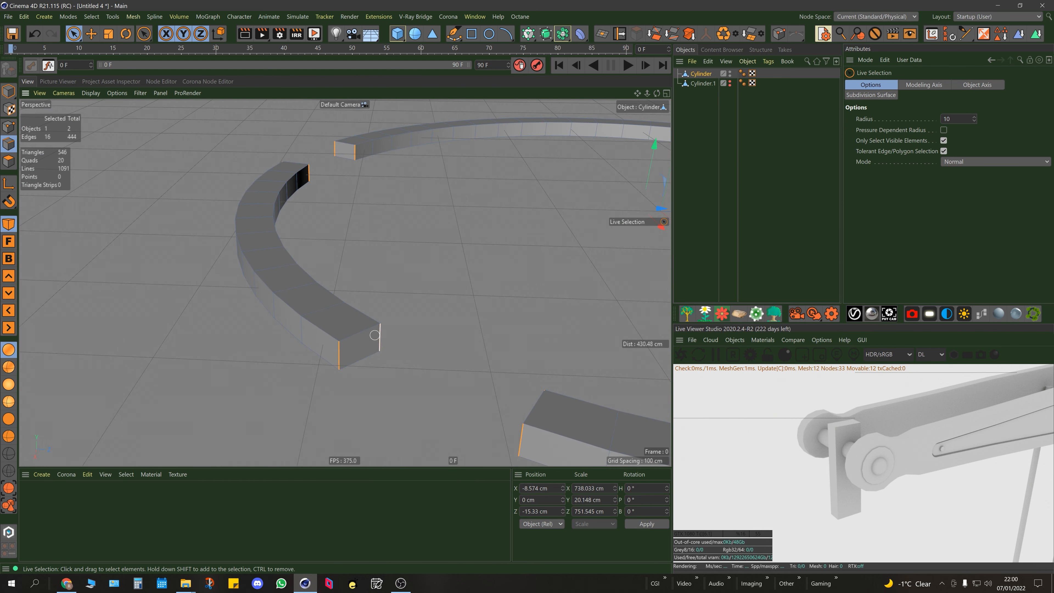
{"action": "scroll", "coordinate": [375, 335], "scroll_direction": "down", "scroll_amount": 5}
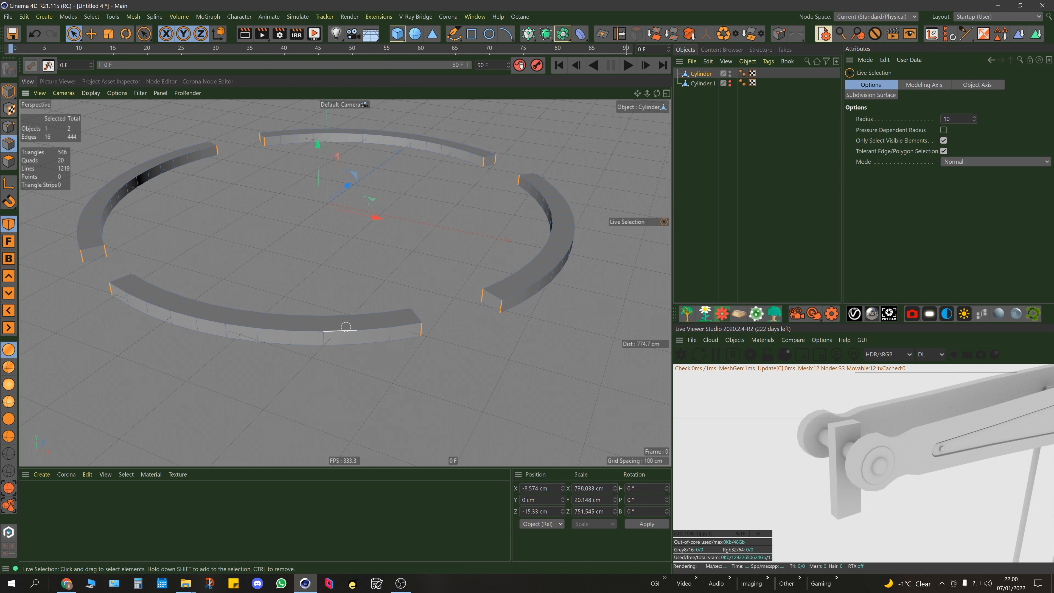
Step: Round the arc ends by beveling the selected corner edges with 4 subdivisions and an offset of about 13.66 cm
{"action": "key", "text": "m"}
{"action": "key", "text": "s"}
{"action": "middle_click_drag", "start_coordinate": [346, 327], "coordinate": [391, 391], "text": "alt"}
{"action": "scroll", "coordinate": [391, 391], "scroll_direction": "up", "scroll_amount": 1}
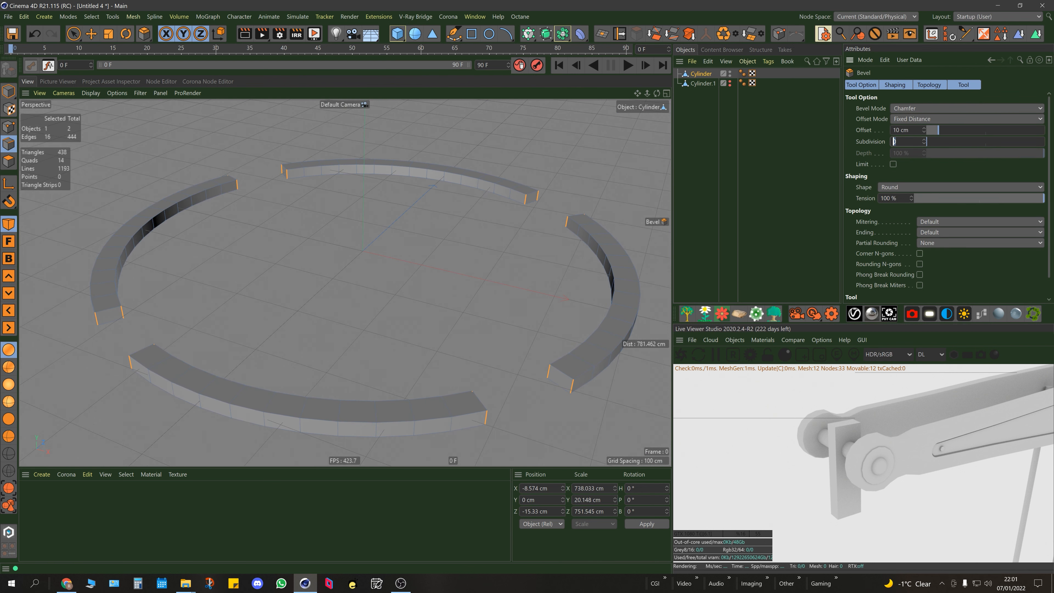
{"action": "type", "text": "4"}
{"action": "key", "text": "Return"}
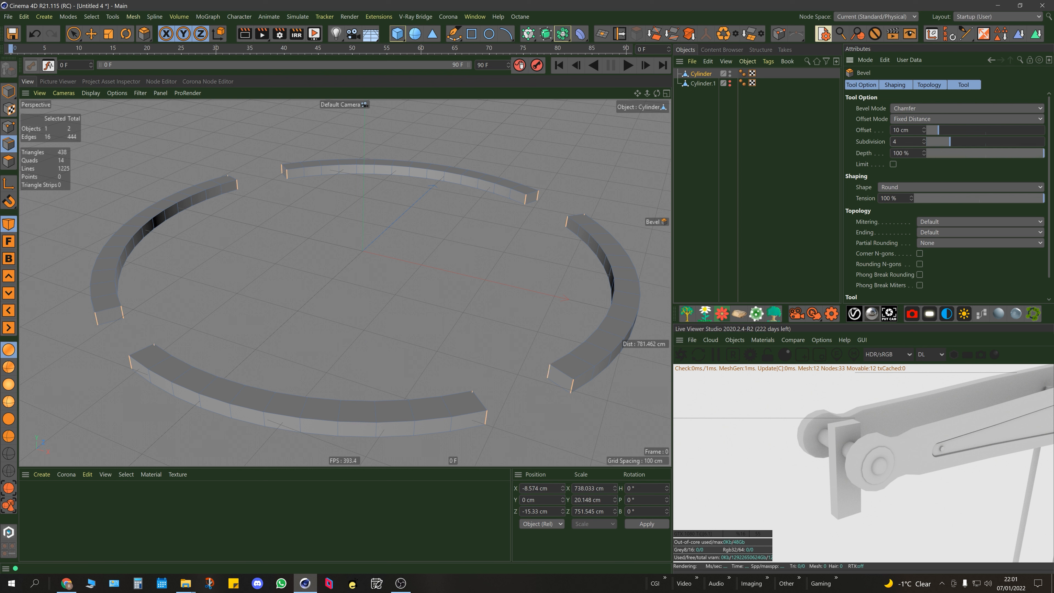
{"action": "left_click_drag", "start_coordinate": [373, 298], "coordinate": [388, 298]}
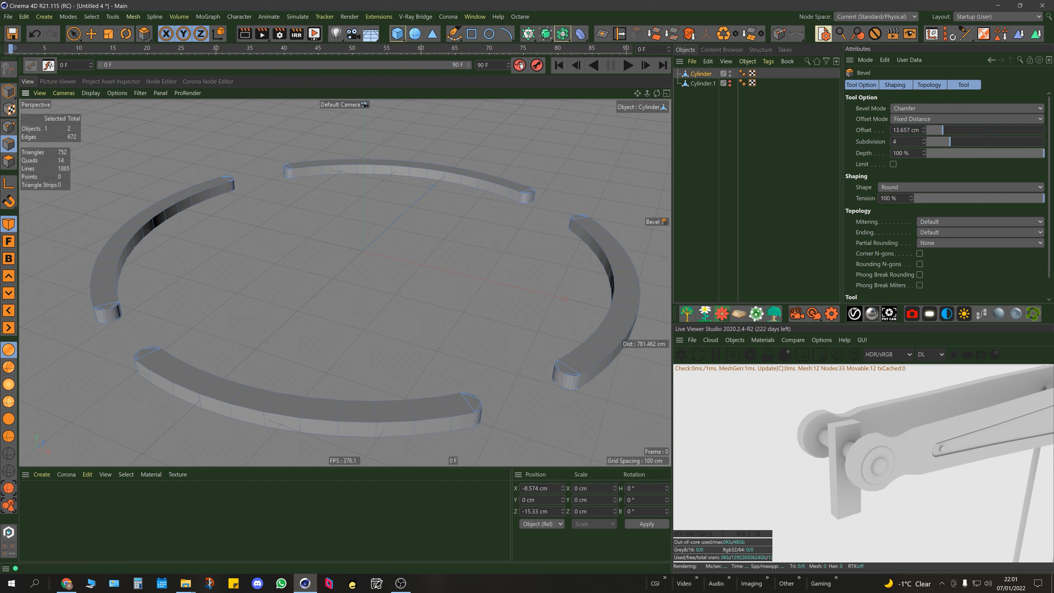
{"action": "key", "text": "space"}
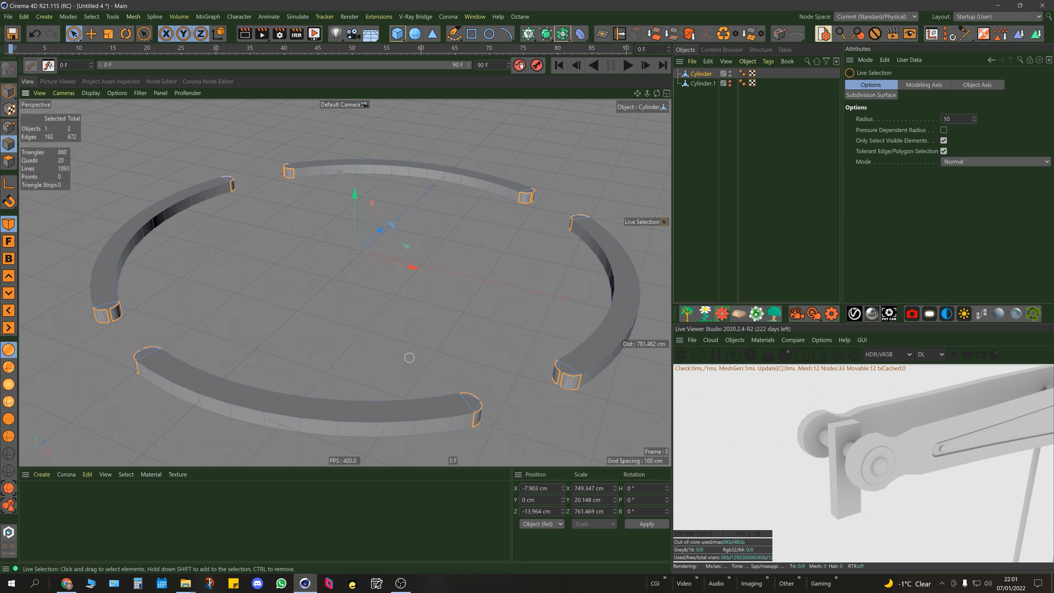
Step: Examine the rounded ends of the four arc segments in the top and perspective views
{"action": "left_click_drag", "start_coordinate": [409, 358], "coordinate": [344, 283], "text": "alt"}
{"action": "middle_click", "coordinate": [344, 282]}
{"action": "middle_click", "coordinate": [480, 196]}
{"action": "left_click", "coordinate": [480, 196]}
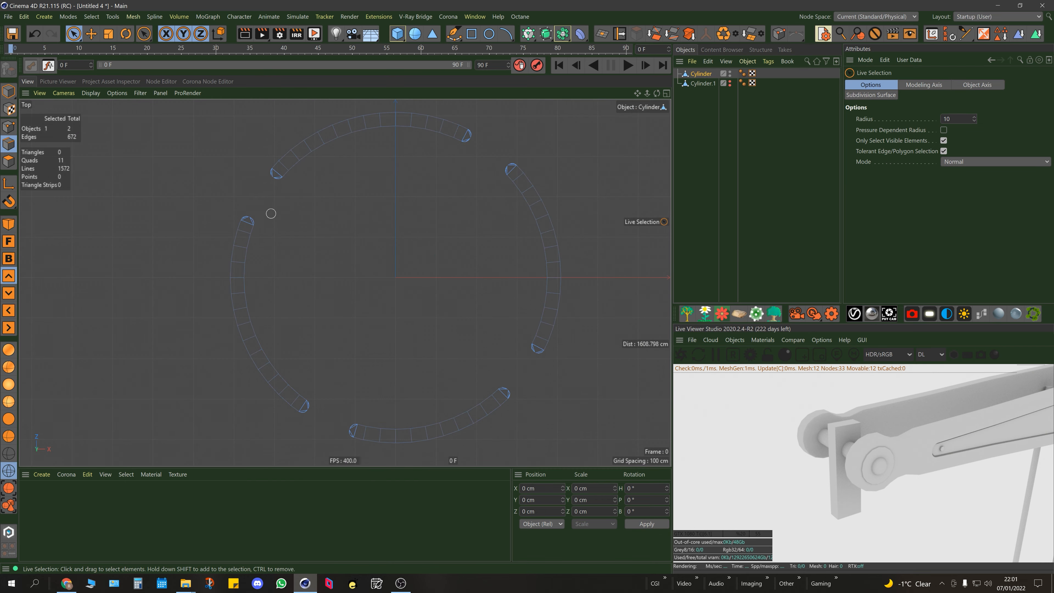
{"action": "right_click_drag", "start_coordinate": [250, 222], "coordinate": [332, 221], "text": "alt"}
{"action": "scroll", "coordinate": [250, 221], "scroll_direction": "down", "scroll_amount": 8}
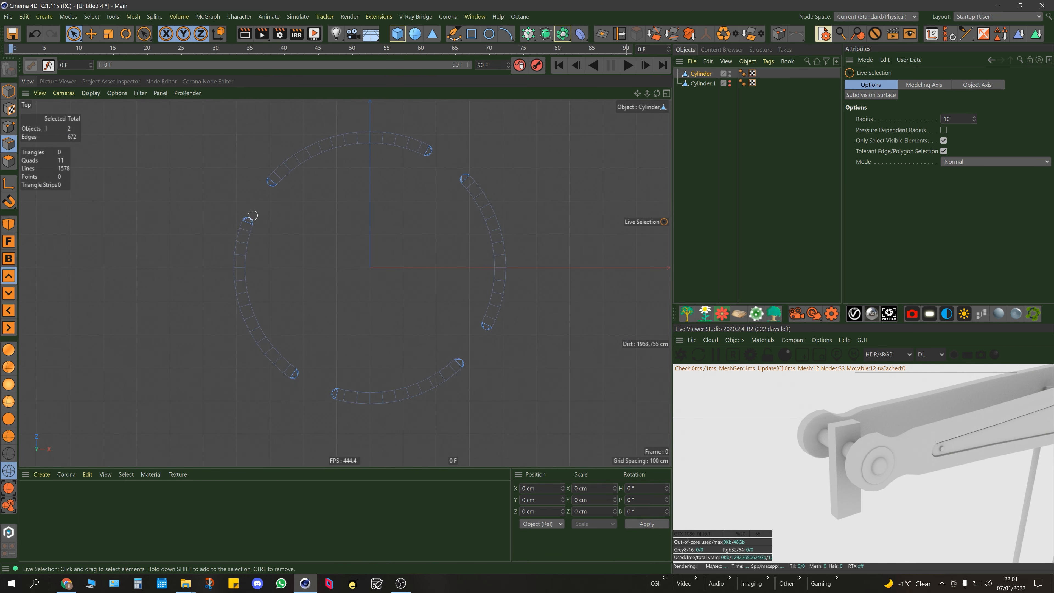
{"action": "middle_click", "coordinate": [383, 221]}
{"action": "middle_click", "coordinate": [335, 257]}
{"action": "left_click_drag", "start_coordinate": [335, 257], "coordinate": [355, 225], "text": "alt"}
{"action": "scroll", "coordinate": [355, 226], "scroll_direction": "down", "scroll_amount": 2}
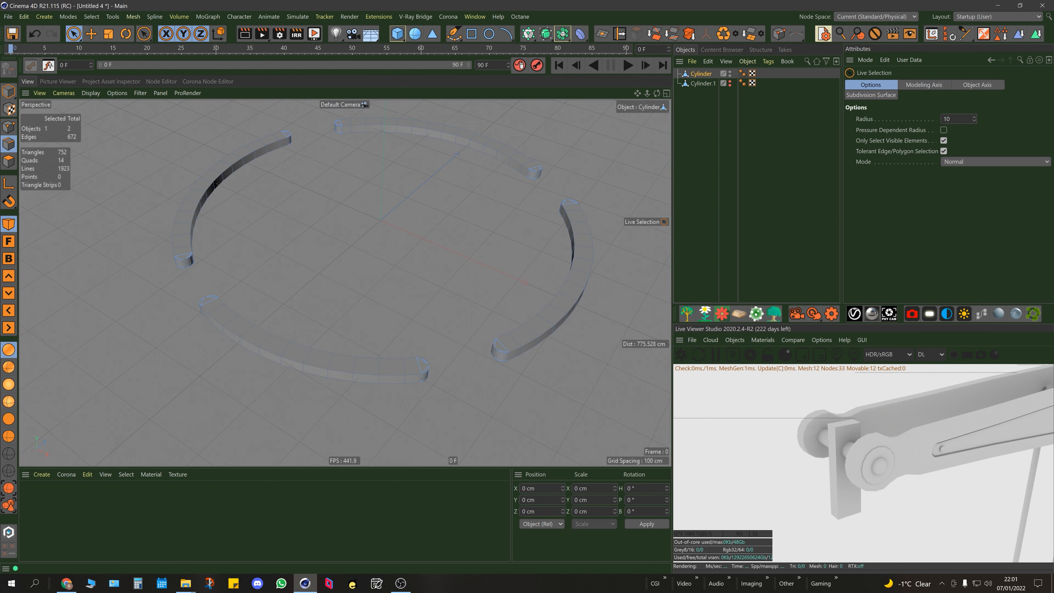
Step: Show the intact ring copy, select the segmented ring and switch the viewport to shading with wireframe lines
{"action": "left_click", "coordinate": [729, 121]}
{"action": "left_click", "coordinate": [730, 82]}
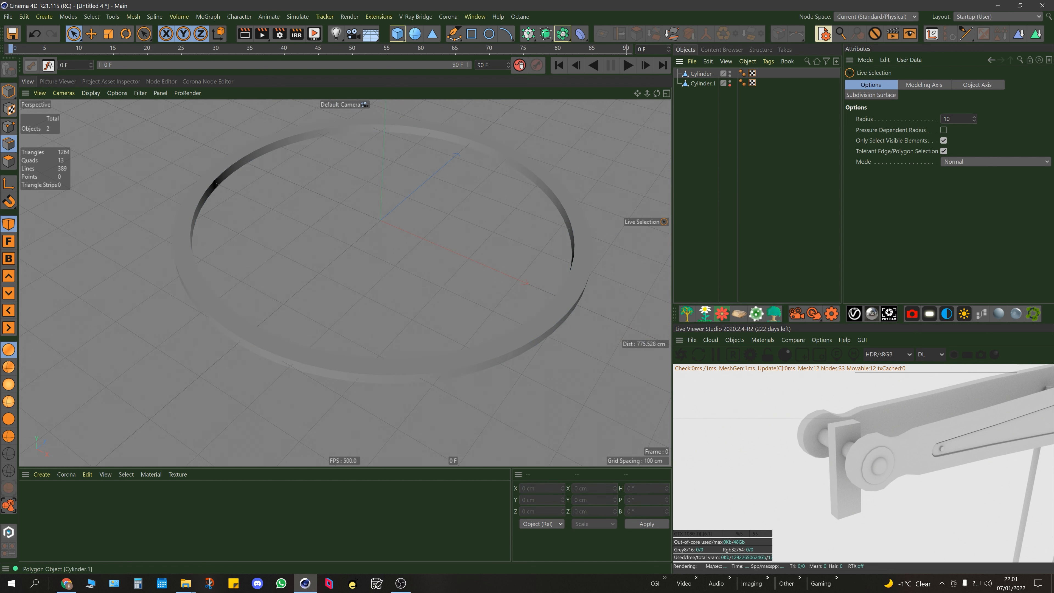
{"action": "left_click", "coordinate": [701, 73]}
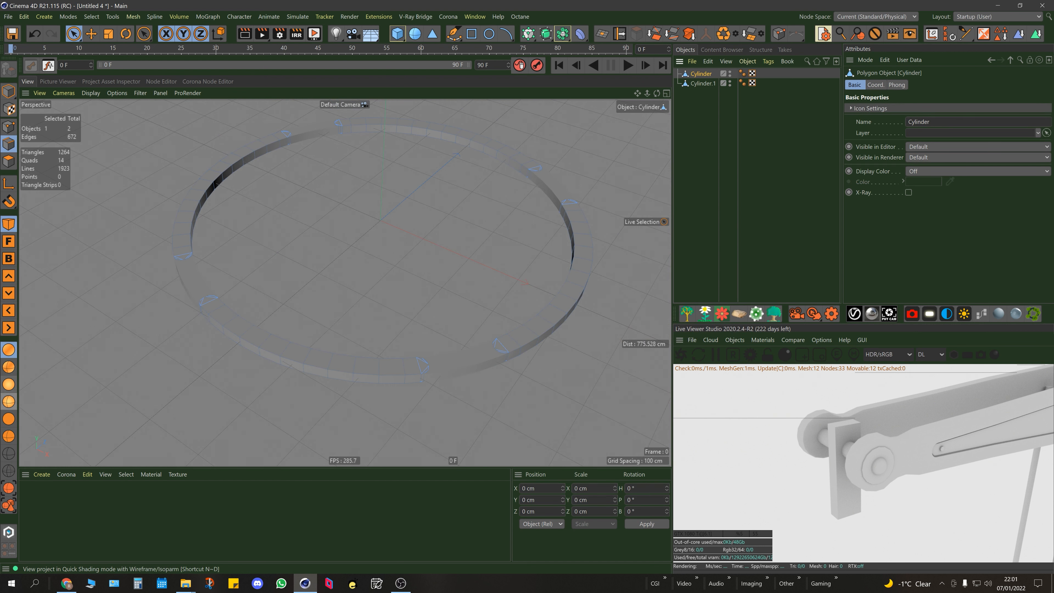
{"action": "left_click", "coordinate": [9, 367]}
{"action": "left_click_drag", "start_coordinate": [275, 281], "coordinate": [311, 259], "text": "alt"}
{"action": "middle_click_drag", "start_coordinate": [281, 302], "coordinate": [399, 275], "text": "alt"}
{"action": "left_click_drag", "start_coordinate": [386, 398], "coordinate": [386, 407], "text": "alt"}
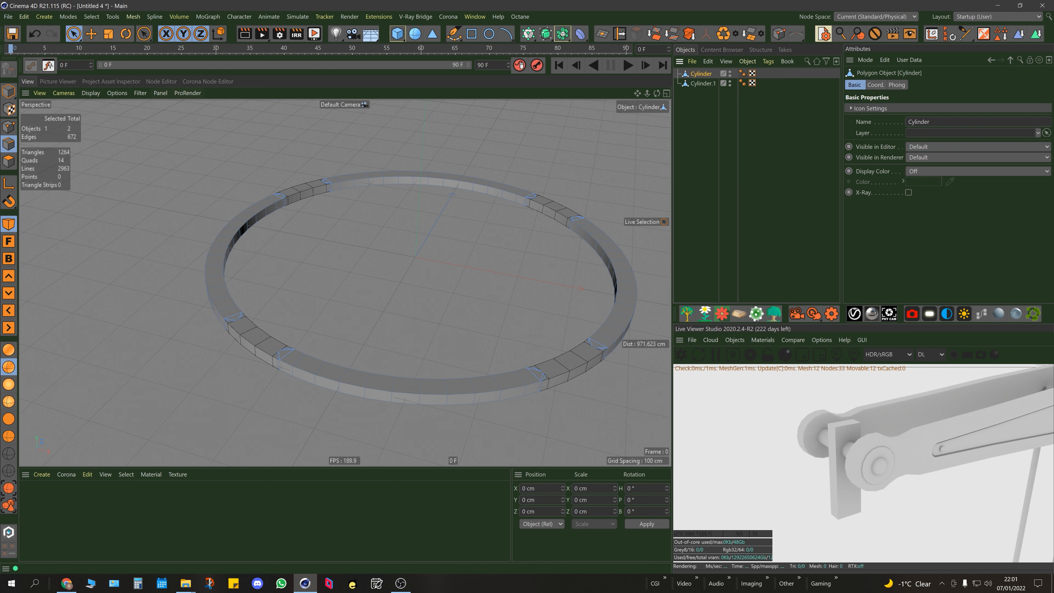
Step: Try raising the segmented ring to about 5.5 cm in Y over the intact copy, undo the move and hide the copy
{"action": "left_click", "coordinate": [9, 92]}
{"action": "left_click_drag", "start_coordinate": [418, 200], "coordinate": [419, 197]}
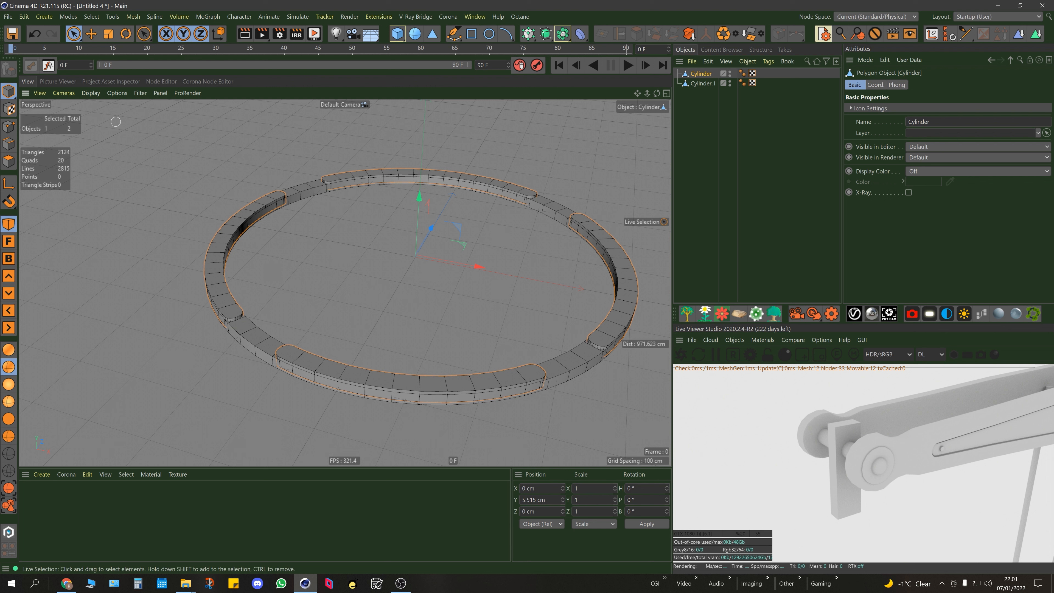
{"action": "key", "text": "ctrl+z"}
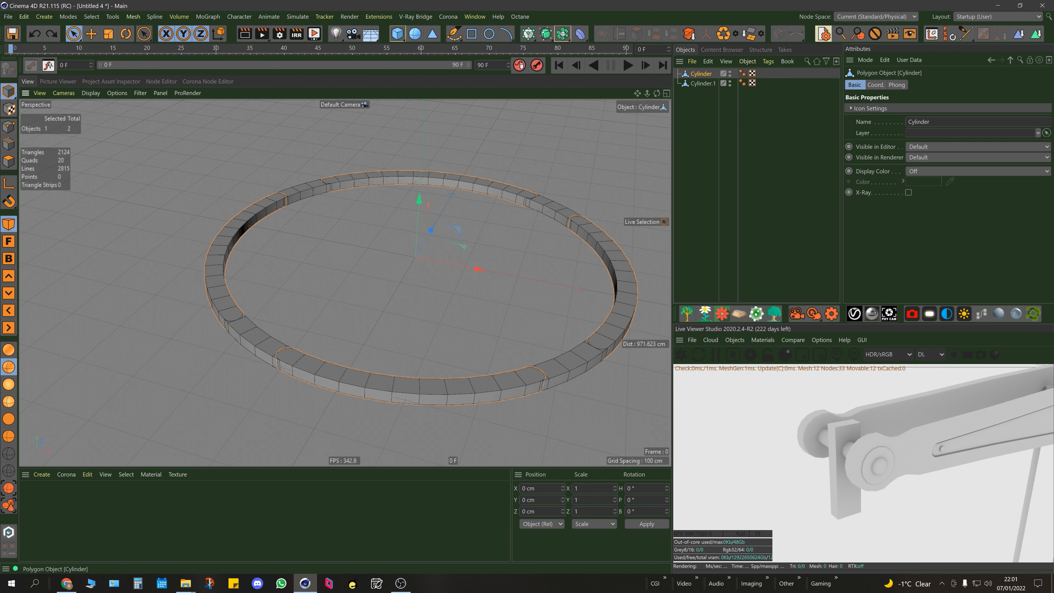
{"action": "double_click", "coordinate": [730, 84], "text": "alt"}
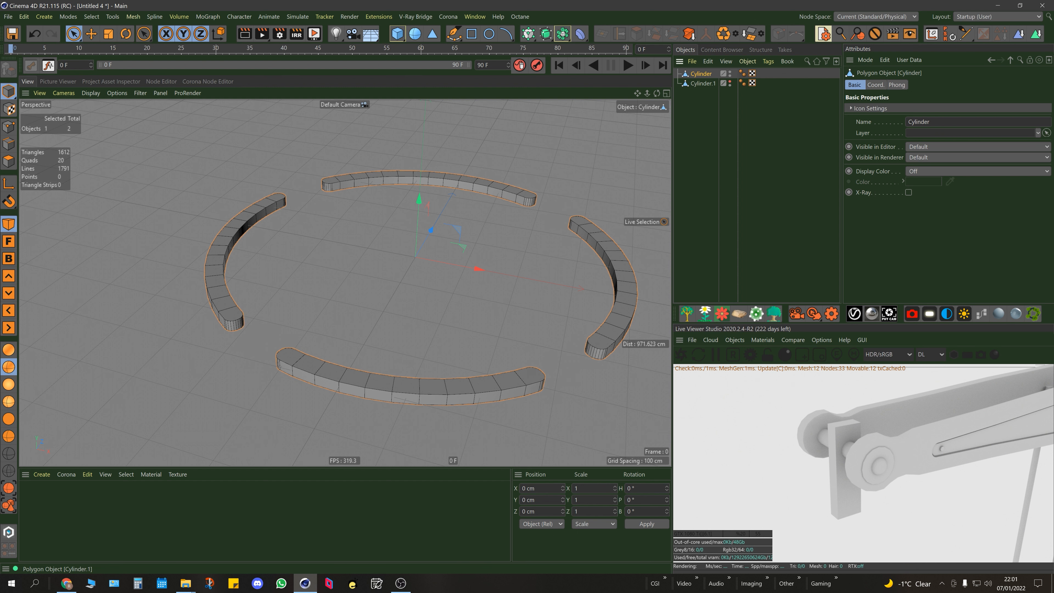
Step: Switch to polygon editing, clear the selection and loop-select the side polygons around one arc segment
{"action": "left_click", "coordinate": [9, 162]}
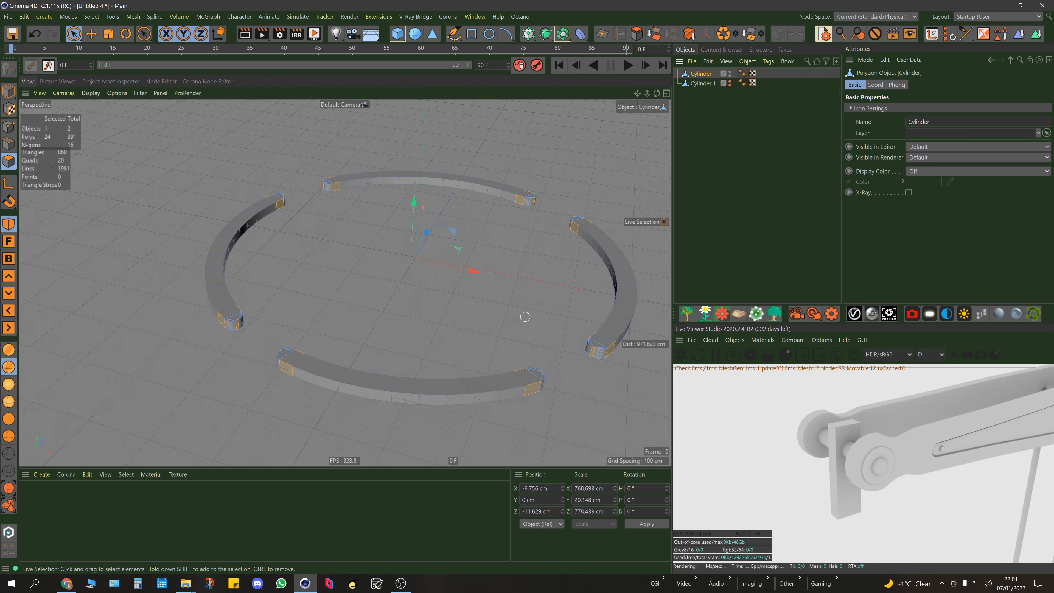
{"action": "left_click", "coordinate": [620, 417]}
{"action": "middle_click_drag", "start_coordinate": [571, 253], "coordinate": [344, 283], "text": "alt"}
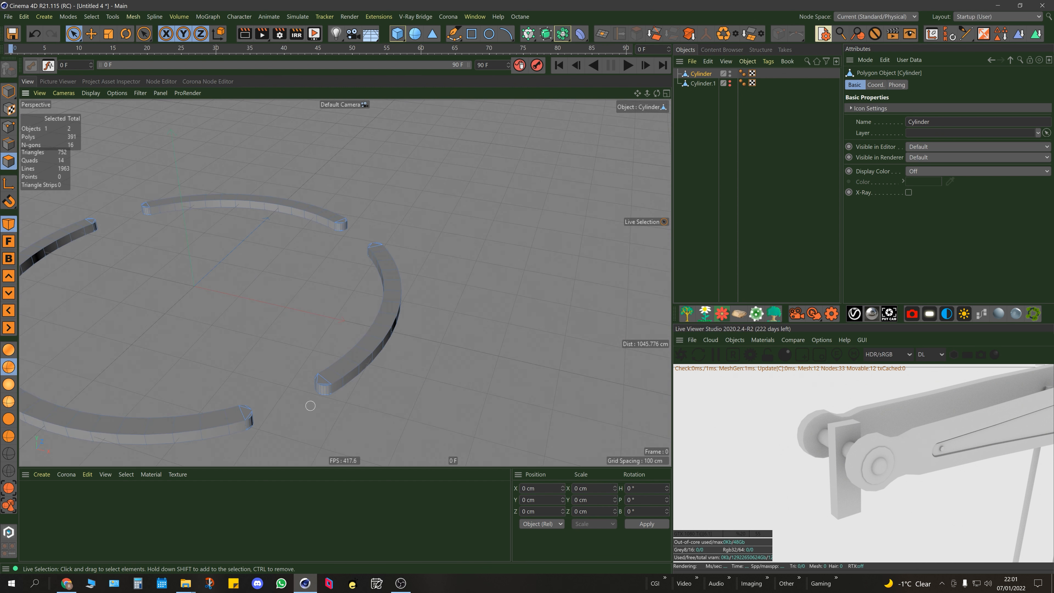
{"action": "key", "text": "u"}
{"action": "key", "text": "l"}
{"action": "left_click", "coordinate": [326, 387]}
{"action": "scroll", "coordinate": [327, 388], "scroll_direction": "up", "scroll_amount": 2}
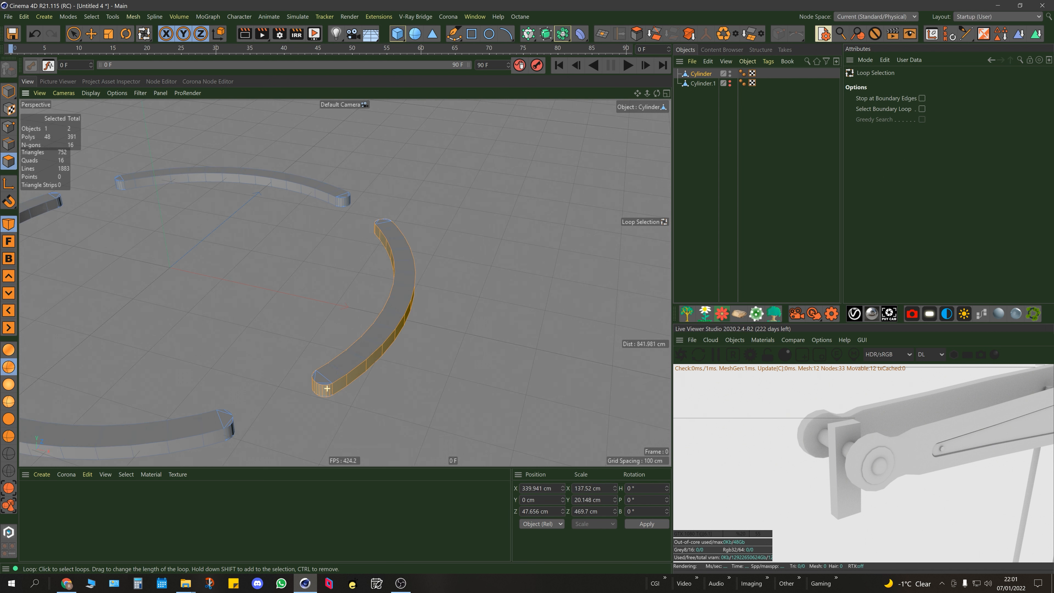
Step: Try scaling the selected side polygon loop down to about 96%
{"action": "key", "text": "t"}
{"action": "left_click_drag", "start_coordinate": [327, 388], "coordinate": [320, 388]}
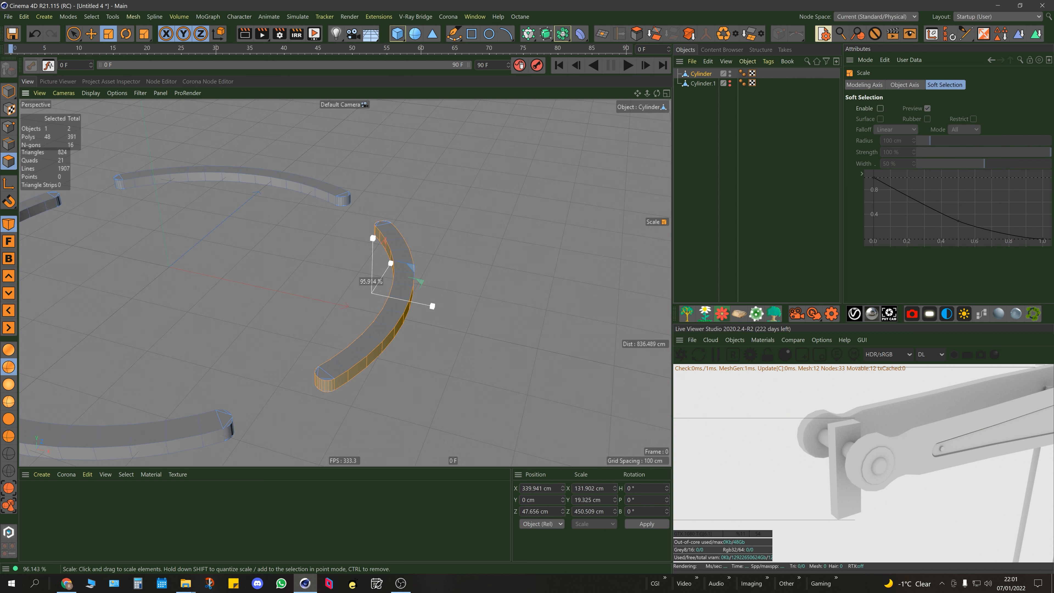
{"action": "key", "text": "ctrl+z"}
Step: Try an inner extrude of about 3.66 cm on the top polygons of the single arc segment
{"action": "left_click_drag", "start_coordinate": [352, 348], "coordinate": [338, 334], "text": "alt"}
{"action": "scroll", "coordinate": [349, 349], "scroll_direction": "up", "scroll_amount": 3}
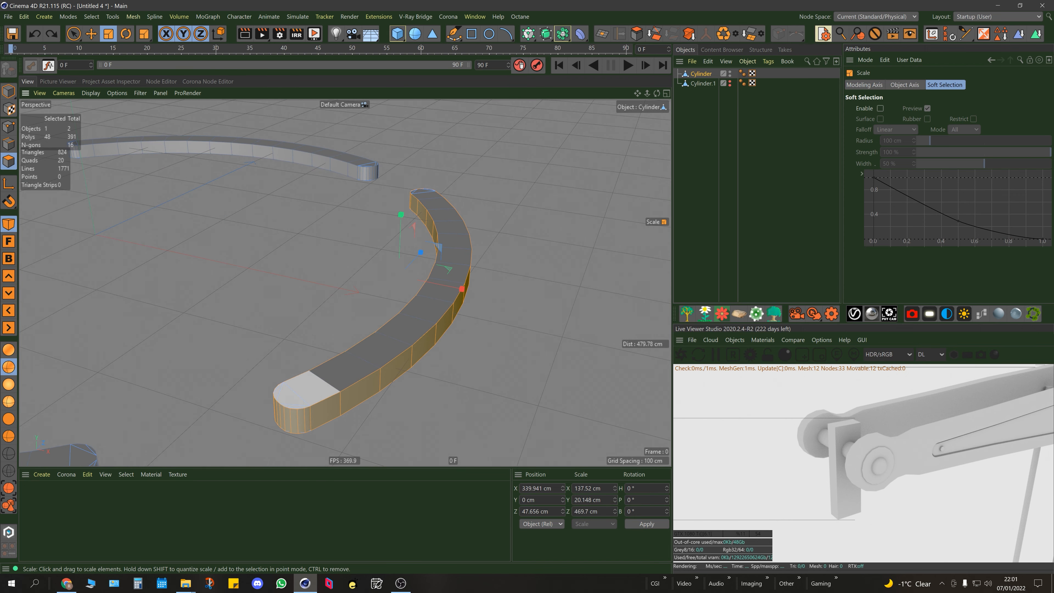
{"action": "key", "text": "9"}
{"action": "mouse_move", "coordinate": [294, 388]}
{"action": "left_mouse_down"}
{"action": "mouse_move", "coordinate": [404, 331]}
{"action": "mouse_move", "coordinate": [448, 278]}
{"action": "mouse_move", "coordinate": [450, 235]}
{"action": "mouse_move", "coordinate": [425, 194]}
{"action": "left_mouse_up"}
{"action": "key", "text": "i"}
{"action": "left_click_drag", "start_coordinate": [431, 307], "coordinate": [444, 307]}
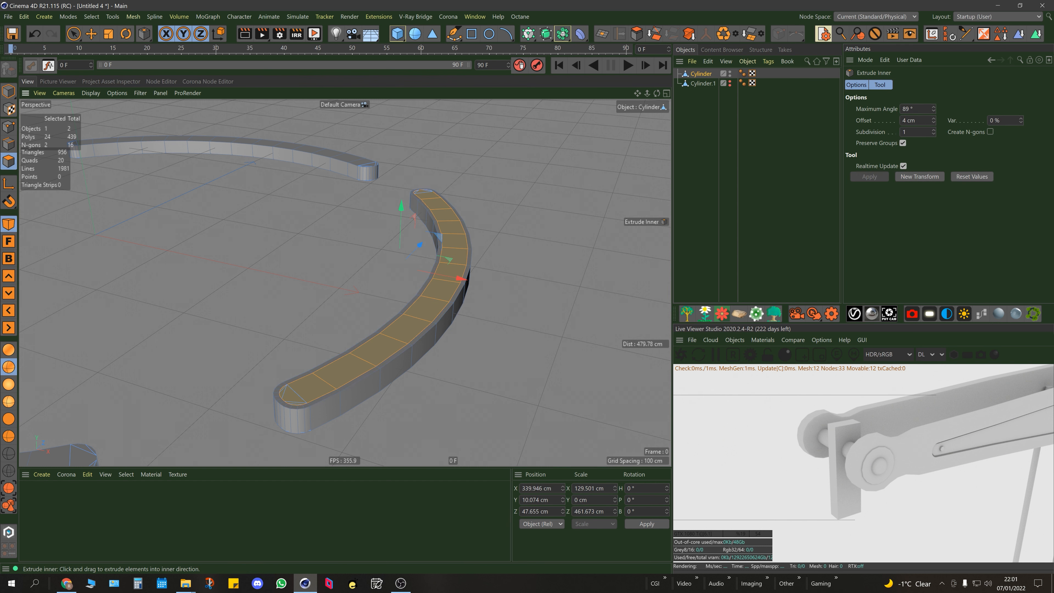
{"action": "left_click_drag", "start_coordinate": [381, 351], "coordinate": [346, 357]}
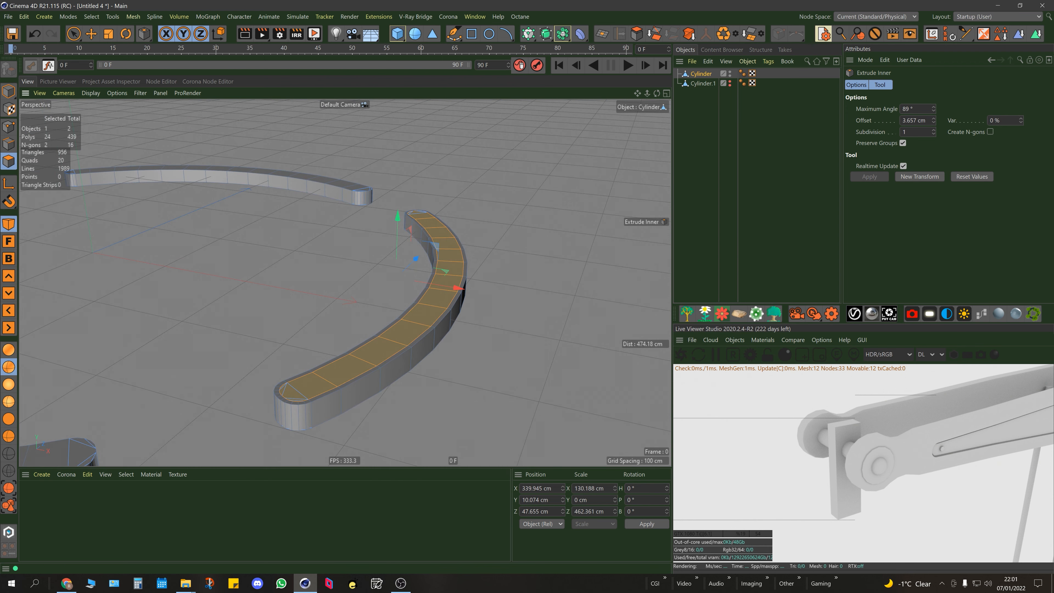
{"action": "middle_click_drag", "start_coordinate": [299, 315], "coordinate": [431, 248], "text": "alt"}
{"action": "scroll", "coordinate": [519, 247], "scroll_direction": "down", "scroll_amount": 3}
{"action": "key", "text": "ctrl+z"}
Step: Select the top polygons of all four arc segments with a rectangle selection in the front view
{"action": "left_click_drag", "start_coordinate": [323, 326], "coordinate": [321, 343], "text": "alt"}
{"action": "middle_click_drag", "start_coordinate": [322, 342], "coordinate": [565, 311], "text": "alt"}
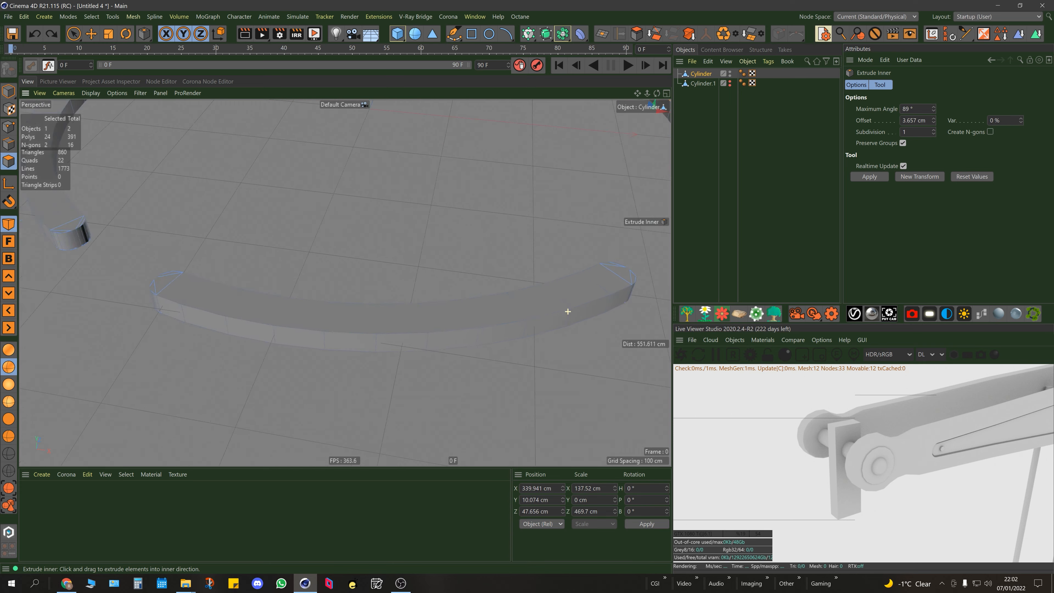
{"action": "scroll", "coordinate": [565, 311], "scroll_direction": "down", "scroll_amount": 3}
{"action": "left_click_drag", "start_coordinate": [351, 321], "coordinate": [345, 282], "text": "alt"}
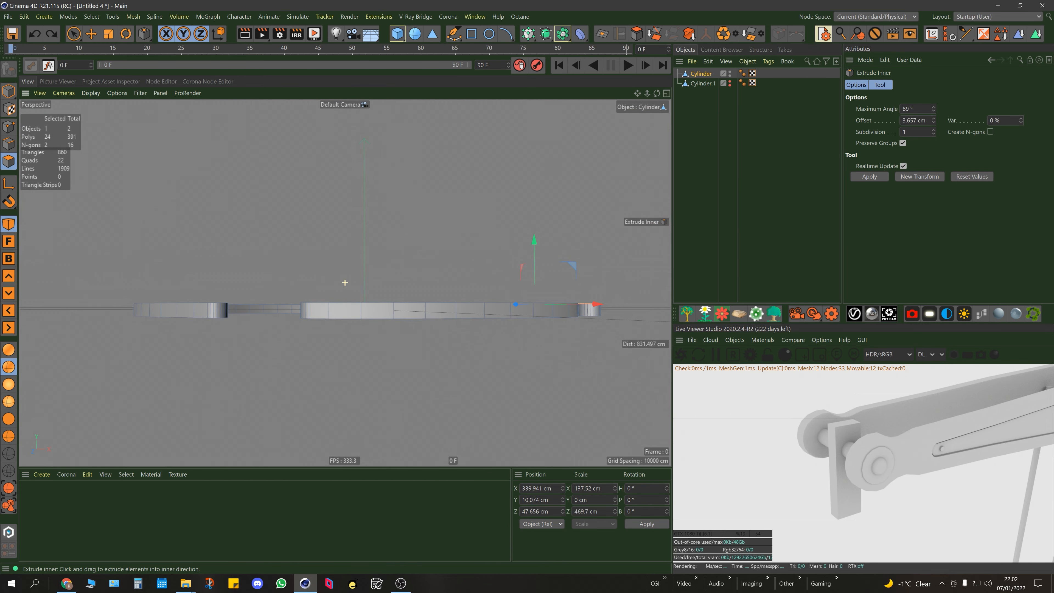
{"action": "key", "text": "F5"}
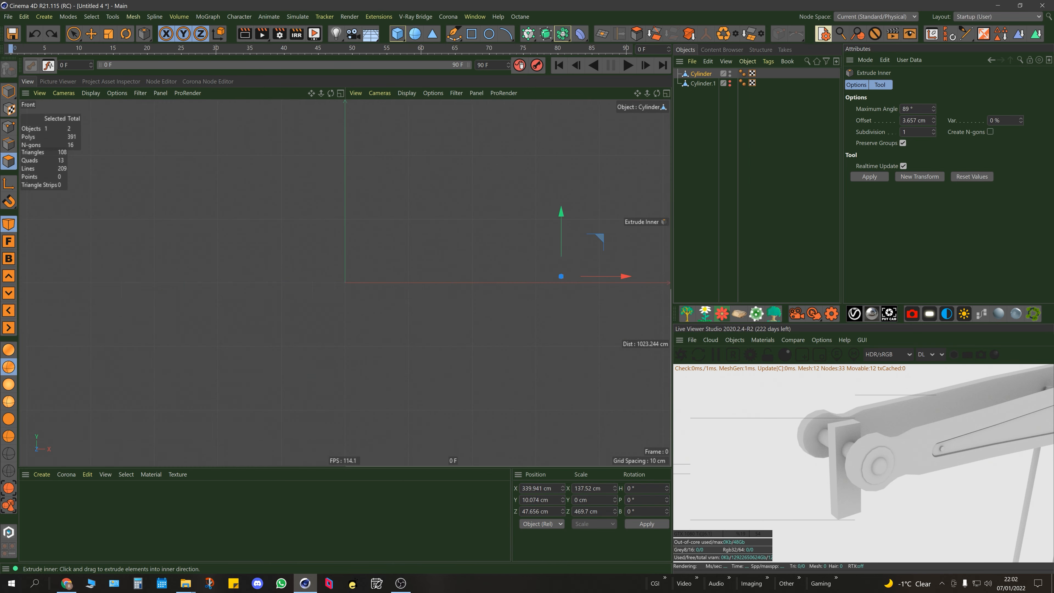
{"action": "key", "text": "F4"}
{"action": "left_click", "coordinate": [74, 33]}
{"action": "left_click", "coordinate": [103, 63]}
{"action": "left_click_drag", "start_coordinate": [47, 252], "coordinate": [648, 278]}
{"action": "key", "text": "F5"}
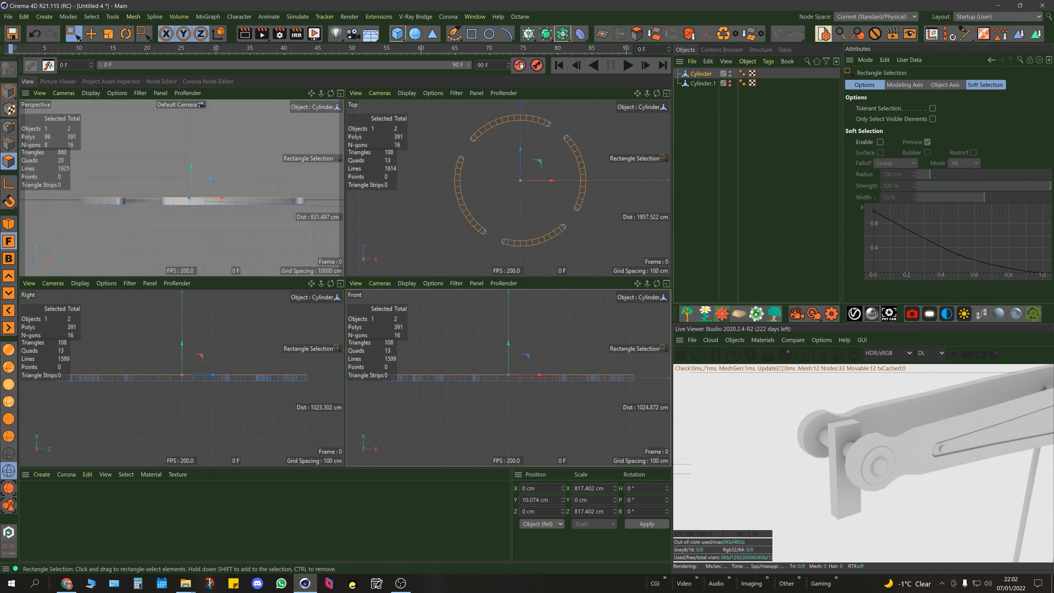
{"action": "key", "text": "F1"}
{"action": "left_click_drag", "start_coordinate": [450, 269], "coordinate": [357, 257], "text": "alt"}
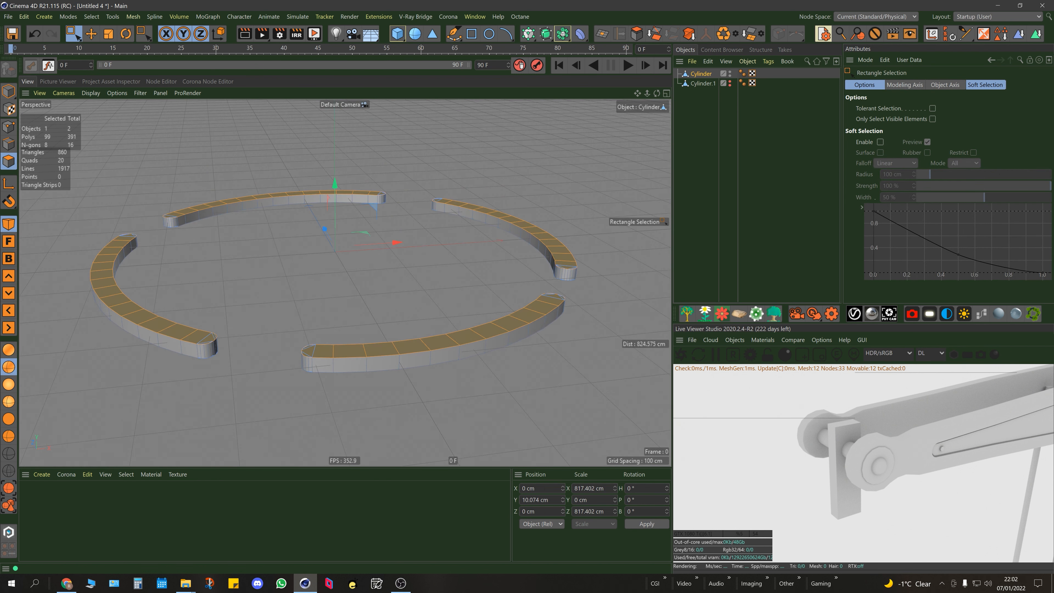
Step: Invert the polygon selection and delete the side and bottom polygons, keeping only the arcs' flat top faces
{"action": "left_click", "coordinate": [983, 33]}
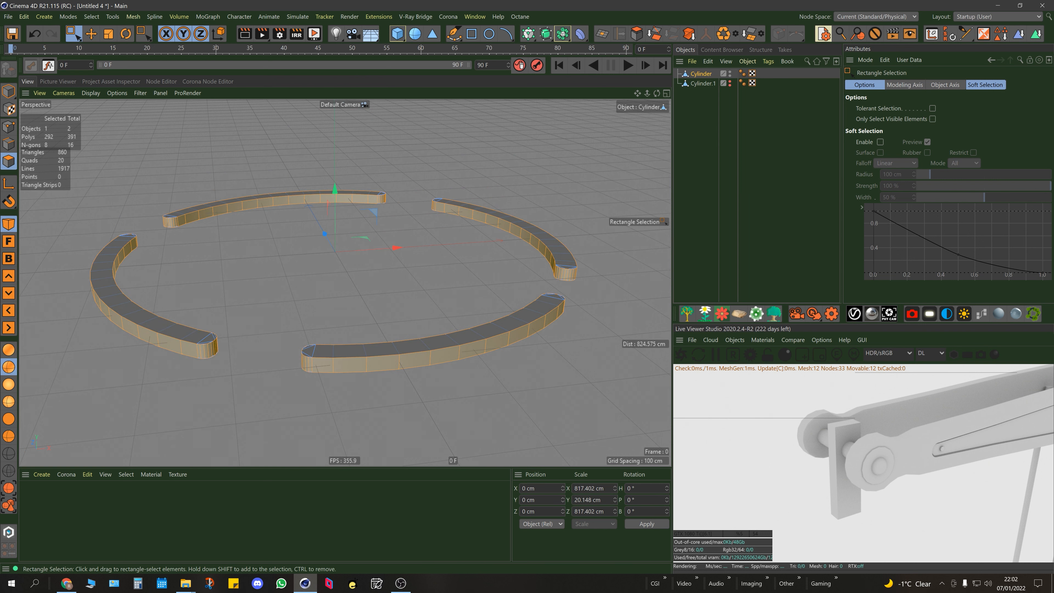
{"action": "key", "text": "Delete"}
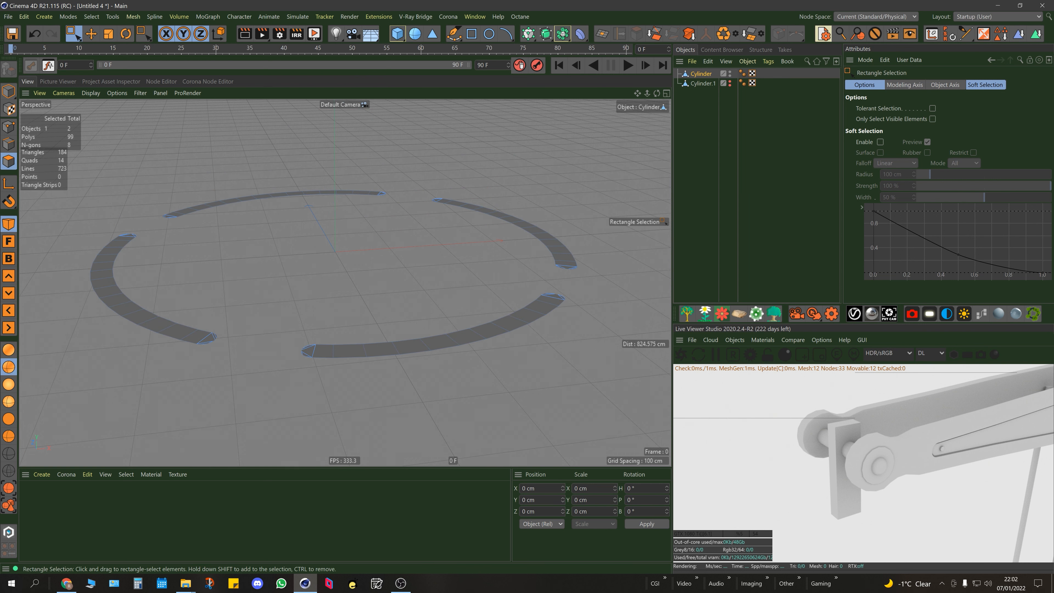
{"action": "mouse_move", "coordinate": [502, 319]}
{"action": "left_mouse_down", "text": "alt"}
{"action": "mouse_move", "coordinate": [503, 270]}
{"action": "mouse_move", "coordinate": [502, 320]}
{"action": "left_mouse_up", "text": "alt"}
{"action": "scroll", "coordinate": [517, 360], "scroll_direction": "down", "scroll_amount": 10}
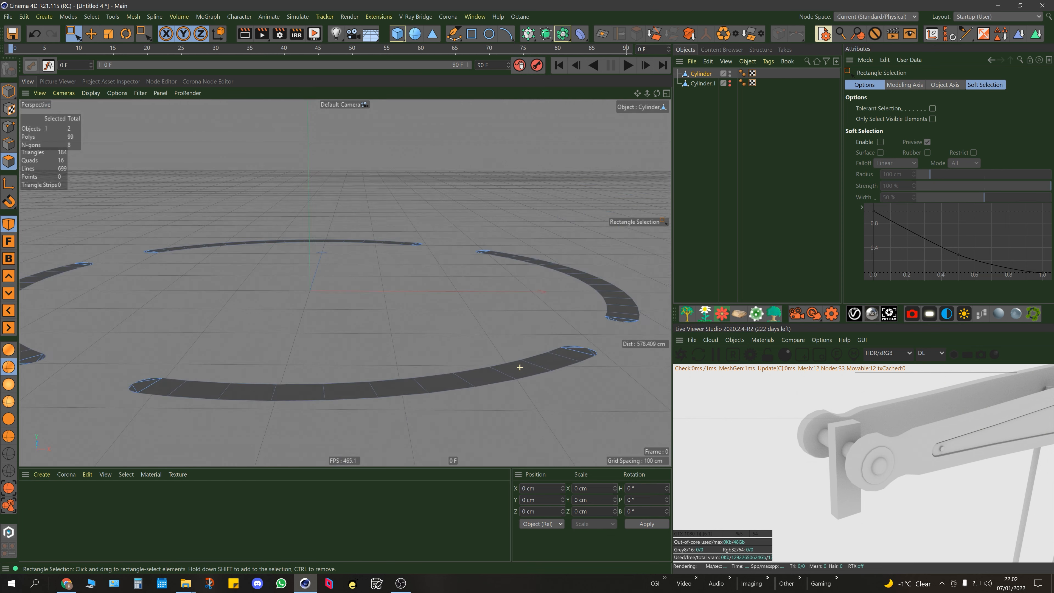
{"action": "middle_click_drag", "start_coordinate": [517, 360], "coordinate": [474, 350], "text": "alt"}
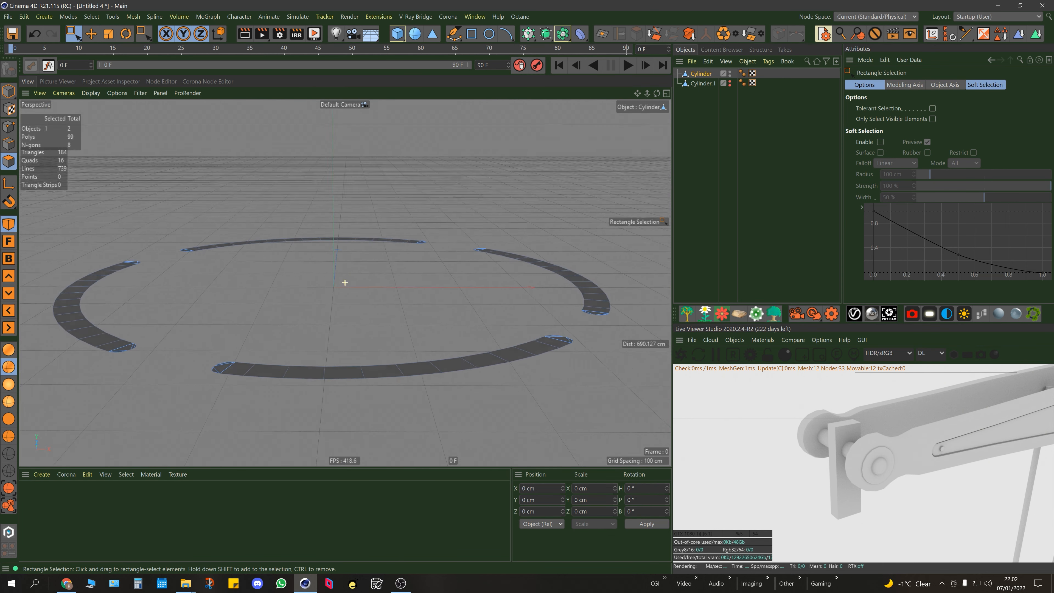
{"action": "left_click_drag", "start_coordinate": [473, 349], "coordinate": [477, 358], "text": "alt"}
Step: Switch to edge editing and loop-select the outline edges of all four flat arc faces
{"action": "left_click", "coordinate": [9, 143]}
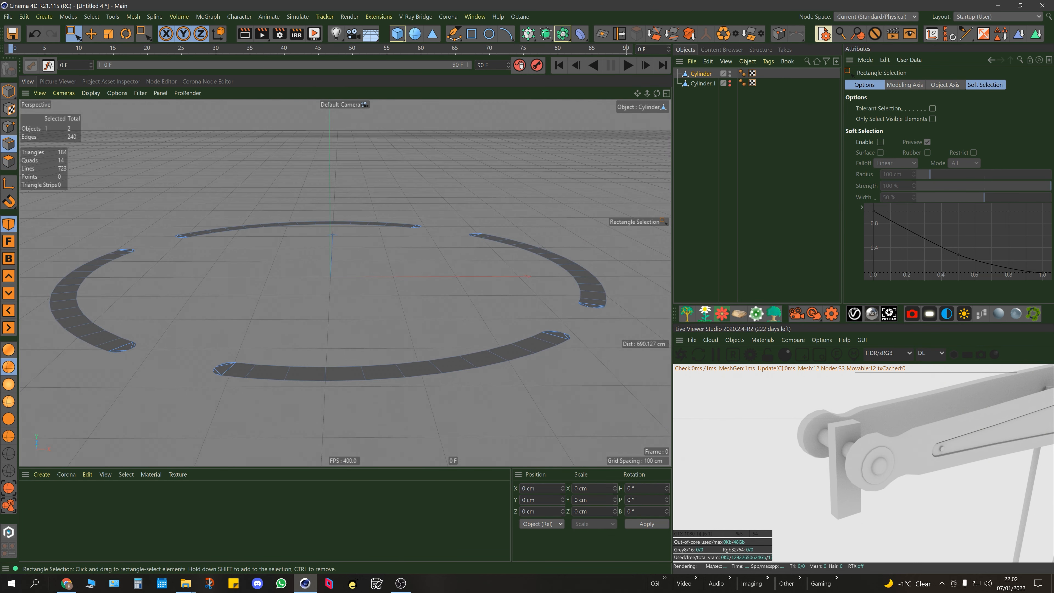
{"action": "left_click_drag", "start_coordinate": [73, 33], "coordinate": [108, 44]}
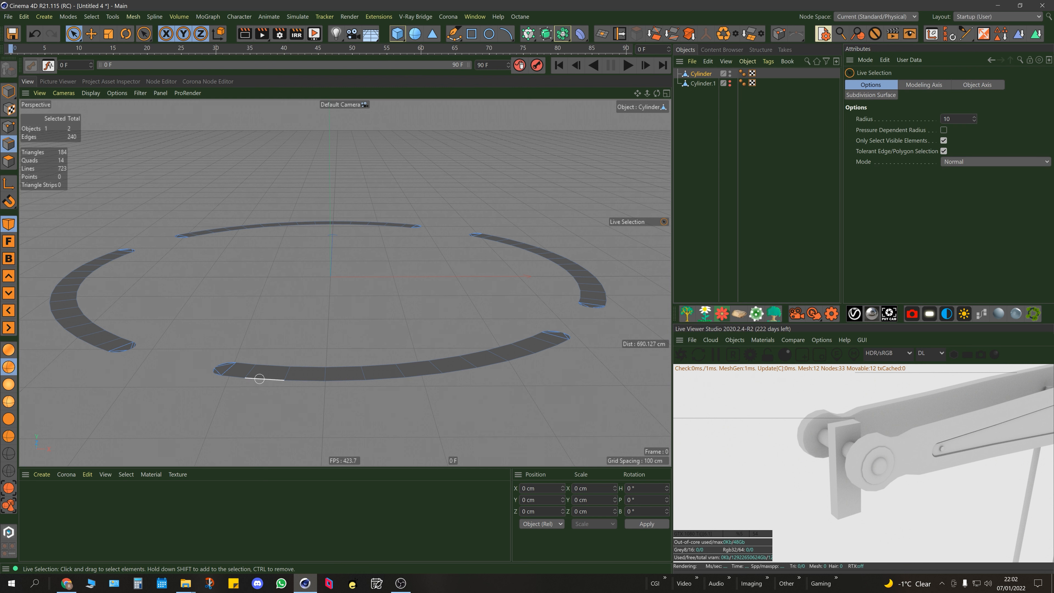
{"action": "key", "text": "u"}
{"action": "key", "text": "l"}
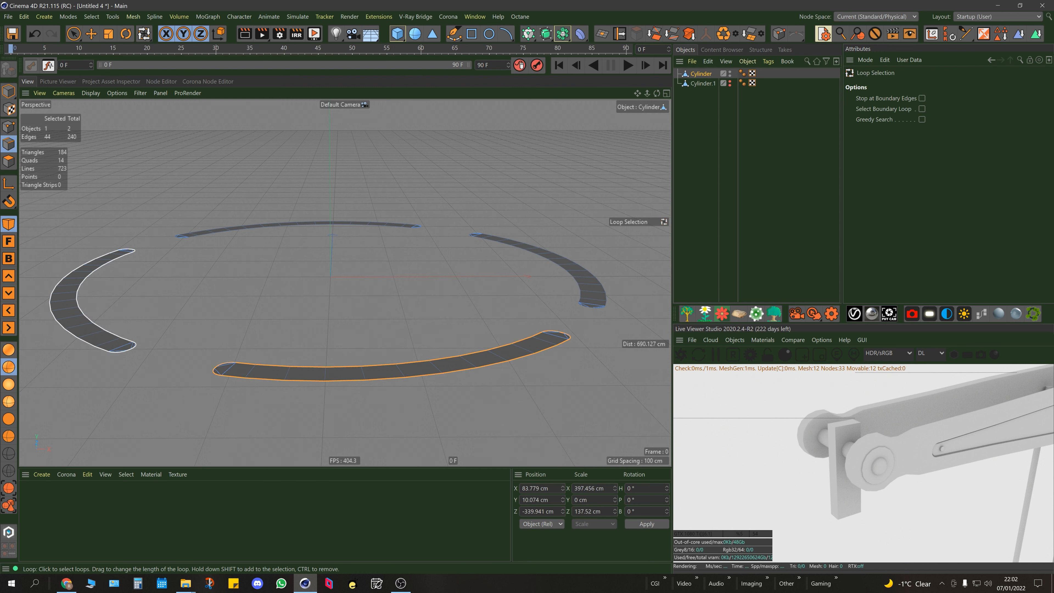
{"action": "left_click", "coordinate": [50, 303], "text": "shift"}
{"action": "left_click", "coordinate": [299, 224], "text": "shift"}
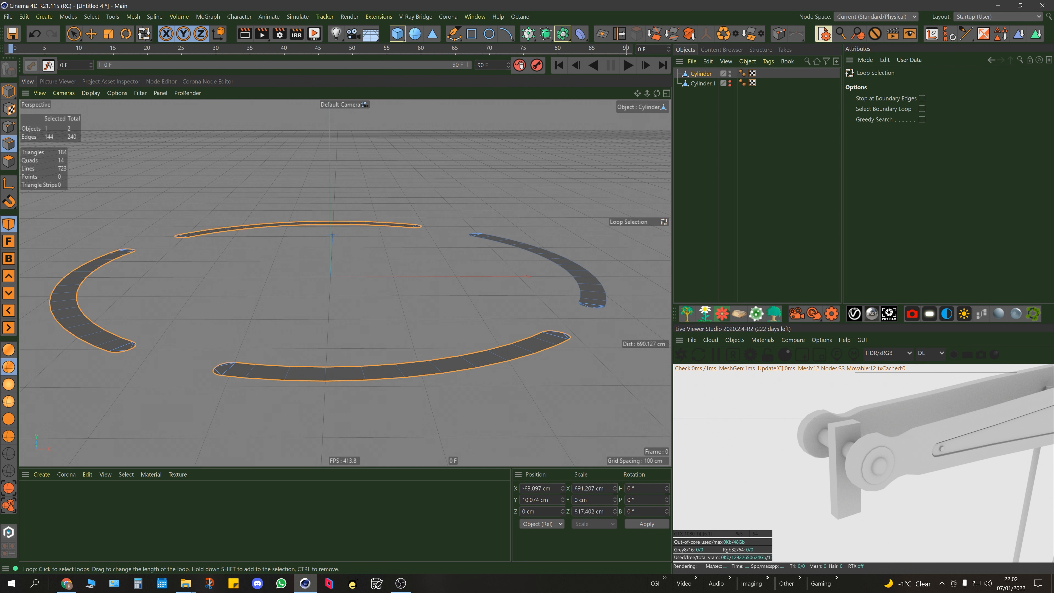
{"action": "left_click", "coordinate": [592, 296], "text": "shift"}
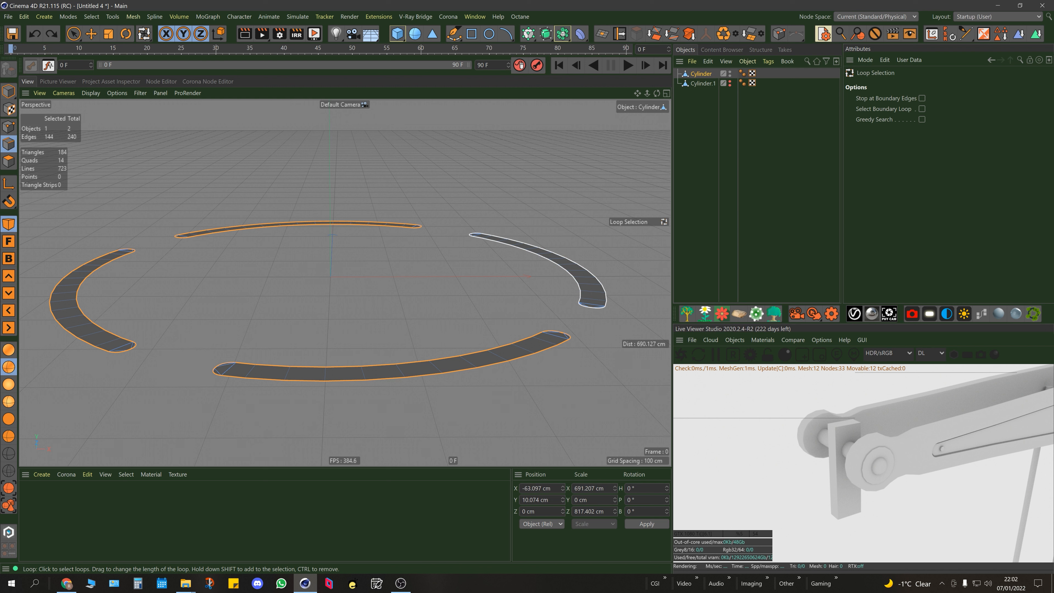
{"action": "left_click", "coordinate": [549, 251], "text": "shift"}
Step: Try extruding the outline edges downward to about 2.6 cm in Y, and undo back to the polygon selection of the flat arcs
{"action": "key", "text": "e"}
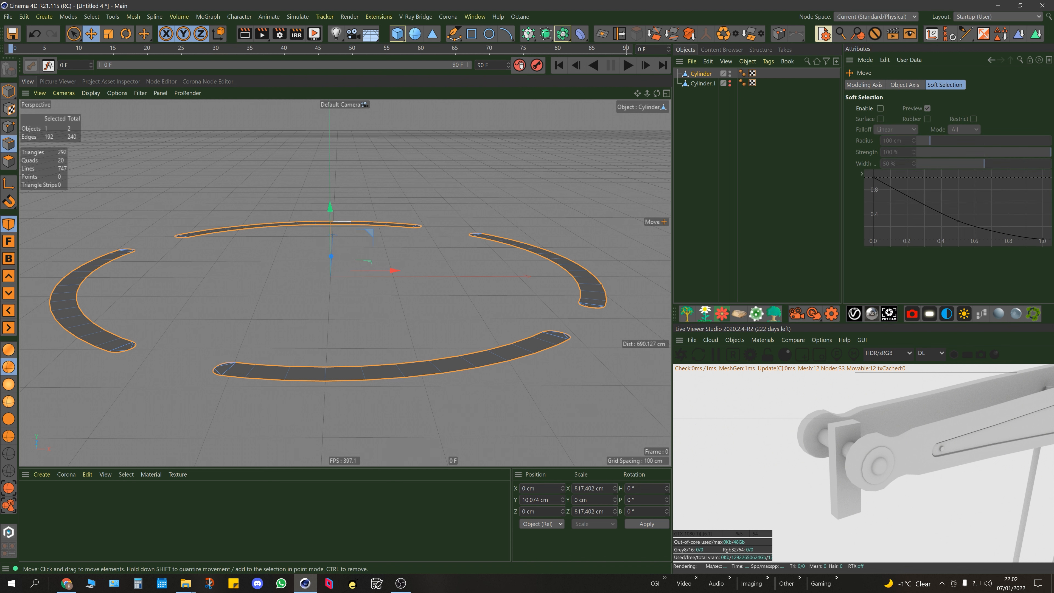
{"action": "left_click_drag", "start_coordinate": [330, 208], "coordinate": [330, 213], "text": "ctrl"}
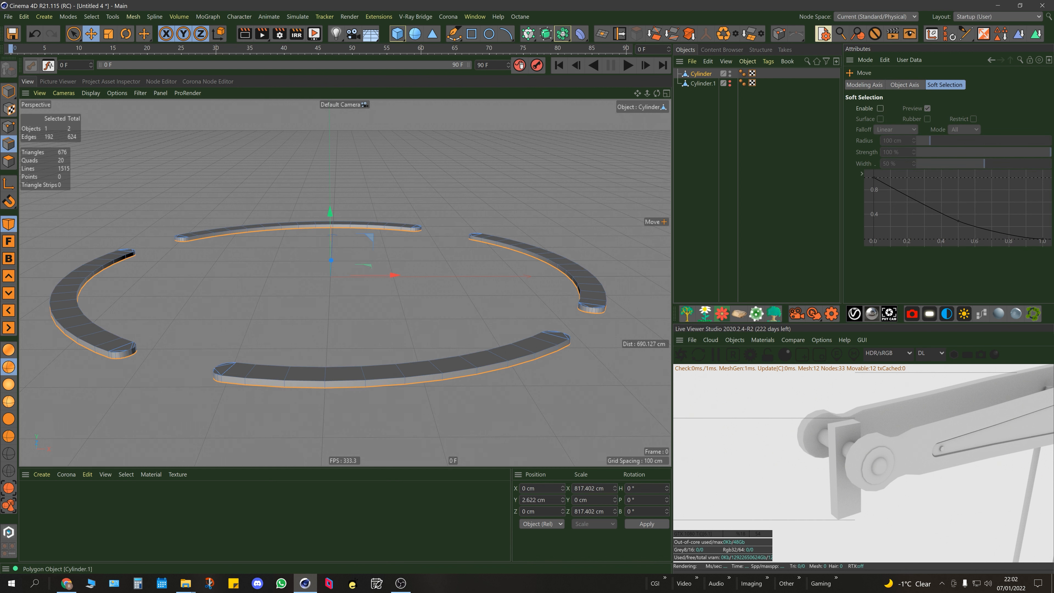
{"action": "key", "text": "ctrl+z"}
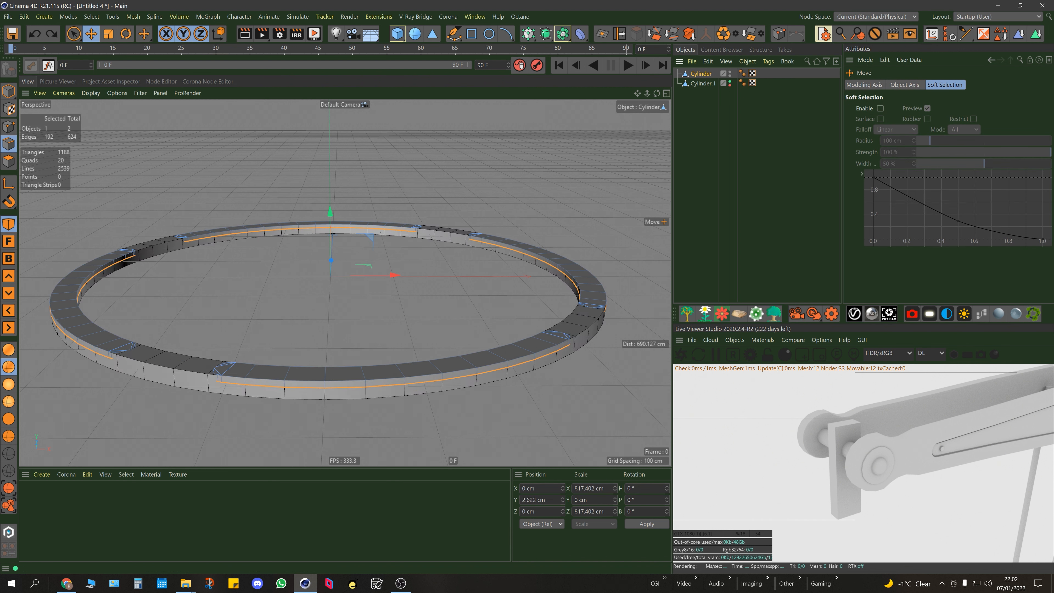
{"action": "key", "text": "ctrl+z"}
{"action": "key", "text": "ctrl+z"}
{"action": "key", "text": "ctrl+z"}
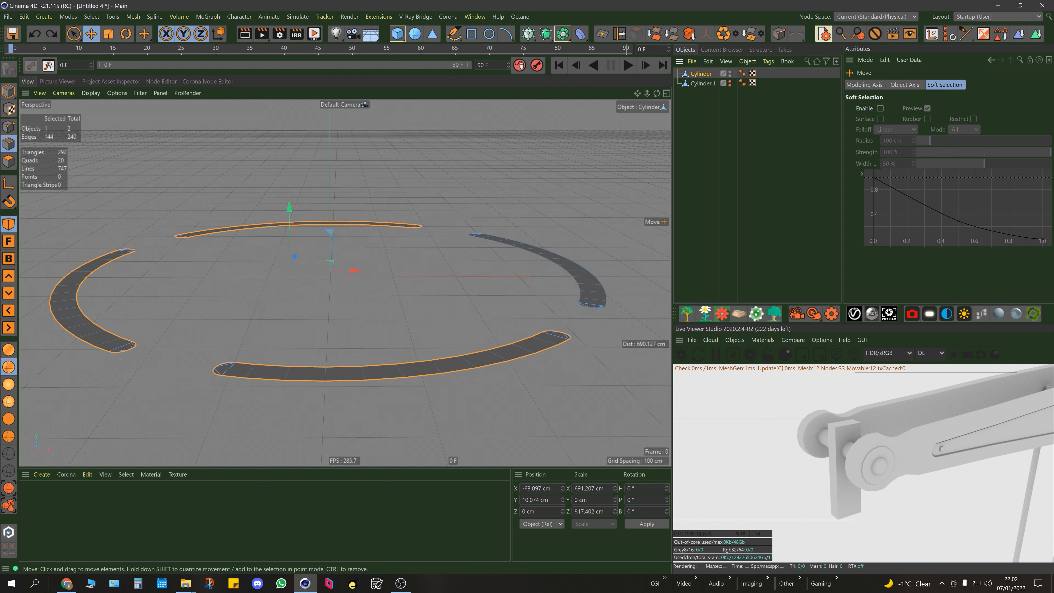
{"action": "key", "text": "ctrl+z"}
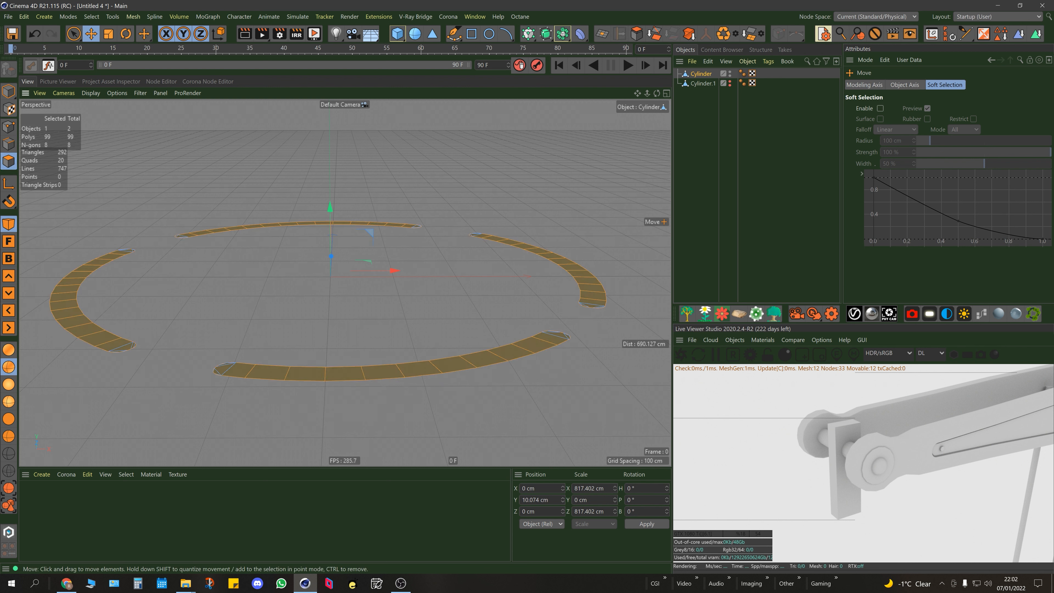
Step: Inset the selected faces of all four flat arcs by 3.943 cm with Extrude Inner
{"action": "key", "text": "ctrl+z"}
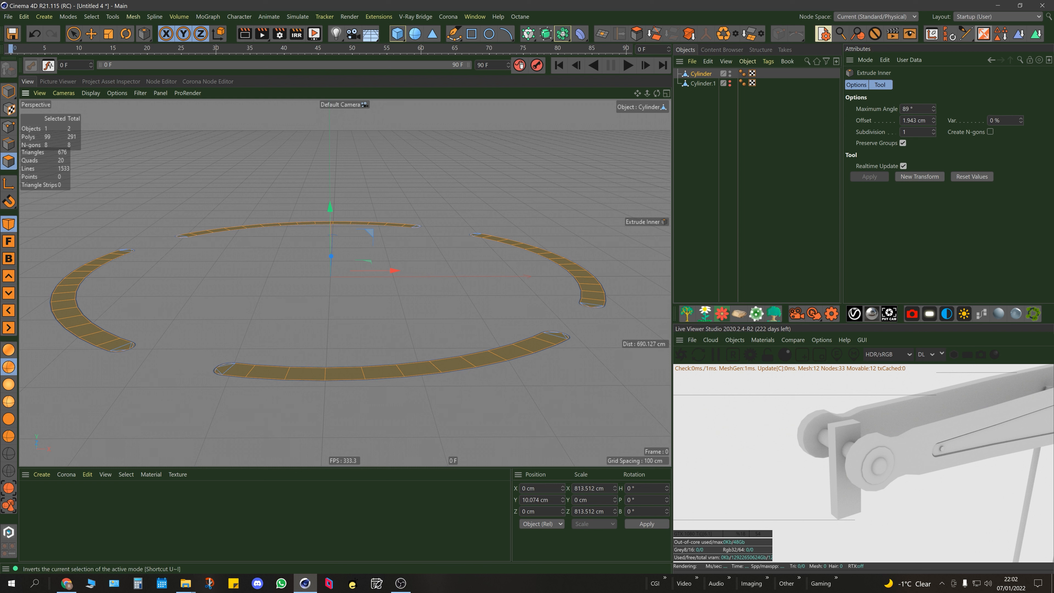
{"action": "key", "text": "ctrl+z"}
{"action": "key", "text": "ctrl+y"}
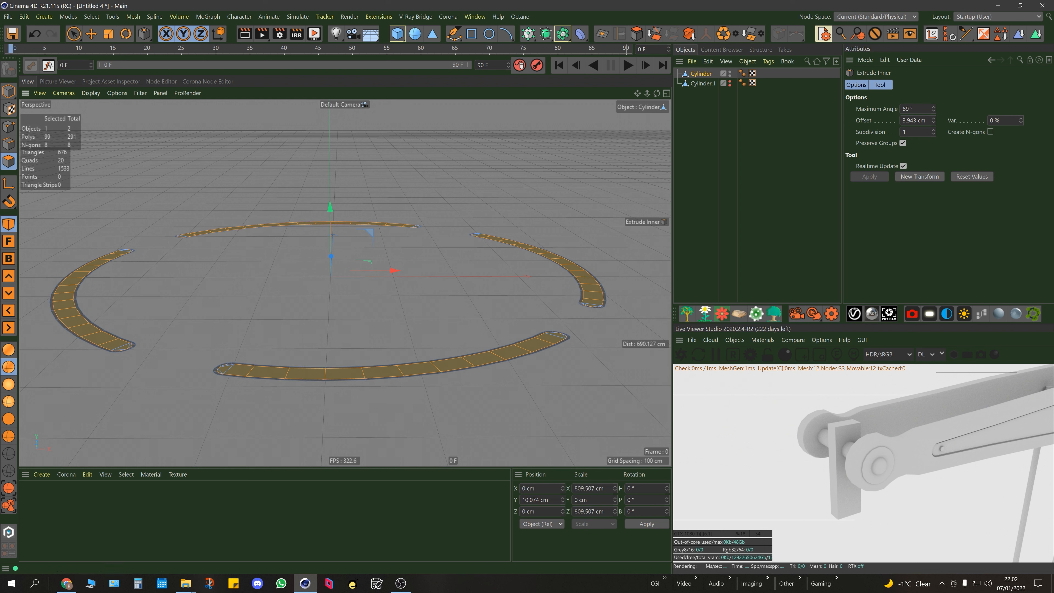
Step: Invert the polygon selection and delete the narrow border polygons surrounding the inset arc faces
{"action": "key", "text": "u"}
{"action": "key", "text": "i"}
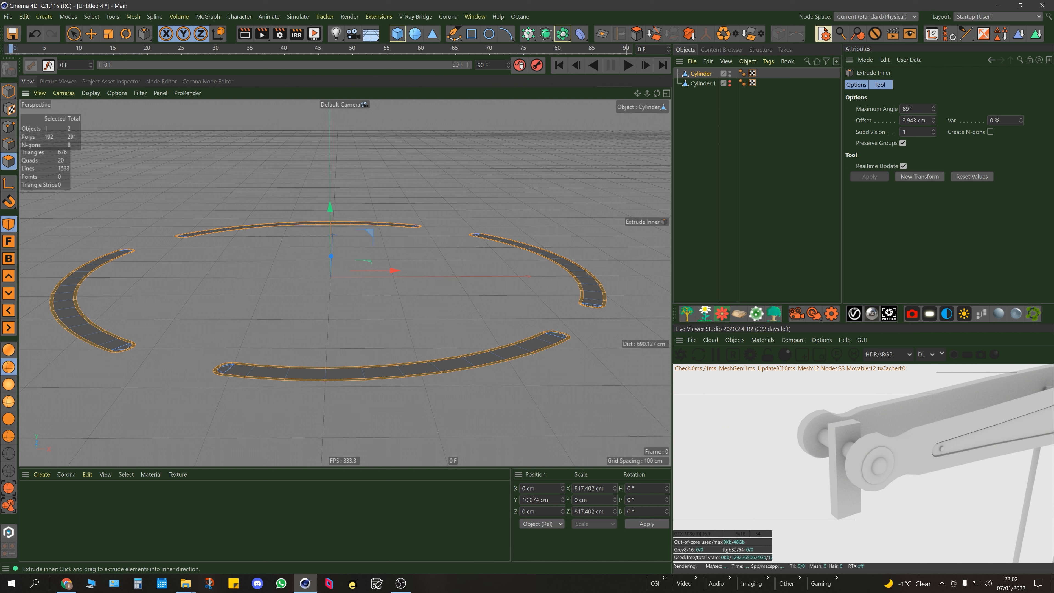
{"action": "left_click_drag", "start_coordinate": [343, 282], "coordinate": [346, 315], "text": "alt"}
{"action": "key", "text": "Delete"}
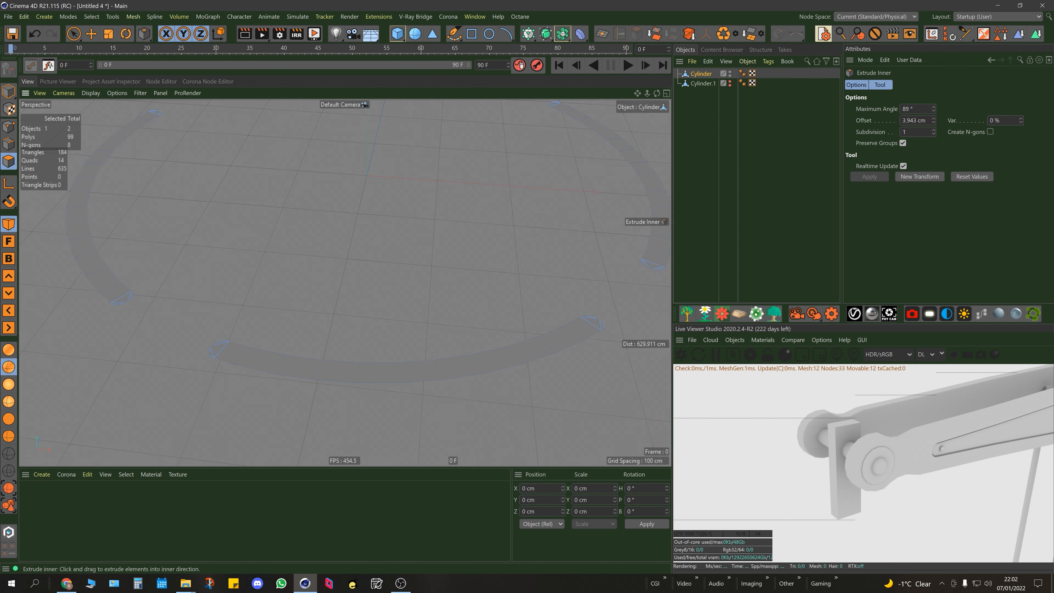
Step: Switch to edge editing and loop-select the outline edges of all four narrowed arc faces
{"action": "left_click_drag", "start_coordinate": [410, 368], "coordinate": [409, 344], "text": "alt"}
{"action": "key", "text": "ctrl+a"}
{"action": "left_click", "coordinate": [9, 145]}
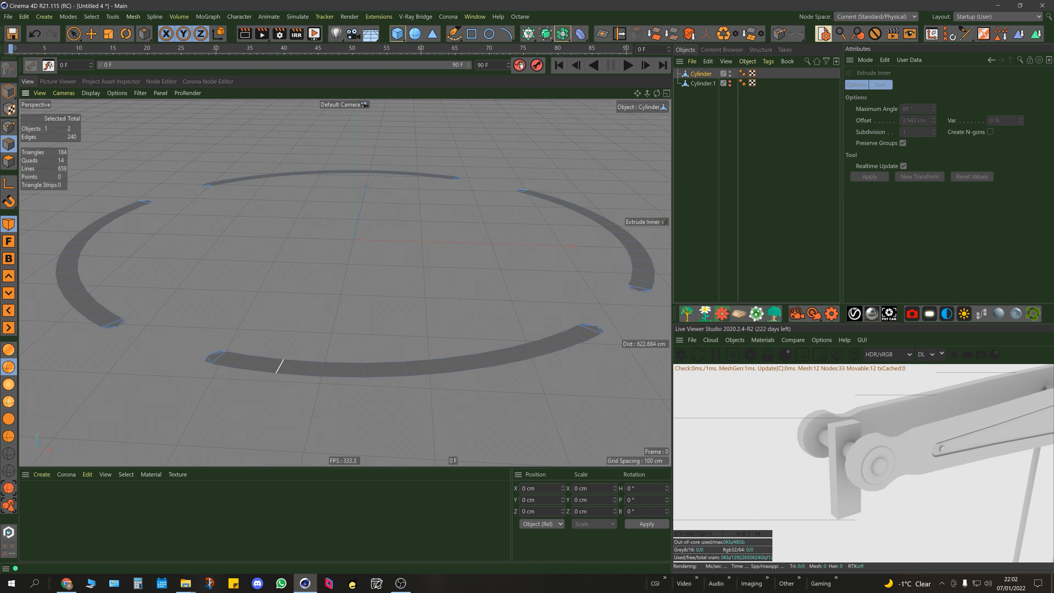
{"action": "key", "text": "u"}
{"action": "key", "text": "l"}
{"action": "left_click", "coordinate": [286, 373]}
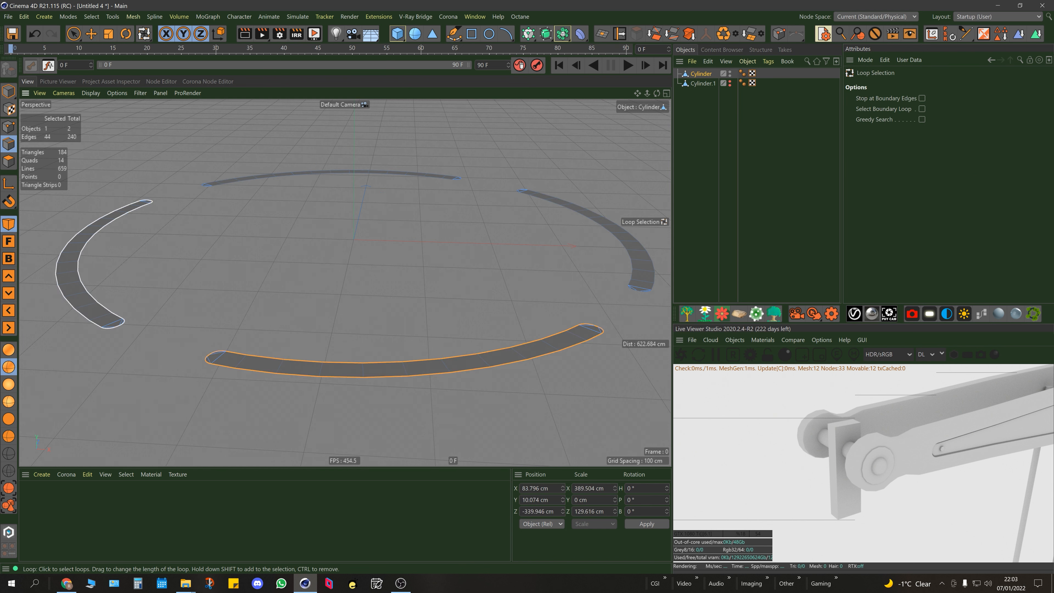
{"action": "left_click", "coordinate": [107, 321], "text": "shift"}
{"action": "key", "text": "ctrl+z"}
{"action": "left_click", "coordinate": [524, 192], "text": "shift"}
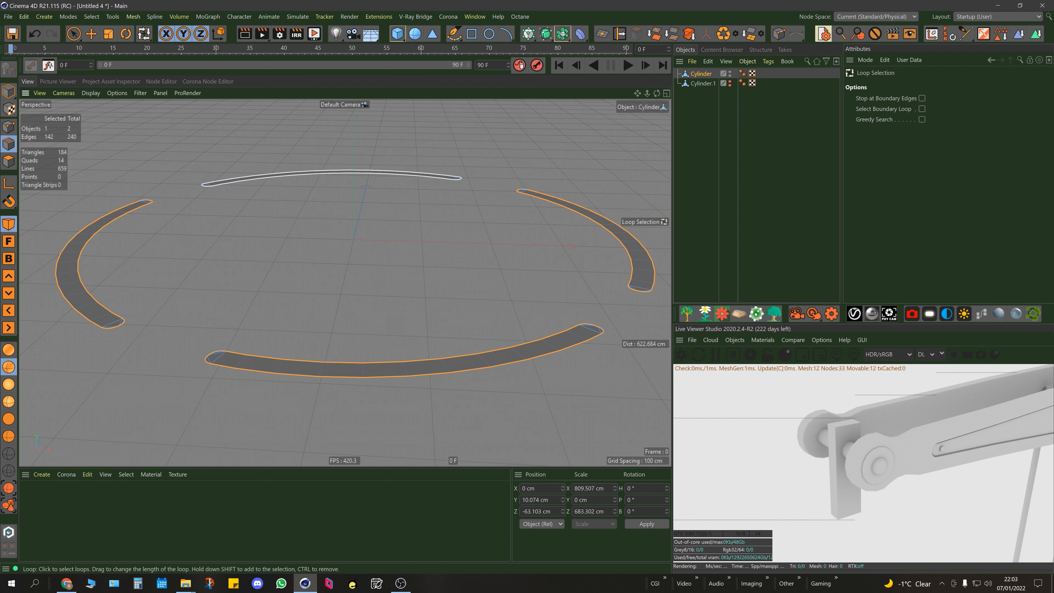
{"action": "left_click", "coordinate": [457, 178], "text": "shift"}
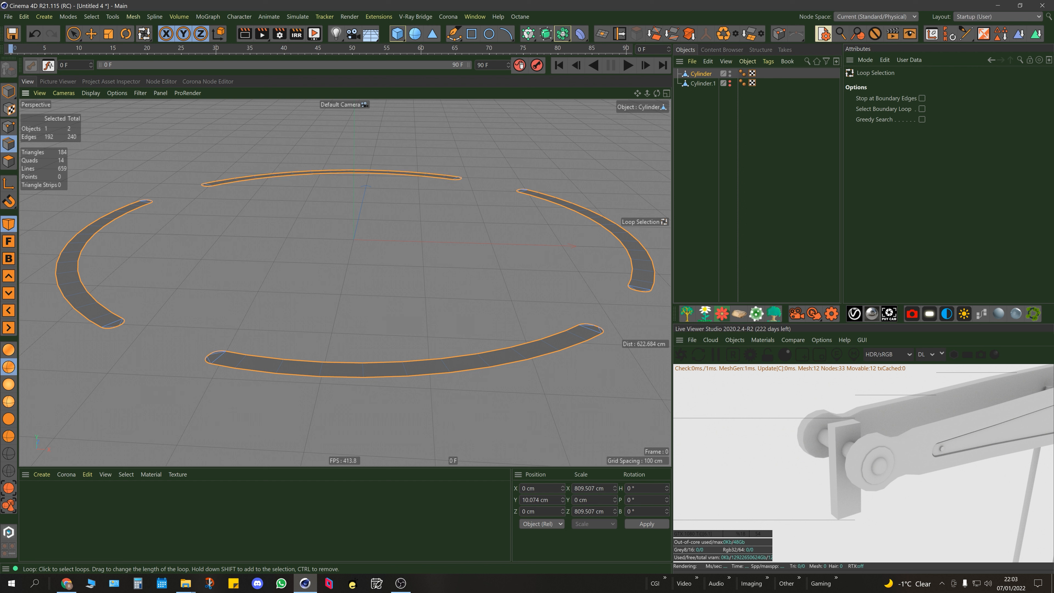
Step: Extrude the selected outline edges of the arcs downward to a Y position of about 3.2 cm
{"action": "key", "text": "e"}
{"action": "mouse_move", "coordinate": [354, 170]}
{"action": "left_mouse_down", "text": "ctrl"}
{"action": "mouse_move", "coordinate": [354, 184]}
{"action": "mouse_move", "coordinate": [354, 175]}
{"action": "left_mouse_up", "text": "ctrl"}
{"action": "left_click_drag", "start_coordinate": [337, 361], "coordinate": [346, 269], "text": "alt"}
Step: Clear the edge selection and close the open undersides of the first two arcs with Close Polygon Hole
{"action": "key", "text": "m"}
{"action": "key", "text": "d"}
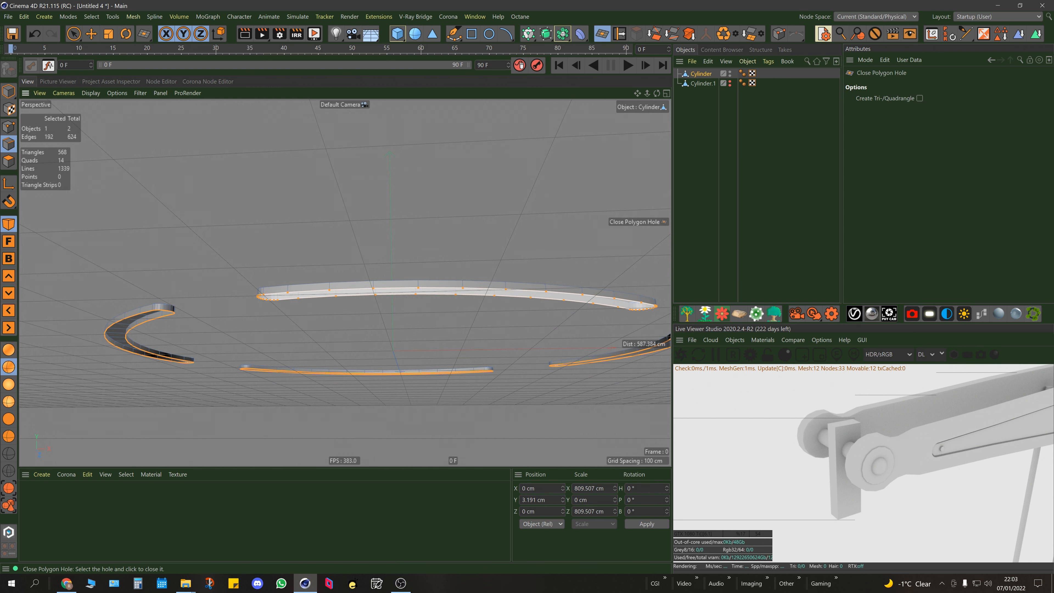
{"action": "key", "text": "space"}
{"action": "left_click", "coordinate": [419, 235]}
{"action": "mouse_move", "coordinate": [420, 285]}
{"action": "left_mouse_down", "text": "alt"}
{"action": "mouse_move", "coordinate": [428, 245]}
{"action": "mouse_move", "coordinate": [423, 290]}
{"action": "left_mouse_up", "text": "alt"}
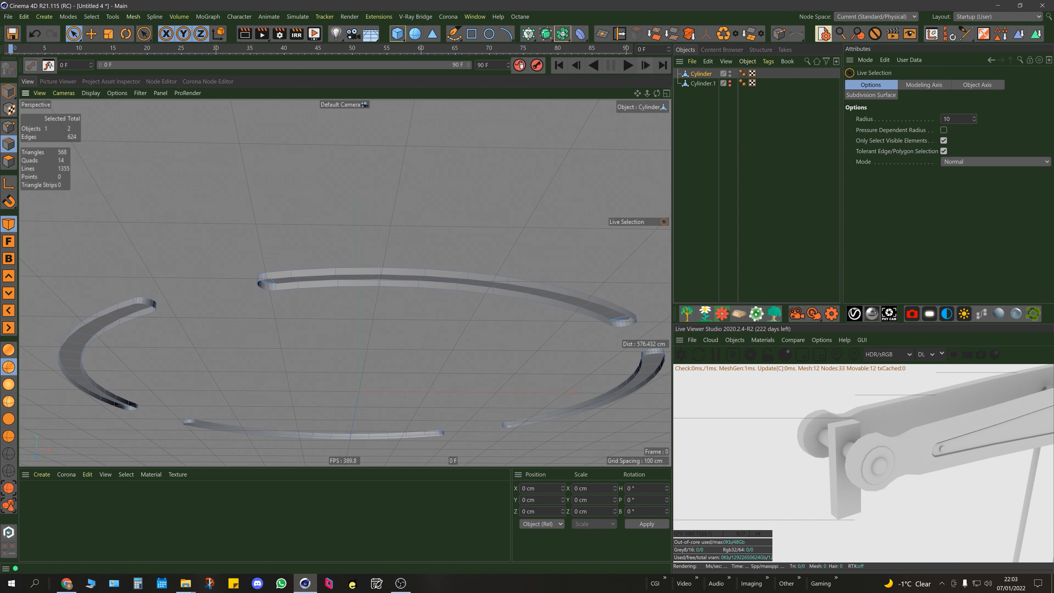
{"action": "key", "text": "m"}
{"action": "key", "text": "d"}
{"action": "left_click", "coordinate": [422, 288]}
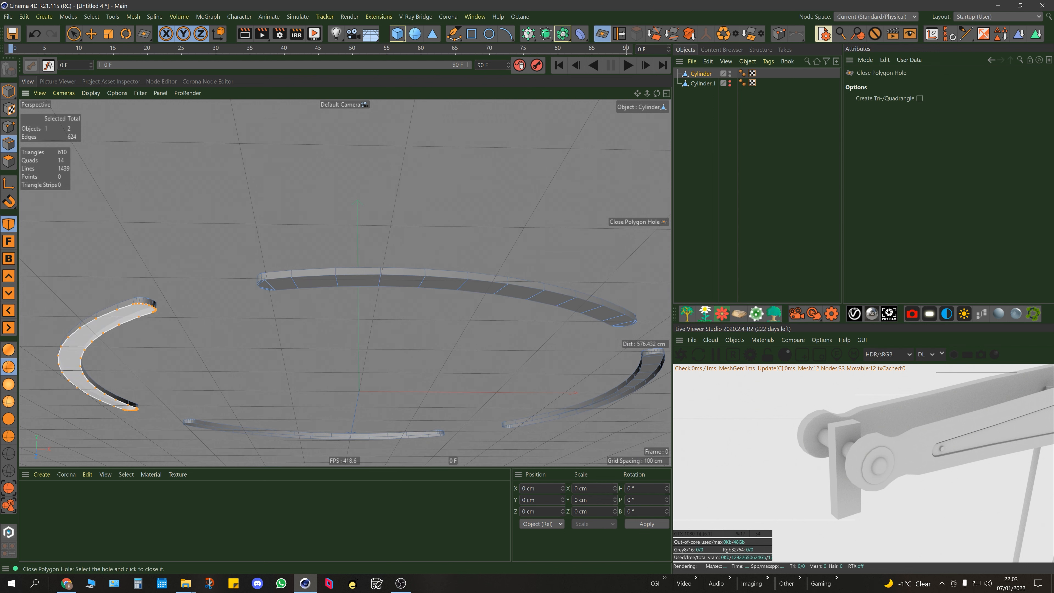
{"action": "left_click", "coordinate": [86, 344]}
Step: Close the open undersides of the remaining two arcs with Close Polygon Hole
{"action": "scroll", "coordinate": [186, 432], "scroll_direction": "up", "scroll_amount": 10}
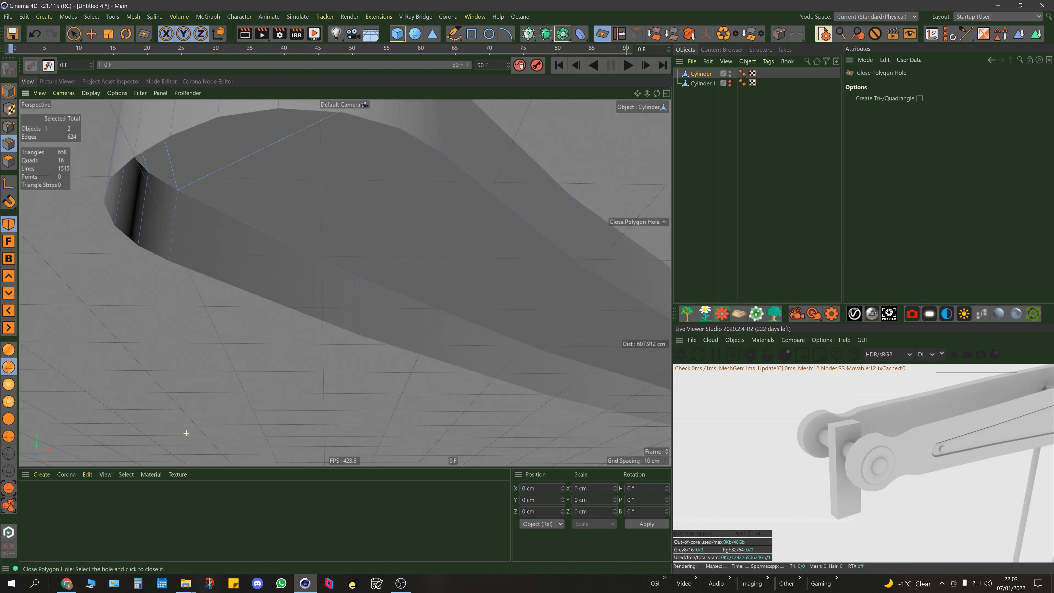
{"action": "left_click", "coordinate": [186, 432]}
{"action": "scroll", "coordinate": [273, 297], "scroll_direction": "down", "scroll_amount": 10}
{"action": "middle_click_drag", "start_coordinate": [629, 248], "coordinate": [319, 292], "text": "alt"}
{"action": "scroll", "coordinate": [407, 340], "scroll_direction": "up", "scroll_amount": 3}
{"action": "left_click", "coordinate": [371, 358]}
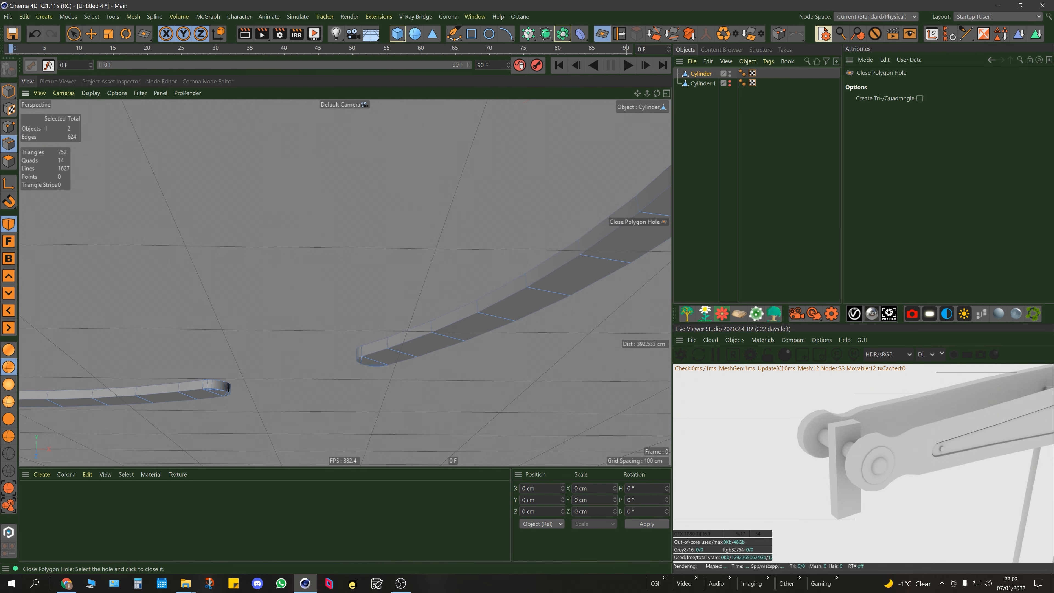
{"action": "scroll", "coordinate": [405, 367], "scroll_direction": "down", "scroll_amount": 10}
{"action": "middle_click_drag", "start_coordinate": [404, 367], "coordinate": [346, 283], "text": "alt"}
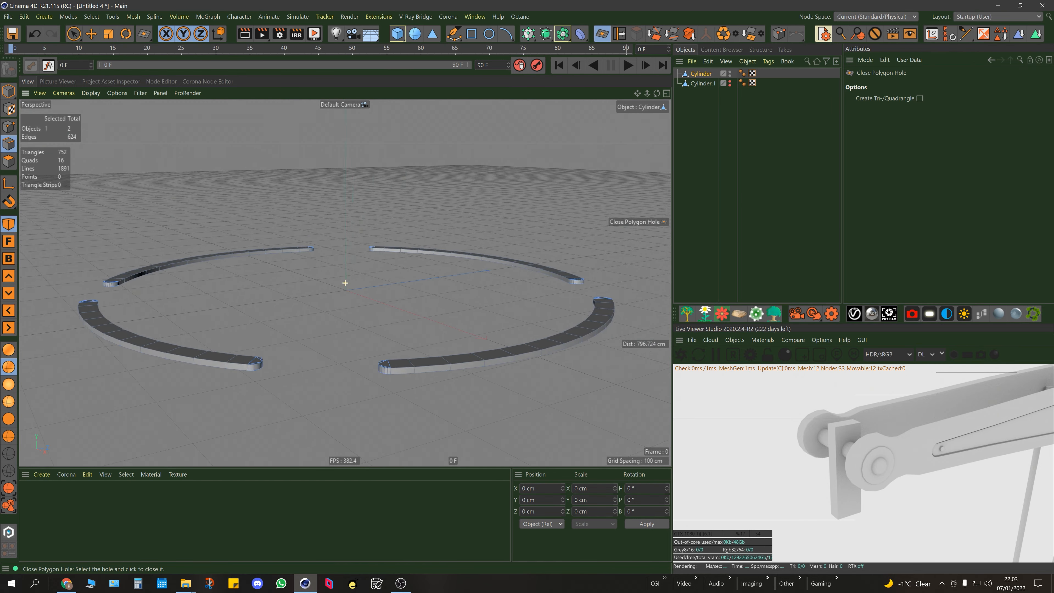
Step: Unhide the intact ring copy Cylinder.1 and switch to model mode
{"action": "left_click", "coordinate": [384, 363]}
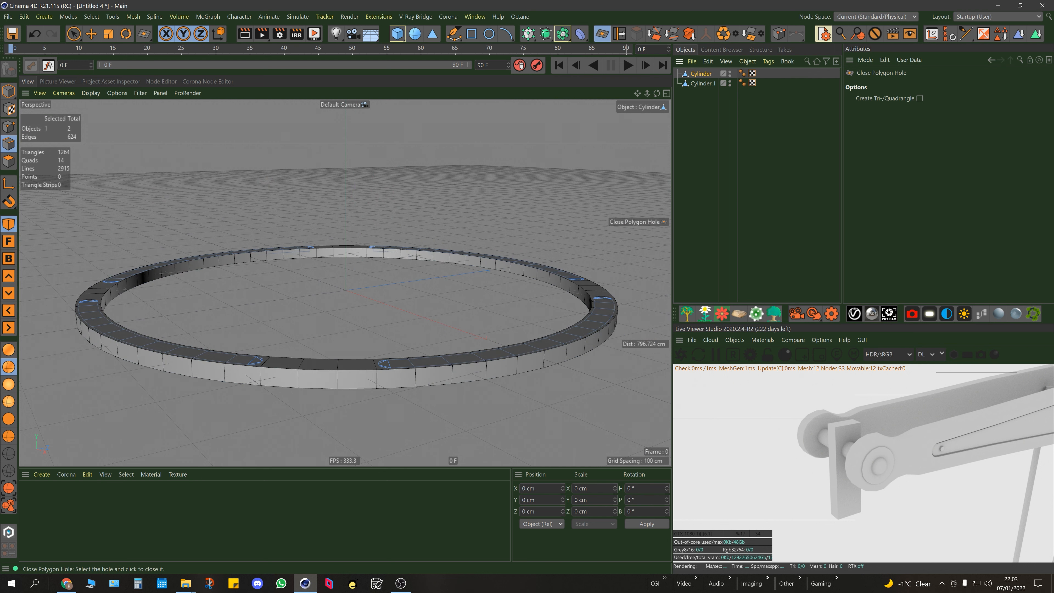
{"action": "left_click_drag", "start_coordinate": [588, 327], "coordinate": [614, 386], "text": "alt"}
{"action": "left_click", "coordinate": [11, 93]}
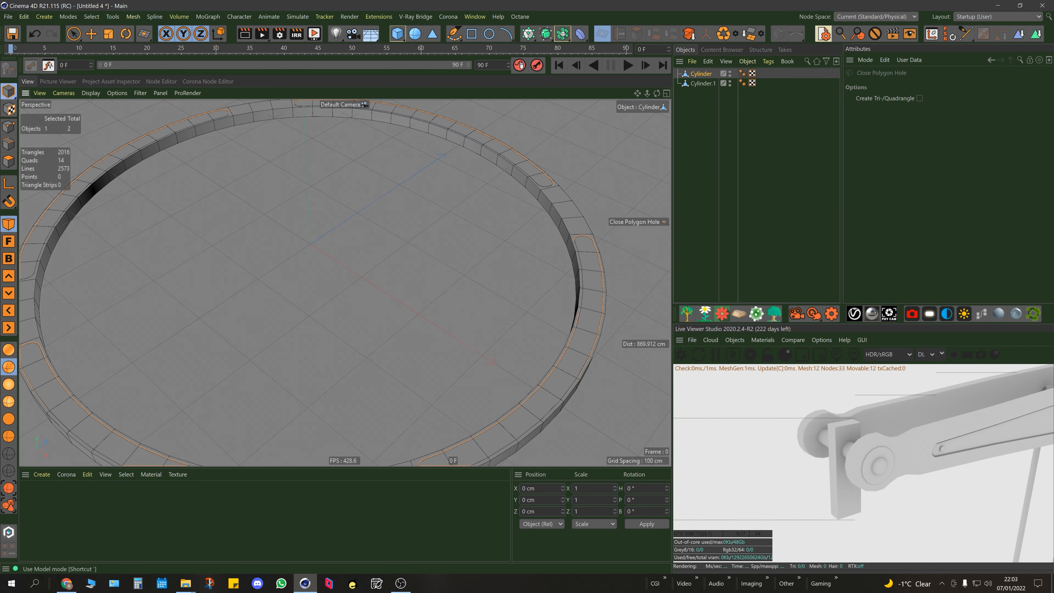
{"action": "left_click_drag", "start_coordinate": [605, 305], "coordinate": [601, 274], "text": "alt"}
Step: Add a Boole object and nest the ring Cylinder.1 above the arcs Cylinder as its two operands
{"action": "left_click", "coordinate": [563, 34]}
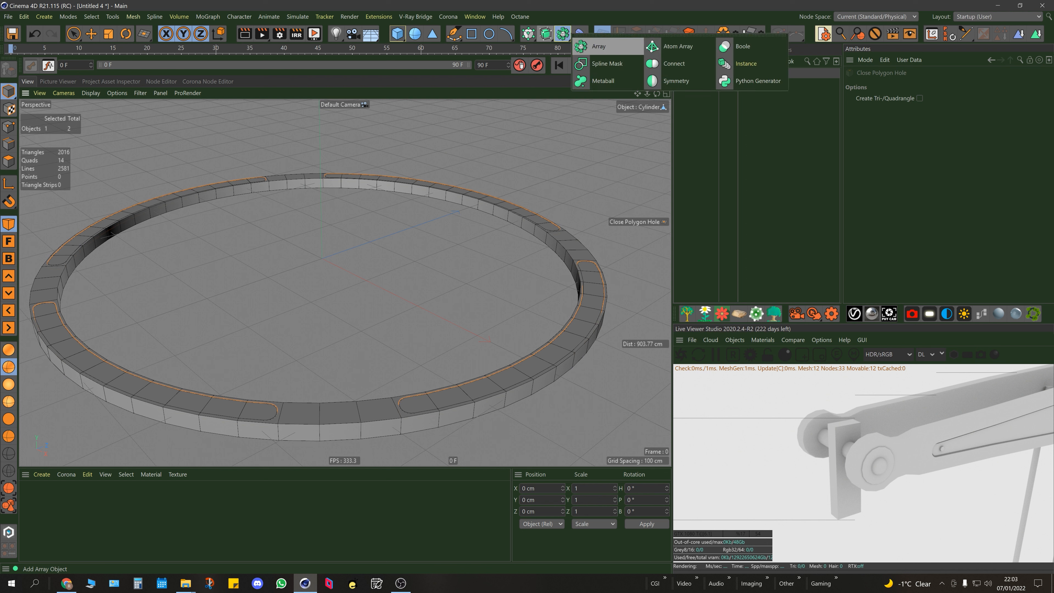
{"action": "left_click", "coordinate": [743, 47]}
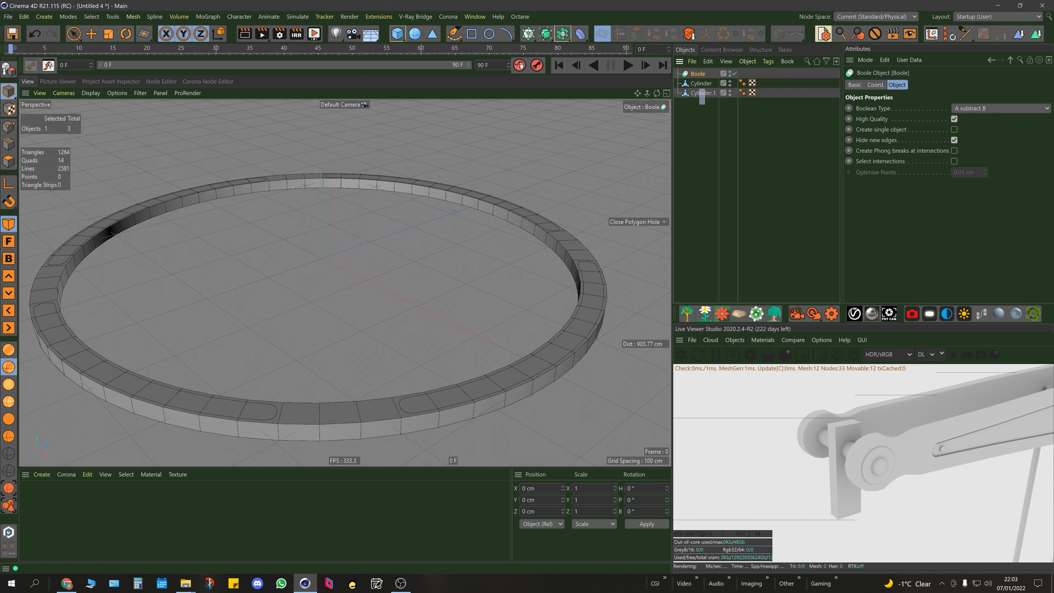
{"action": "mouse_move", "coordinate": [699, 88]}
{"action": "left_mouse_down"}
{"action": "mouse_move", "coordinate": [698, 73]}
{"action": "mouse_move", "coordinate": [704, 78]}
{"action": "left_mouse_up"}
{"action": "left_click", "coordinate": [706, 93]}
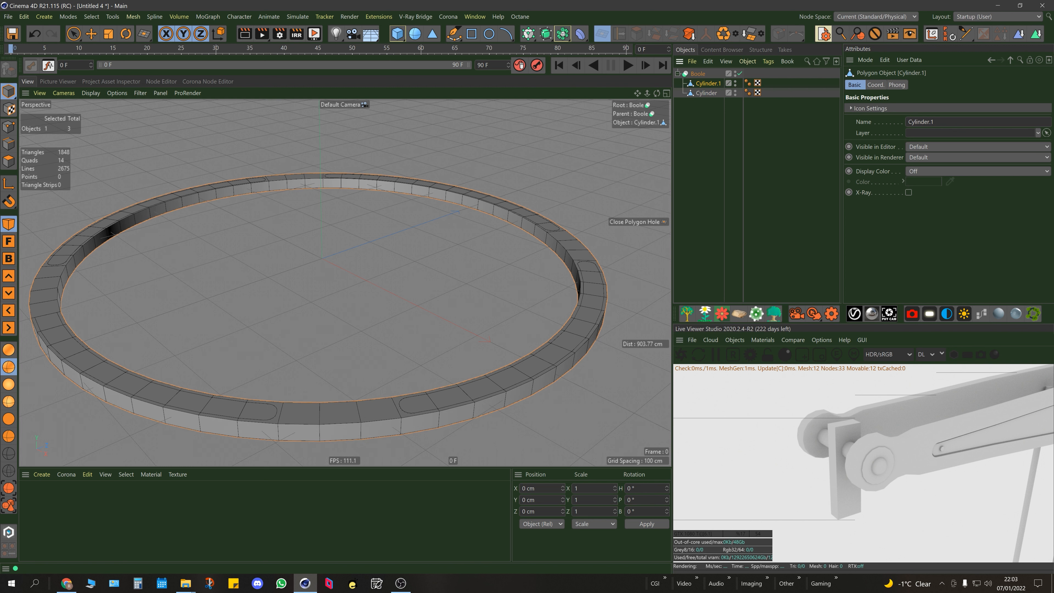
Step: Try the Boolean types A intersect B and A without B on the Boole, and settle on A union B
{"action": "left_click", "coordinate": [698, 74]}
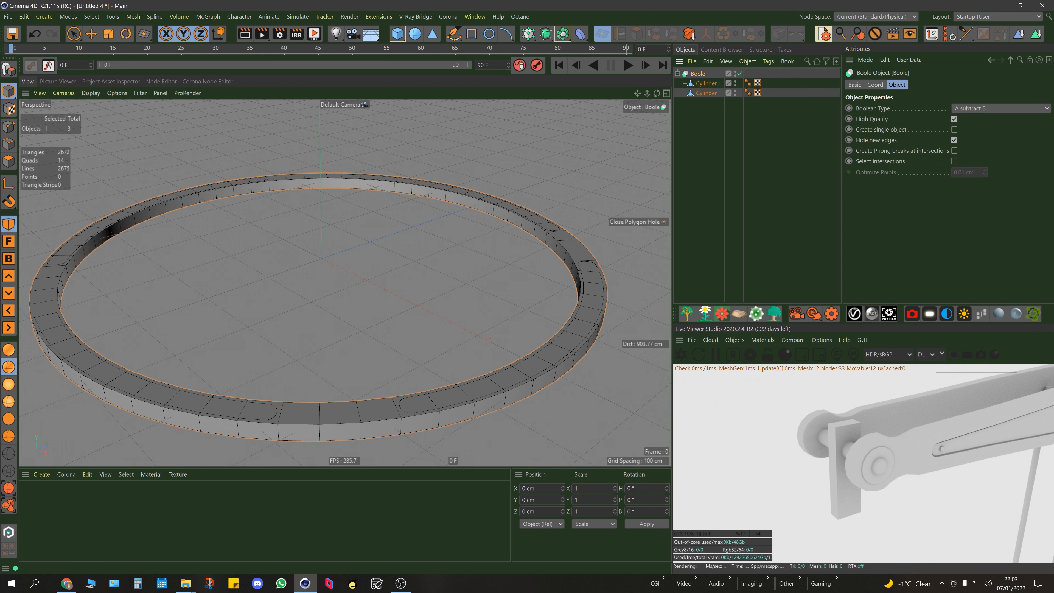
{"action": "left_click", "coordinate": [1000, 108]}
{"action": "left_click", "coordinate": [996, 142]}
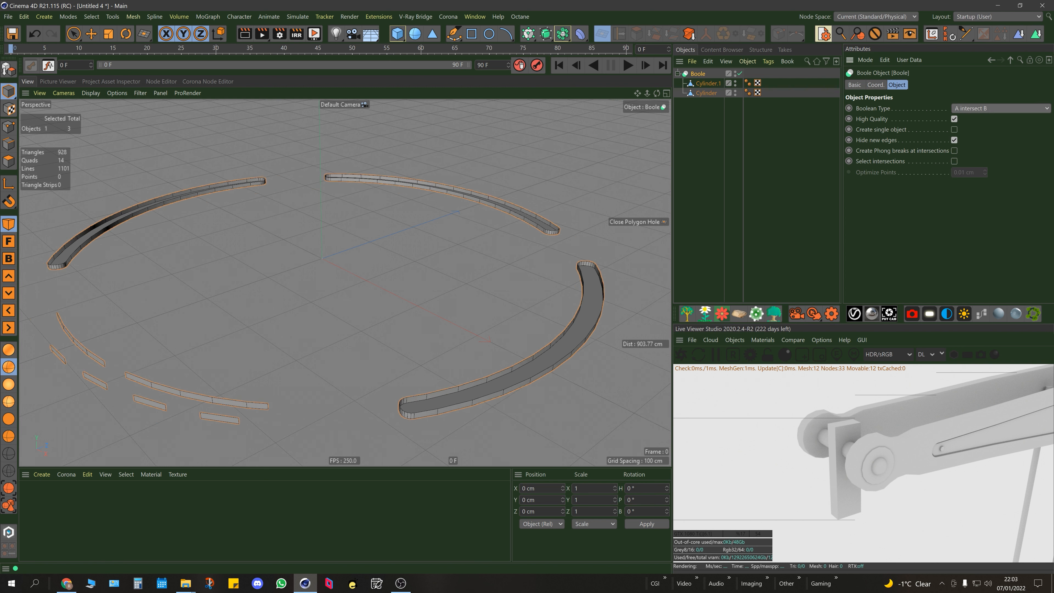
{"action": "left_click", "coordinate": [1000, 108]}
{"action": "left_click", "coordinate": [996, 154]}
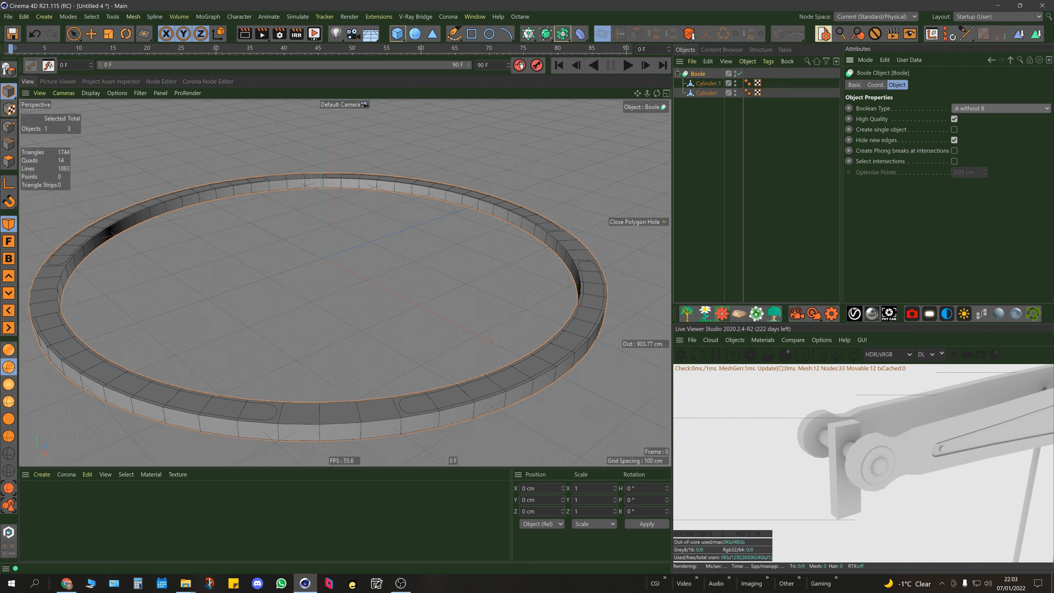
{"action": "left_click", "coordinate": [1000, 108]}
{"action": "left_click", "coordinate": [996, 116]}
{"action": "left_click", "coordinate": [954, 119]}
{"action": "left_click", "coordinate": [954, 119]}
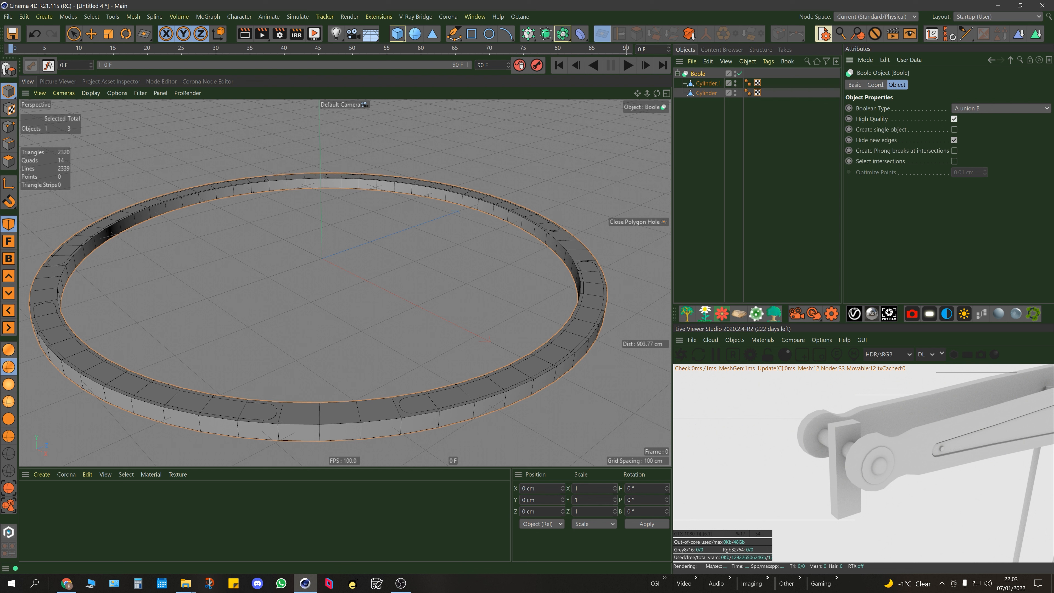
Step: Duplicate the Boole with both its children and hide the copied cylinders
{"action": "middle_click", "coordinate": [698, 74]}
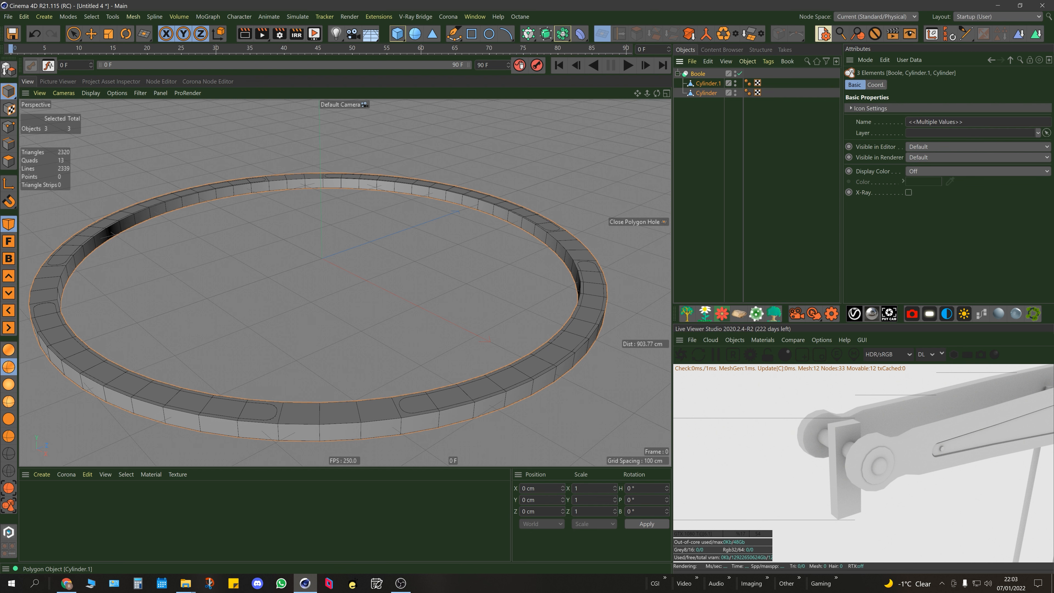
{"action": "left_click_drag", "start_coordinate": [697, 74], "coordinate": [705, 121], "text": "ctrl"}
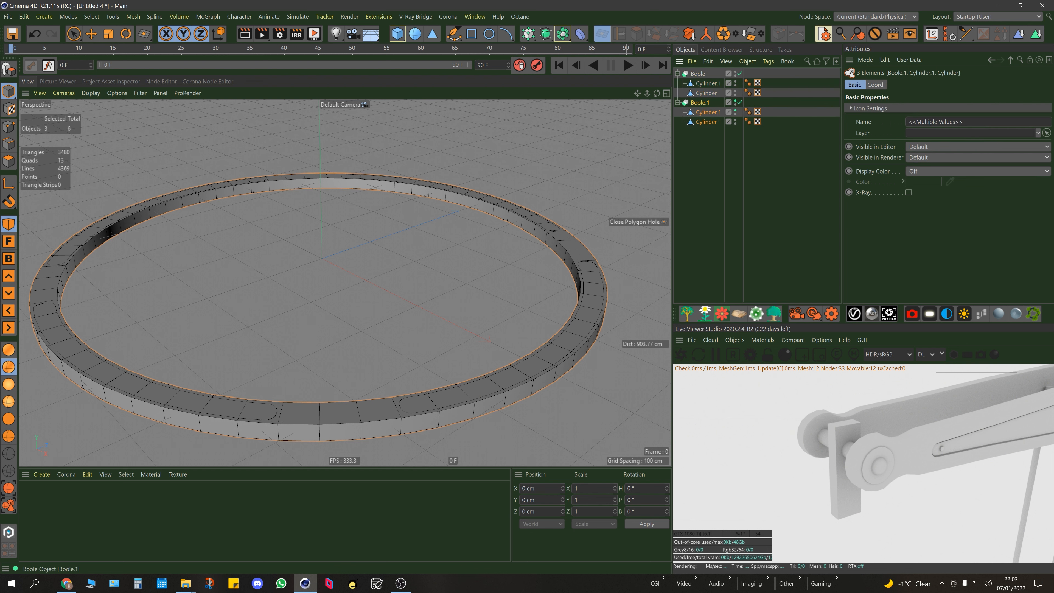
{"action": "left_click", "coordinate": [734, 101]}
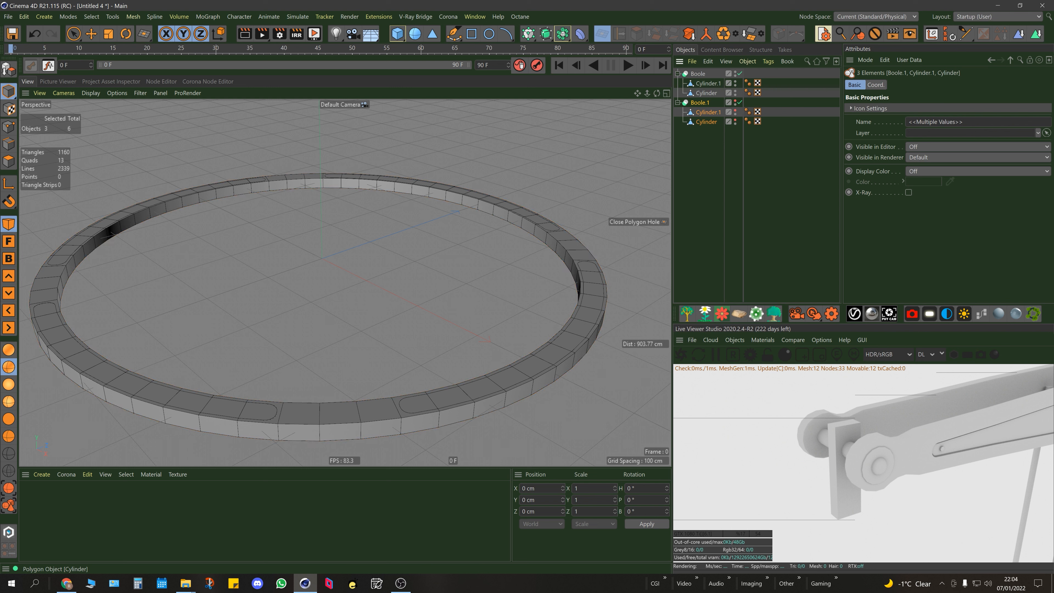
Step: Make the original Boole editable and merge it and its two cylinders into a single polygon object
{"action": "left_click", "coordinate": [698, 74]}
{"action": "left_click", "coordinate": [8, 69]}
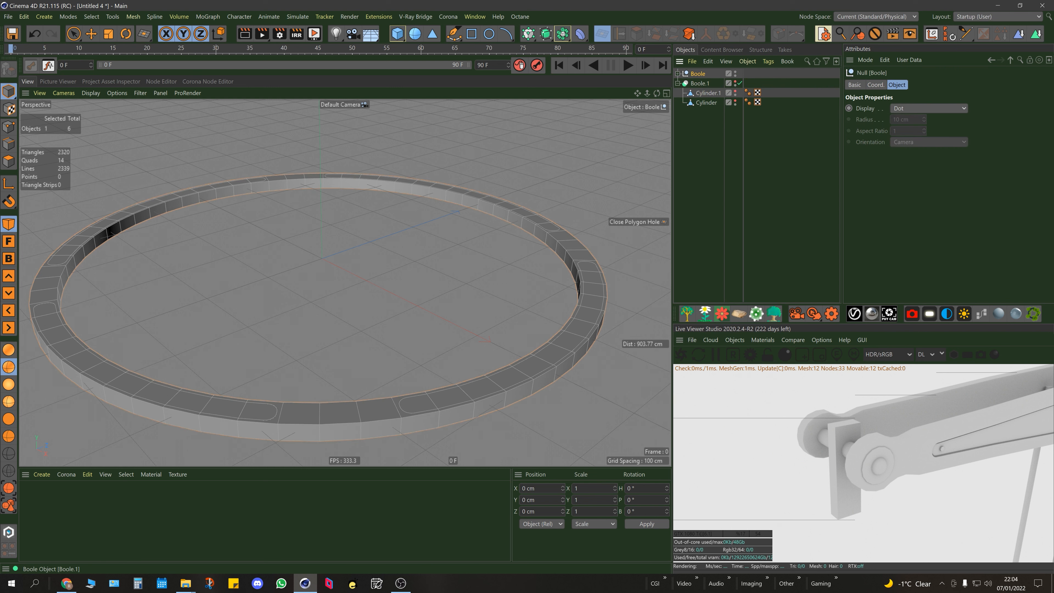
{"action": "left_click", "coordinate": [678, 74]}
{"action": "left_click", "coordinate": [706, 93], "text": "shift"}
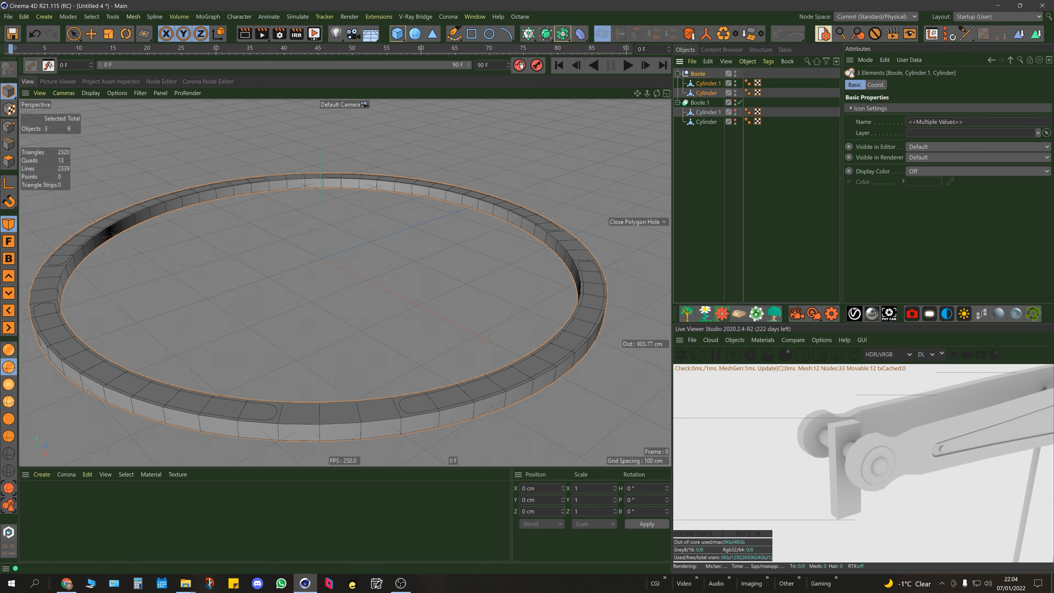
{"action": "left_click", "coordinate": [706, 34]}
Step: Switch to polygon editing and delete the polygons still selected on the arcs of the merged ring
{"action": "left_click", "coordinate": [8, 161]}
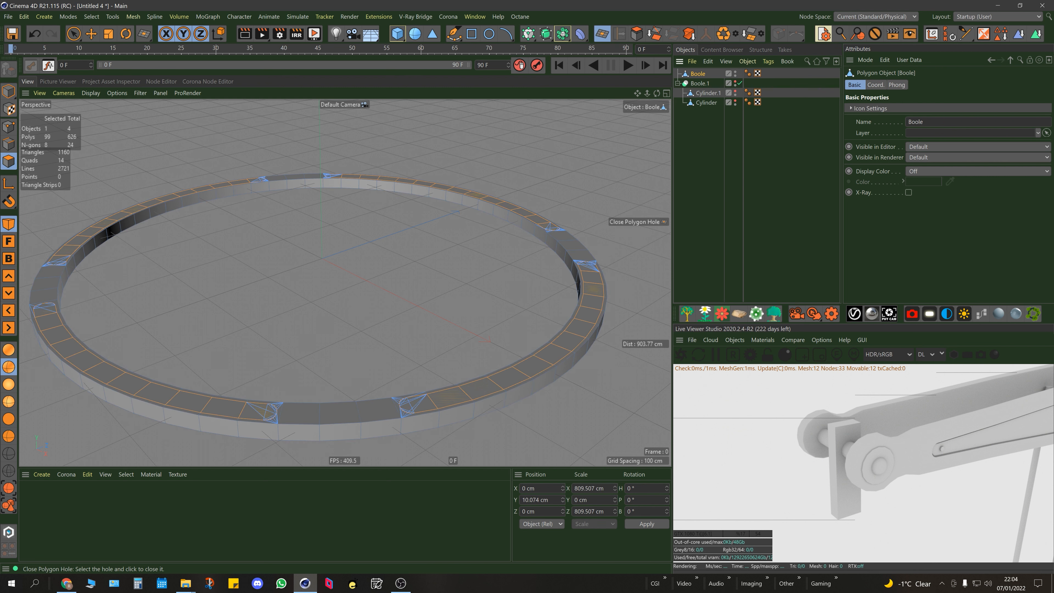
{"action": "key", "text": "Delete"}
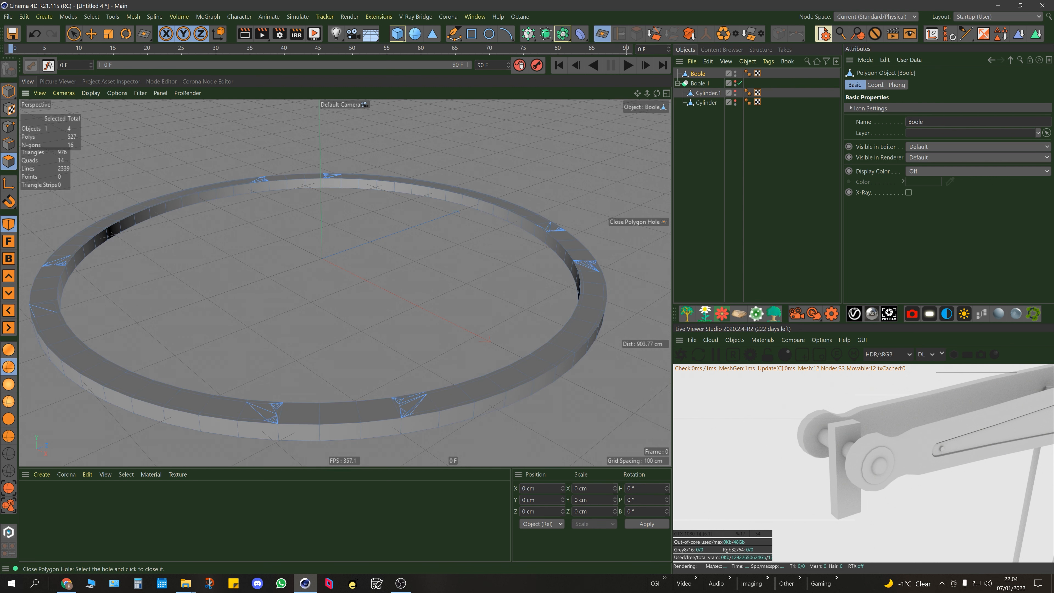
{"action": "left_click_drag", "start_coordinate": [448, 396], "coordinate": [449, 414], "text": "alt"}
{"action": "scroll", "coordinate": [449, 414], "scroll_direction": "up", "scroll_amount": 6}
{"action": "left_click", "coordinate": [9, 92]}
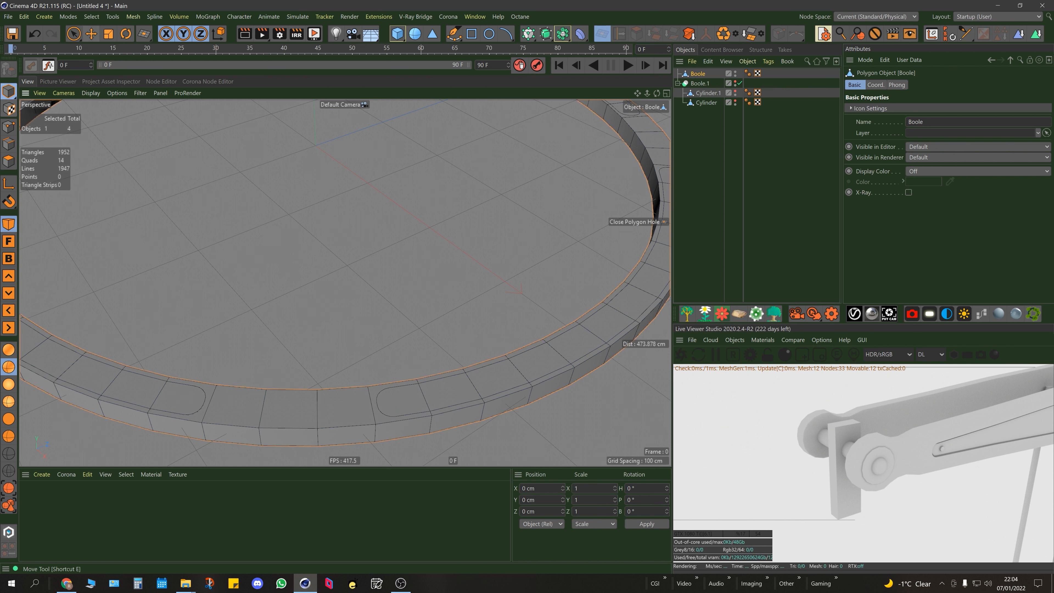
Step: Select the top-face polygons along one whole arc of the merged ring with Live Selection and delete them
{"action": "left_click", "coordinate": [74, 34]}
{"action": "left_click", "coordinate": [8, 161]}
{"action": "left_click", "coordinate": [398, 411]}
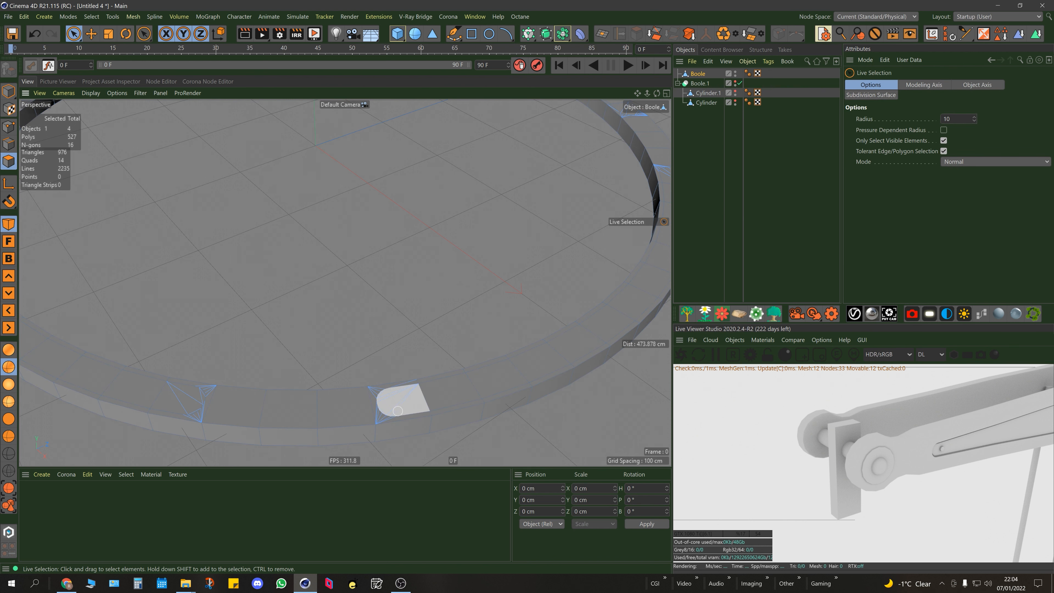
{"action": "left_click_drag", "start_coordinate": [397, 410], "coordinate": [431, 398]}
{"action": "middle_click_drag", "start_coordinate": [533, 361], "coordinate": [424, 418], "text": "alt"}
{"action": "left_click", "coordinate": [480, 396], "text": "shift"}
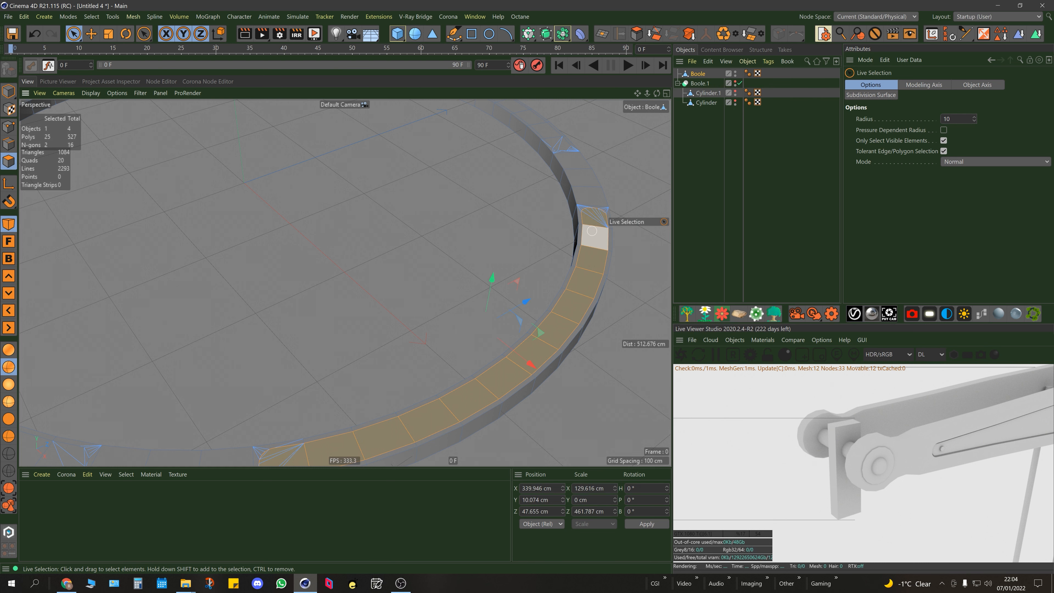
{"action": "key", "text": "Delete"}
Step: Select the top-face polygons along the next arc of the merged ring with Live Selection
{"action": "left_click_drag", "start_coordinate": [545, 358], "coordinate": [344, 283], "text": "alt"}
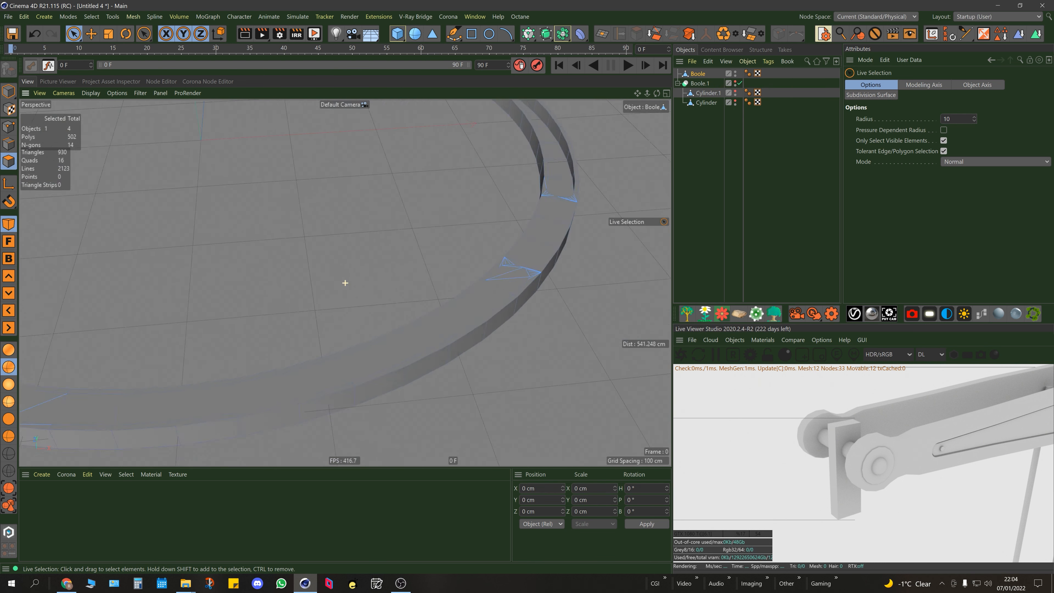
{"action": "middle_click_drag", "start_coordinate": [344, 282], "coordinate": [408, 289], "text": "alt"}
{"action": "left_click_drag", "start_coordinate": [572, 251], "coordinate": [441, 331]}
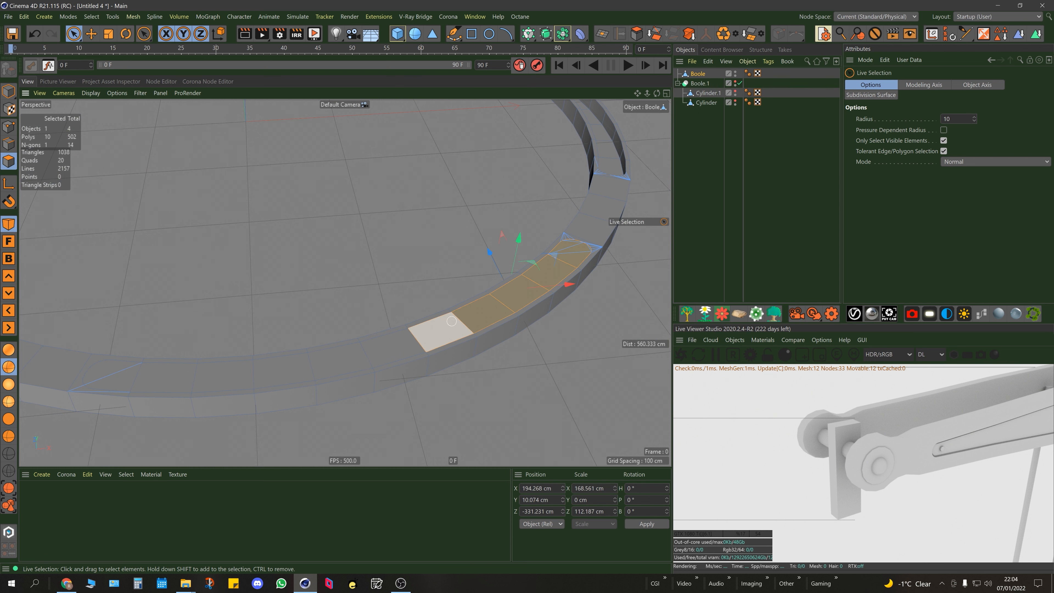
{"action": "middle_click_drag", "start_coordinate": [368, 353], "coordinate": [542, 324], "text": "alt"}
{"action": "left_click_drag", "start_coordinate": [595, 305], "coordinate": [583, 309], "text": "shift"}
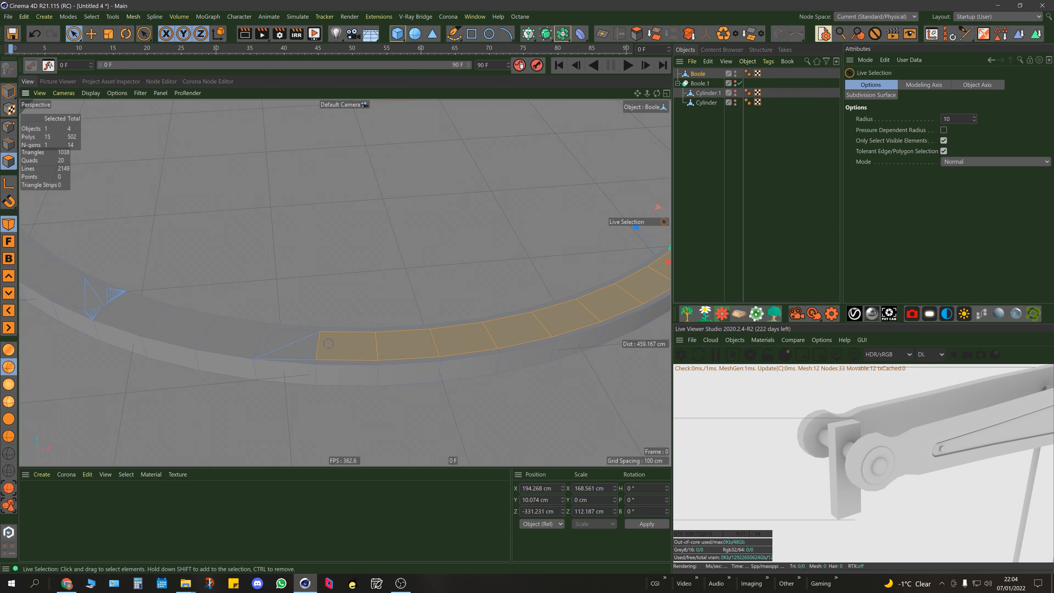
{"action": "left_click_drag", "start_coordinate": [328, 344], "coordinate": [327, 343], "text": "shift"}
{"action": "scroll", "coordinate": [344, 282], "scroll_direction": "down", "scroll_amount": 8}
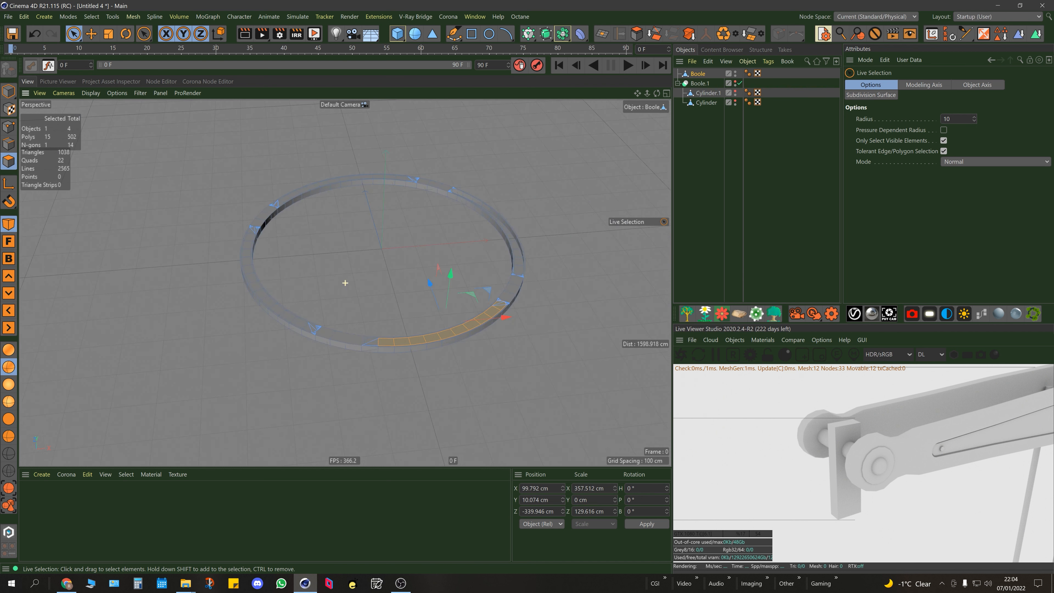
{"action": "scroll", "coordinate": [489, 303], "scroll_direction": "up", "scroll_amount": 3}
Step: Undo the arc selections, face deletions, merge and duplication back to the single Boole with its two cylinders
{"action": "key", "text": "ctrl+z"}
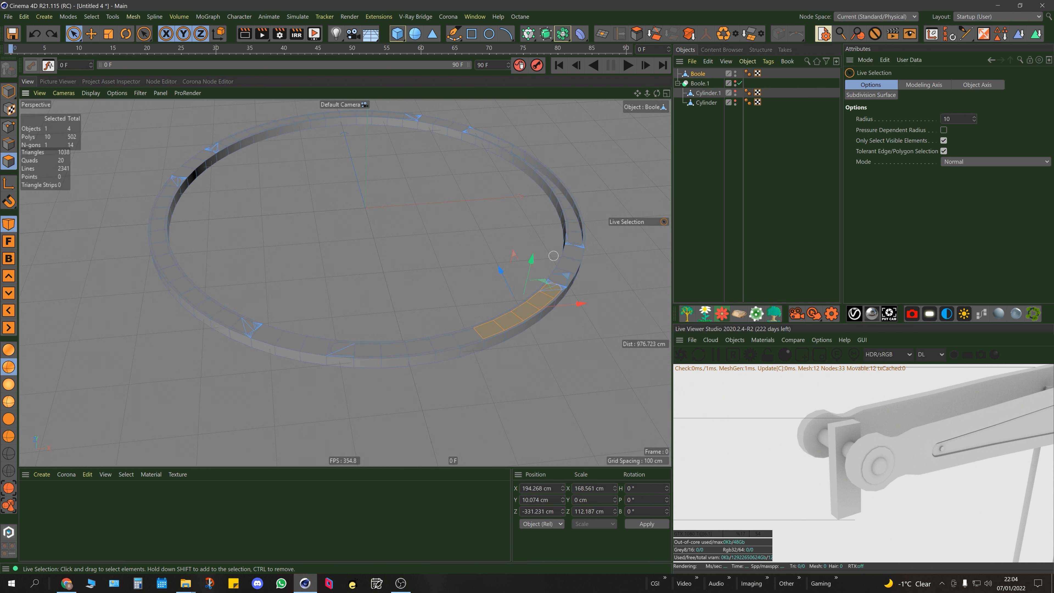
{"action": "left_click_drag", "start_coordinate": [554, 256], "coordinate": [332, 303], "text": "alt"}
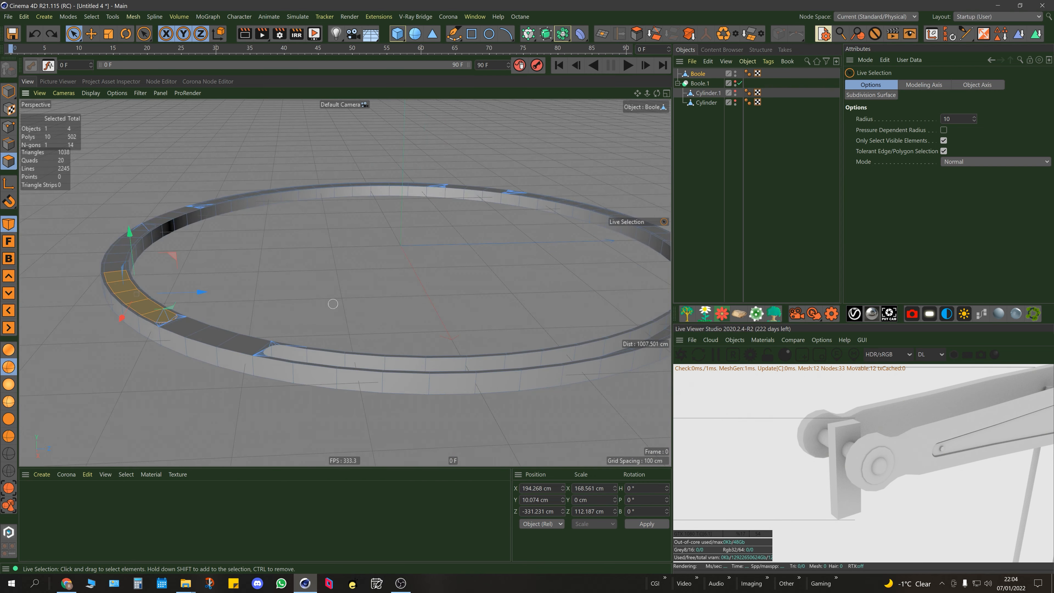
{"action": "left_click_drag", "start_coordinate": [331, 356], "coordinate": [352, 380], "text": "alt"}
{"action": "scroll", "coordinate": [376, 372], "scroll_direction": "down", "scroll_amount": 1}
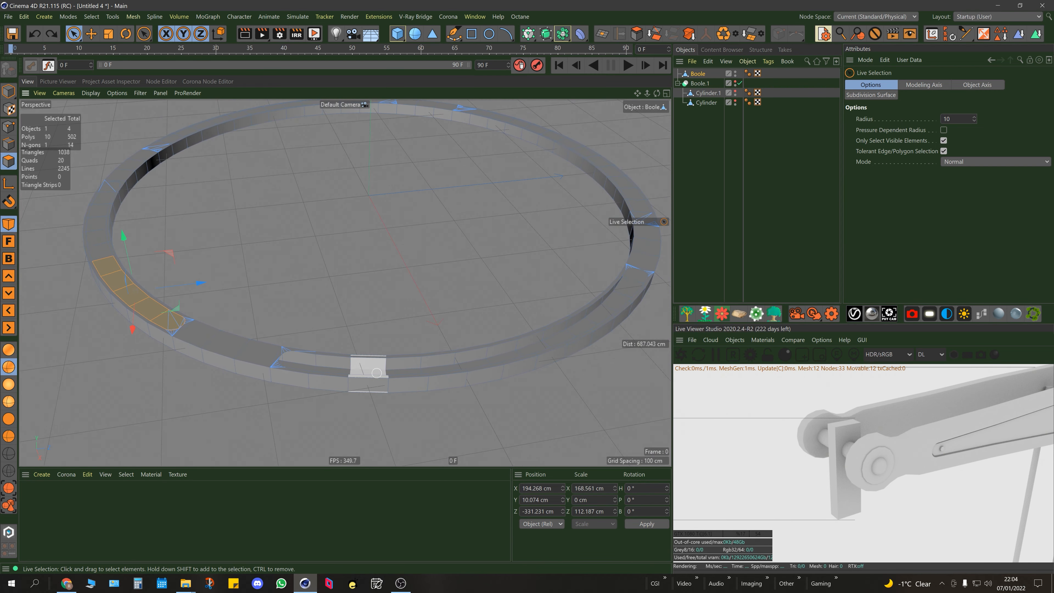
{"action": "key", "text": "ctrl+z"}
{"action": "key", "text": "ctrl+z"}
{"action": "key", "text": "ctrl+z"}
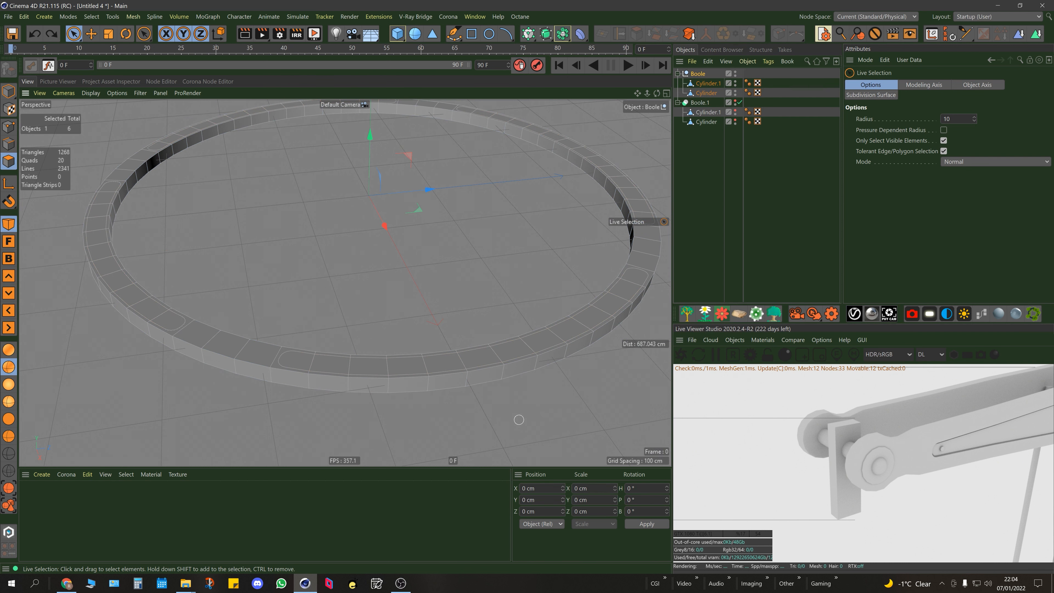
{"action": "key", "text": "ctrl+z"}
{"action": "key", "text": "ctrl+z"}
{"action": "key", "text": "ctrl+z"}
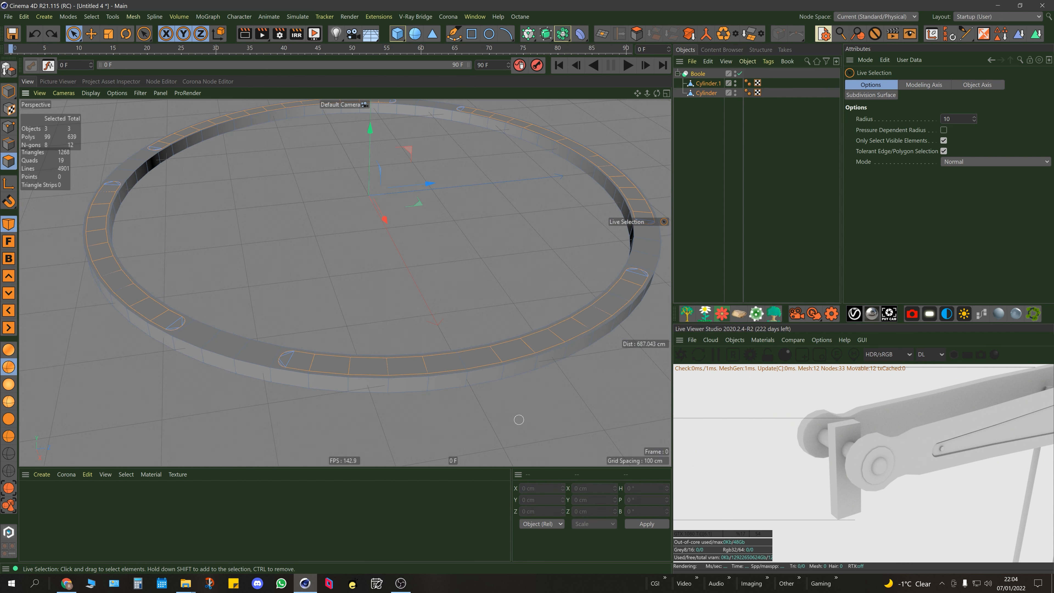
Step: Select the arc-segment Cylinder inside the Boole and lower it in Model mode to a Y position of about 2.15 cm
{"action": "left_click", "coordinate": [698, 73]}
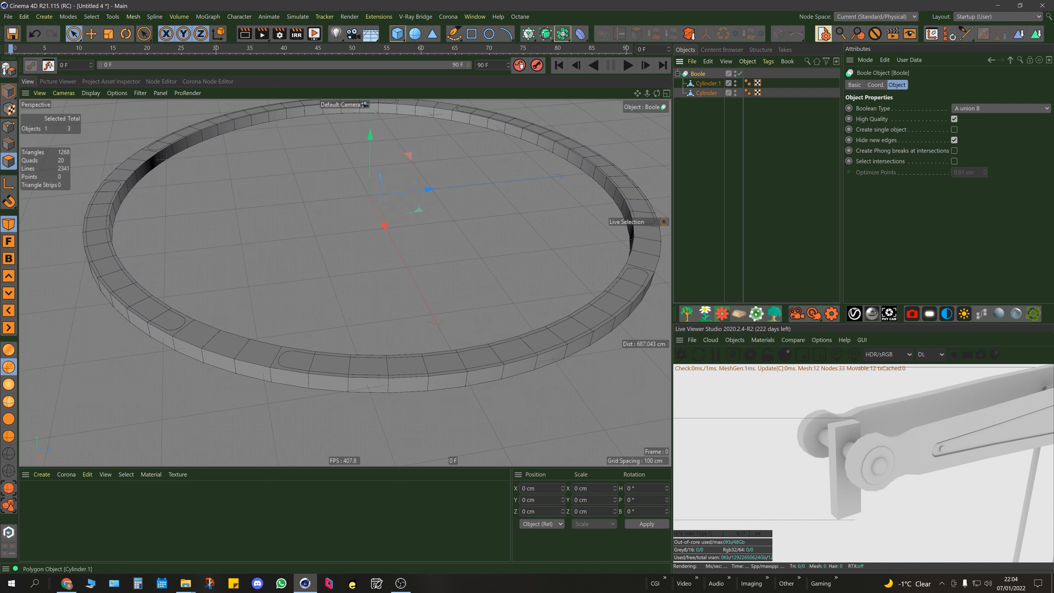
{"action": "left_click", "coordinate": [708, 84]}
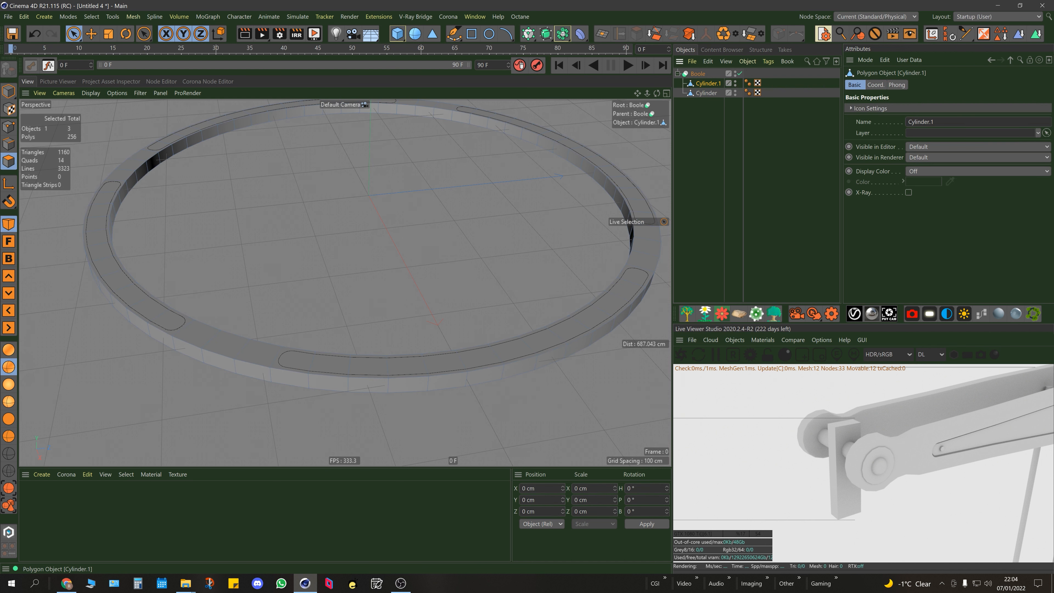
{"action": "left_click", "coordinate": [706, 94]}
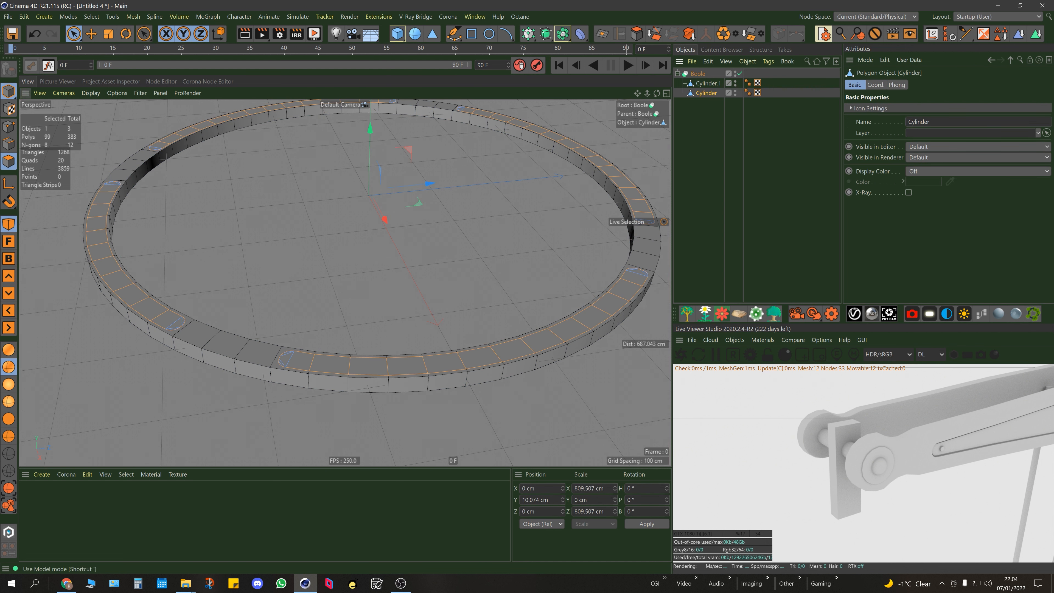
{"action": "left_click", "coordinate": [9, 91]}
{"action": "left_click_drag", "start_coordinate": [367, 133], "coordinate": [370, 136]}
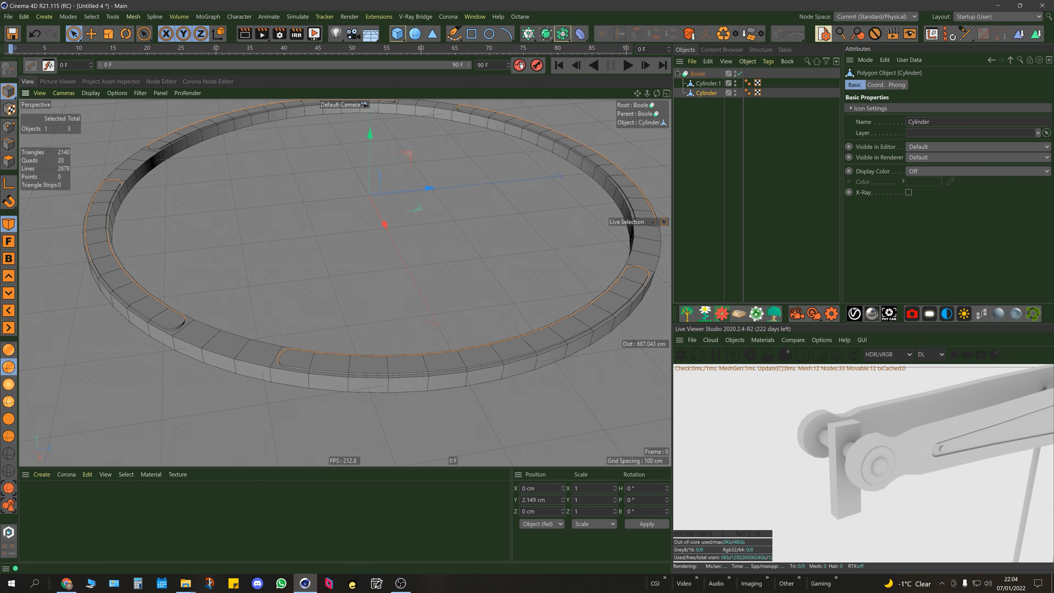
Step: Set the Boole's Boolean Type to A subtract B so the arc segments cut recesses into the ring
{"action": "left_click", "coordinate": [697, 74]}
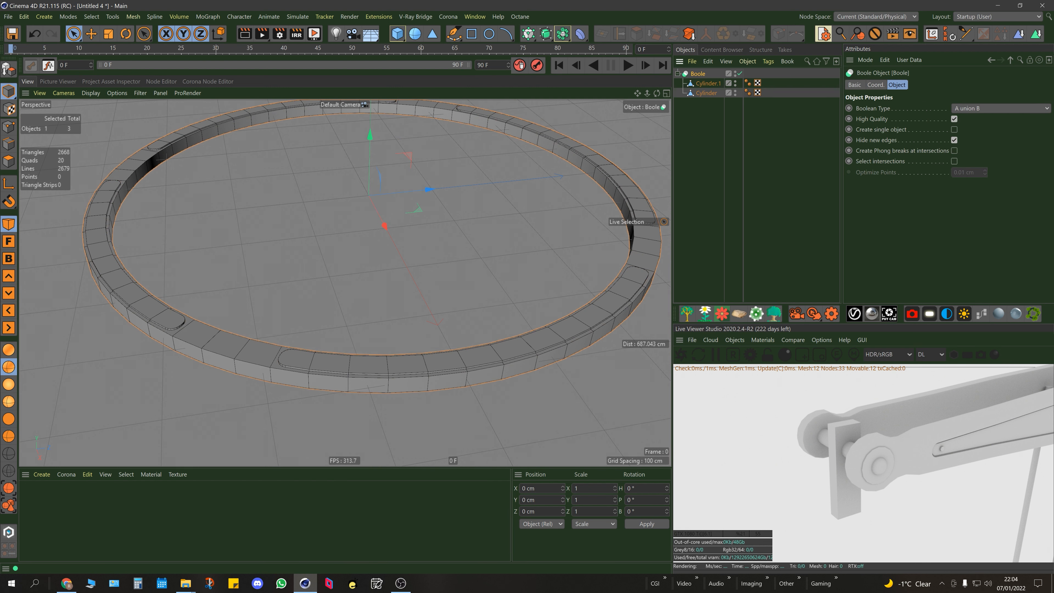
{"action": "left_click_drag", "start_coordinate": [607, 307], "coordinate": [635, 276], "text": "alt"}
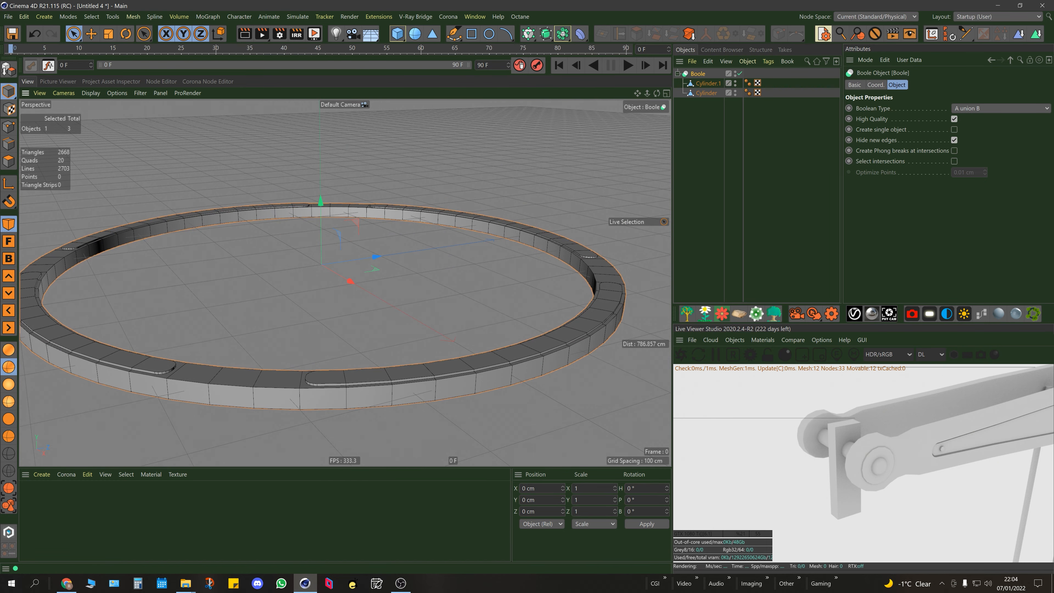
{"action": "left_click", "coordinate": [1000, 108]}
{"action": "left_click", "coordinate": [996, 124]}
{"action": "left_click_drag", "start_coordinate": [546, 335], "coordinate": [533, 358], "text": "alt"}
{"action": "scroll", "coordinate": [443, 367], "scroll_direction": "up", "scroll_amount": 3}
{"action": "middle_click_drag", "start_coordinate": [361, 247], "coordinate": [345, 283], "text": "alt"}
{"action": "left_click_drag", "start_coordinate": [433, 409], "coordinate": [430, 395], "text": "alt"}
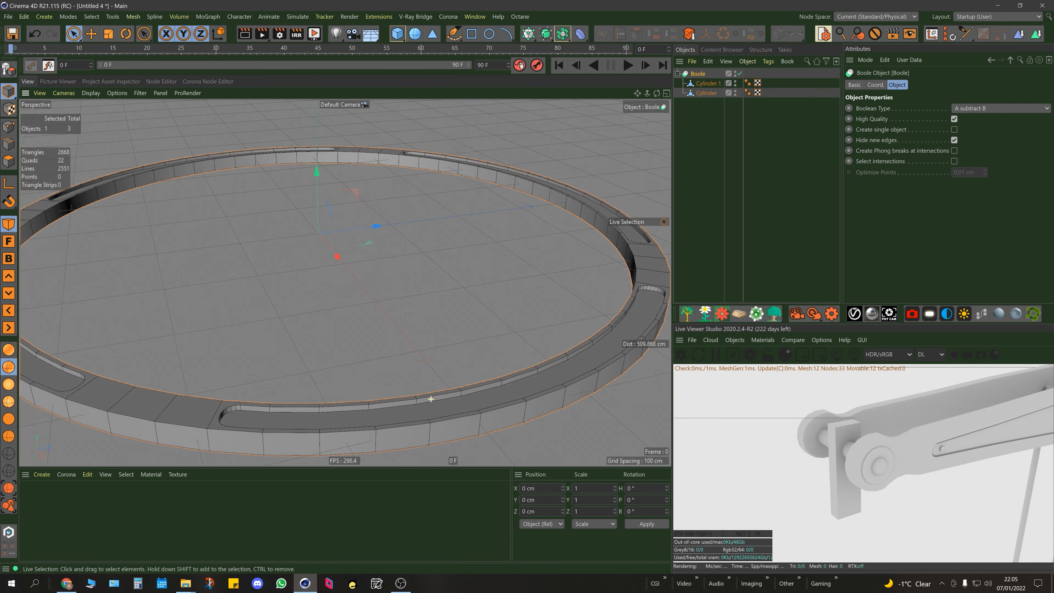
{"action": "middle_click_drag", "start_coordinate": [436, 395], "coordinate": [425, 382], "text": "alt"}
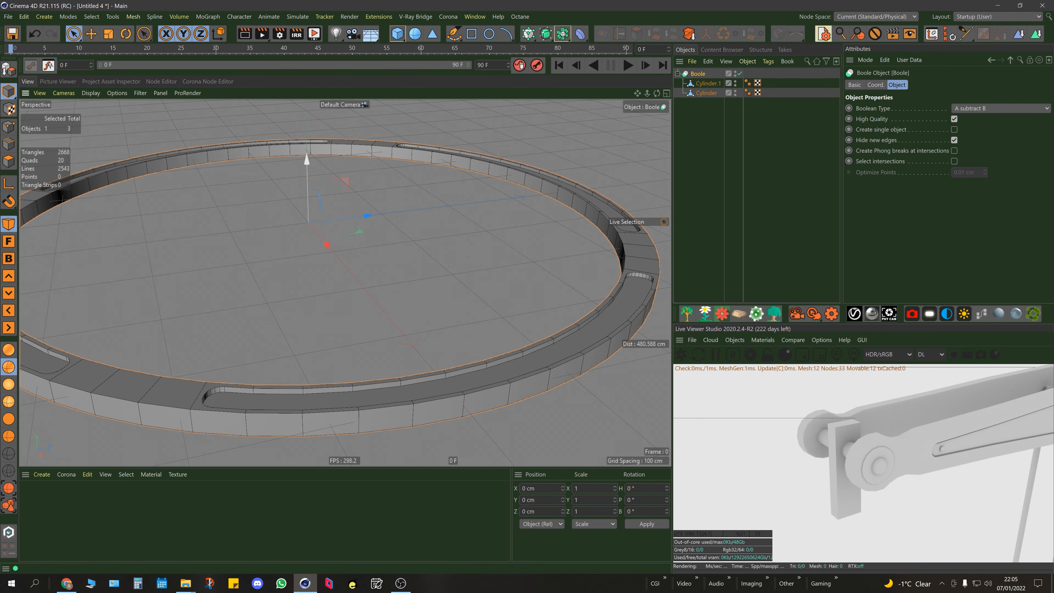
Step: Raise the arc-segment Cylinder to a Y position of about 2.59 cm to make the recesses shallower
{"action": "left_click_drag", "start_coordinate": [307, 161], "coordinate": [307, 164]}
{"action": "key", "text": "ctrl+z"}
{"action": "left_click", "coordinate": [707, 83]}
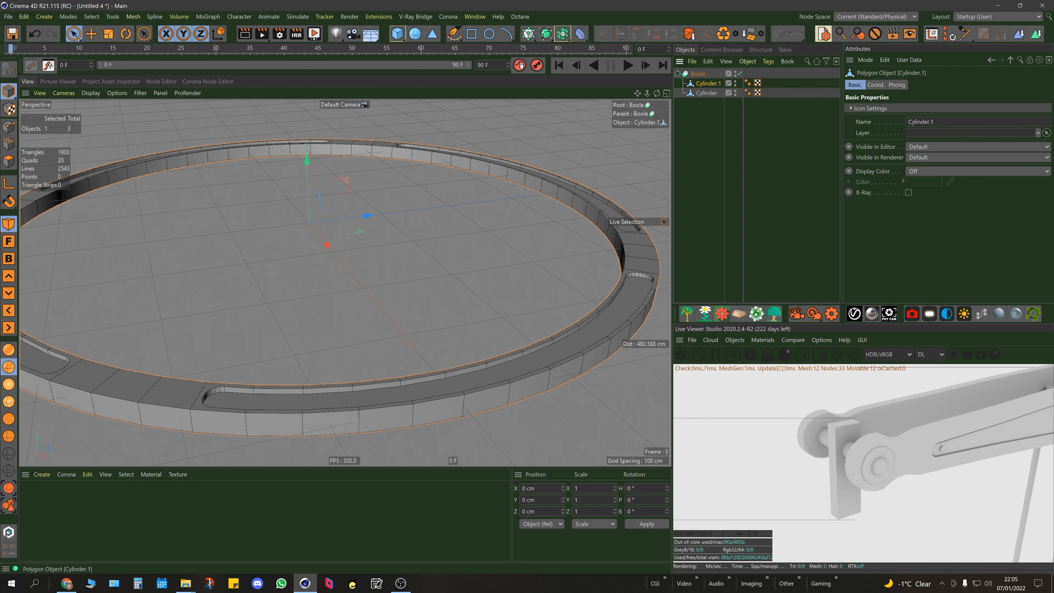
{"action": "left_click", "coordinate": [706, 93]}
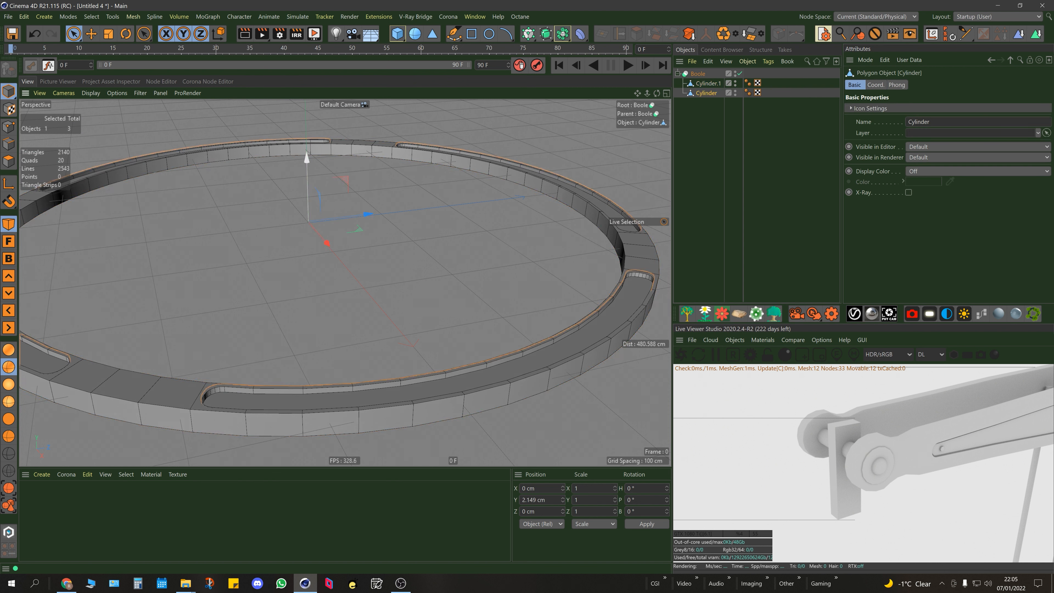
{"action": "left_click_drag", "start_coordinate": [307, 160], "coordinate": [307, 158]}
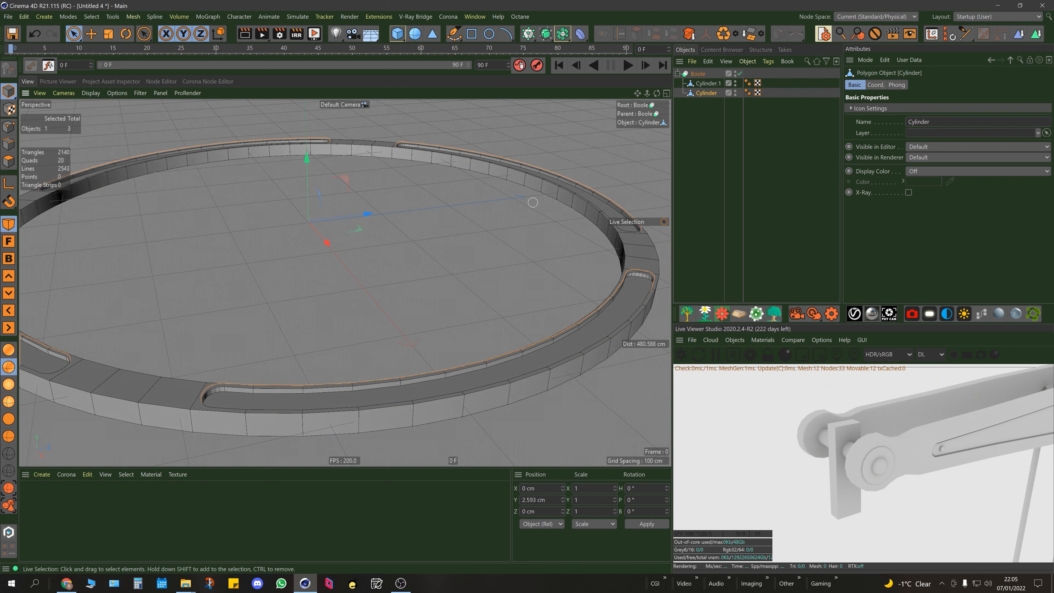
{"action": "mouse_move", "coordinate": [239, 390]}
{"action": "left_mouse_down", "text": "alt"}
{"action": "mouse_move", "coordinate": [179, 366]}
{"action": "mouse_move", "coordinate": [244, 377]}
{"action": "left_mouse_up", "text": "alt"}
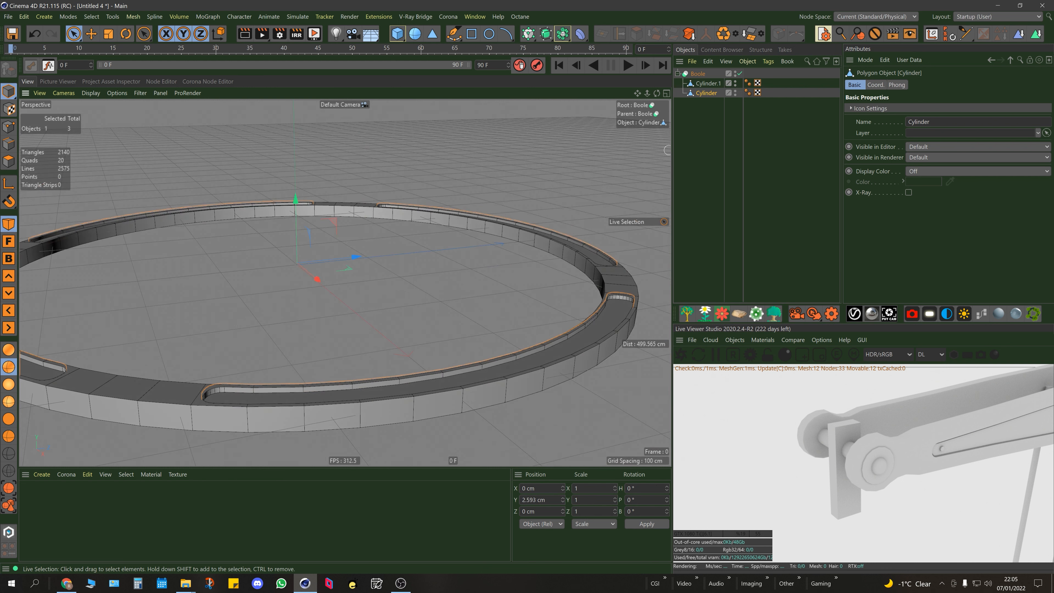
{"action": "mouse_move", "coordinate": [604, 297]}
{"action": "left_mouse_down", "text": "alt"}
{"action": "mouse_move", "coordinate": [597, 332]}
{"action": "mouse_move", "coordinate": [601, 311]}
{"action": "left_mouse_up", "text": "alt"}
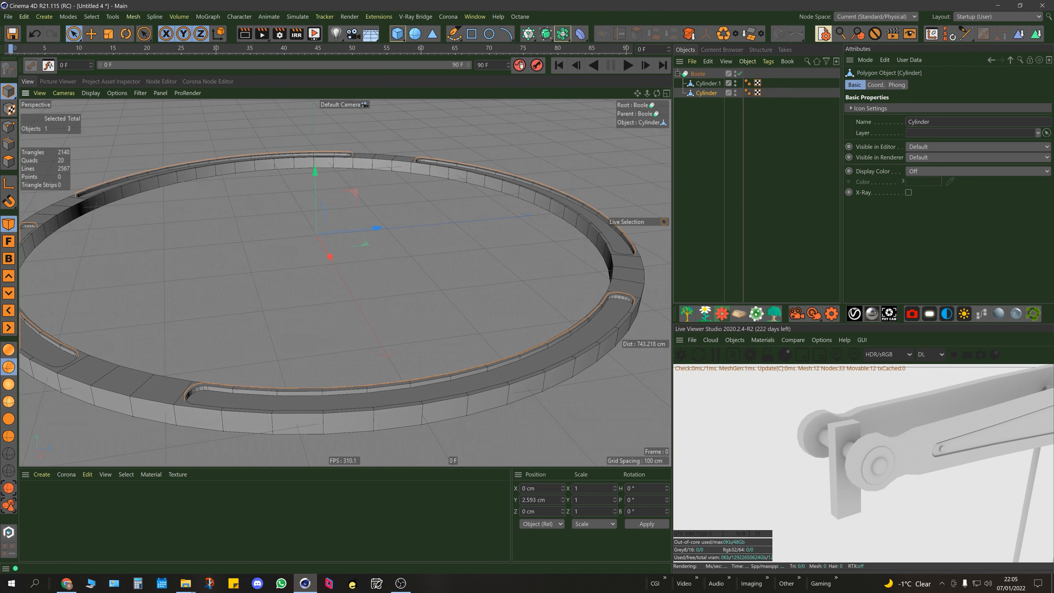
Step: Duplicate the Boole with its children and disable the copy as a backup
{"action": "left_click", "coordinate": [677, 74]}
{"action": "left_click_drag", "start_coordinate": [698, 74], "coordinate": [698, 91], "text": "ctrl"}
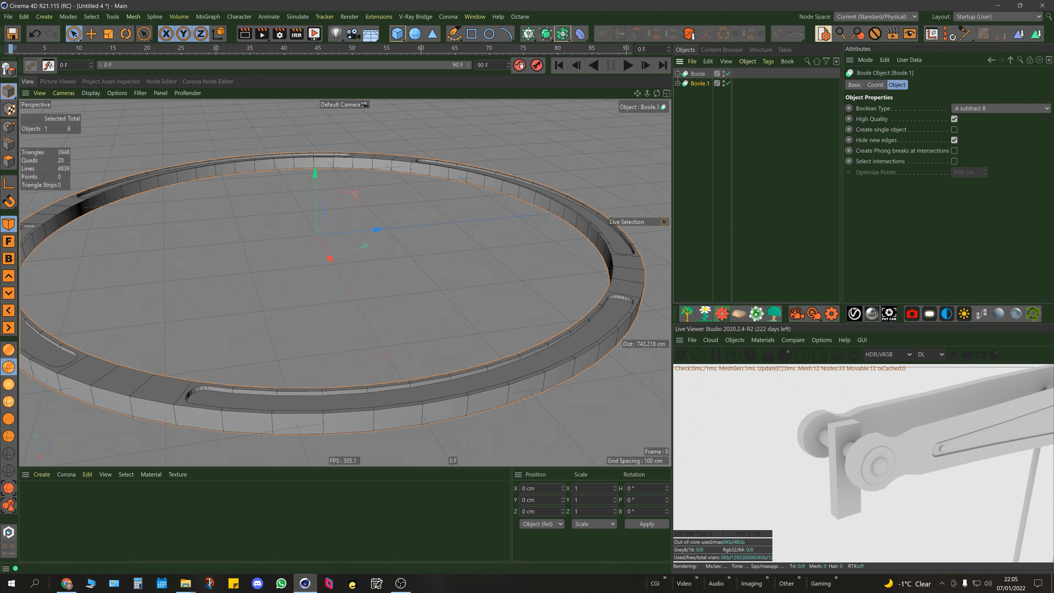
{"action": "left_click", "coordinate": [728, 84]}
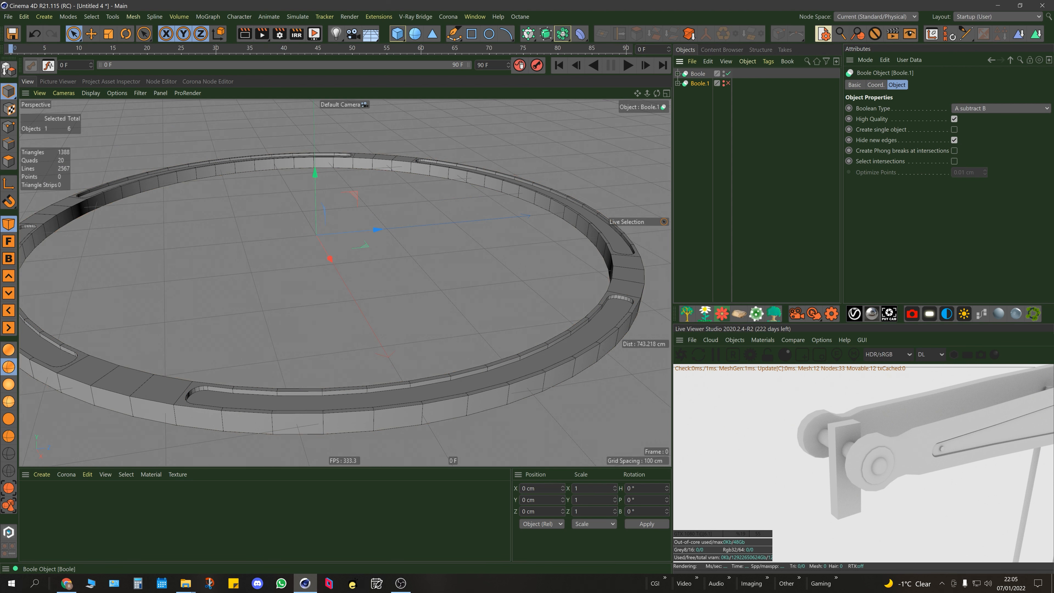
Step: Merge the original Boole and its two cylinders into a single polygon object
{"action": "left_click", "coordinate": [698, 73]}
{"action": "left_click", "coordinate": [678, 74]}
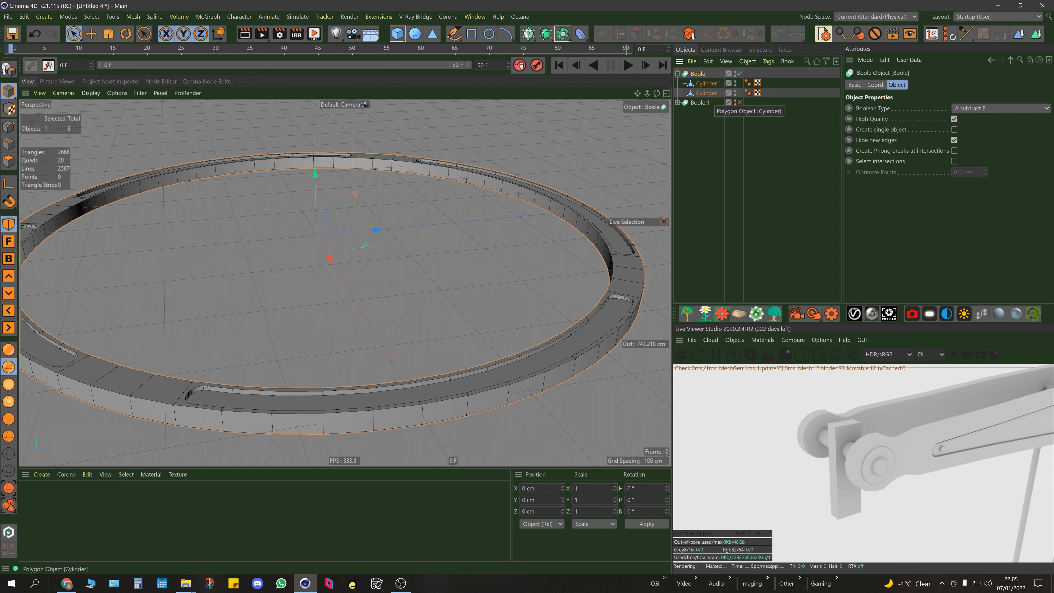
{"action": "left_click", "coordinate": [706, 93]}
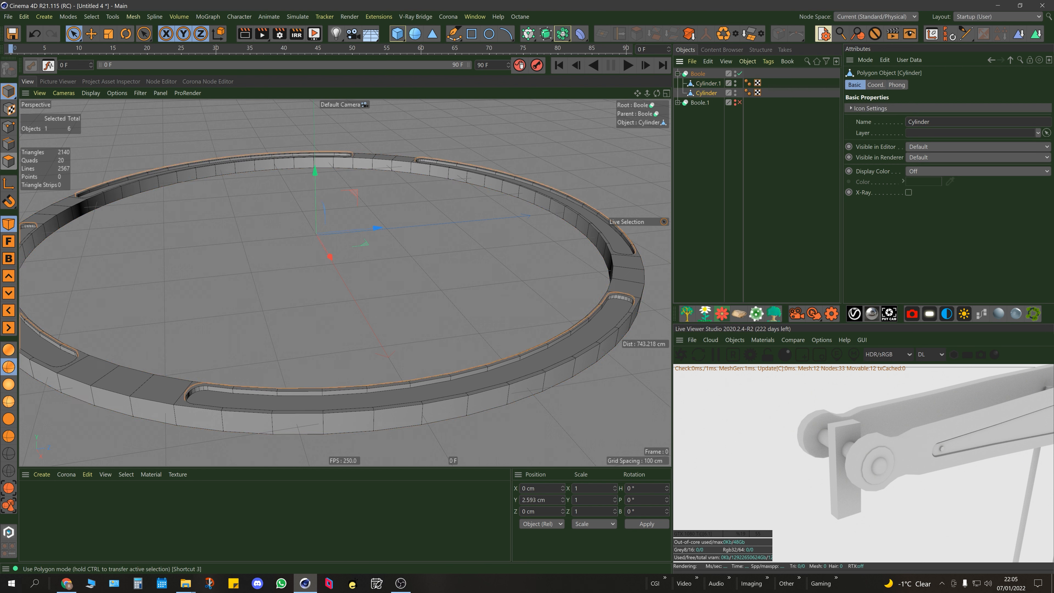
{"action": "middle_click", "coordinate": [697, 74]}
{"action": "left_click", "coordinate": [706, 34]}
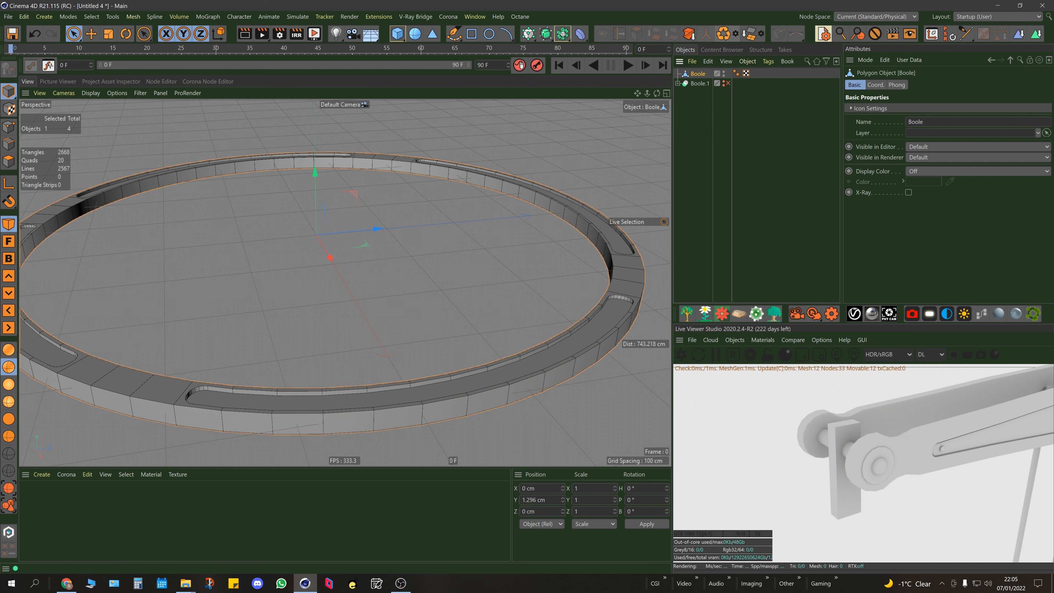
Step: Switch to edge editing and loop-select the upper rim of one recess with Select Boundary Loop enabled
{"action": "left_click", "coordinate": [9, 161]}
{"action": "scroll", "coordinate": [213, 426], "scroll_direction": "up", "scroll_amount": 5}
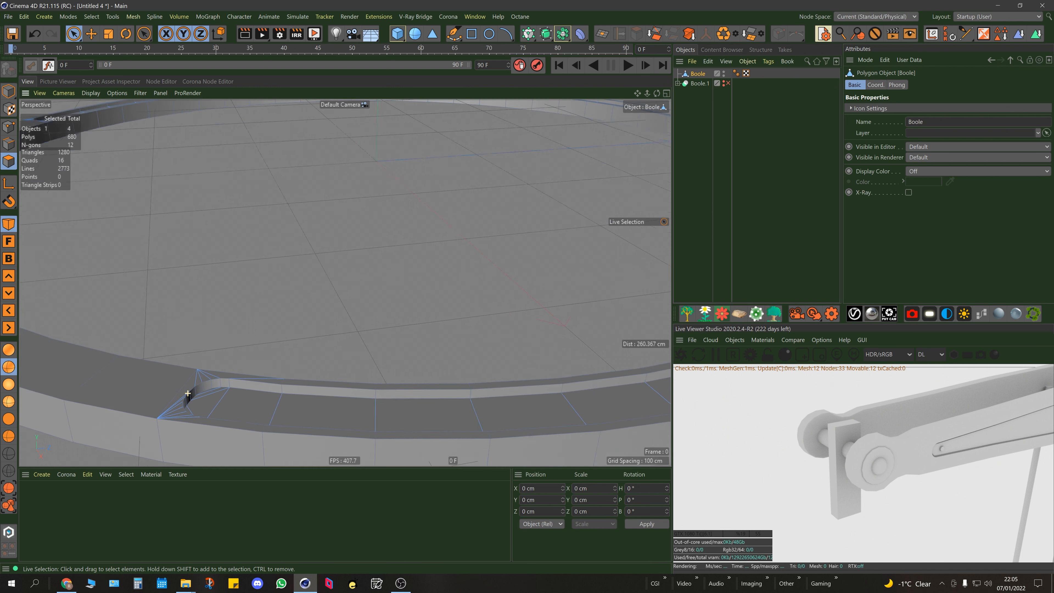
{"action": "left_click", "coordinate": [9, 144]}
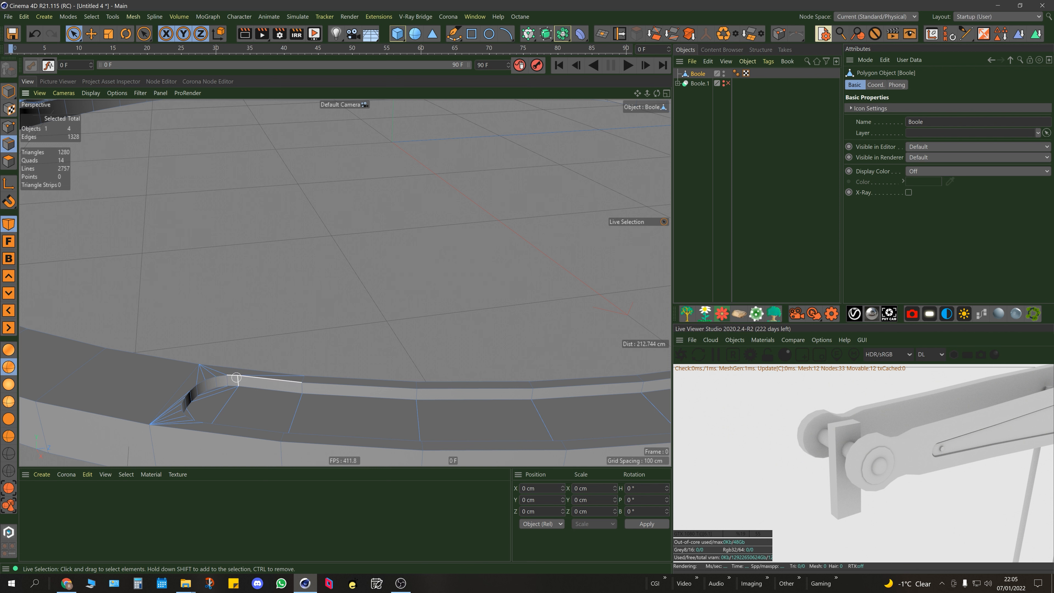
{"action": "key", "text": "u"}
{"action": "key", "text": "l"}
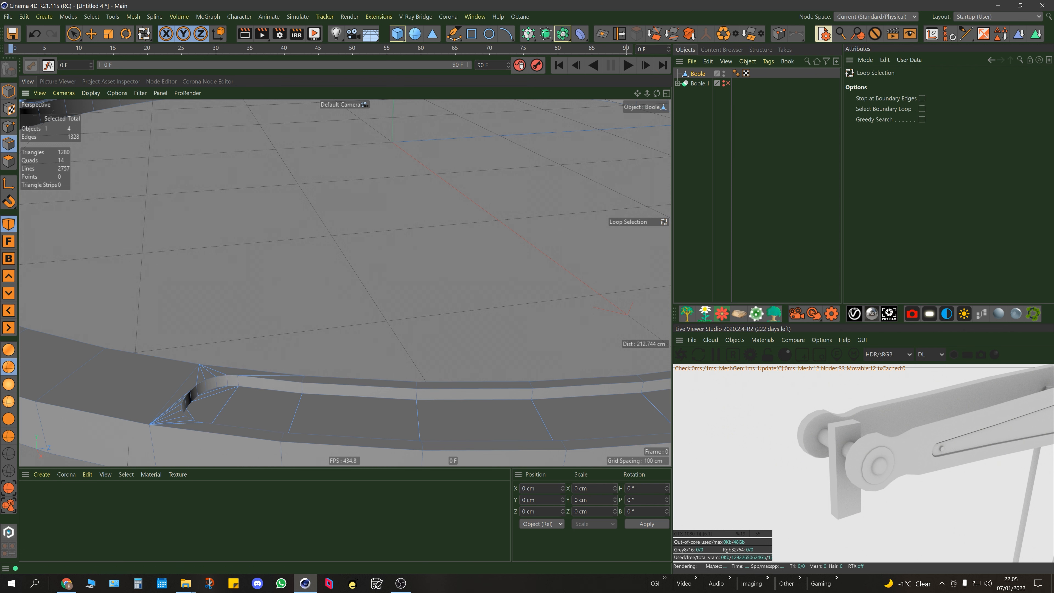
{"action": "left_click", "coordinate": [280, 382]}
{"action": "scroll", "coordinate": [280, 386], "scroll_direction": "down", "scroll_amount": 5}
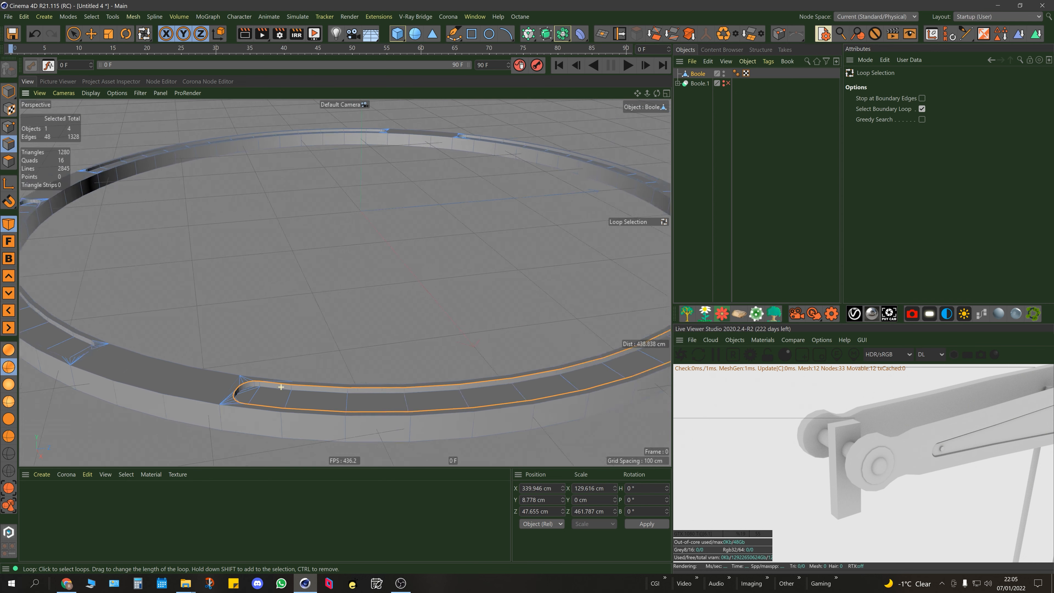
Step: Add the upper rim loops of the other three recesses to the edge selection
{"action": "middle_click_drag", "start_coordinate": [280, 385], "coordinate": [536, 413], "text": "alt"}
{"action": "scroll", "coordinate": [335, 372], "scroll_direction": "up", "scroll_amount": 5}
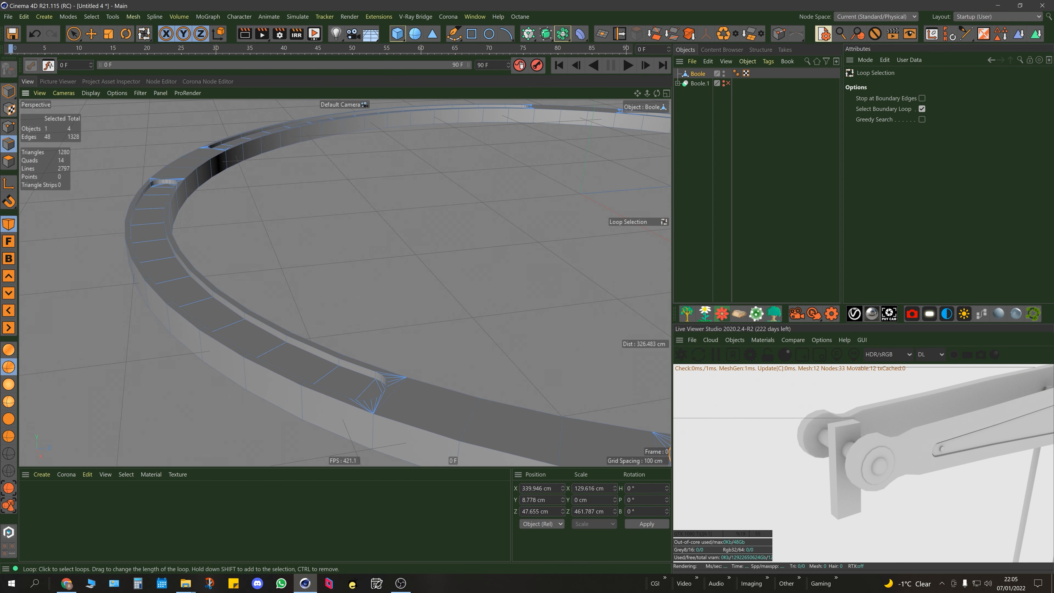
{"action": "scroll", "coordinate": [337, 357], "scroll_direction": "down", "scroll_amount": 4}
{"action": "middle_click_drag", "start_coordinate": [337, 356], "coordinate": [444, 424], "text": "alt"}
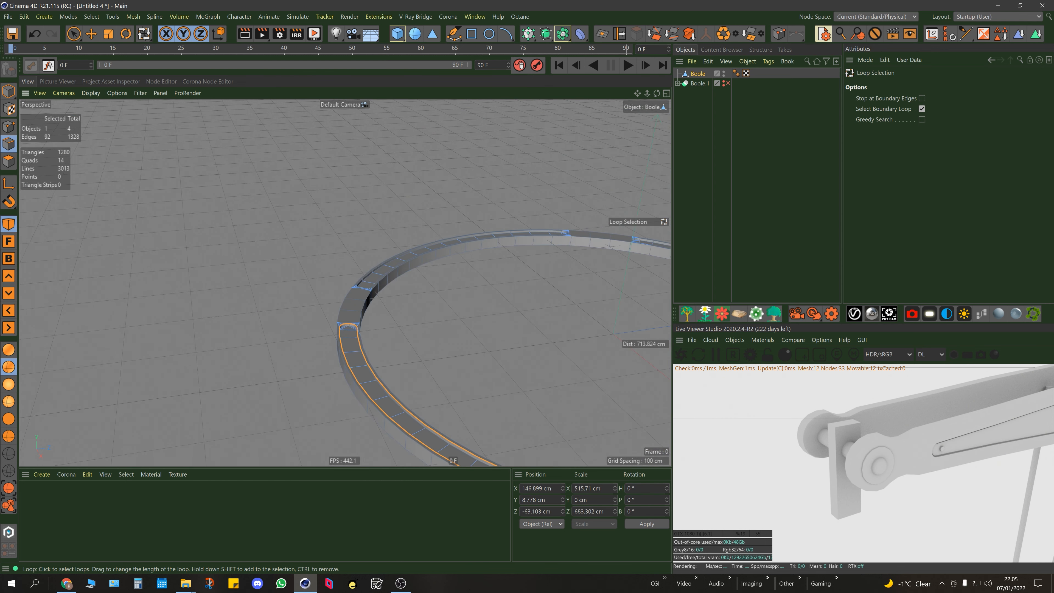
{"action": "left_click_drag", "start_coordinate": [444, 423], "coordinate": [510, 419], "text": "alt"}
{"action": "scroll", "coordinate": [275, 234], "scroll_direction": "up", "scroll_amount": 2}
{"action": "scroll", "coordinate": [275, 233], "scroll_direction": "up", "scroll_amount": 3}
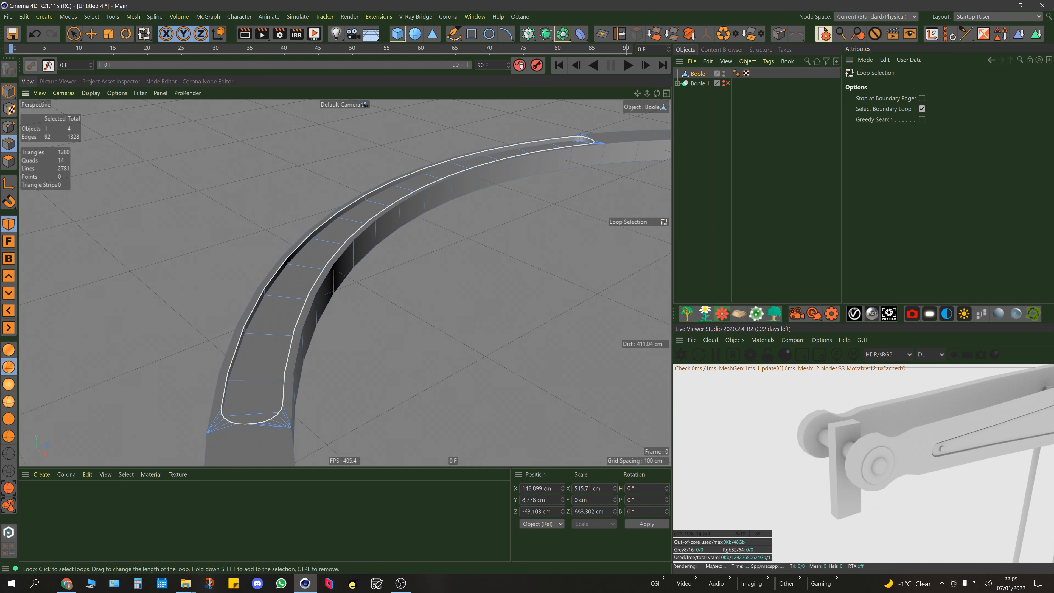
{"action": "left_click", "coordinate": [398, 208]}
{"action": "left_click_drag", "start_coordinate": [440, 226], "coordinate": [407, 238], "text": "alt"}
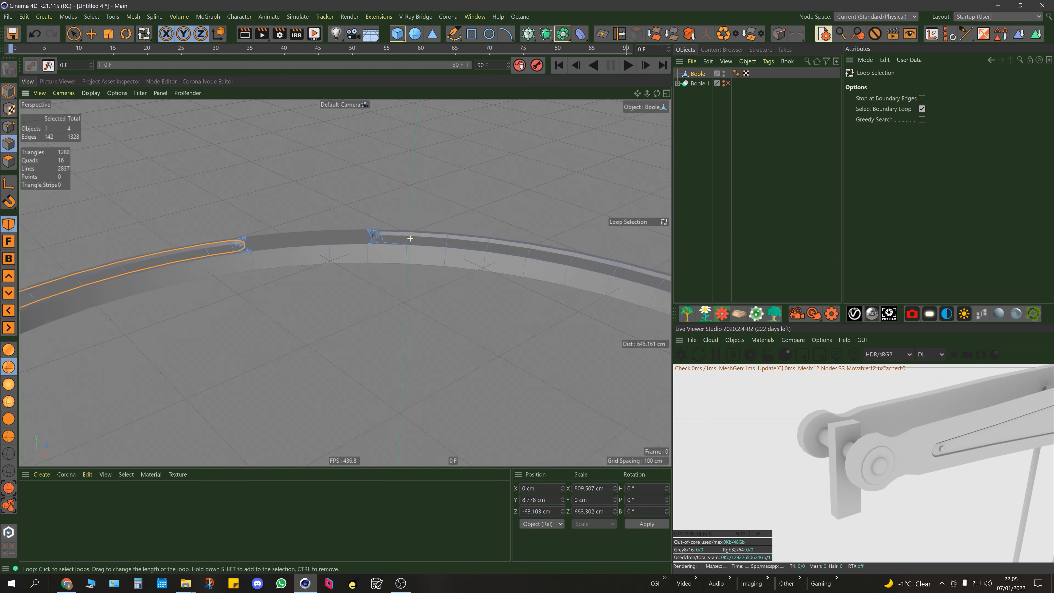
{"action": "scroll", "coordinate": [407, 238], "scroll_direction": "up", "scroll_amount": 3}
{"action": "left_click", "coordinate": [348, 221], "text": "shift"}
{"action": "scroll", "coordinate": [349, 220], "scroll_direction": "down", "scroll_amount": 8}
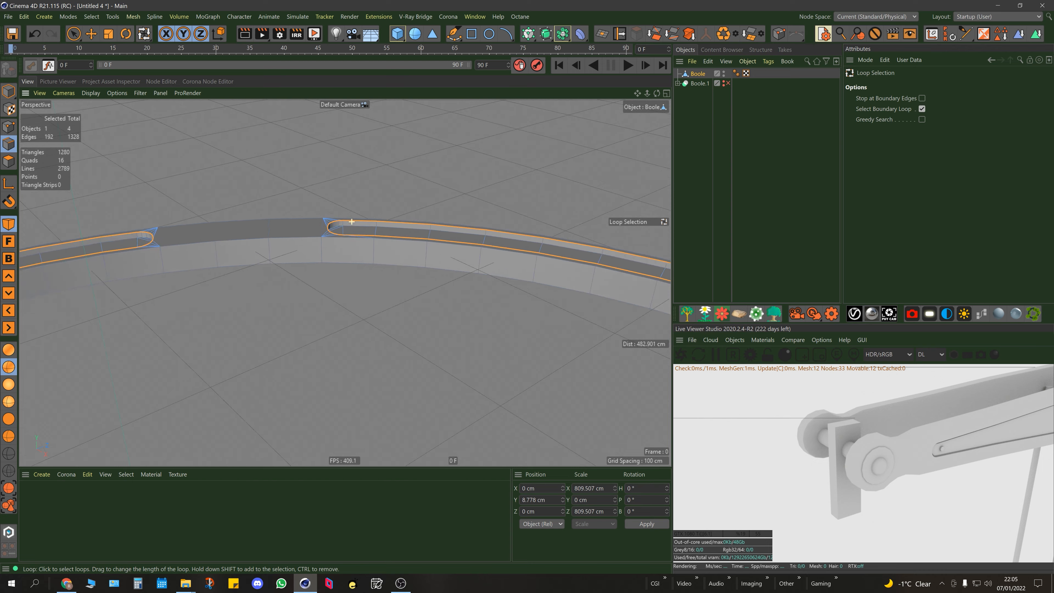
Step: Try to bevel the four selected recess rims and undo the bevel
{"action": "middle_click_drag", "start_coordinate": [348, 220], "coordinate": [334, 143], "text": "alt"}
{"action": "left_click_drag", "start_coordinate": [303, 328], "coordinate": [294, 299], "text": "alt"}
{"action": "middle_click_drag", "start_coordinate": [294, 299], "coordinate": [386, 257], "text": "alt"}
{"action": "scroll", "coordinate": [308, 388], "scroll_direction": "up", "scroll_amount": 3}
{"action": "scroll", "coordinate": [309, 387], "scroll_direction": "up", "scroll_amount": 3}
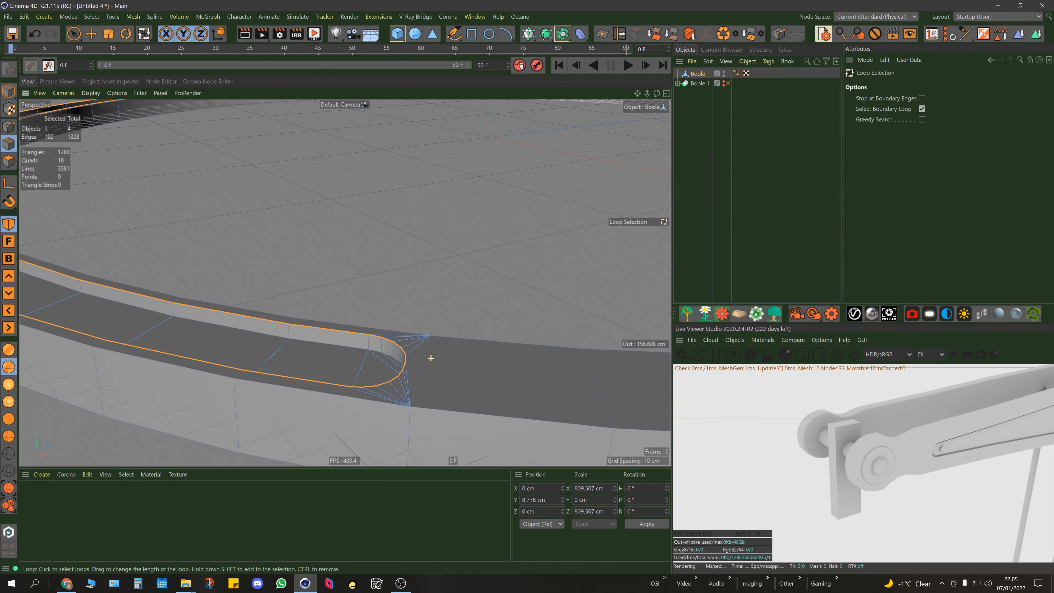
{"action": "mouse_move", "coordinate": [428, 358]}
{"action": "left_mouse_down", "text": "alt"}
{"action": "mouse_move", "coordinate": [404, 367]}
{"action": "mouse_move", "coordinate": [425, 358]}
{"action": "left_mouse_up", "text": "alt"}
{"action": "key", "text": "m"}
{"action": "key", "text": "s"}
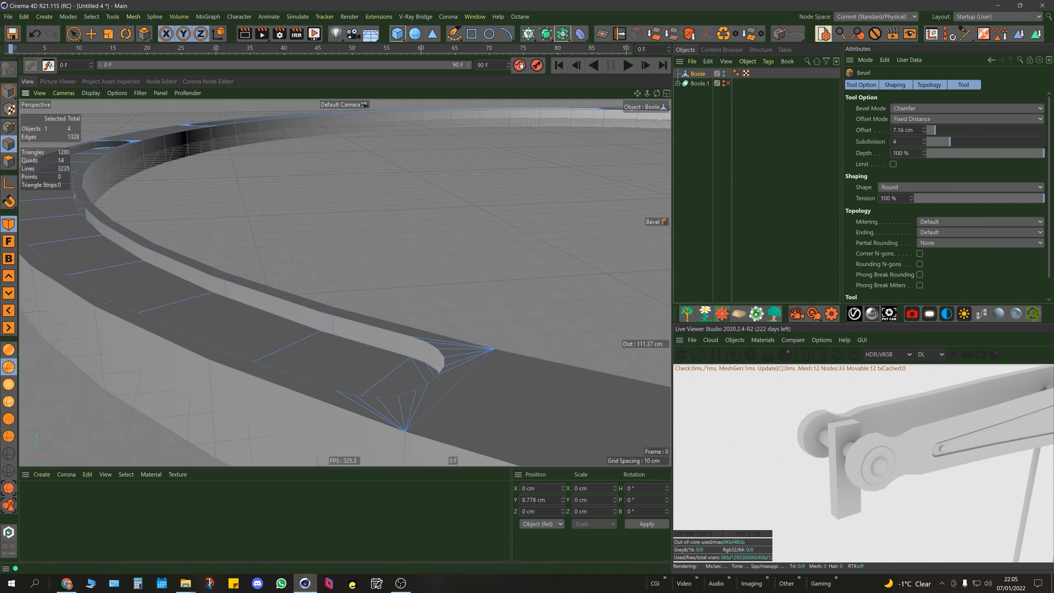
{"action": "key", "text": "ctrl+z"}
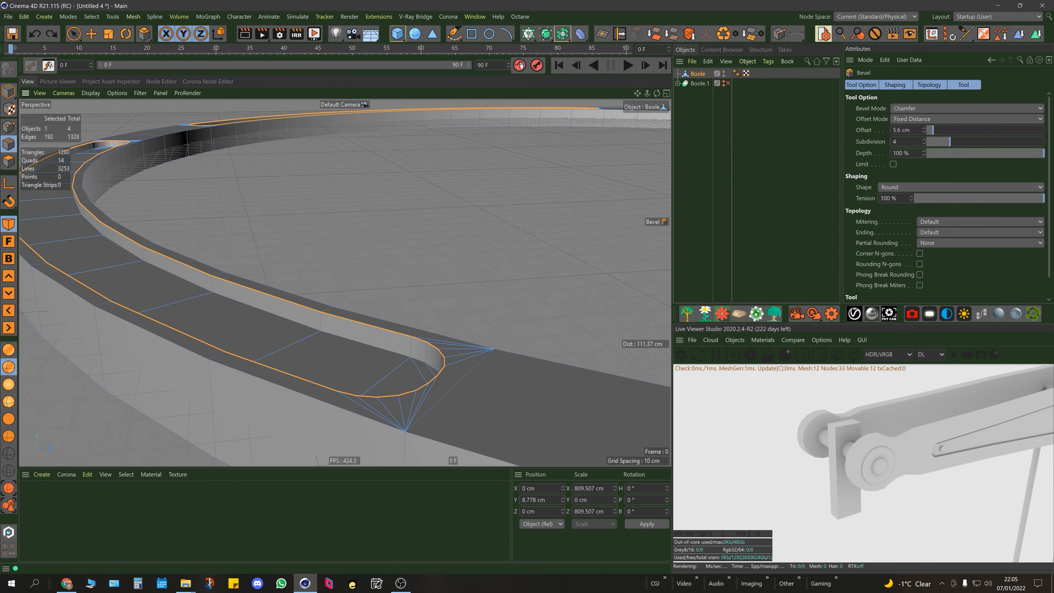
Step: Return to object level and run Optimize on the merged ring object
{"action": "left_click", "coordinate": [8, 91]}
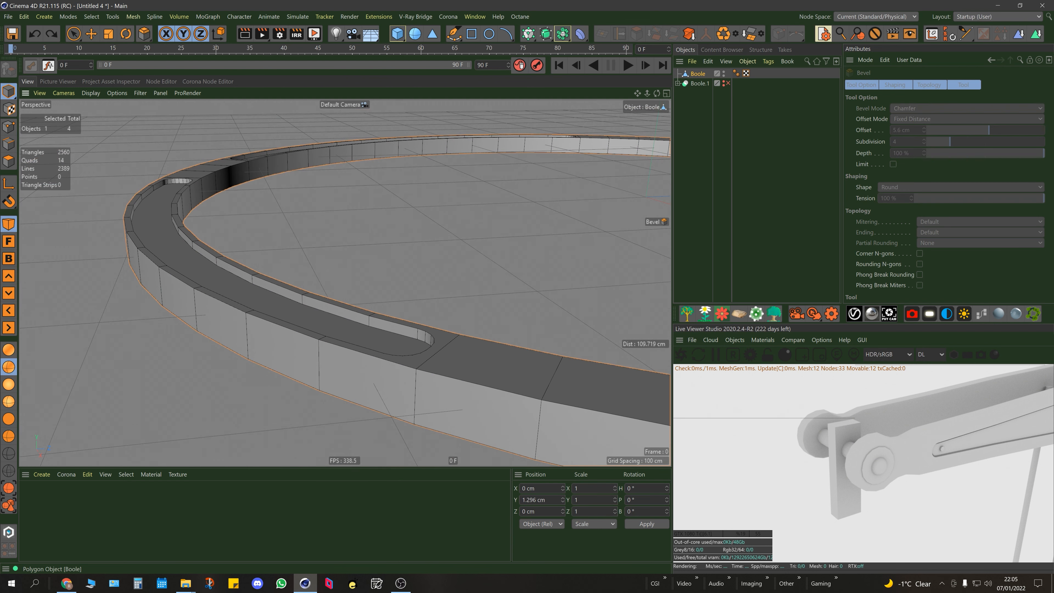
{"action": "left_click", "coordinate": [697, 73]}
{"action": "key", "text": "shift+c"}
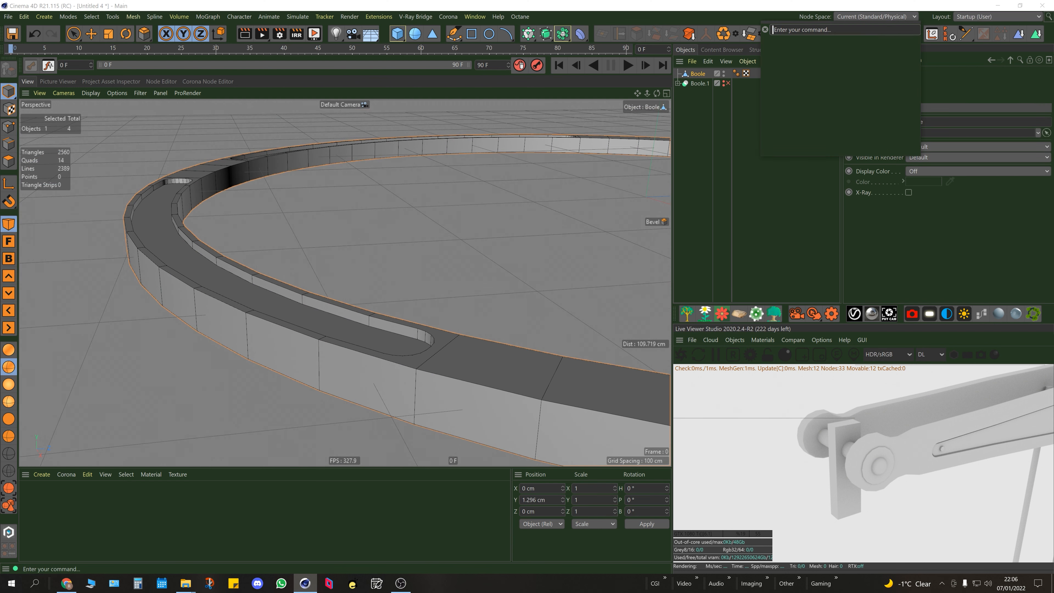
{"action": "type", "text": "optim"}
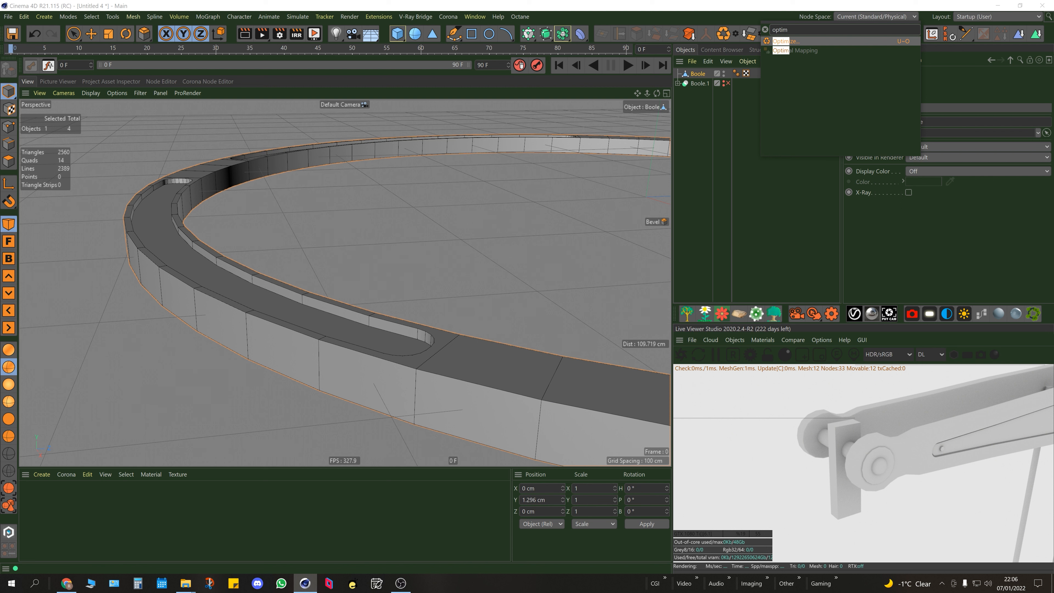
{"action": "key", "text": "Return"}
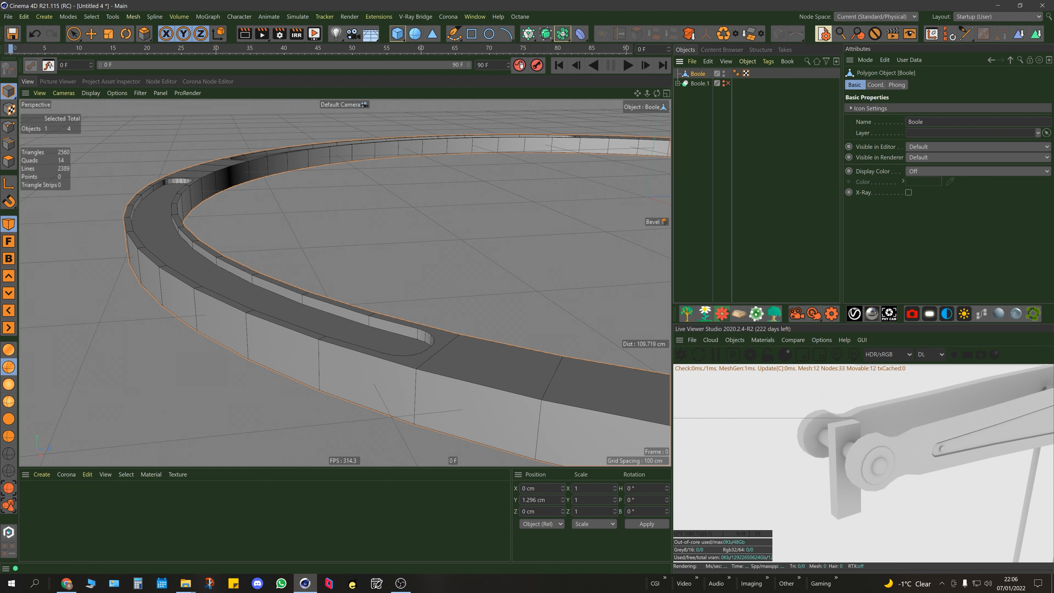
Step: Bevel the selected recess rim edges with an offset of about 1.37 cm and 4 subdivisions
{"action": "left_click", "coordinate": [9, 144]}
{"action": "key", "text": "m"}
{"action": "key", "text": "s"}
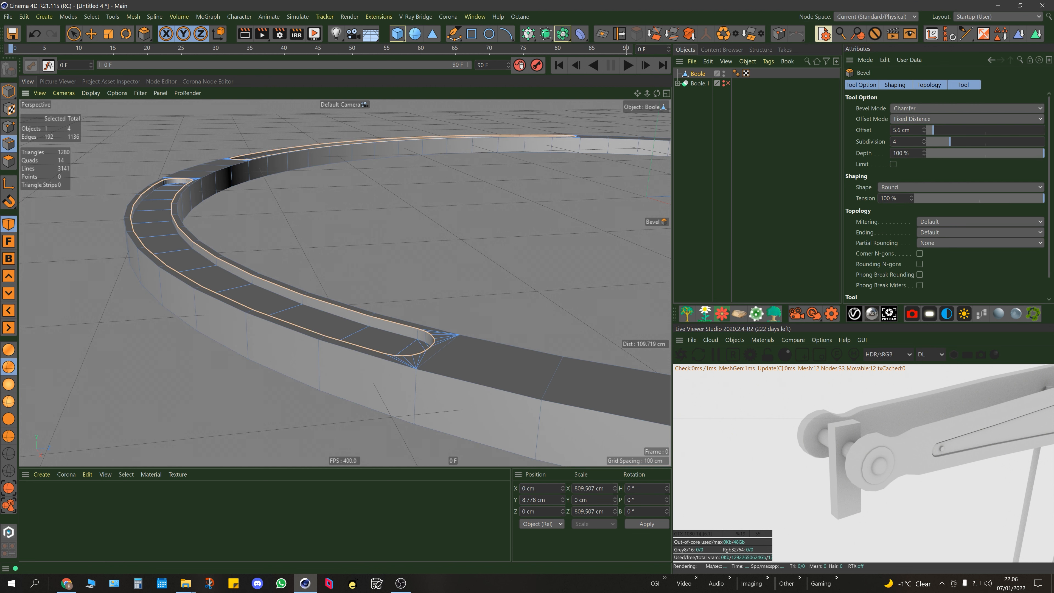
{"action": "left_click_drag", "start_coordinate": [344, 266], "coordinate": [347, 266]}
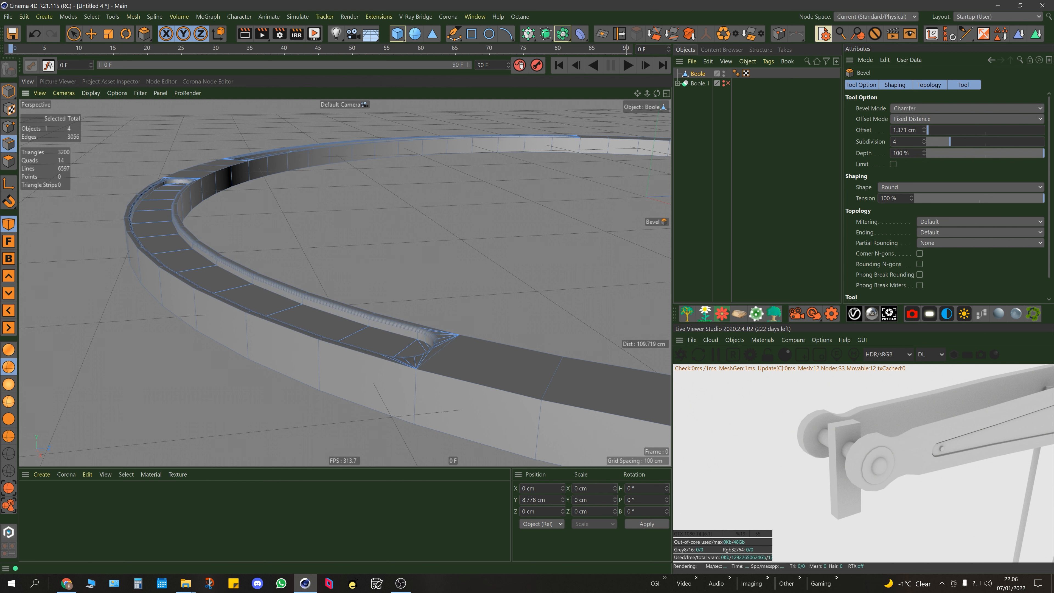
Step: Examine the bevelled recess rims and their rounded ends around the ring
{"action": "left_click_drag", "start_coordinate": [422, 363], "coordinate": [394, 391], "text": "alt"}
{"action": "middle_click_drag", "start_coordinate": [394, 390], "coordinate": [394, 456], "text": "alt"}
{"action": "left_click_drag", "start_coordinate": [395, 363], "coordinate": [353, 370], "text": "alt"}
{"action": "middle_click_drag", "start_coordinate": [390, 166], "coordinate": [359, 241], "text": "alt"}
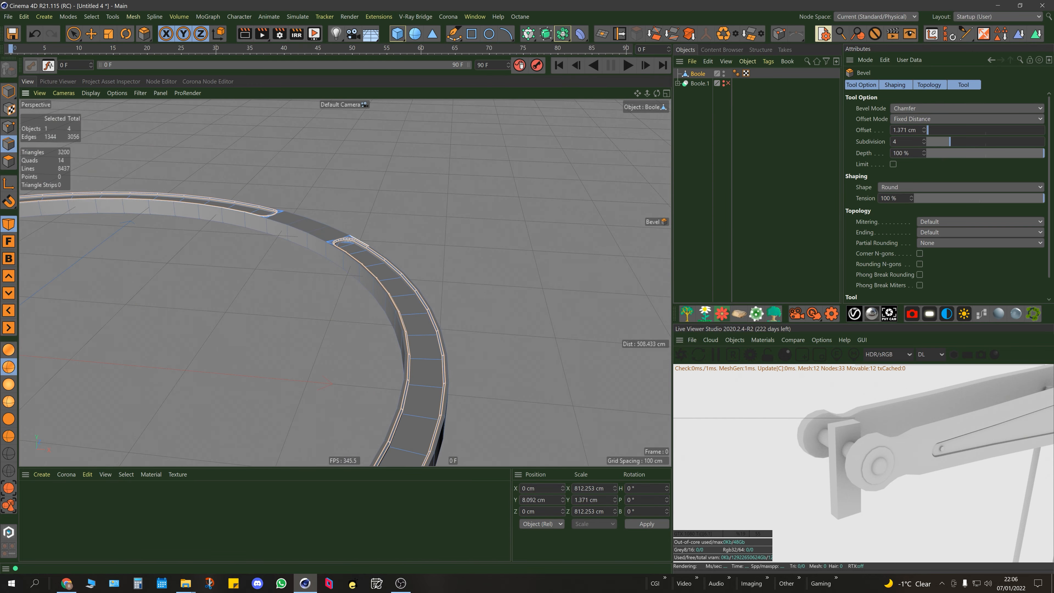
{"action": "left_click_drag", "start_coordinate": [356, 250], "coordinate": [373, 307], "text": "alt"}
{"action": "scroll", "coordinate": [510, 226], "scroll_direction": "up", "scroll_amount": 5}
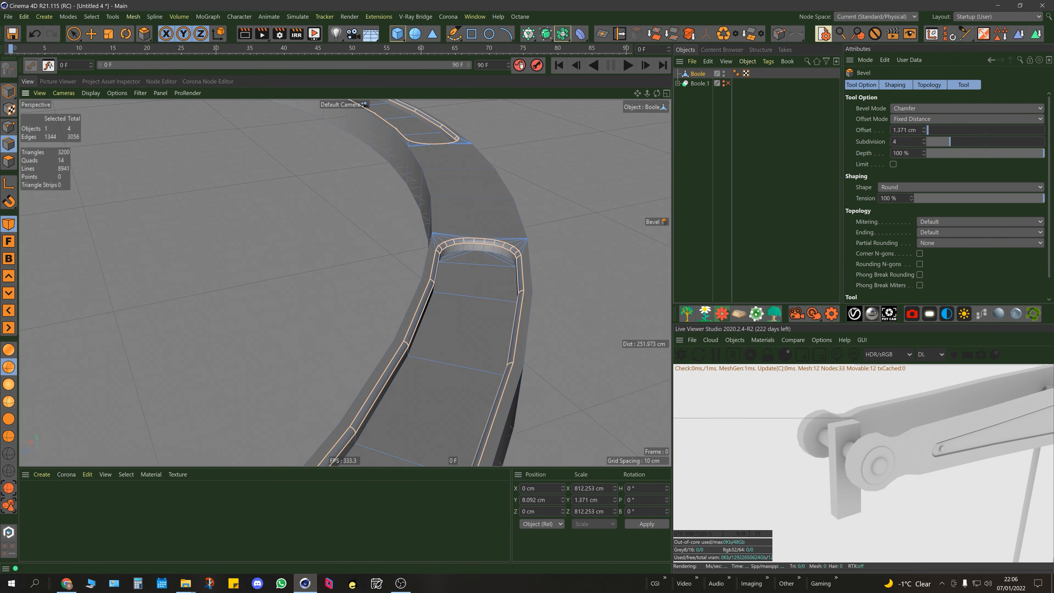
{"action": "left_click_drag", "start_coordinate": [512, 220], "coordinate": [420, 211], "text": "alt"}
{"action": "left_click", "coordinate": [349, 316]}
Step: Return to model mode and check the whole bevelled ring in the Octane live render
{"action": "left_click", "coordinate": [9, 92]}
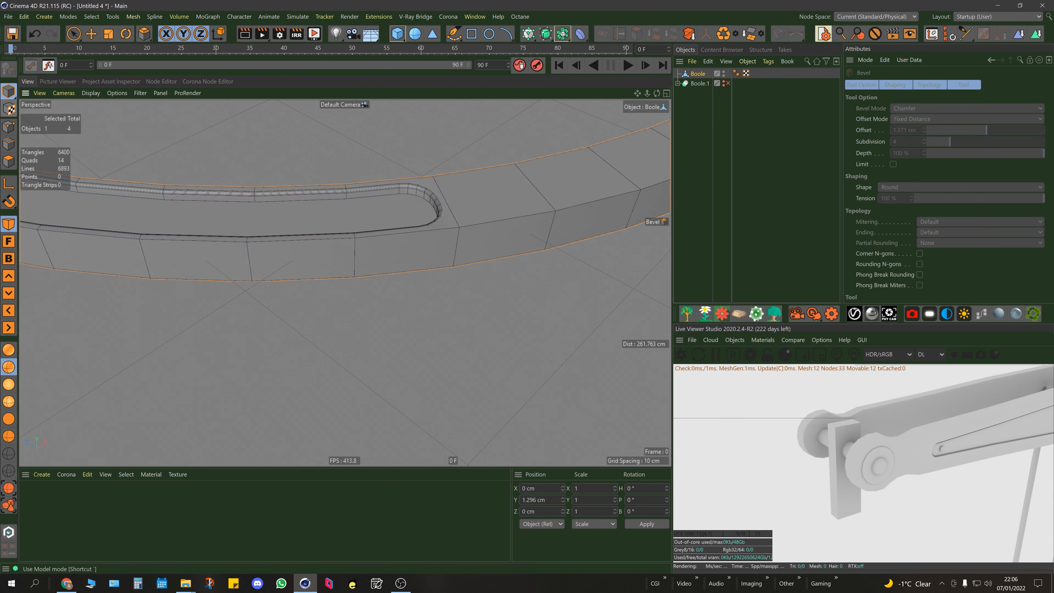
{"action": "scroll", "coordinate": [346, 282], "scroll_direction": "down", "scroll_amount": 4}
{"action": "left_click_drag", "start_coordinate": [346, 282], "coordinate": [373, 303], "text": "alt"}
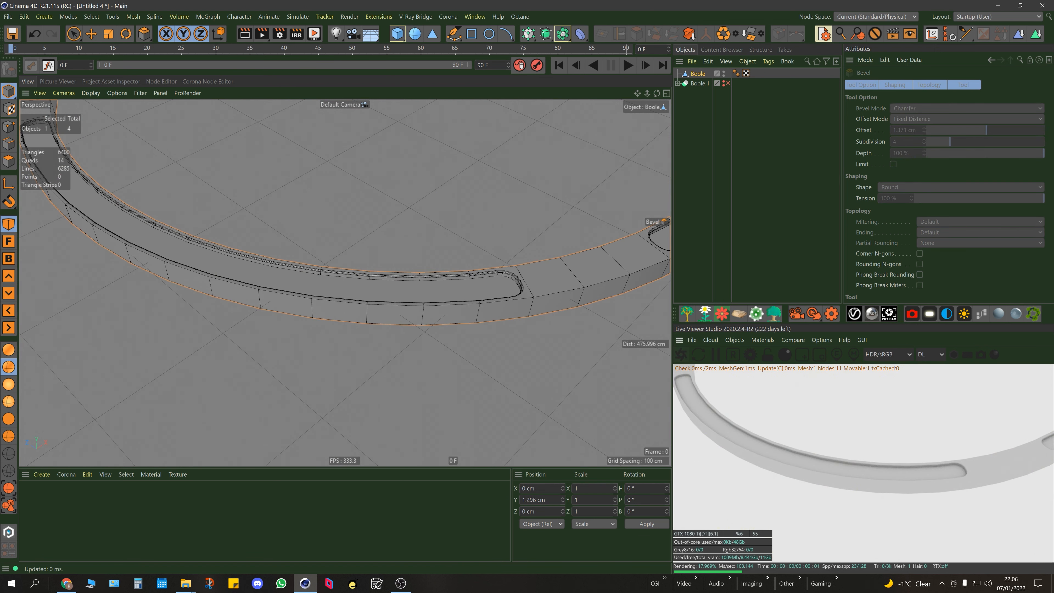
{"action": "scroll", "coordinate": [346, 282], "scroll_direction": "down", "scroll_amount": 6}
{"action": "left_click_drag", "start_coordinate": [345, 283], "coordinate": [353, 299], "text": "alt"}
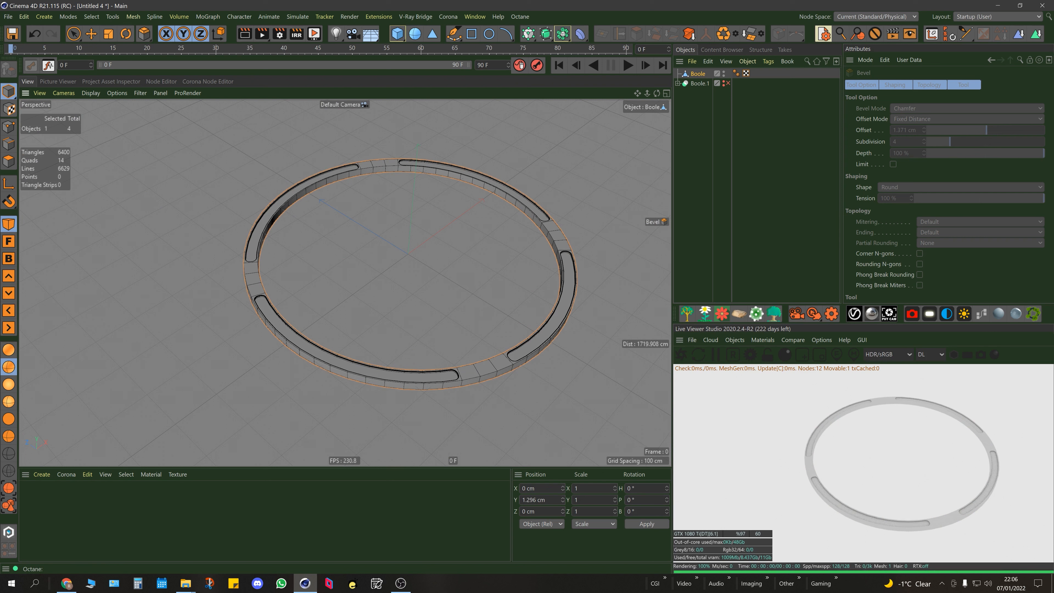
{"action": "left_click", "coordinate": [733, 354]}
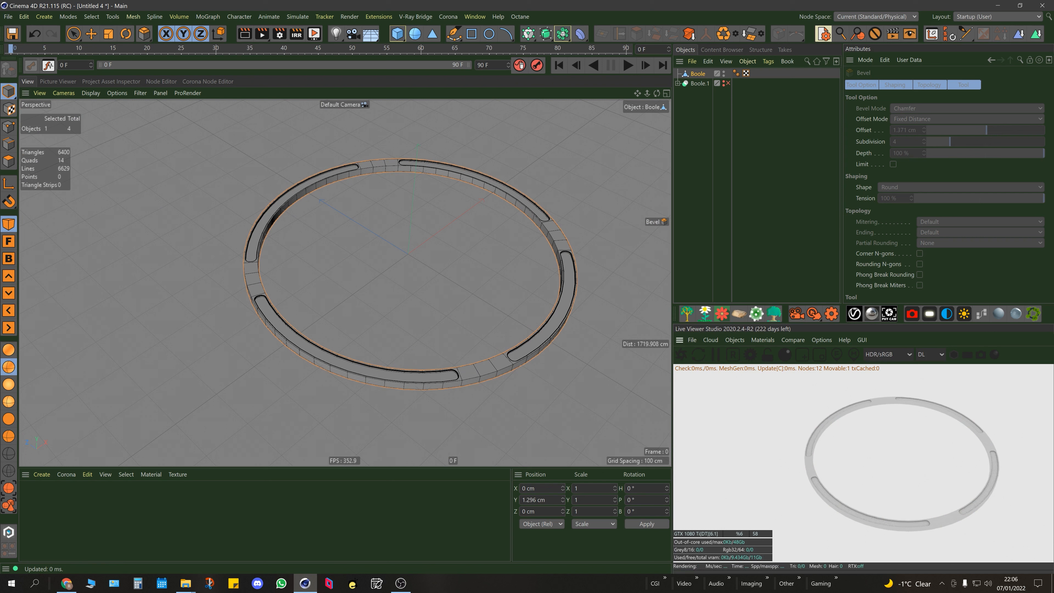
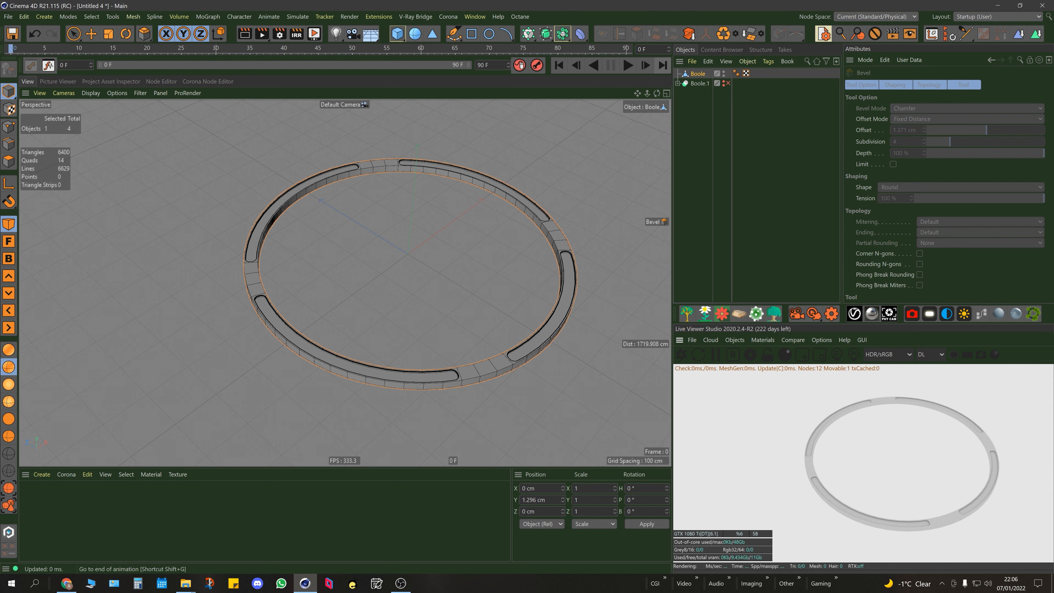
Step: Rotate the merged ring to a pitch of 90° so that it stands upright
{"action": "left_click", "coordinate": [698, 74]}
{"action": "left_click", "coordinate": [74, 33]}
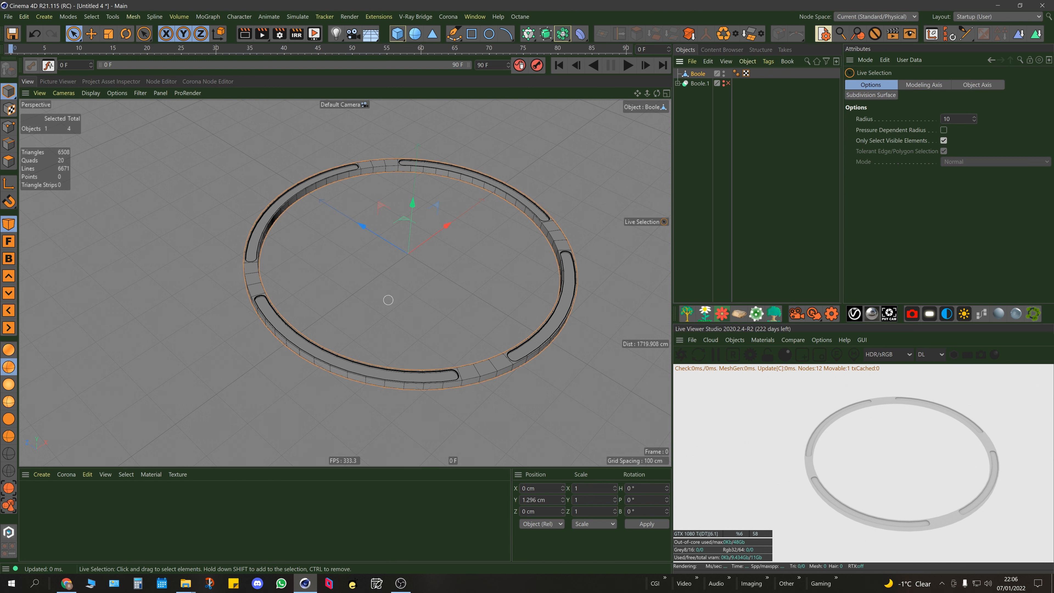
{"action": "left_click_drag", "start_coordinate": [398, 266], "coordinate": [399, 317], "text": "alt"}
{"action": "key", "text": "r"}
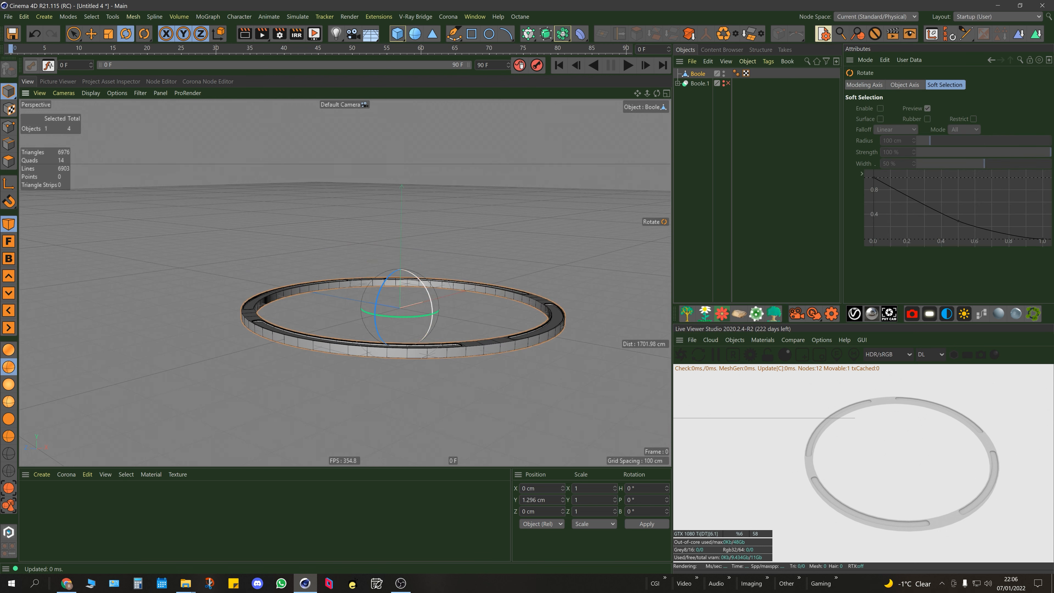
{"action": "left_click_drag", "start_coordinate": [417, 276], "coordinate": [445, 346]}
{"action": "left_click_drag", "start_coordinate": [345, 283], "coordinate": [539, 353], "text": "alt"}
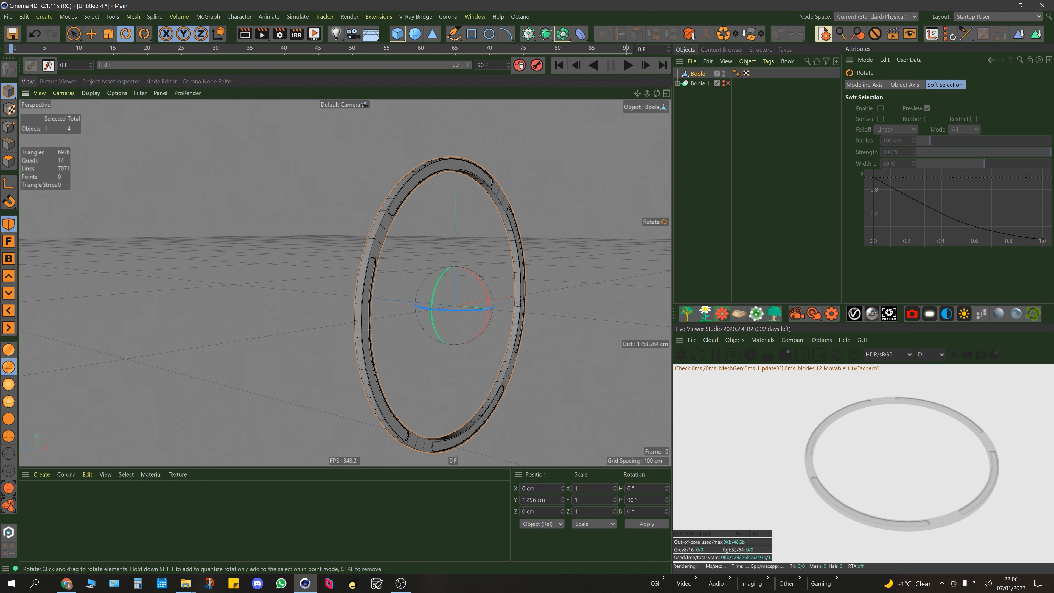
{"action": "key", "text": "e"}
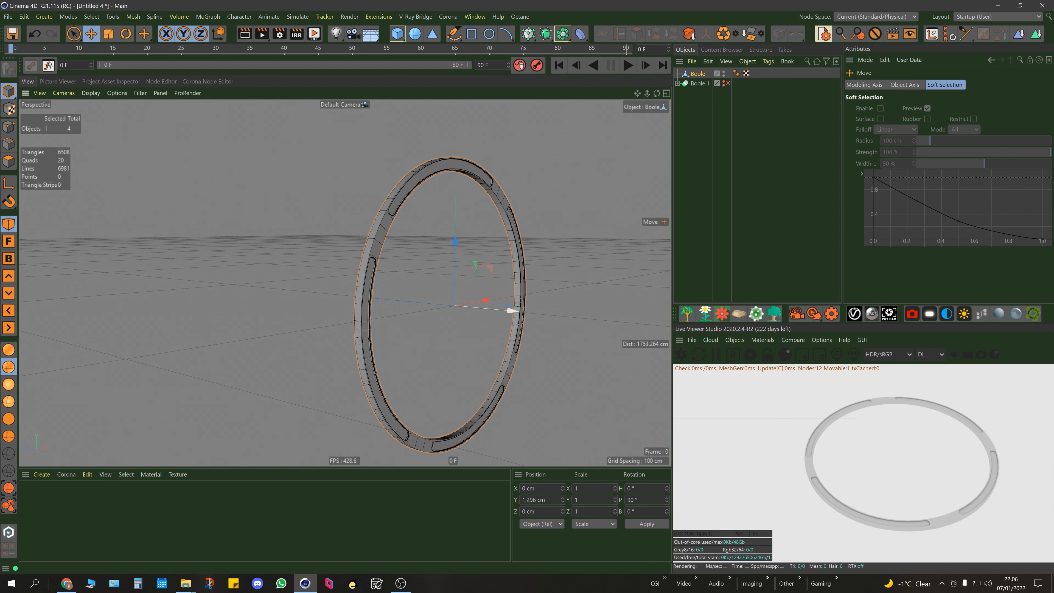
Step: Add two close loop cuts across the ring section between two neighbouring upper recesses, at offsets of about 44.36% and 92.65%
{"action": "left_click_drag", "start_coordinate": [500, 199], "coordinate": [355, 217], "text": "alt"}
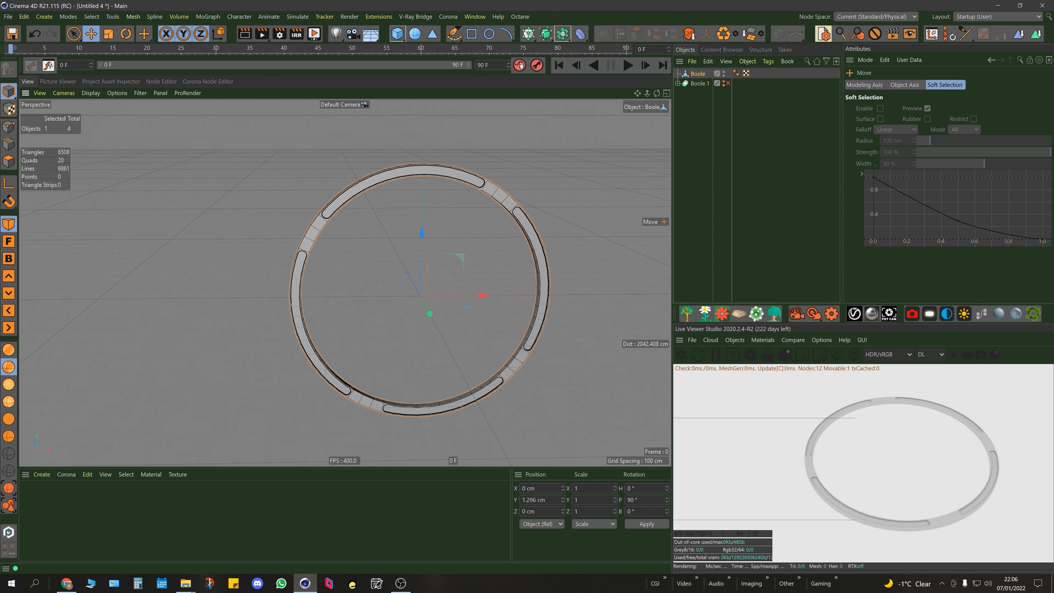
{"action": "scroll", "coordinate": [345, 282], "scroll_direction": "up", "scroll_amount": 10}
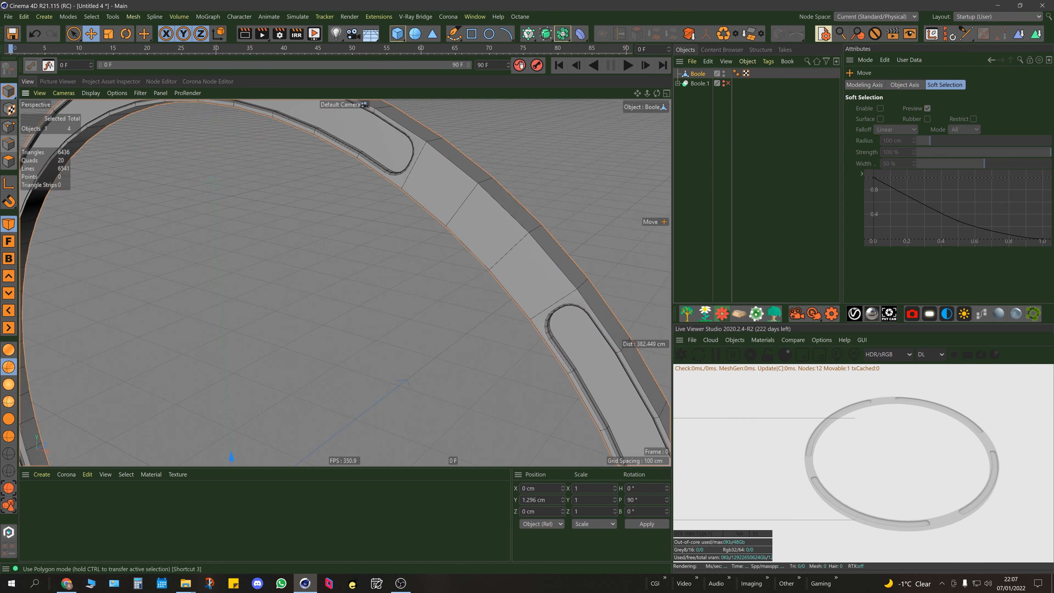
{"action": "left_click", "coordinate": [8, 161]}
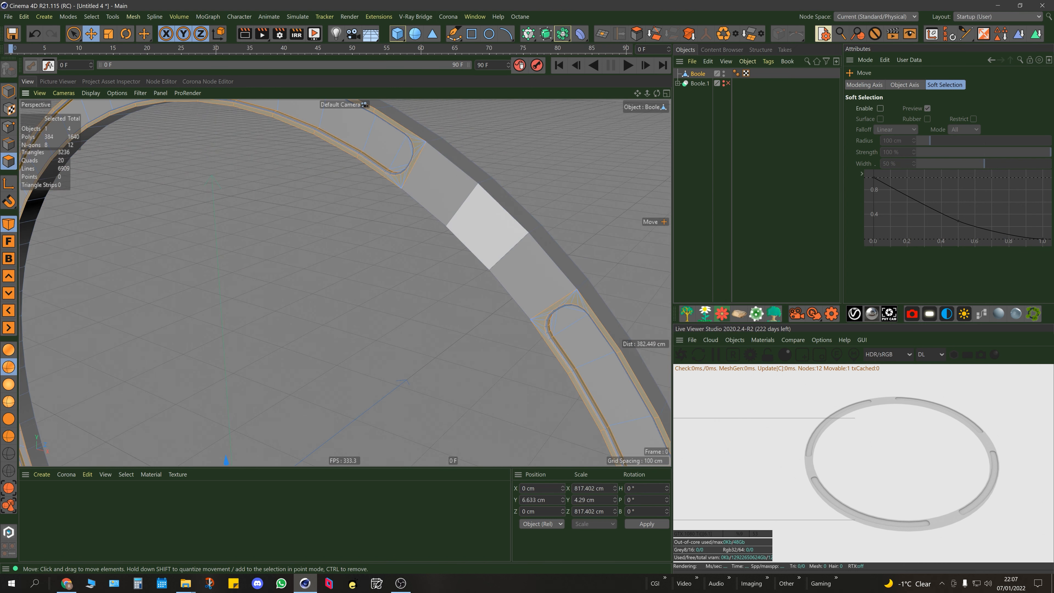
{"action": "scroll", "coordinate": [496, 208], "scroll_direction": "up", "scroll_amount": 1}
{"action": "left_click_drag", "start_coordinate": [495, 204], "coordinate": [506, 220], "text": "alt"}
{"action": "key", "text": "k"}
{"action": "key", "text": "l"}
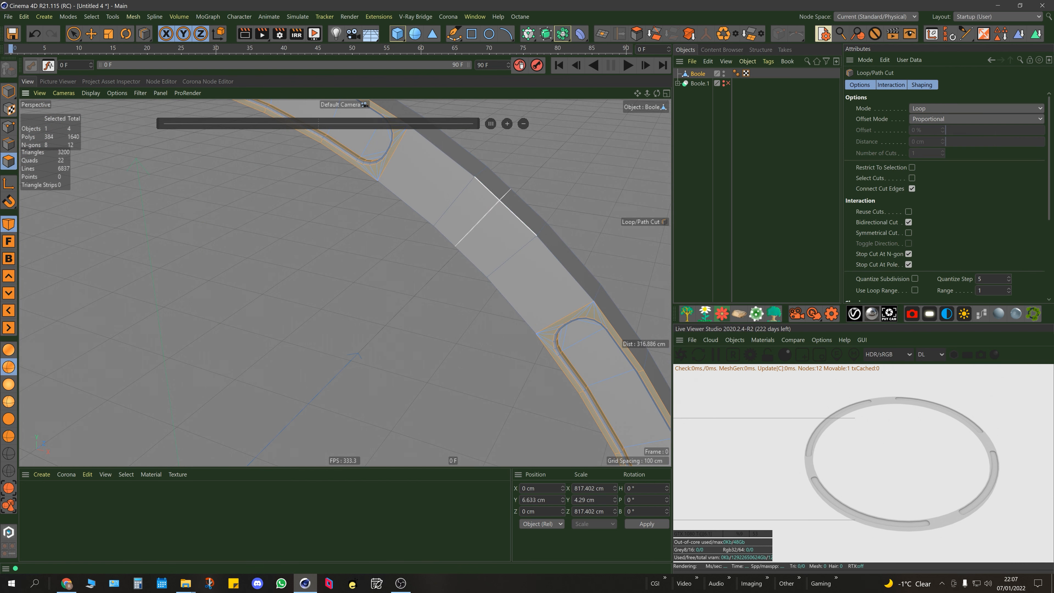
{"action": "scroll", "coordinate": [506, 208], "scroll_direction": "up", "scroll_amount": 4}
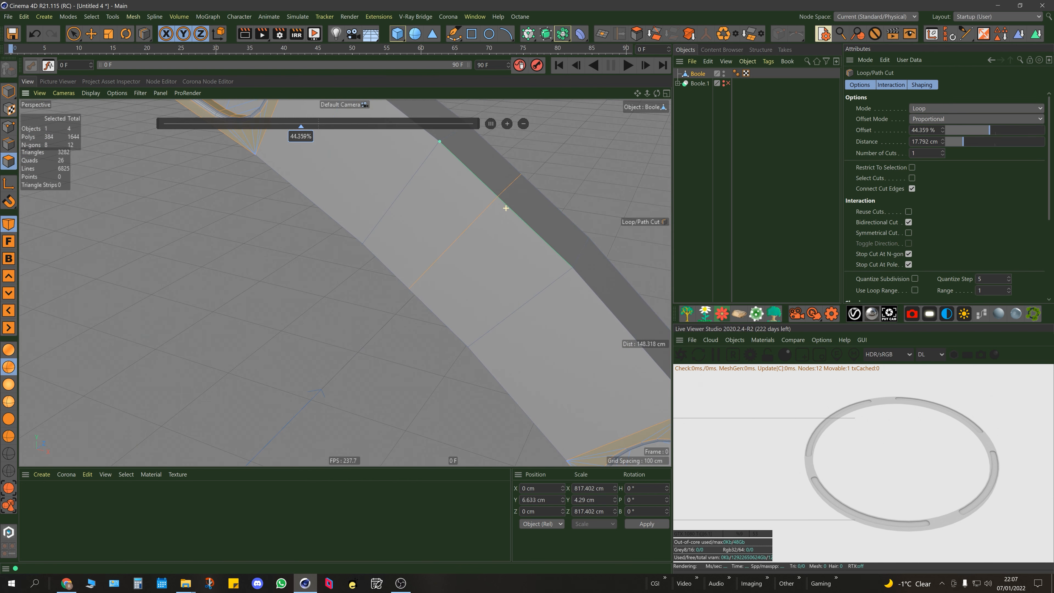
{"action": "scroll", "coordinate": [506, 204], "scroll_direction": "up", "scroll_amount": 5}
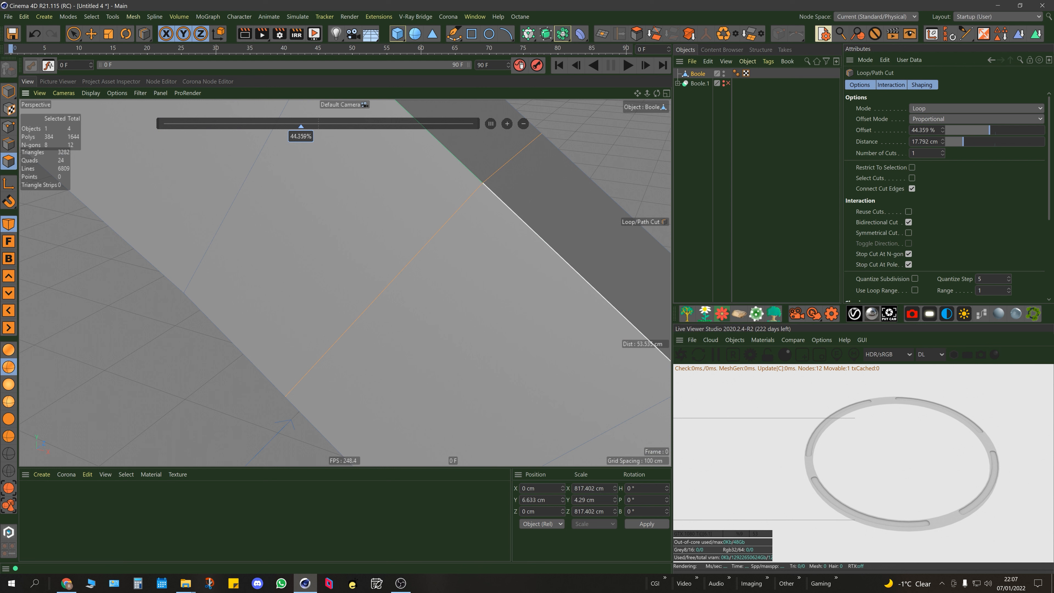
{"action": "left_click", "coordinate": [500, 197]}
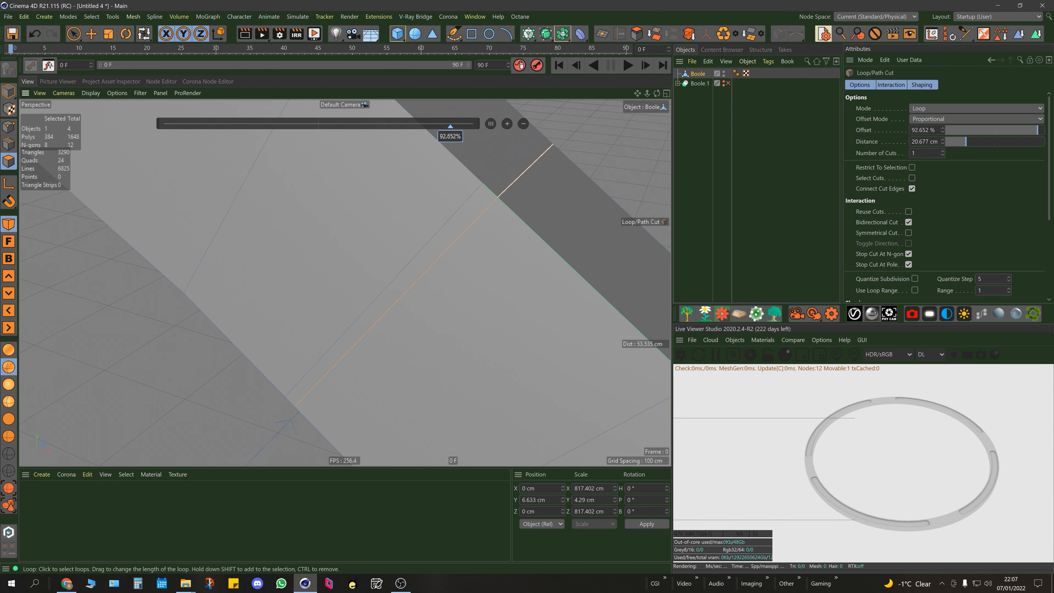
Step: Add two close loop cuts across the lower-right ring section between neighbouring recesses, at offsets of about 57.05% and 93.65%
{"action": "key", "text": "space"}
{"action": "scroll", "coordinate": [501, 205], "scroll_direction": "down", "scroll_amount": 10}
{"action": "middle_click_drag", "start_coordinate": [501, 205], "coordinate": [398, 100], "text": "alt"}
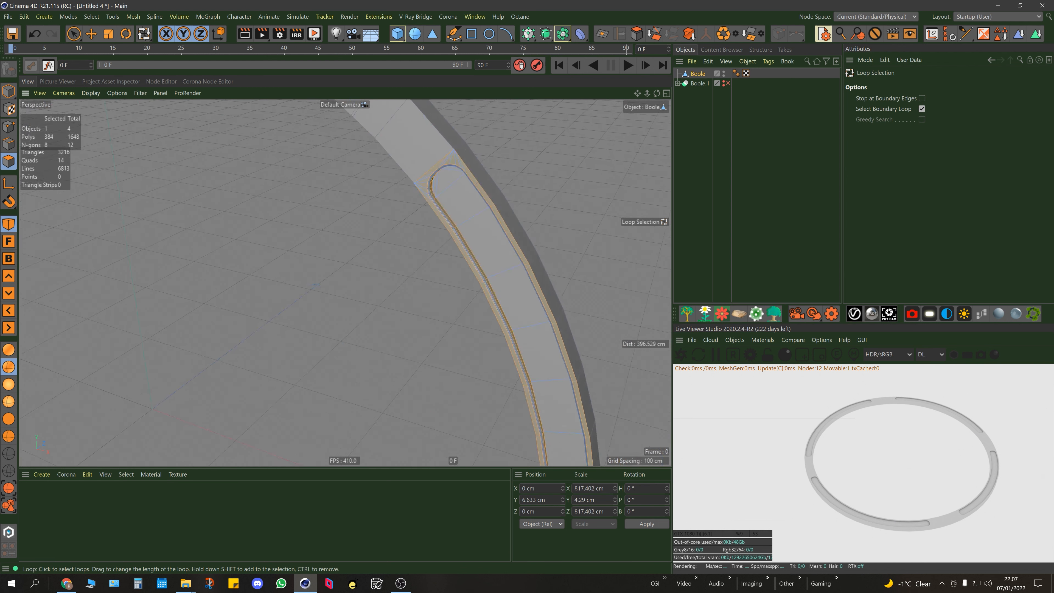
{"action": "scroll", "coordinate": [345, 310], "scroll_direction": "down", "scroll_amount": 6}
{"action": "middle_click_drag", "start_coordinate": [346, 309], "coordinate": [328, 191], "text": "alt"}
{"action": "scroll", "coordinate": [454, 261], "scroll_direction": "up", "scroll_amount": 5}
{"action": "left_click_drag", "start_coordinate": [454, 261], "coordinate": [403, 298], "text": "alt"}
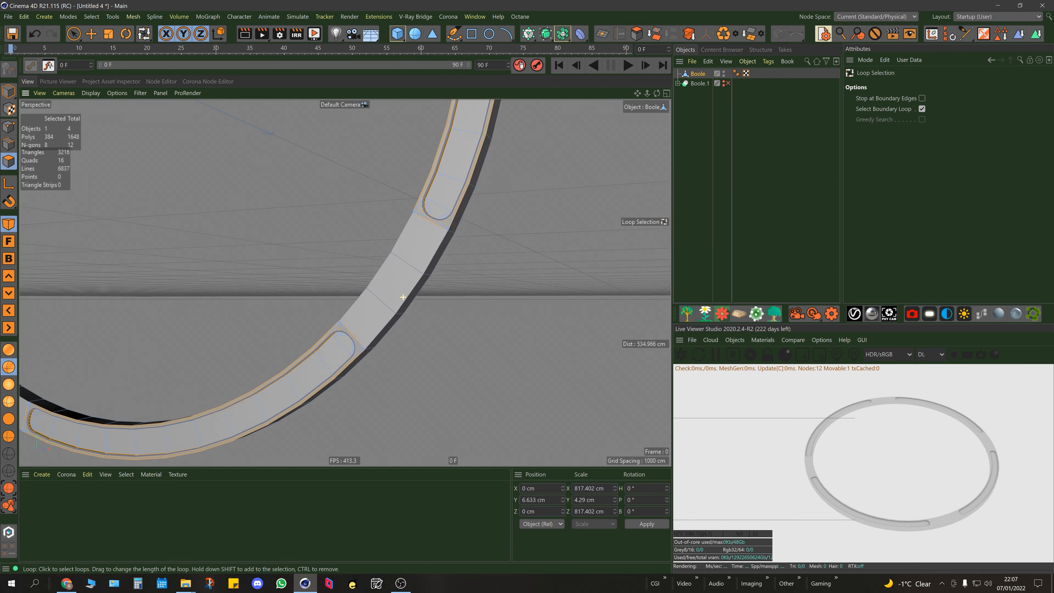
{"action": "scroll", "coordinate": [403, 297], "scroll_direction": "up", "scroll_amount": 4}
{"action": "key", "text": "space"}
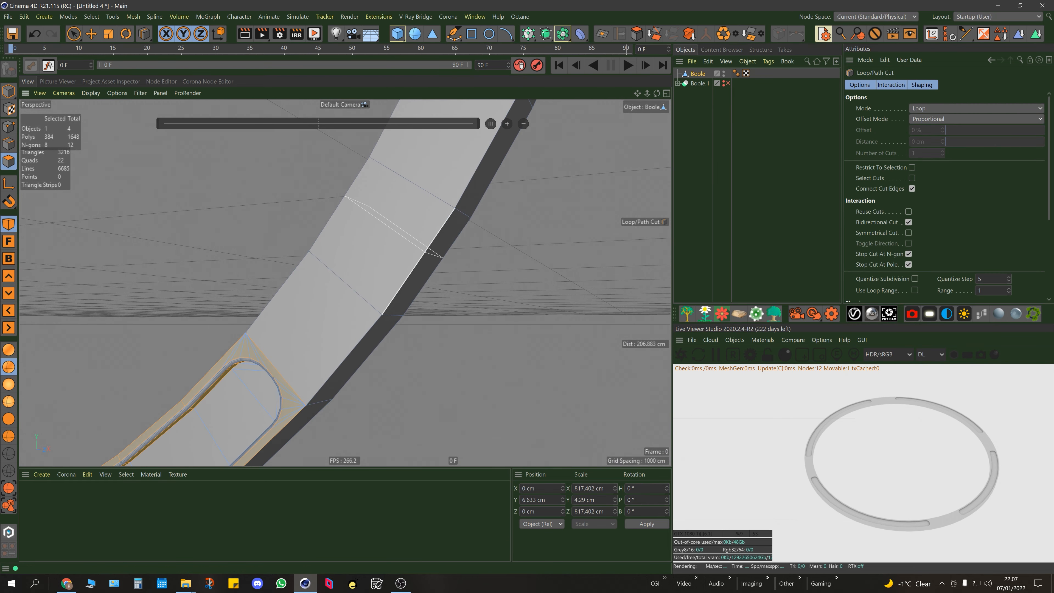
{"action": "left_click", "coordinate": [424, 254]}
{"action": "scroll", "coordinate": [423, 254], "scroll_direction": "up", "scroll_amount": 5}
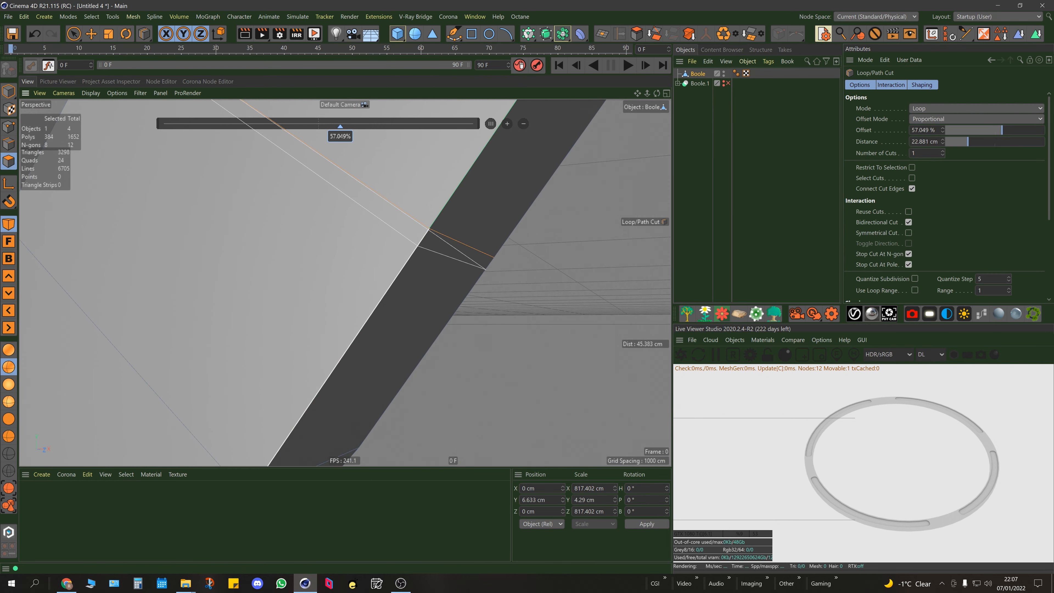
{"action": "scroll", "coordinate": [423, 254], "scroll_direction": "down", "scroll_amount": 10}
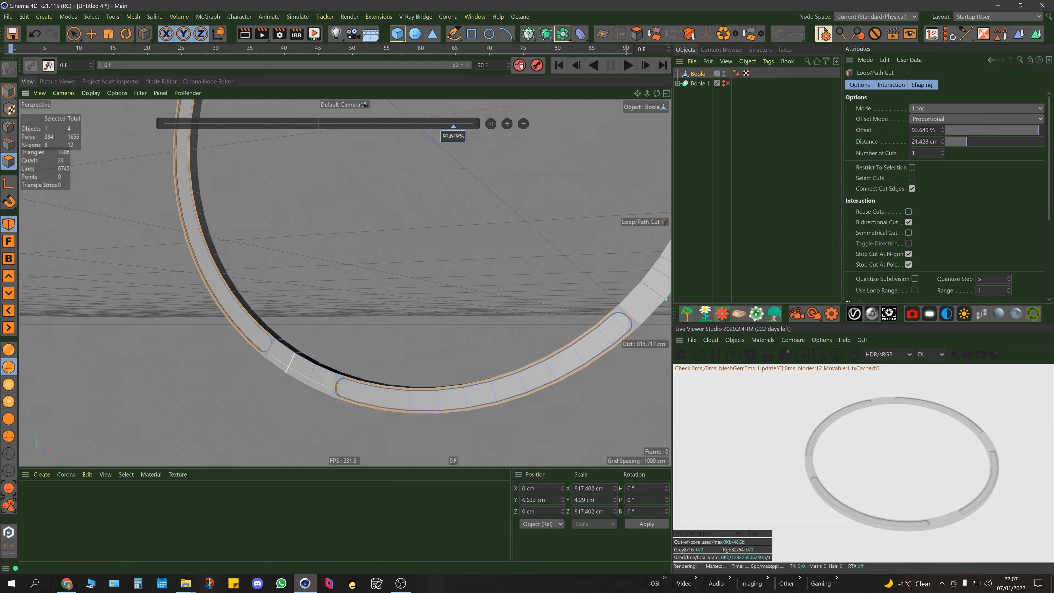
Step: Add two close loop cuts across the lower-left ring section between recesses, the second at an offset of about 4.65%
{"action": "scroll", "coordinate": [423, 254], "scroll_direction": "up", "scroll_amount": 8}
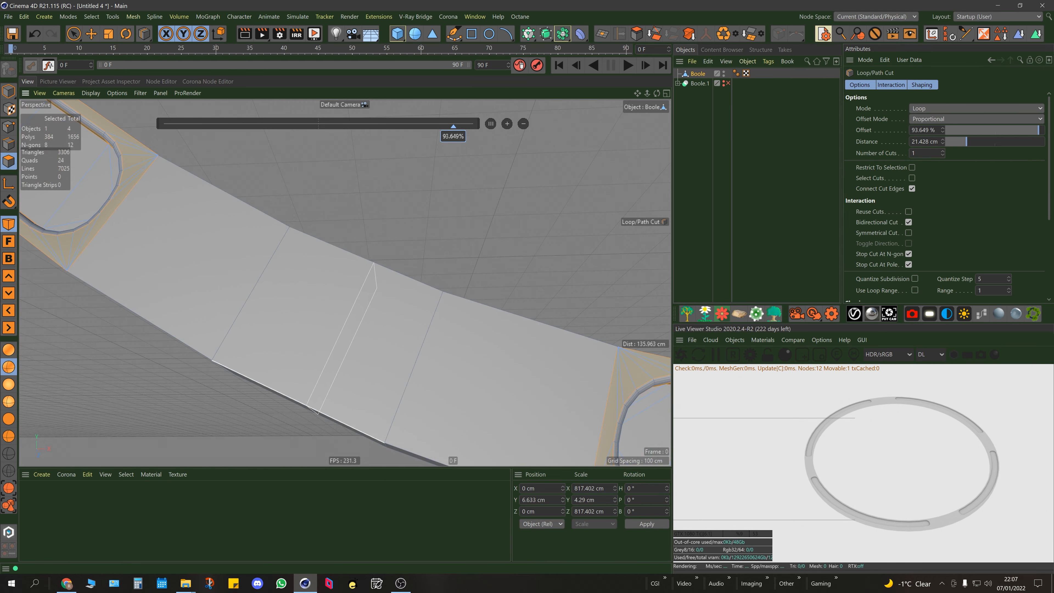
{"action": "scroll", "coordinate": [299, 402], "scroll_direction": "up", "scroll_amount": 4}
{"action": "left_click", "coordinate": [314, 406]}
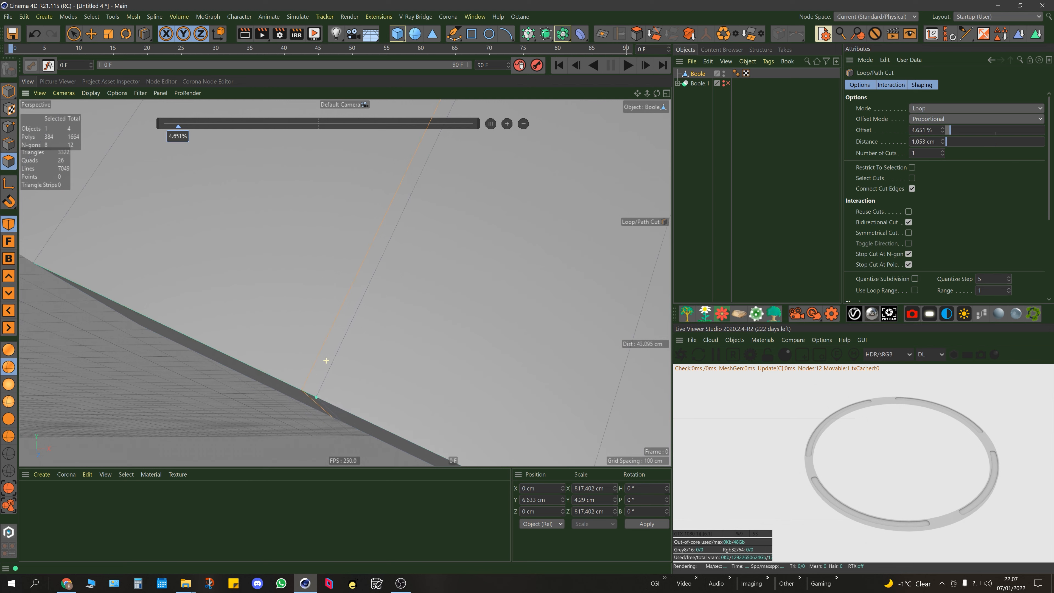
Step: Add two close loop cuts across the upper-left ring section between recesses, at offsets of about 55.16% and 93.80%
{"action": "scroll", "coordinate": [325, 360], "scroll_direction": "down", "scroll_amount": 9}
{"action": "middle_click_drag", "start_coordinate": [158, 181], "coordinate": [374, 416], "text": "alt"}
{"action": "middle_click_drag", "start_coordinate": [358, 121], "coordinate": [353, 359], "text": "alt"}
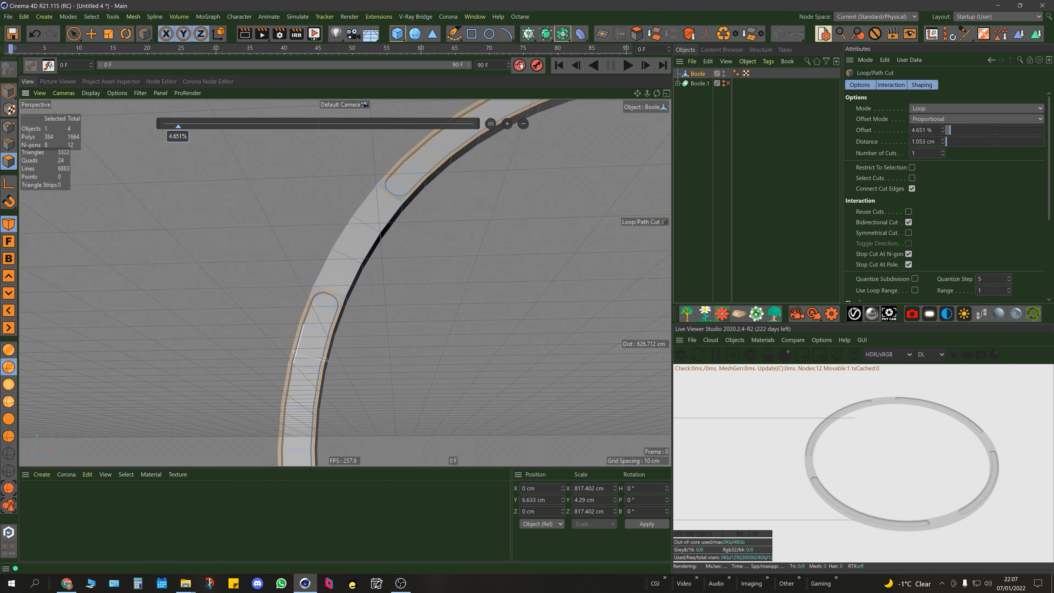
{"action": "scroll", "coordinate": [353, 235], "scroll_direction": "up", "scroll_amount": 4}
{"action": "left_click", "coordinate": [324, 213]}
{"action": "scroll", "coordinate": [324, 217], "scroll_direction": "up", "scroll_amount": 3}
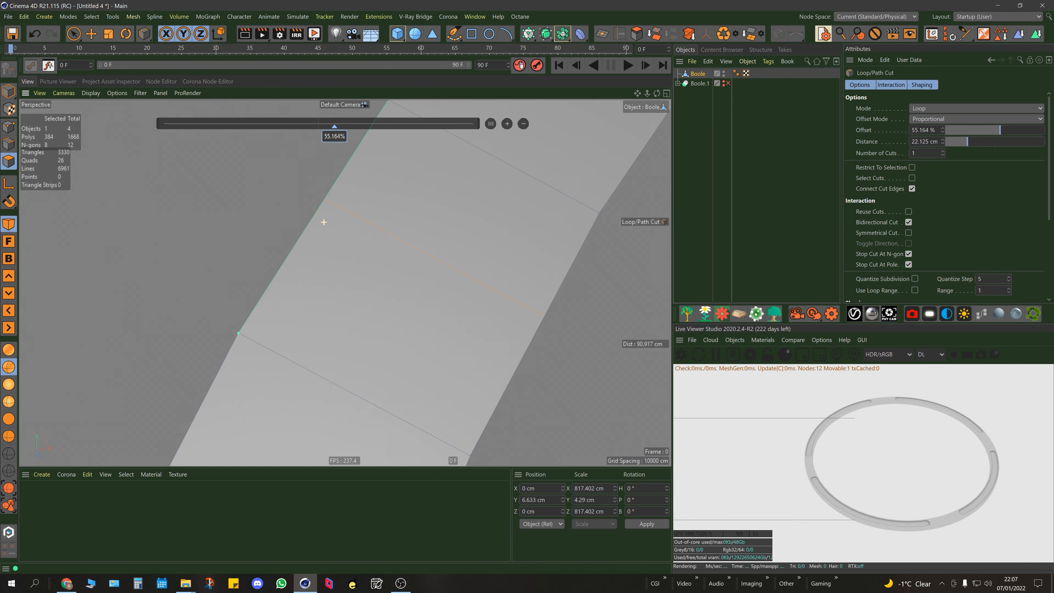
{"action": "scroll", "coordinate": [340, 282], "scroll_direction": "down", "scroll_amount": 6}
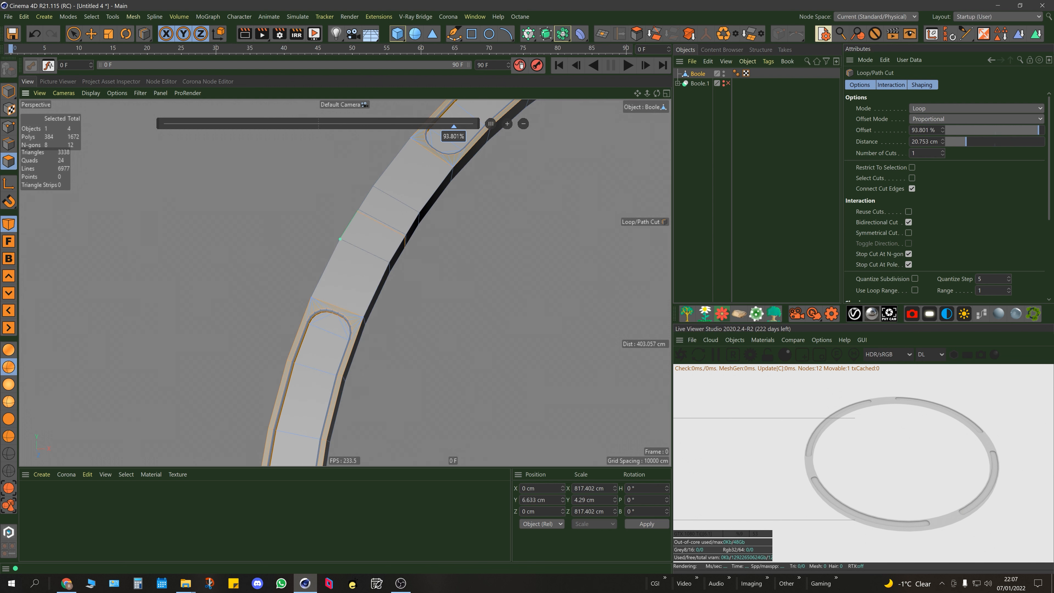
Step: Turn off Select Boundary Loop for Loop Selection and select the narrow polygon loop between the two cuts in the upper-left section
{"action": "key", "text": "u"}
{"action": "key", "text": "l"}
{"action": "scroll", "coordinate": [367, 202], "scroll_direction": "up", "scroll_amount": 6}
{"action": "left_click_drag", "start_coordinate": [354, 230], "coordinate": [290, 266], "text": "alt"}
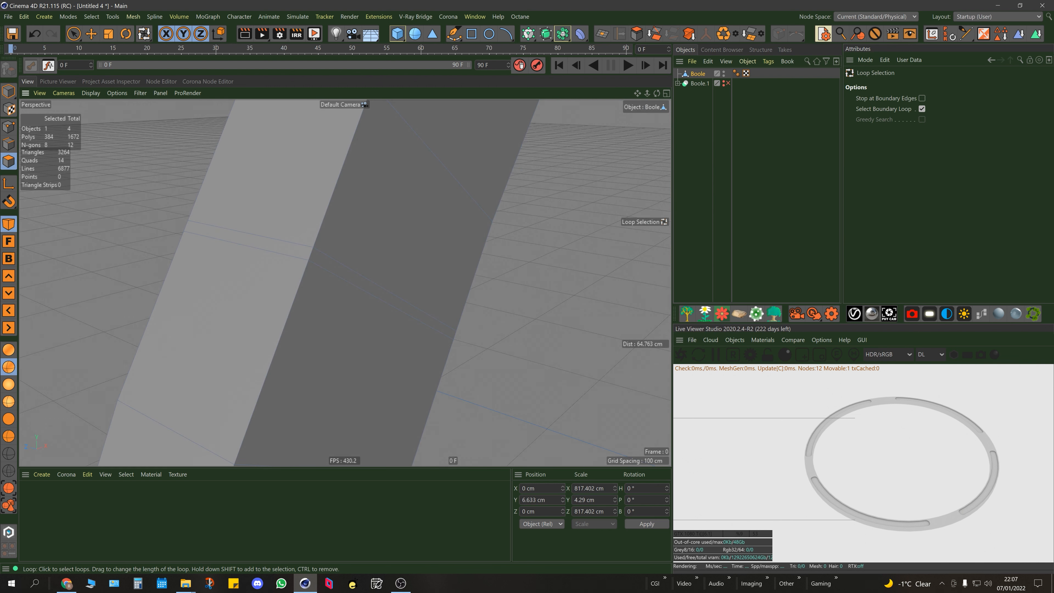
{"action": "left_click", "coordinate": [697, 74]}
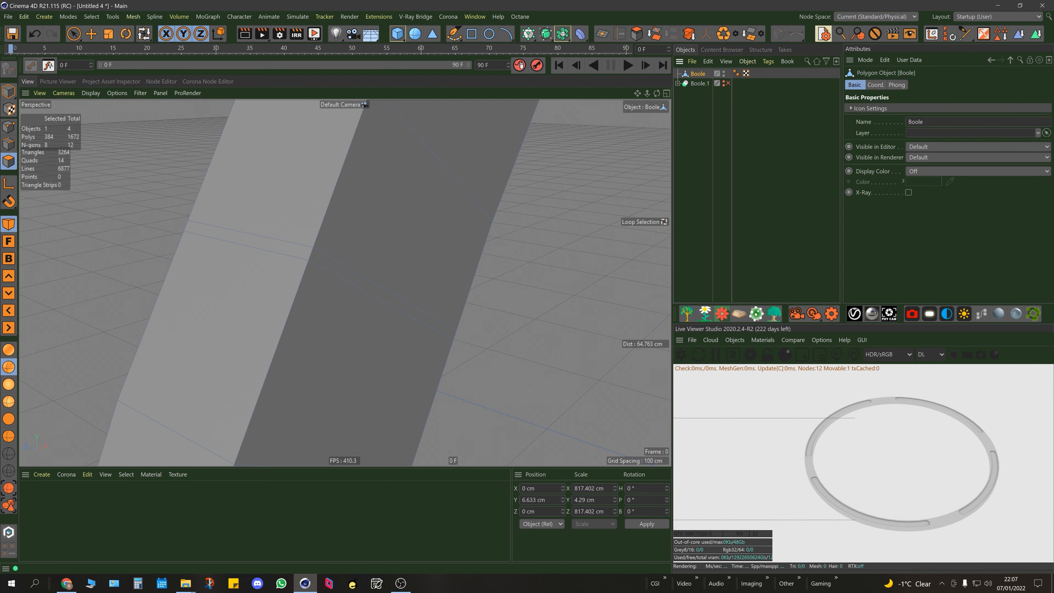
{"action": "key", "text": "space"}
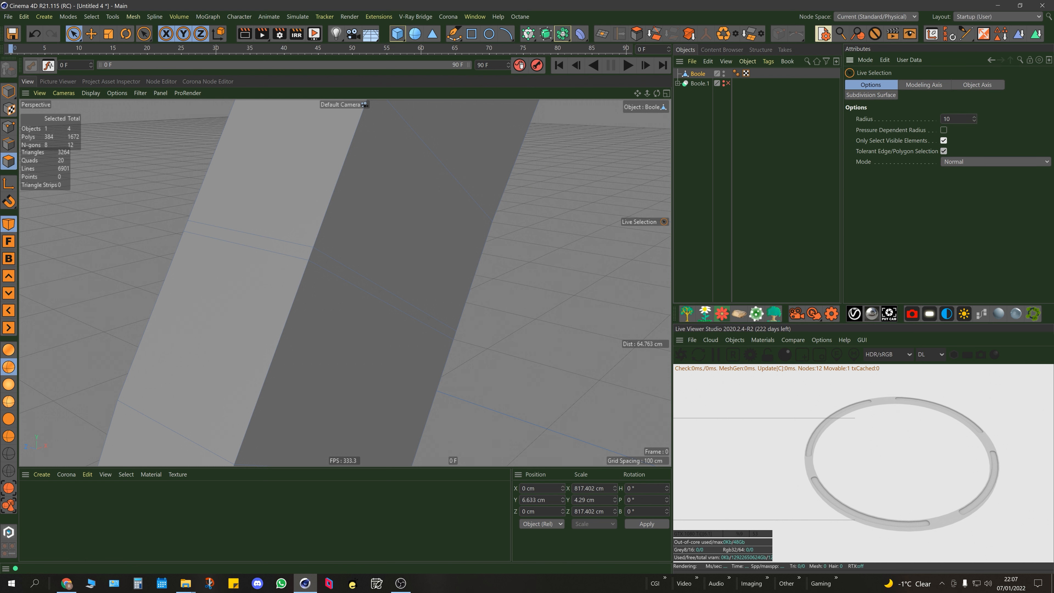
{"action": "key", "text": "space"}
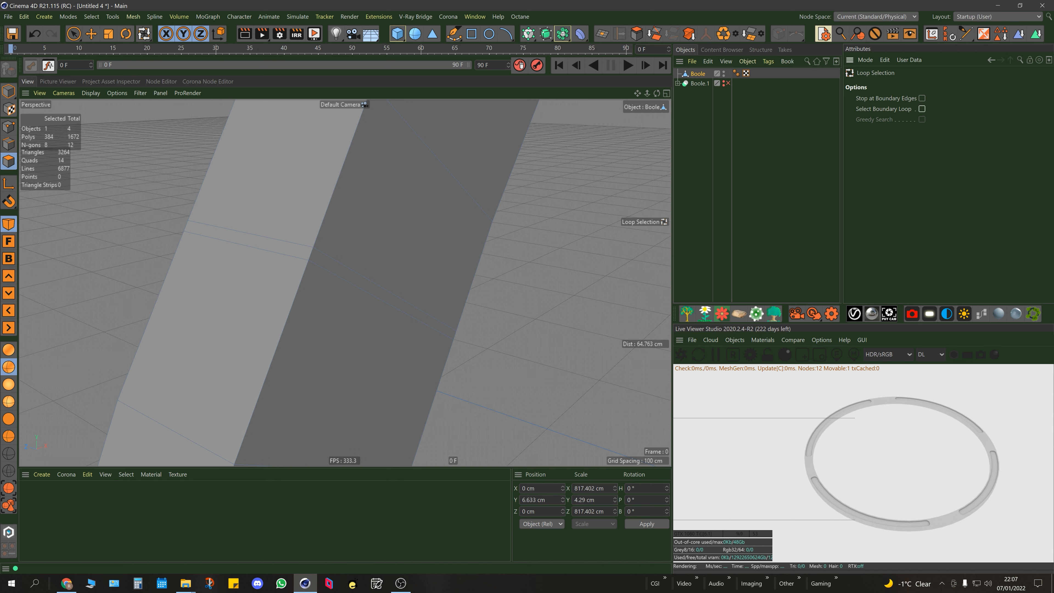
{"action": "left_click", "coordinate": [312, 257]}
Step: Add the narrow polygon loops between the paired cuts in the other three ring sections to the selection
{"action": "scroll", "coordinate": [312, 263], "scroll_direction": "down", "scroll_amount": 8}
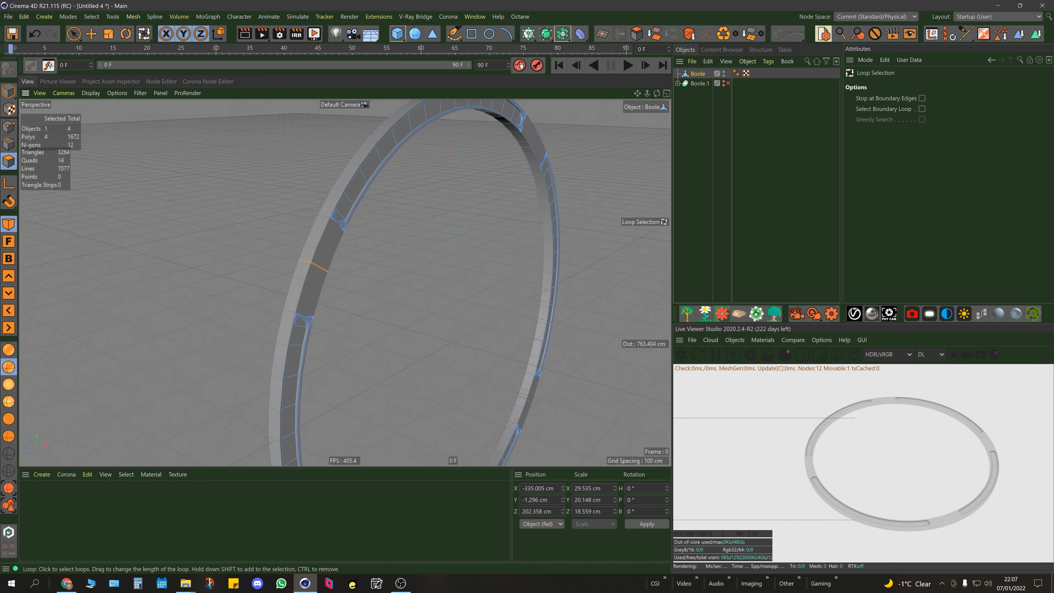
{"action": "left_click_drag", "start_coordinate": [313, 263], "coordinate": [178, 233], "text": "alt"}
{"action": "scroll", "coordinate": [478, 196], "scroll_direction": "up", "scroll_amount": 9}
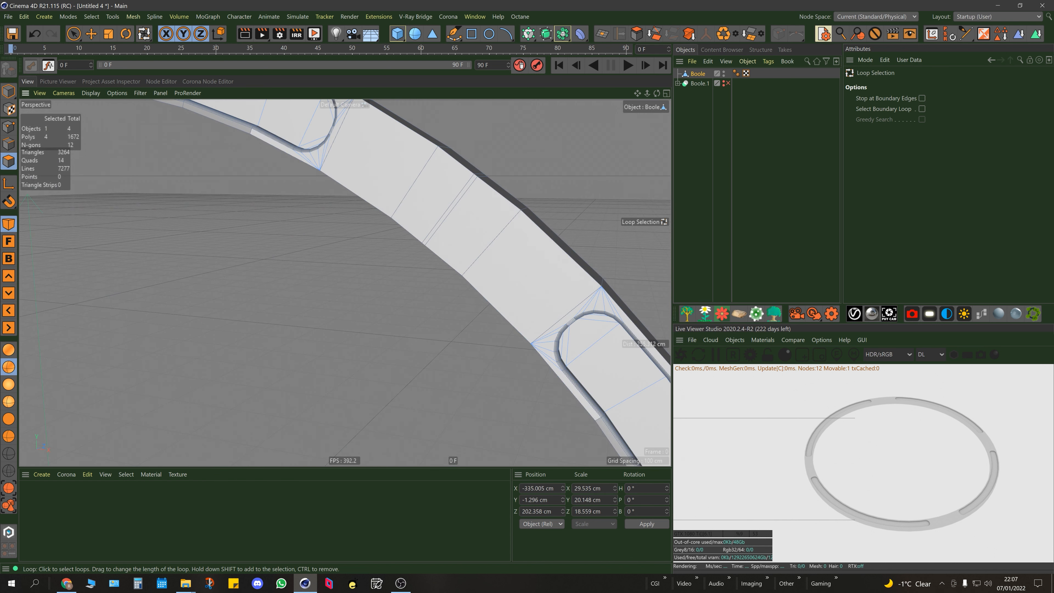
{"action": "left_click", "coordinate": [454, 209], "text": "shift"}
{"action": "scroll", "coordinate": [344, 283], "scroll_direction": "down", "scroll_amount": 8}
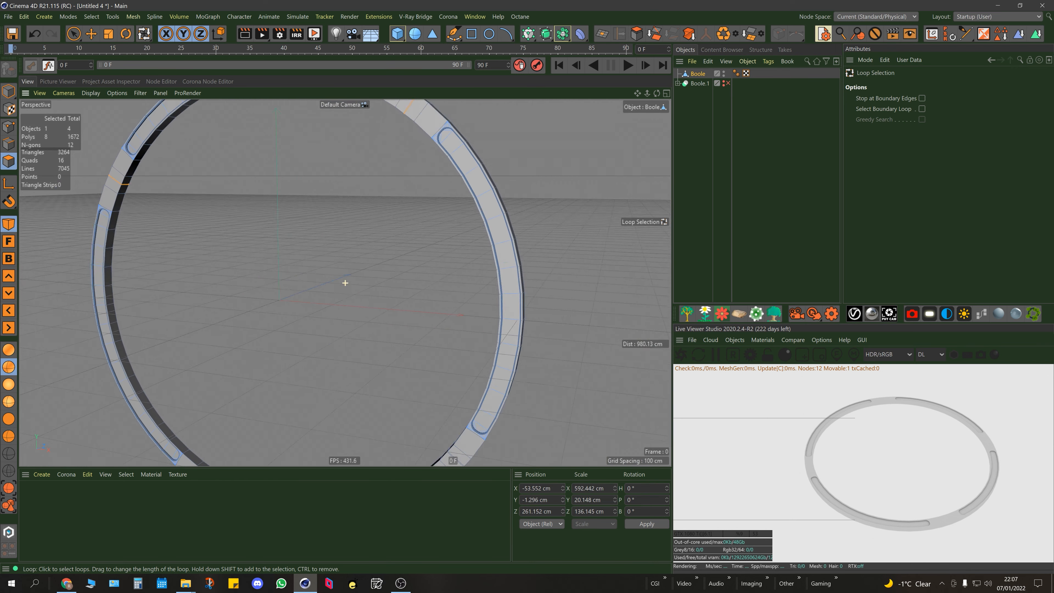
{"action": "scroll", "coordinate": [345, 283], "scroll_direction": "up", "scroll_amount": 5}
{"action": "scroll", "coordinate": [518, 235], "scroll_direction": "up", "scroll_amount": 6}
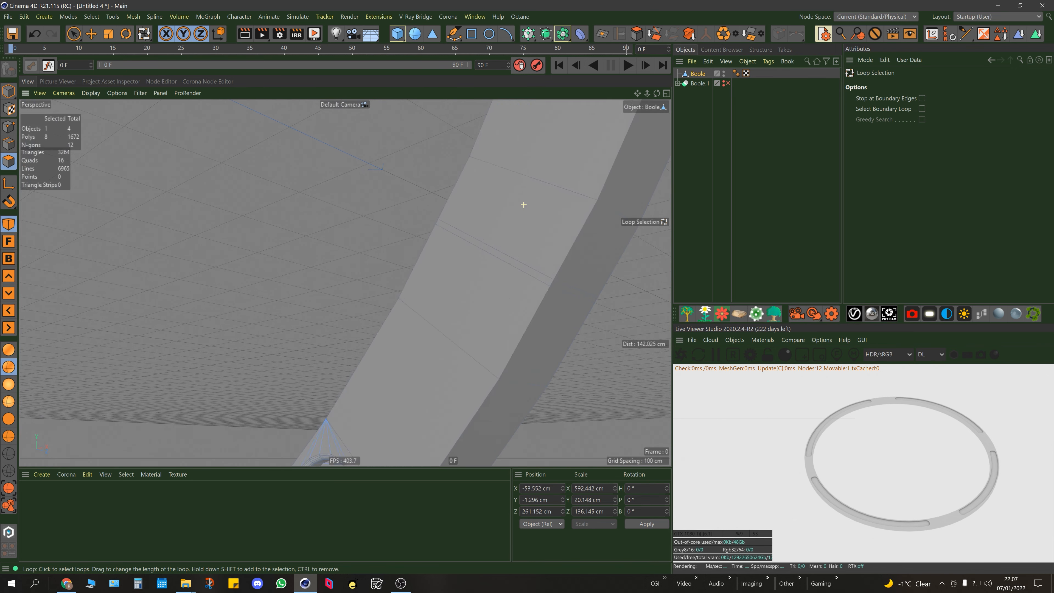
{"action": "left_click", "coordinate": [524, 205], "text": "shift"}
{"action": "scroll", "coordinate": [524, 205], "scroll_direction": "down", "scroll_amount": 10}
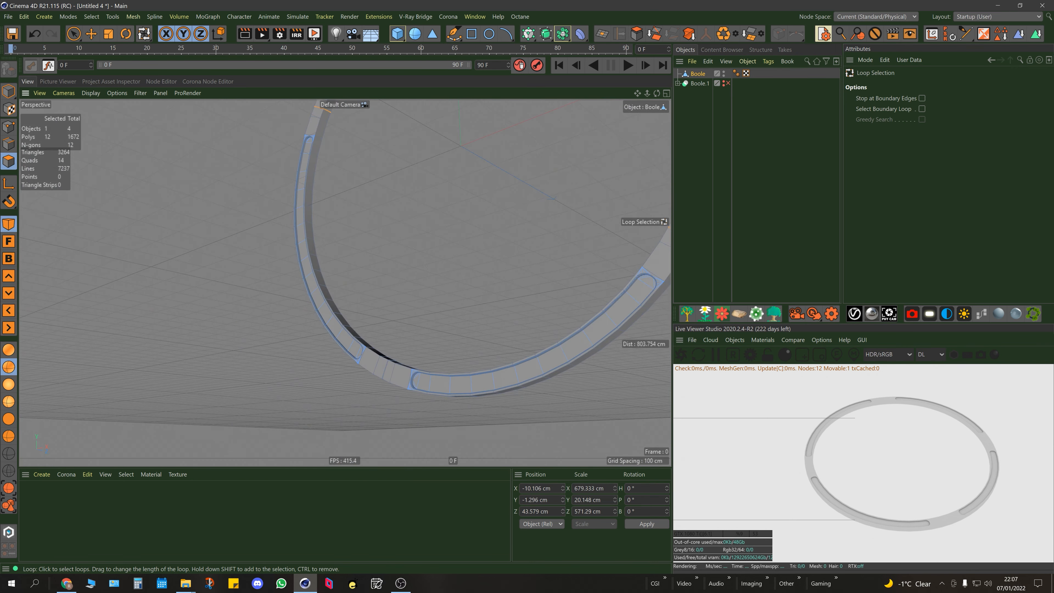
{"action": "scroll", "coordinate": [404, 384], "scroll_direction": "up", "scroll_amount": 12}
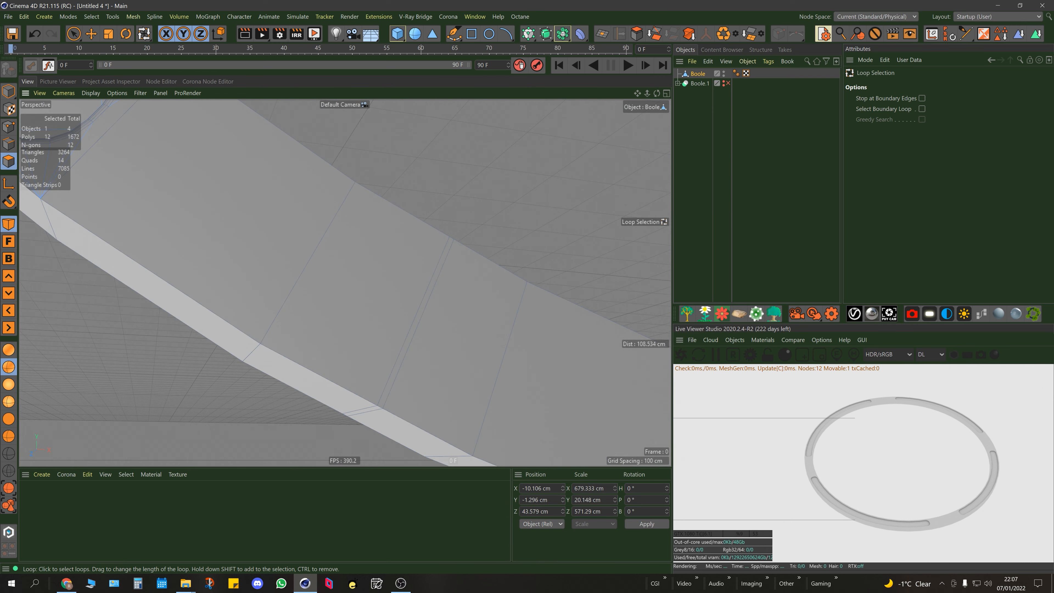
{"action": "left_click", "coordinate": [400, 365], "text": "shift"}
{"action": "scroll", "coordinate": [400, 366], "scroll_direction": "down", "scroll_amount": 9}
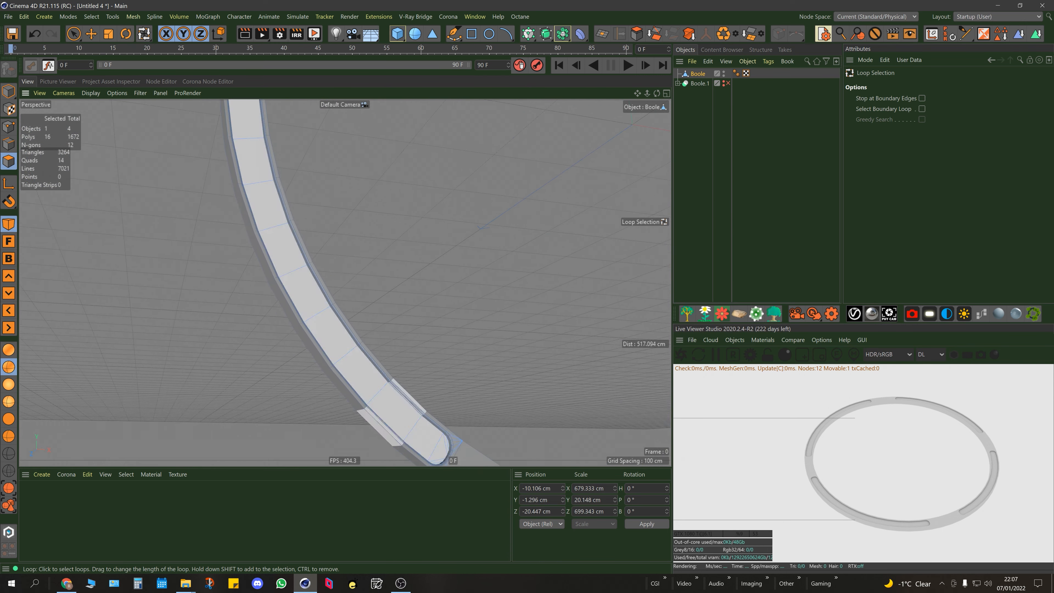
Step: Extrude the four selected narrow polygon loops inward with an offset of about -0.737 cm to form grooves
{"action": "middle_click_drag", "start_coordinate": [299, 137], "coordinate": [344, 332], "text": "alt"}
{"action": "scroll", "coordinate": [377, 249], "scroll_direction": "up", "scroll_amount": 10}
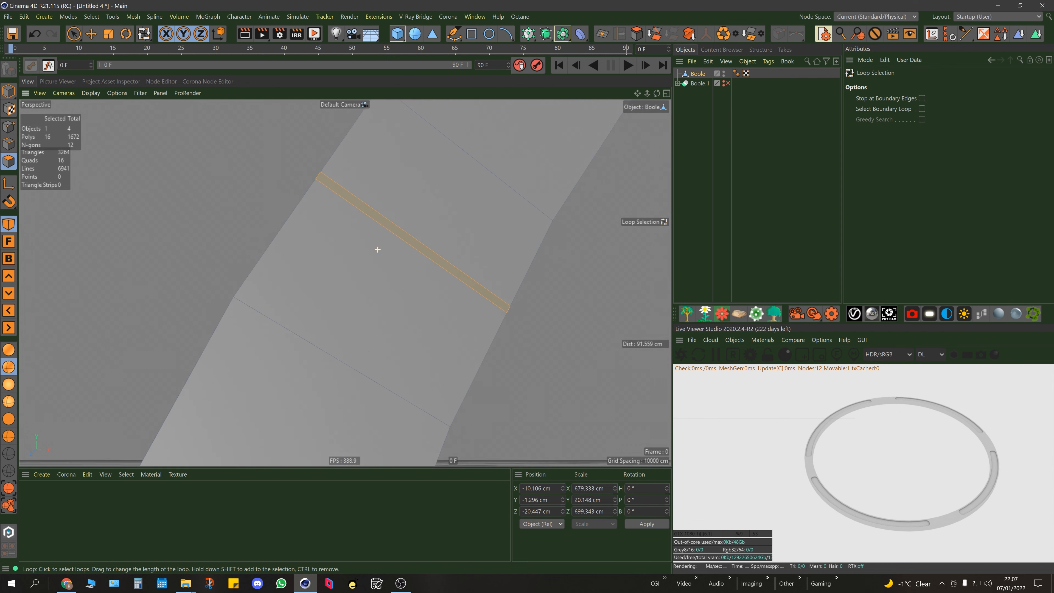
{"action": "left_click_drag", "start_coordinate": [378, 249], "coordinate": [347, 296], "text": "alt"}
{"action": "key", "text": "d"}
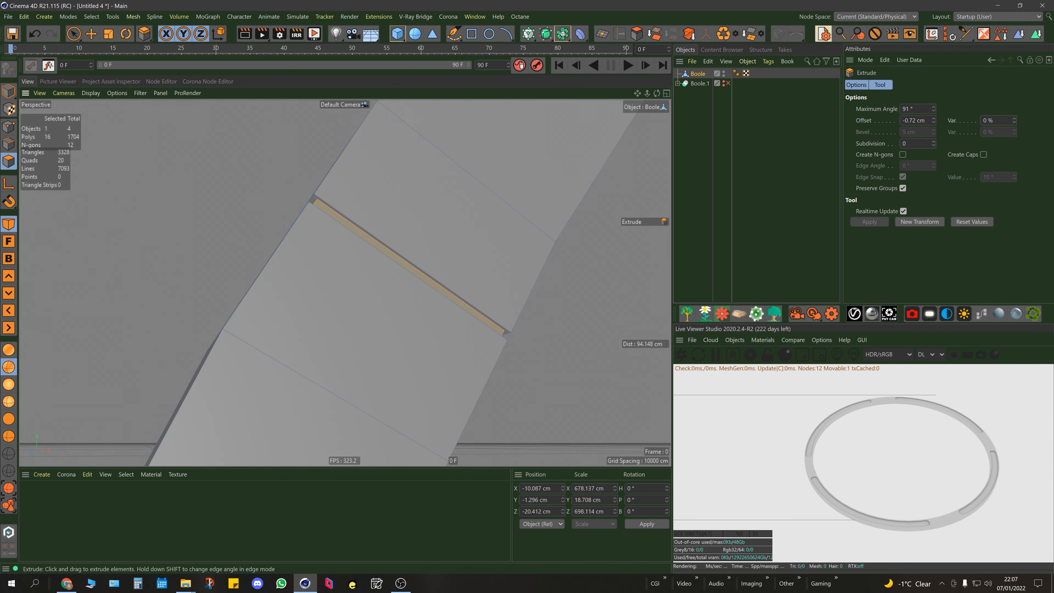
{"action": "left_click_drag", "start_coordinate": [481, 257], "coordinate": [473, 280]}
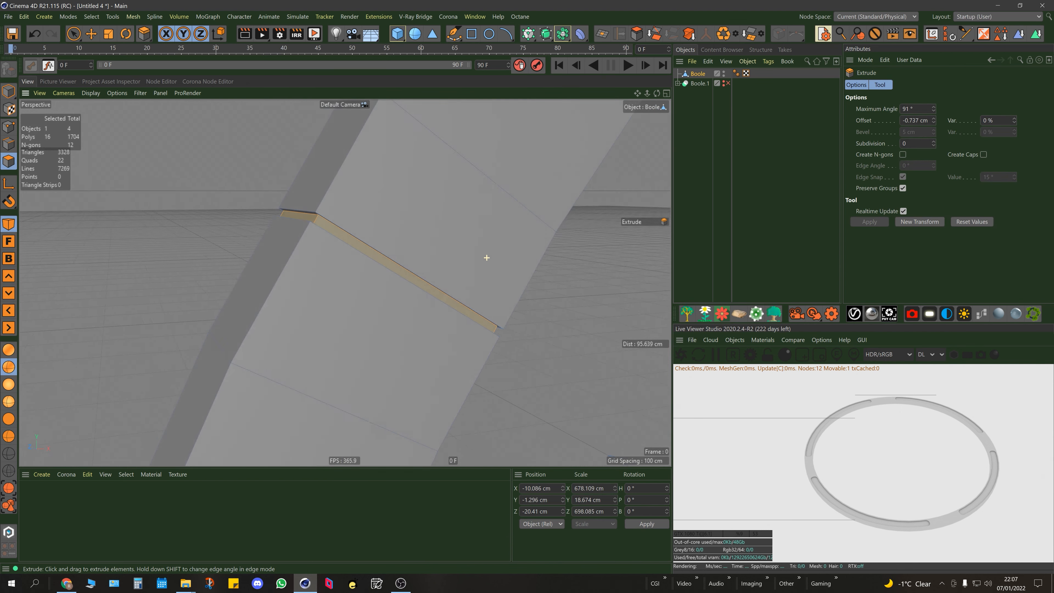
Step: Clear the polygon selection, return to model mode and check the grooves and recess ends around the ring
{"action": "scroll", "coordinate": [473, 280], "scroll_direction": "down", "scroll_amount": 4}
{"action": "scroll", "coordinate": [473, 281], "scroll_direction": "down", "scroll_amount": 4}
{"action": "key", "text": "space"}
{"action": "left_click", "coordinate": [317, 261]}
{"action": "scroll", "coordinate": [534, 316], "scroll_direction": "down", "scroll_amount": 3}
{"action": "middle_click_drag", "start_coordinate": [534, 316], "coordinate": [444, 259], "text": "alt"}
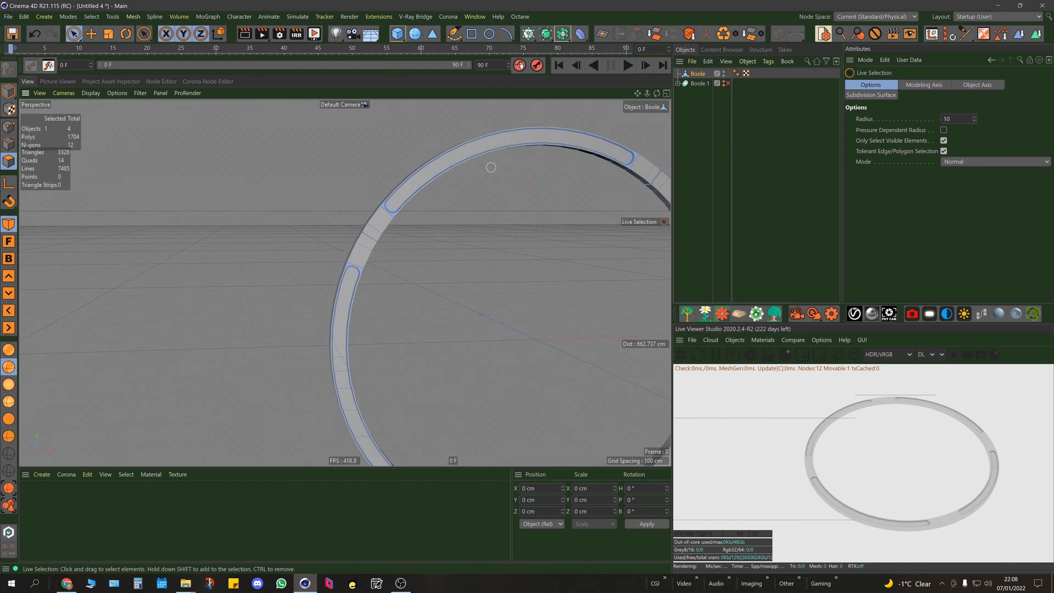
{"action": "left_click", "coordinate": [9, 91]}
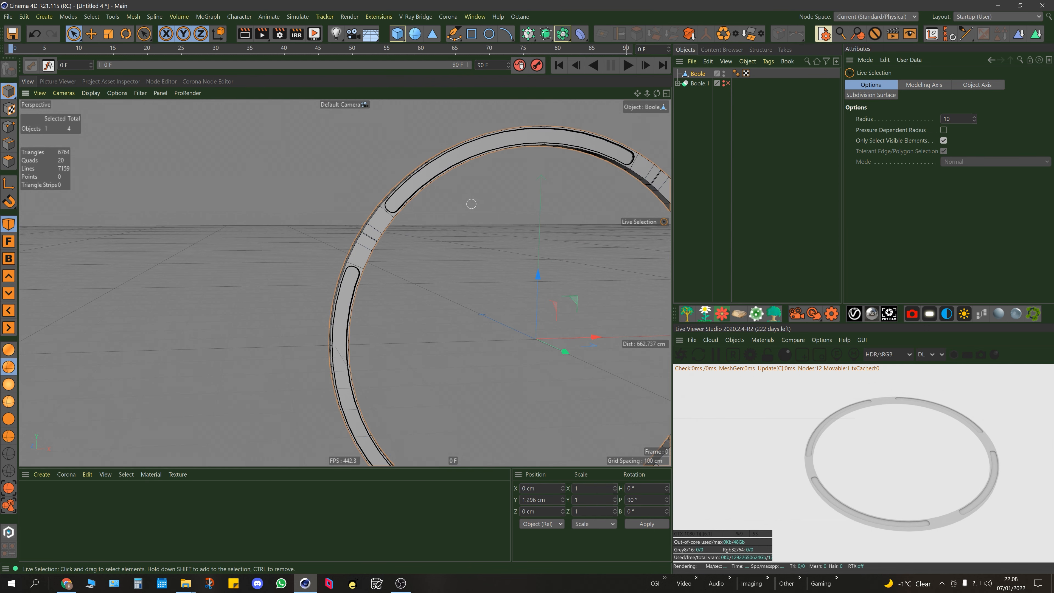
{"action": "scroll", "coordinate": [480, 215], "scroll_direction": "down", "scroll_amount": 5}
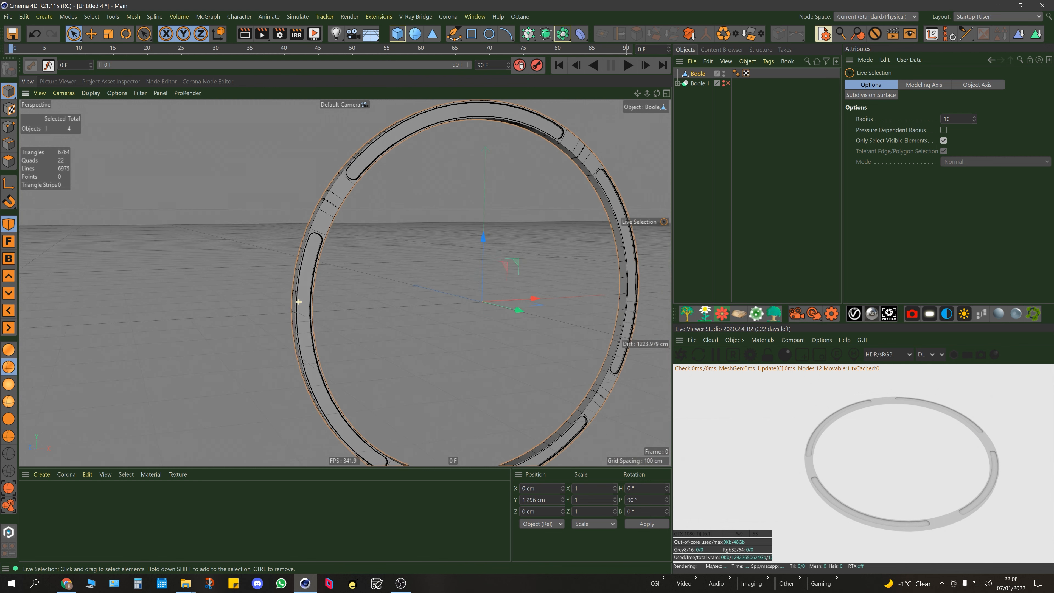
{"action": "scroll", "coordinate": [333, 205], "scroll_direction": "up", "scroll_amount": 15}
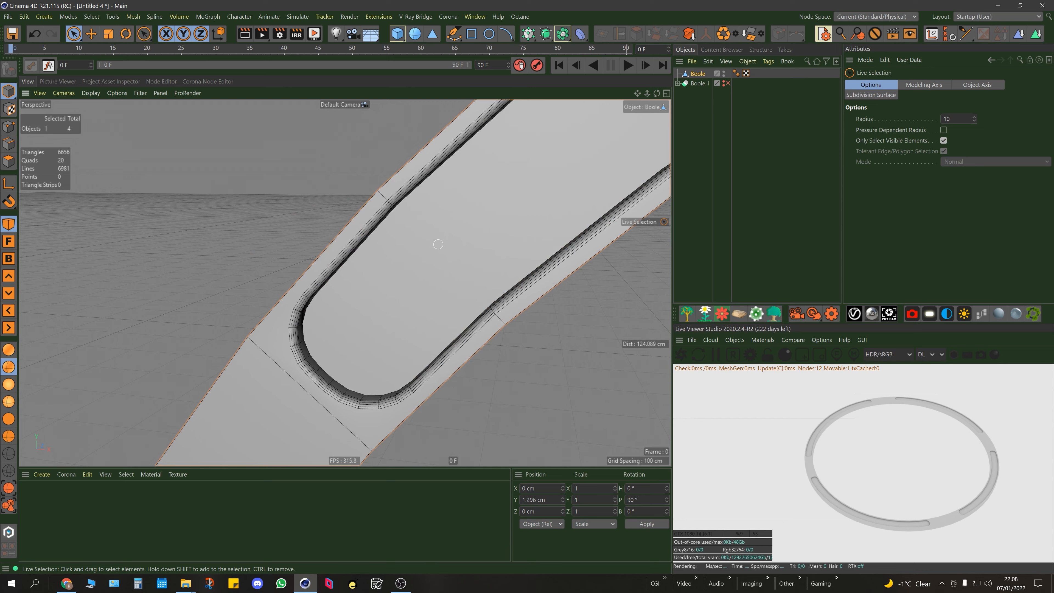
{"action": "left_click_drag", "start_coordinate": [439, 245], "coordinate": [438, 245], "text": "alt"}
{"action": "scroll", "coordinate": [439, 244], "scroll_direction": "down", "scroll_amount": 20}
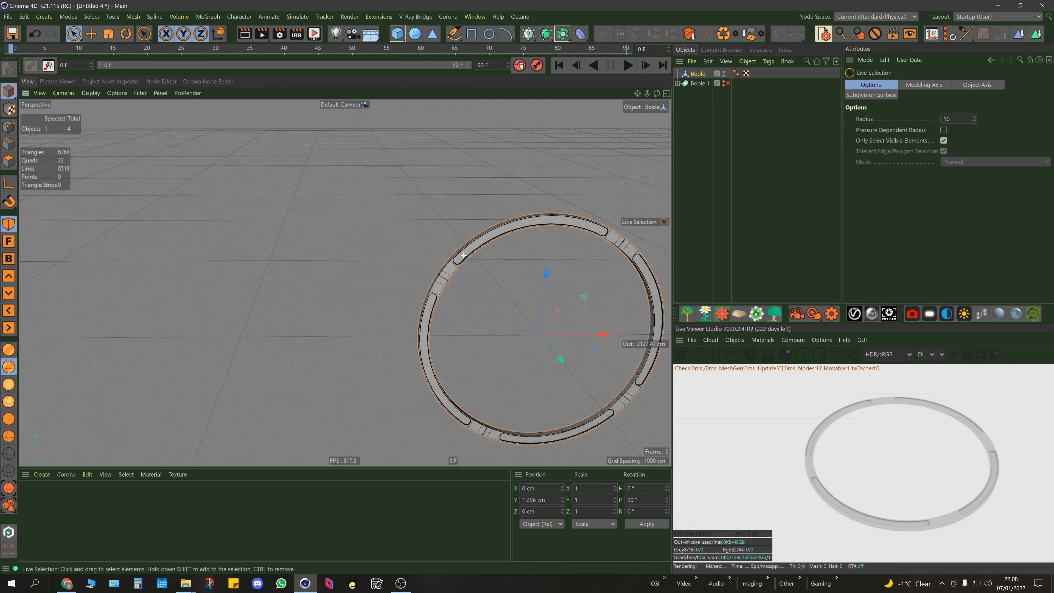
{"action": "scroll", "coordinate": [460, 256], "scroll_direction": "up", "scroll_amount": 10}
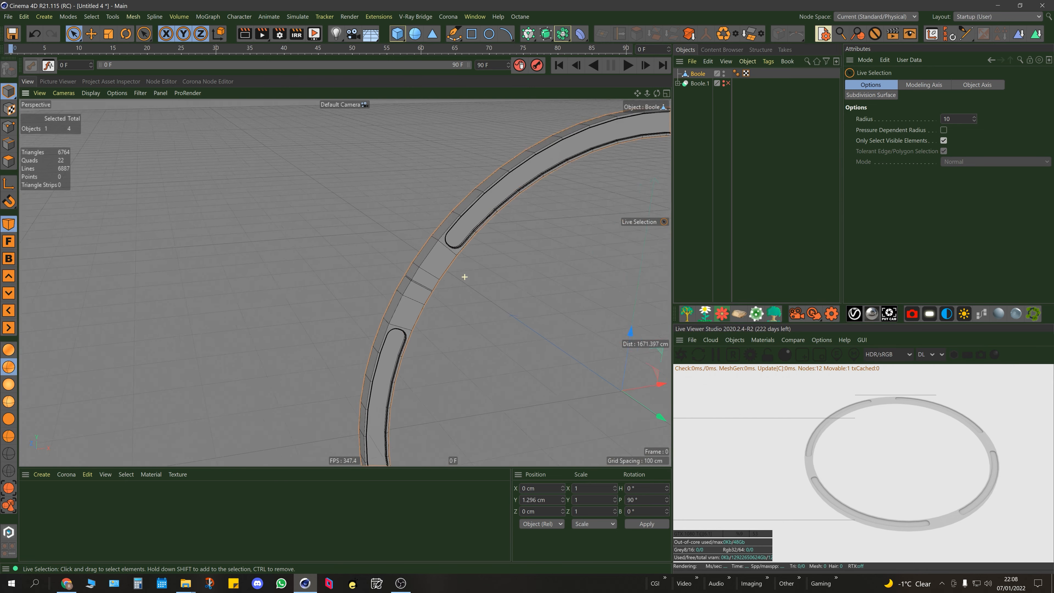
Step: Loop-select the polygons running around the ring's outer rim and extrude them outward with an offset of about 1.257 cm
{"action": "left_click", "coordinate": [425, 262]}
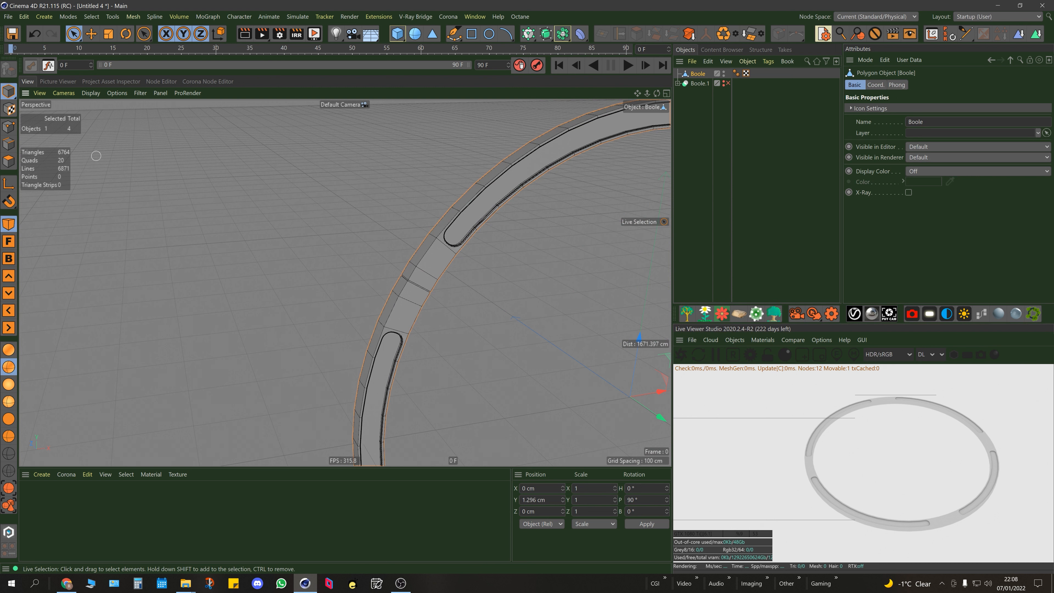
{"action": "left_click", "coordinate": [8, 161]}
{"action": "key", "text": "u"}
{"action": "key", "text": "l"}
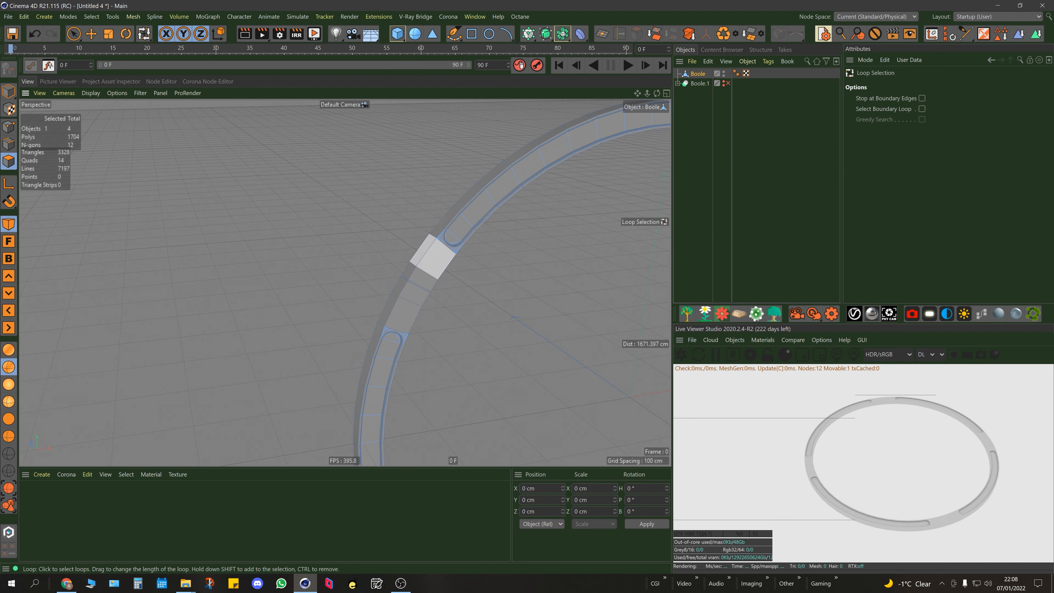
{"action": "left_click", "coordinate": [414, 259]}
{"action": "left_click_drag", "start_coordinate": [424, 262], "coordinate": [442, 204], "text": "alt"}
{"action": "scroll", "coordinate": [423, 262], "scroll_direction": "up", "scroll_amount": 5}
{"action": "key", "text": "d"}
{"action": "left_click_drag", "start_coordinate": [424, 261], "coordinate": [436, 261]}
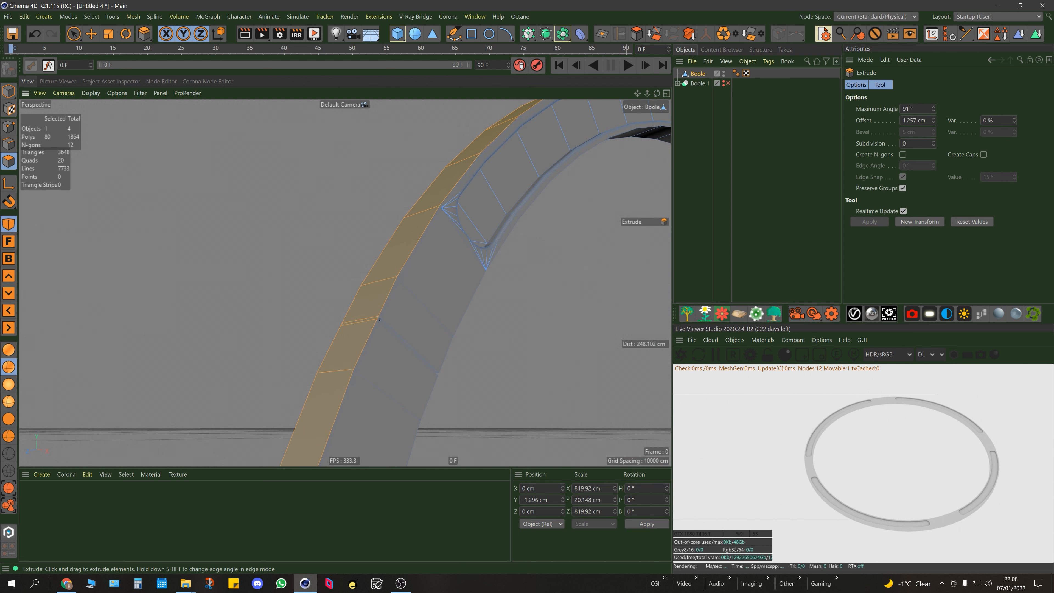
Step: Loop-select the narrow polygon strip on the side of the ring's raised outer rim and extrude it sideways along Y by about 0.32 cm
{"action": "key", "text": "u"}
{"action": "key", "text": "l"}
{"action": "scroll", "coordinate": [380, 320], "scroll_direction": "up", "scroll_amount": 8}
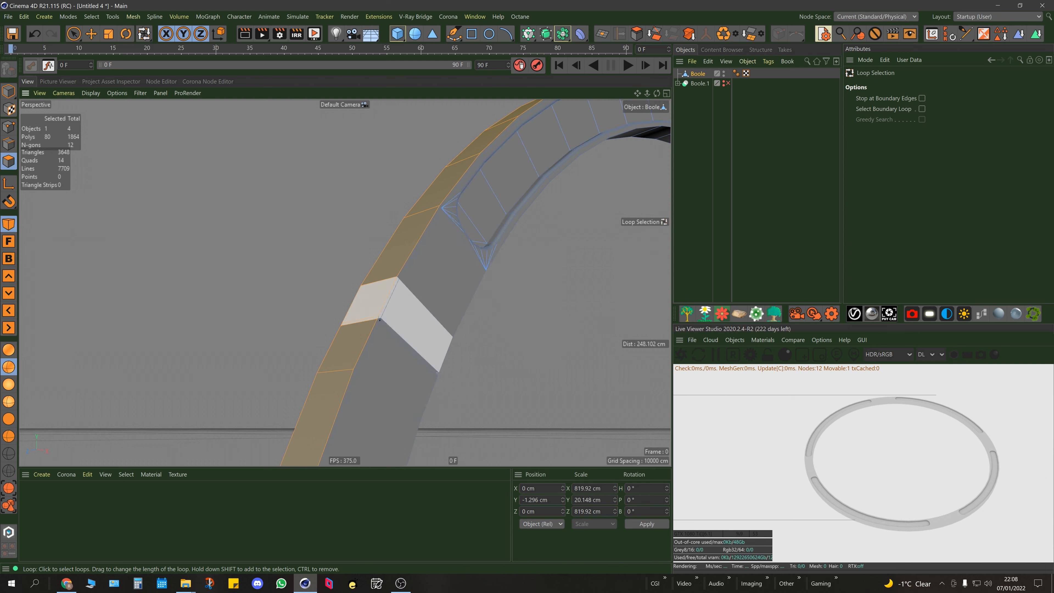
{"action": "scroll", "coordinate": [365, 322], "scroll_direction": "down", "scroll_amount": 10}
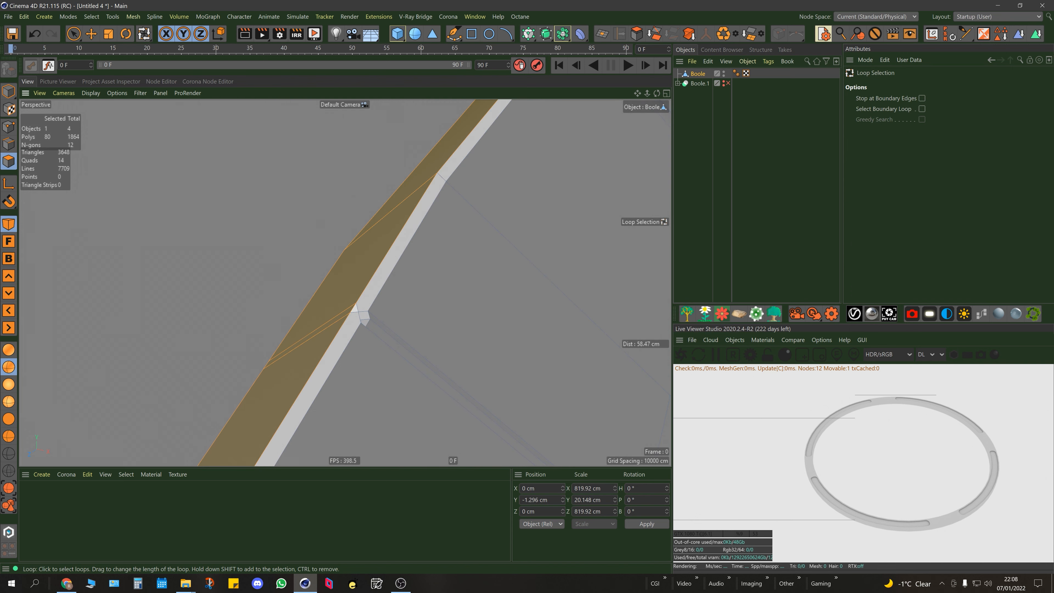
{"action": "scroll", "coordinate": [500, 196], "scroll_direction": "down", "scroll_amount": 2}
{"action": "middle_click_drag", "start_coordinate": [500, 195], "coordinate": [350, 119], "text": "alt"}
{"action": "key", "text": "e"}
{"action": "scroll", "coordinate": [440, 231], "scroll_direction": "down", "scroll_amount": 8}
{"action": "scroll", "coordinate": [345, 283], "scroll_direction": "up", "scroll_amount": 6}
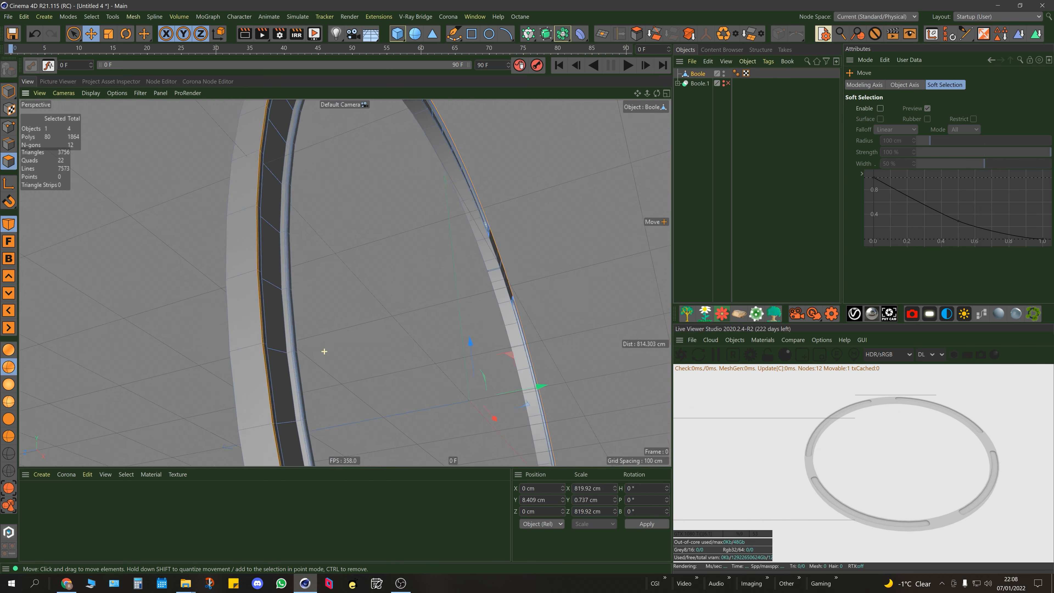
{"action": "left_click_drag", "start_coordinate": [478, 445], "coordinate": [478, 444]}
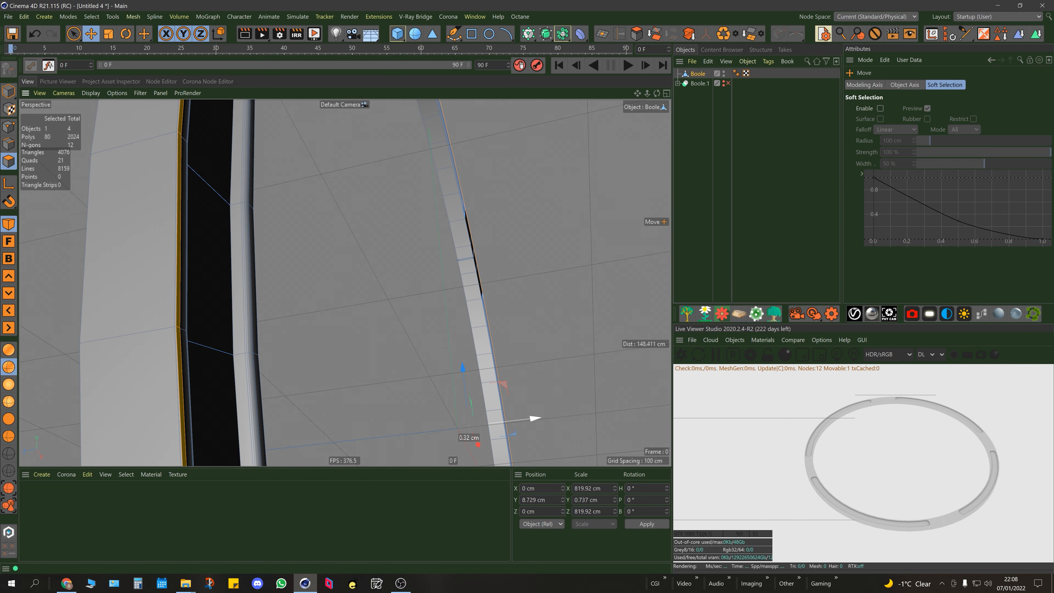
{"action": "left_click_drag", "start_coordinate": [536, 418], "coordinate": [536, 418]}
{"action": "left_click_drag", "start_coordinate": [343, 282], "coordinate": [398, 284], "text": "alt"}
{"action": "left_click_drag", "start_coordinate": [218, 256], "coordinate": [257, 258], "text": "alt"}
Step: Clear the polygon selection, check the recesses, grooves and rim around the whole ring in the live render, and stop the render
{"action": "key", "text": "ctrl+shift+a"}
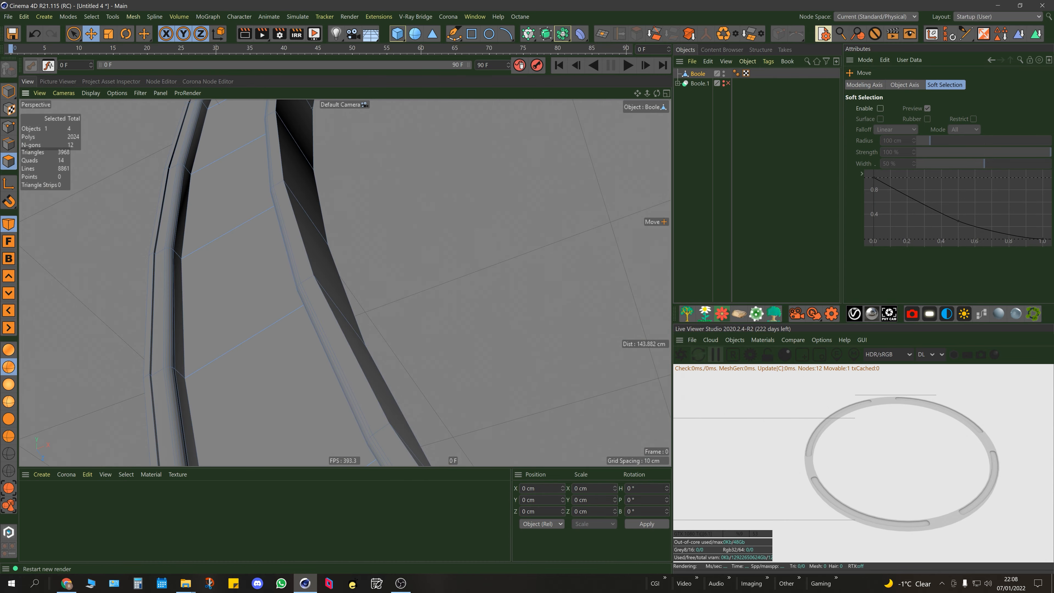
{"action": "left_click_drag", "start_coordinate": [231, 226], "coordinate": [287, 278], "text": "alt"}
{"action": "scroll", "coordinate": [315, 284], "scroll_direction": "down", "scroll_amount": 10}
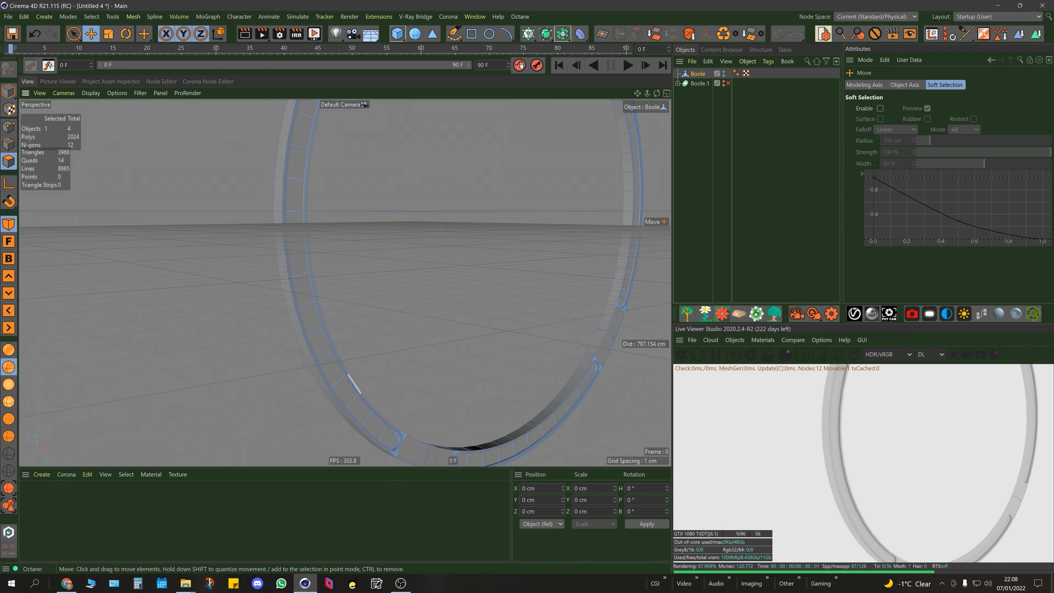
{"action": "middle_click_drag", "start_coordinate": [497, 455], "coordinate": [458, 360], "text": "alt"}
{"action": "scroll", "coordinate": [458, 361], "scroll_direction": "up", "scroll_amount": 8}
{"action": "left_click_drag", "start_coordinate": [458, 361], "coordinate": [490, 343], "text": "alt"}
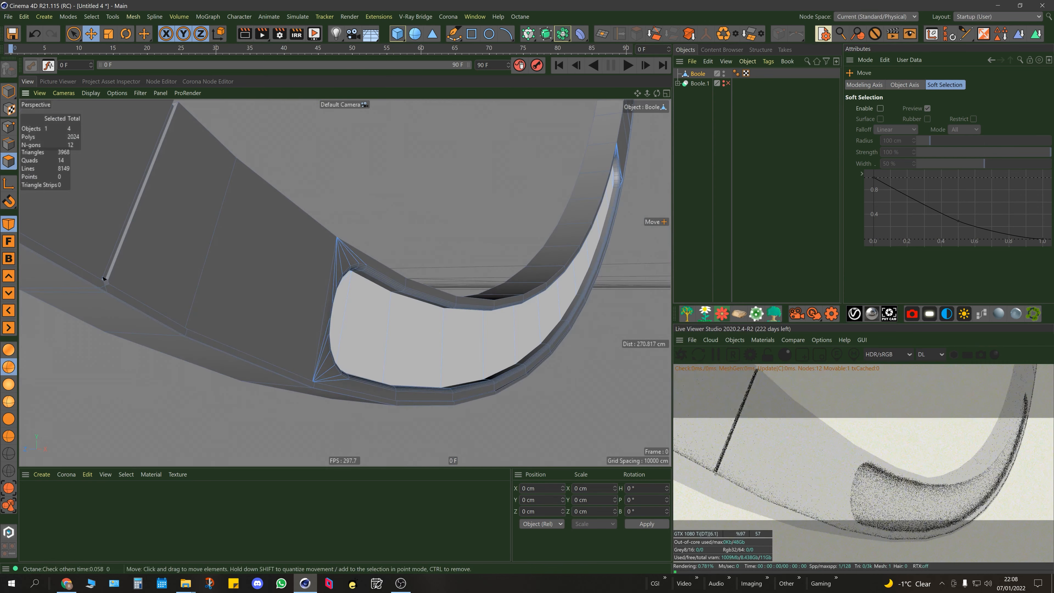
{"action": "scroll", "coordinate": [530, 331], "scroll_direction": "down", "scroll_amount": 12}
{"action": "middle_click_drag", "start_coordinate": [528, 331], "coordinate": [386, 428], "text": "alt"}
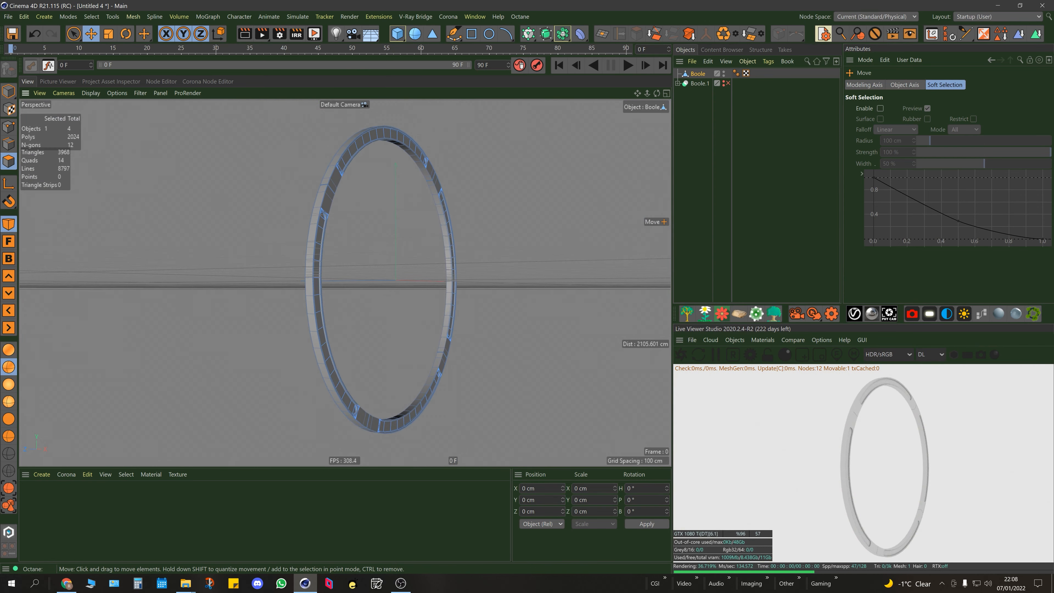
{"action": "left_click_drag", "start_coordinate": [316, 283], "coordinate": [283, 283], "text": "alt"}
{"action": "middle_click_drag", "start_coordinate": [315, 283], "coordinate": [233, 276], "text": "alt"}
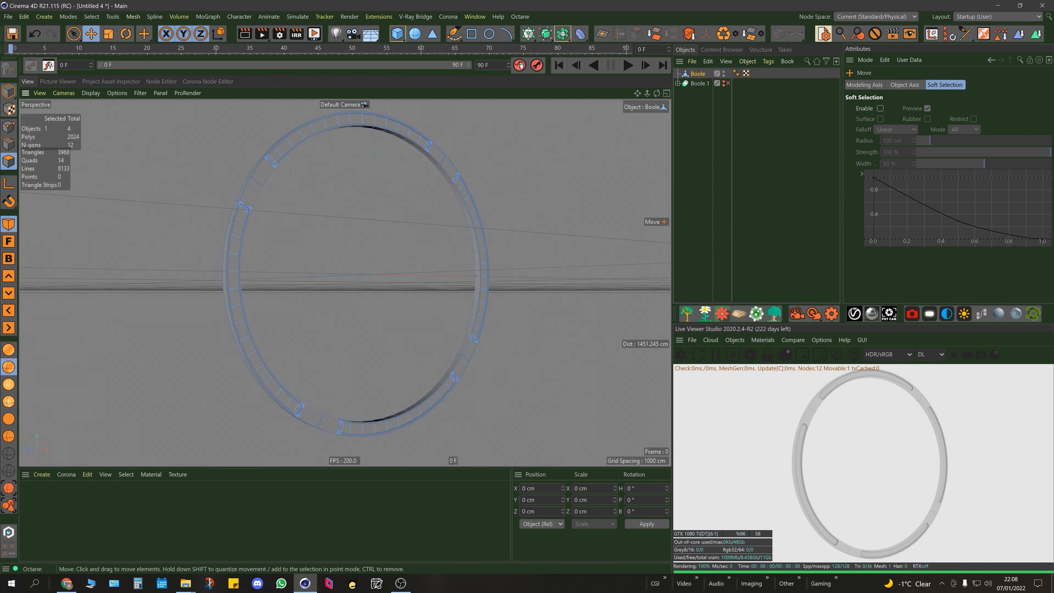
{"action": "left_click", "coordinate": [733, 354]}
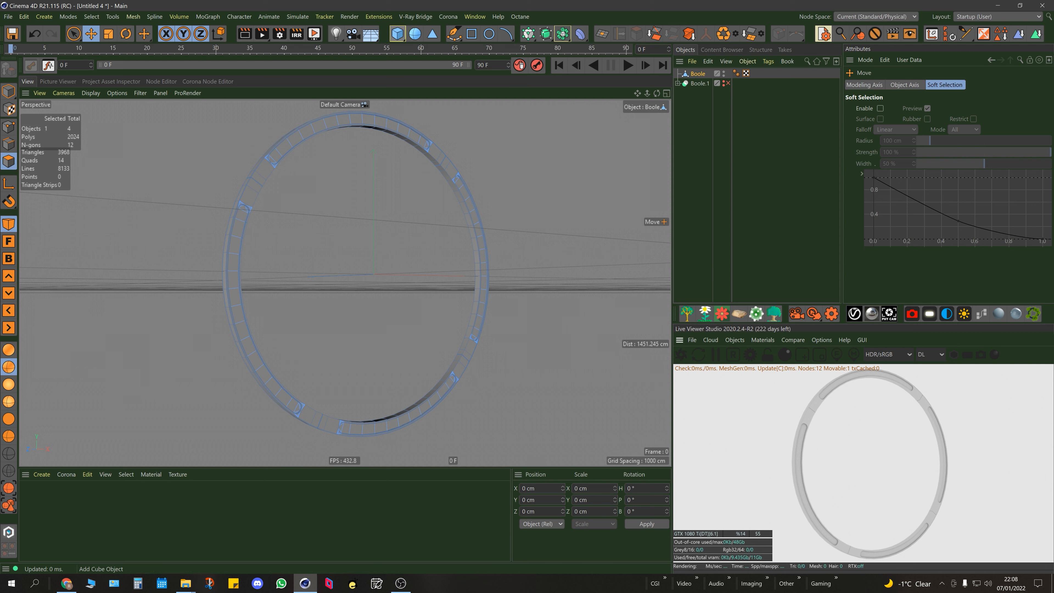
Step: Add a sphere, scale it down to a small ball and move it to the upper ring section between two arc recesses
{"action": "left_click", "coordinate": [415, 34]}
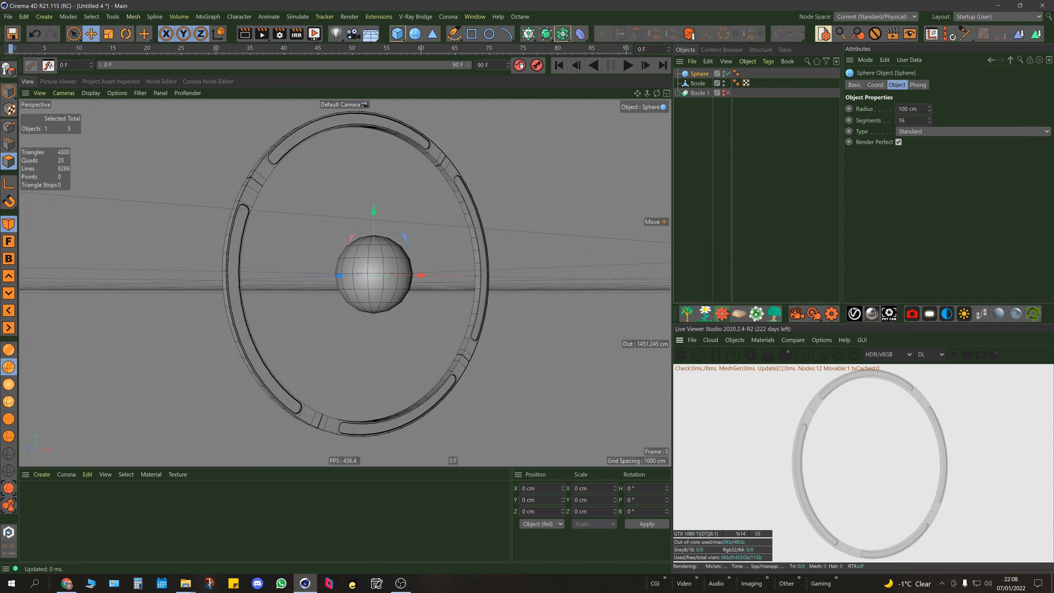
{"action": "left_click_drag", "start_coordinate": [391, 263], "coordinate": [386, 267], "text": "alt"}
{"action": "left_click_drag", "start_coordinate": [390, 264], "coordinate": [374, 104], "text": "alt"}
{"action": "key", "text": "o"}
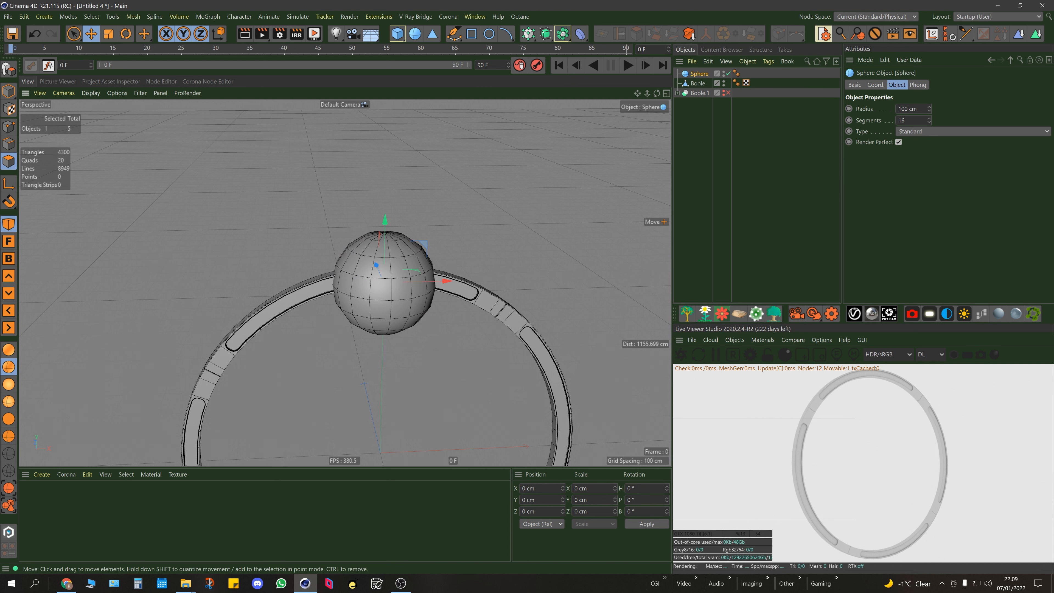
{"action": "left_click_drag", "start_coordinate": [391, 276], "coordinate": [428, 300]}
{"action": "scroll", "coordinate": [502, 299], "scroll_direction": "up", "scroll_amount": 5}
{"action": "key", "text": "t"}
{"action": "left_click_drag", "start_coordinate": [471, 274], "coordinate": [424, 346]}
{"action": "key", "text": "e"}
{"action": "scroll", "coordinate": [475, 259], "scroll_direction": "up", "scroll_amount": 4}
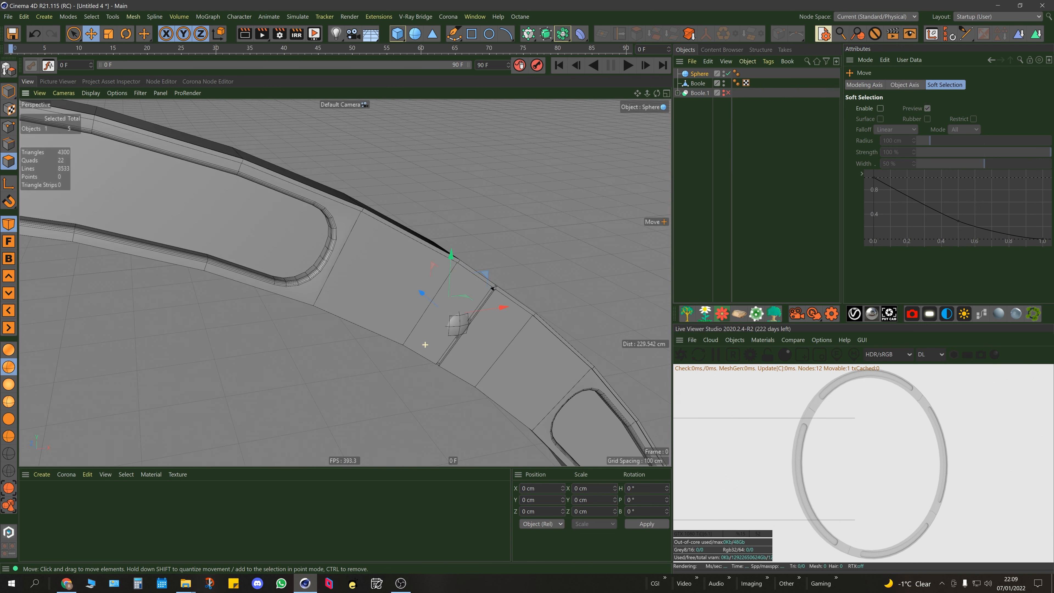
Step: Adjust the small sphere's size and position it at the ring's front face, between the recess end and the nearby groove
{"action": "mouse_move", "coordinate": [421, 293]}
{"action": "left_mouse_down"}
{"action": "mouse_move", "coordinate": [457, 320]}
{"action": "mouse_move", "coordinate": [388, 287]}
{"action": "mouse_move", "coordinate": [388, 268]}
{"action": "mouse_move", "coordinate": [356, 278]}
{"action": "mouse_move", "coordinate": [423, 297]}
{"action": "left_mouse_up"}
{"action": "scroll", "coordinate": [388, 287], "scroll_direction": "up", "scroll_amount": 5}
{"action": "key", "text": "t"}
{"action": "key", "text": "e"}
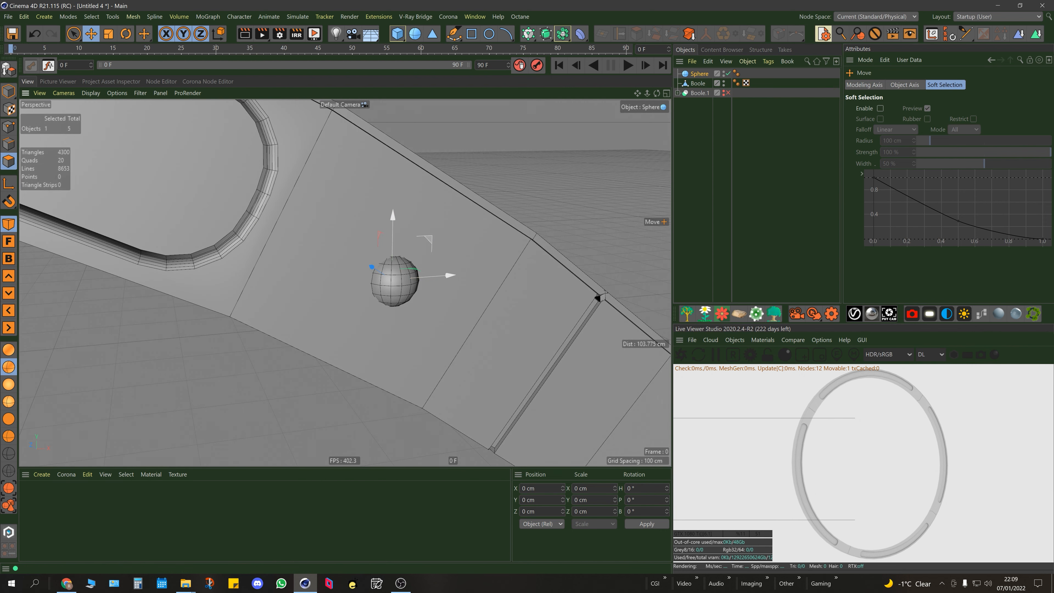
{"action": "left_click_drag", "start_coordinate": [371, 267], "coordinate": [421, 293]}
{"action": "middle_click_drag", "start_coordinate": [550, 357], "coordinate": [413, 239], "text": "alt"}
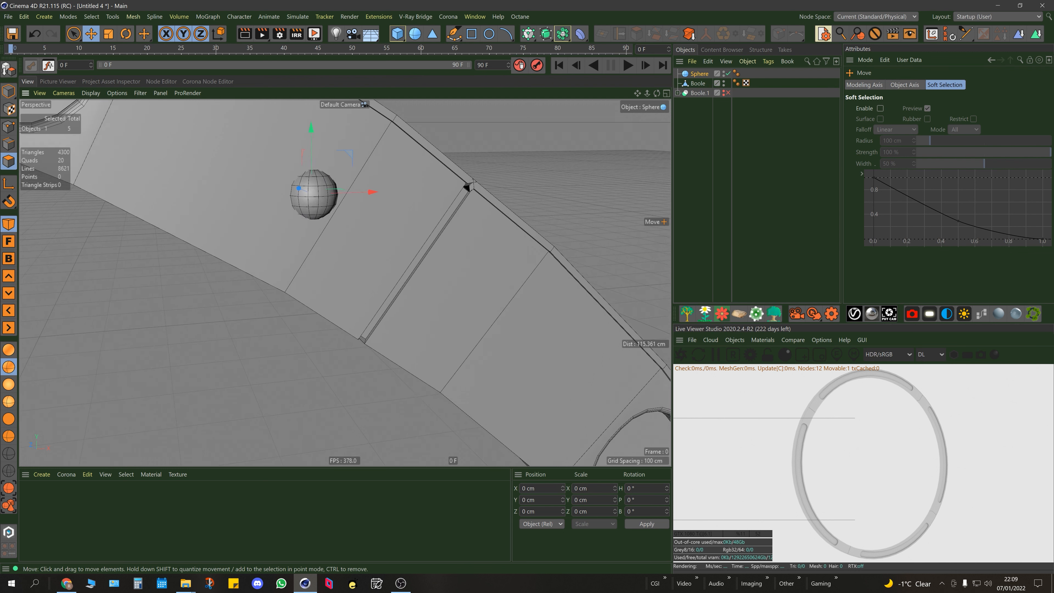
{"action": "scroll", "coordinate": [413, 239], "scroll_direction": "down", "scroll_amount": 4}
{"action": "left_click_drag", "start_coordinate": [385, 169], "coordinate": [509, 259], "text": "ctrl"}
{"action": "scroll", "coordinate": [461, 287], "scroll_direction": "down", "scroll_amount": 8}
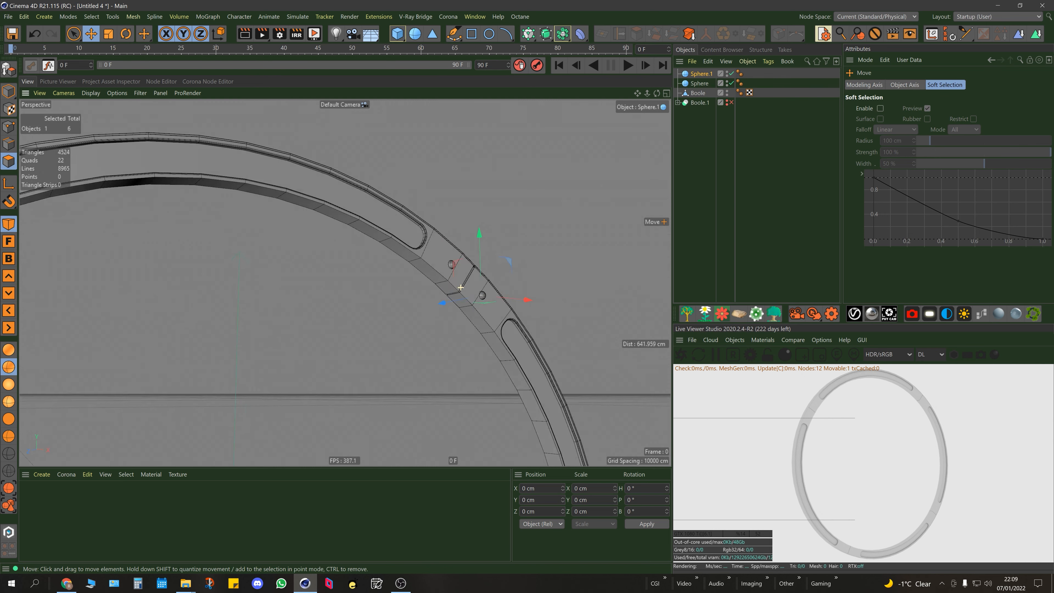
{"action": "scroll", "coordinate": [461, 287], "scroll_direction": "up", "scroll_amount": 6}
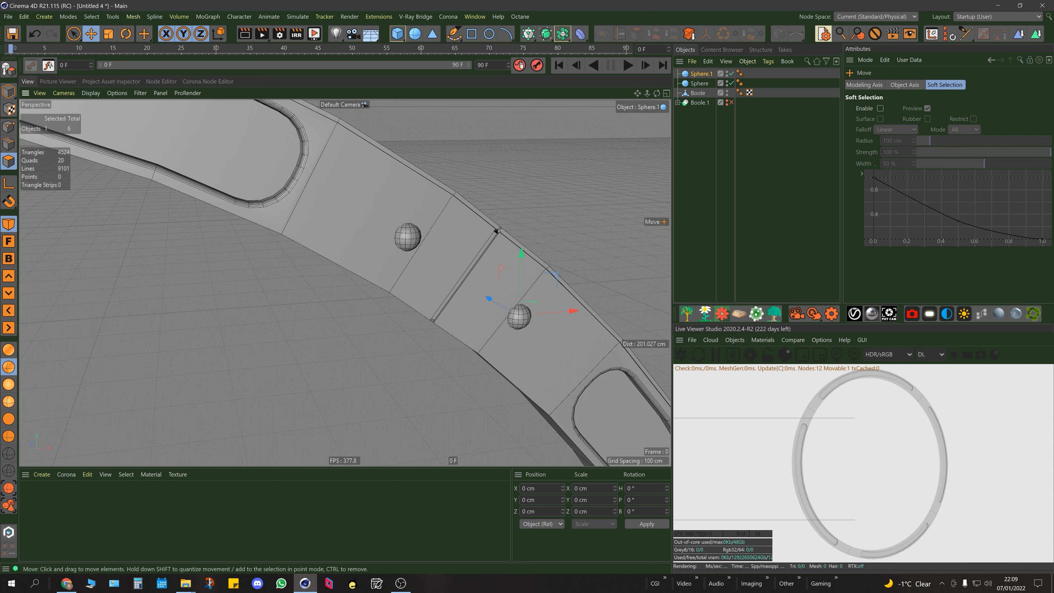
{"action": "key", "text": "Delete"}
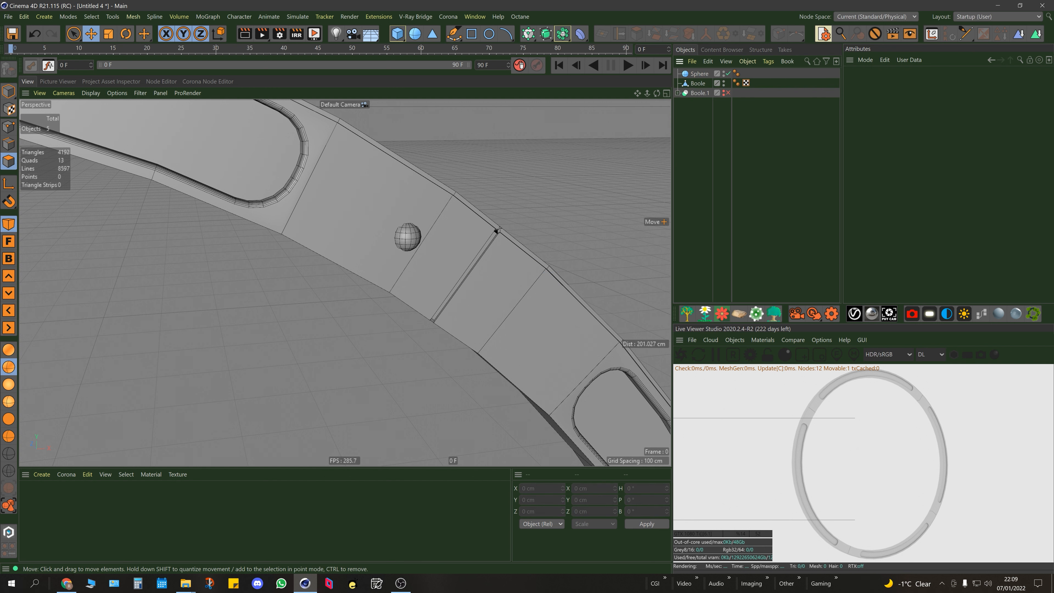
Step: Convert the remaining sphere into an editable polygon object and show the model as wireframe
{"action": "left_click", "coordinate": [407, 237]}
{"action": "key", "text": "c"}
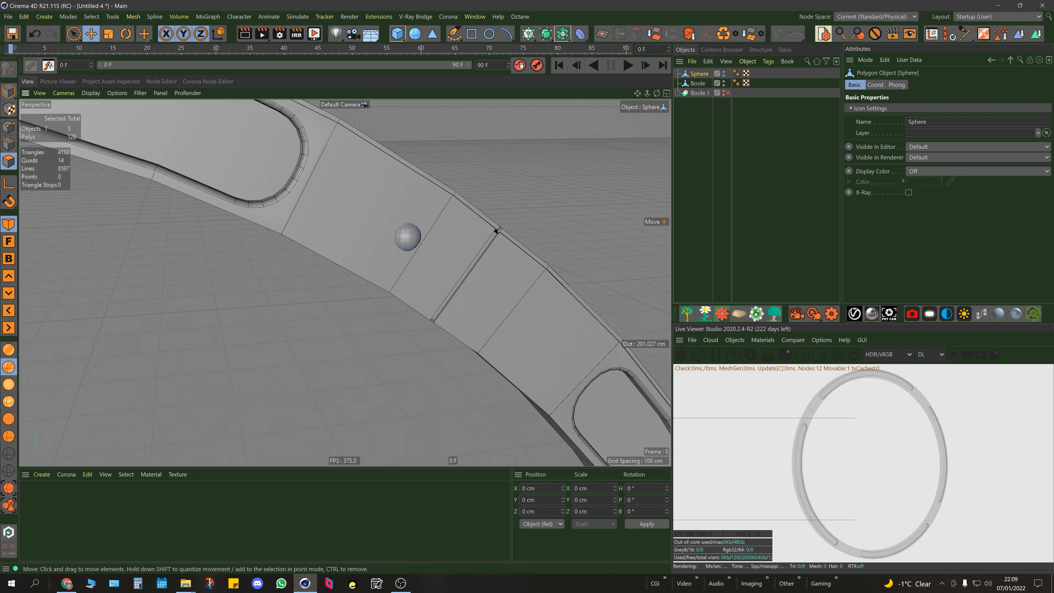
{"action": "left_click_drag", "start_coordinate": [493, 228], "coordinate": [411, 194], "text": "alt"}
{"action": "left_click", "coordinate": [9, 471]}
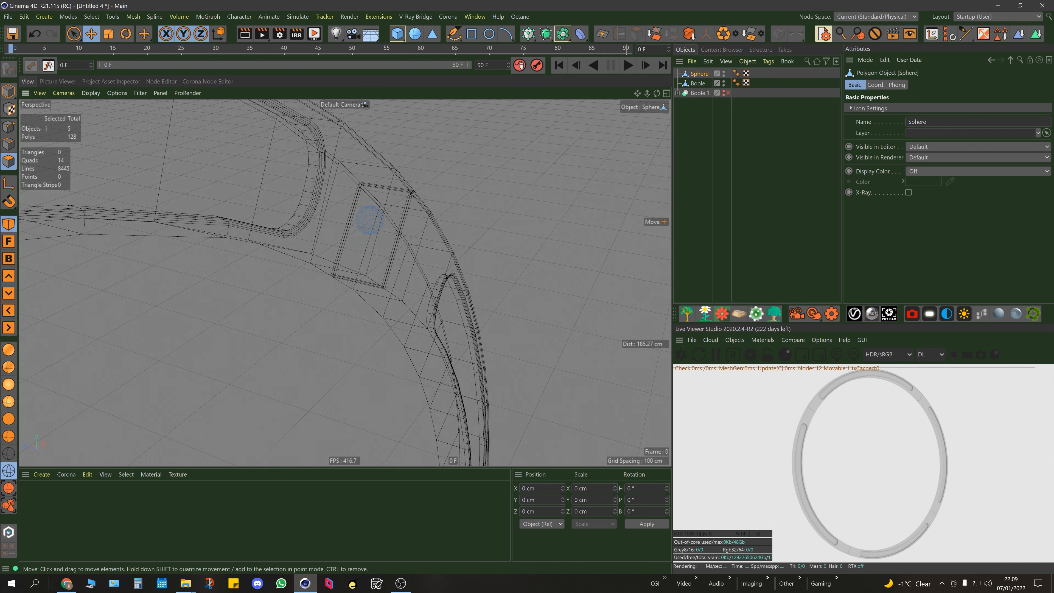
Step: Rectangle-select the half of the sphere hidden inside the ring, restore shaded display with lines, and delete that half
{"action": "scroll", "coordinate": [350, 238], "scroll_direction": "up", "scroll_amount": 6}
{"action": "mouse_move", "coordinate": [352, 237]}
{"action": "left_mouse_down", "text": "alt"}
{"action": "mouse_move", "coordinate": [423, 184]}
{"action": "mouse_move", "coordinate": [478, 170]}
{"action": "left_mouse_up", "text": "alt"}
{"action": "middle_click_drag", "start_coordinate": [399, 153], "coordinate": [432, 221], "text": "alt"}
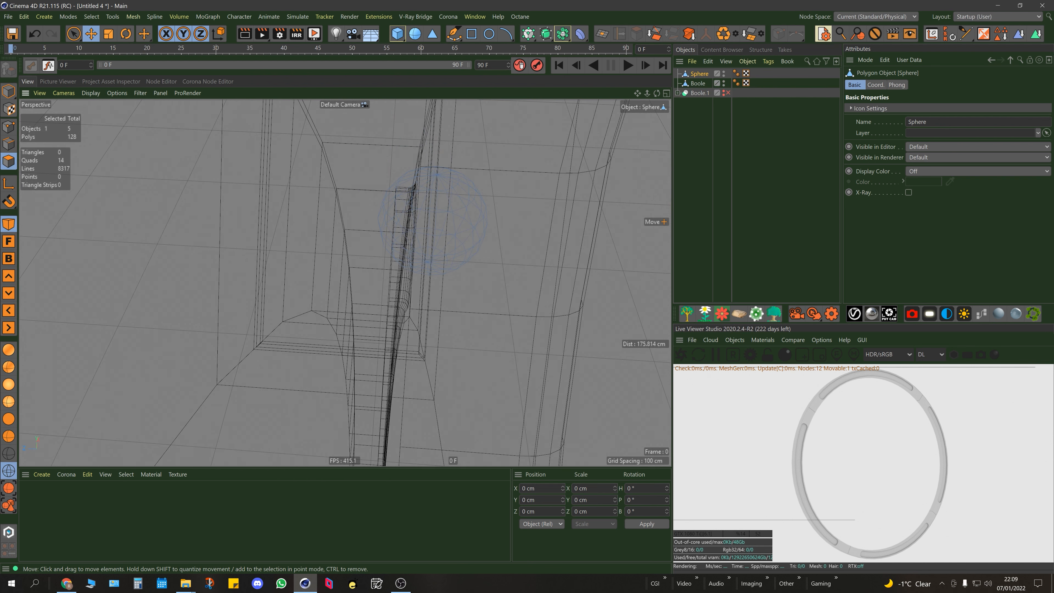
{"action": "left_click_drag", "start_coordinate": [74, 34], "coordinate": [99, 64]}
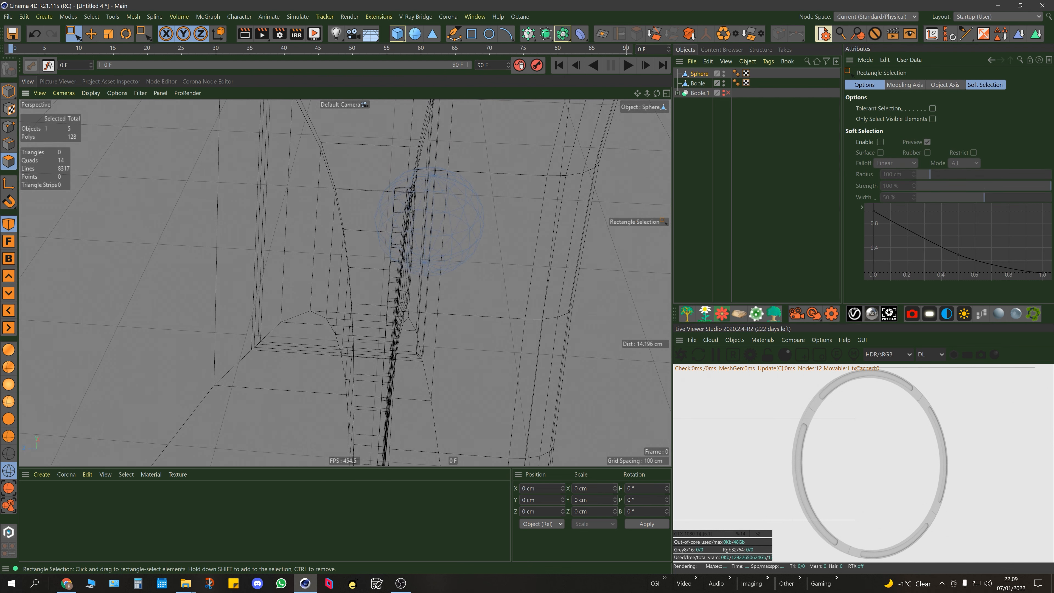
{"action": "mouse_move", "coordinate": [289, 120]}
{"action": "left_mouse_down"}
{"action": "mouse_move", "coordinate": [438, 416]}
{"action": "mouse_move", "coordinate": [406, 386]}
{"action": "left_mouse_up"}
{"action": "left_click", "coordinate": [9, 401]}
{"action": "mouse_move", "coordinate": [482, 253]}
{"action": "left_mouse_down", "text": "alt"}
{"action": "mouse_move", "coordinate": [433, 241]}
{"action": "mouse_move", "coordinate": [477, 258]}
{"action": "left_mouse_up", "text": "alt"}
{"action": "key", "text": "Delete"}
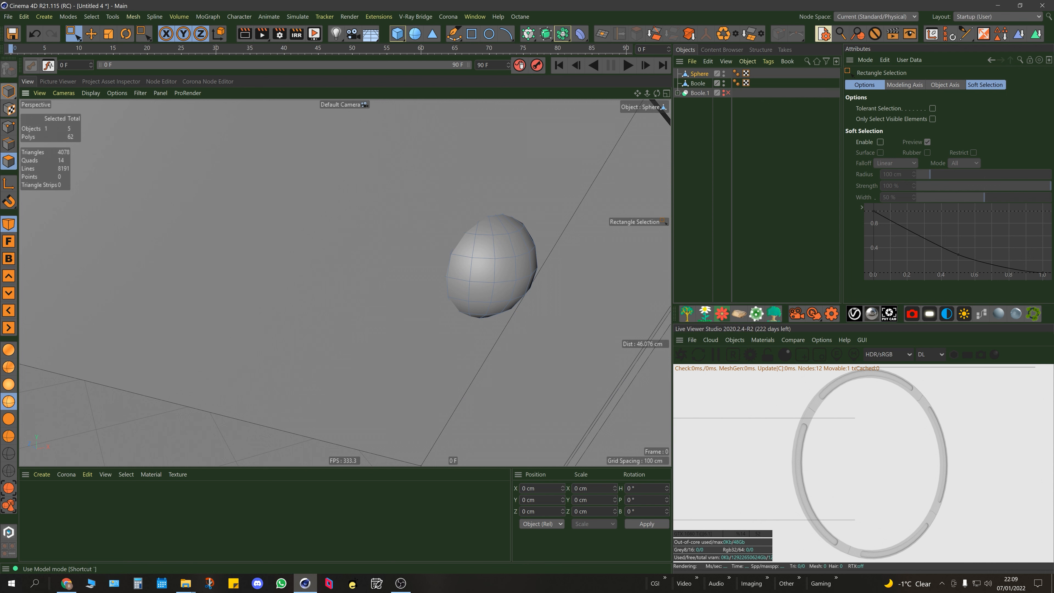
Step: Duplicate the half sphere to the other side of the ring's upper-right joint, keeping it centred on the band
{"action": "left_click", "coordinate": [9, 92]}
{"action": "scroll", "coordinate": [440, 205], "scroll_direction": "down", "scroll_amount": 12}
{"action": "left_click_drag", "start_coordinate": [73, 34], "coordinate": [118, 47]}
{"action": "left_click_drag", "start_coordinate": [449, 233], "coordinate": [356, 141], "text": "alt"}
{"action": "left_click_drag", "start_coordinate": [315, 178], "coordinate": [435, 269], "text": "ctrl"}
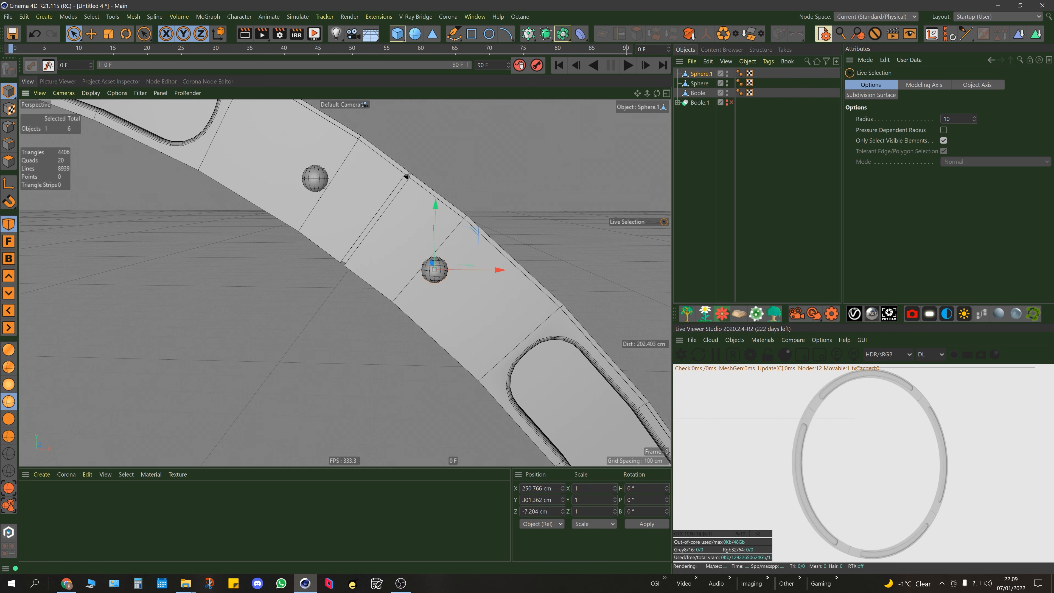
Step: Duplicate both half spheres down to the ring's lower-right joint, rotate the copies 90° in bank, and place one on each side of the joint
{"action": "left_click", "coordinate": [701, 74], "text": "shift"}
{"action": "right_click_drag", "start_coordinate": [480, 193], "coordinate": [373, 232], "text": "alt"}
{"action": "middle_click_drag", "start_coordinate": [373, 357], "coordinate": [349, 250], "text": "alt"}
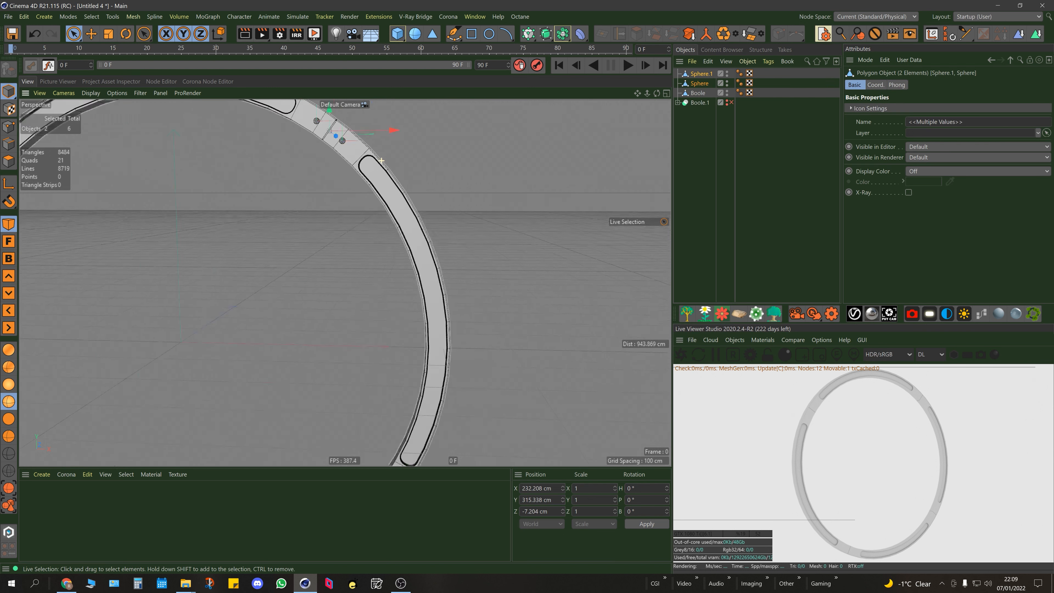
{"action": "right_click_drag", "start_coordinate": [349, 249], "coordinate": [325, 244], "text": "alt"}
{"action": "middle_click_drag", "start_coordinate": [385, 127], "coordinate": [403, 146], "text": "alt"}
{"action": "left_click_drag", "start_coordinate": [405, 124], "coordinate": [437, 375], "text": "ctrl"}
{"action": "right_click_drag", "start_coordinate": [395, 424], "coordinate": [490, 390], "text": "alt"}
{"action": "left_click_drag", "start_coordinate": [427, 374], "coordinate": [455, 395], "text": "alt"}
{"action": "key", "text": "r"}
{"action": "key", "text": "e"}
{"action": "scroll", "coordinate": [434, 351], "scroll_direction": "down", "scroll_amount": 10}
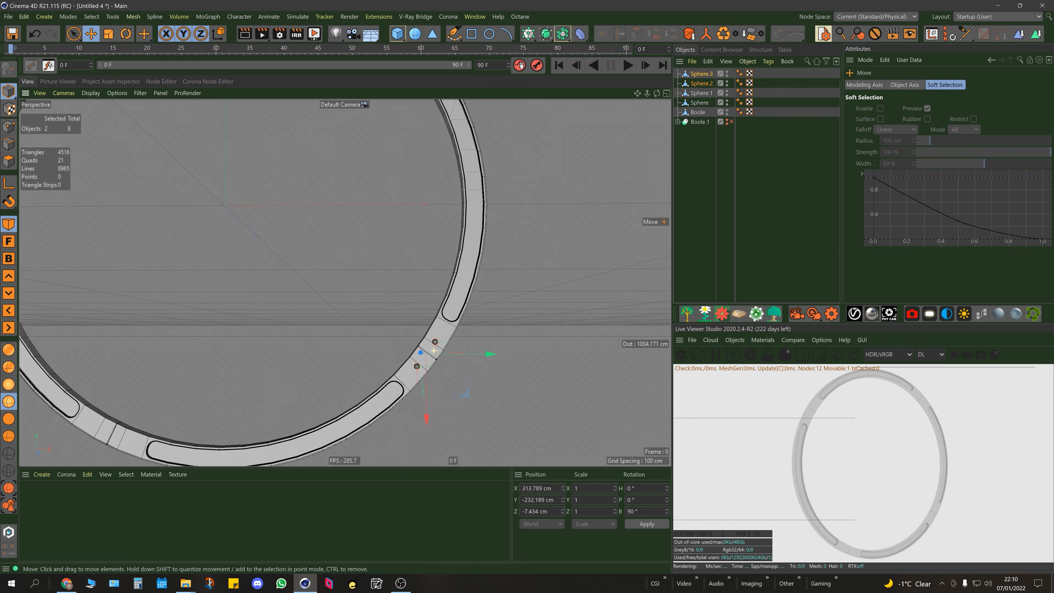
Step: Select all four half spheres and duplicate them along X over to the opposite side of the ring
{"action": "left_click", "coordinate": [700, 102]}
{"action": "left_click", "coordinate": [701, 74], "text": "shift"}
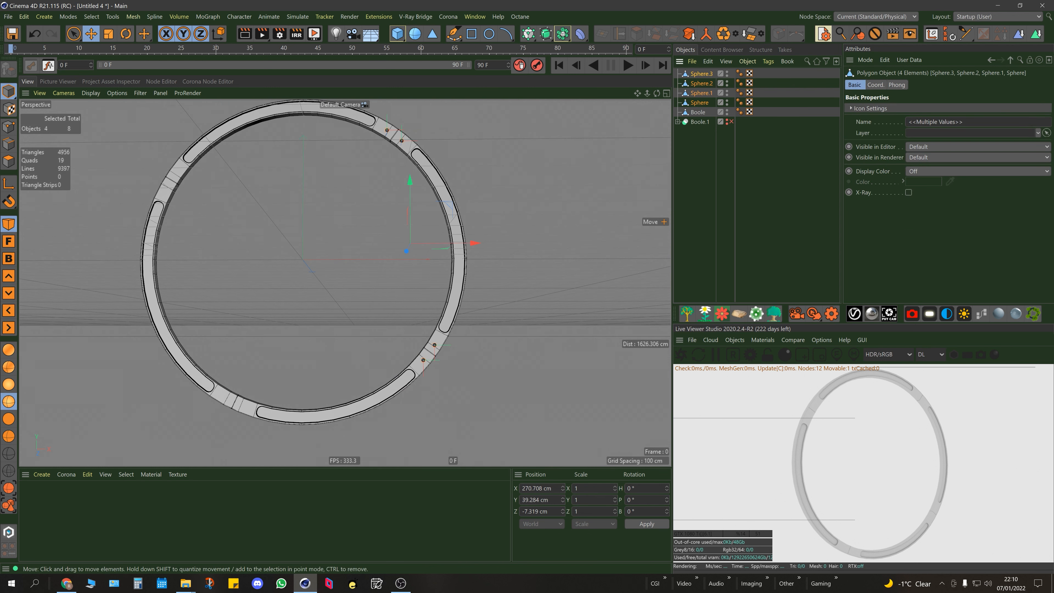
{"action": "left_click_drag", "start_coordinate": [470, 244], "coordinate": [257, 244], "text": "ctrl"}
{"action": "middle_click_drag", "start_coordinate": [258, 244], "coordinate": [314, 256], "text": "alt"}
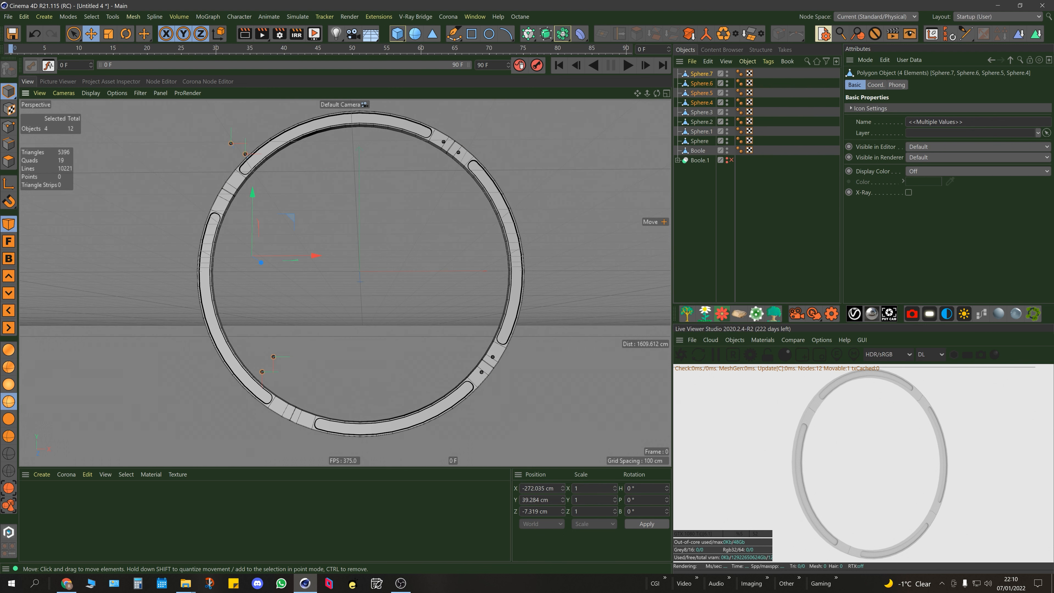
Step: Rotate the four copied half spheres 180° in bank and move them so the upper pair sits on the ring's upper-left joint
{"action": "key", "text": "r"}
{"action": "left_click_drag", "start_coordinate": [285, 226], "coordinate": [173, 326]}
{"action": "key", "text": "e"}
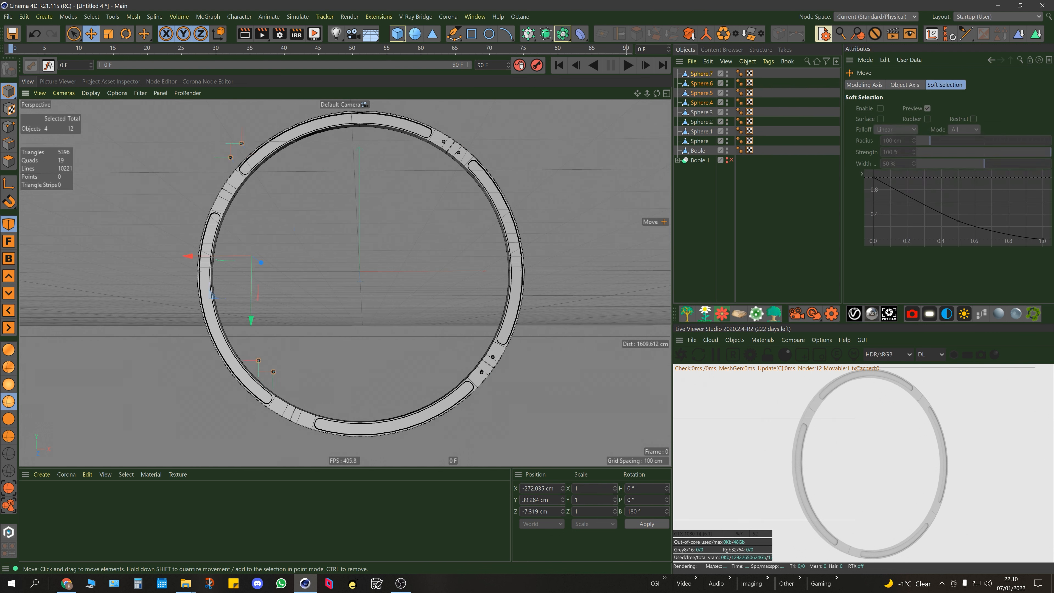
{"action": "middle_click_drag", "start_coordinate": [315, 269], "coordinate": [344, 283], "text": "alt"}
{"action": "left_click_drag", "start_coordinate": [244, 307], "coordinate": [236, 350]}
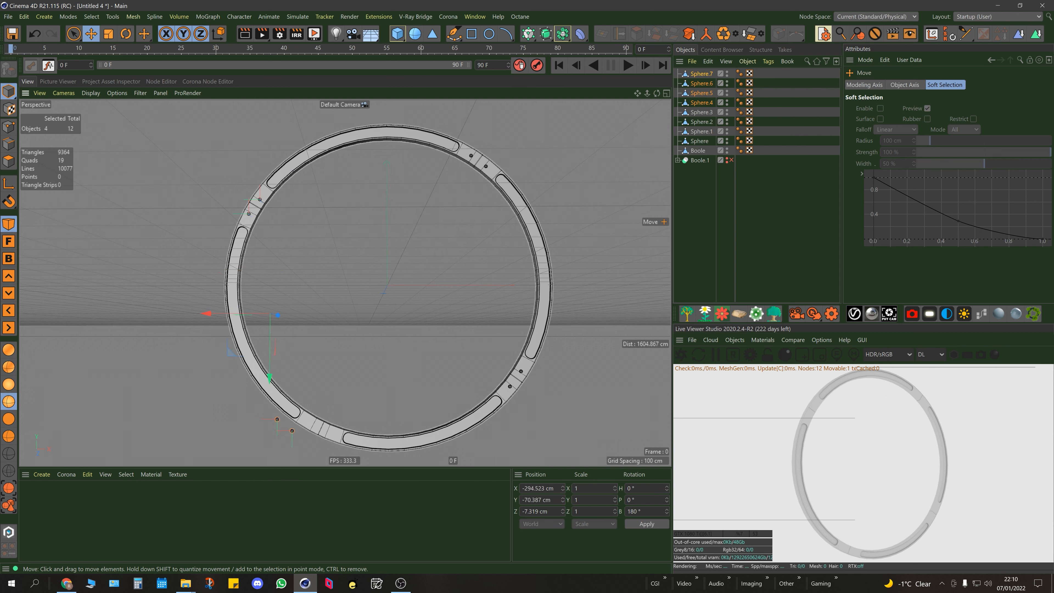
Step: Nudge the two half spheres at the ring's upper-left joint one by one to centre them across the band
{"action": "left_click", "coordinate": [701, 103]}
{"action": "scroll", "coordinate": [251, 199], "scroll_direction": "up", "scroll_amount": 10}
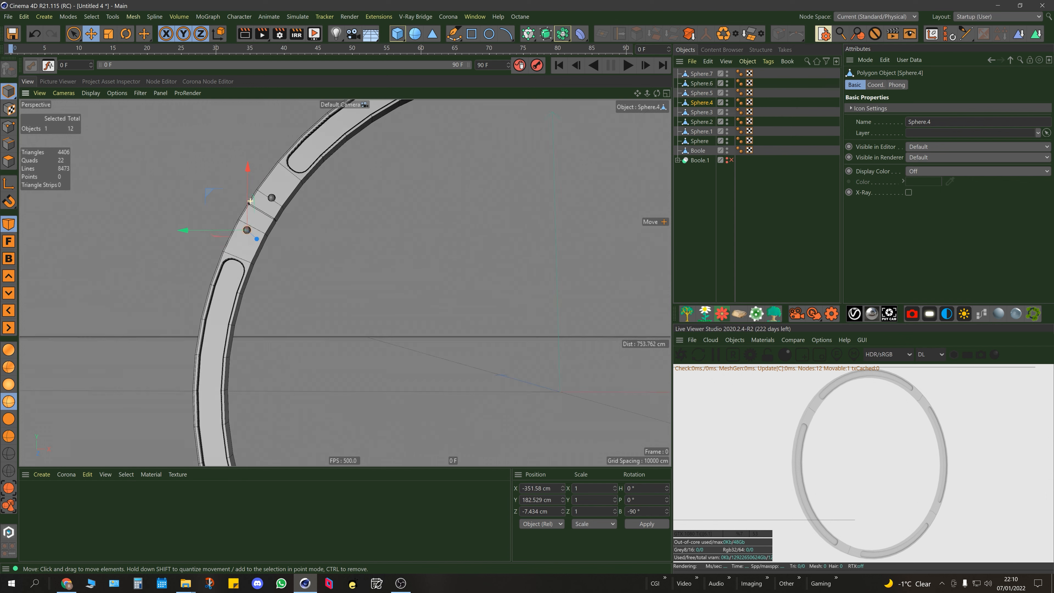
{"action": "middle_click_drag", "start_coordinate": [251, 198], "coordinate": [264, 226], "text": "alt"}
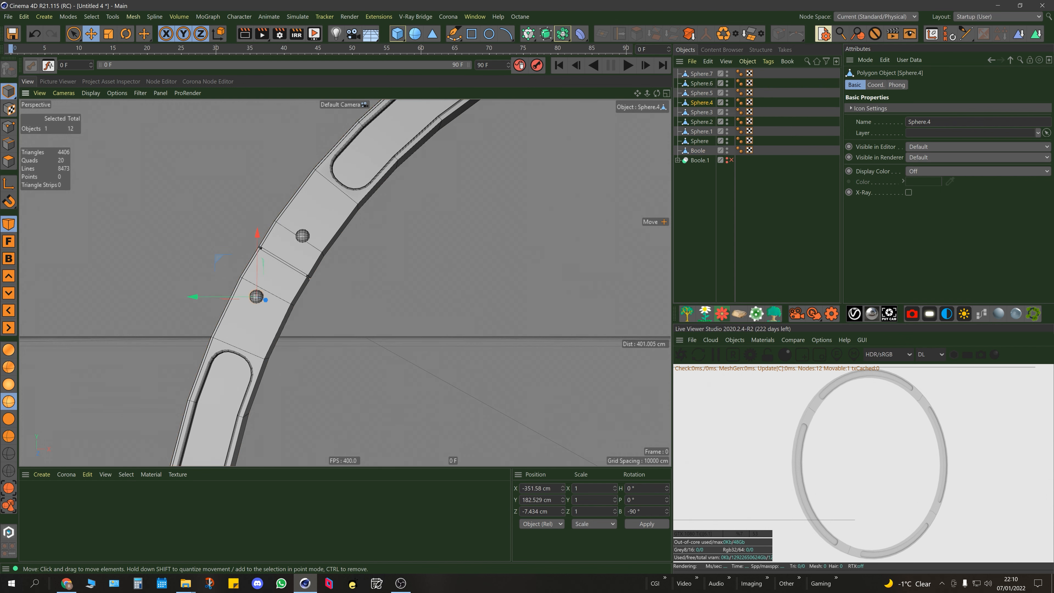
{"action": "left_click_drag", "start_coordinate": [257, 296], "coordinate": [264, 297]}
{"action": "left_click", "coordinate": [302, 236]}
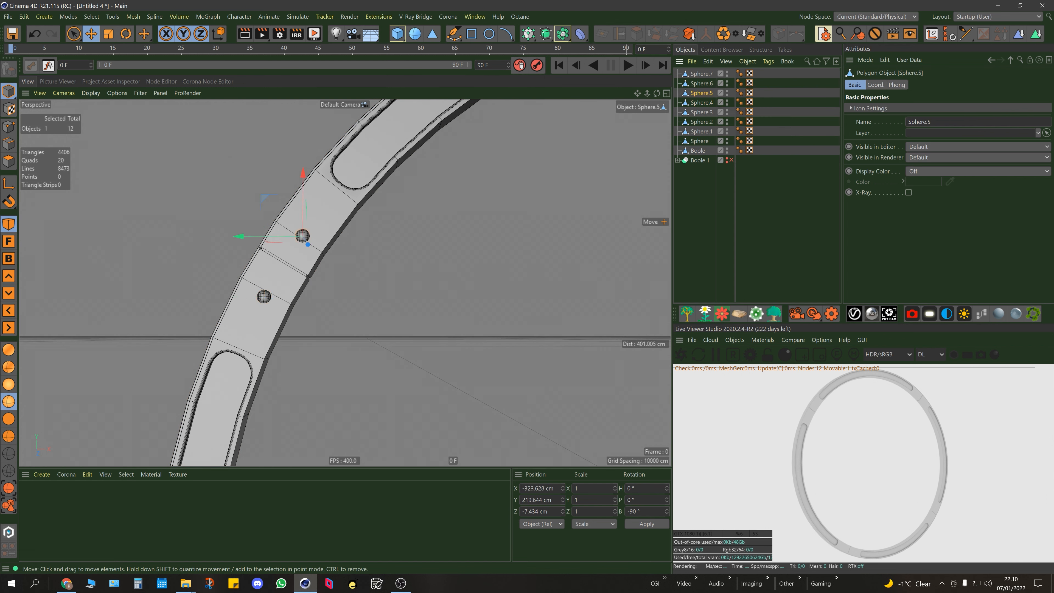
{"action": "scroll", "coordinate": [290, 208], "scroll_direction": "up", "scroll_amount": 4}
{"action": "left_click_drag", "start_coordinate": [275, 216], "coordinate": [276, 208]}
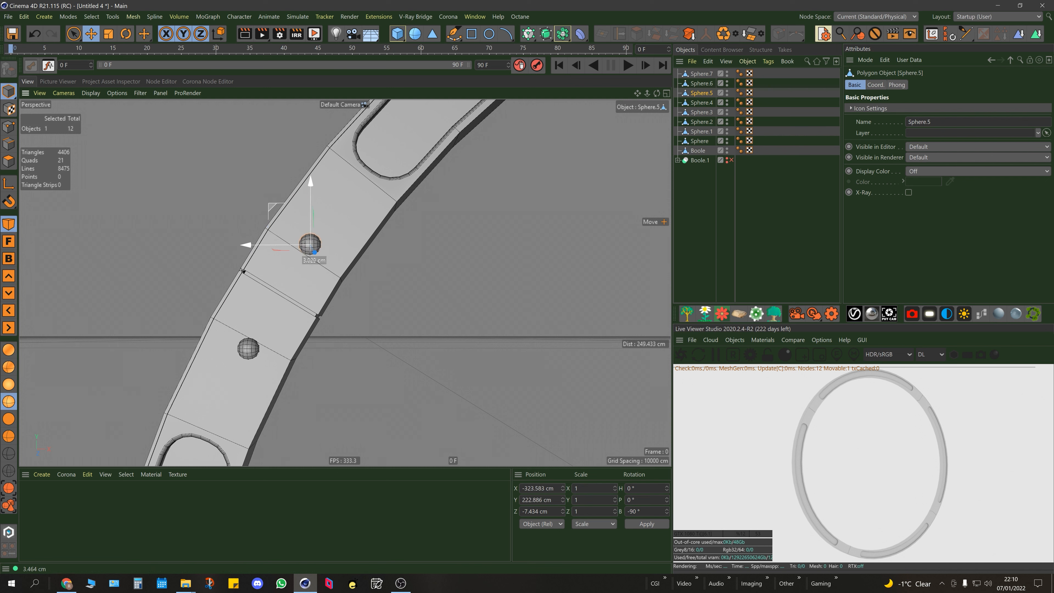
Step: Move the two half spheres lying outside the ring at the lower left onto the nearby joint, one on each side
{"action": "scroll", "coordinate": [315, 245], "scroll_direction": "down", "scroll_amount": 10}
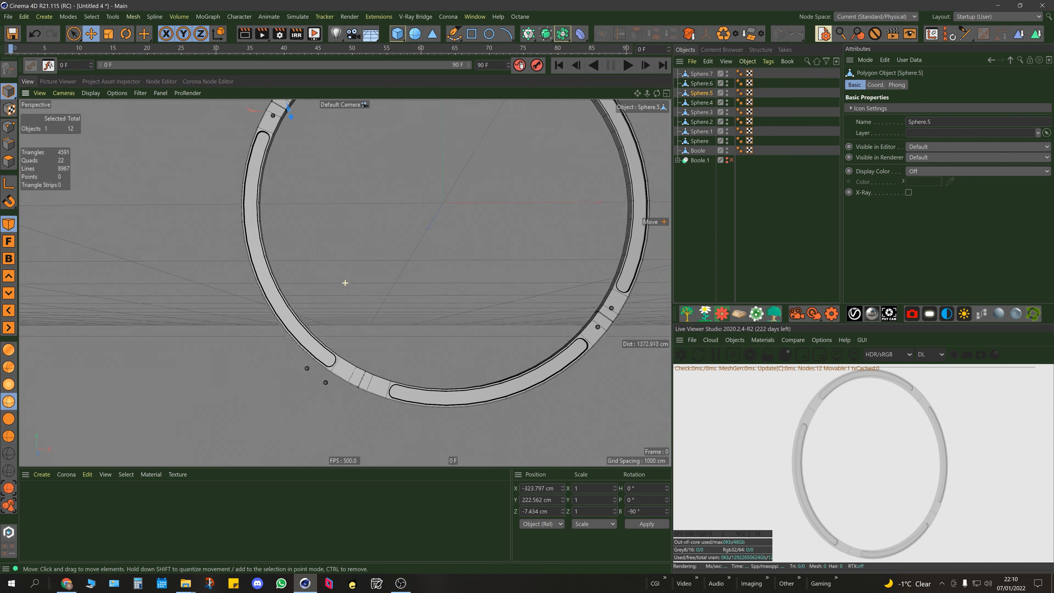
{"action": "scroll", "coordinate": [326, 395], "scroll_direction": "up", "scroll_amount": 2}
{"action": "scroll", "coordinate": [323, 366], "scroll_direction": "up", "scroll_amount": 5}
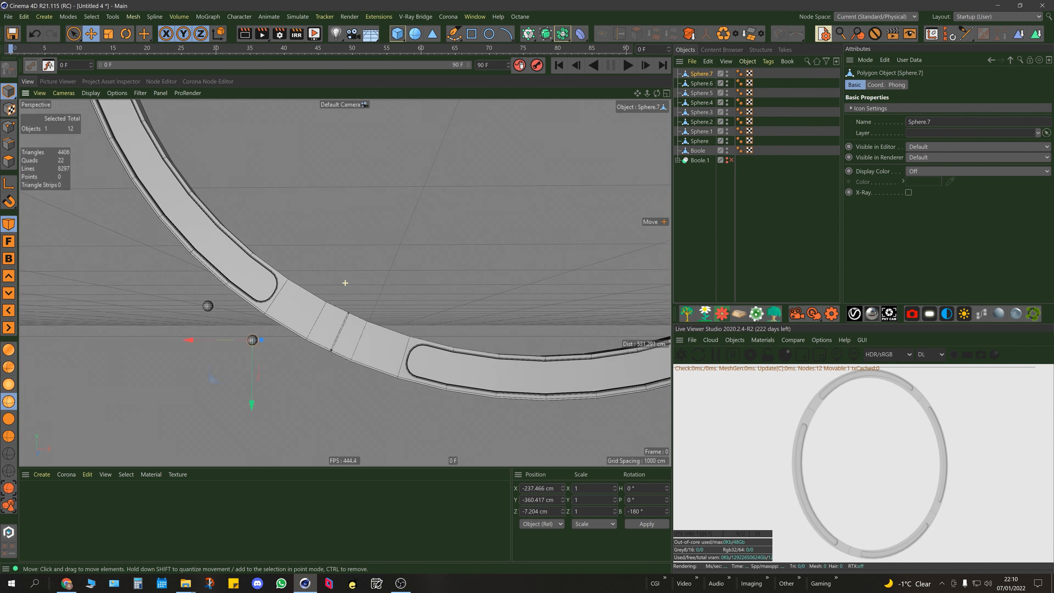
{"action": "left_click_drag", "start_coordinate": [237, 335], "coordinate": [292, 339]}
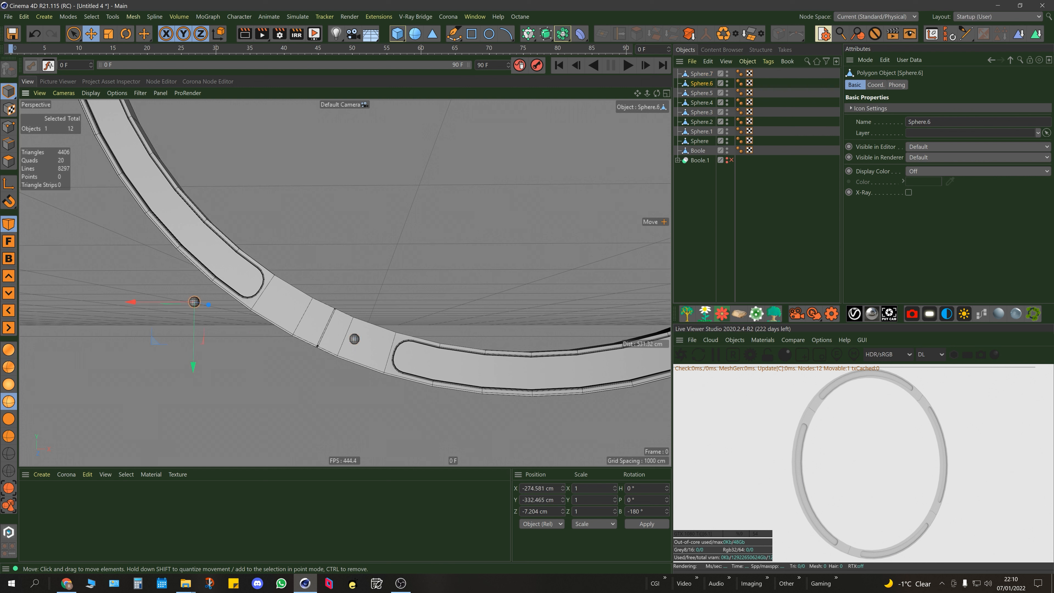
{"action": "left_click_drag", "start_coordinate": [194, 302], "coordinate": [353, 338]}
{"action": "scroll", "coordinate": [311, 317], "scroll_direction": "down", "scroll_amount": 6}
Step: Group the Boole ring and all eight half spheres under a single null
{"action": "left_click", "coordinate": [257, 181]}
{"action": "scroll", "coordinate": [292, 181], "scroll_direction": "up", "scroll_amount": 5}
{"action": "middle_click_drag", "start_coordinate": [291, 181], "coordinate": [268, 174], "text": "alt"}
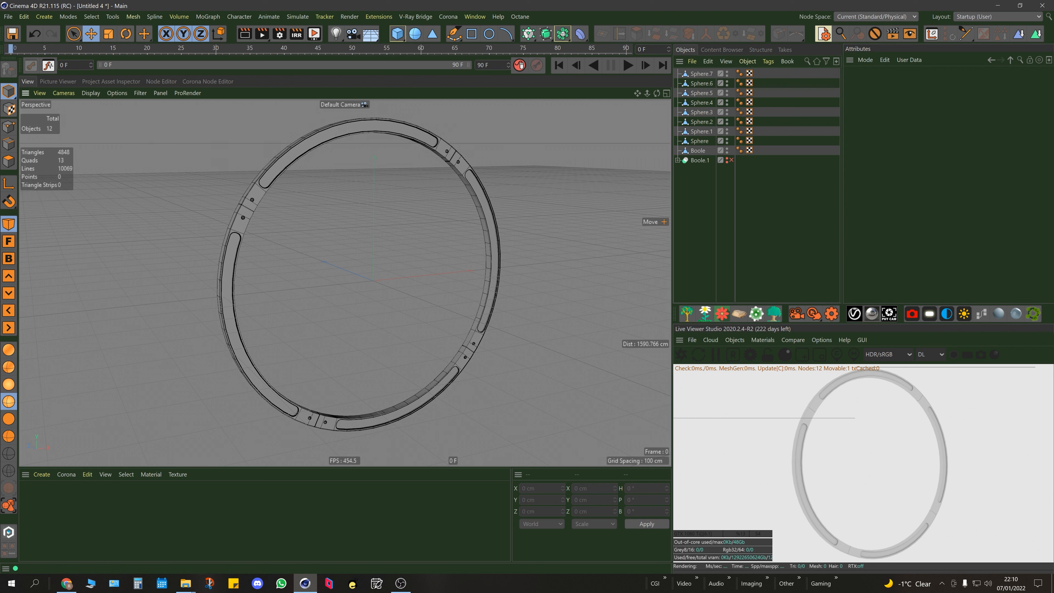
{"action": "left_click", "coordinate": [698, 151]}
{"action": "left_click", "coordinate": [701, 74], "text": "shift"}
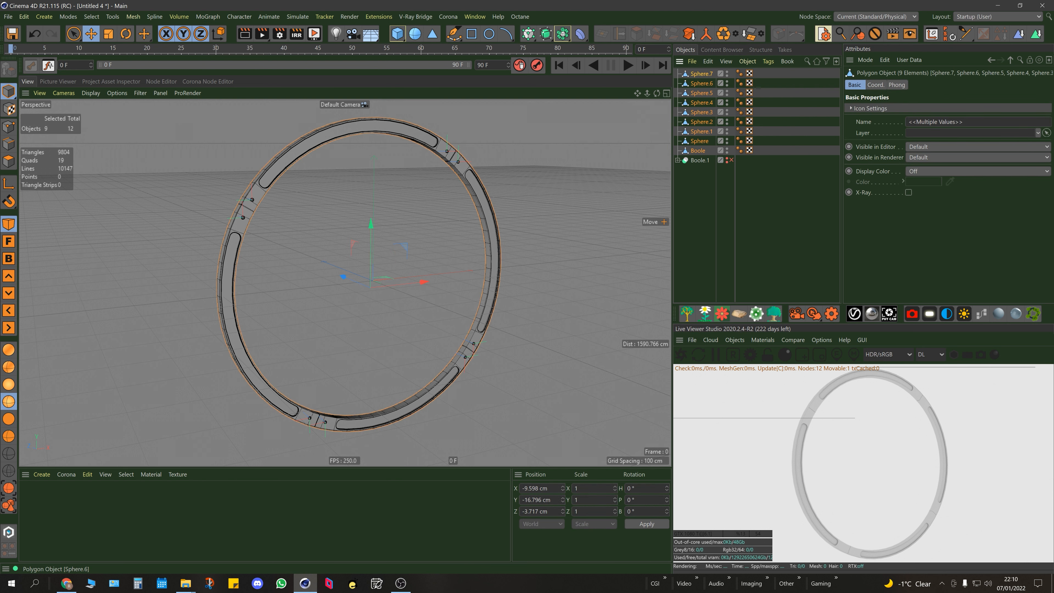
{"action": "key", "text": "alt+g"}
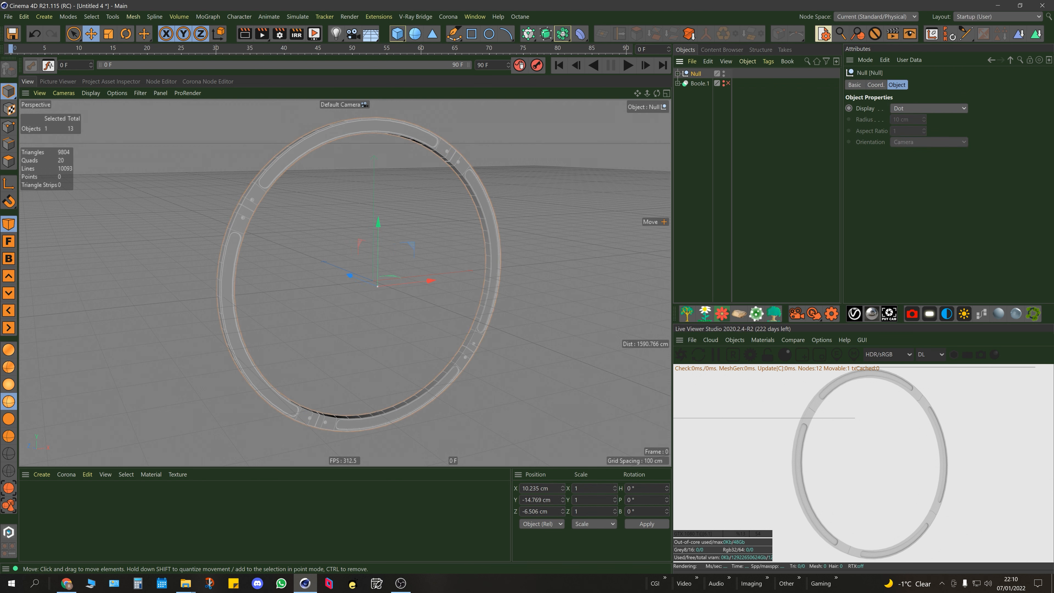
{"action": "left_click_drag", "start_coordinate": [233, 299], "coordinate": [324, 311], "text": "alt"}
{"action": "middle_click_drag", "start_coordinate": [324, 311], "coordinate": [462, 333], "text": "alt"}
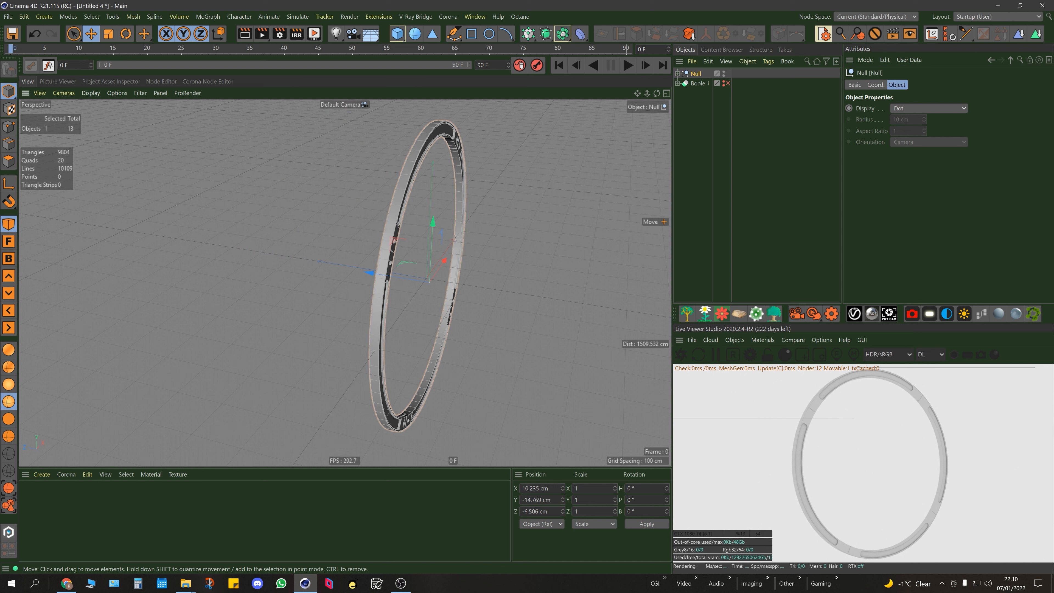
{"action": "left_click_drag", "start_coordinate": [370, 272], "coordinate": [342, 269], "text": "ctrl"}
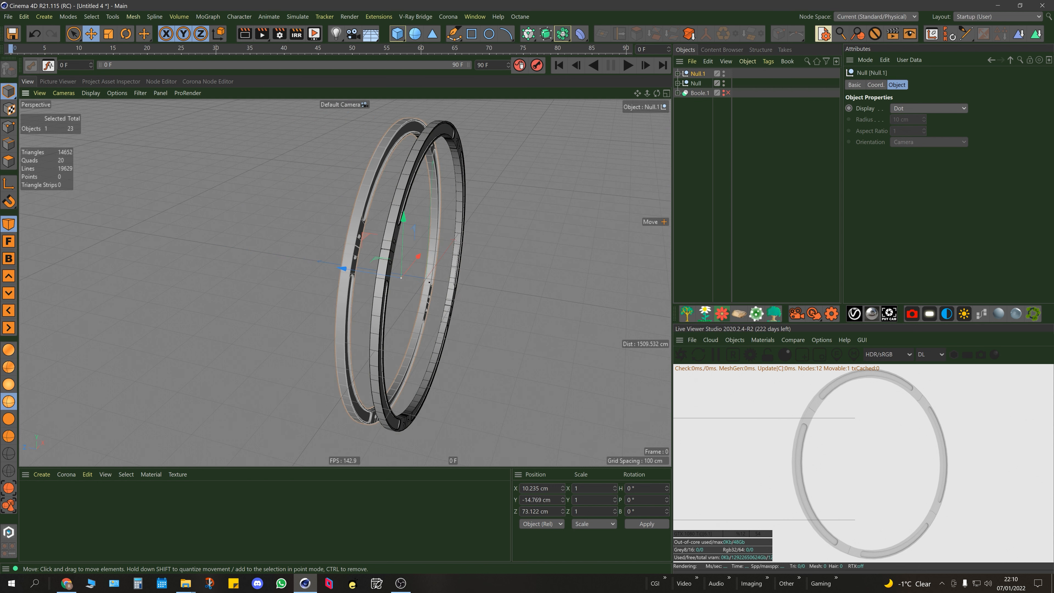
{"action": "key", "text": "r"}
{"action": "left_click_drag", "start_coordinate": [415, 292], "coordinate": [334, 199]}
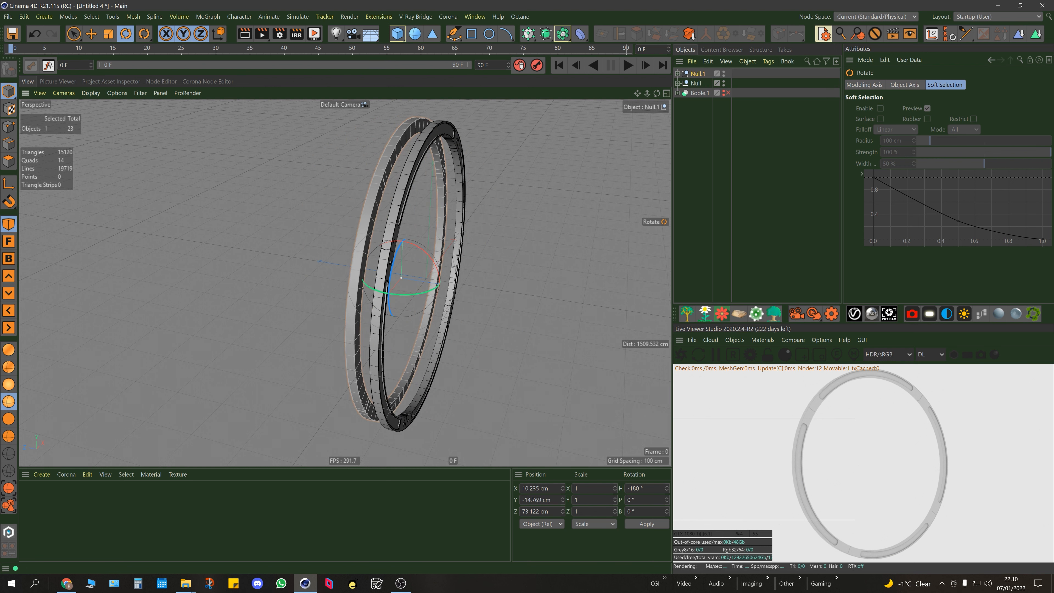
{"action": "left_click_drag", "start_coordinate": [382, 290], "coordinate": [437, 298], "text": "alt"}
{"action": "key", "text": "e"}
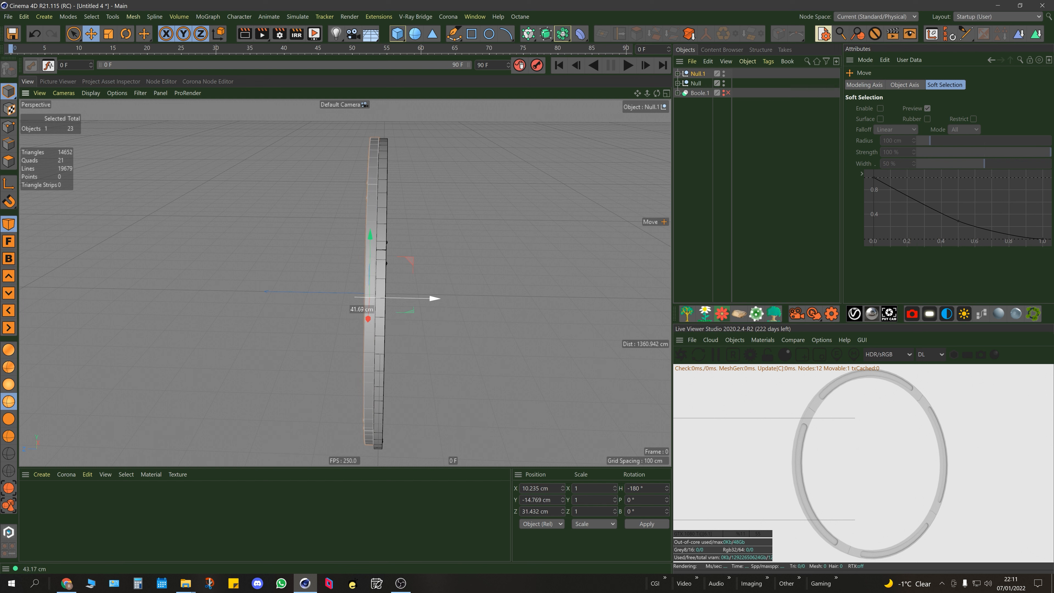
{"action": "left_click_drag", "start_coordinate": [438, 298], "coordinate": [438, 298]}
{"action": "left_click_drag", "start_coordinate": [364, 301], "coordinate": [331, 275], "text": "alt"}
{"action": "right_click_drag", "start_coordinate": [395, 290], "coordinate": [431, 291], "text": "alt"}
{"action": "left_click", "coordinate": [431, 291]}
{"action": "left_click_drag", "start_coordinate": [386, 254], "coordinate": [442, 217], "text": "alt"}
{"action": "key", "text": "ctrl+z"}
{"action": "left_click_drag", "start_coordinate": [373, 258], "coordinate": [361, 340], "text": "alt"}
{"action": "left_click", "coordinate": [697, 74]}
{"action": "key", "text": "Delete"}
{"action": "left_click", "coordinate": [696, 74]}
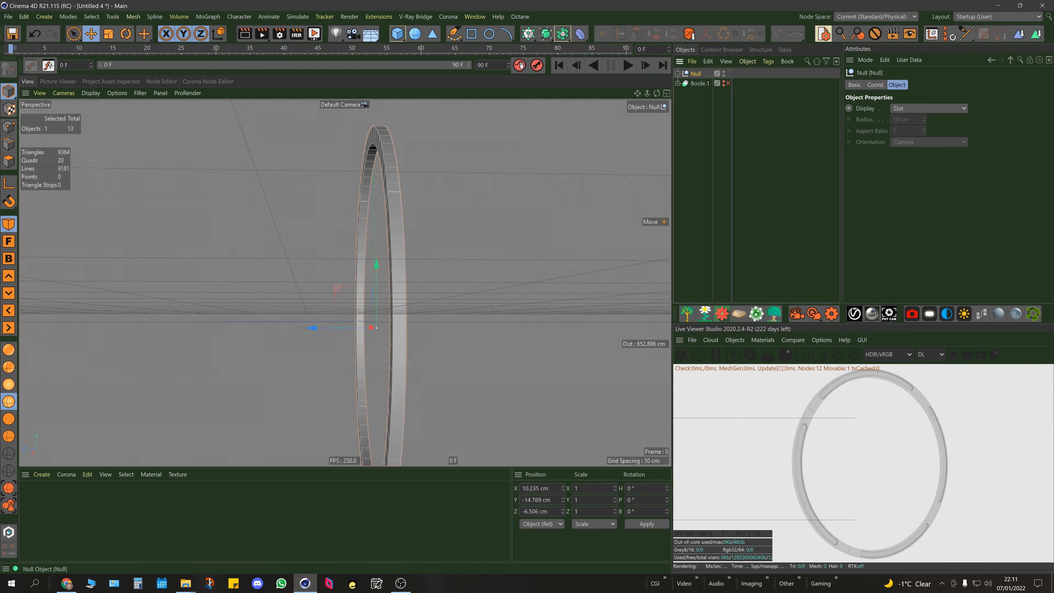
Step: Add a Text spline to the scene with the ring seen from the front
{"action": "left_click_drag", "start_coordinate": [394, 266], "coordinate": [291, 307], "text": "alt"}
{"action": "middle_click_drag", "start_coordinate": [415, 258], "coordinate": [249, 363], "text": "alt"}
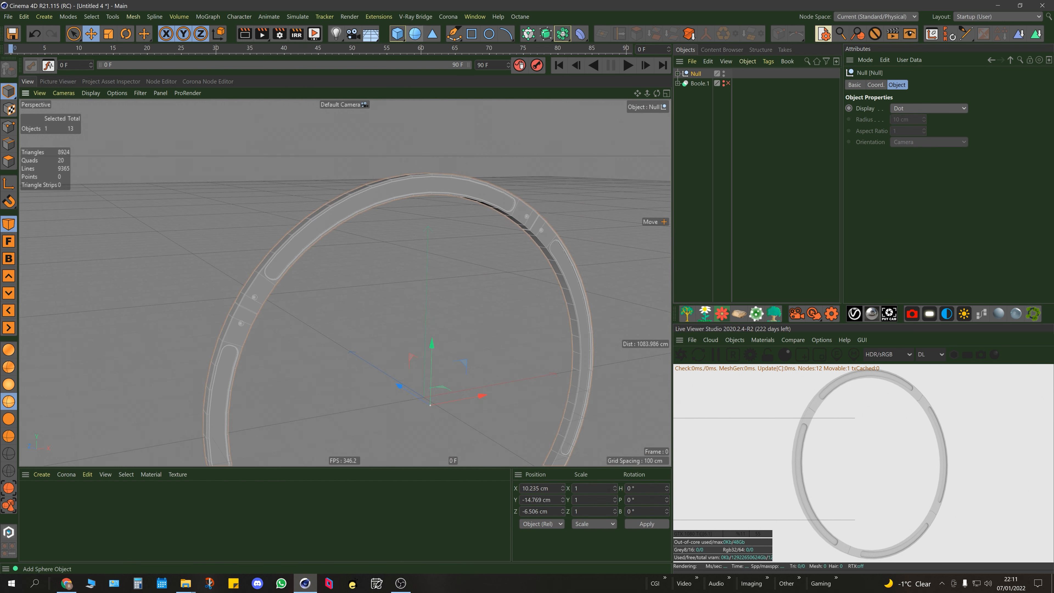
{"action": "left_click", "coordinate": [506, 34]}
{"action": "left_click", "coordinate": [539, 80]}
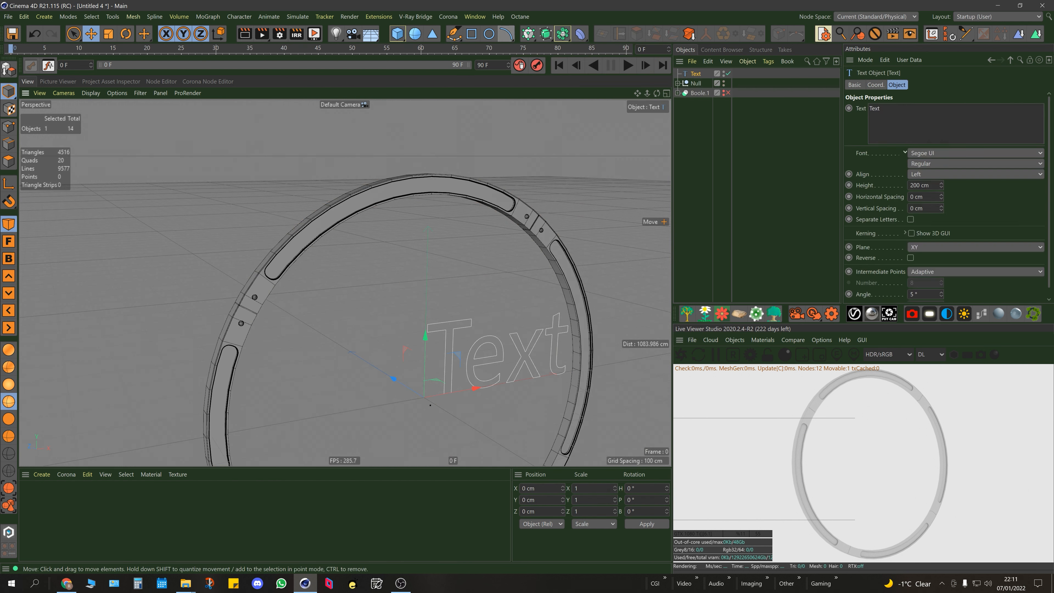
Step: Set the Text spline's content to "R & H Bros. FARNBOROUGH"
{"action": "middle_click_drag", "start_coordinate": [476, 360], "coordinate": [388, 313], "text": "alt"}
{"action": "left_click_drag", "start_coordinate": [388, 313], "coordinate": [342, 304], "text": "alt"}
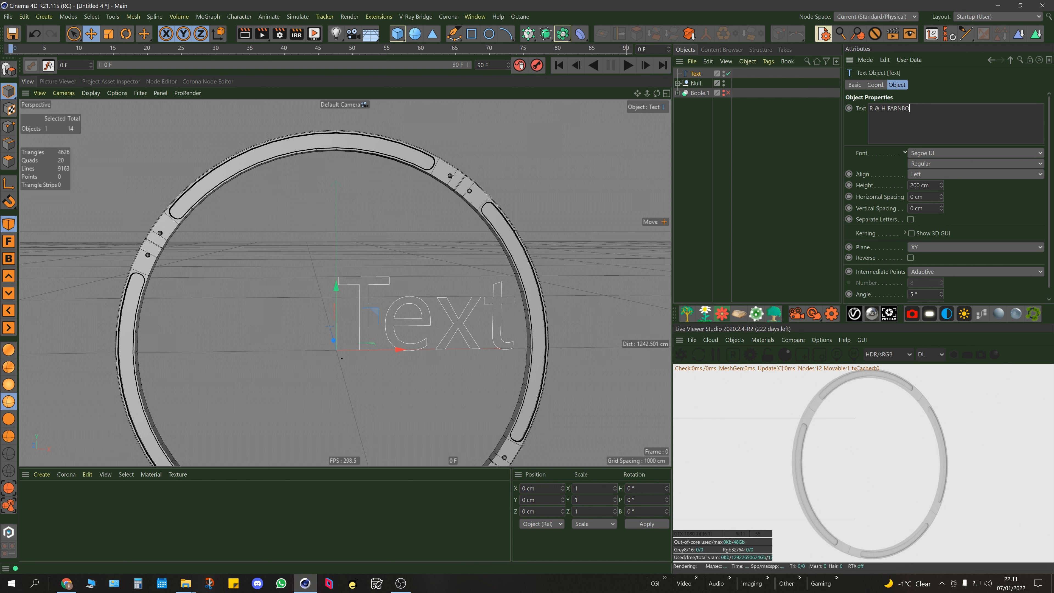
{"action": "key", "text": "ctrl+Return"}
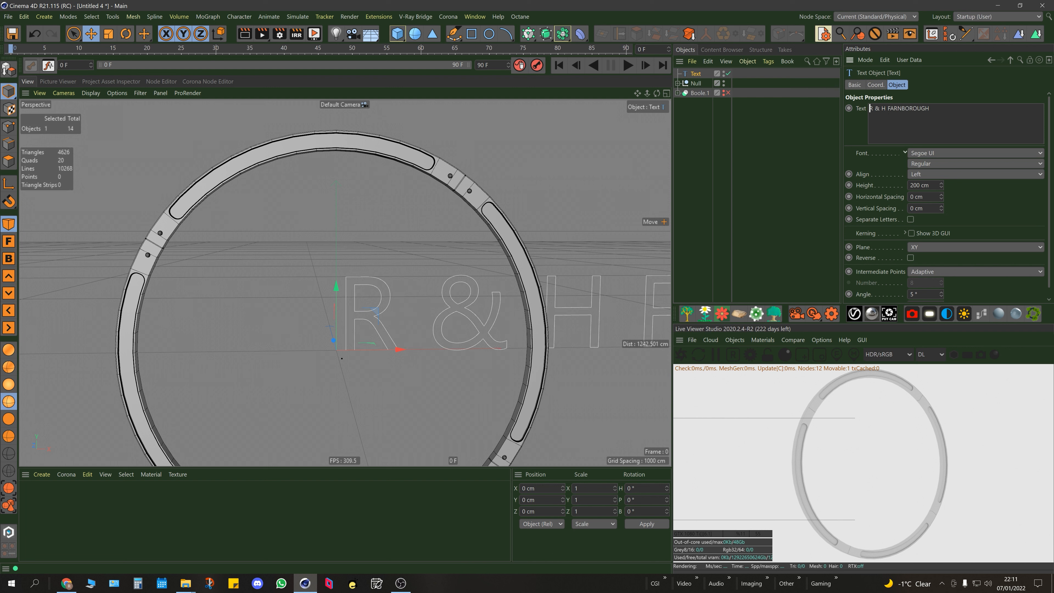
{"action": "scroll", "coordinate": [345, 283], "scroll_direction": "down", "scroll_amount": 8}
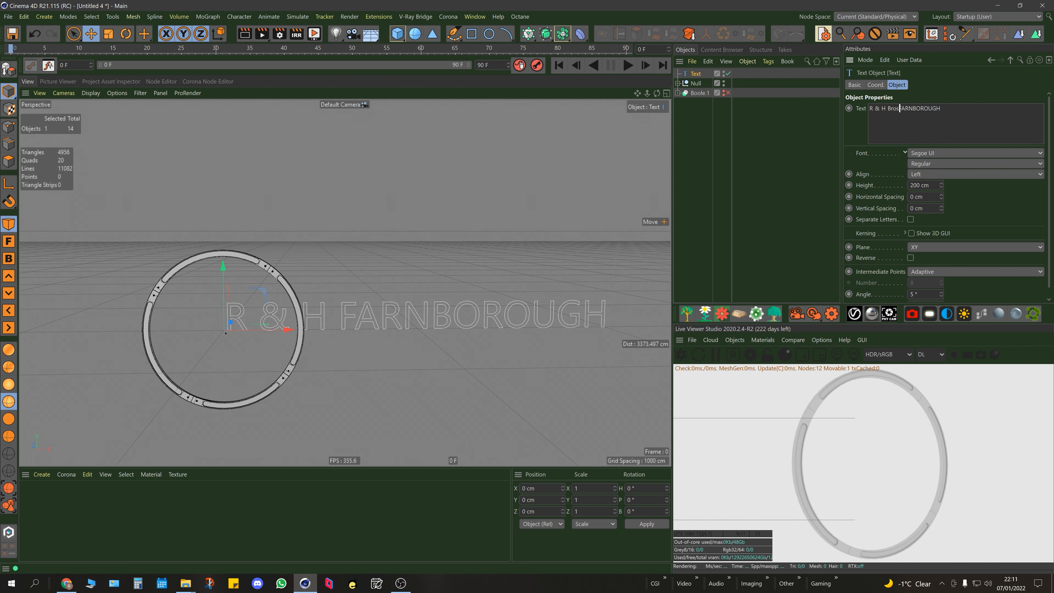
{"action": "key", "text": "ctrl+Return"}
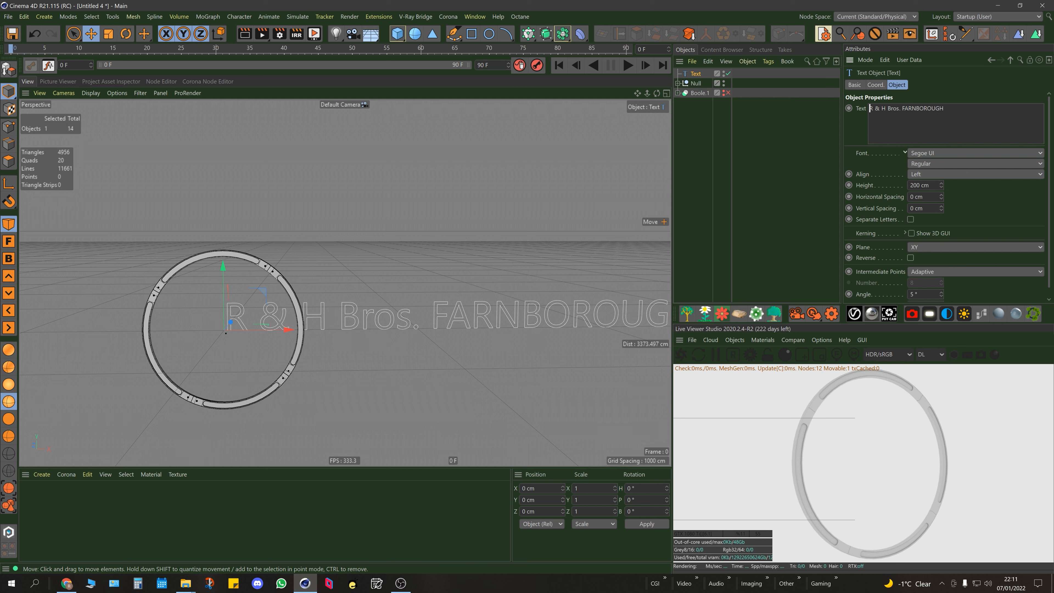
Step: Reduce the Text spline's height to 25 cm
{"action": "left_click_drag", "start_coordinate": [405, 332], "coordinate": [483, 322], "text": "alt"}
{"action": "middle_click_drag", "start_coordinate": [394, 288], "coordinate": [332, 279], "text": "alt"}
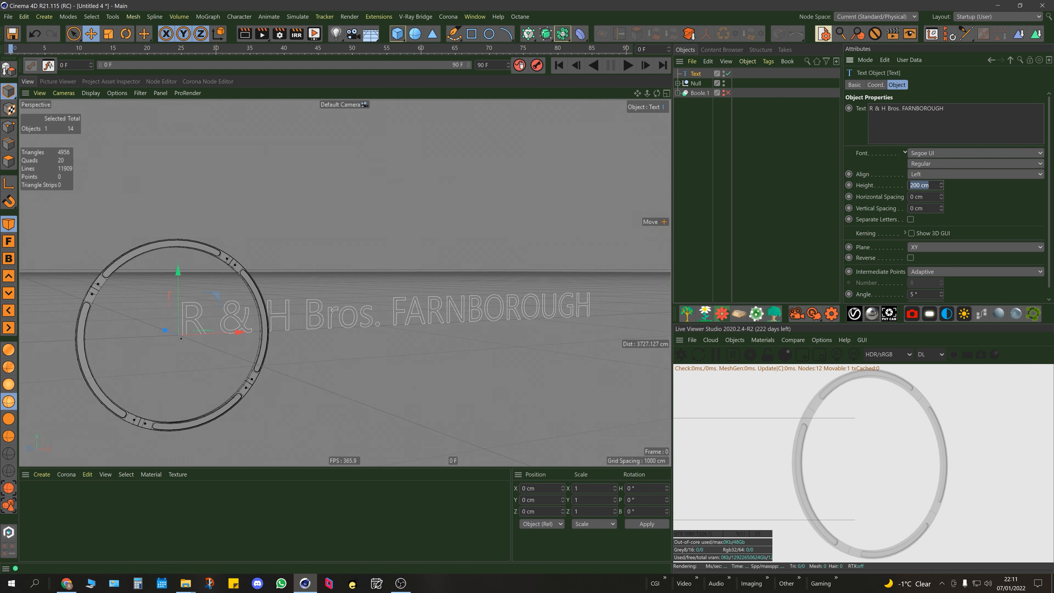
{"action": "key", "text": "Return"}
{"action": "scroll", "coordinate": [181, 338], "scroll_direction": "up", "scroll_amount": 6}
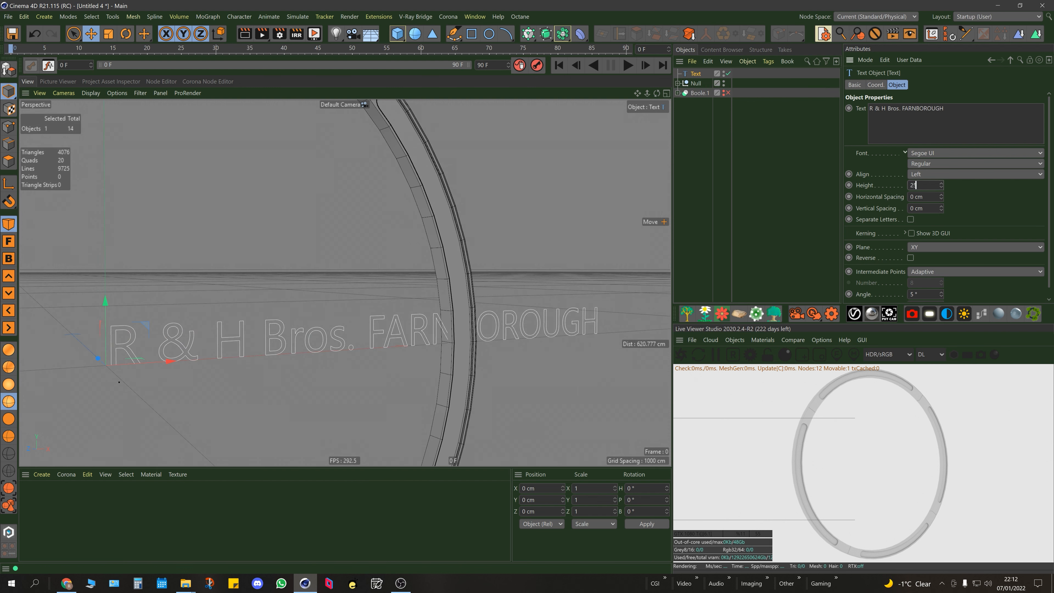
{"action": "key", "text": "Return"}
Step: Move the text up to the ring's upper slot, at about X -224.7, Y 330.1 and Z -4.3 cm
{"action": "middle_click_drag", "start_coordinate": [182, 269], "coordinate": [399, 309], "text": "alt"}
{"action": "scroll", "coordinate": [319, 286], "scroll_direction": "down", "scroll_amount": 2}
{"action": "left_click_drag", "start_coordinate": [381, 369], "coordinate": [270, 150]}
{"action": "middle_click_drag", "start_coordinate": [270, 150], "coordinate": [280, 179], "text": "alt"}
{"action": "mouse_move", "coordinate": [152, 184]}
{"action": "left_mouse_down"}
{"action": "mouse_move", "coordinate": [167, 188]}
{"action": "mouse_move", "coordinate": [155, 185]}
{"action": "left_mouse_up"}
{"action": "scroll", "coordinate": [228, 150], "scroll_direction": "up", "scroll_amount": 3}
{"action": "left_click_drag", "start_coordinate": [270, 187], "coordinate": [346, 282], "text": "alt"}
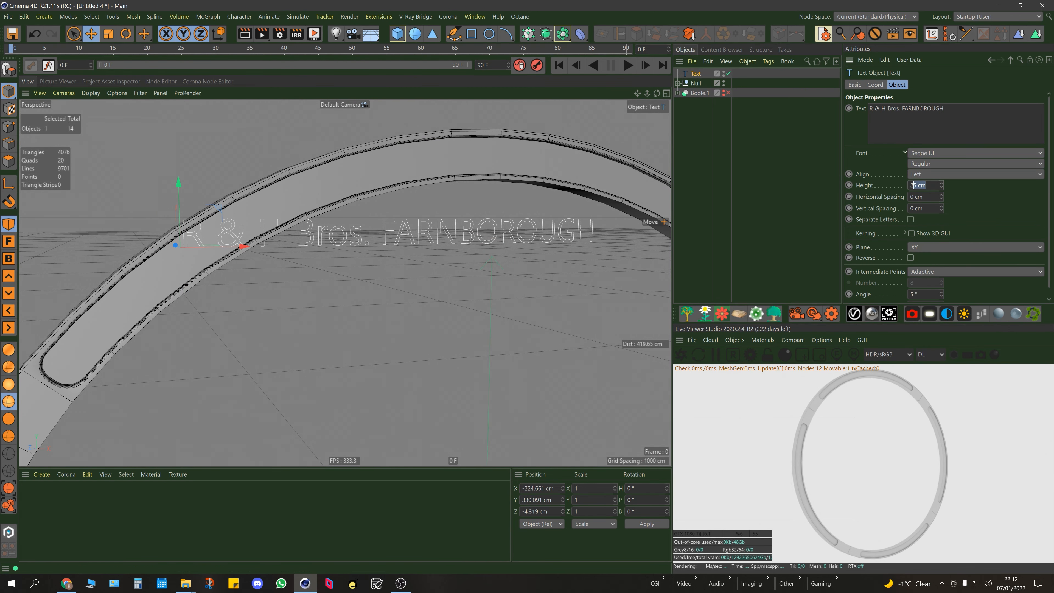
Step: Set the text's height to 22 cm and change its font to Tahoma
{"action": "key", "text": "Return"}
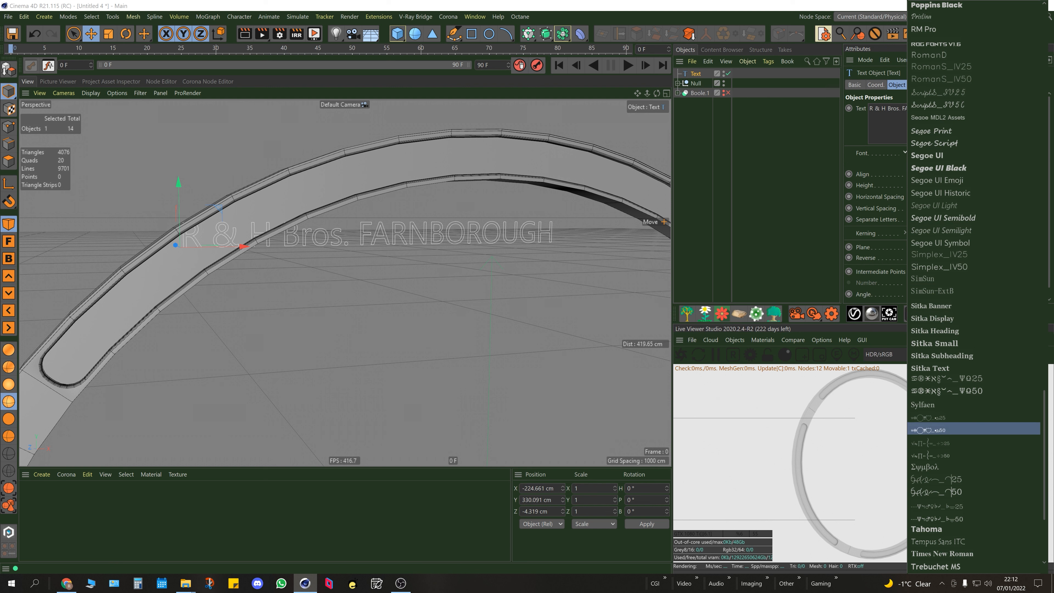
{"action": "scroll", "coordinate": [971, 430], "scroll_direction": "down", "scroll_amount": 3}
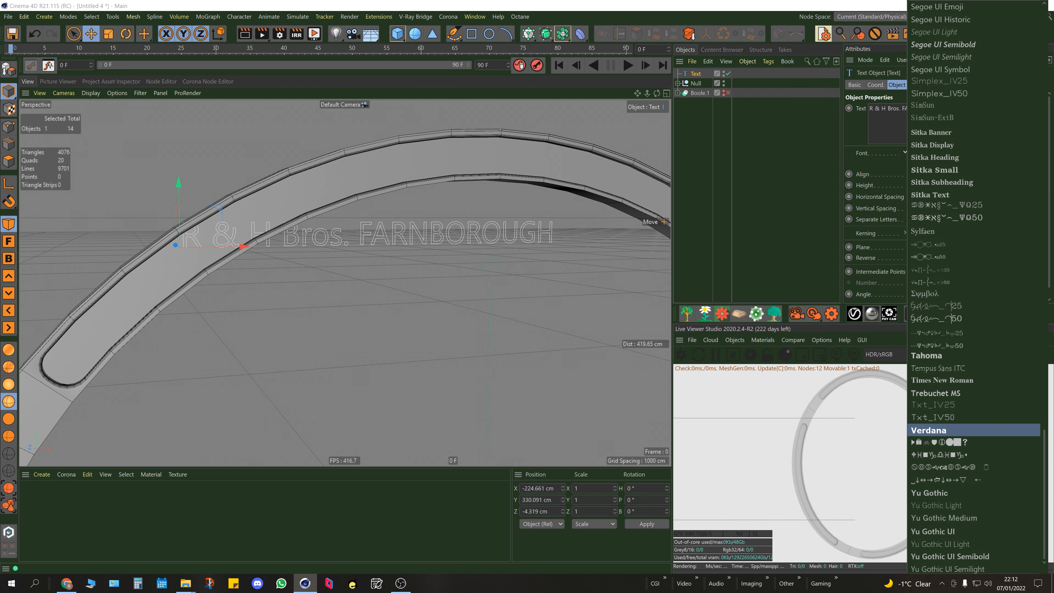
{"action": "left_click", "coordinate": [938, 355]}
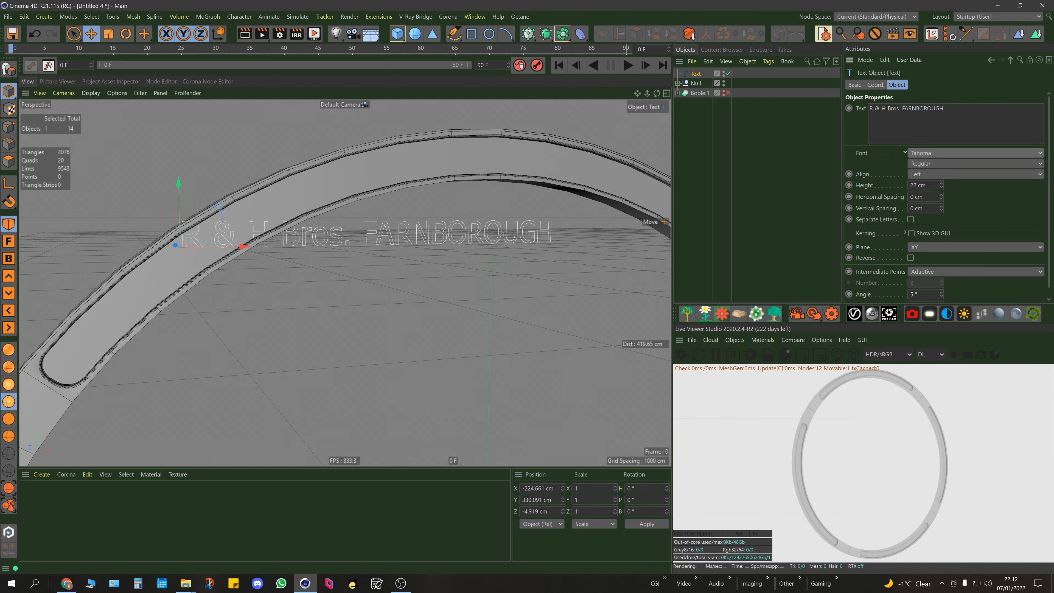
{"action": "key", "text": "shift+Tab"}
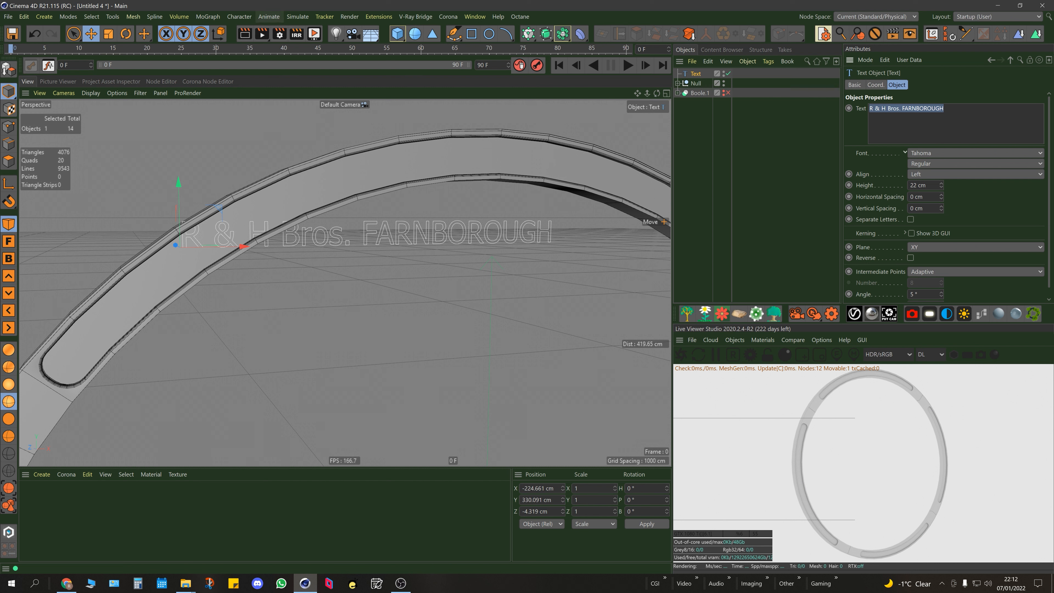
Step: Add a Bend deformer as a child of the Text spline and fit it to its parent
{"action": "left_click", "coordinate": [580, 33]}
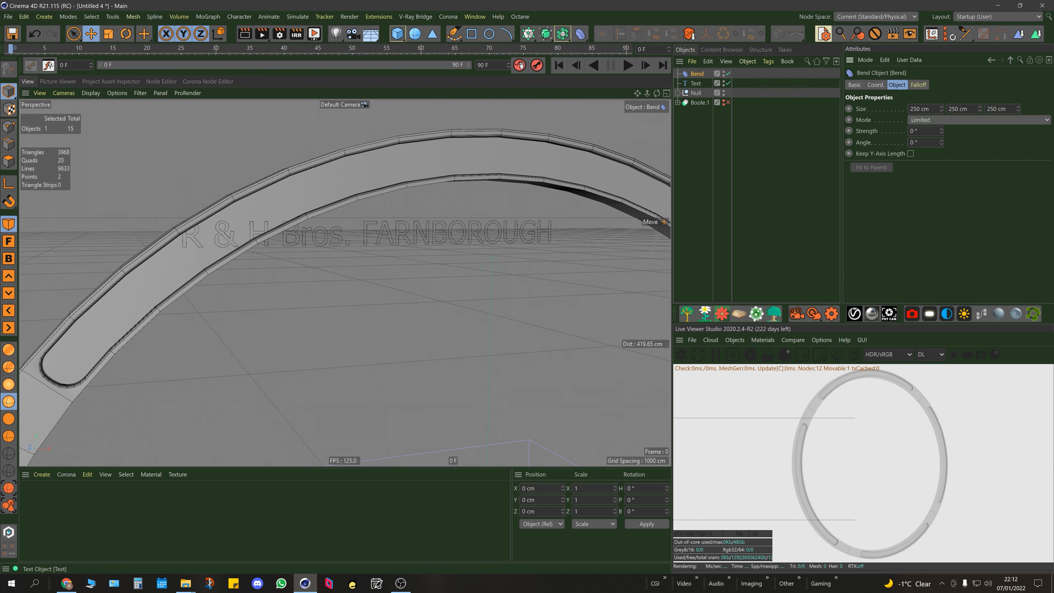
{"action": "left_click", "coordinate": [696, 83]}
{"action": "left_click_drag", "start_coordinate": [696, 83], "coordinate": [696, 74]}
{"action": "left_click", "coordinate": [696, 74]}
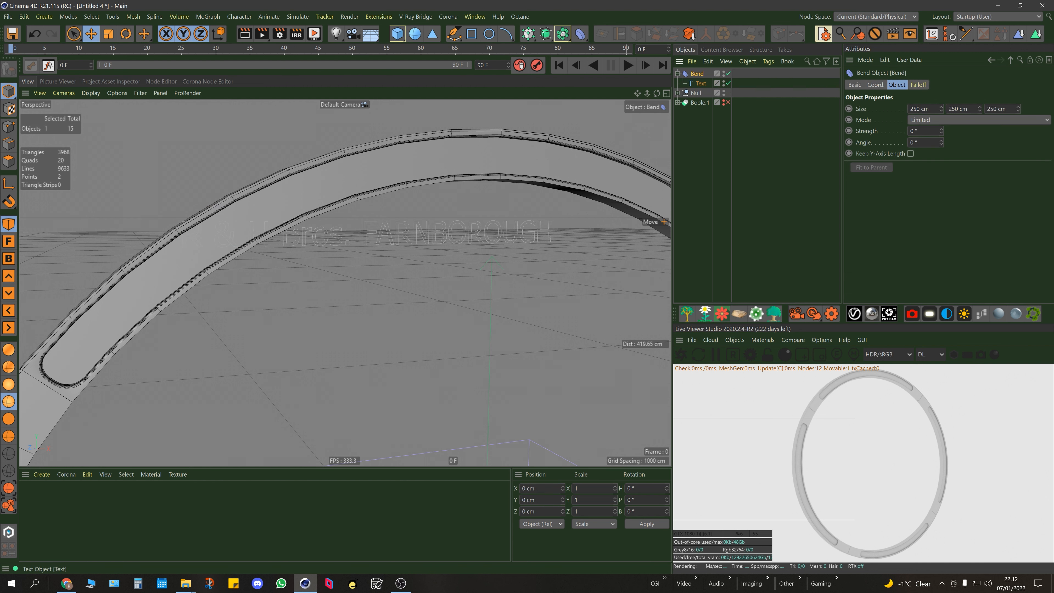
{"action": "left_click", "coordinate": [700, 83]}
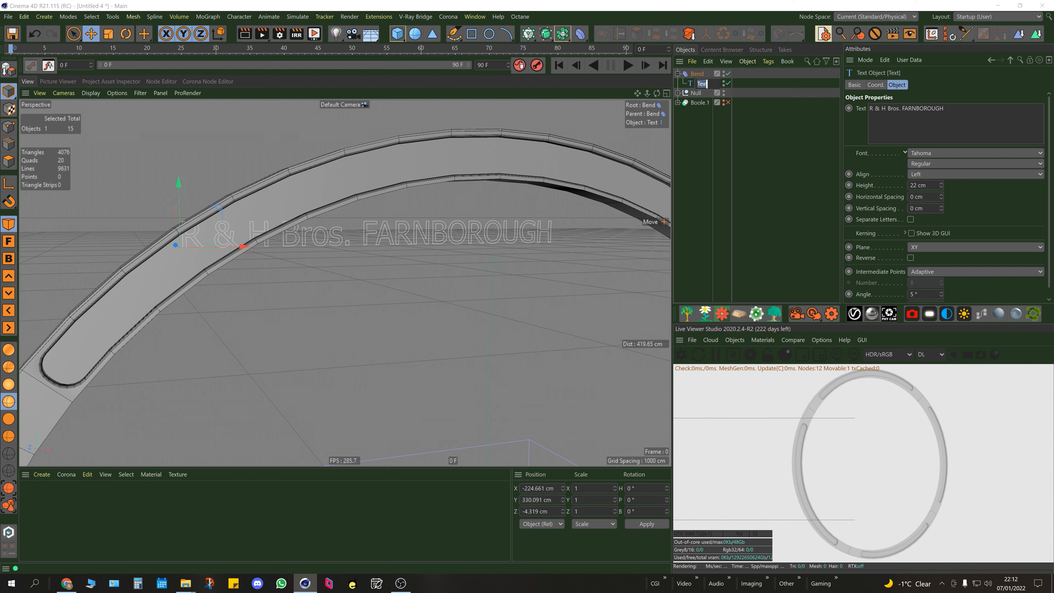
{"action": "left_click", "coordinate": [697, 83]}
{"action": "left_click_drag", "start_coordinate": [701, 83], "coordinate": [695, 73]}
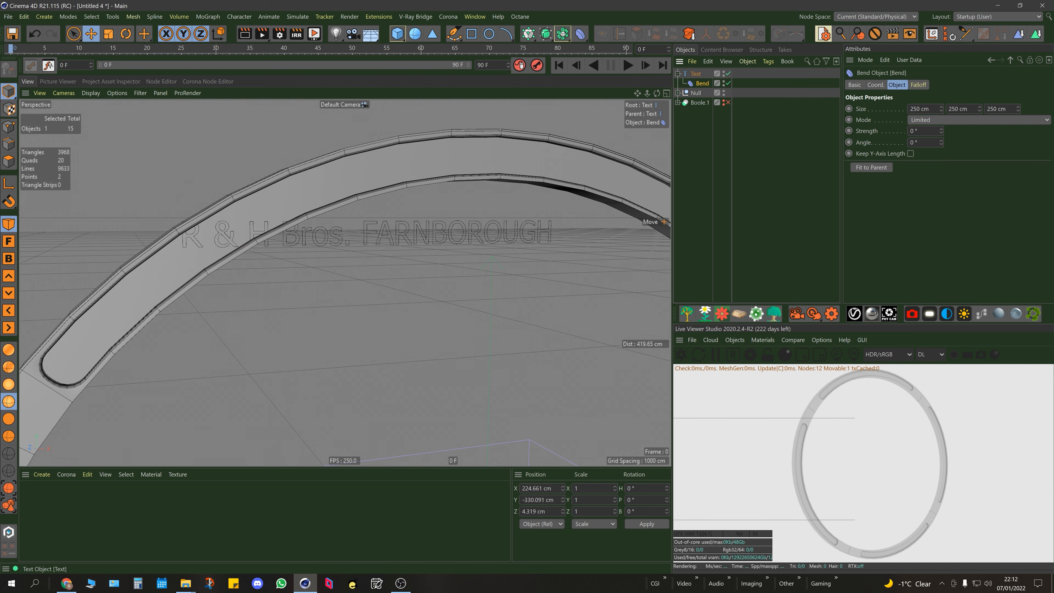
{"action": "left_click", "coordinate": [871, 166]}
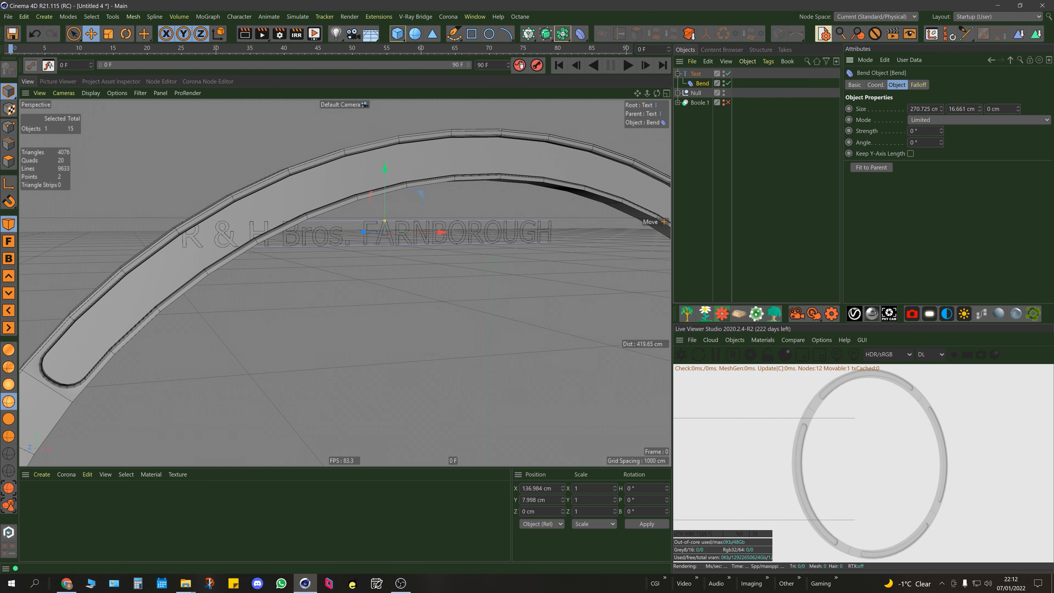
Step: Refit the Bend deformer to the text at a 90° bank rotation and set its strength to 42°
{"action": "left_click_drag", "start_coordinate": [941, 131], "coordinate": [941, 124]}
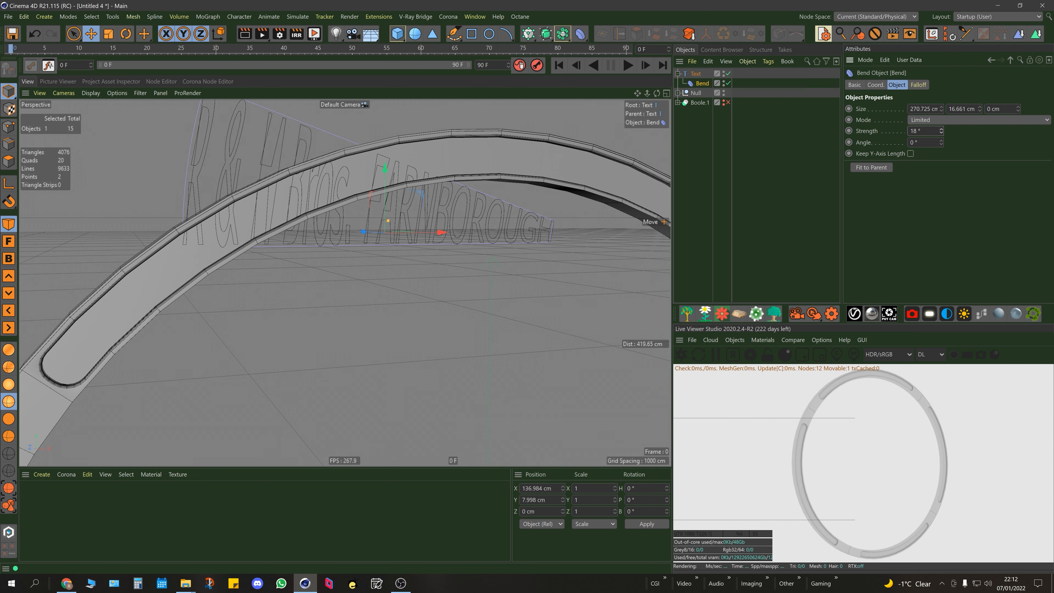
{"action": "key", "text": "ctrl+z"}
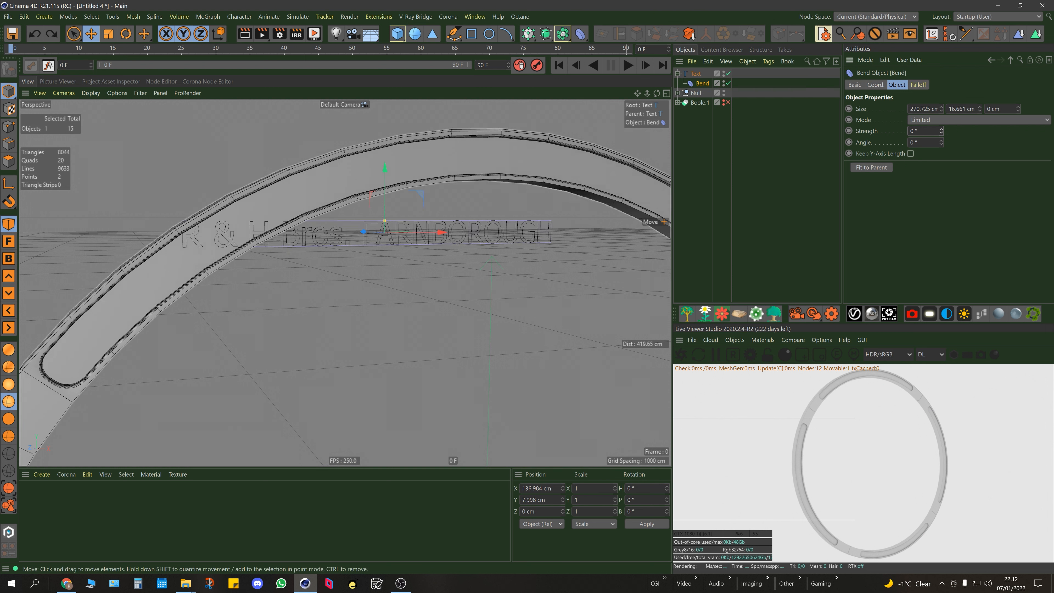
{"action": "key", "text": "r"}
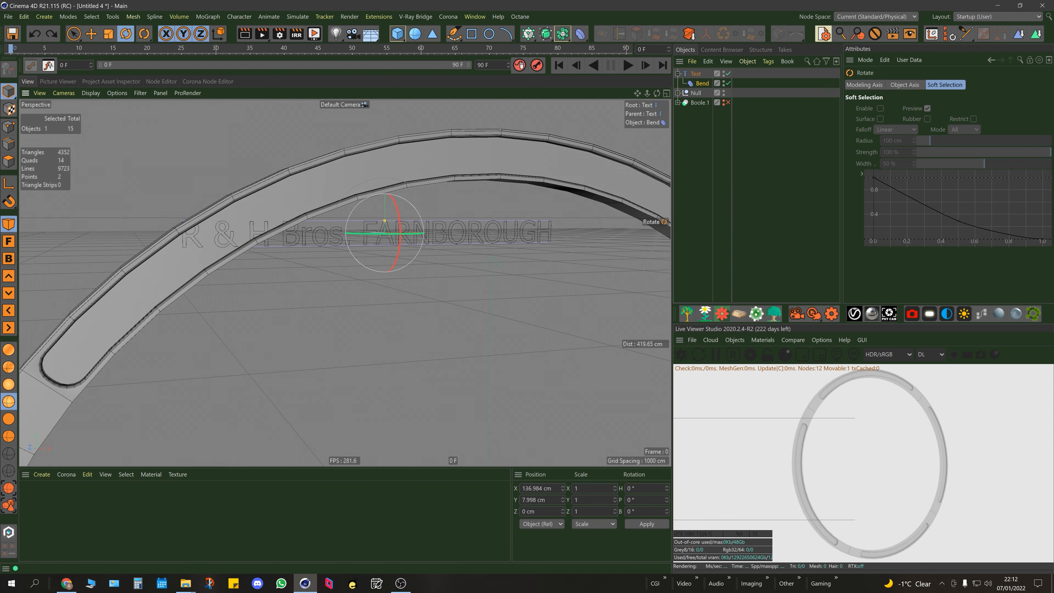
{"action": "left_click_drag", "start_coordinate": [360, 200], "coordinate": [425, 193]}
{"action": "left_click", "coordinate": [702, 83]}
{"action": "left_click", "coordinate": [871, 168]}
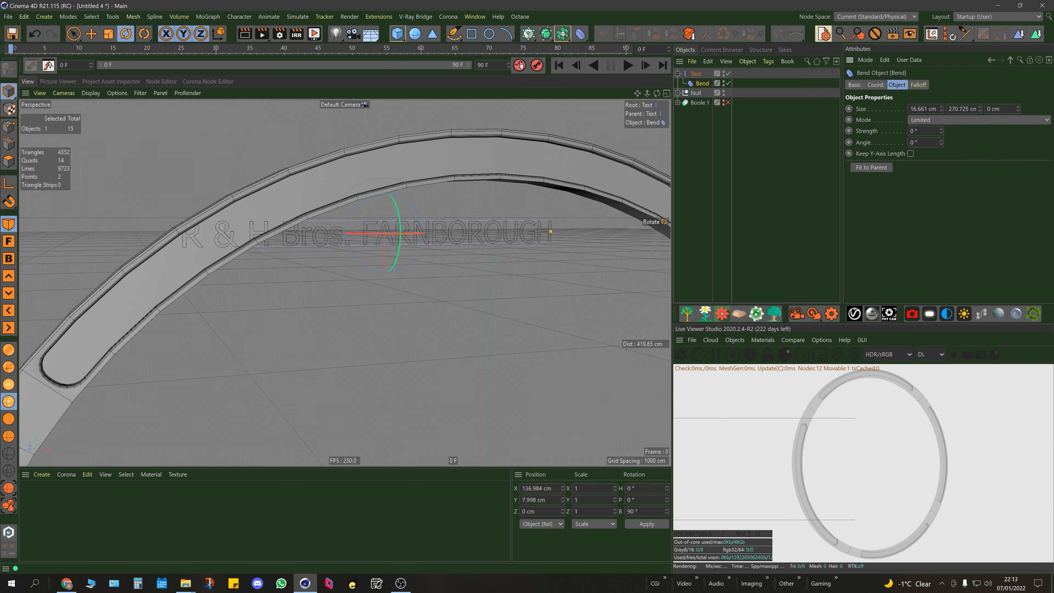
{"action": "left_click_drag", "start_coordinate": [940, 130], "coordinate": [941, 118]}
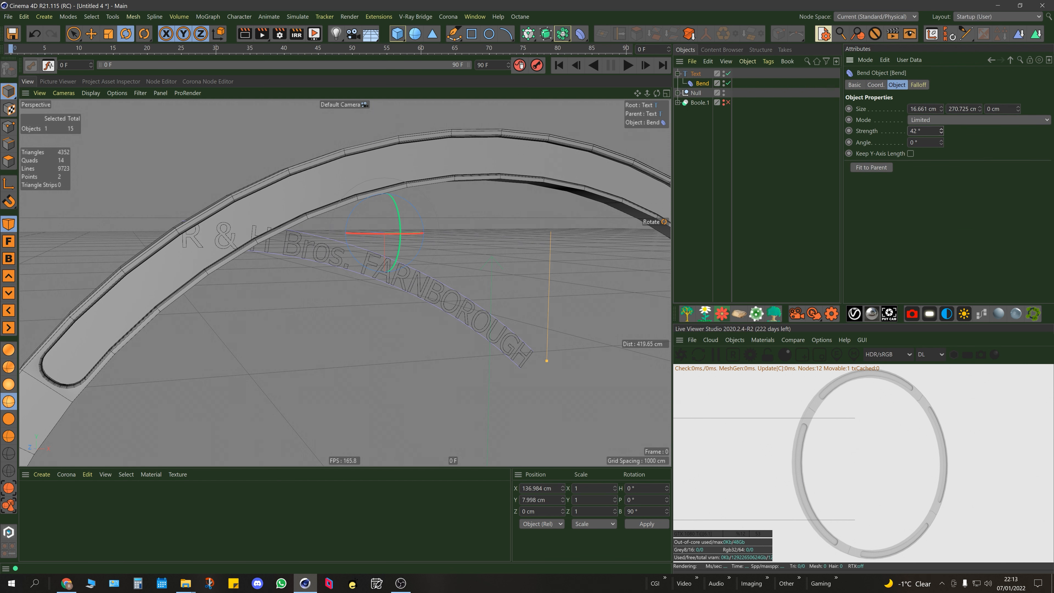
Step: Rotate the text to a bank of about -34.4° and move it down into the ring's upper slot
{"action": "key", "text": "e"}
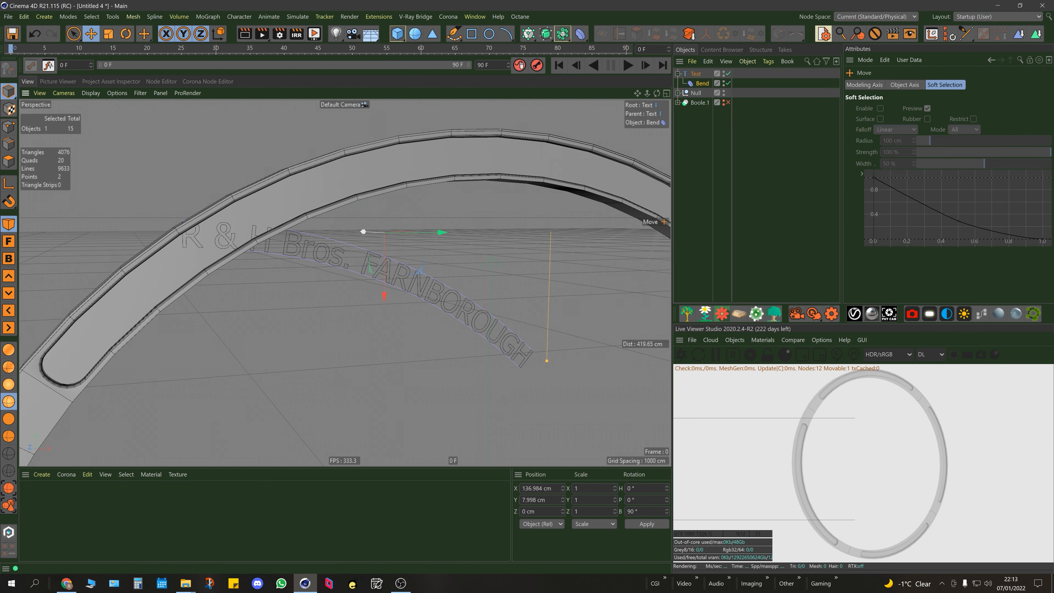
{"action": "key", "text": "r"}
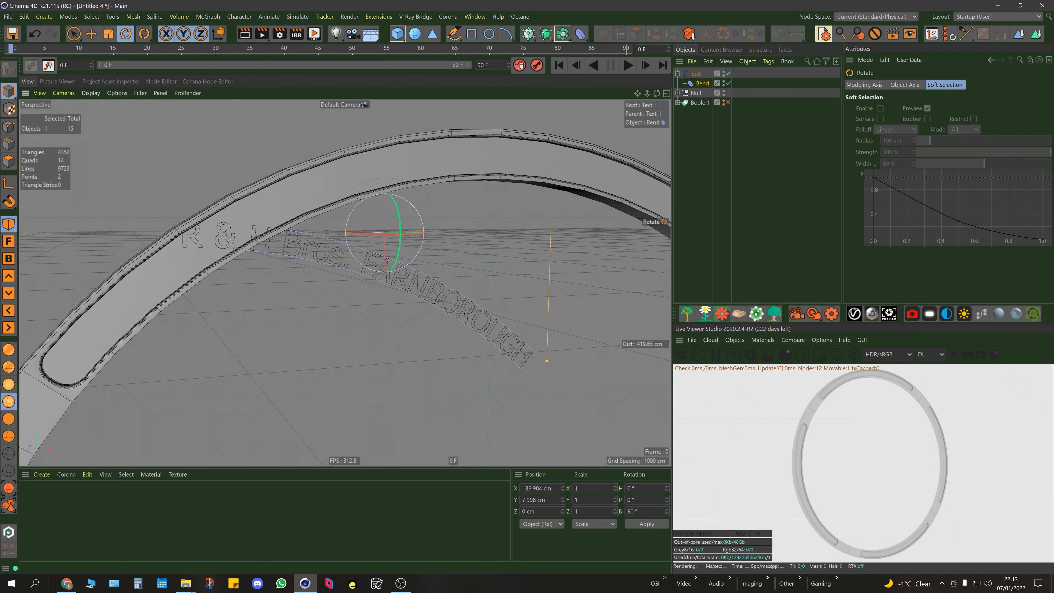
{"action": "left_click", "coordinate": [696, 74]}
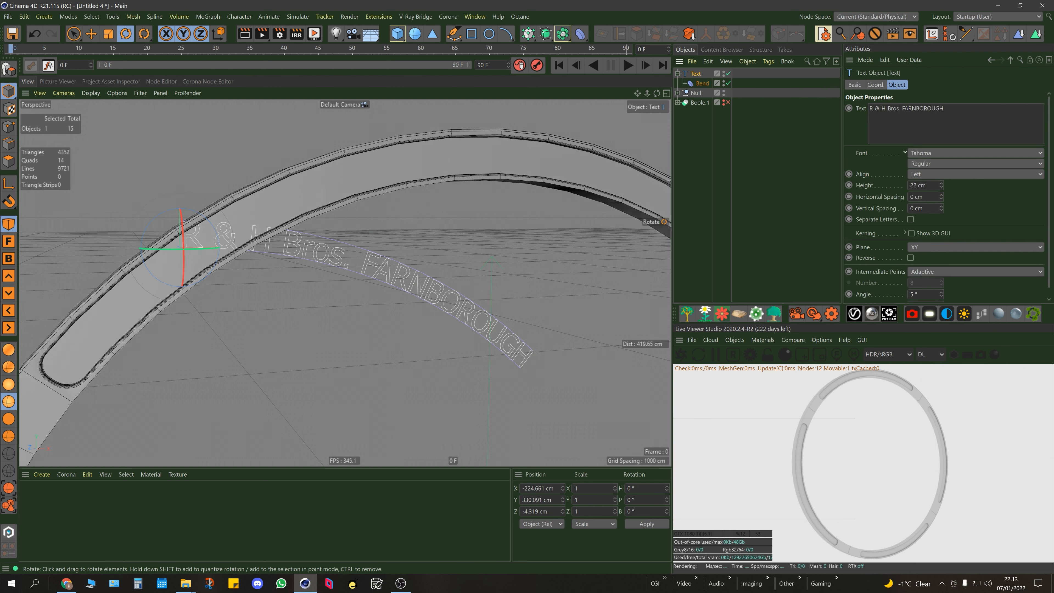
{"action": "left_click_drag", "start_coordinate": [154, 222], "coordinate": [117, 239]}
{"action": "key", "text": "e"}
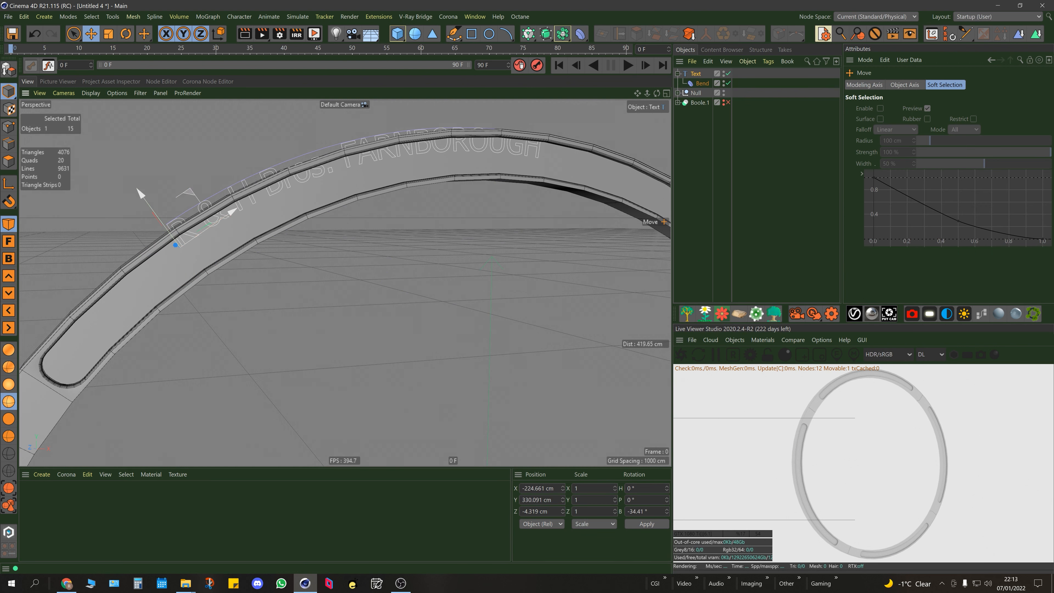
{"action": "left_click_drag", "start_coordinate": [141, 193], "coordinate": [139, 224]}
Step: Reduce the Bend deformer's strength to 38° so the lettering follows the slot's curve
{"action": "left_click", "coordinate": [702, 84]}
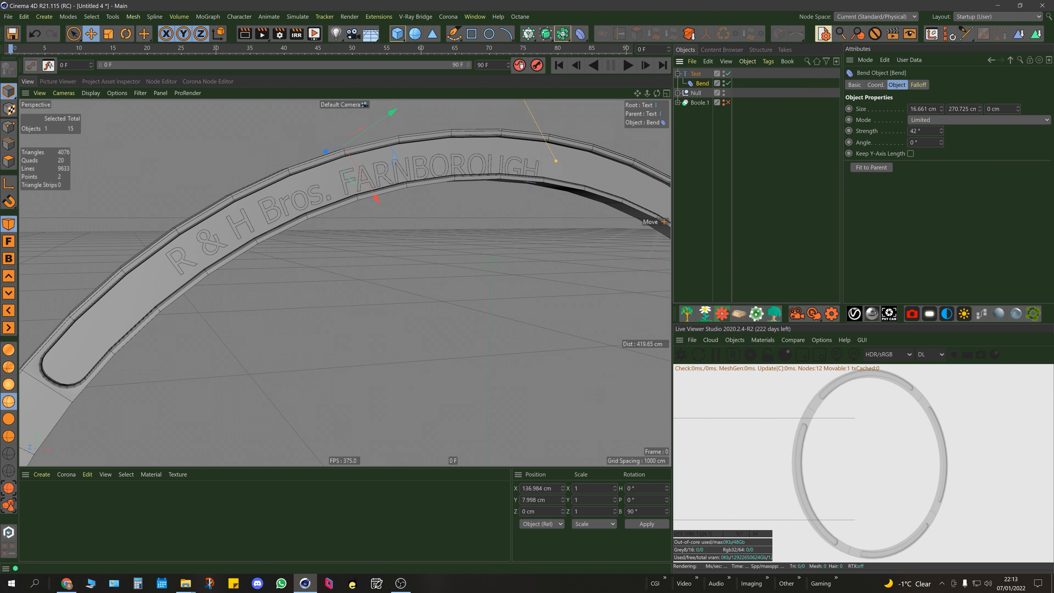
{"action": "left_click_drag", "start_coordinate": [941, 131], "coordinate": [941, 133]}
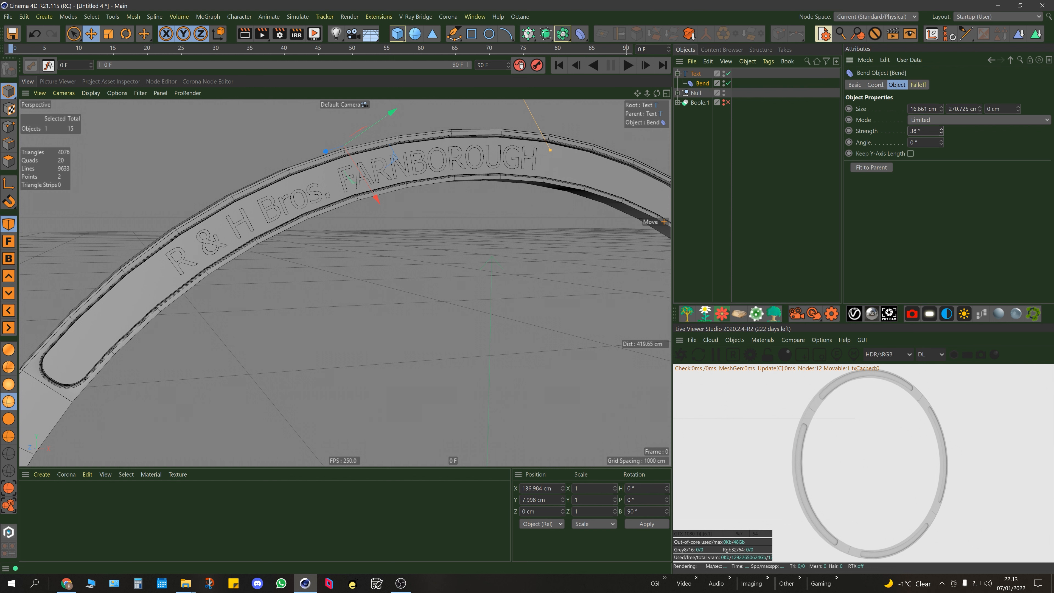
{"action": "scroll", "coordinate": [429, 166], "scroll_direction": "down", "scroll_amount": 5}
{"action": "mouse_move", "coordinate": [376, 184]}
{"action": "left_mouse_down", "text": "alt"}
{"action": "mouse_move", "coordinate": [427, 166]}
{"action": "mouse_move", "coordinate": [378, 176]}
{"action": "left_mouse_up", "text": "alt"}
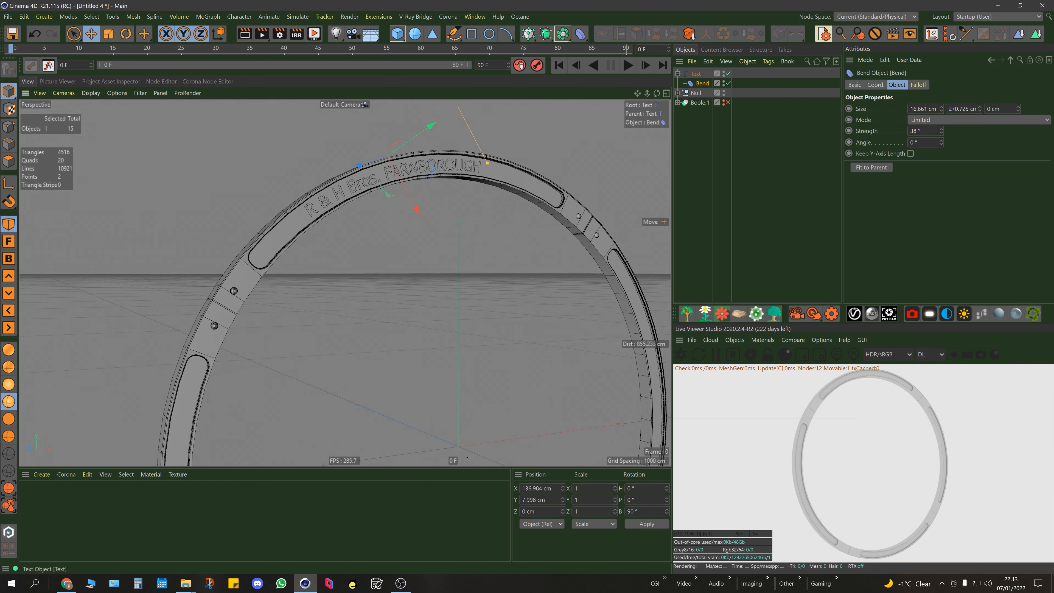
Step: Set the Text spline's height to 15 cm
{"action": "left_click", "coordinate": [378, 176]}
{"action": "left_click", "coordinate": [924, 185]}
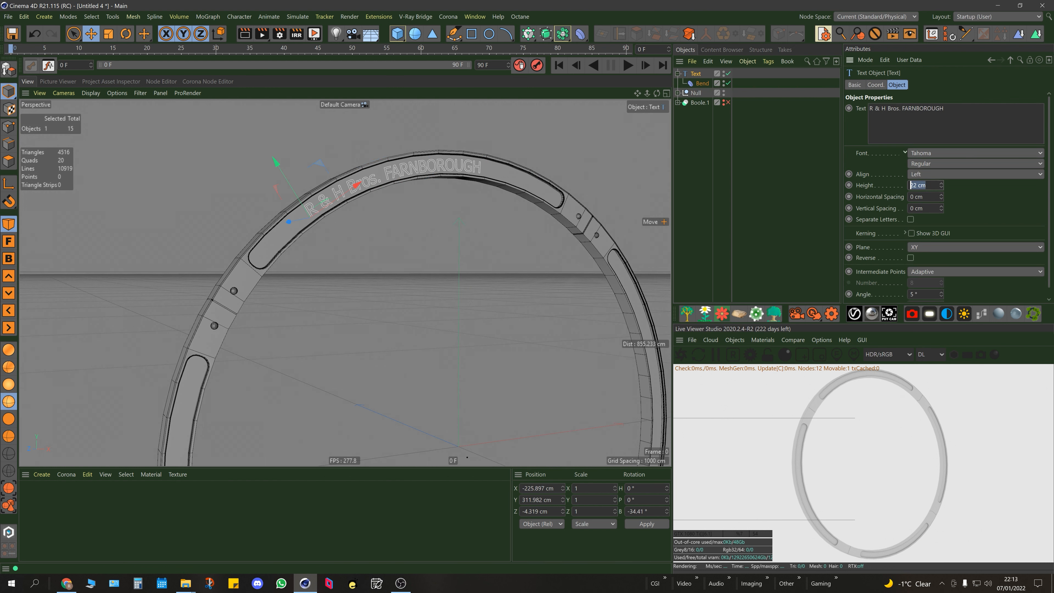
{"action": "type", "text": "18"}
{"action": "key", "text": "Return"}
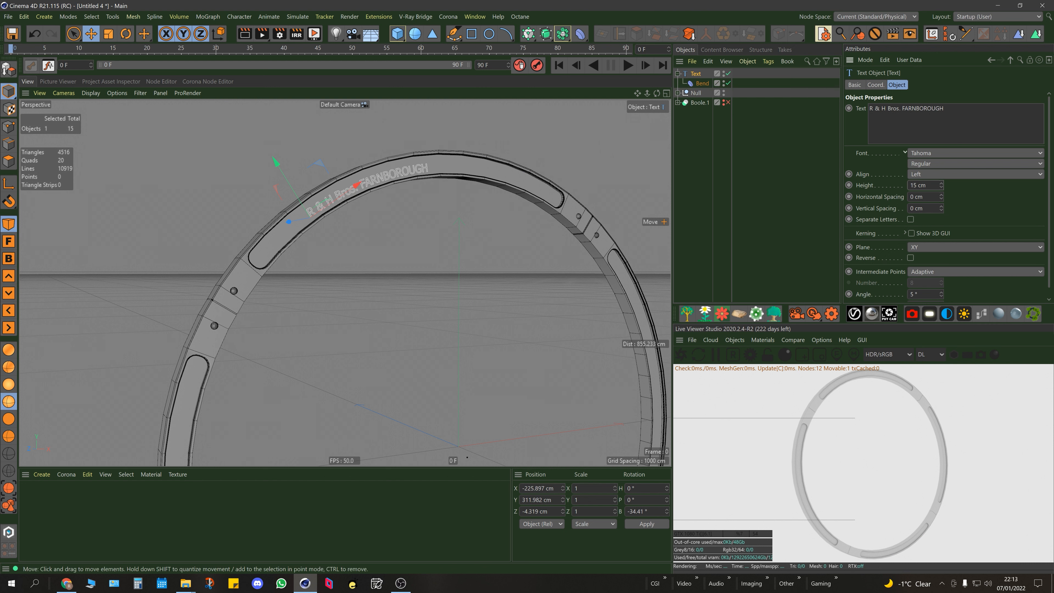
Step: Nudge the text across the slot's width to centre it, at about X -224.1 and Y 316.9 cm
{"action": "scroll", "coordinate": [401, 208], "scroll_direction": "up", "scroll_amount": 6}
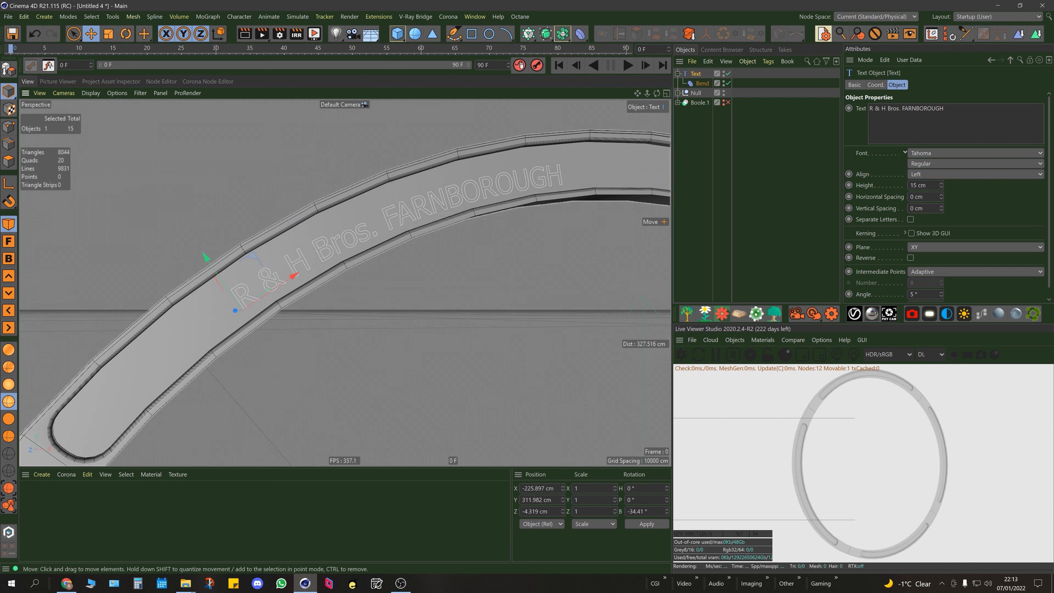
{"action": "mouse_move", "coordinate": [253, 256]}
{"action": "left_mouse_down"}
{"action": "mouse_move", "coordinate": [280, 237]}
{"action": "mouse_move", "coordinate": [263, 233]}
{"action": "mouse_move", "coordinate": [257, 245]}
{"action": "left_mouse_up"}
{"action": "scroll", "coordinate": [370, 221], "scroll_direction": "down", "scroll_amount": 5}
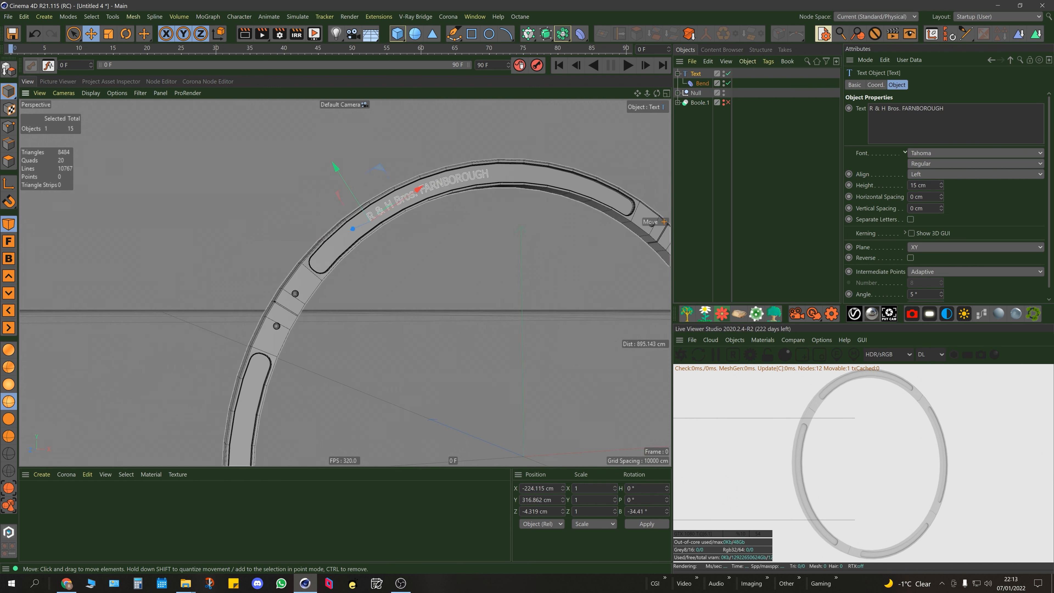
Step: Change the Text spline's wording to "R&H BROS FARNBOROUGH"
{"action": "scroll", "coordinate": [370, 221], "scroll_direction": "up", "scroll_amount": 4}
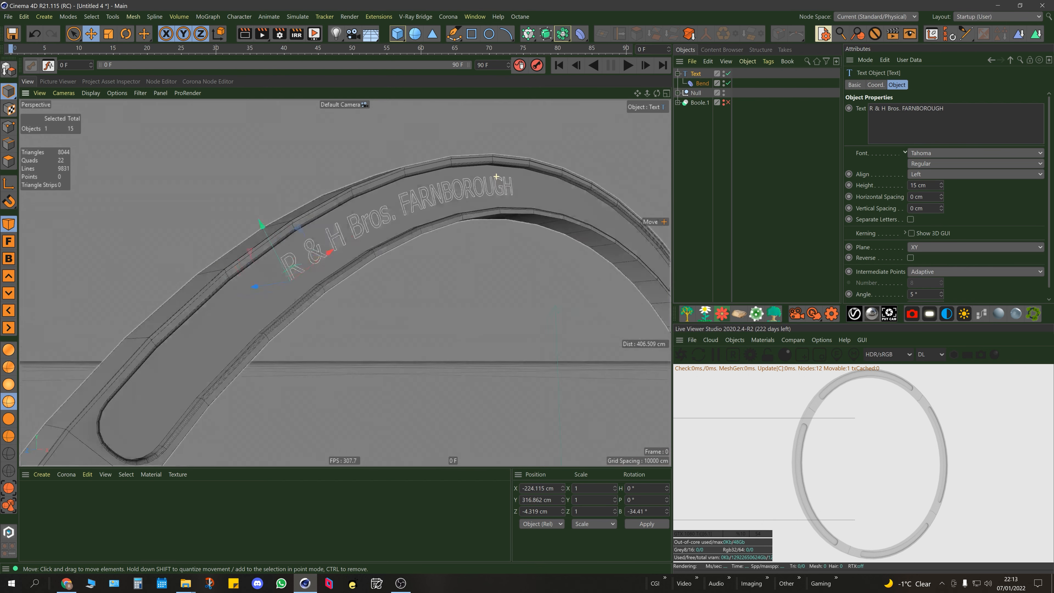
{"action": "left_click_drag", "start_coordinate": [496, 176], "coordinate": [452, 179], "text": "alt"}
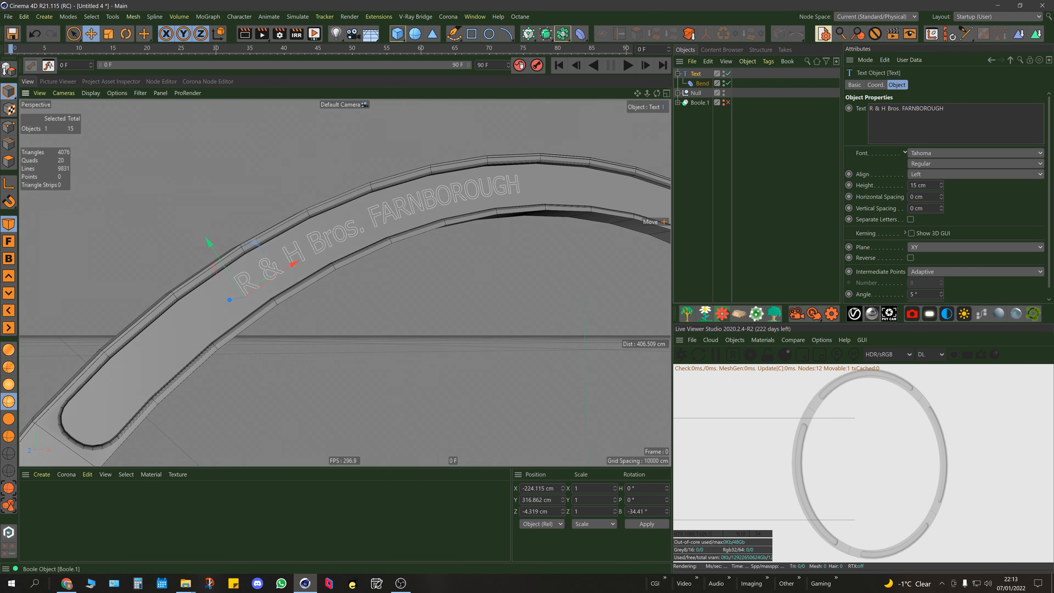
{"action": "left_click_drag", "start_coordinate": [944, 108], "coordinate": [870, 109]}
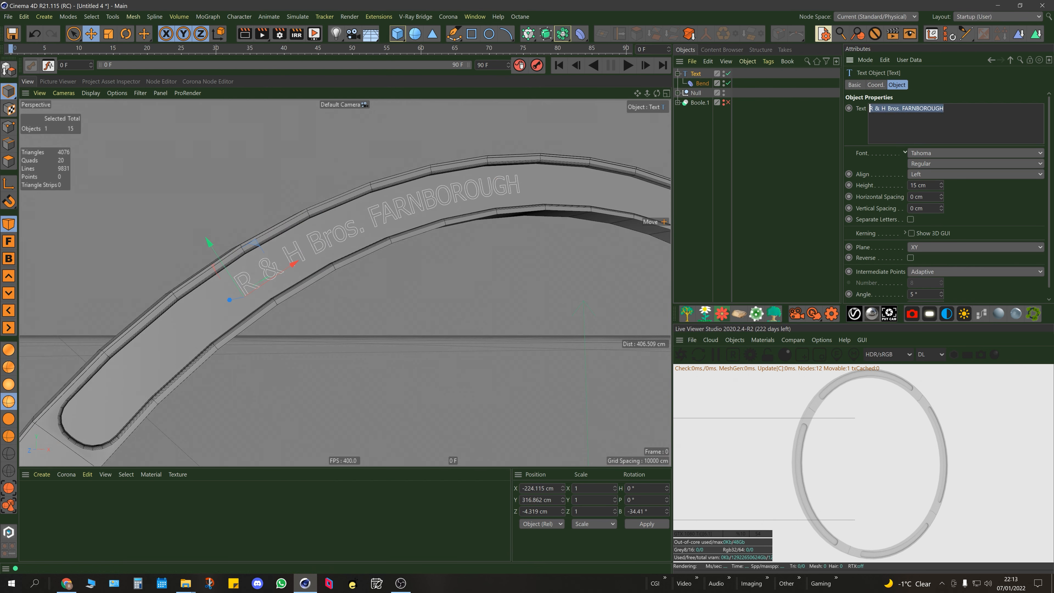
{"action": "type", "text": "ROS"}
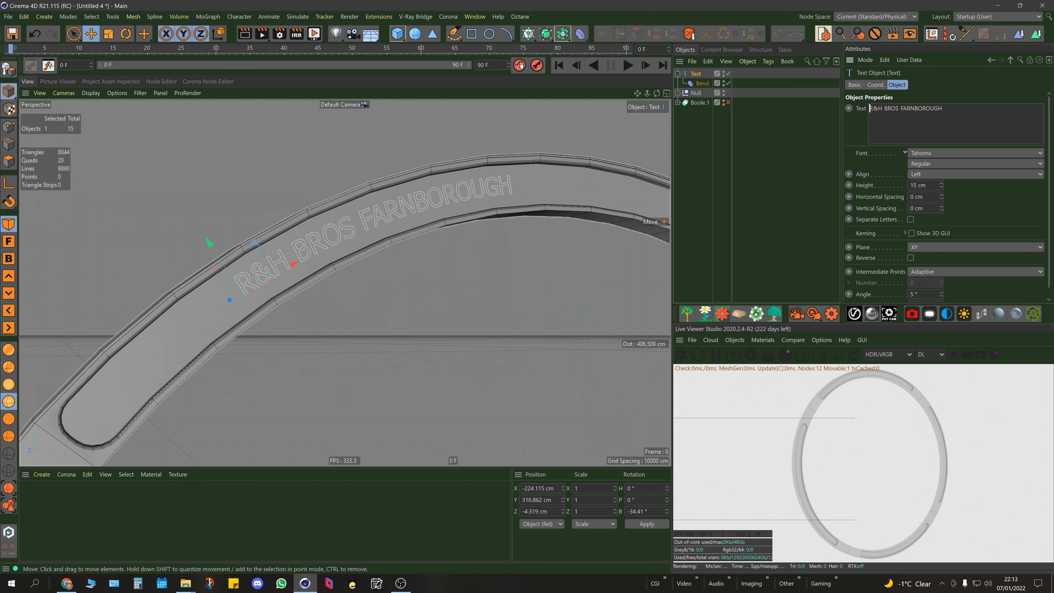
Step: Fit the Bend deformer to the reworded text, about 11.4 × 178.7 cm, and set its strength to 25°
{"action": "left_click_drag", "start_coordinate": [388, 206], "coordinate": [455, 214], "text": "alt"}
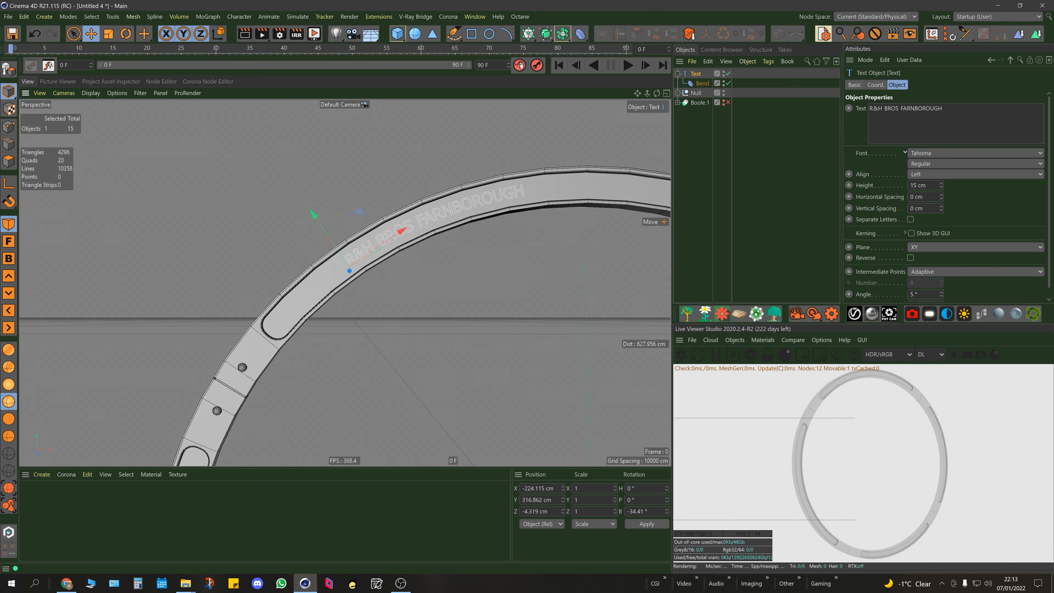
{"action": "left_click", "coordinate": [703, 83]}
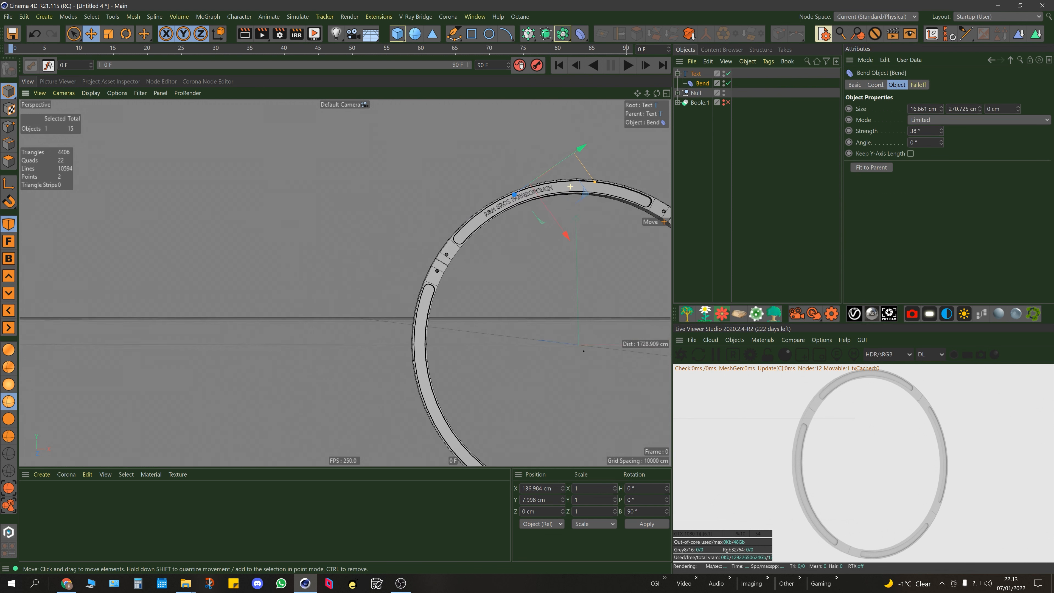
{"action": "scroll", "coordinate": [570, 187], "scroll_direction": "up", "scroll_amount": 2}
{"action": "left_click_drag", "start_coordinate": [513, 188], "coordinate": [548, 182], "text": "alt"}
{"action": "scroll", "coordinate": [513, 188], "scroll_direction": "up", "scroll_amount": 1}
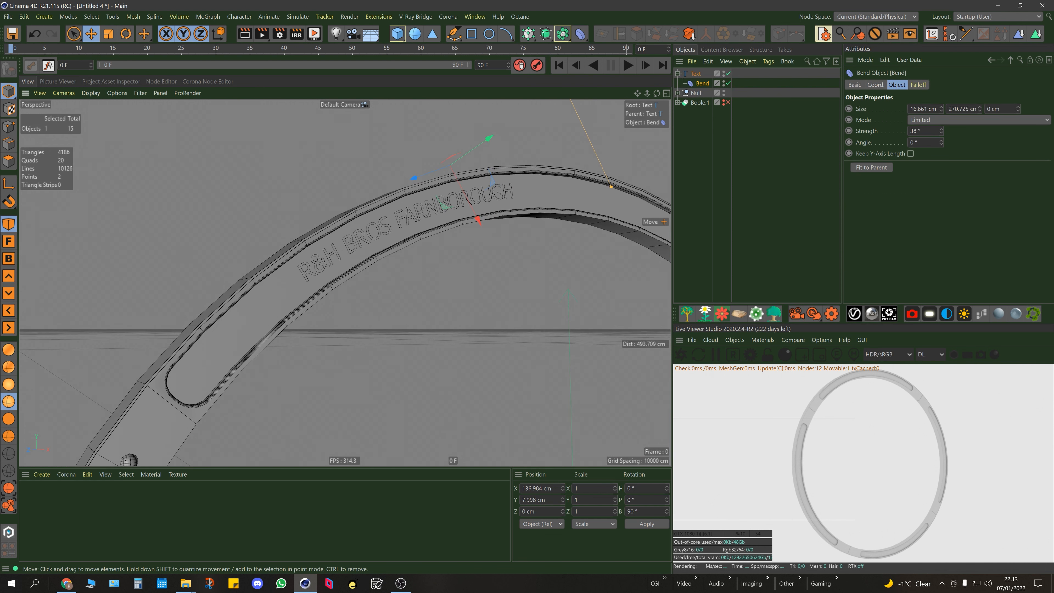
{"action": "middle_click_drag", "start_coordinate": [513, 188], "coordinate": [501, 229], "text": "alt"}
{"action": "left_click_drag", "start_coordinate": [600, 213], "coordinate": [514, 241]}
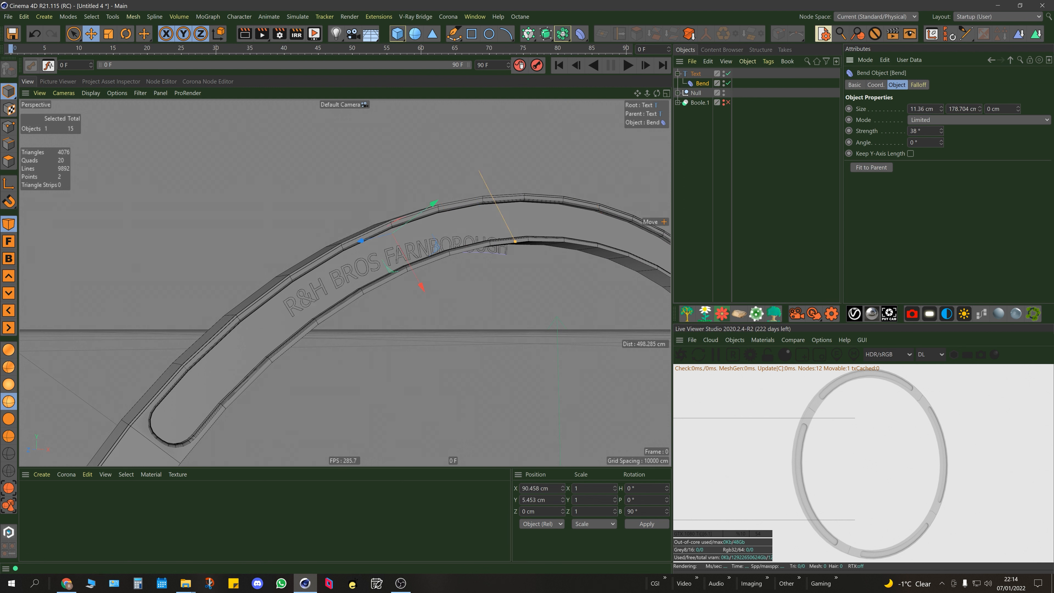
{"action": "left_click_drag", "start_coordinate": [512, 236], "coordinate": [500, 220]}
{"action": "scroll", "coordinate": [369, 221], "scroll_direction": "down", "scroll_amount": 4}
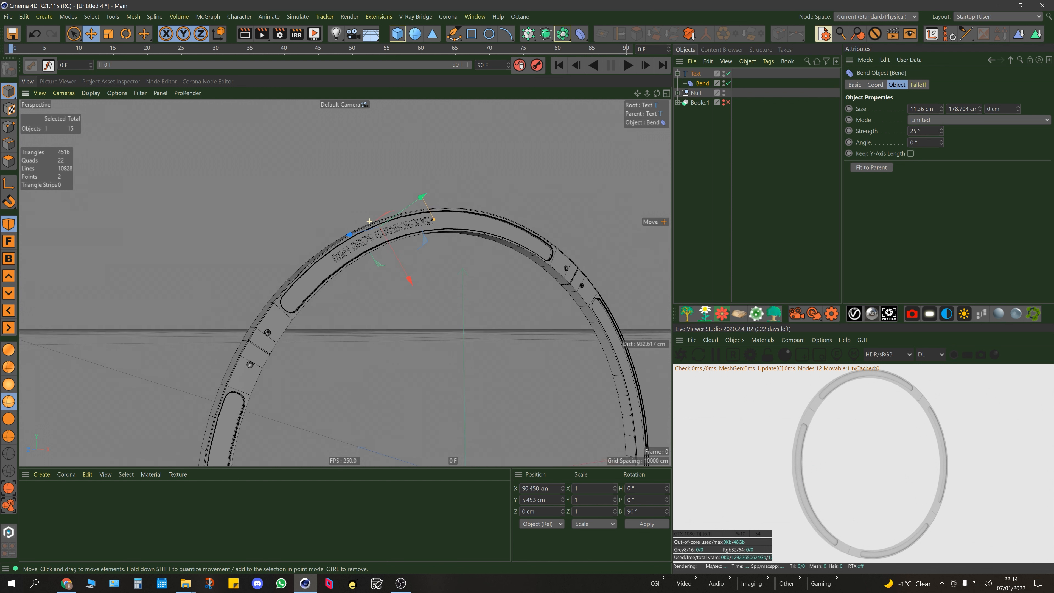
Step: Move the text along the slot to about X -162.3 and Y 352.6 cm, rotating it to a bank of about -25°
{"action": "left_click_drag", "start_coordinate": [368, 221], "coordinate": [326, 228], "text": "alt"}
{"action": "left_click_drag", "start_coordinate": [440, 233], "coordinate": [468, 229]}
{"action": "key", "text": "ctrl+z"}
{"action": "left_click", "coordinate": [696, 74]}
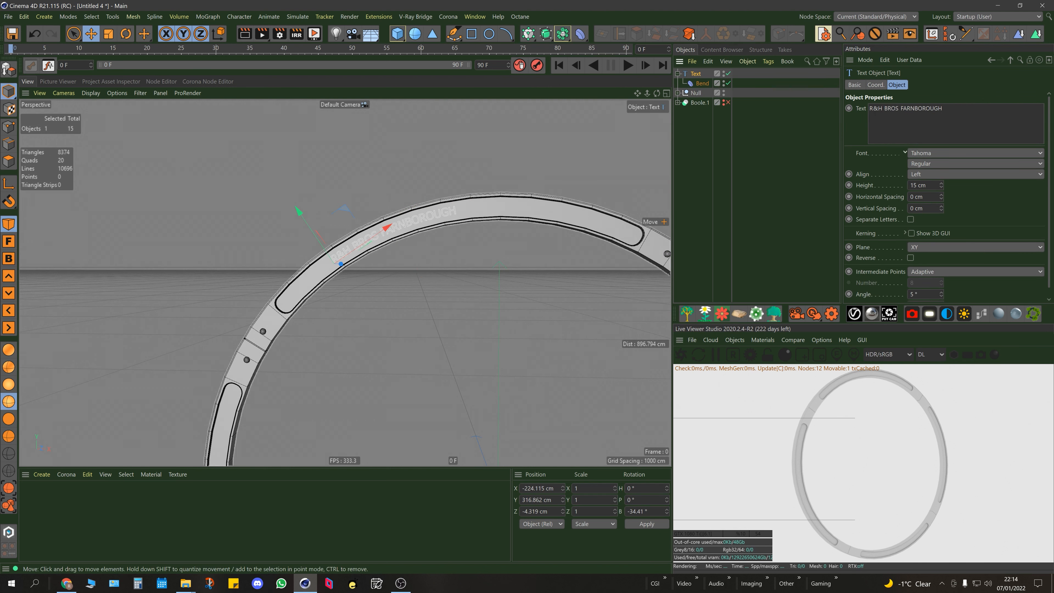
{"action": "left_click_drag", "start_coordinate": [298, 211], "coordinate": [386, 203]}
{"action": "key", "text": "r"}
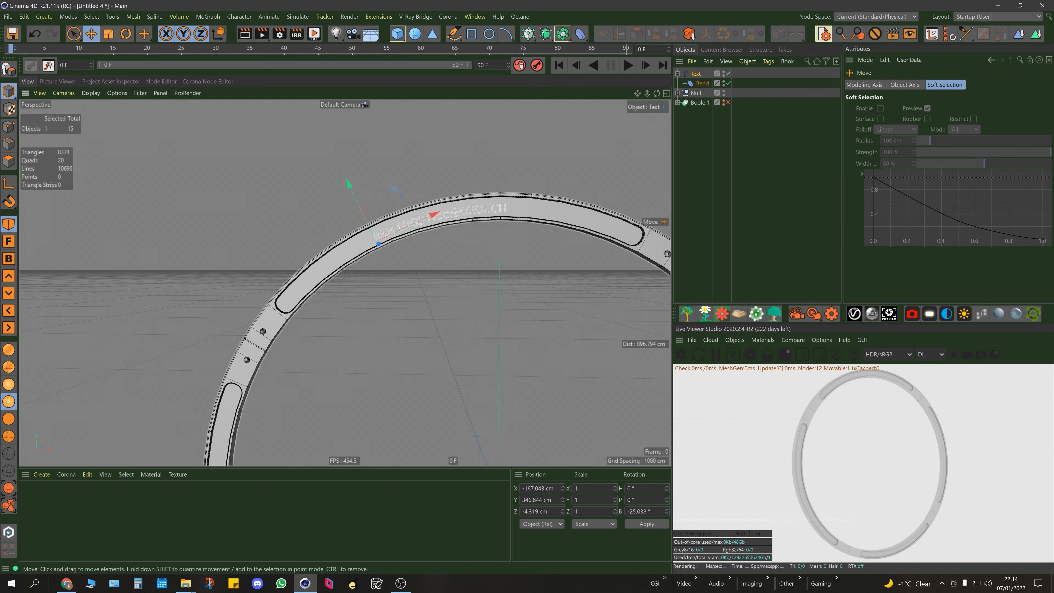
{"action": "key", "text": "e"}
{"action": "left_click_drag", "start_coordinate": [348, 178], "coordinate": [349, 174]}
{"action": "key", "text": "r"}
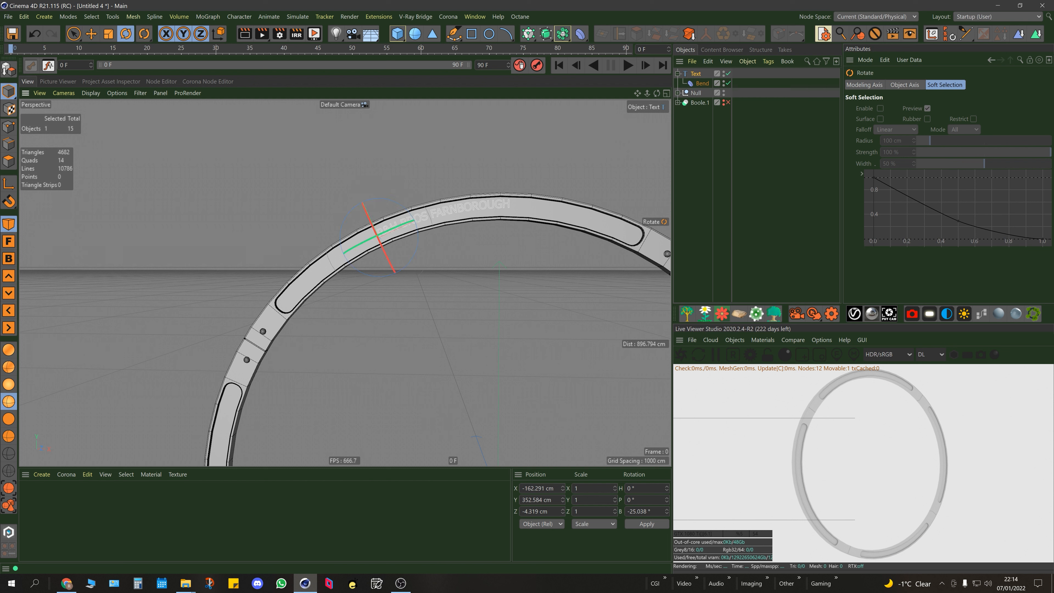
Step: Raise the Bend deformer's strength to 28° and refine it to 27.5° so the lettering follows the slot's curve
{"action": "left_click", "coordinate": [702, 83]}
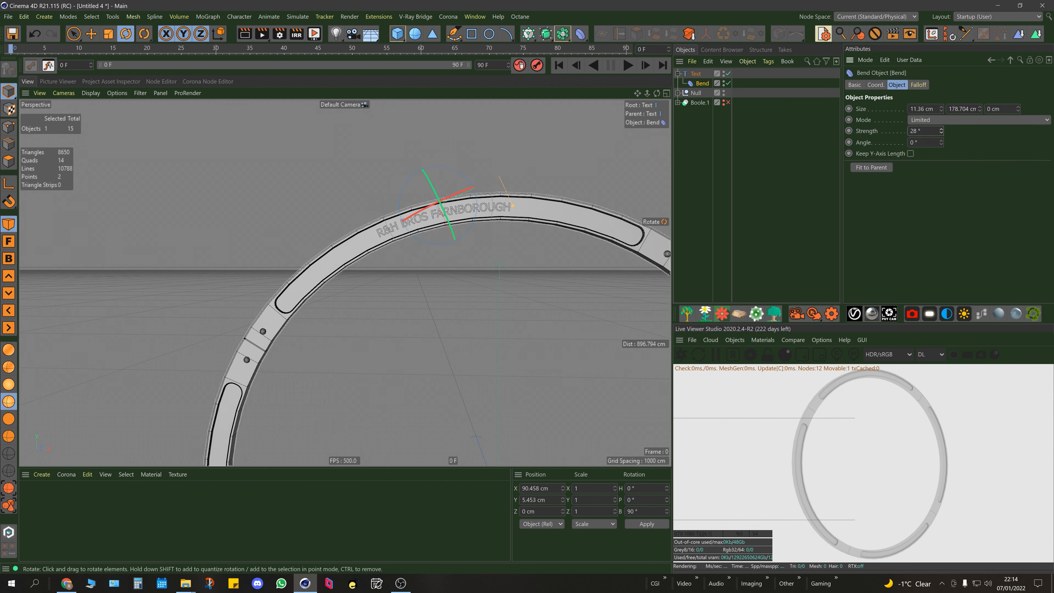
{"action": "left_click_drag", "start_coordinate": [401, 249], "coordinate": [402, 232], "text": "alt"}
{"action": "left_click", "coordinate": [428, 257]}
{"action": "scroll", "coordinate": [427, 257], "scroll_direction": "down", "scroll_amount": 4}
{"action": "scroll", "coordinate": [427, 220], "scroll_direction": "up", "scroll_amount": 5}
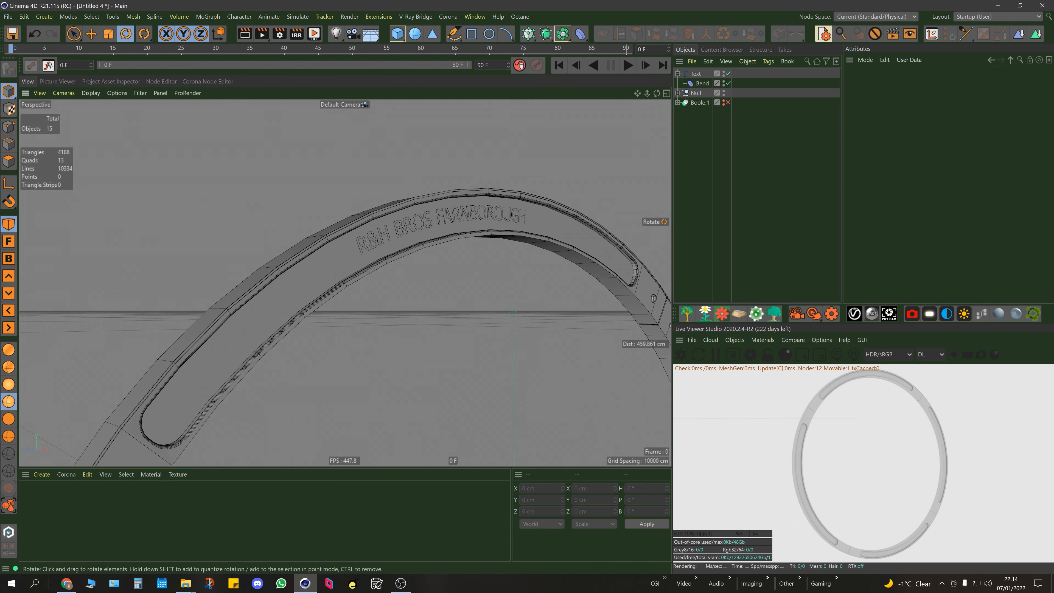
{"action": "scroll", "coordinate": [464, 212], "scroll_direction": "up", "scroll_amount": 3}
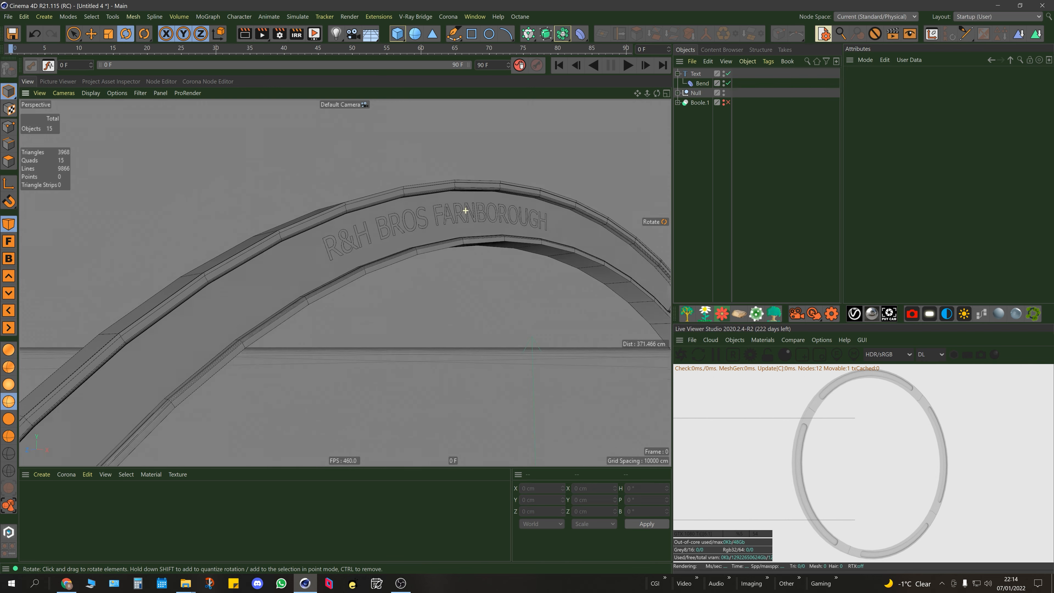
{"action": "left_click_drag", "start_coordinate": [466, 210], "coordinate": [465, 211], "text": "alt"}
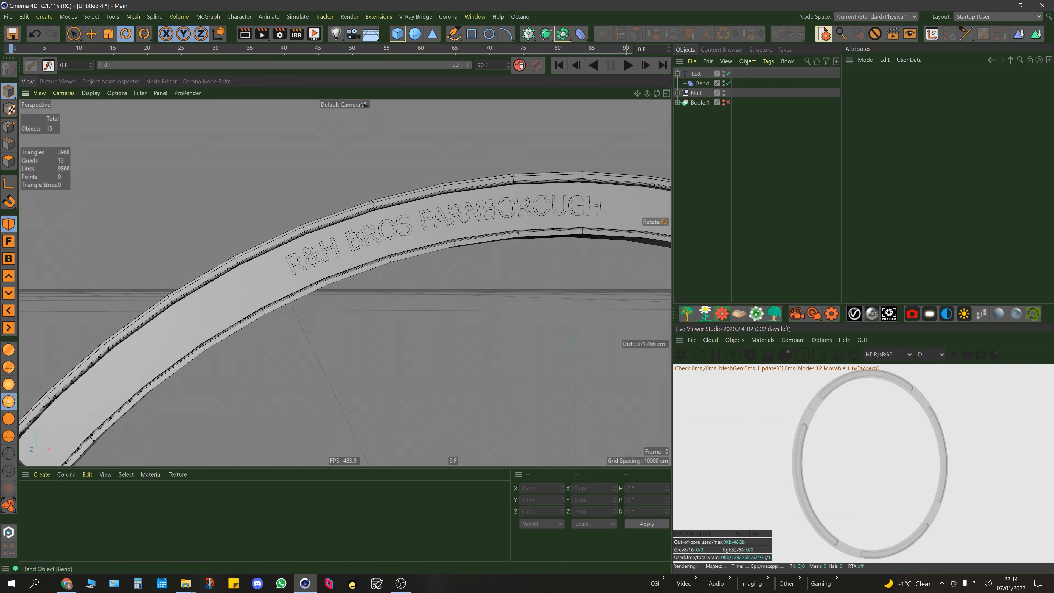
{"action": "left_click", "coordinate": [466, 211]}
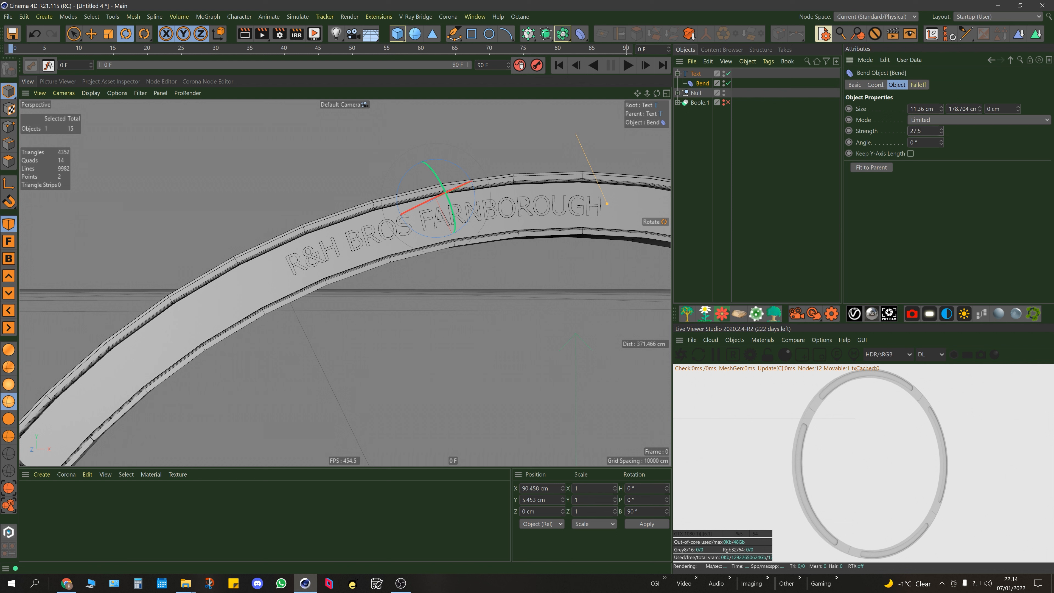
{"action": "key", "text": "Return"}
Step: Add an Extrude generator and nest the Text spline with its Bend deformer inside it
{"action": "right_click_drag", "start_coordinate": [474, 199], "coordinate": [430, 200], "text": "alt"}
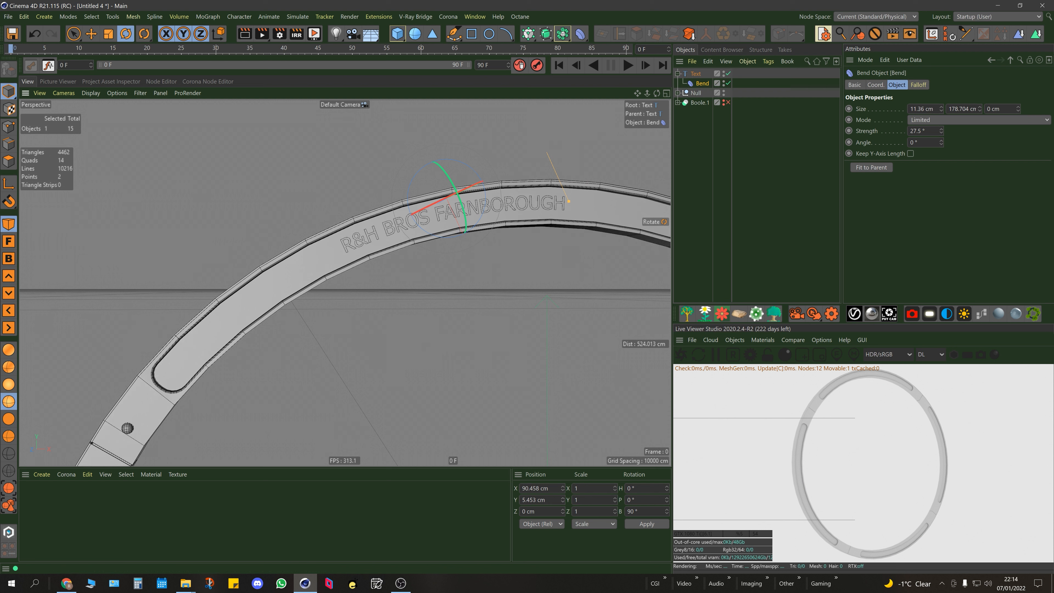
{"action": "key", "text": "shift+c"}
{"action": "type", "text": "optim"}
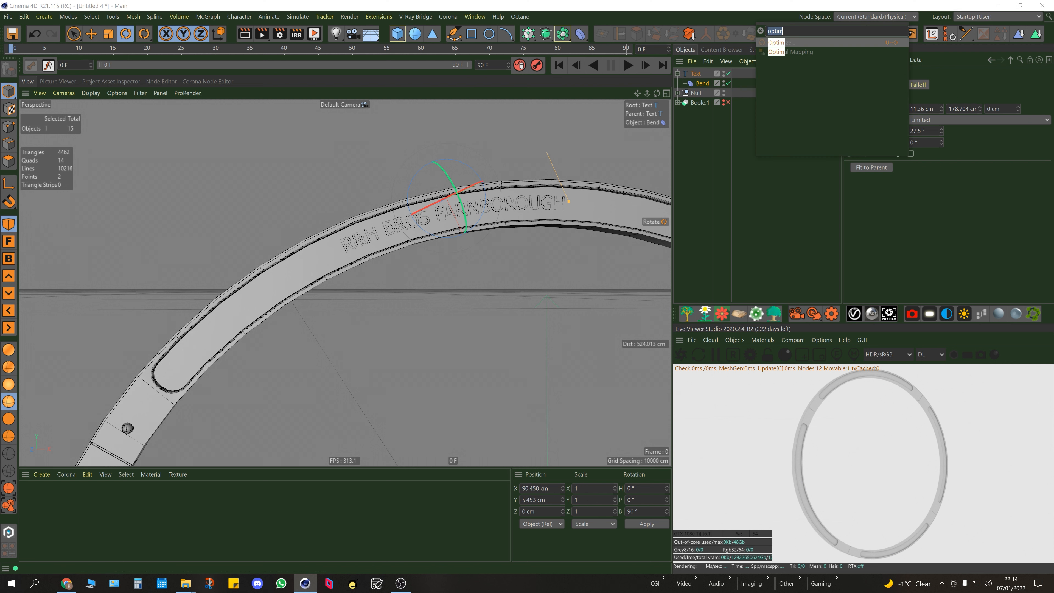
{"action": "type", "text": "extr"}
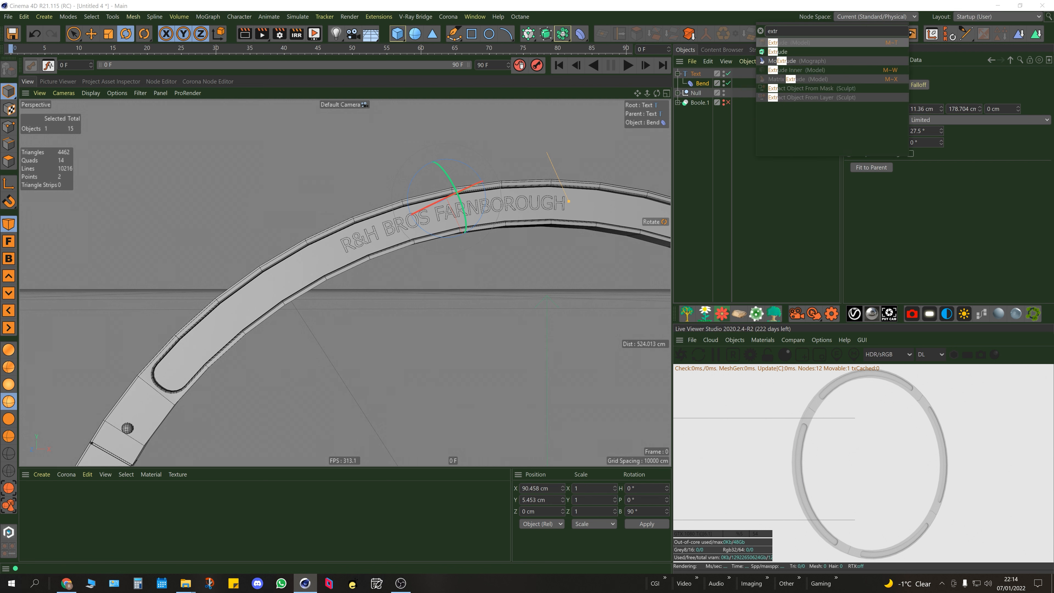
{"action": "key", "text": "Return"}
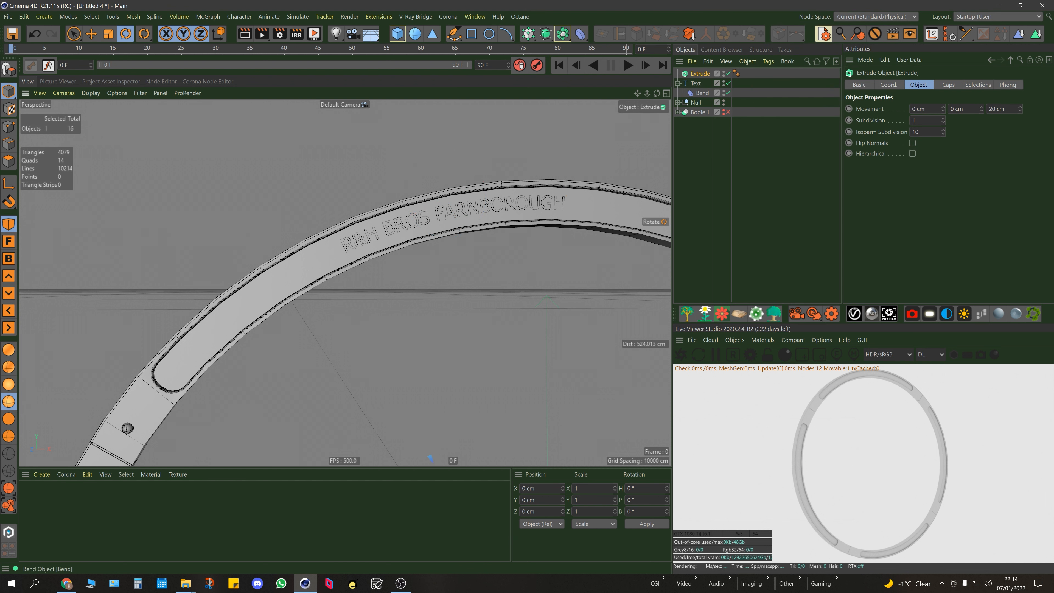
{"action": "left_click", "coordinate": [677, 83]}
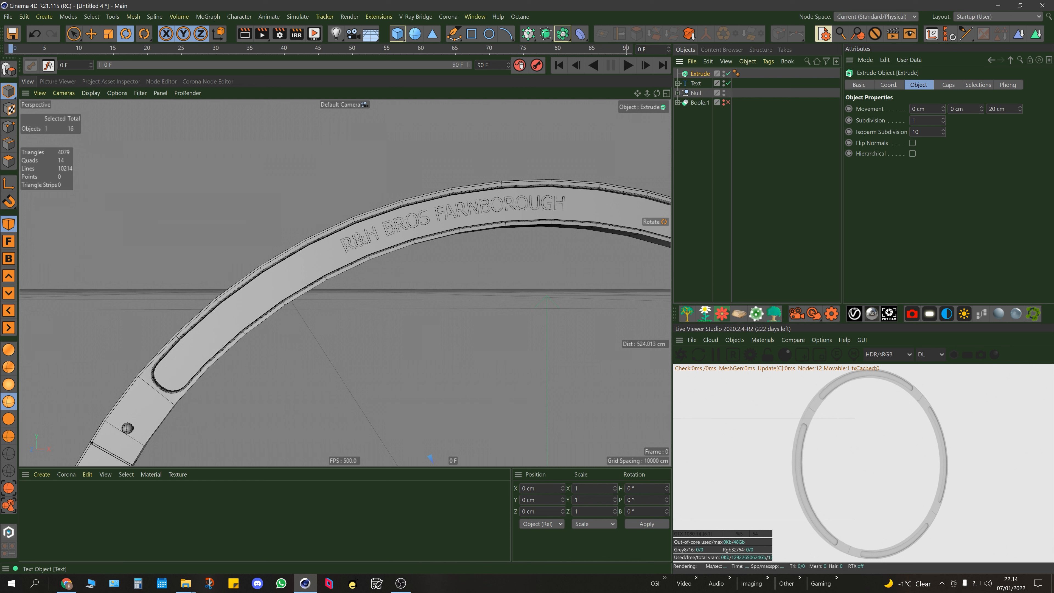
{"action": "left_click_drag", "start_coordinate": [696, 84], "coordinate": [700, 74]}
{"action": "left_click", "coordinate": [700, 73]}
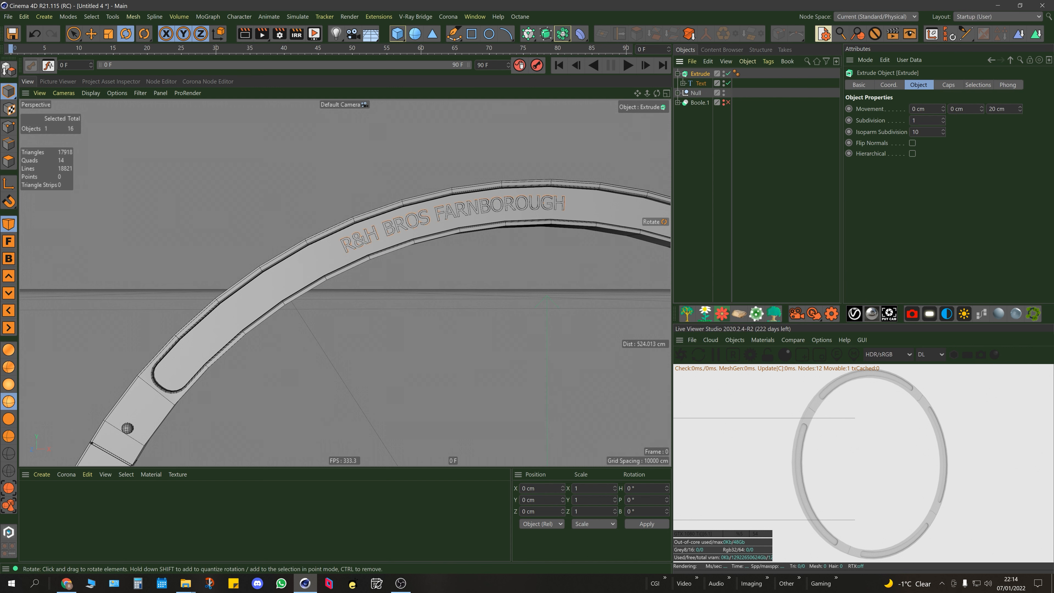
Step: Move the extruded lettering forward out of the slot to a Z position of about -11.5 cm
{"action": "mouse_move", "coordinate": [388, 214]}
{"action": "left_mouse_down", "text": "alt"}
{"action": "mouse_move", "coordinate": [419, 206]}
{"action": "mouse_move", "coordinate": [408, 221]}
{"action": "left_mouse_up", "text": "alt"}
{"action": "scroll", "coordinate": [387, 226], "scroll_direction": "down", "scroll_amount": 8}
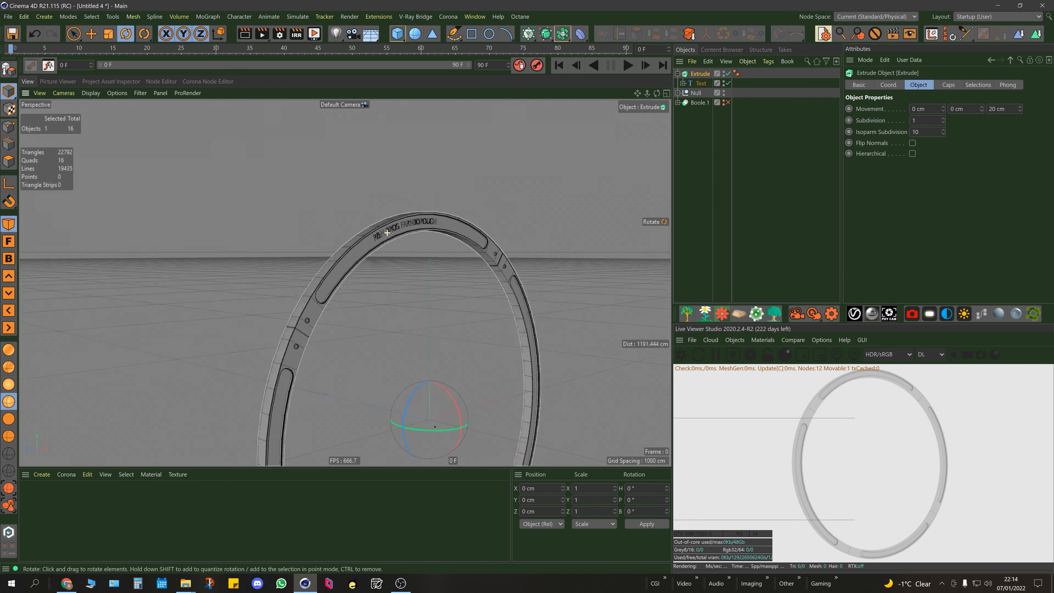
{"action": "key", "text": "e"}
{"action": "left_click_drag", "start_coordinate": [364, 323], "coordinate": [365, 325]}
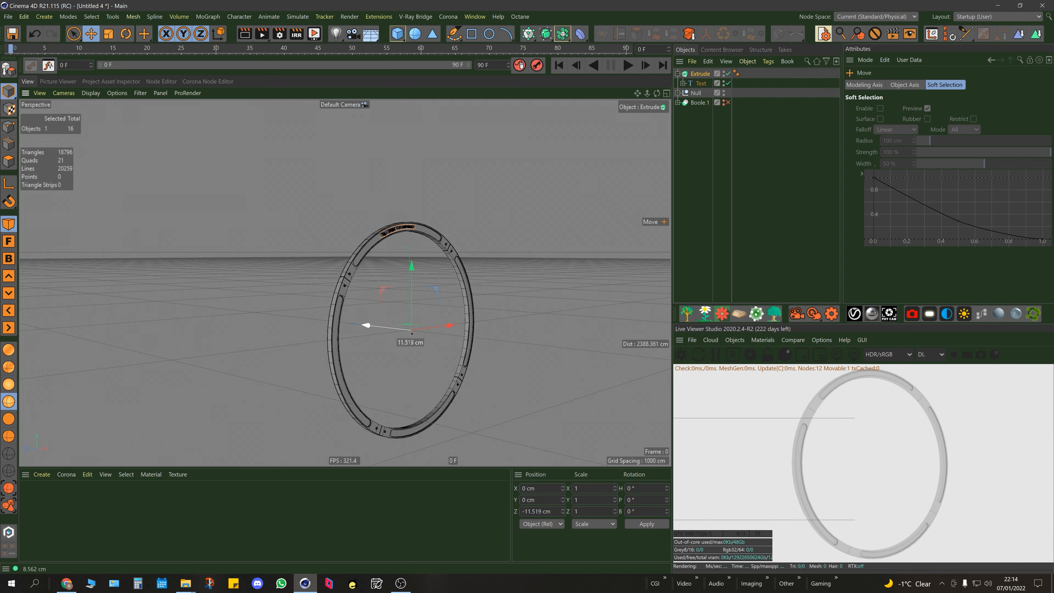
{"action": "scroll", "coordinate": [394, 231], "scroll_direction": "up", "scroll_amount": 12}
{"action": "mouse_move", "coordinate": [429, 234]}
{"action": "left_mouse_down", "text": "alt"}
{"action": "mouse_move", "coordinate": [348, 236]}
{"action": "mouse_move", "coordinate": [456, 251]}
{"action": "left_mouse_up", "text": "alt"}
{"action": "scroll", "coordinate": [429, 234], "scroll_direction": "down", "scroll_amount": 6}
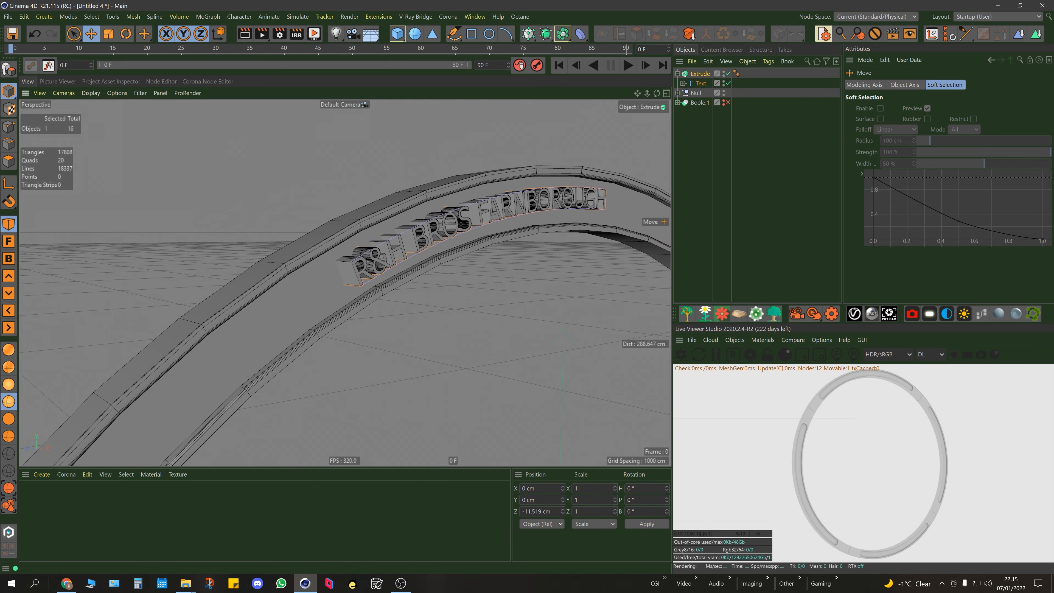
Step: Move only the Extrude object's axis up to the lettering, at about Y 391.6 cm
{"action": "left_click", "coordinate": [932, 35]}
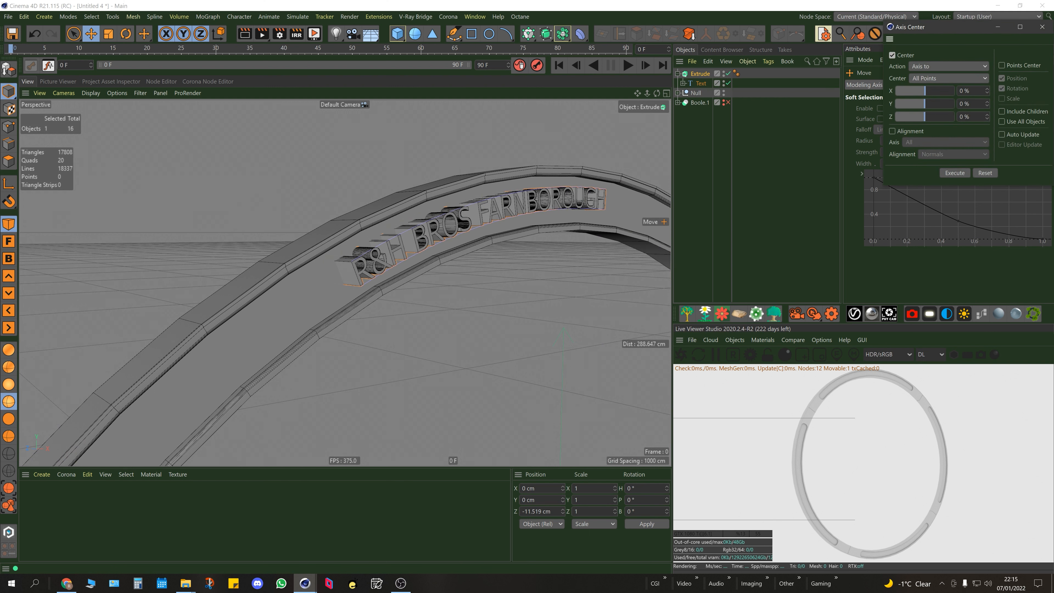
{"action": "left_click", "coordinate": [1041, 26]}
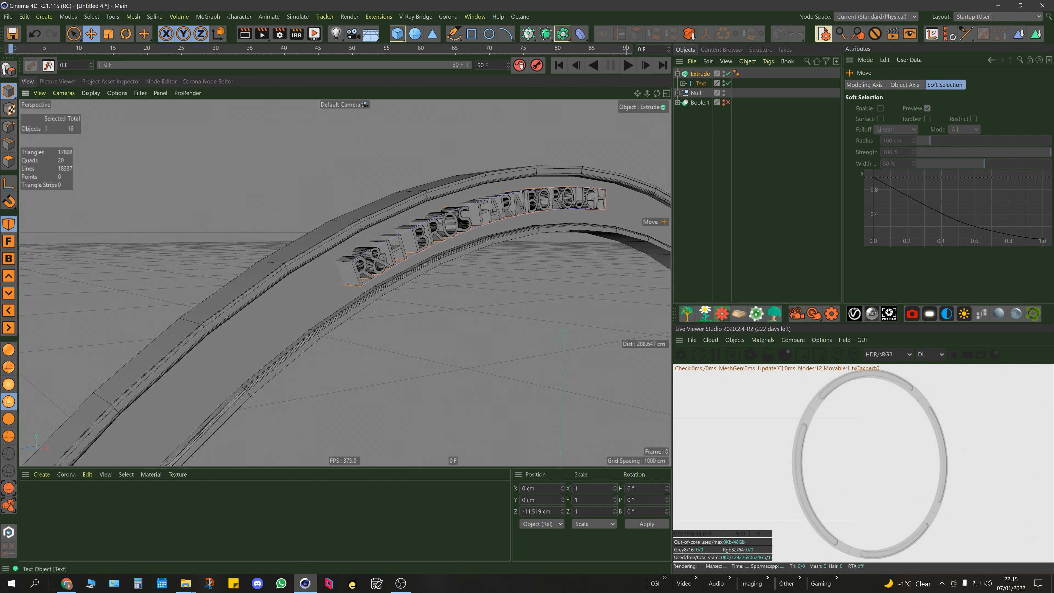
{"action": "left_click", "coordinate": [683, 83]}
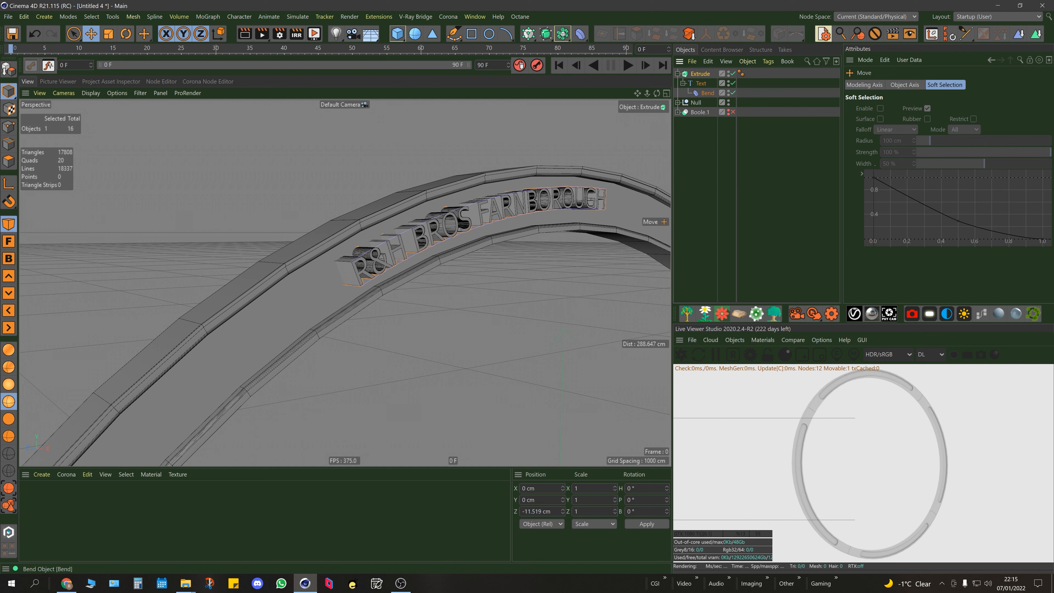
{"action": "scroll", "coordinate": [504, 189], "scroll_direction": "down", "scroll_amount": 10}
{"action": "scroll", "coordinate": [504, 190], "scroll_direction": "up", "scroll_amount": 10}
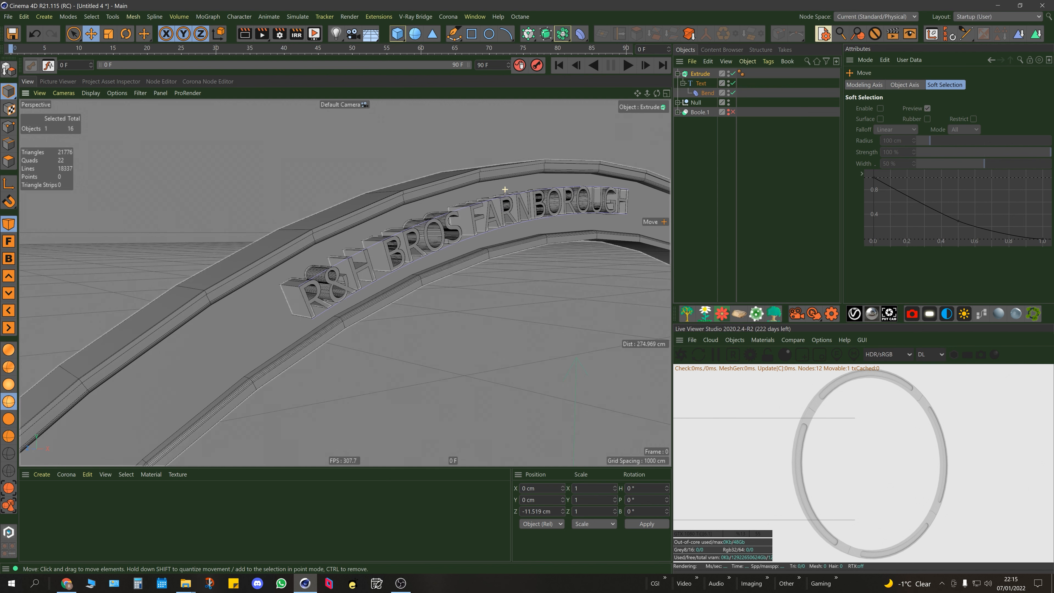
{"action": "left_click", "coordinate": [504, 190]}
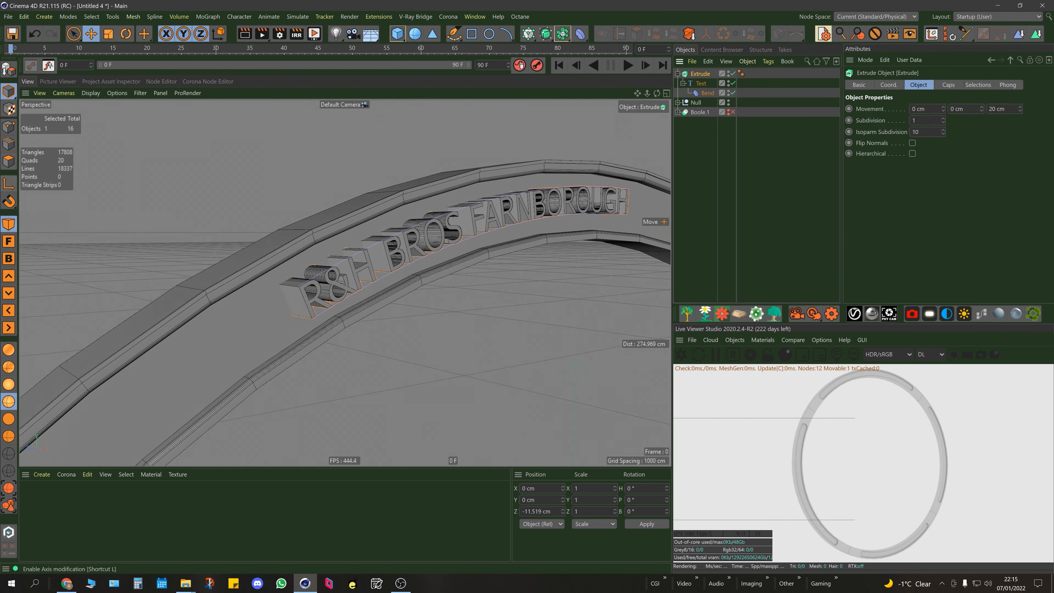
{"action": "scroll", "coordinate": [477, 245], "scroll_direction": "down", "scroll_amount": 14}
{"action": "left_click_drag", "start_coordinate": [498, 360], "coordinate": [501, 173]}
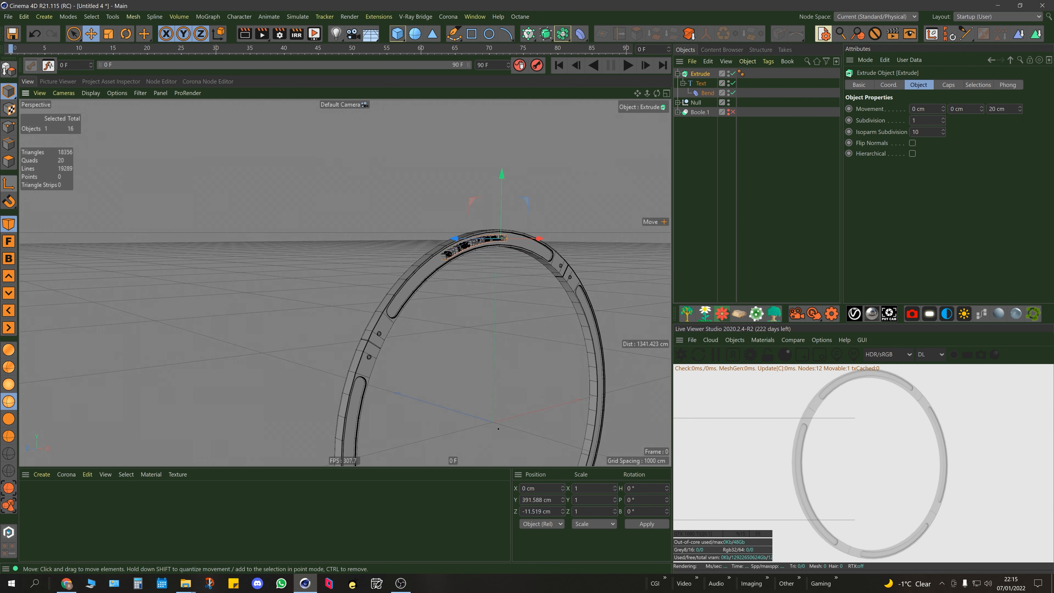
Step: Set the Extrude object's Z movement to 2 cm to make the lettering thinner
{"action": "scroll", "coordinate": [475, 239], "scroll_direction": "up", "scroll_amount": 4}
{"action": "scroll", "coordinate": [475, 239], "scroll_direction": "up", "scroll_amount": 6}
{"action": "left_click_drag", "start_coordinate": [476, 239], "coordinate": [519, 251], "text": "alt"}
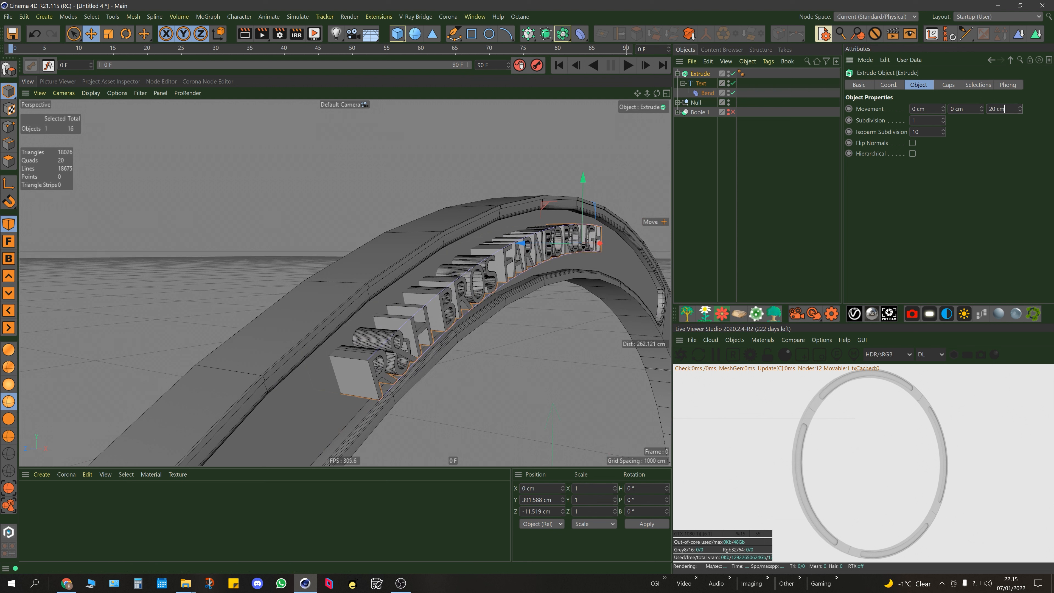
{"action": "type", "text": "2"}
{"action": "key", "text": "Return"}
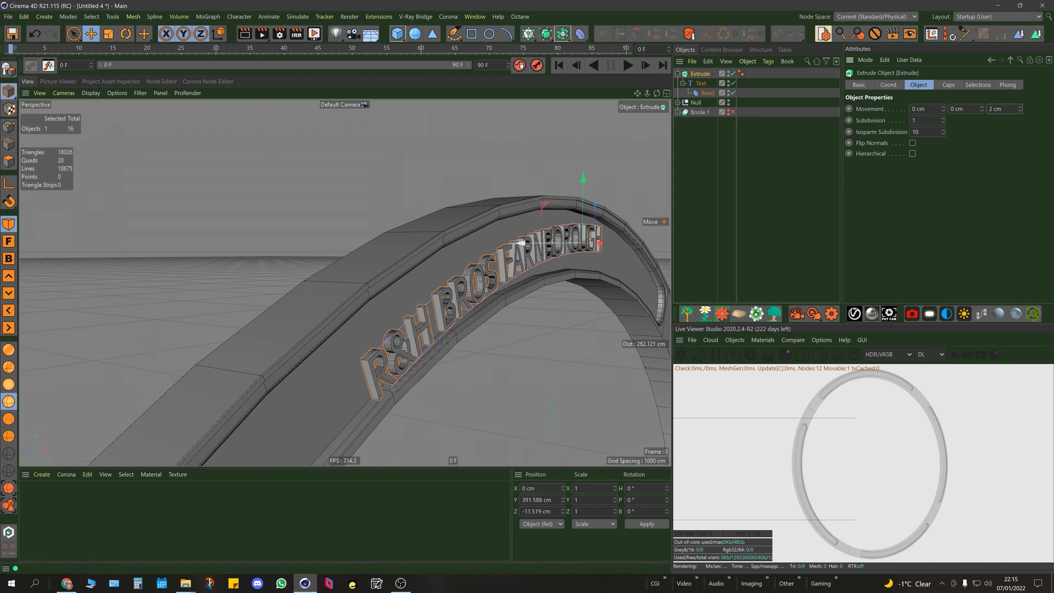
Step: Move the extruded lettering back into the ring's upper slot, to a Z position of about -0.95 cm
{"action": "left_click_drag", "start_coordinate": [522, 243], "coordinate": [431, 257], "text": "alt"}
{"action": "scroll", "coordinate": [487, 265], "scroll_direction": "down", "scroll_amount": 5}
{"action": "scroll", "coordinate": [407, 271], "scroll_direction": "down", "scroll_amount": 3}
{"action": "middle_click_drag", "start_coordinate": [343, 283], "coordinate": [390, 310], "text": "alt"}
{"action": "left_click_drag", "start_coordinate": [390, 311], "coordinate": [415, 317], "text": "alt"}
{"action": "scroll", "coordinate": [415, 318], "scroll_direction": "up", "scroll_amount": 3}
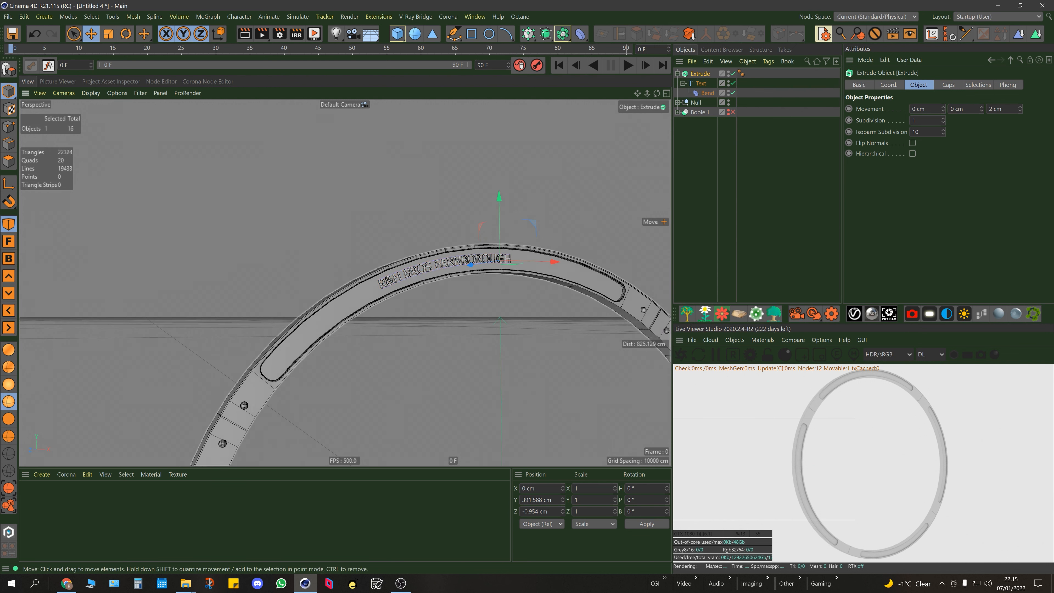
Step: Set the Text object's Intermediate Points angle to 35° to reduce the segments on the lettering's curves
{"action": "scroll", "coordinate": [392, 279], "scroll_direction": "up", "scroll_amount": 2}
{"action": "left_click_drag", "start_coordinate": [393, 279], "coordinate": [462, 295], "text": "alt"}
{"action": "middle_click_drag", "start_coordinate": [463, 260], "coordinate": [415, 276], "text": "alt"}
{"action": "right_click_drag", "start_coordinate": [459, 270], "coordinate": [473, 270], "text": "alt"}
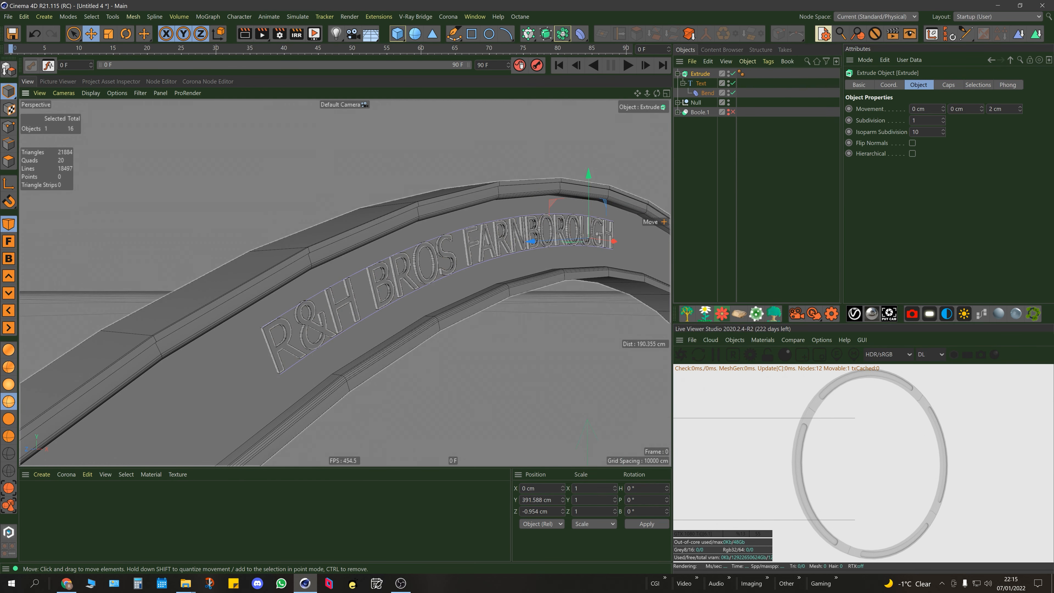
{"action": "left_click", "coordinate": [700, 83]}
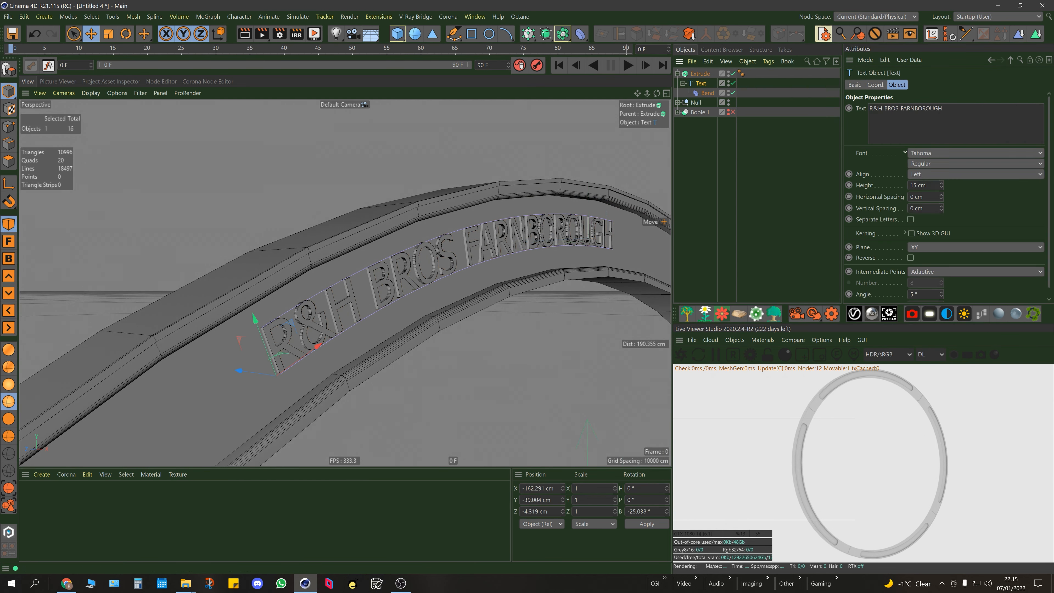
{"action": "scroll", "coordinate": [946, 200], "scroll_direction": "down", "scroll_amount": 1}
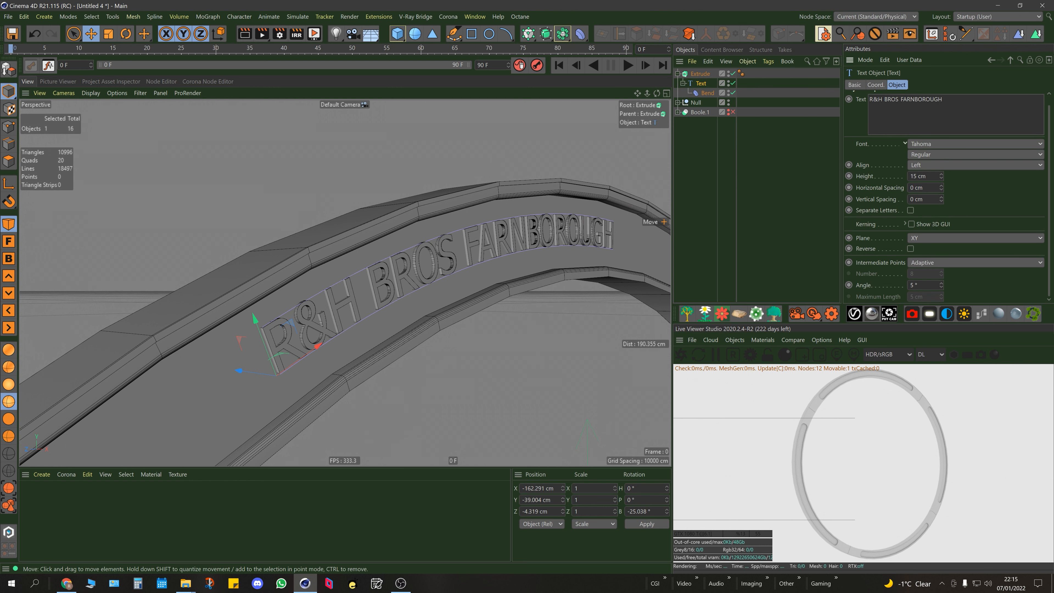
{"action": "scroll", "coordinate": [456, 249], "scroll_direction": "up", "scroll_amount": 10}
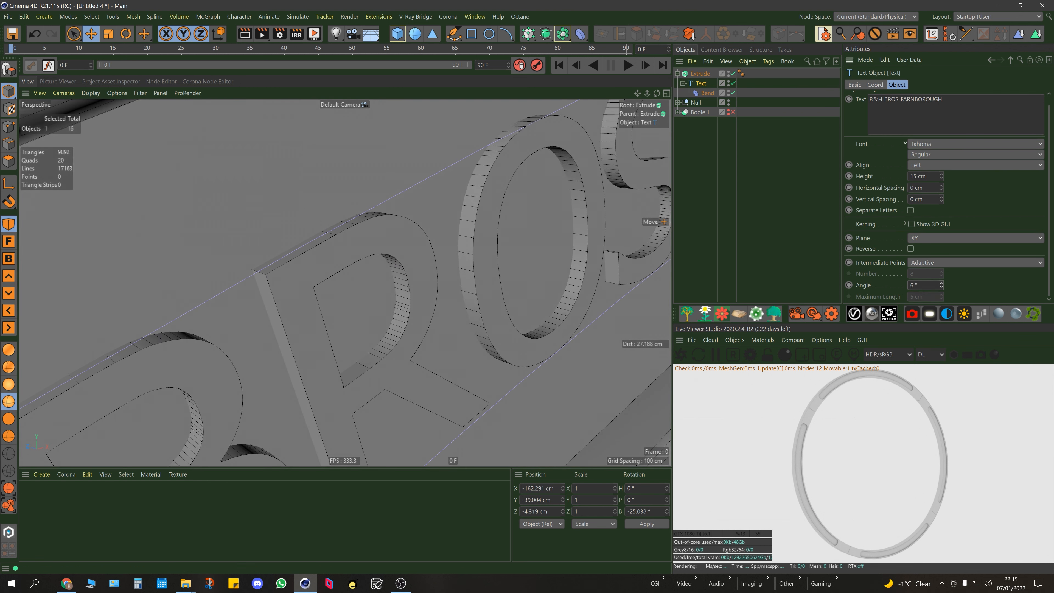
{"action": "left_click_drag", "start_coordinate": [941, 285], "coordinate": [940, 276]}
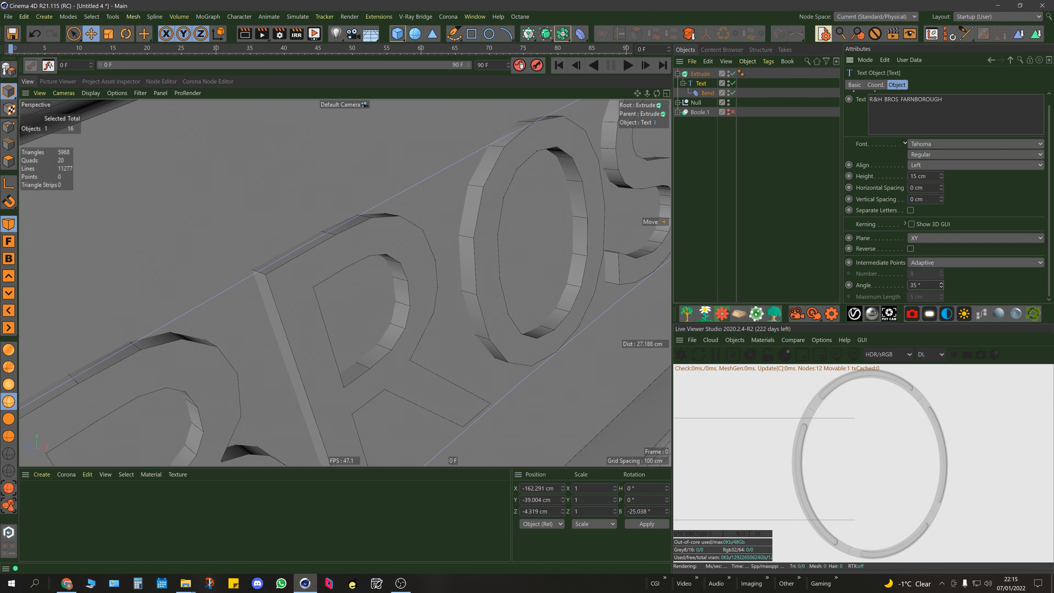
Step: Duplicate the lettering's Extrude hierarchy and keep the copy disabled as a backup
{"action": "scroll", "coordinate": [404, 285], "scroll_direction": "down", "scroll_amount": 10}
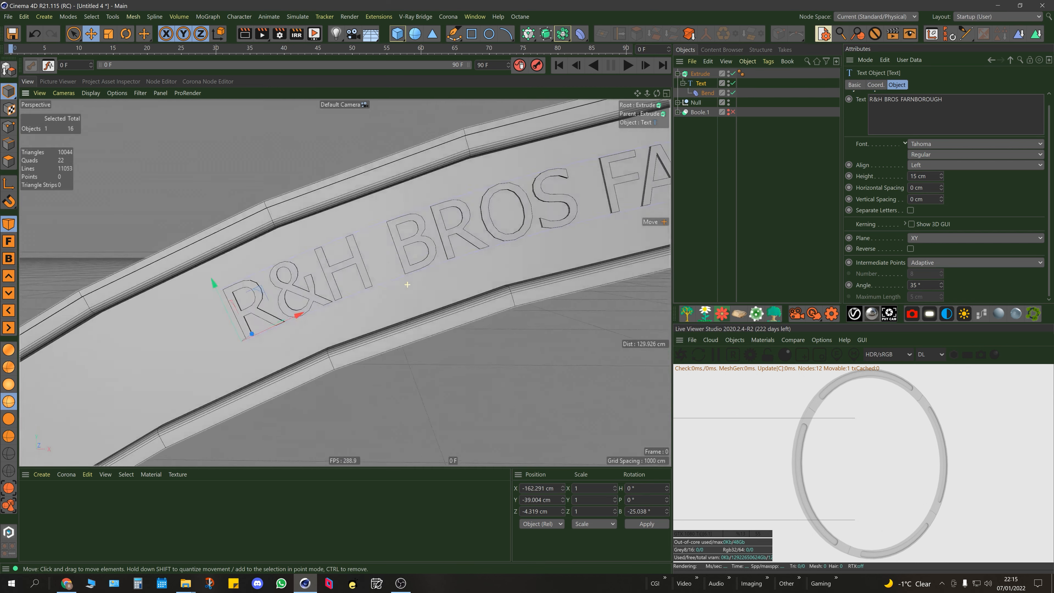
{"action": "scroll", "coordinate": [342, 266], "scroll_direction": "up", "scroll_amount": 6}
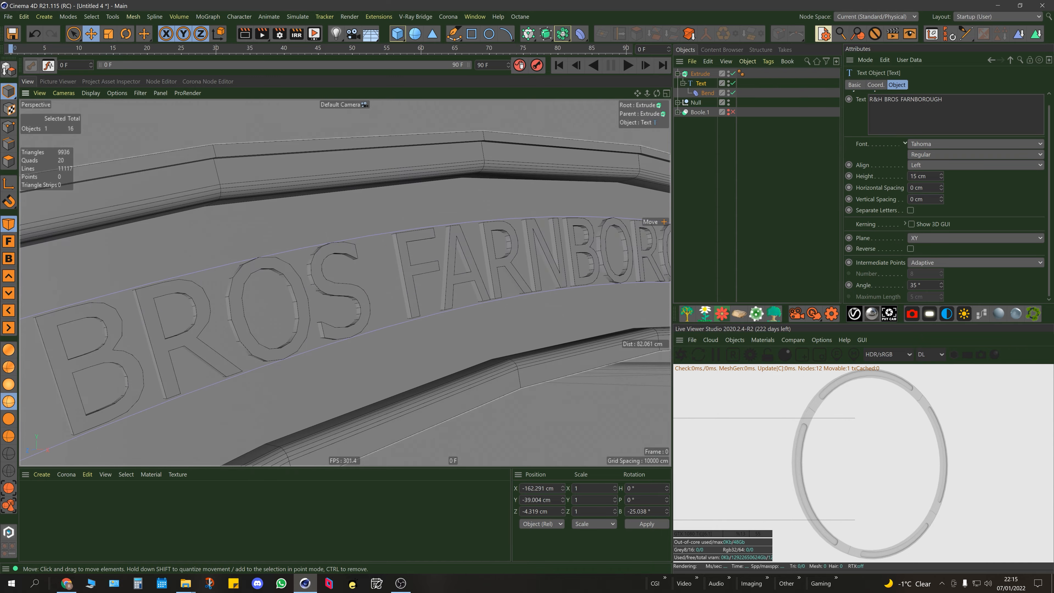
{"action": "scroll", "coordinate": [342, 283], "scroll_direction": "down", "scroll_amount": 2}
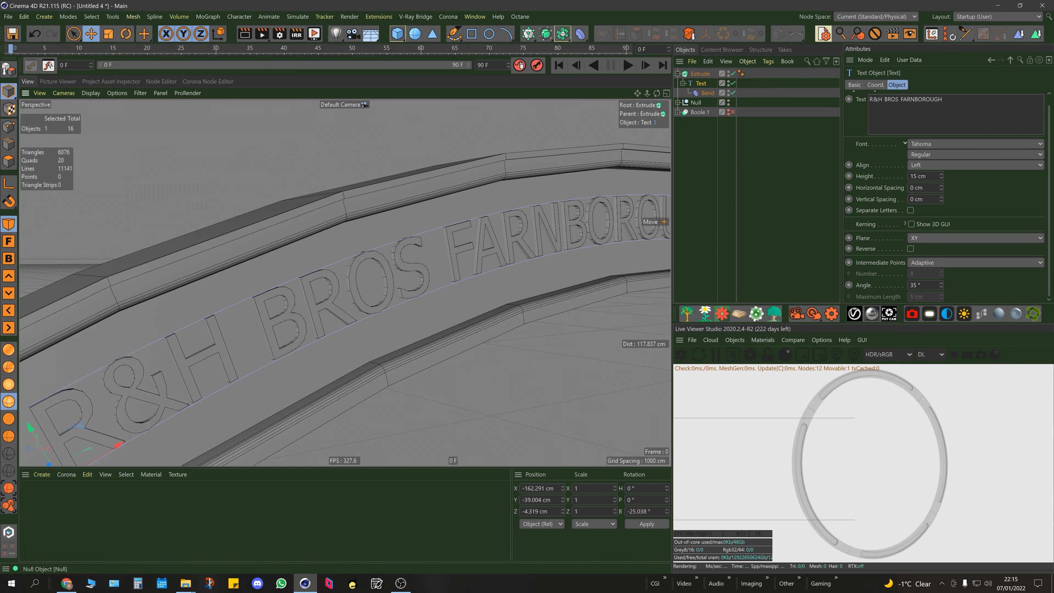
{"action": "key", "text": "ctrl+v"}
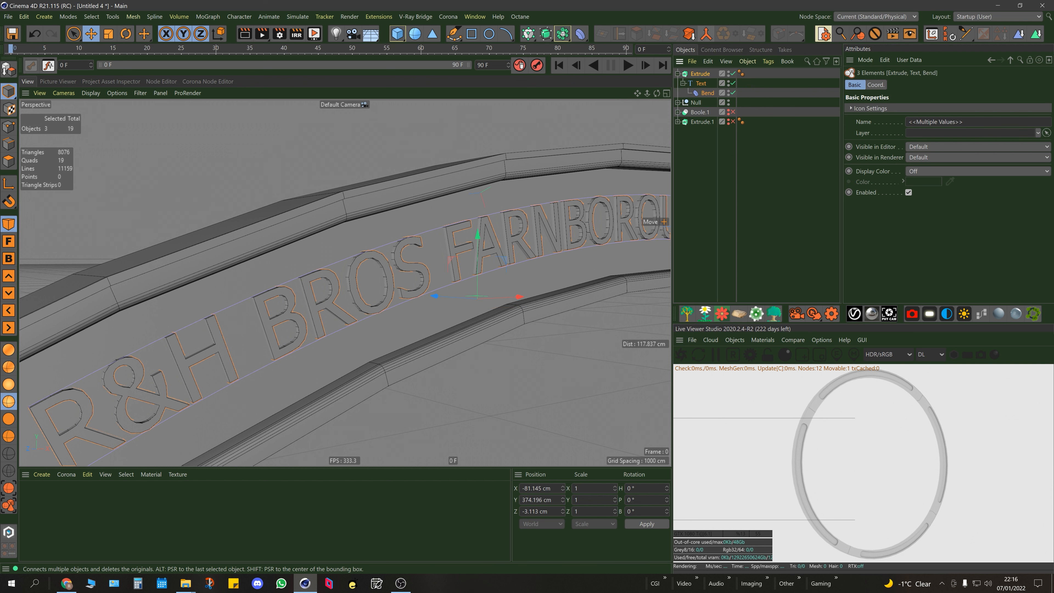
Step: Connect the original Extrude, Text and Bend into one polygon object and select the lettering's front outline edges in the top view
{"action": "key", "text": "c"}
{"action": "left_click", "coordinate": [8, 144]}
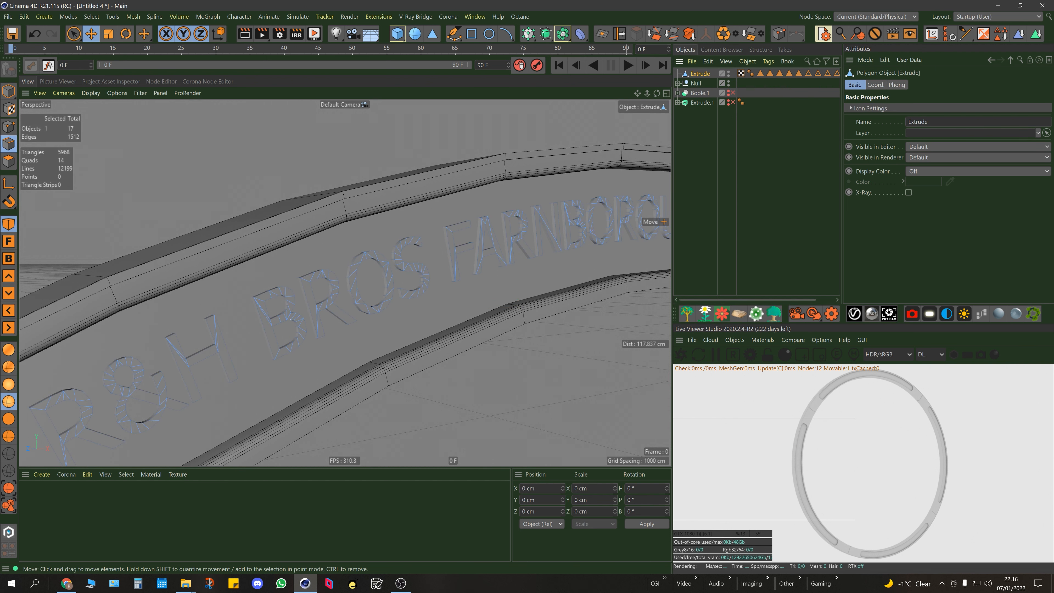
{"action": "left_click_drag", "start_coordinate": [291, 315], "coordinate": [339, 295], "text": "alt"}
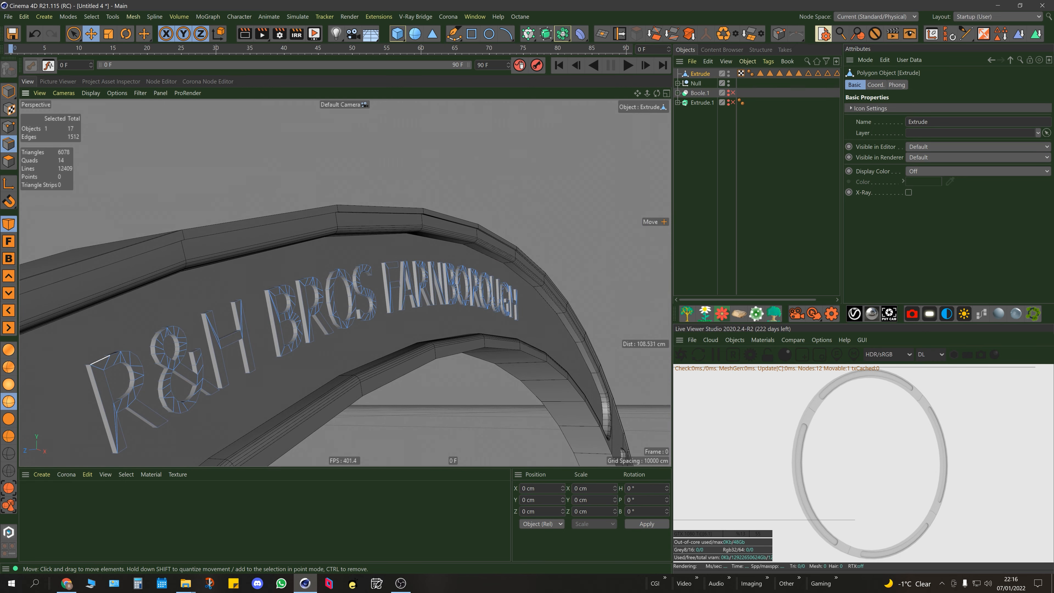
{"action": "middle_click", "coordinate": [355, 256]}
{"action": "middle_click", "coordinate": [355, 256]}
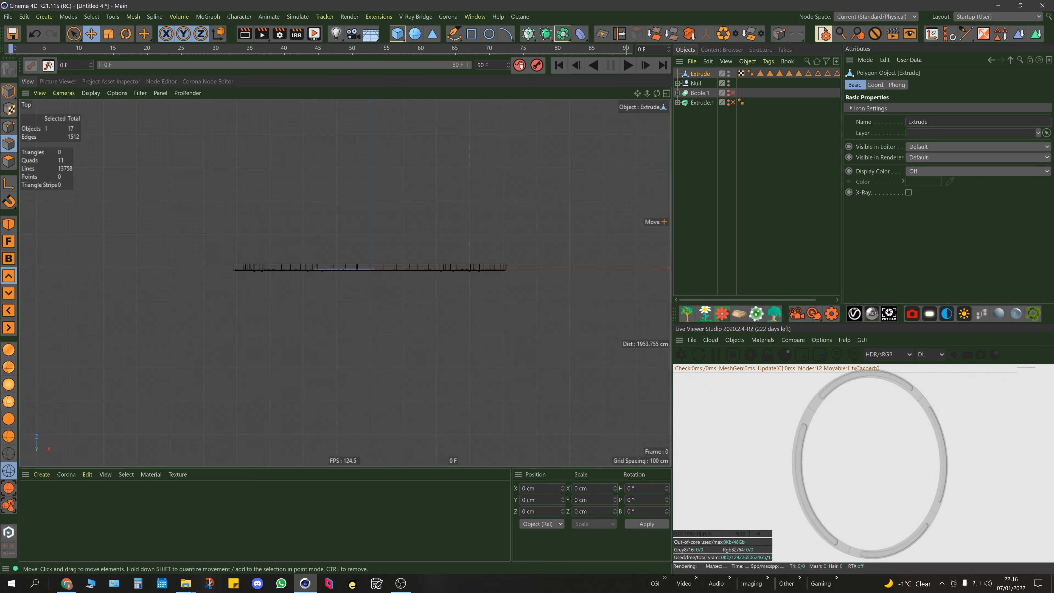
{"action": "scroll", "coordinate": [355, 257], "scroll_direction": "up", "scroll_amount": 3}
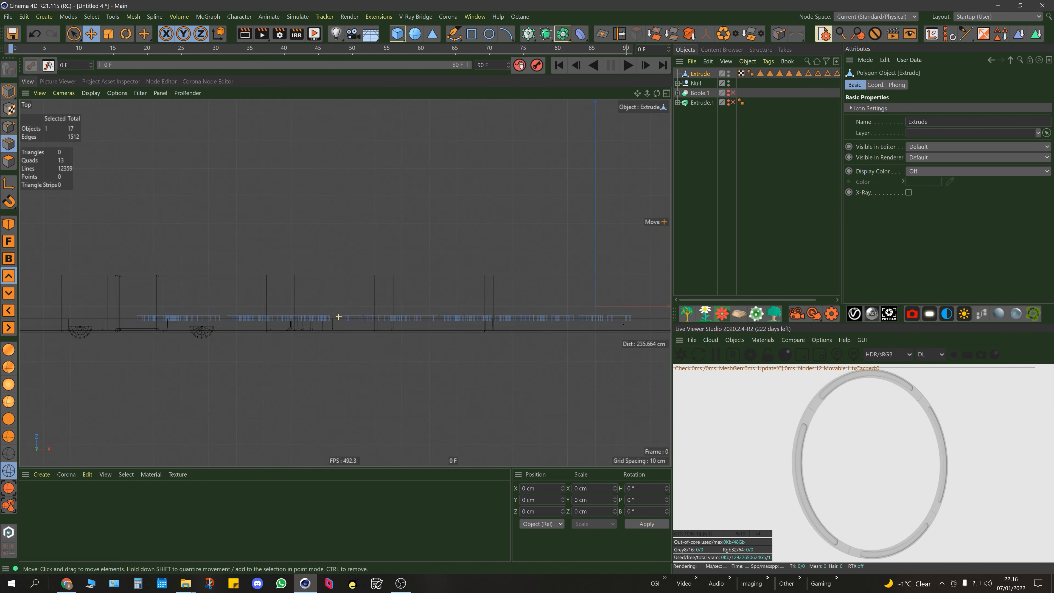
{"action": "left_click_drag", "start_coordinate": [74, 33], "coordinate": [124, 81]}
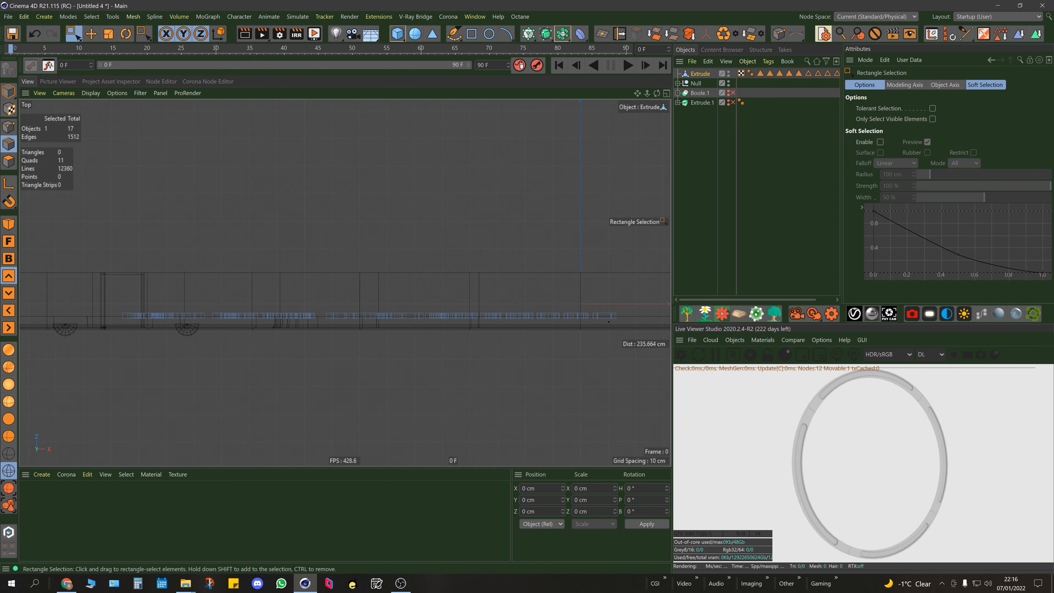
{"action": "left_click_drag", "start_coordinate": [623, 315], "coordinate": [86, 383]}
{"action": "middle_click", "coordinate": [85, 382]}
{"action": "middle_click", "coordinate": [187, 232]}
Step: Try to bevel the selected front edges of the letters, and undo the bevel
{"action": "mouse_move", "coordinate": [306, 346]}
{"action": "left_mouse_down", "text": "alt"}
{"action": "mouse_move", "coordinate": [361, 345]}
{"action": "mouse_move", "coordinate": [309, 347]}
{"action": "left_mouse_up", "text": "alt"}
{"action": "key", "text": "m"}
{"action": "key", "text": "s"}
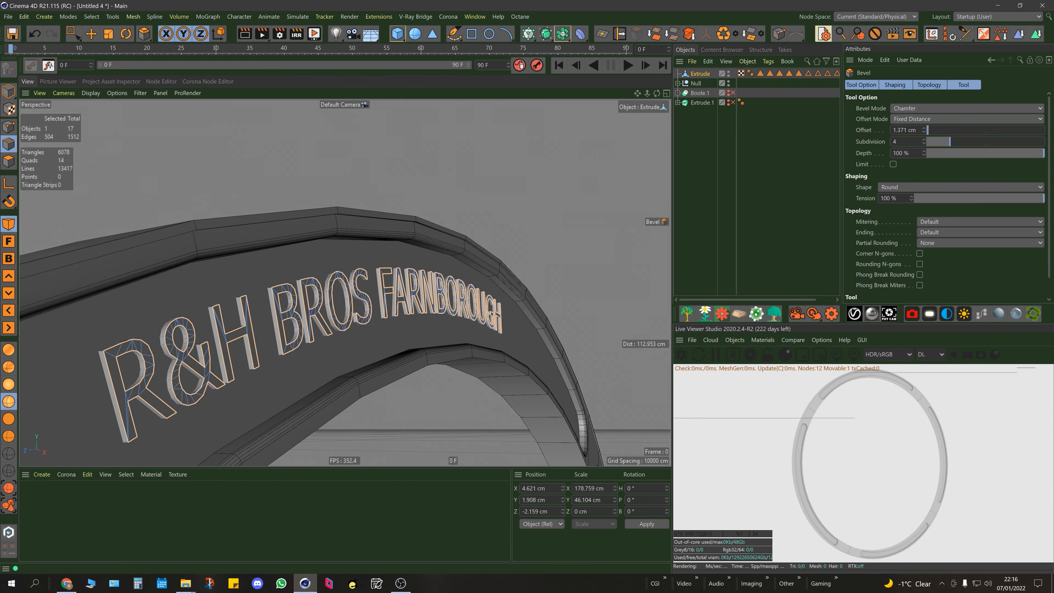
{"action": "scroll", "coordinate": [332, 291], "scroll_direction": "up", "scroll_amount": 10}
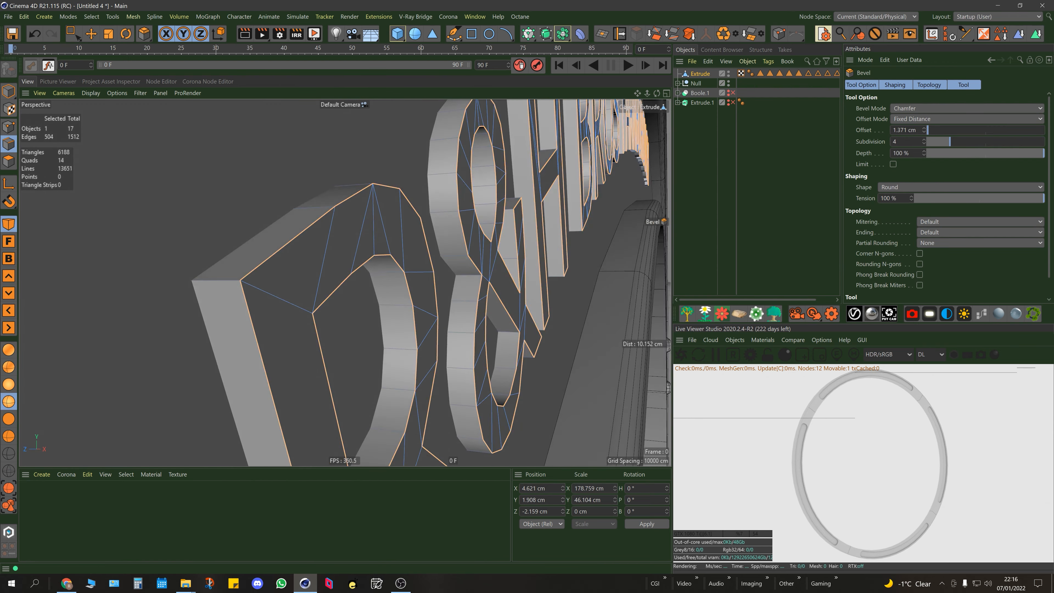
{"action": "left_click_drag", "start_coordinate": [332, 295], "coordinate": [347, 295]}
{"action": "key", "text": "ctrl+z"}
{"action": "key", "text": "ctrl+z"}
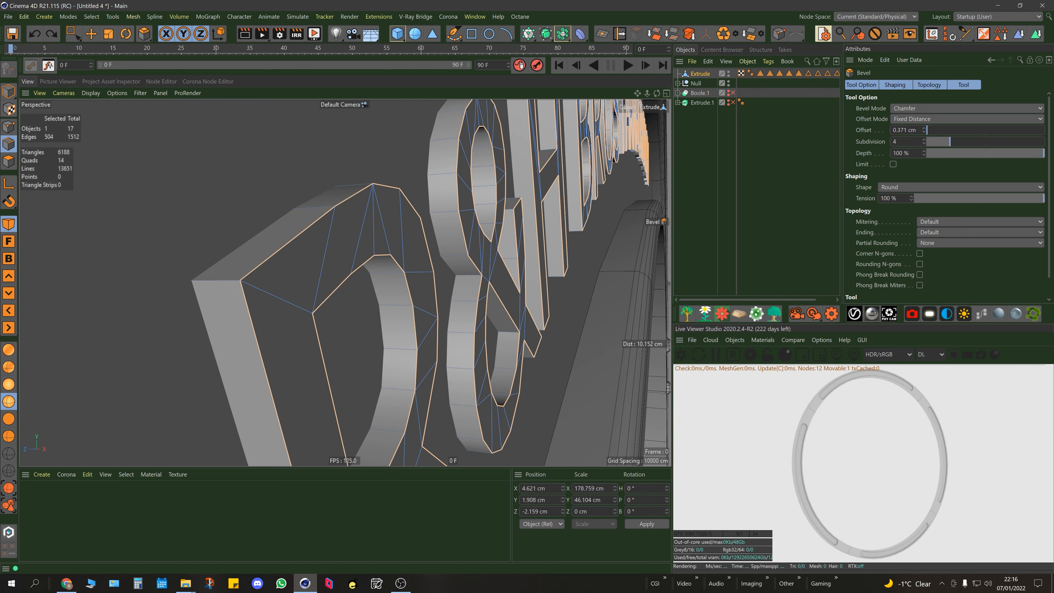
Step: Try a chamfer bevel with an offset of about 0.143 cm on the lettering's front edges, and undo it
{"action": "scroll", "coordinate": [345, 283], "scroll_direction": "down", "scroll_amount": 10}
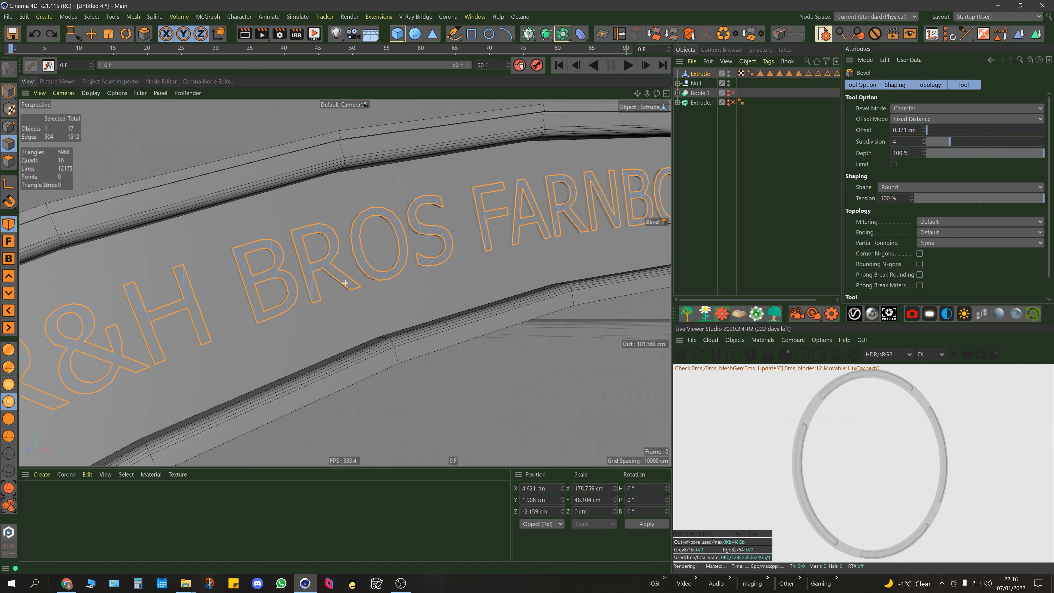
{"action": "scroll", "coordinate": [345, 283], "scroll_direction": "down", "scroll_amount": 1}
{"action": "middle_click_drag", "start_coordinate": [345, 283], "coordinate": [535, 258], "text": "alt"}
{"action": "scroll", "coordinate": [268, 309], "scroll_direction": "up", "scroll_amount": 1}
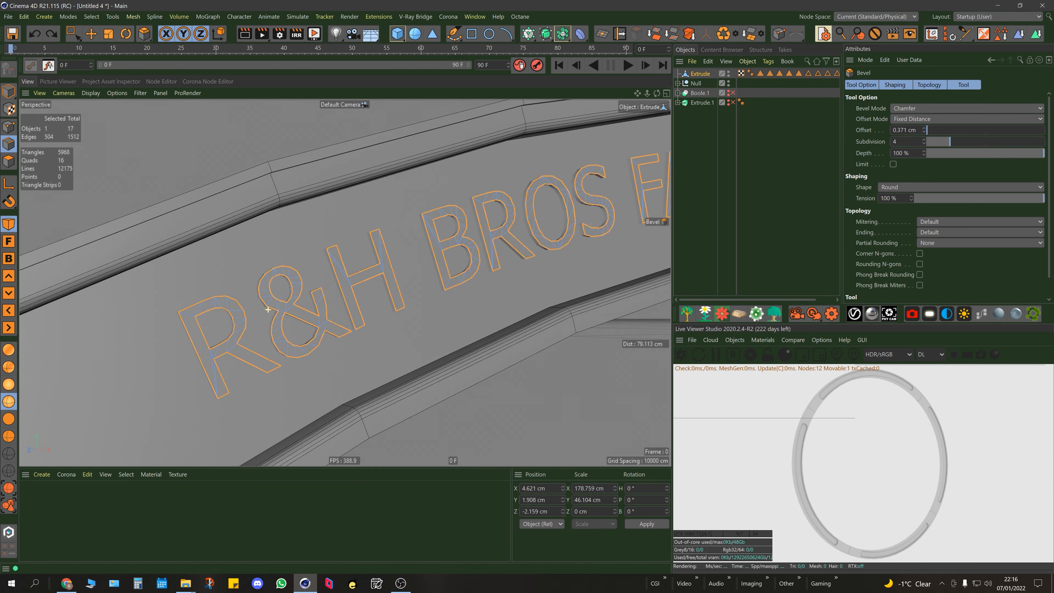
{"action": "scroll", "coordinate": [268, 310], "scroll_direction": "up", "scroll_amount": 5}
{"action": "mouse_move", "coordinate": [393, 314]}
{"action": "left_mouse_down", "text": "alt"}
{"action": "mouse_move", "coordinate": [409, 297]}
{"action": "mouse_move", "coordinate": [393, 313]}
{"action": "mouse_move", "coordinate": [404, 313]}
{"action": "left_mouse_up", "text": "alt"}
{"action": "scroll", "coordinate": [350, 333], "scroll_direction": "down", "scroll_amount": 3}
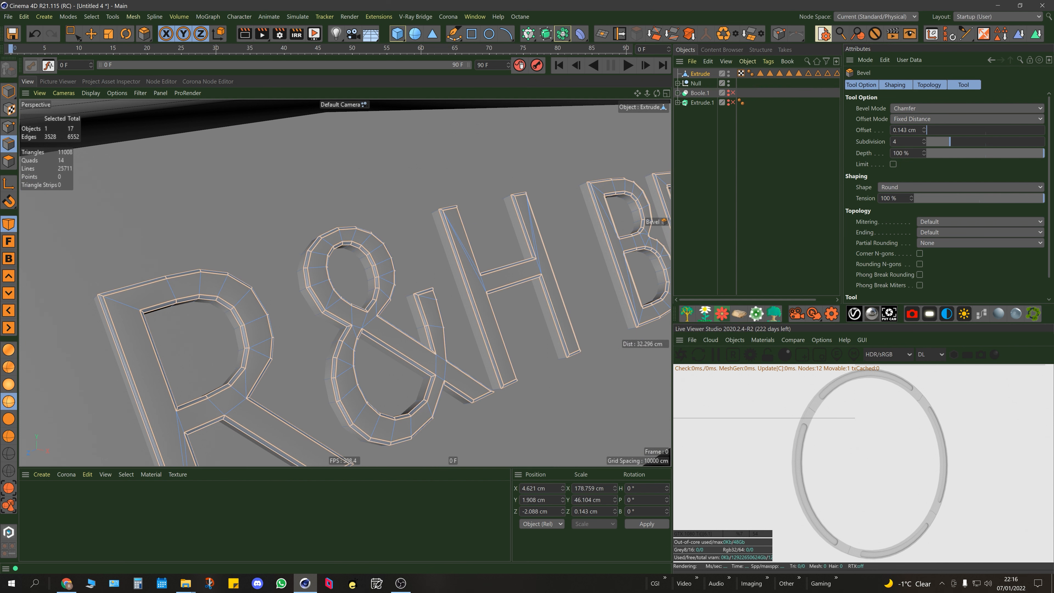
{"action": "left_click_drag", "start_coordinate": [924, 129], "coordinate": [924, 129]}
{"action": "key", "text": "ctrl+z"}
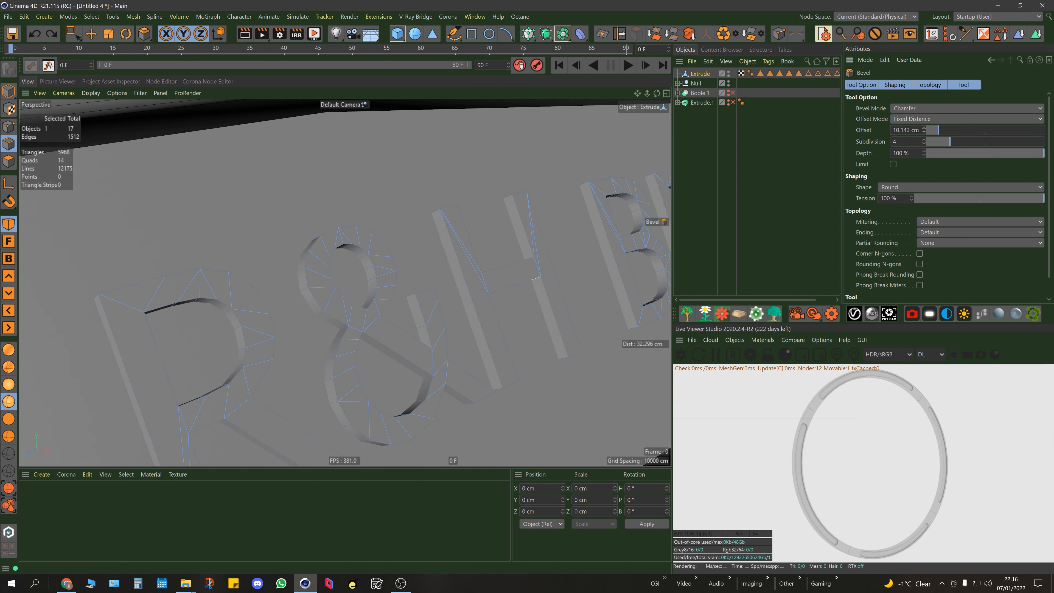
Step: Reselect the front outline edges of all letters with a rectangle selection in the top view
{"action": "left_click_drag", "start_coordinate": [272, 326], "coordinate": [285, 349], "text": "alt"}
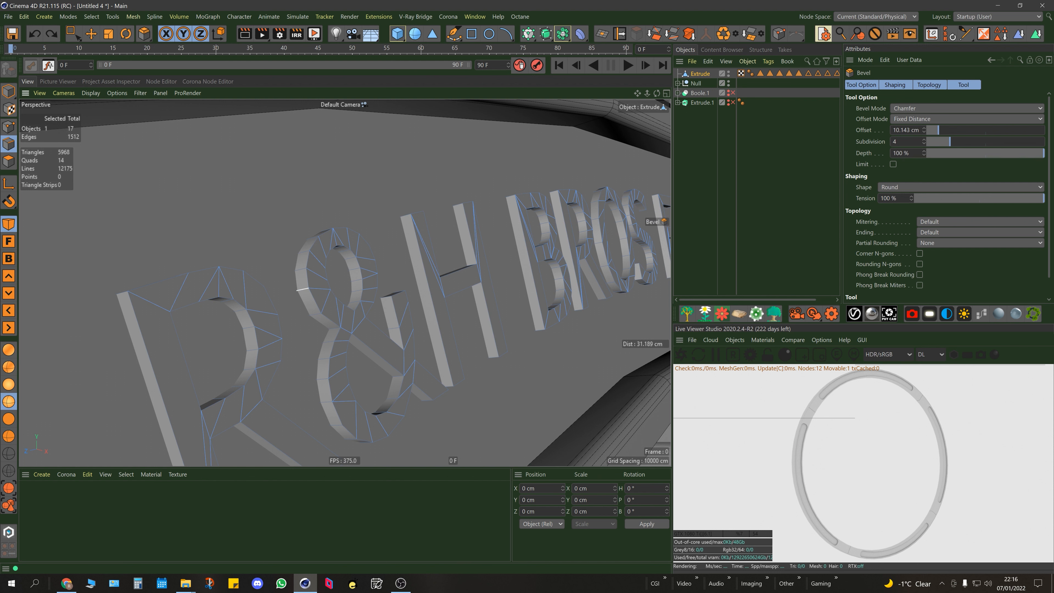
{"action": "key", "text": "F5"}
{"action": "key", "text": "F2"}
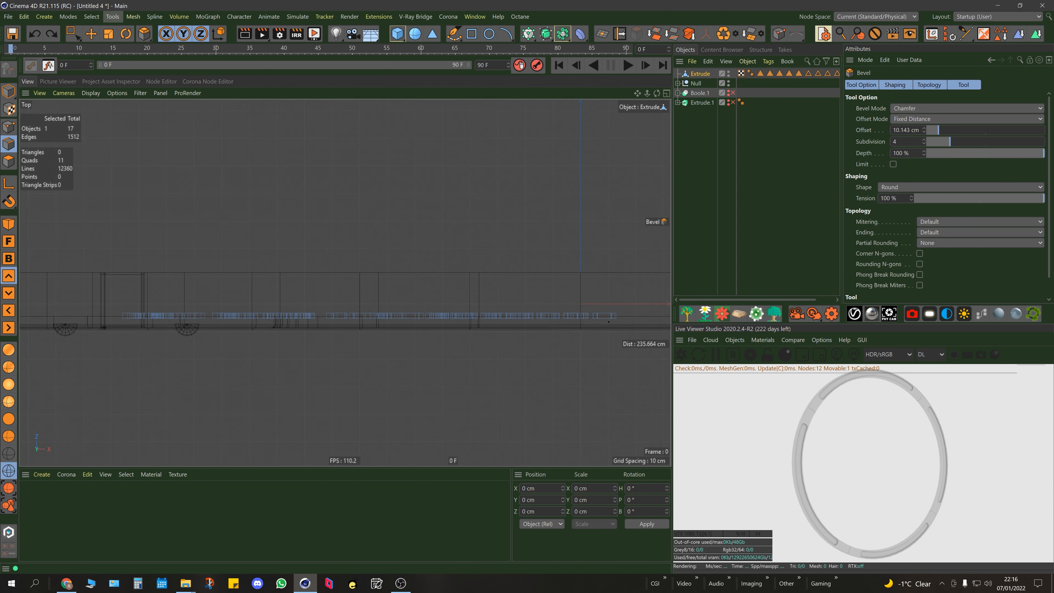
{"action": "key", "text": "0"}
{"action": "left_click_drag", "start_coordinate": [110, 317], "coordinate": [670, 374]}
{"action": "key", "text": "F5"}
{"action": "key", "text": "F1"}
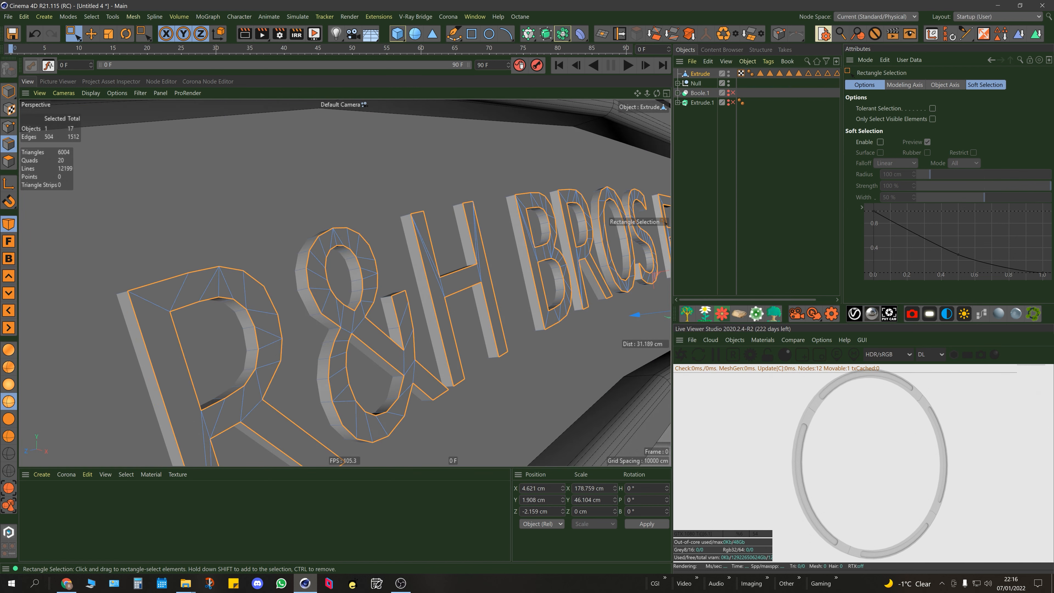
Step: Bevel the reselected front edges of the lettering and return to model mode
{"action": "key", "text": "m"}
{"action": "key", "text": "s"}
{"action": "scroll", "coordinate": [270, 280], "scroll_direction": "up", "scroll_amount": 3}
{"action": "left_click_drag", "start_coordinate": [270, 279], "coordinate": [290, 280]}
{"action": "key", "text": "space"}
{"action": "left_click_drag", "start_coordinate": [409, 353], "coordinate": [365, 351], "text": "alt"}
{"action": "left_click", "coordinate": [9, 91]}
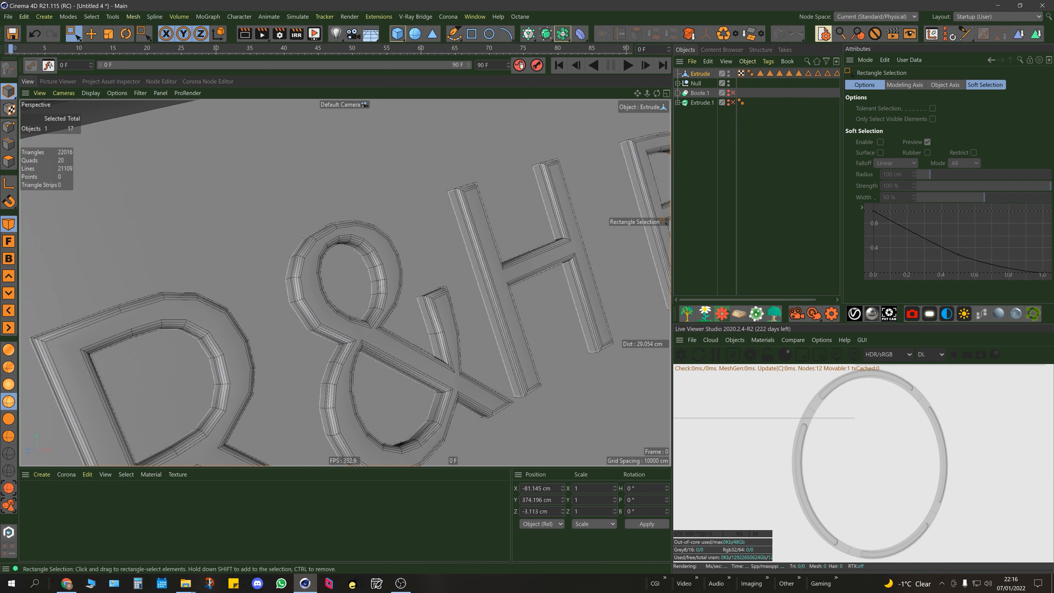
Step: Render the scene in the Octane Live Viewer and examine the beveled lettering from a distance and close up
{"action": "left_click", "coordinate": [681, 355]}
{"action": "scroll", "coordinate": [345, 283], "scroll_direction": "down", "scroll_amount": 12}
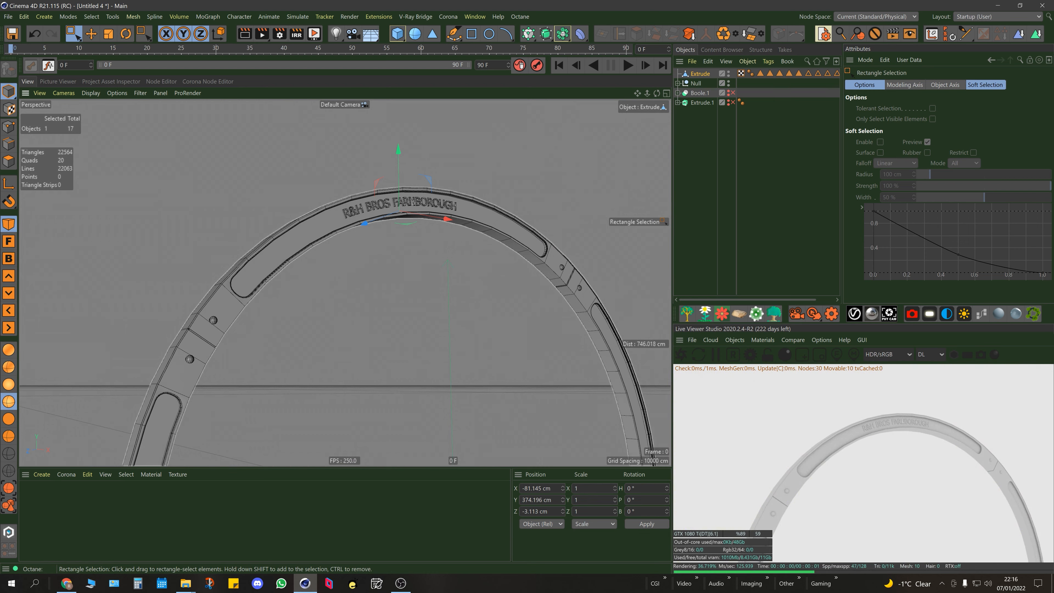
{"action": "scroll", "coordinate": [345, 283], "scroll_direction": "down", "scroll_amount": 4}
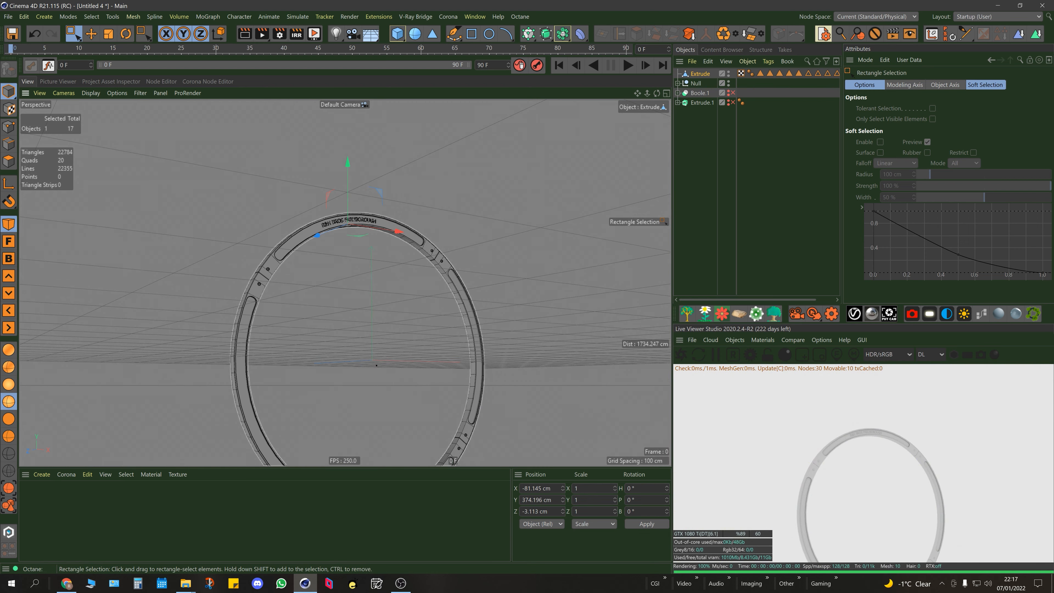
{"action": "scroll", "coordinate": [337, 222], "scroll_direction": "up", "scroll_amount": 10}
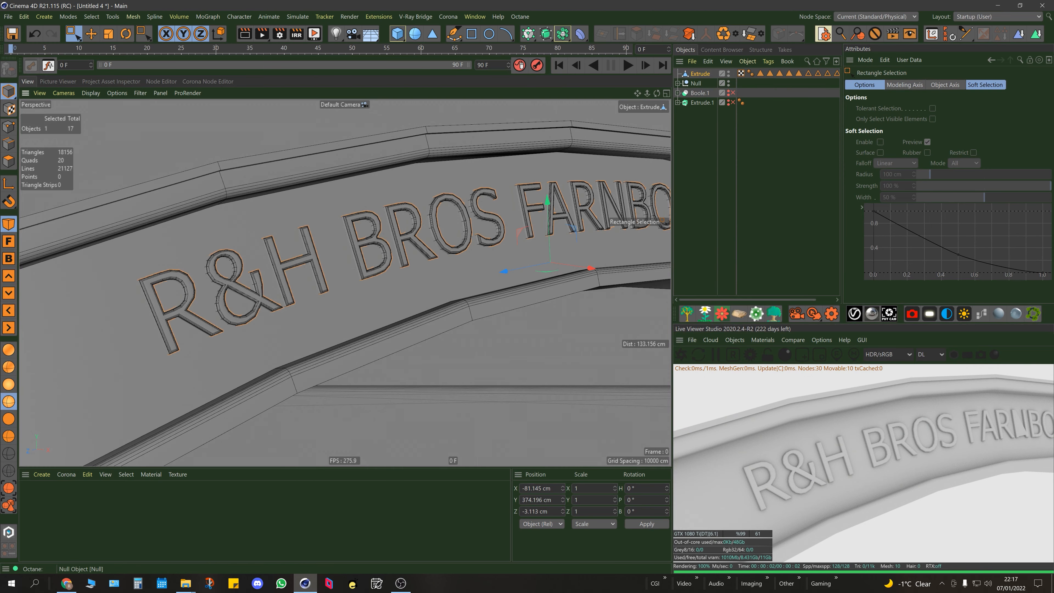
{"action": "left_click", "coordinate": [700, 74]}
{"action": "left_click_drag", "start_coordinate": [395, 204], "coordinate": [388, 226], "text": "alt"}
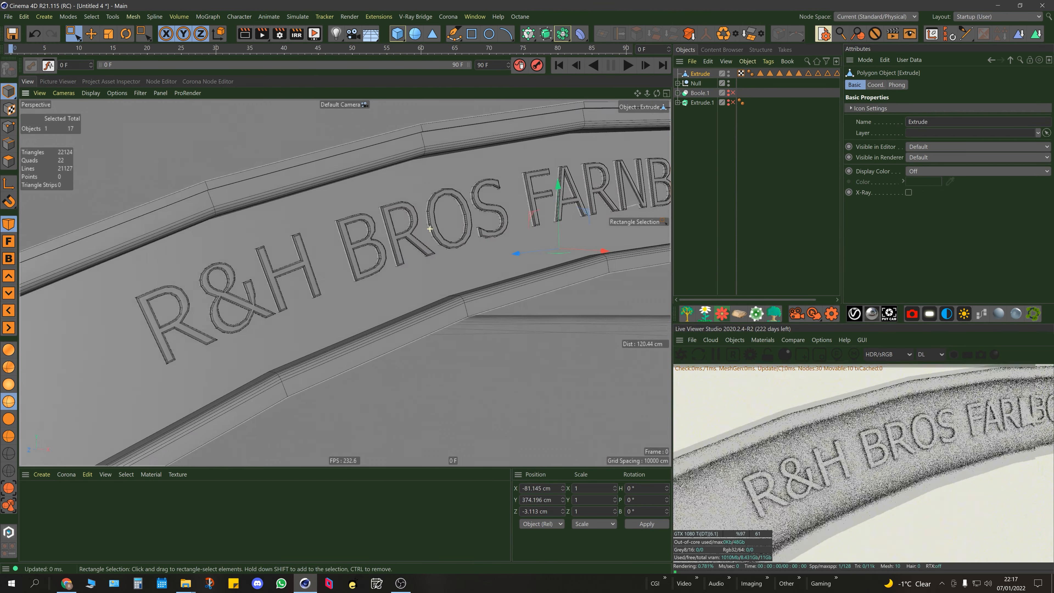
{"action": "scroll", "coordinate": [436, 219], "scroll_direction": "down", "scroll_amount": 4}
{"action": "middle_click_drag", "start_coordinate": [436, 218], "coordinate": [399, 229], "text": "alt"}
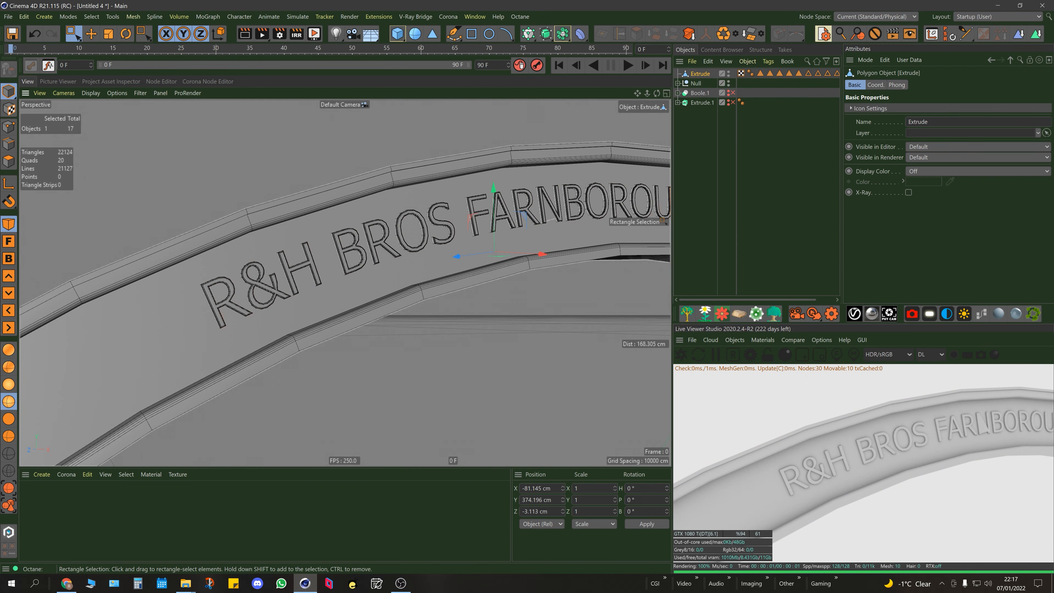
Step: Undo the lettering's bevels and polygon conversion, restoring the editable Extrude, Text and Bend objects
{"action": "left_click", "coordinate": [727, 143]}
{"action": "left_click", "coordinate": [700, 74]}
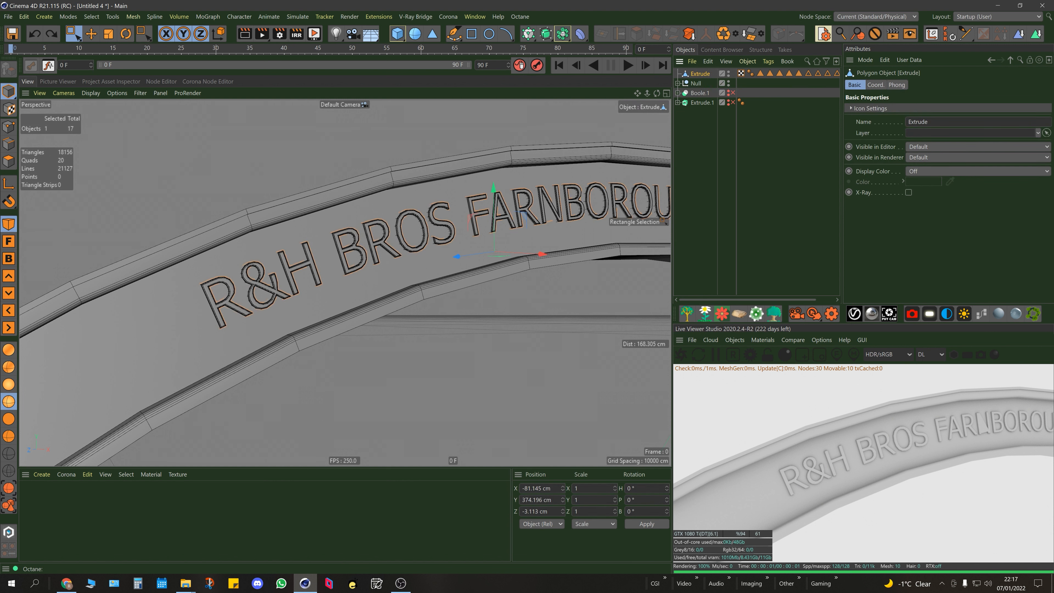
{"action": "key", "text": "ctrl+z"}
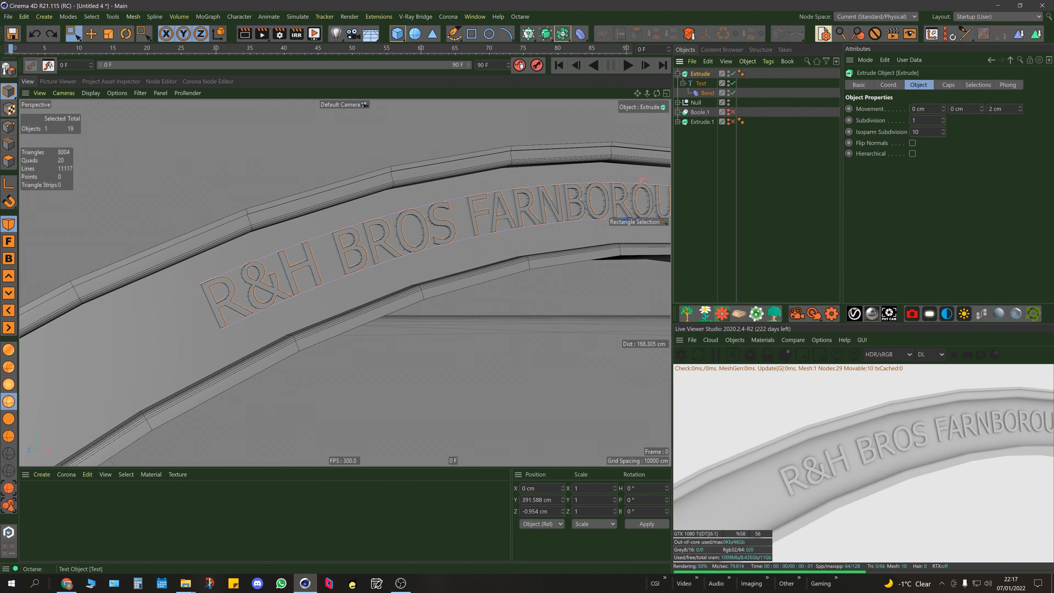
Step: Set the font of the R&H BROS FARNBOROUGH text object to Malgun Gothic in the Bold style
{"action": "left_click", "coordinate": [700, 84]}
{"action": "left_click", "coordinate": [976, 153]}
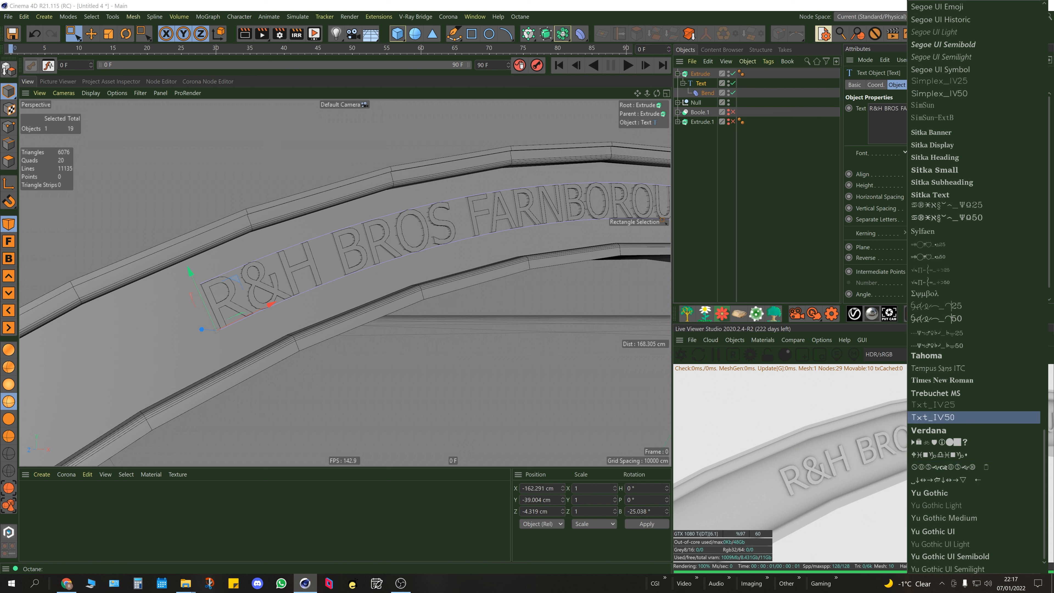
{"action": "scroll", "coordinate": [975, 503], "scroll_direction": "up", "scroll_amount": 10}
{"action": "scroll", "coordinate": [975, 415], "scroll_direction": "up", "scroll_amount": 8}
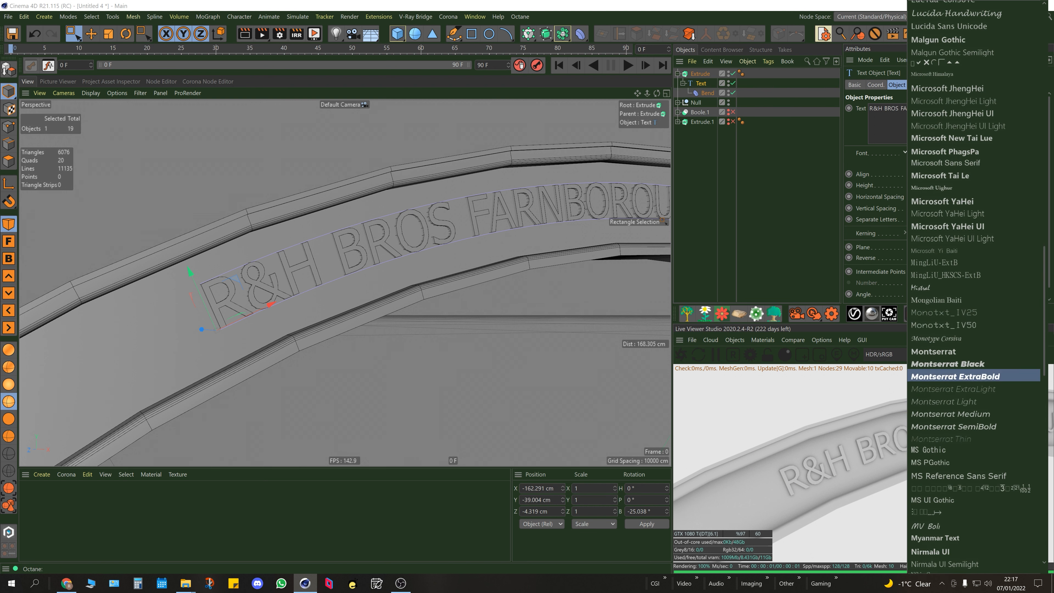
{"action": "scroll", "coordinate": [975, 163], "scroll_direction": "up", "scroll_amount": 9}
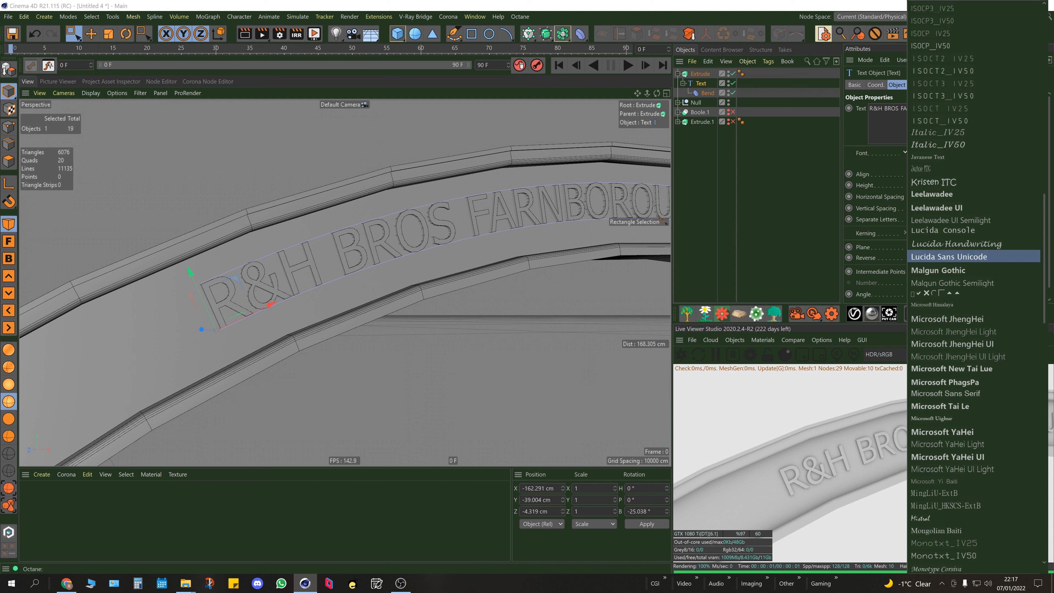
{"action": "left_click", "coordinate": [938, 271]}
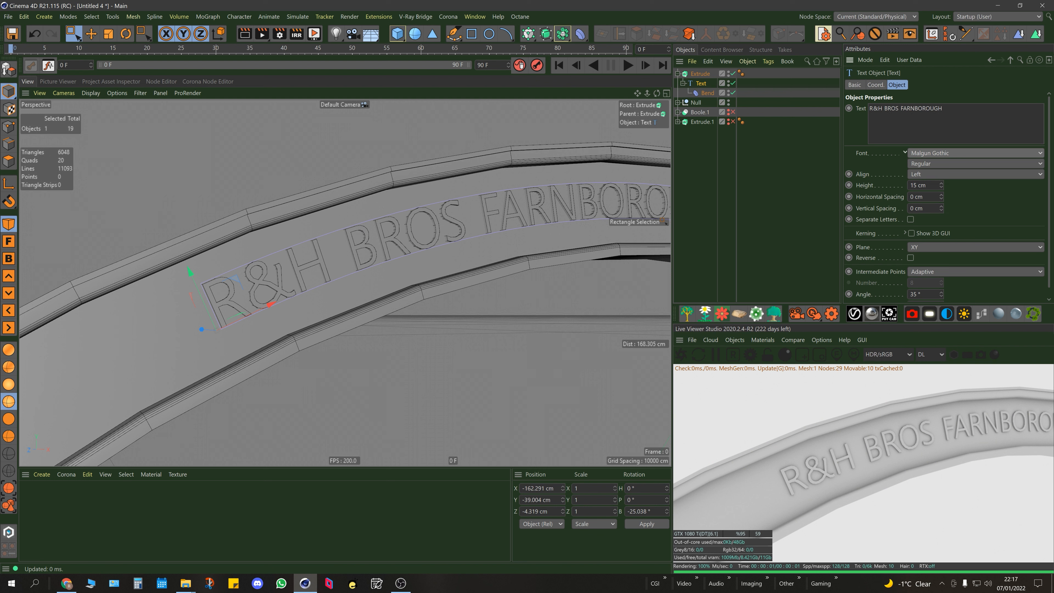
{"action": "scroll", "coordinate": [946, 198], "scroll_direction": "down", "scroll_amount": 1}
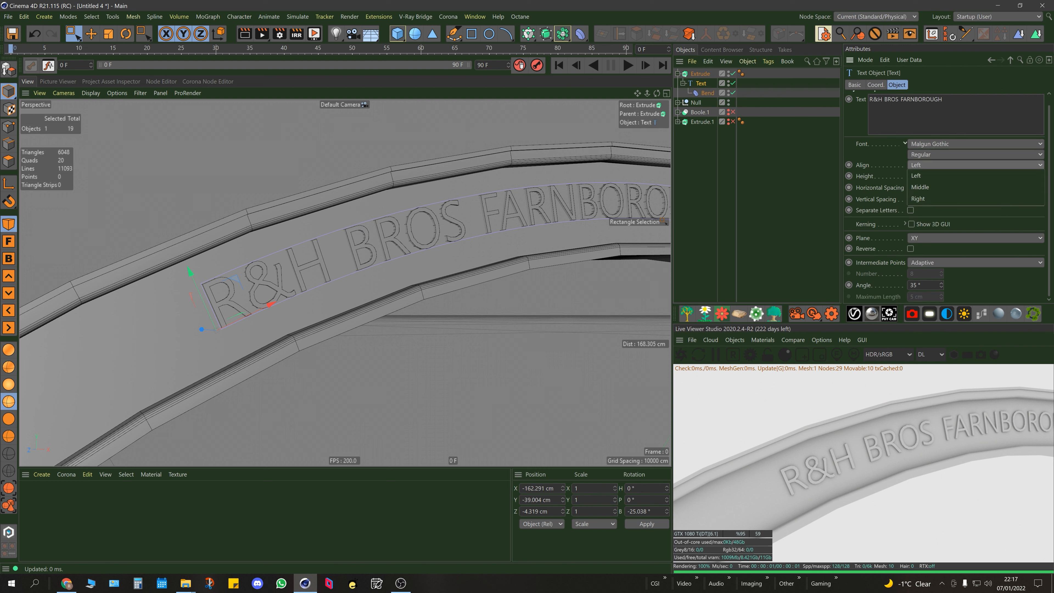
{"action": "left_click", "coordinate": [944, 154]}
{"action": "left_click", "coordinate": [942, 167]}
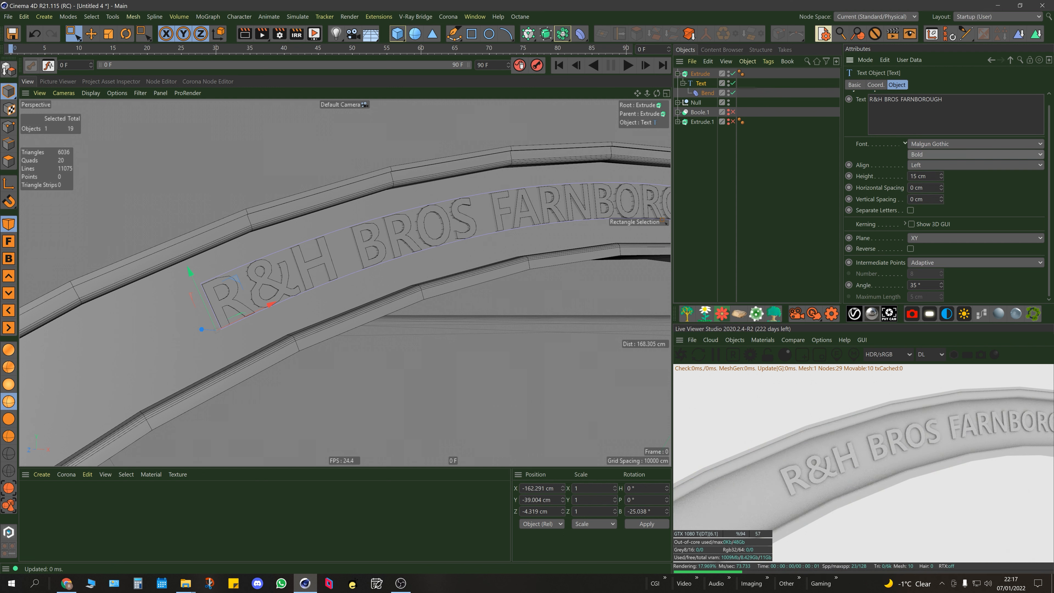
Step: Convert the Extrude with its Text and Bend into a single polygon object and delete its selection tags
{"action": "left_click_drag", "start_coordinate": [333, 251], "coordinate": [372, 245], "text": "alt"}
{"action": "left_click", "coordinate": [700, 74]}
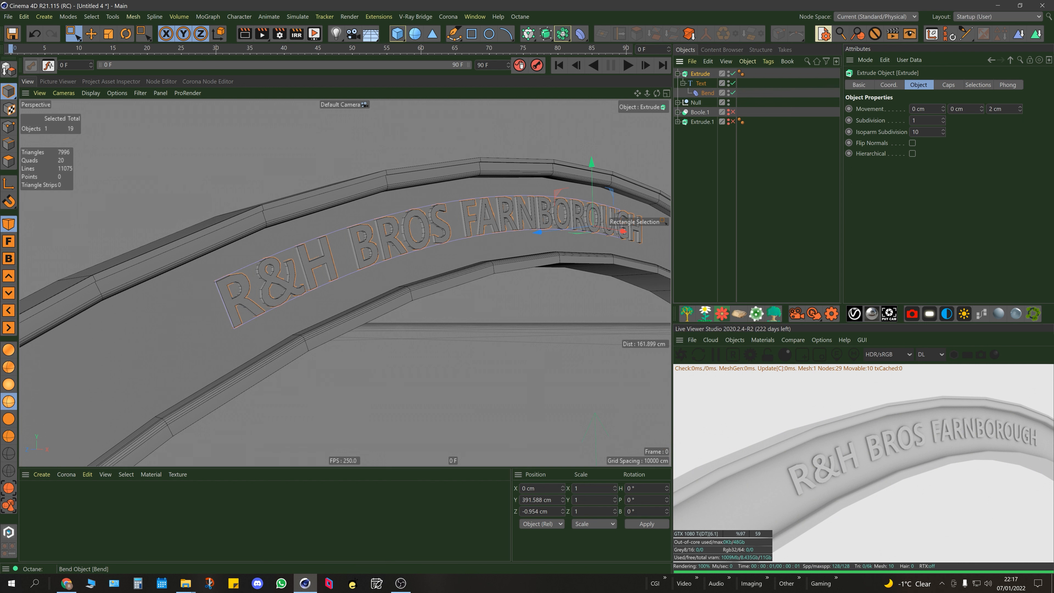
{"action": "left_click", "coordinate": [707, 93], "text": "shift"}
{"action": "left_click", "coordinate": [706, 34]}
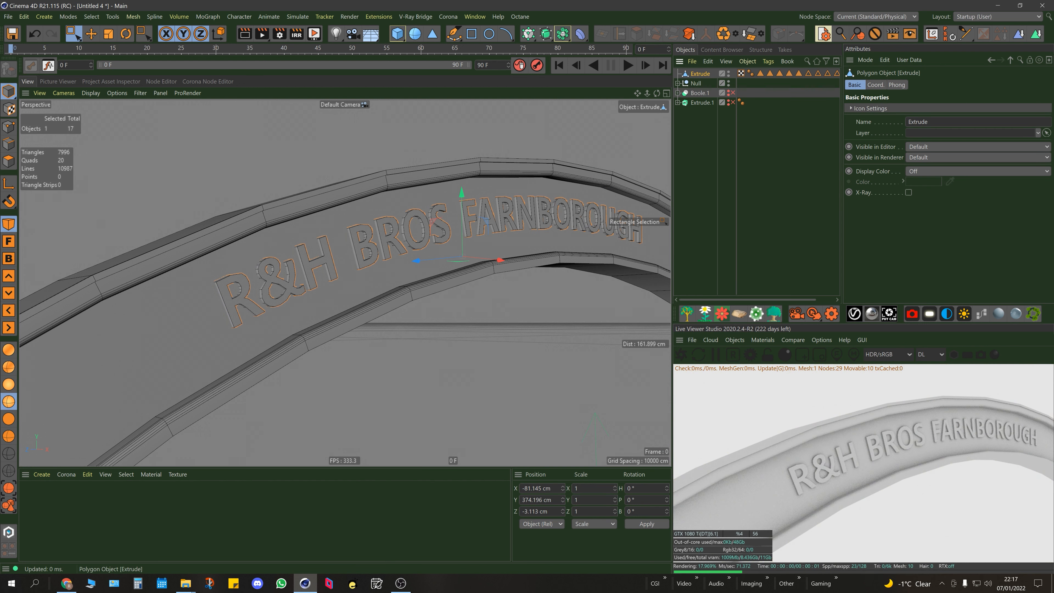
{"action": "left_click_drag", "start_coordinate": [834, 77], "coordinate": [839, 68]}
{"action": "key", "text": "Delete"}
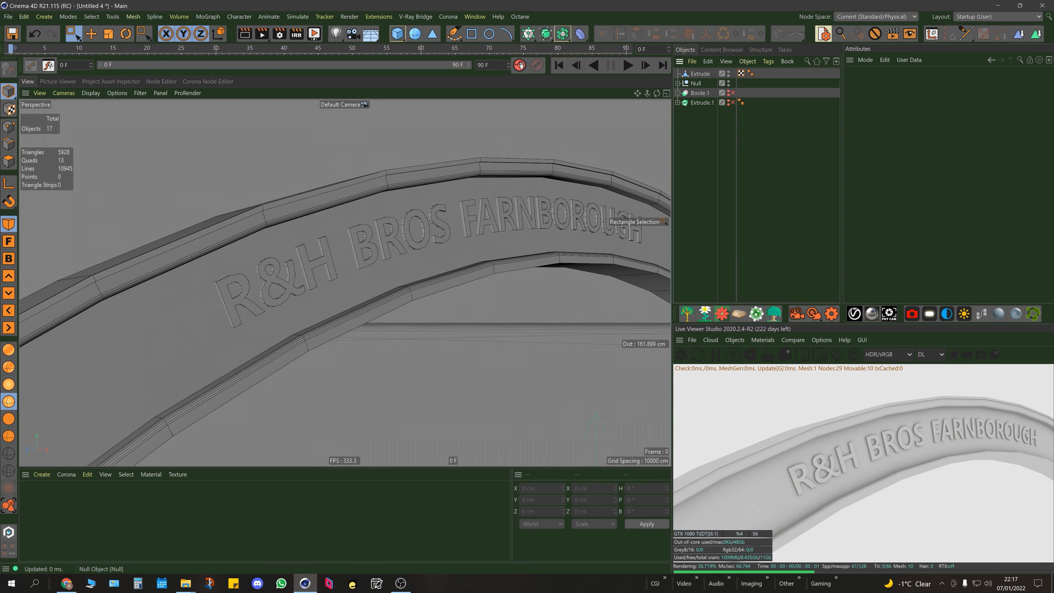
Step: Select the front outline edges of all the letters with a rectangle selection in the top view
{"action": "left_click", "coordinate": [700, 74]}
{"action": "left_click", "coordinate": [8, 144]}
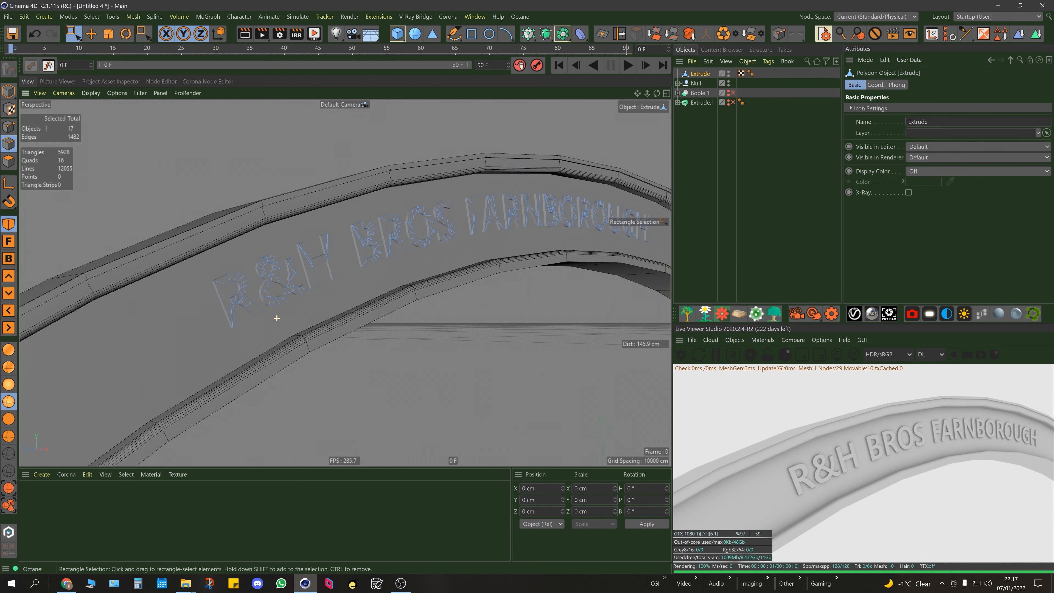
{"action": "scroll", "coordinate": [275, 318], "scroll_direction": "up", "scroll_amount": 3}
{"action": "left_click_drag", "start_coordinate": [275, 317], "coordinate": [415, 266], "text": "alt"}
{"action": "middle_click", "coordinate": [415, 266]}
{"action": "middle_click", "coordinate": [419, 258]}
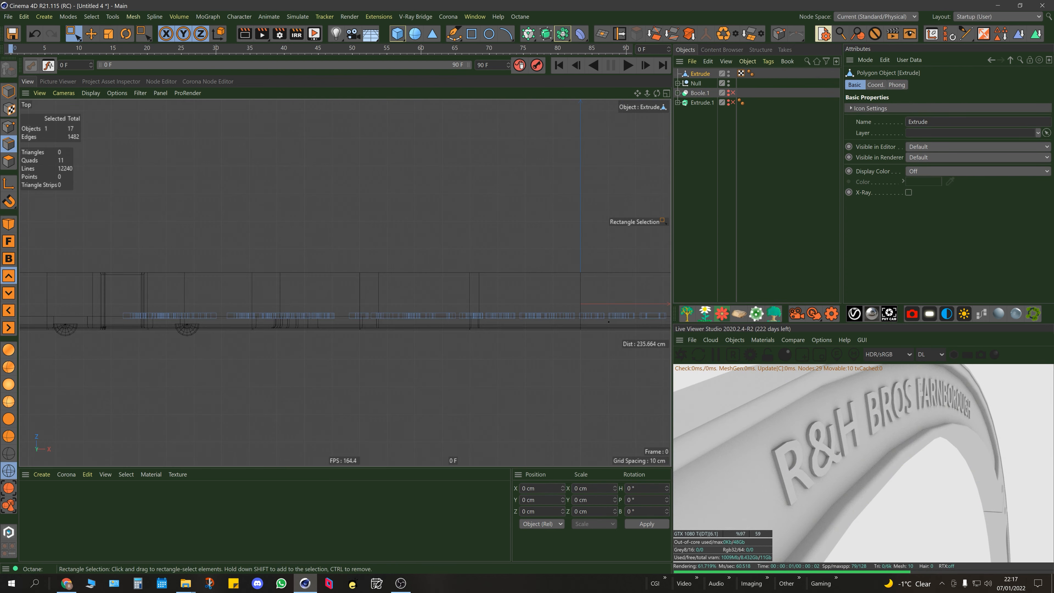
{"action": "middle_click_drag", "start_coordinate": [363, 282], "coordinate": [344, 282], "text": "alt"}
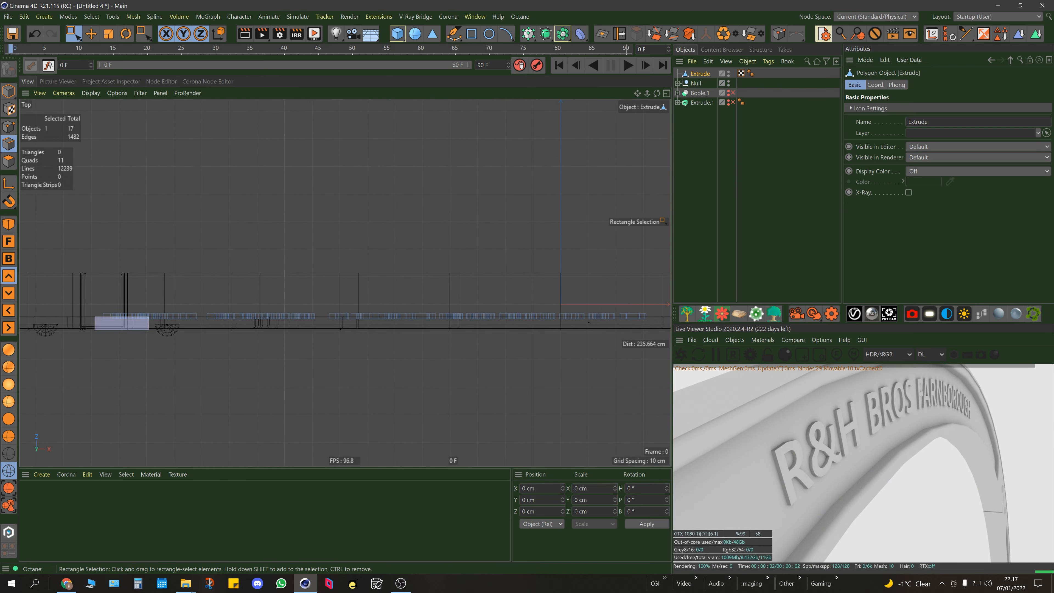
{"action": "left_click_drag", "start_coordinate": [149, 330], "coordinate": [670, 363]}
{"action": "middle_click", "coordinate": [415, 257]}
{"action": "middle_click", "coordinate": [266, 216]}
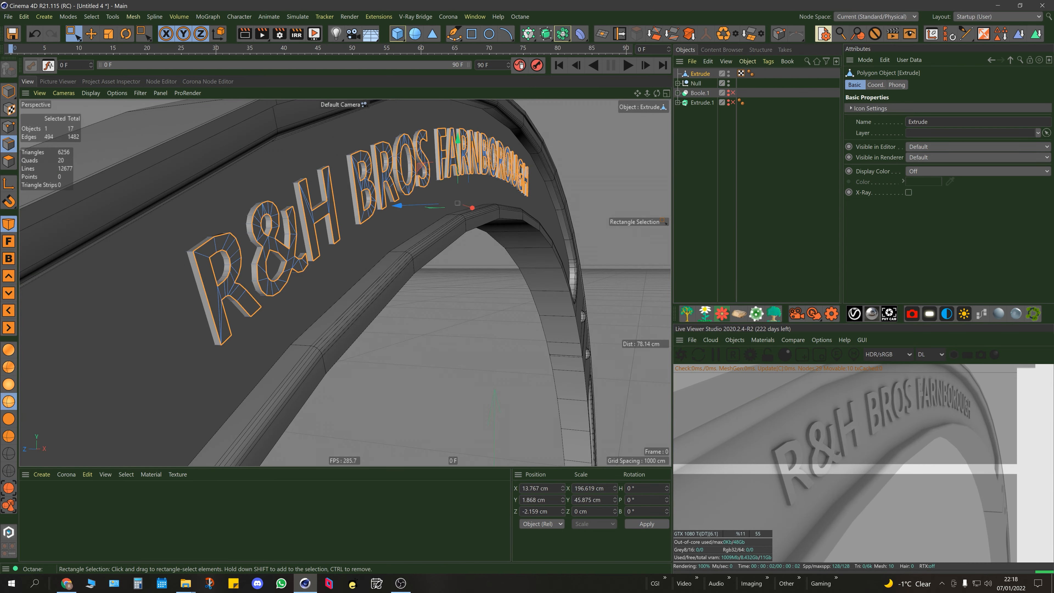
Step: Bevel the selected front edges of the bold lettering
{"action": "mouse_move", "coordinate": [357, 258]}
{"action": "left_mouse_down", "text": "alt"}
{"action": "mouse_move", "coordinate": [341, 274]}
{"action": "mouse_move", "coordinate": [373, 254]}
{"action": "left_mouse_up", "text": "alt"}
{"action": "key", "text": "m"}
{"action": "key", "text": "s"}
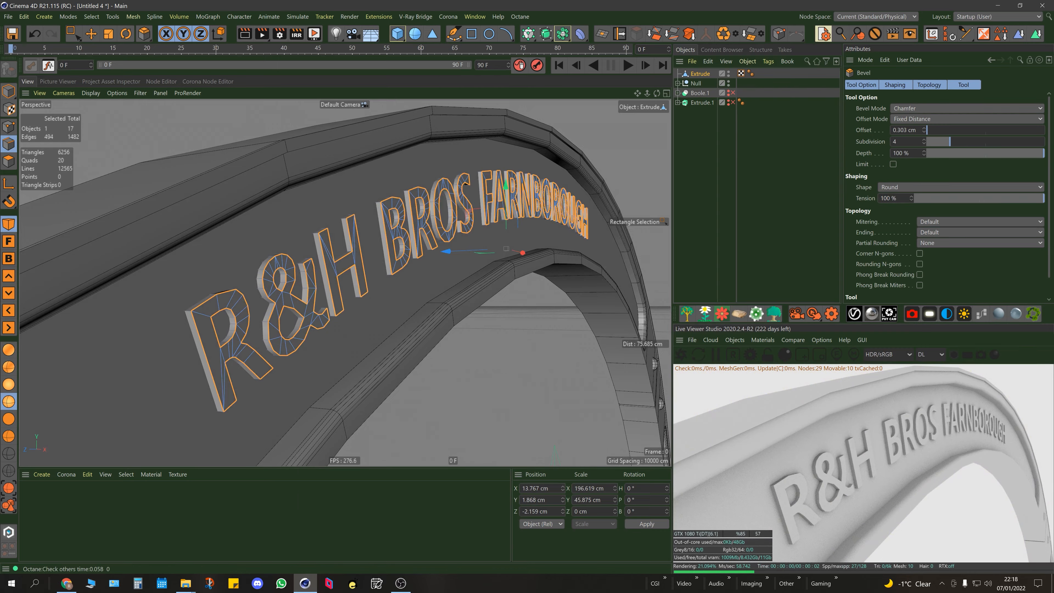
{"action": "scroll", "coordinate": [227, 323], "scroll_direction": "up", "scroll_amount": 5}
{"action": "left_click_drag", "start_coordinate": [226, 323], "coordinate": [252, 323]}
{"action": "key", "text": "space"}
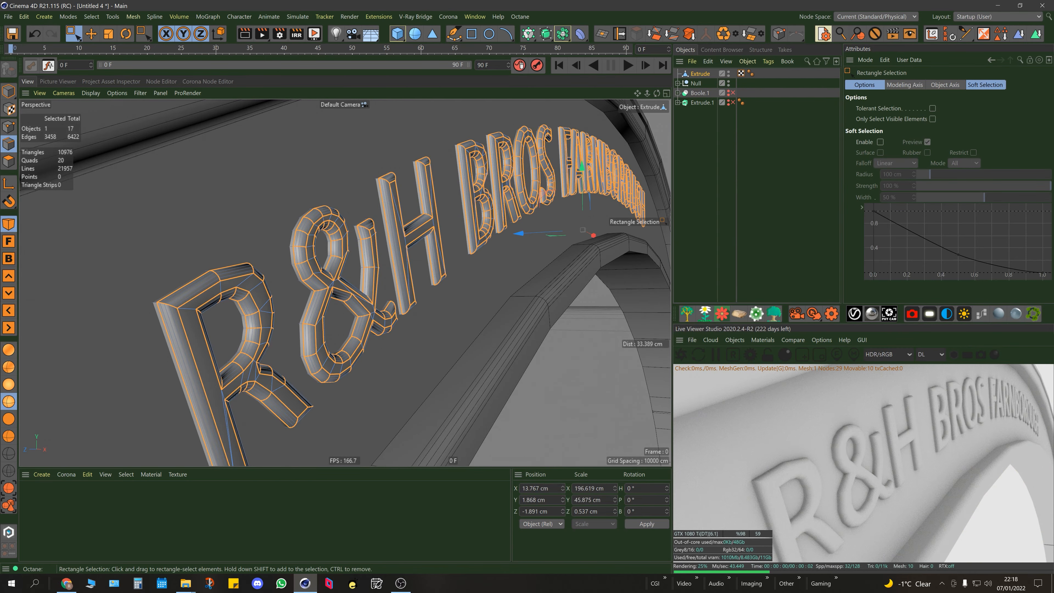
Step: Examine the beveled bold lettering from several angles, both near and at a distance along the arch of the ring
{"action": "left_click_drag", "start_coordinate": [473, 249], "coordinate": [399, 257], "text": "alt"}
{"action": "scroll", "coordinate": [438, 276], "scroll_direction": "down", "scroll_amount": 10}
{"action": "scroll", "coordinate": [581, 258], "scroll_direction": "up", "scroll_amount": 4}
{"action": "left_click_drag", "start_coordinate": [481, 265], "coordinate": [464, 253], "text": "alt"}
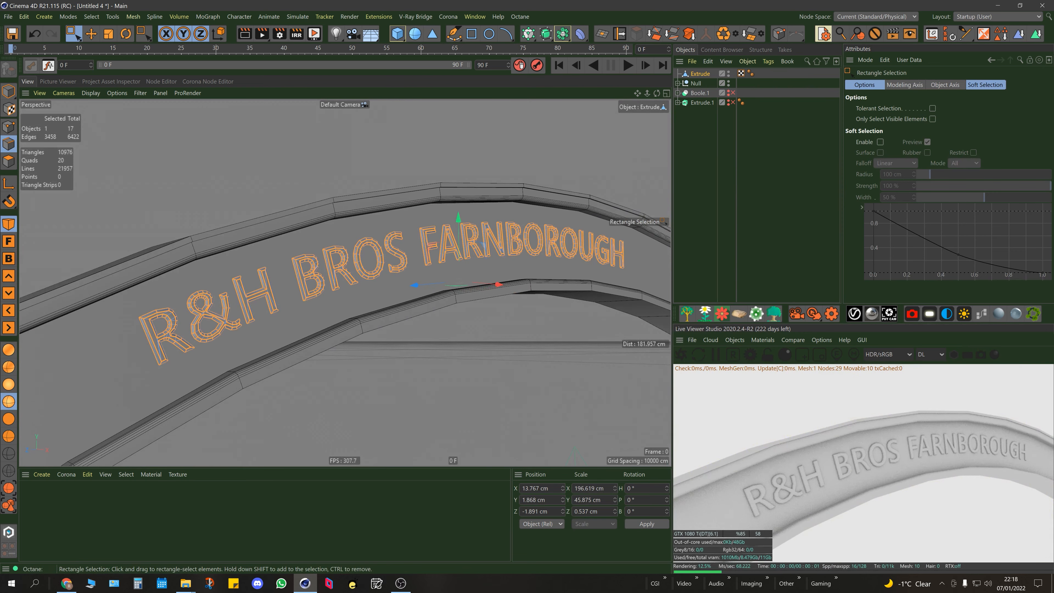
{"action": "scroll", "coordinate": [349, 266], "scroll_direction": "up", "scroll_amount": 2}
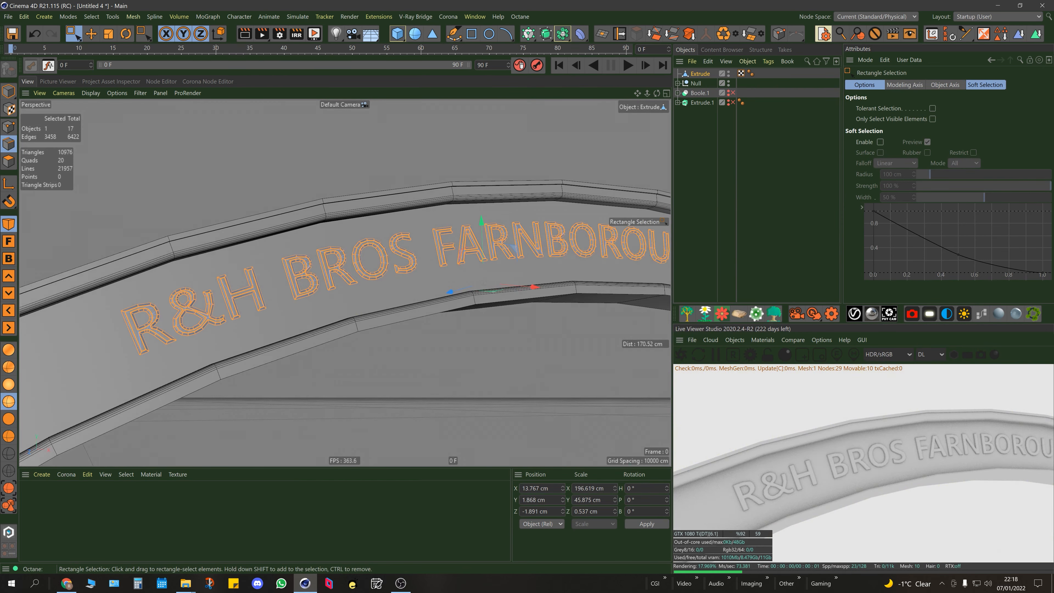
{"action": "scroll", "coordinate": [349, 266], "scroll_direction": "down", "scroll_amount": 6}
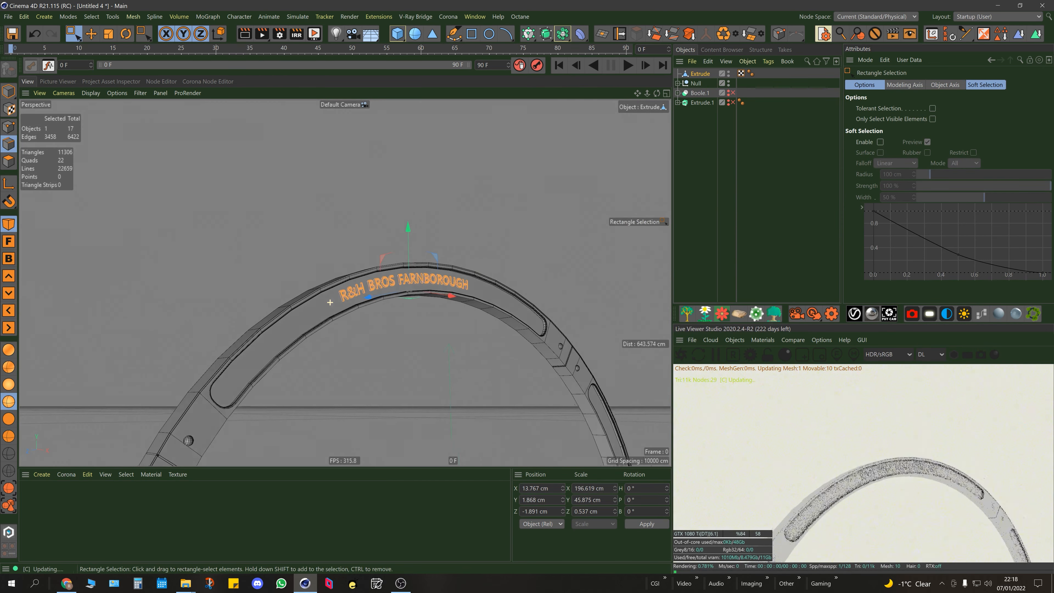
{"action": "left_click_drag", "start_coordinate": [598, 278], "coordinate": [529, 313], "text": "alt"}
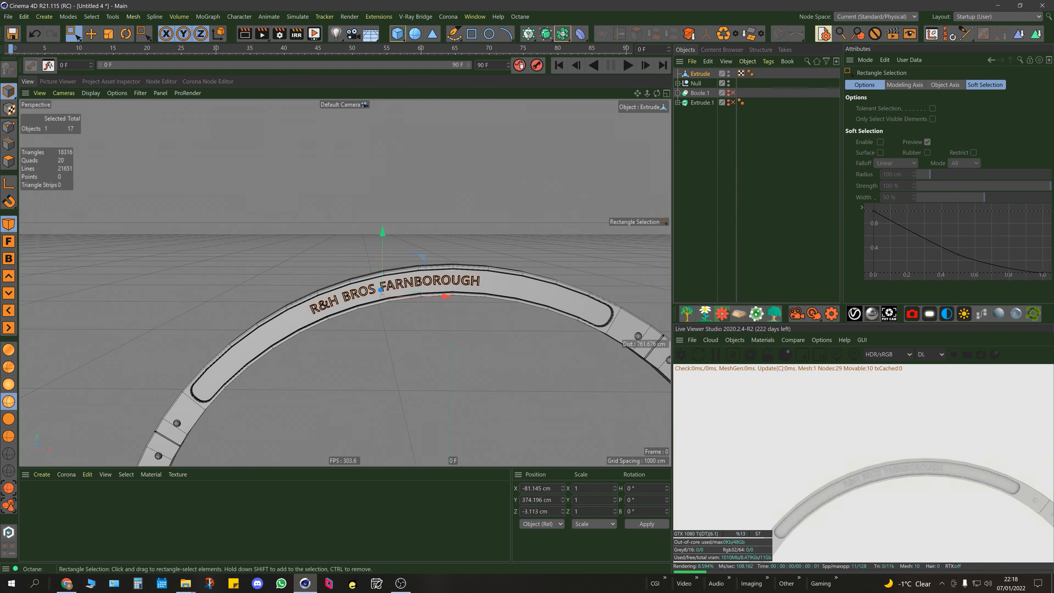
{"action": "middle_click_drag", "start_coordinate": [529, 313], "coordinate": [345, 283], "text": "alt"}
Step: Duplicate the lettering object in model mode and move the copy down to the lower part of the ring
{"action": "left_click", "coordinate": [700, 74]}
{"action": "scroll", "coordinate": [313, 223], "scroll_direction": "down", "scroll_amount": 3}
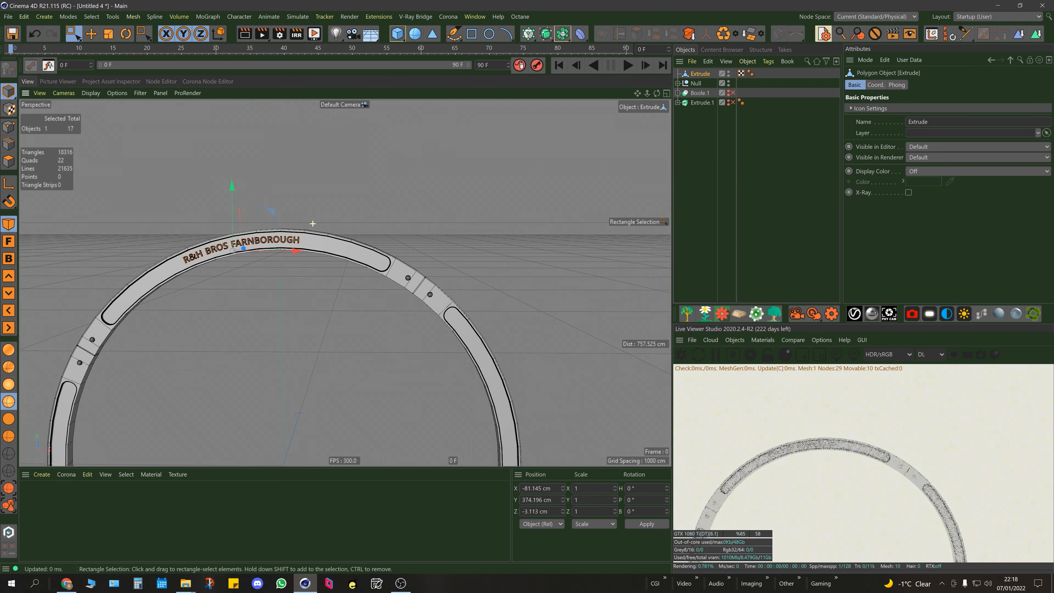
{"action": "middle_click_drag", "start_coordinate": [312, 224], "coordinate": [365, 165], "text": "alt"}
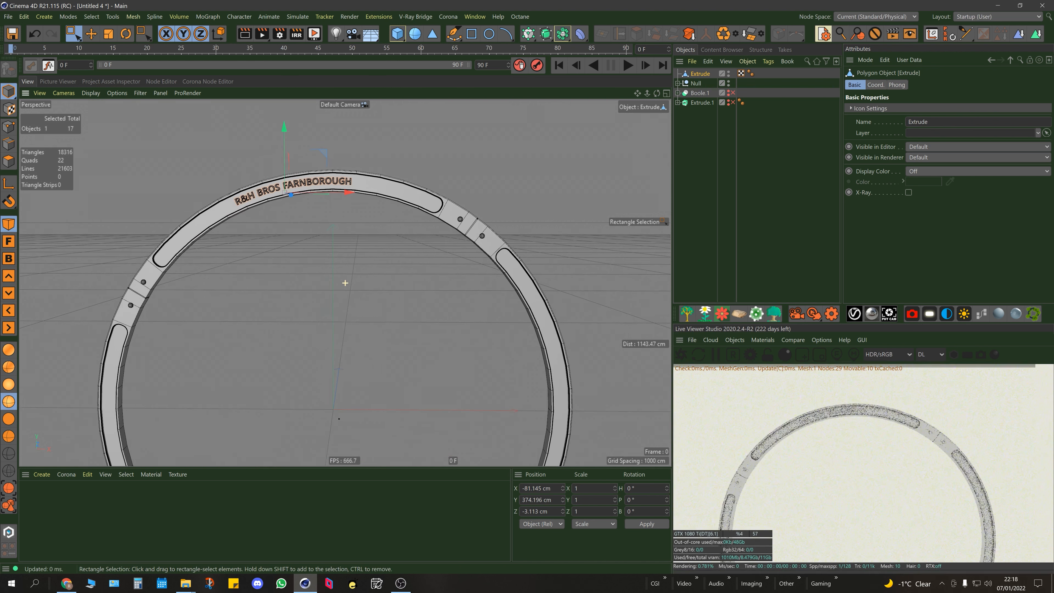
{"action": "scroll", "coordinate": [394, 220], "scroll_direction": "down", "scroll_amount": 4}
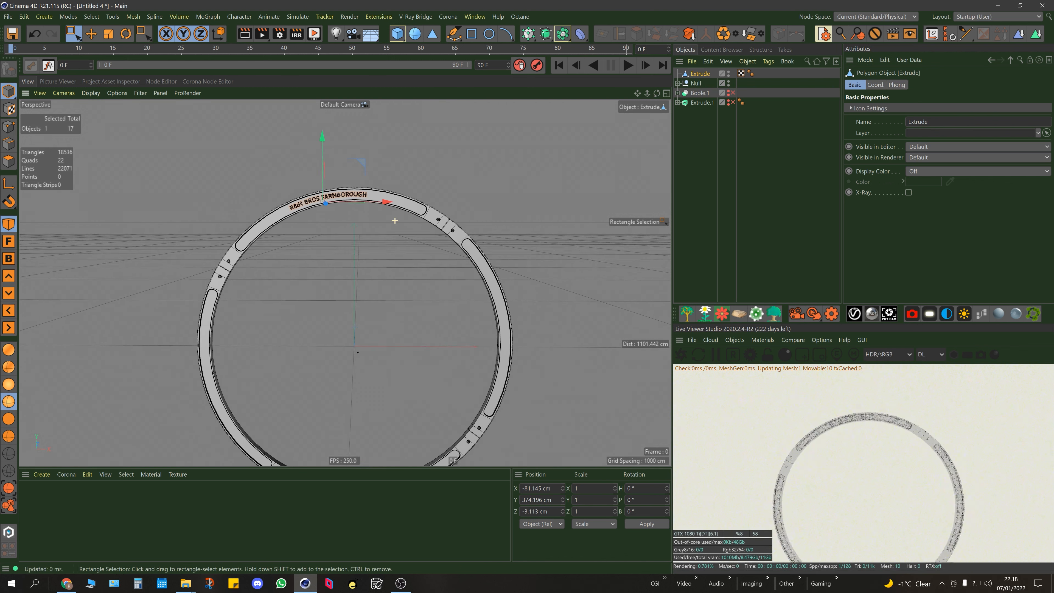
{"action": "middle_click_drag", "start_coordinate": [394, 220], "coordinate": [435, 178], "text": "alt"}
{"action": "left_click_drag", "start_coordinate": [416, 158], "coordinate": [474, 412], "text": "ctrl"}
Step: Turn the lettering copy upside down and move it into the ring's lower recessed slot
{"action": "middle_click_drag", "start_coordinate": [474, 412], "coordinate": [487, 350], "text": "alt"}
{"action": "scroll", "coordinate": [440, 390], "scroll_direction": "up", "scroll_amount": 8}
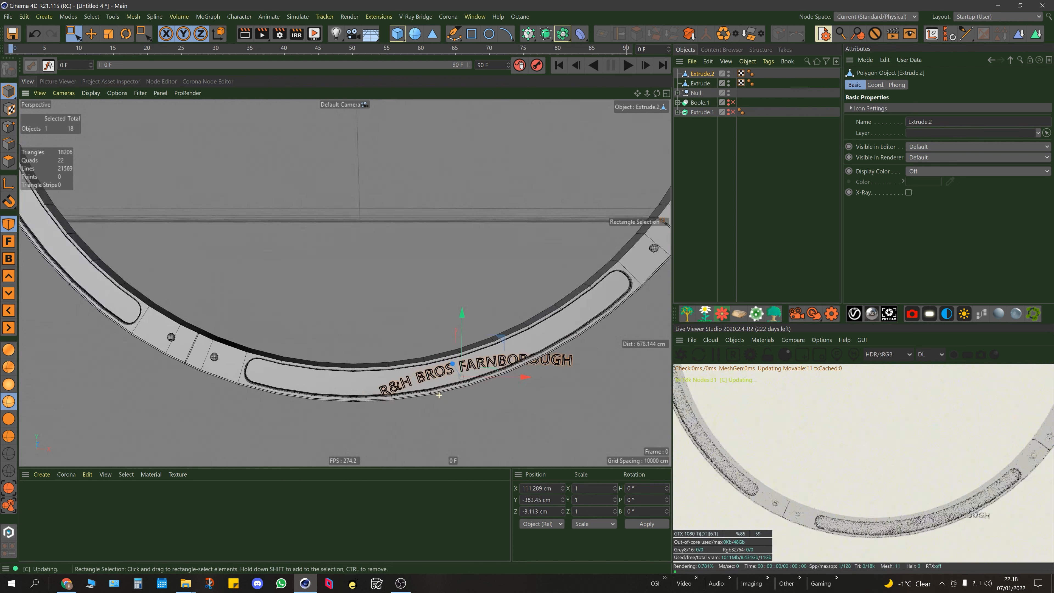
{"action": "key", "text": "r"}
{"action": "left_click_drag", "start_coordinate": [464, 328], "coordinate": [606, 419]}
{"action": "key", "text": "e"}
{"action": "middle_click_drag", "start_coordinate": [607, 418], "coordinate": [464, 460], "text": "alt"}
{"action": "left_click_drag", "start_coordinate": [315, 439], "coordinate": [339, 397]}
{"action": "scroll", "coordinate": [389, 365], "scroll_direction": "down", "scroll_amount": 5}
{"action": "scroll", "coordinate": [389, 366], "scroll_direction": "down", "scroll_amount": 2}
Step: Fine-tune the bank rotation of the lettering copy to about 174.2° to follow the curve of the lower slot
{"action": "key", "text": "r"}
{"action": "key", "text": "e"}
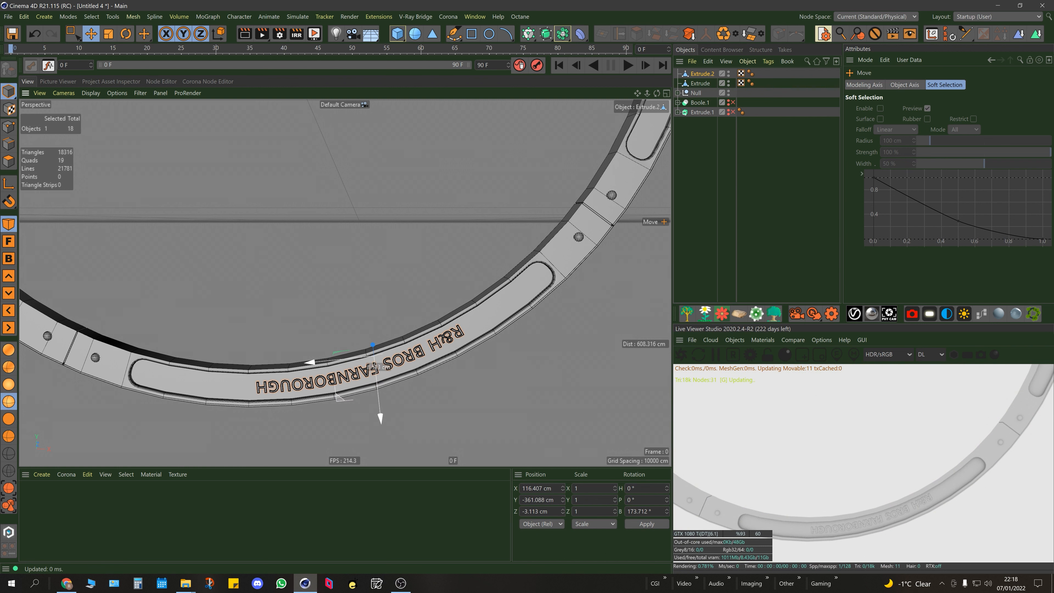
{"action": "key", "text": "r"}
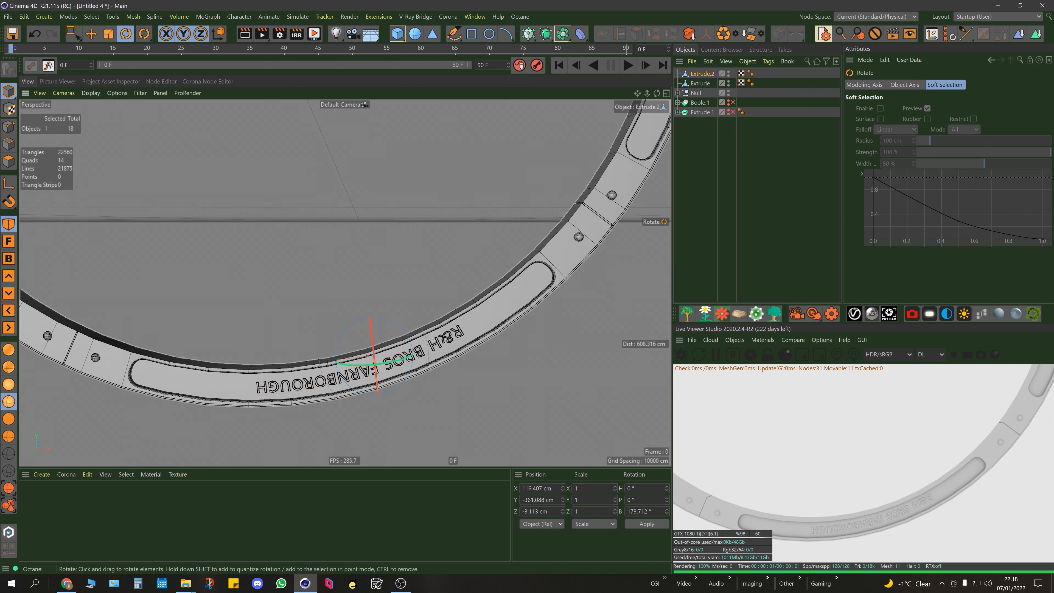
{"action": "left_click_drag", "start_coordinate": [344, 383], "coordinate": [346, 382]}
{"action": "key", "text": "e"}
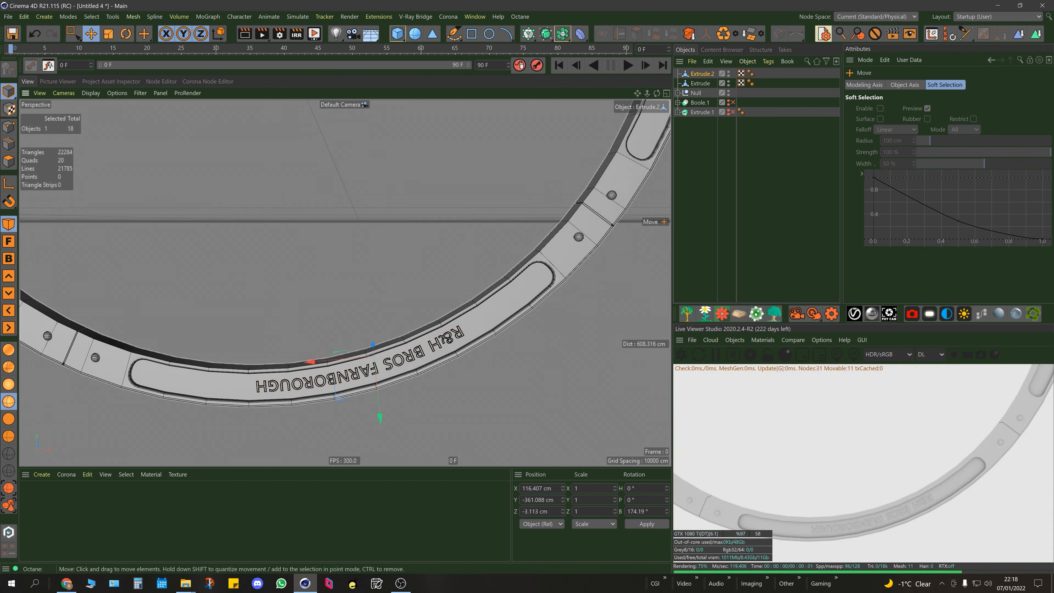
Step: Deselect the lettering and examine the whole ring, its slots, rivets and both inscriptions from several angles
{"action": "scroll", "coordinate": [343, 286], "scroll_direction": "down", "scroll_amount": 6}
{"action": "left_click_drag", "start_coordinate": [344, 284], "coordinate": [361, 285], "text": "alt"}
{"action": "left_click", "coordinate": [343, 283]}
{"action": "middle_click_drag", "start_coordinate": [343, 283], "coordinate": [415, 298], "text": "alt"}
{"action": "scroll", "coordinate": [415, 298], "scroll_direction": "down", "scroll_amount": 2}
{"action": "mouse_move", "coordinate": [510, 179]}
{"action": "left_mouse_down", "text": "alt"}
{"action": "mouse_move", "coordinate": [551, 171]}
{"action": "mouse_move", "coordinate": [524, 174]}
{"action": "left_mouse_up", "text": "alt"}
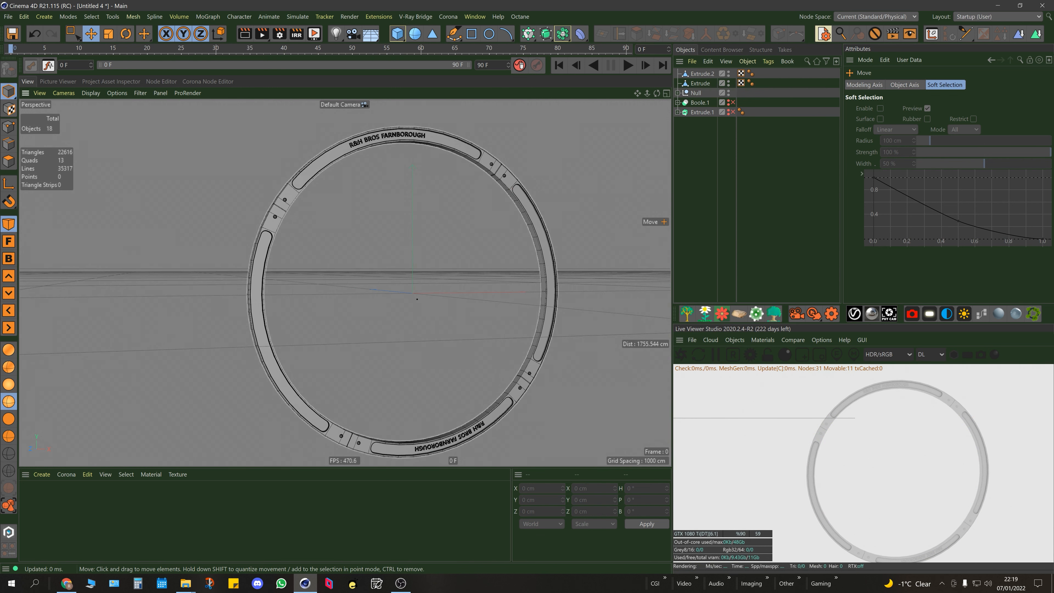
{"action": "left_click_drag", "start_coordinate": [257, 266], "coordinate": [301, 274], "text": "alt"}
{"action": "scroll", "coordinate": [255, 255], "scroll_direction": "up", "scroll_amount": 10}
{"action": "left_click", "coordinate": [257, 258]}
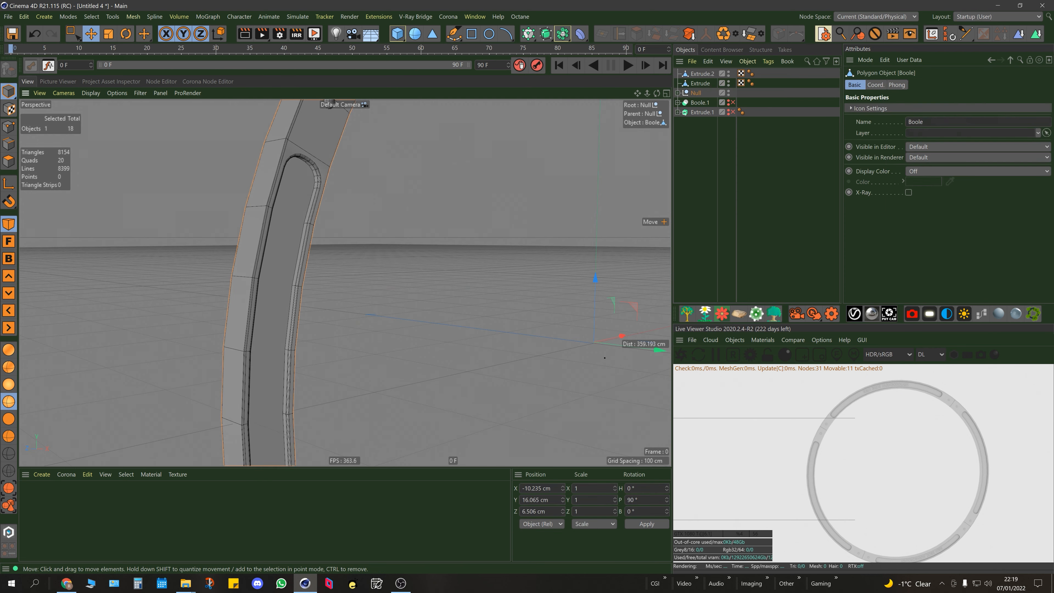
{"action": "mouse_move", "coordinate": [245, 230]}
{"action": "left_mouse_down", "text": "alt"}
{"action": "mouse_move", "coordinate": [296, 185]}
{"action": "mouse_move", "coordinate": [249, 249]}
{"action": "mouse_move", "coordinate": [258, 240]}
{"action": "left_mouse_up", "text": "alt"}
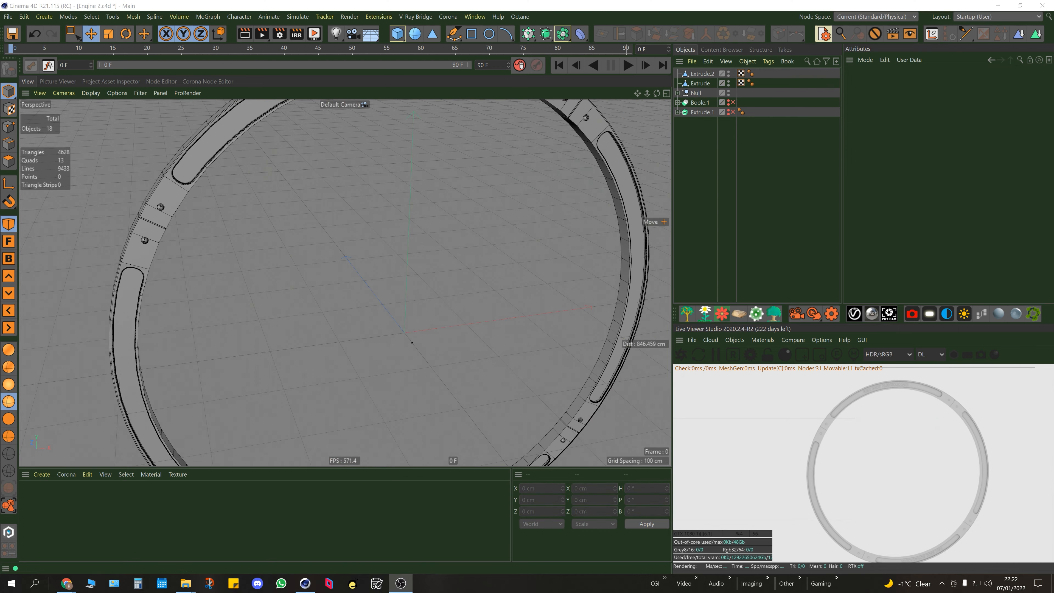
{"action": "scroll", "coordinate": [372, 240], "scroll_direction": "down", "scroll_amount": 5}
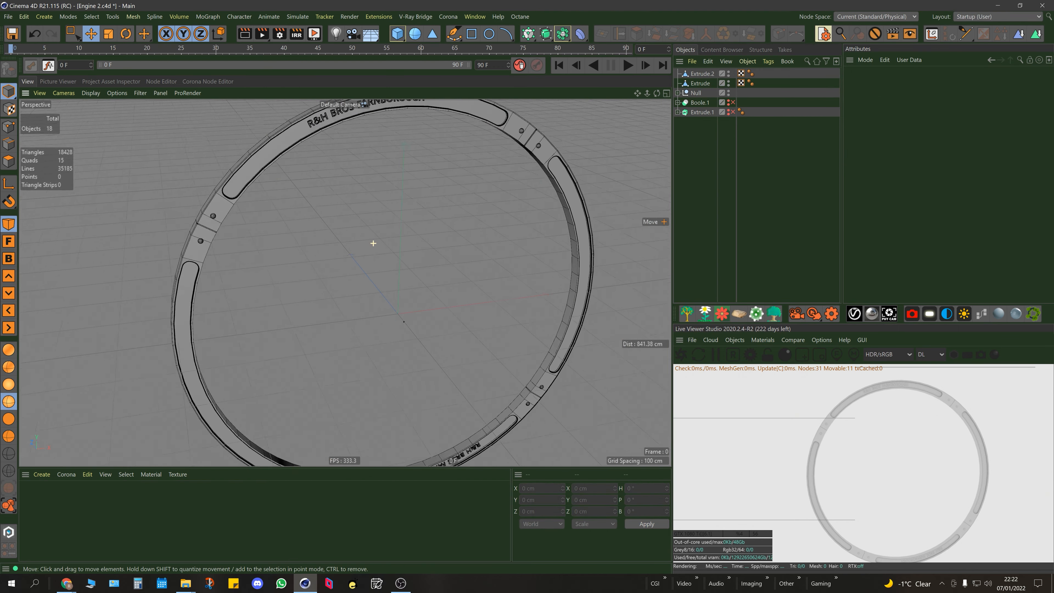
{"action": "left_click_drag", "start_coordinate": [372, 240], "coordinate": [399, 311], "text": "alt"}
{"action": "left_click_drag", "start_coordinate": [247, 238], "coordinate": [260, 178], "text": "alt"}
{"action": "scroll", "coordinate": [247, 239], "scroll_direction": "down", "scroll_amount": 2}
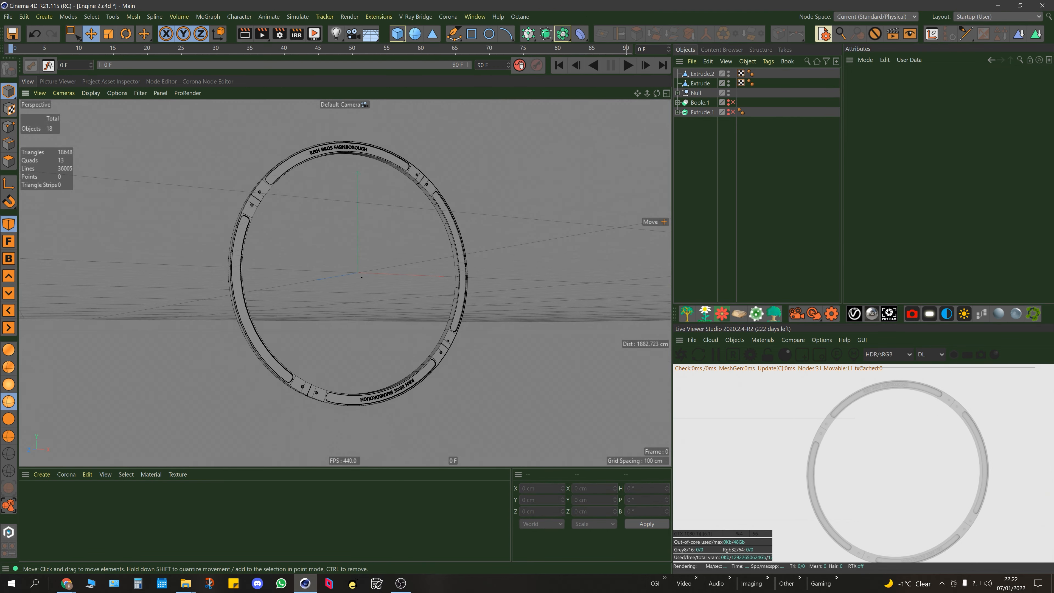
{"action": "left_click_drag", "start_coordinate": [247, 238], "coordinate": [345, 282], "text": "alt"}
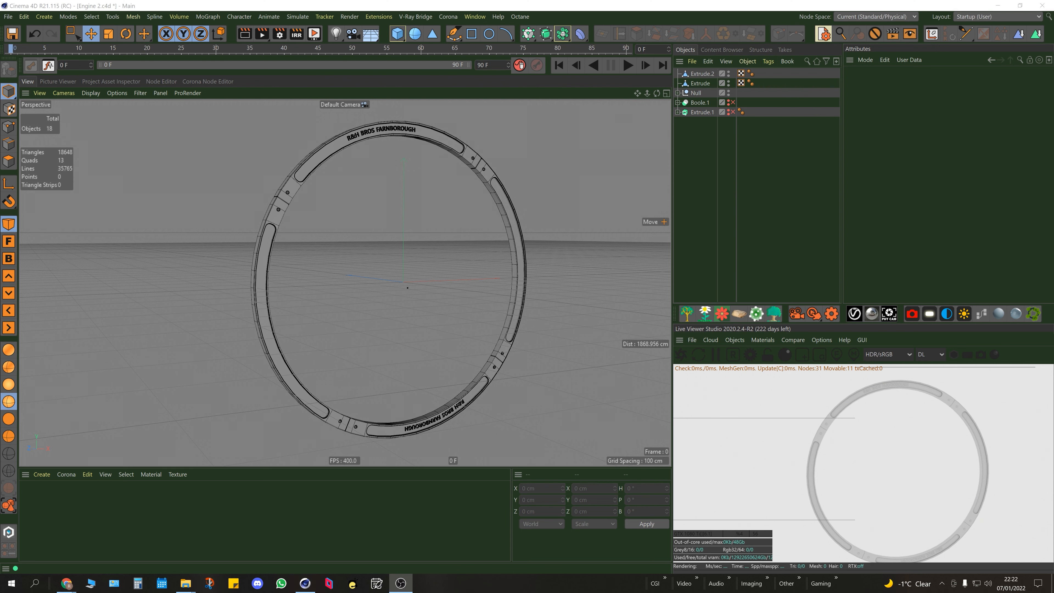
Step: Switch to Chrome and view the East Pool mine pumping station reference photo in full screen
{"action": "left_click_drag", "start_coordinate": [1053, 58], "coordinate": [403, 1]}
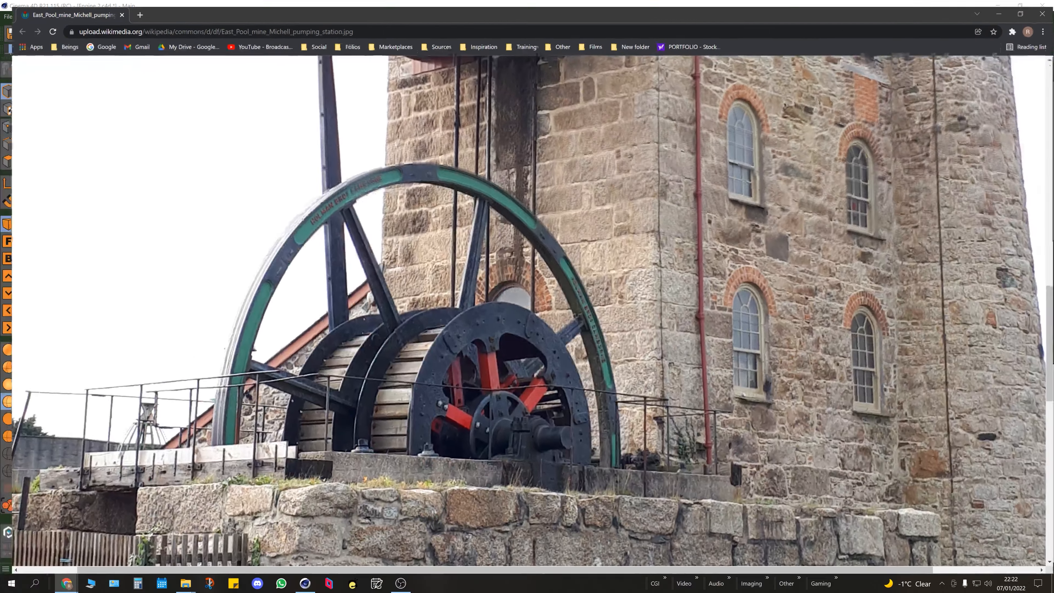
{"action": "key", "text": "F11"}
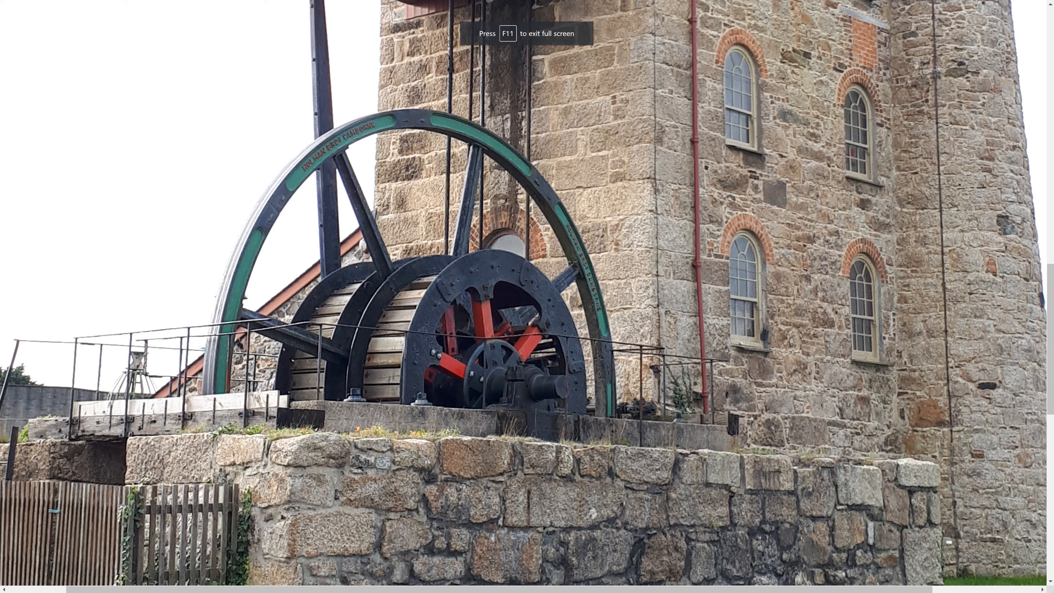
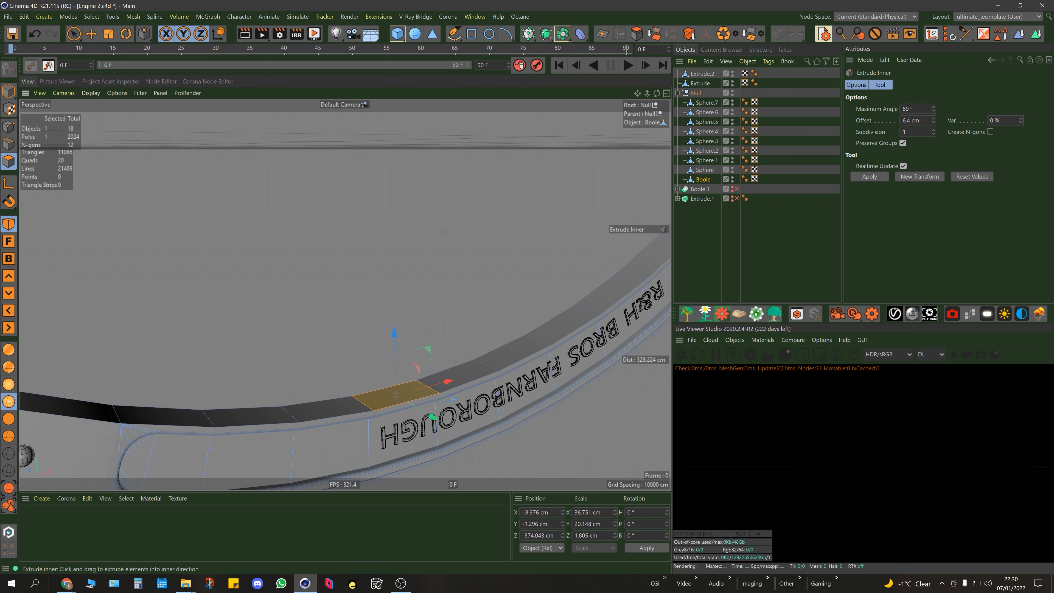
Step: Try to inset the selected polygon on the ring's lower inner rim by about 2.5 cm
{"action": "left_click_drag", "start_coordinate": [396, 395], "coordinate": [413, 394]}
{"action": "key", "text": "ctrl+shift+a"}
{"action": "key", "text": "ctrl+z"}
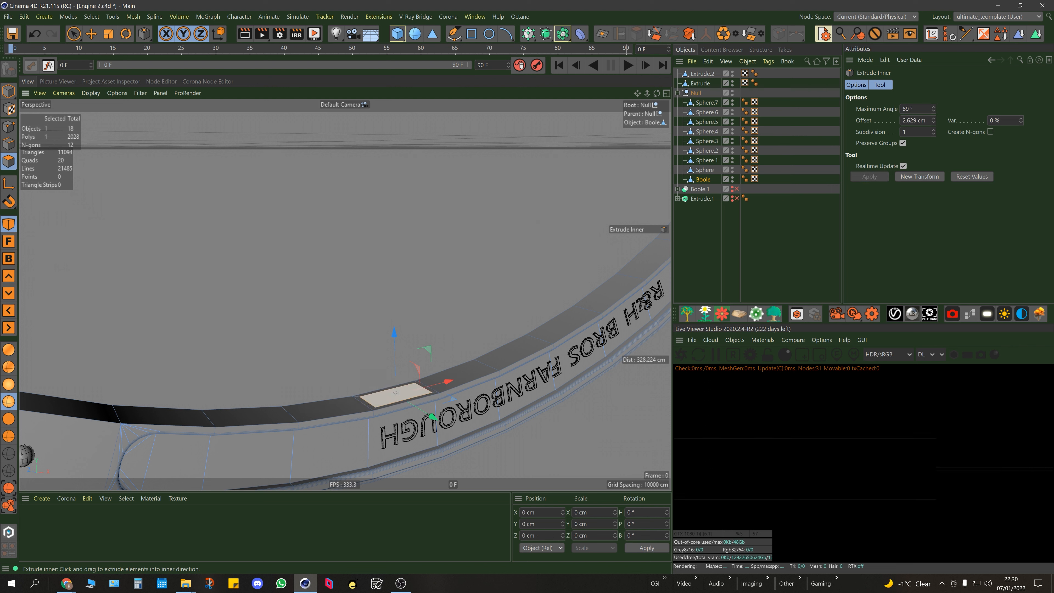
{"action": "left_click_drag", "start_coordinate": [396, 394], "coordinate": [411, 394]}
Step: Try to extrude the inset polygon upward into a long spoke toward the ring's centre
{"action": "left_click_drag", "start_coordinate": [394, 331], "coordinate": [388, 109], "text": "ctrl"}
{"action": "scroll", "coordinate": [412, 268], "scroll_direction": "down", "scroll_amount": 8}
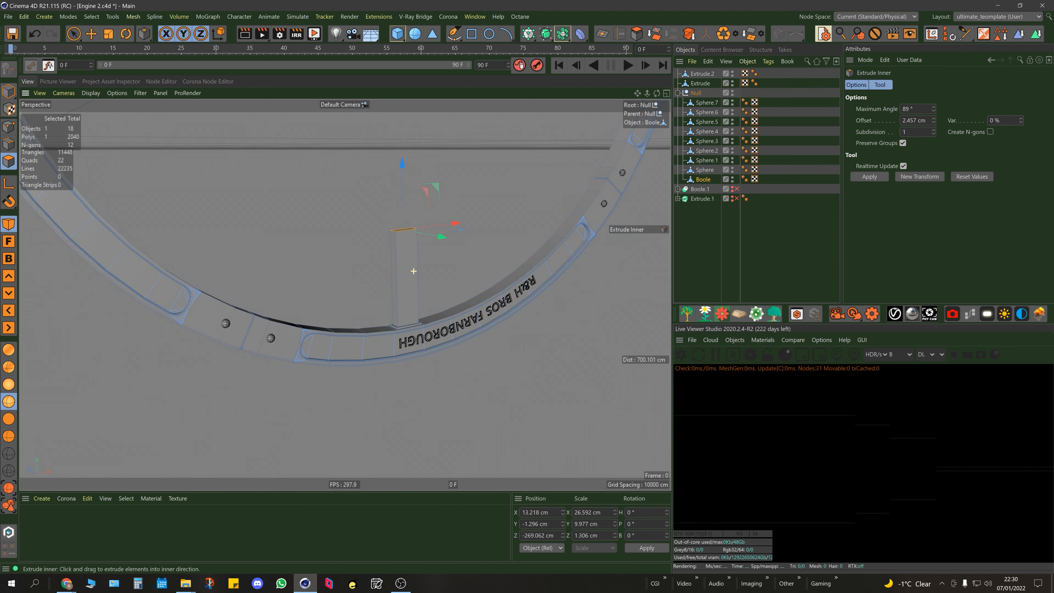
{"action": "left_click_drag", "start_coordinate": [411, 268], "coordinate": [388, 322], "text": "alt"}
{"action": "scroll", "coordinate": [388, 323], "scroll_direction": "down", "scroll_amount": 2}
{"action": "middle_click_drag", "start_coordinate": [388, 323], "coordinate": [395, 360], "text": "alt"}
{"action": "left_click_drag", "start_coordinate": [402, 219], "coordinate": [398, 105]}
{"action": "scroll", "coordinate": [445, 215], "scroll_direction": "down", "scroll_amount": 5}
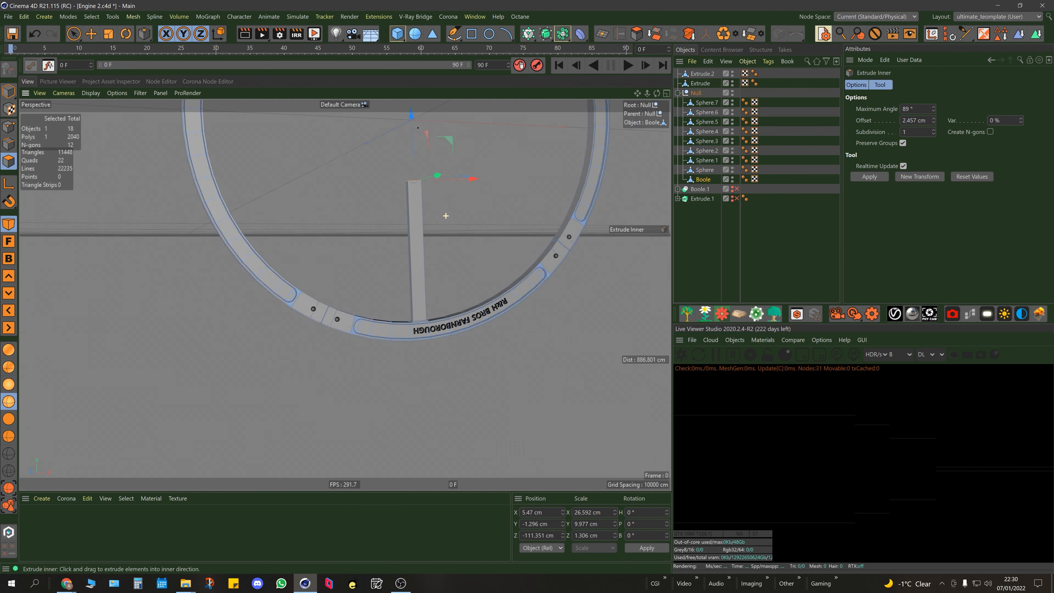
{"action": "middle_click_drag", "start_coordinate": [446, 215], "coordinate": [423, 262], "text": "alt"}
{"action": "left_click_drag", "start_coordinate": [423, 262], "coordinate": [394, 249], "text": "alt"}
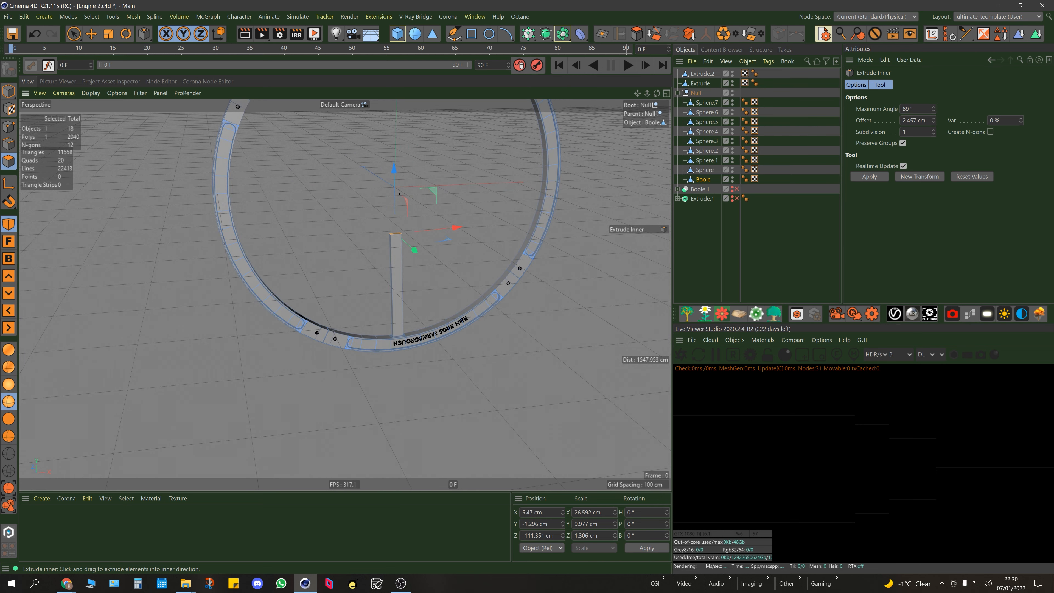
Step: Undo the spoke extrusion and the polygon inset on the ring's inner rim
{"action": "key", "text": "ctrl+z"}
{"action": "key", "text": "ctrl+z"}
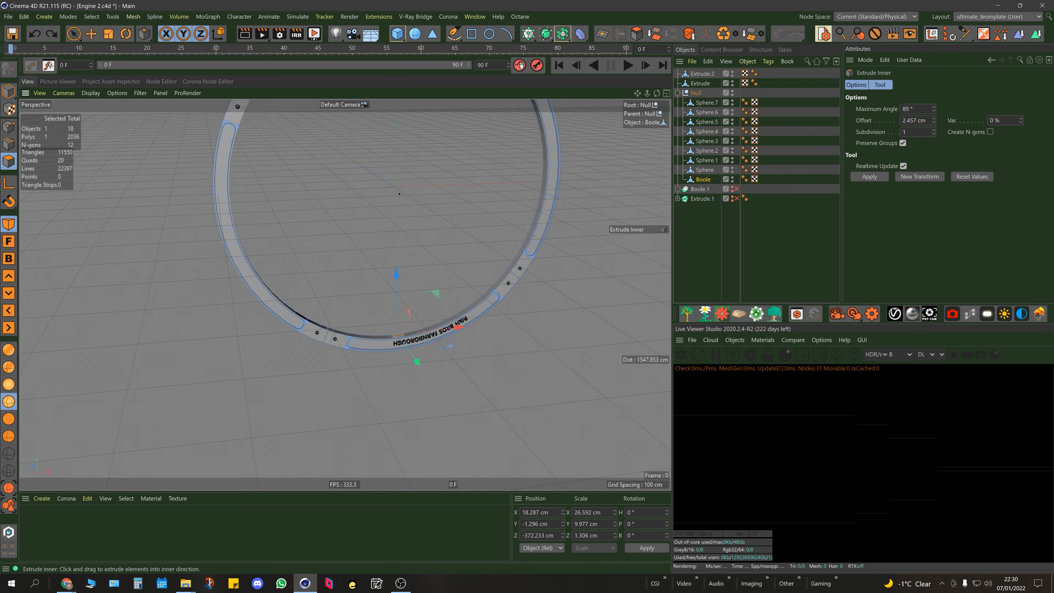
{"action": "scroll", "coordinate": [396, 340], "scroll_direction": "up", "scroll_amount": 8}
{"action": "key", "text": "ctrl+z"}
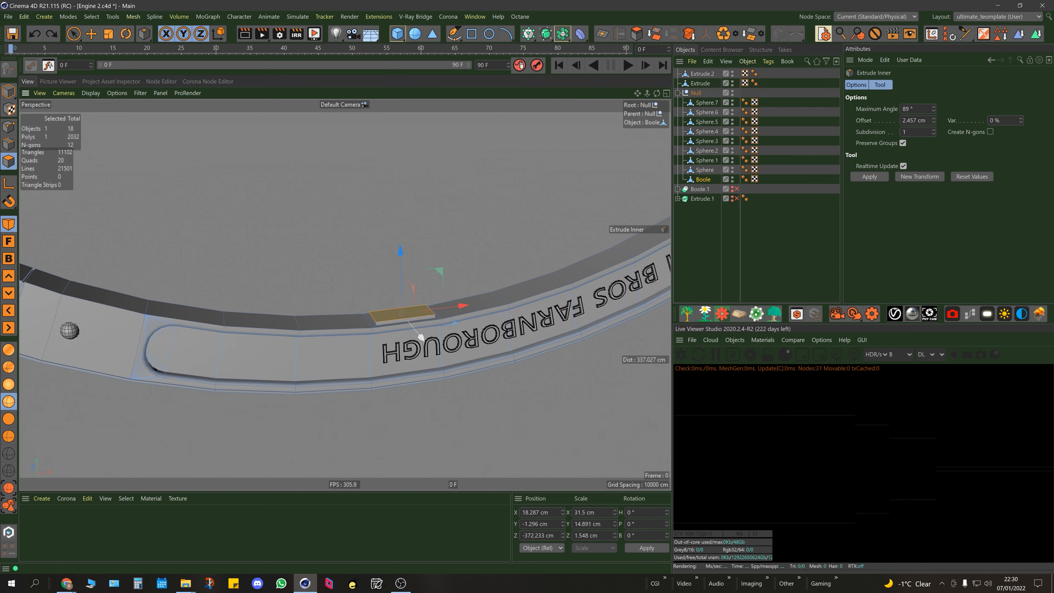
{"action": "key", "text": "ctrl+z"}
{"action": "left_click", "coordinate": [420, 319]}
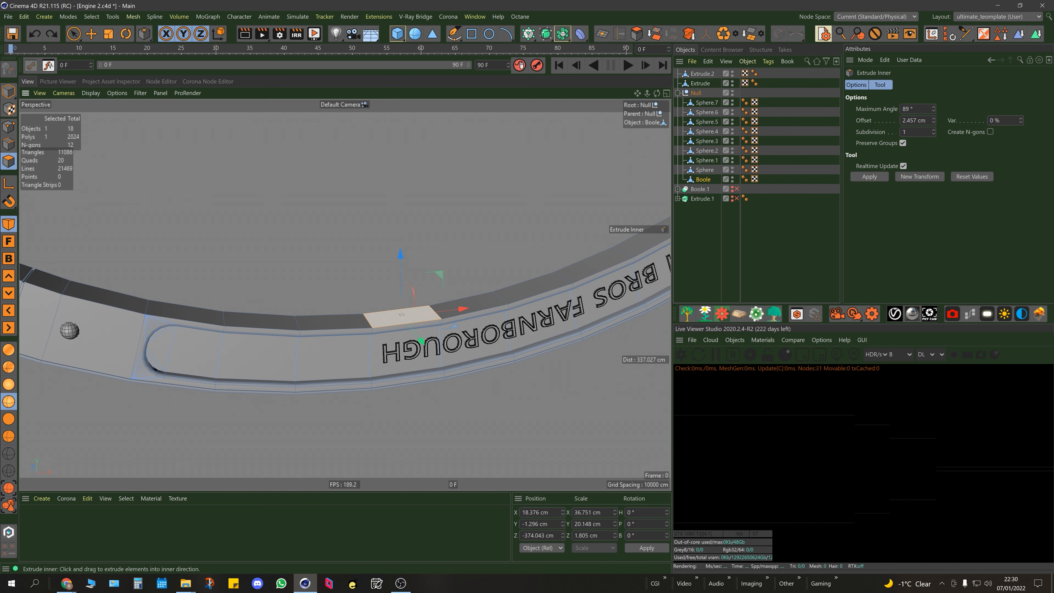
Step: Return to whole-object editing, add a Cloner to the scene and set its mode to Radial
{"action": "scroll", "coordinate": [420, 319], "scroll_direction": "down", "scroll_amount": 8}
{"action": "middle_click_drag", "start_coordinate": [369, 216], "coordinate": [346, 294], "text": "alt"}
{"action": "left_click_drag", "start_coordinate": [346, 294], "coordinate": [358, 233], "text": "alt"}
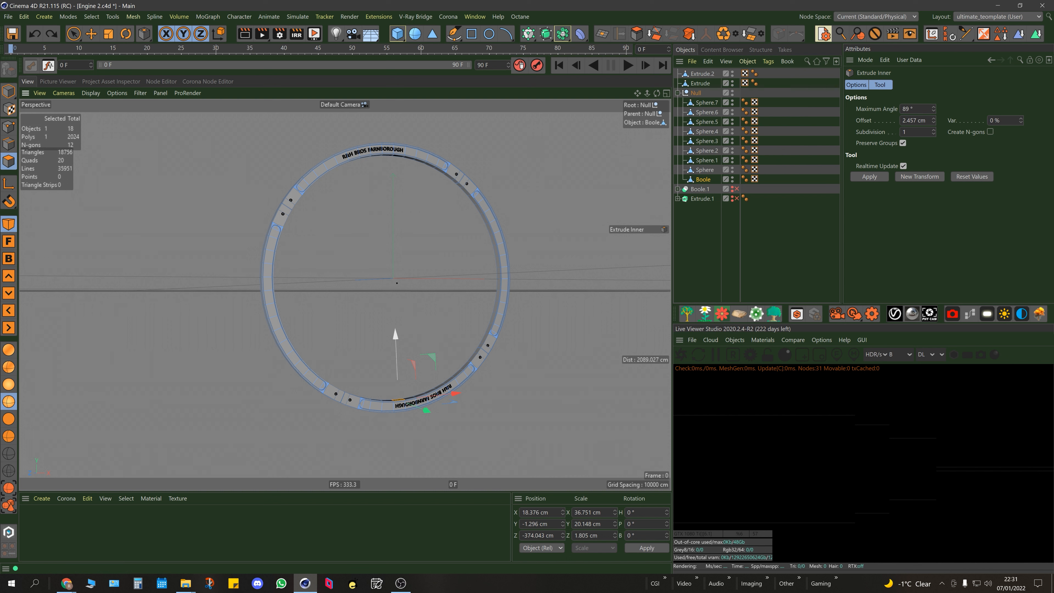
{"action": "left_click", "coordinate": [8, 91]}
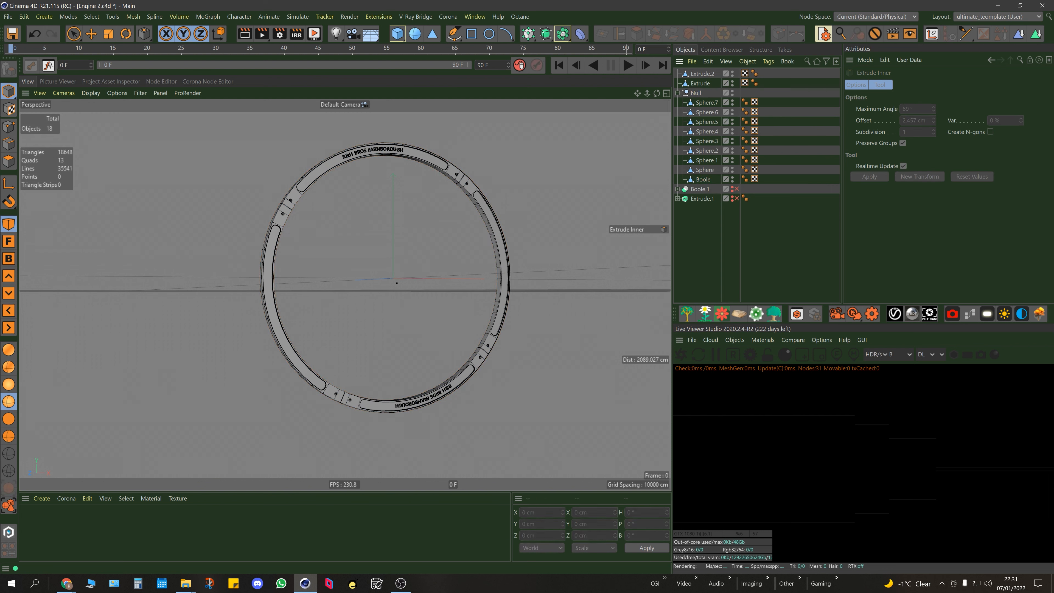
{"action": "left_click", "coordinate": [528, 33]}
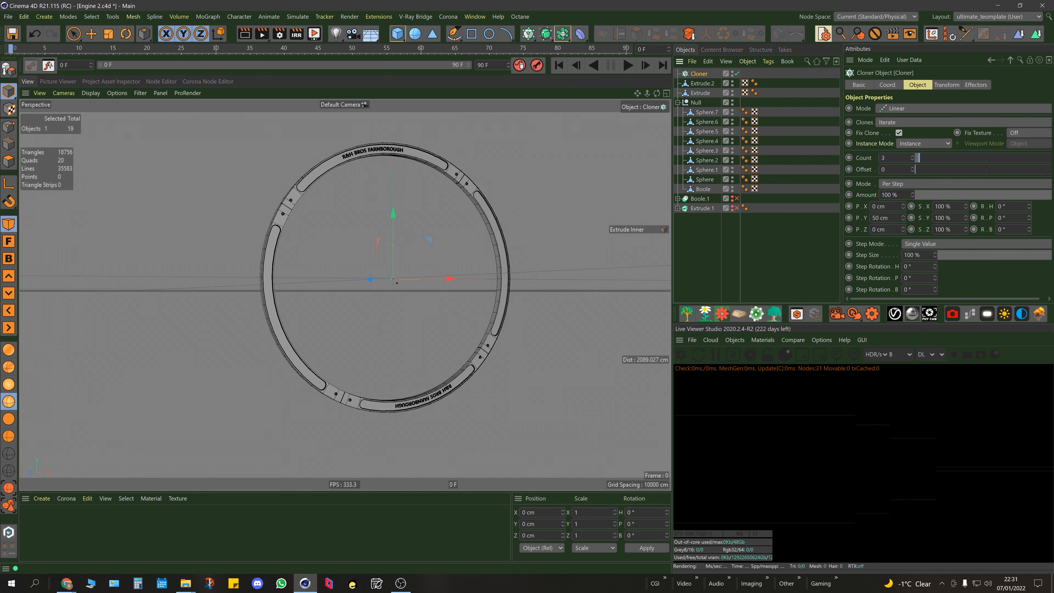
{"action": "left_click", "coordinate": [905, 108]}
{"action": "left_click", "coordinate": [905, 142]}
{"action": "left_click", "coordinate": [768, 249]}
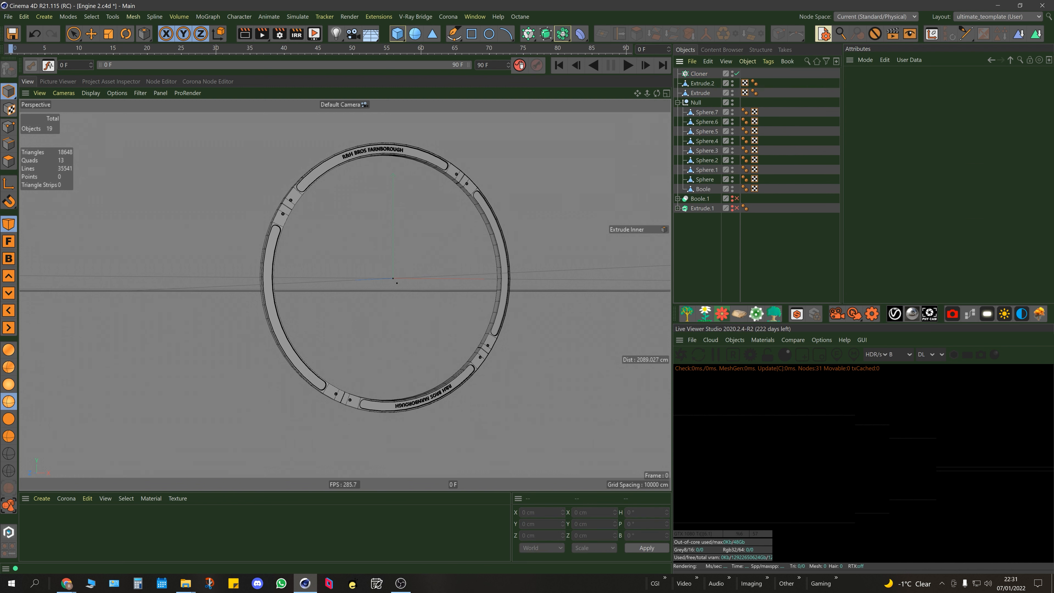
{"action": "left_click", "coordinate": [699, 74]}
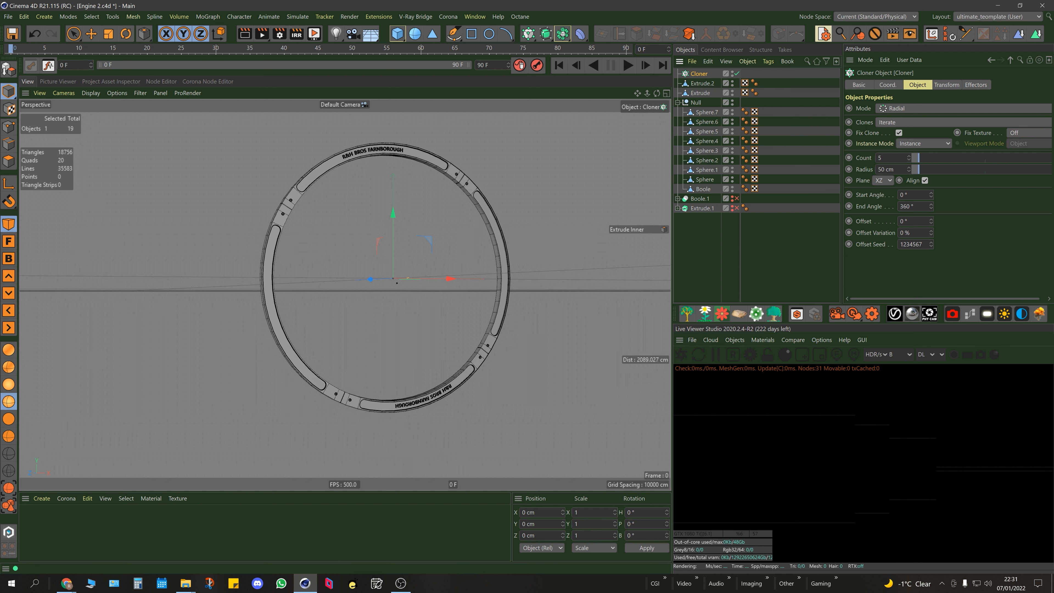
{"action": "left_click", "coordinate": [909, 157]}
{"action": "left_click", "coordinate": [775, 251]}
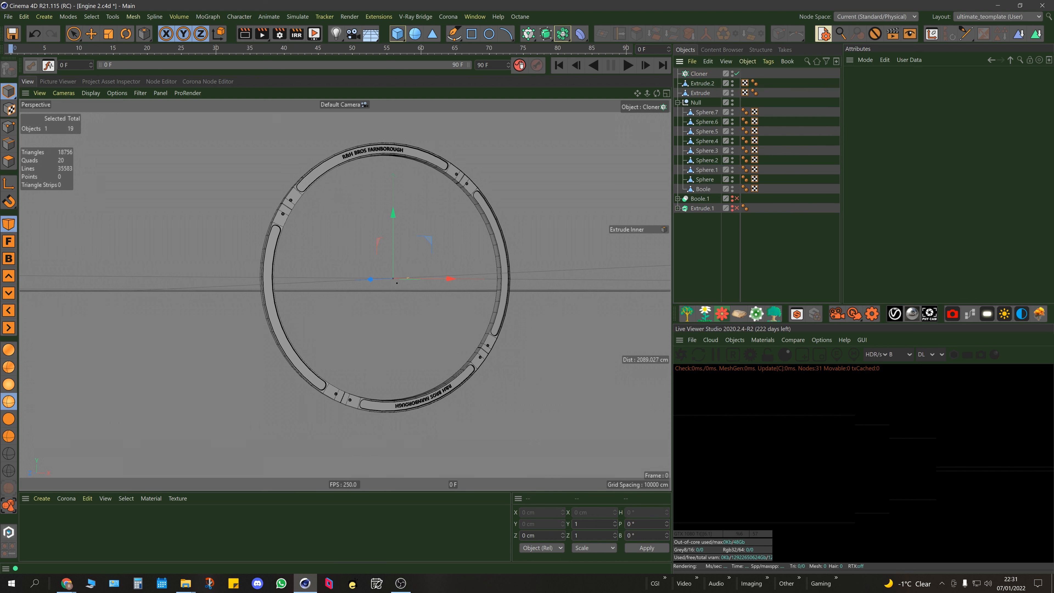
{"action": "key", "text": "ctrl+shift+z"}
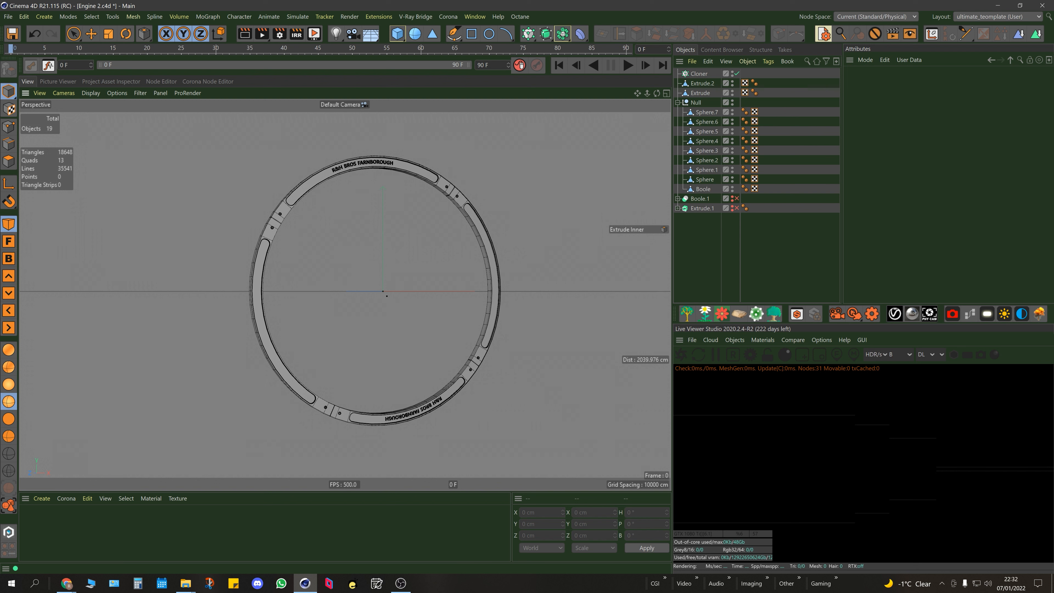
{"action": "left_click", "coordinate": [699, 74]}
{"action": "left_click", "coordinate": [775, 251]}
Step: Add a cube at the ring's centre and slim it to about 4.6 cm in X and 28.2 cm in Z
{"action": "left_click", "coordinate": [73, 33]}
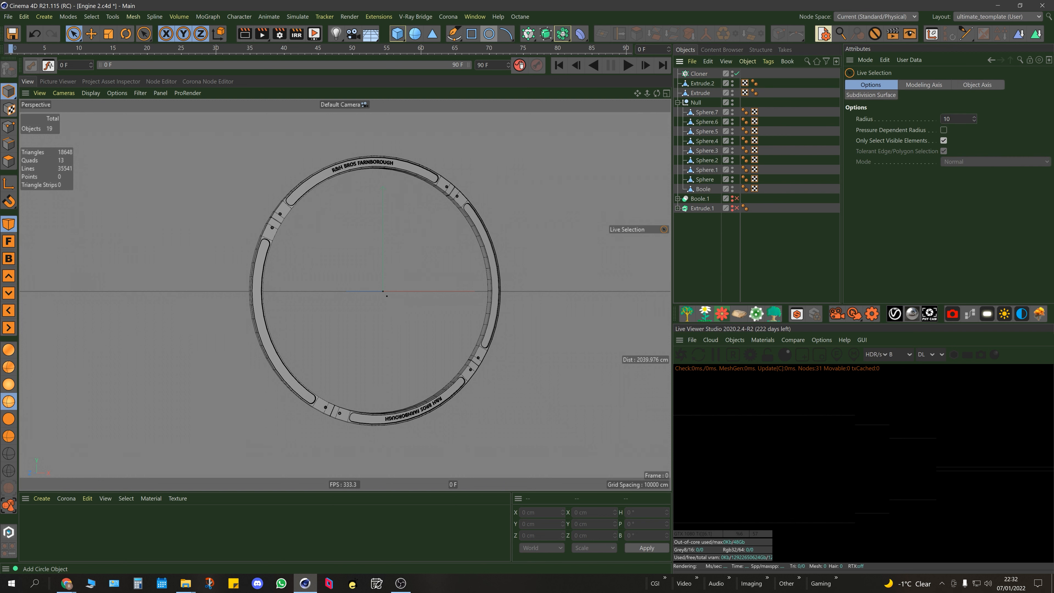
{"action": "left_click", "coordinate": [397, 33]}
{"action": "left_click_drag", "start_coordinate": [390, 292], "coordinate": [459, 284], "text": "alt"}
{"action": "scroll", "coordinate": [381, 277], "scroll_direction": "up", "scroll_amount": 10}
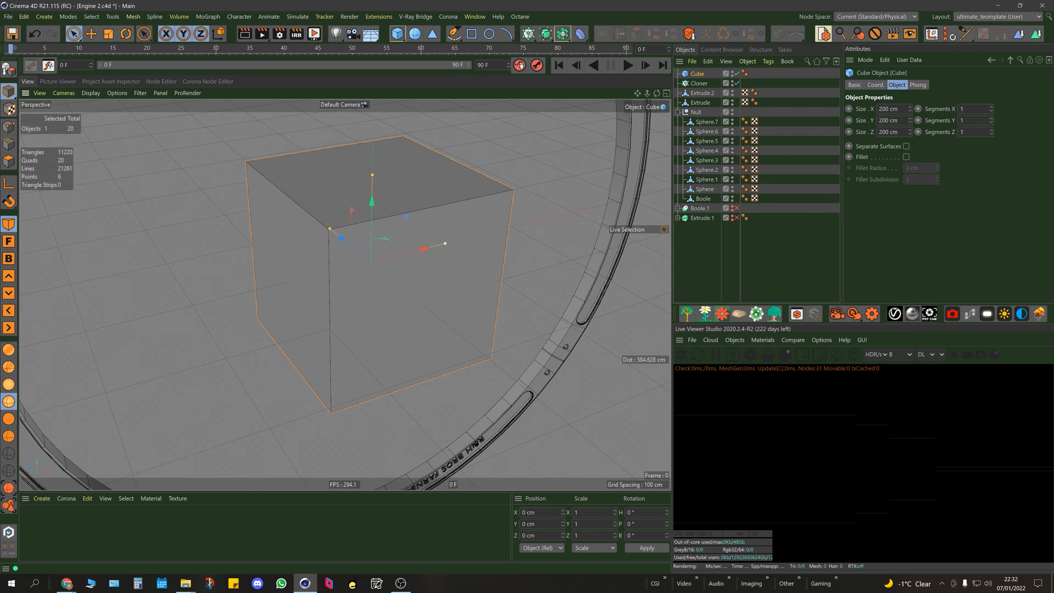
{"action": "left_click_drag", "start_coordinate": [444, 243], "coordinate": [372, 261]}
{"action": "left_click_drag", "start_coordinate": [329, 228], "coordinate": [364, 256]}
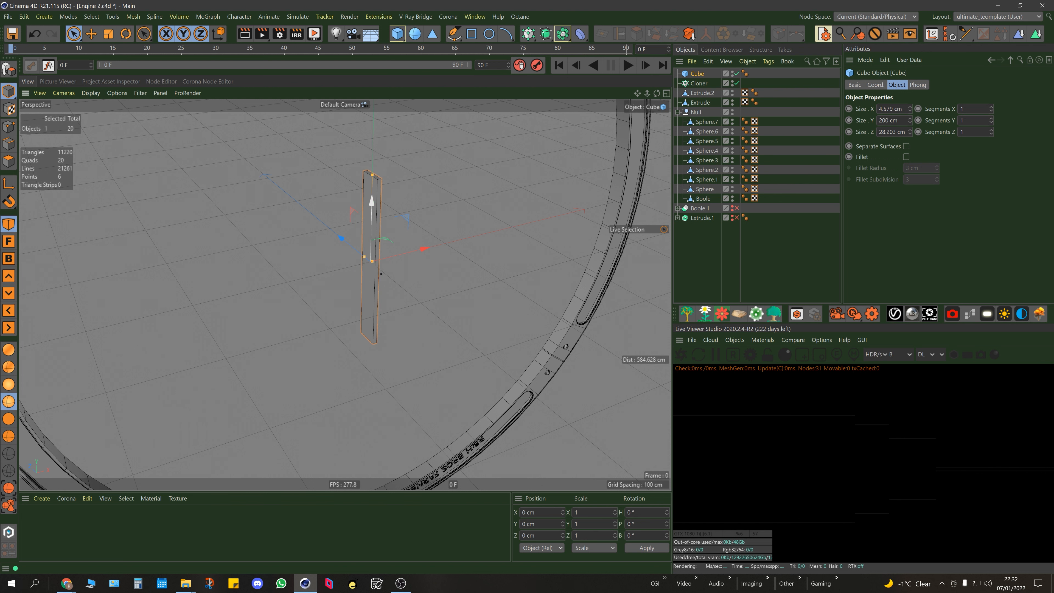
Step: Lengthen the thin bar to about 353.5 cm in Y
{"action": "scroll", "coordinate": [380, 233], "scroll_direction": "down", "scroll_amount": 5}
{"action": "left_click_drag", "start_coordinate": [362, 296], "coordinate": [358, 248], "text": "alt"}
{"action": "scroll", "coordinate": [358, 248], "scroll_direction": "down", "scroll_amount": 2}
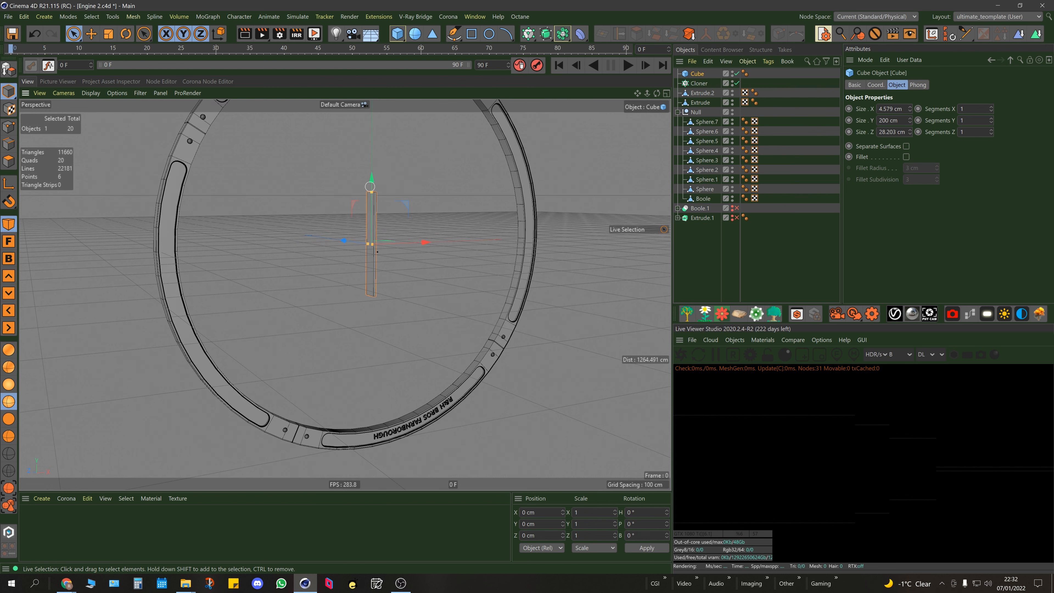
{"action": "left_click_drag", "start_coordinate": [370, 186], "coordinate": [373, 146]}
{"action": "scroll", "coordinate": [384, 230], "scroll_direction": "up", "scroll_amount": 3}
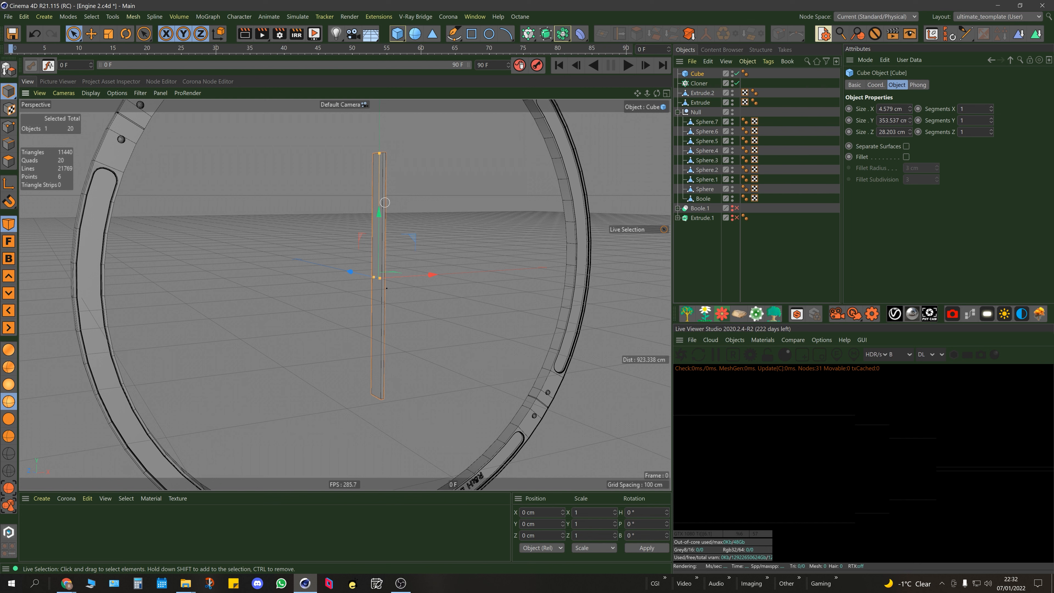
{"action": "scroll", "coordinate": [379, 170], "scroll_direction": "down", "scroll_amount": 1}
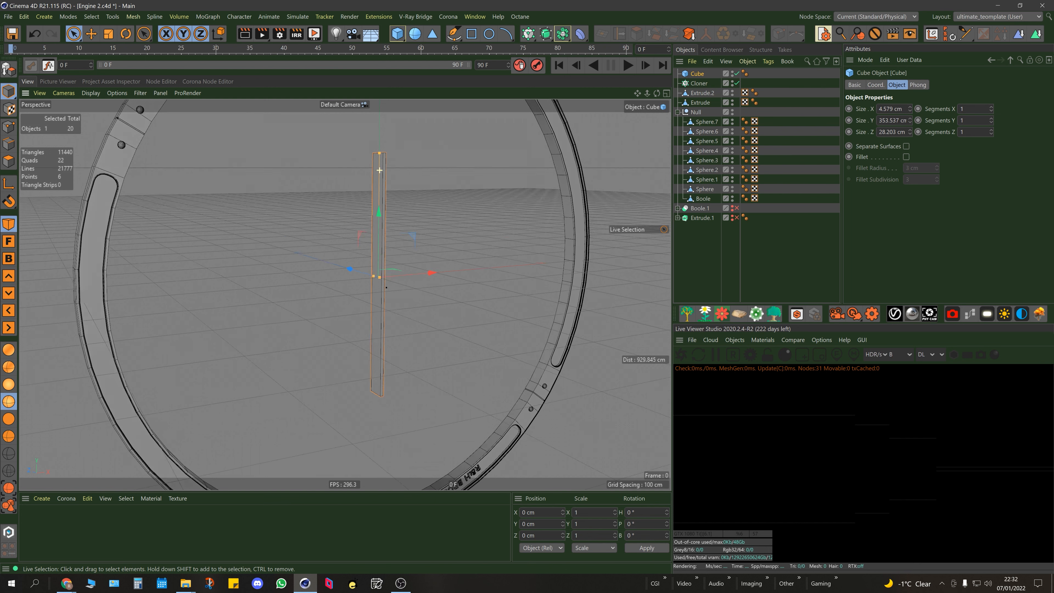
Step: Raise the bar to about Y 219.6 cm so its upper end reaches the ring behind the upper lettering
{"action": "right_click_drag", "start_coordinate": [379, 170], "coordinate": [352, 171], "text": "alt"}
{"action": "left_click_drag", "start_coordinate": [378, 171], "coordinate": [379, 187], "text": "alt"}
{"action": "middle_click_drag", "start_coordinate": [377, 187], "coordinate": [368, 259], "text": "alt"}
{"action": "left_click_drag", "start_coordinate": [379, 253], "coordinate": [385, 149], "text": "alt"}
{"action": "scroll", "coordinate": [403, 195], "scroll_direction": "up", "scroll_amount": 8}
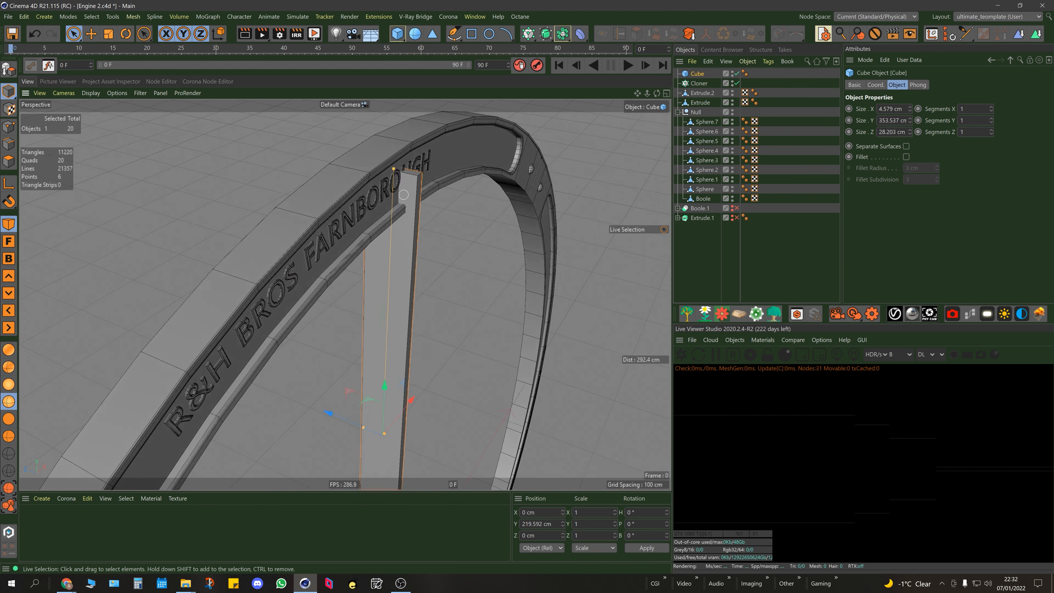
Step: Reduce the bar's Z size to about 18.5 cm to fit the ring's thickness
{"action": "left_click_drag", "start_coordinate": [403, 195], "coordinate": [399, 128], "text": "alt"}
{"action": "middle_click_drag", "start_coordinate": [388, 287], "coordinate": [350, 183], "text": "alt"}
{"action": "middle_click_drag", "start_coordinate": [336, 256], "coordinate": [344, 295], "text": "alt"}
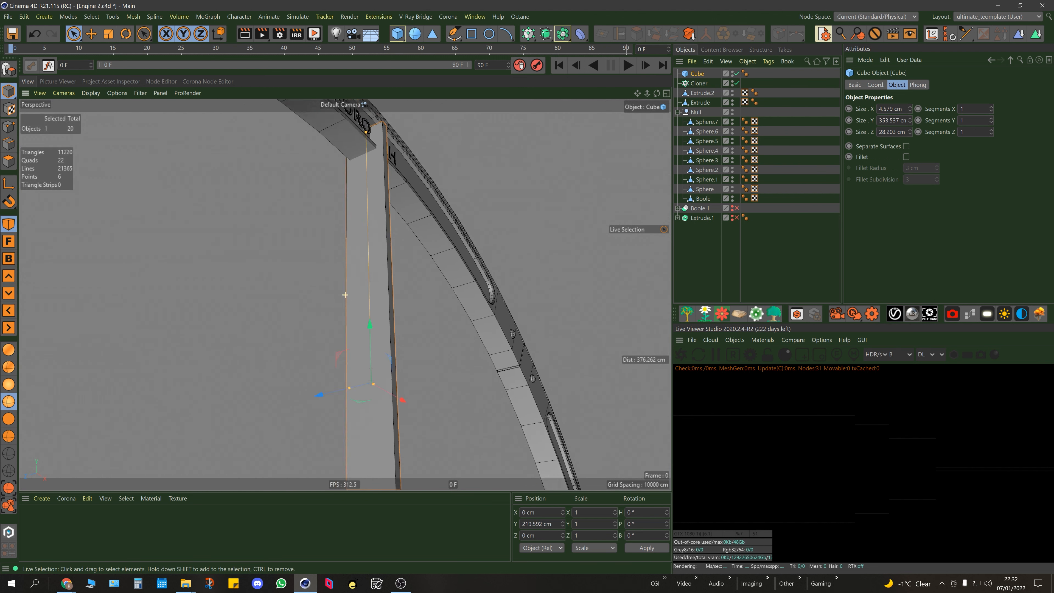
{"action": "left_click_drag", "start_coordinate": [345, 295], "coordinate": [362, 318], "text": "alt"}
{"action": "left_click_drag", "start_coordinate": [348, 400], "coordinate": [319, 401]}
Step: Reposition the bar at about Y 205.3 cm and Z 0.8 cm so its upper end meets the ring's inner rim
{"action": "left_click_drag", "start_coordinate": [394, 336], "coordinate": [322, 310], "text": "alt"}
{"action": "scroll", "coordinate": [322, 310], "scroll_direction": "down", "scroll_amount": 5}
{"action": "left_click_drag", "start_coordinate": [393, 224], "coordinate": [379, 306], "text": "alt"}
{"action": "scroll", "coordinate": [378, 306], "scroll_direction": "down", "scroll_amount": 4}
{"action": "mouse_move", "coordinate": [377, 244]}
{"action": "left_mouse_down"}
{"action": "mouse_move", "coordinate": [379, 267]}
{"action": "mouse_move", "coordinate": [384, 249]}
{"action": "left_mouse_up"}
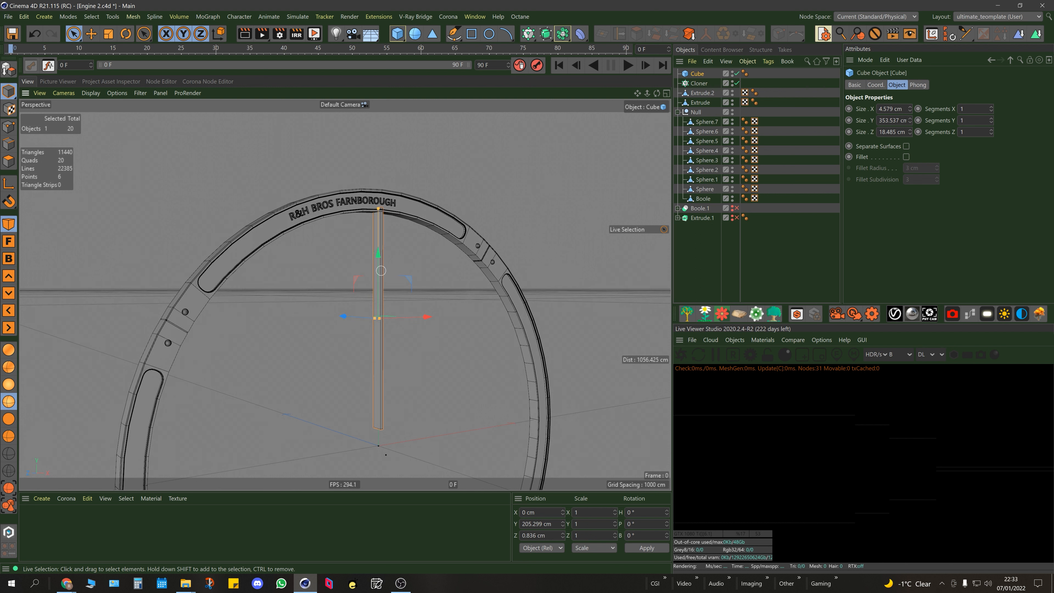
Step: Duplicate the bar at about Z 1.8 cm and rotate the copy 90° in heading to form a cross-shaped spoke
{"action": "left_click_drag", "start_coordinate": [385, 292], "coordinate": [344, 288], "text": "alt"}
{"action": "scroll", "coordinate": [348, 280], "scroll_direction": "down", "scroll_amount": 5}
{"action": "middle_click_drag", "start_coordinate": [330, 285], "coordinate": [378, 291], "text": "alt"}
{"action": "mouse_move", "coordinate": [377, 291]}
{"action": "left_mouse_down", "text": "alt"}
{"action": "mouse_move", "coordinate": [376, 306]}
{"action": "mouse_move", "coordinate": [364, 300]}
{"action": "left_mouse_up", "text": "alt"}
{"action": "scroll", "coordinate": [381, 298], "scroll_direction": "up", "scroll_amount": 7}
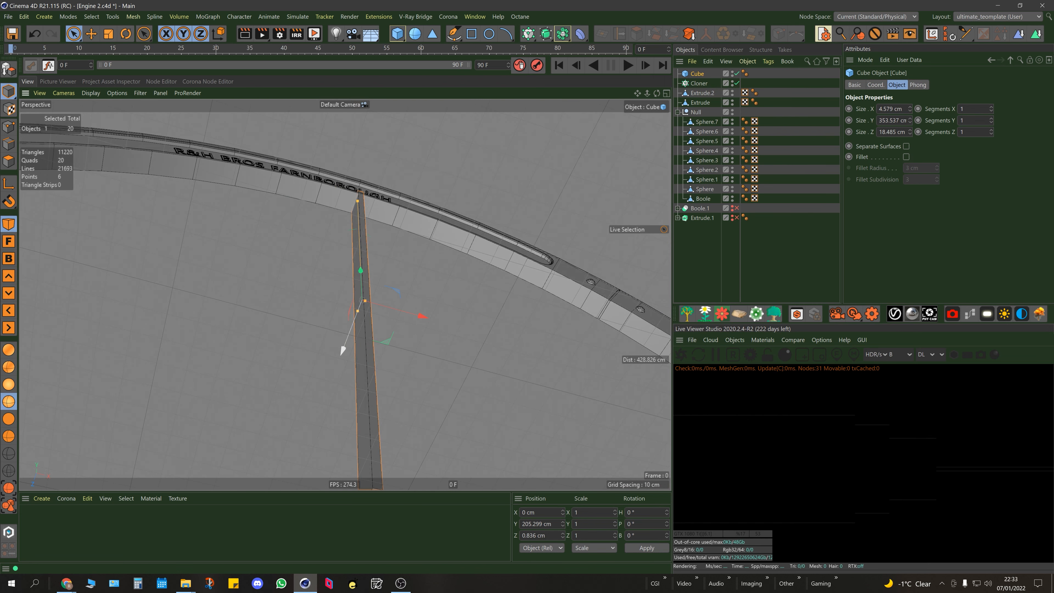
{"action": "left_click_drag", "start_coordinate": [344, 350], "coordinate": [344, 348], "text": "ctrl"}
{"action": "key", "text": "r"}
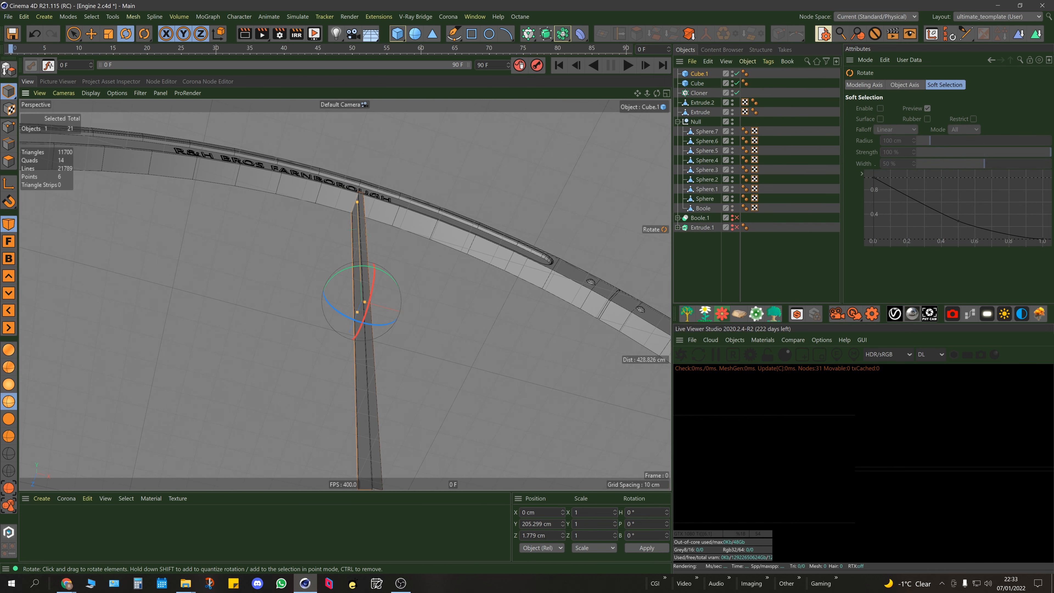
{"action": "left_click_drag", "start_coordinate": [361, 266], "coordinate": [345, 305]}
{"action": "middle_click_drag", "start_coordinate": [345, 306], "coordinate": [330, 204], "text": "alt"}
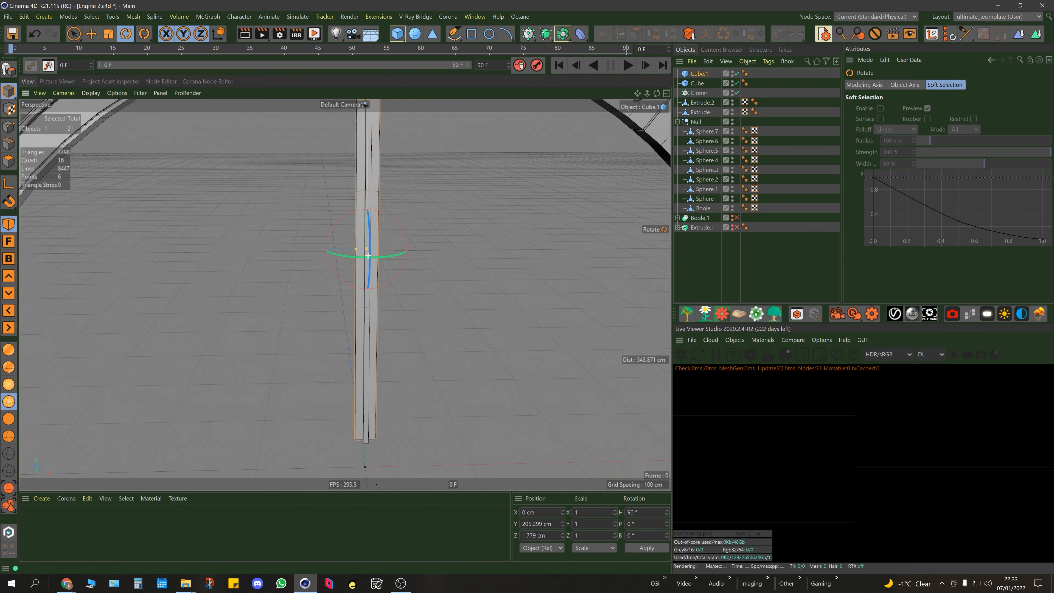
Step: Convert the rotated bar copy to an editable polygon object and switch to edge editing
{"action": "scroll", "coordinate": [330, 204], "scroll_direction": "down", "scroll_amount": 1}
{"action": "left_click", "coordinate": [74, 34]}
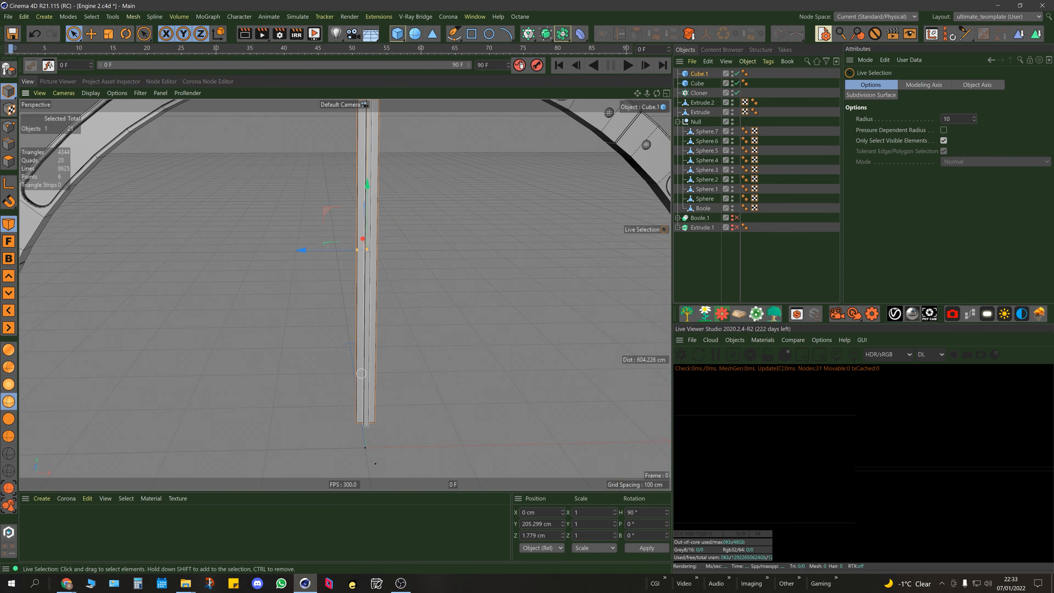
{"action": "left_click", "coordinate": [8, 68]}
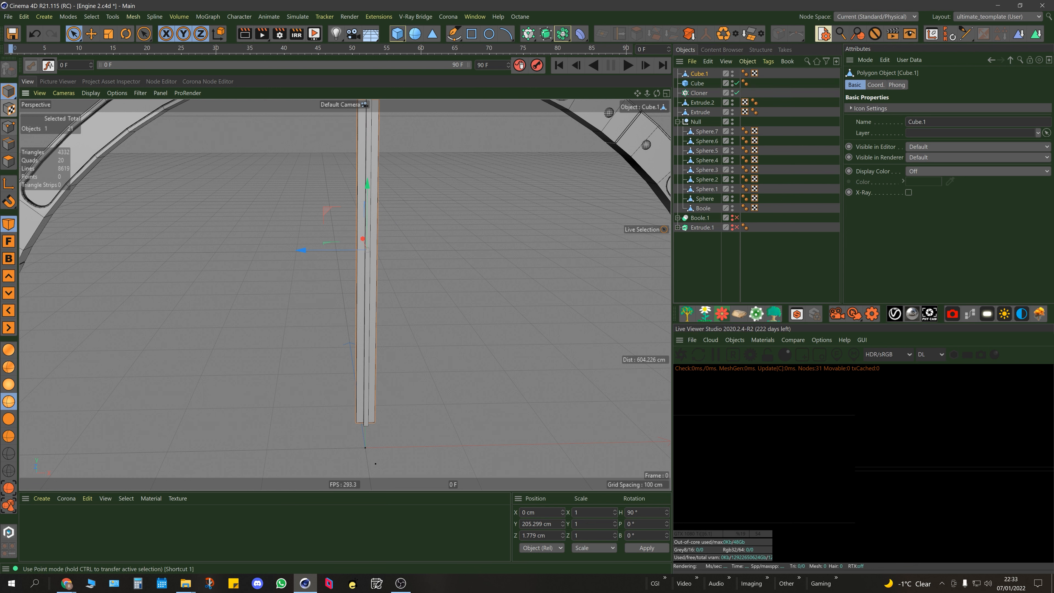
{"action": "left_click", "coordinate": [8, 143]}
Step: Widen the two lower end edges of the rotated bar to about 31.3 cm in Z so it tapers toward the ring
{"action": "scroll", "coordinate": [369, 369], "scroll_direction": "down", "scroll_amount": 1}
{"action": "left_click_drag", "start_coordinate": [369, 369], "coordinate": [344, 295], "text": "alt"}
{"action": "middle_click_drag", "start_coordinate": [362, 427], "coordinate": [362, 365], "text": "alt"}
{"action": "scroll", "coordinate": [362, 365], "scroll_direction": "up", "scroll_amount": 6}
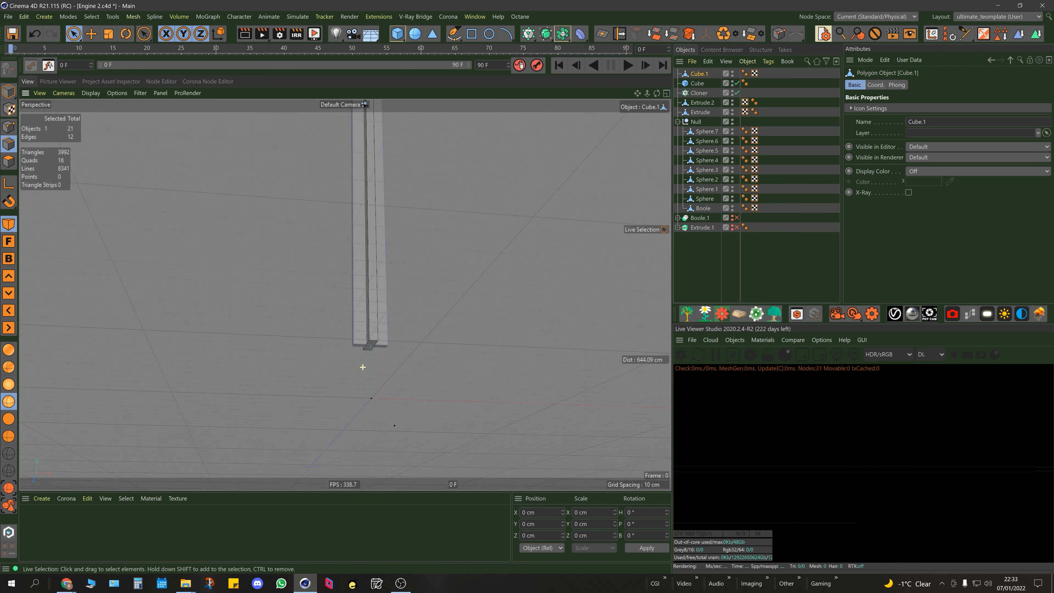
{"action": "left_click", "coordinate": [359, 309]}
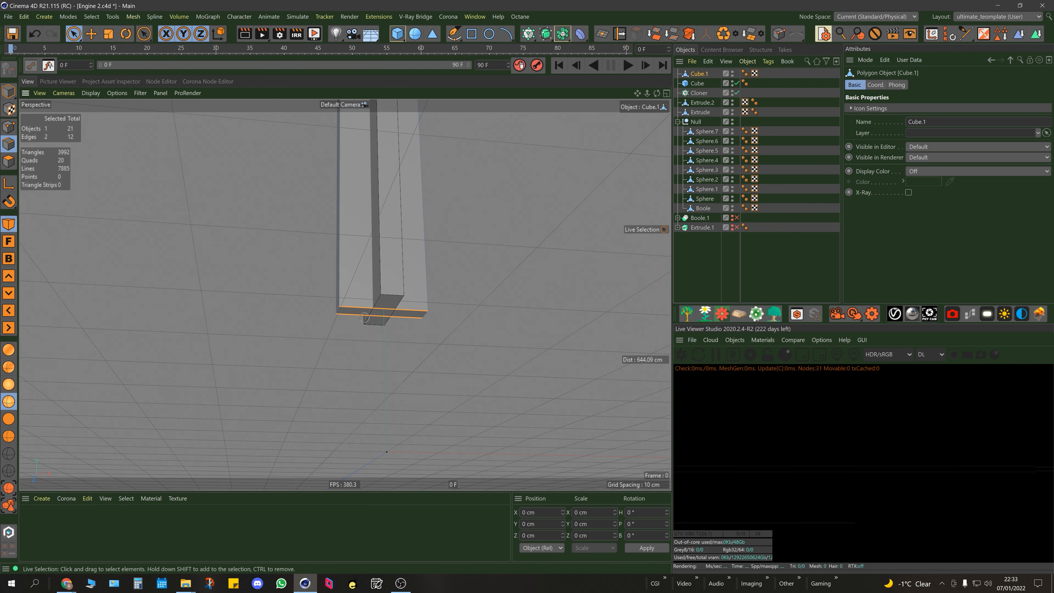
{"action": "key", "text": "t"}
{"action": "middle_click_drag", "start_coordinate": [377, 274], "coordinate": [372, 321], "text": "alt"}
{"action": "scroll", "coordinate": [373, 321], "scroll_direction": "down", "scroll_amount": 4}
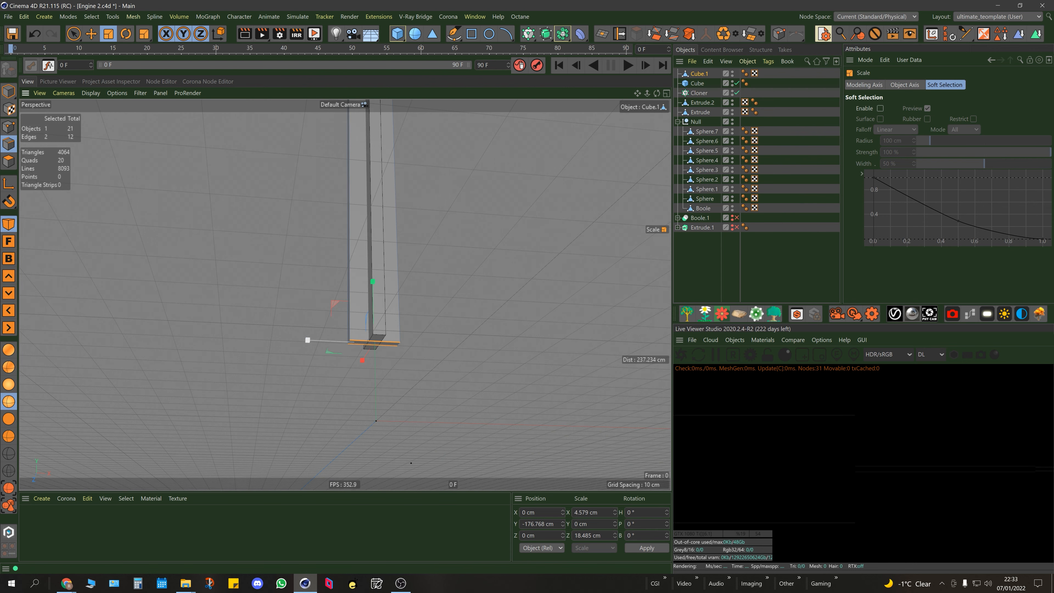
{"action": "left_click_drag", "start_coordinate": [308, 339], "coordinate": [278, 339]}
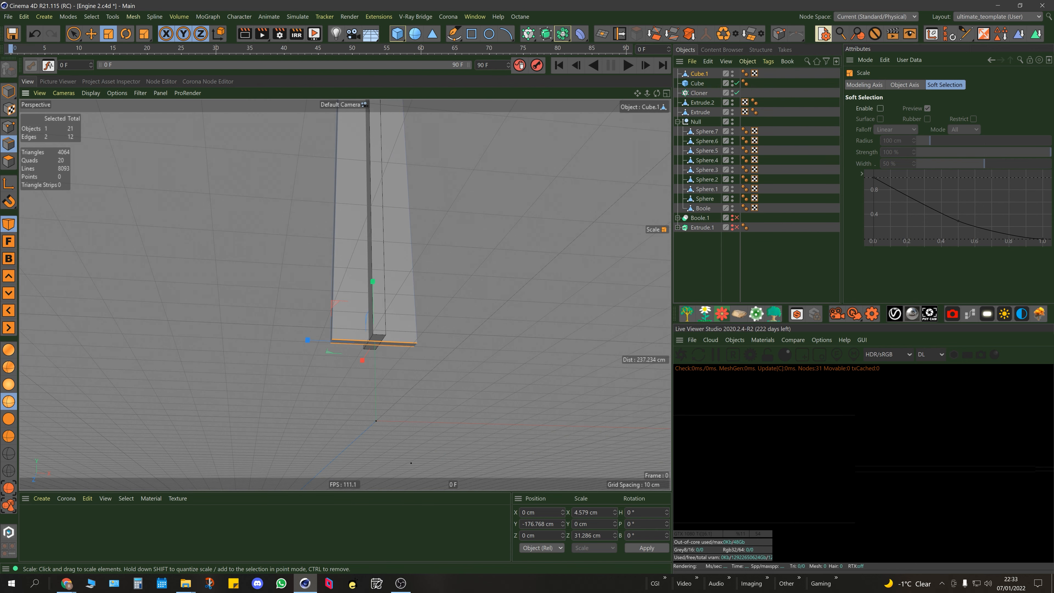
Step: Return to whole-object editing and examine the tapered spoke and its joint with the ring below the upper lettering
{"action": "scroll", "coordinate": [398, 284], "scroll_direction": "down", "scroll_amount": 3}
{"action": "middle_click_drag", "start_coordinate": [398, 284], "coordinate": [386, 365], "text": "alt"}
{"action": "scroll", "coordinate": [385, 365], "scroll_direction": "down", "scroll_amount": 4}
{"action": "left_click_drag", "start_coordinate": [379, 287], "coordinate": [377, 308], "text": "alt"}
{"action": "scroll", "coordinate": [377, 308], "scroll_direction": "down", "scroll_amount": 6}
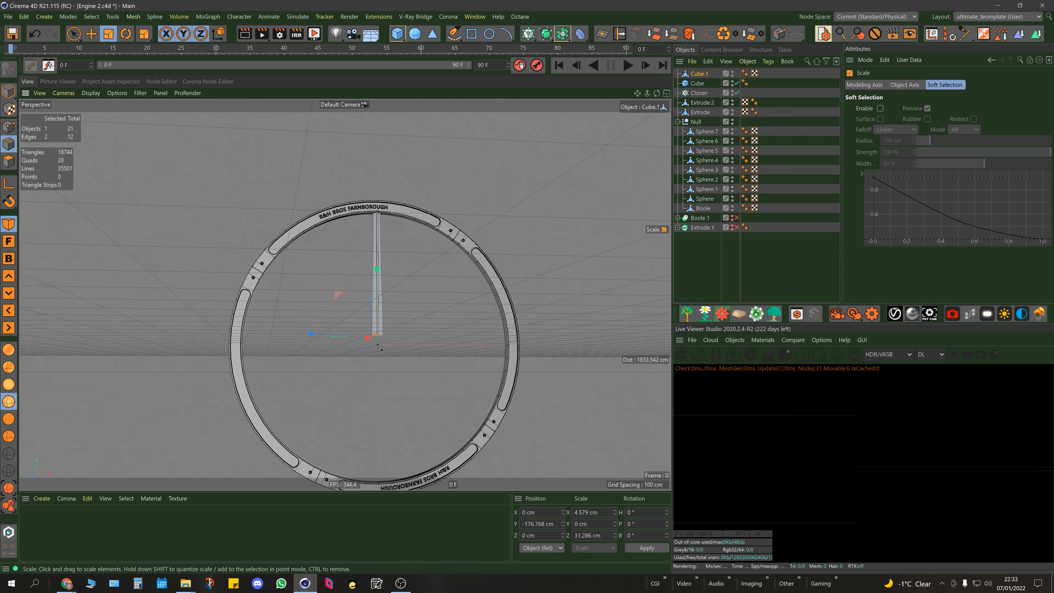
{"action": "left_click", "coordinate": [9, 90]}
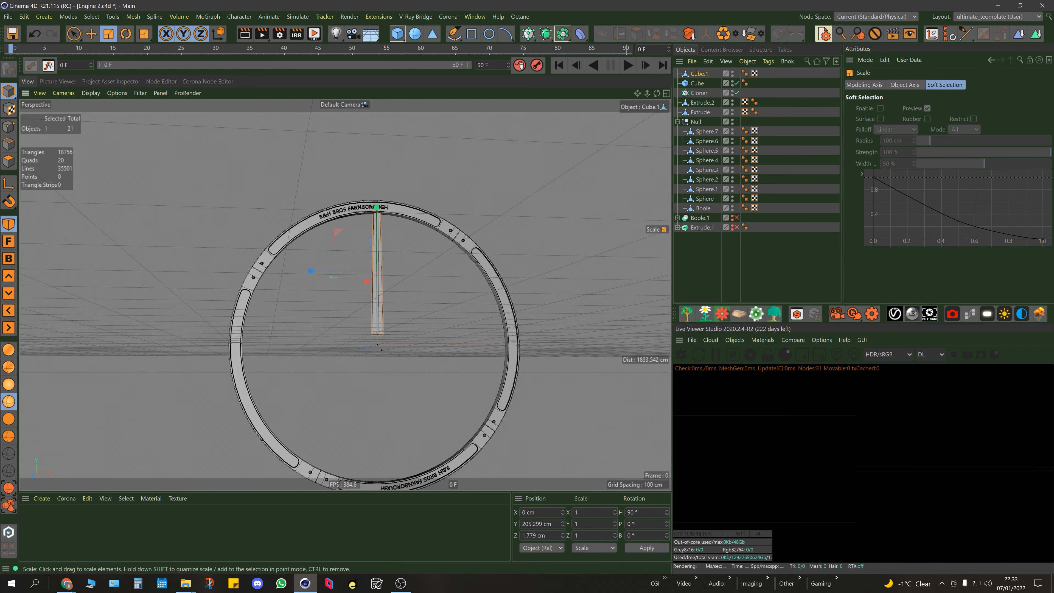
{"action": "scroll", "coordinate": [374, 210], "scroll_direction": "up", "scroll_amount": 6}
{"action": "scroll", "coordinate": [374, 210], "scroll_direction": "up", "scroll_amount": 3}
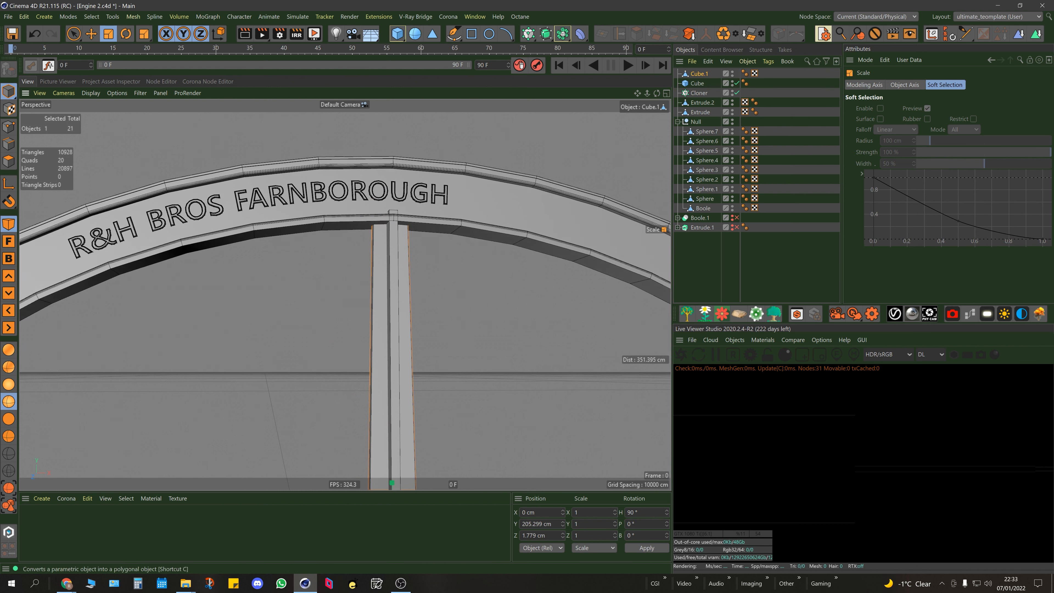
Step: Convert the plain spoke bar to an editable object and lower both spoke bars together to about Y 179.4 cm
{"action": "left_click", "coordinate": [74, 34]}
{"action": "scroll", "coordinate": [318, 221], "scroll_direction": "down", "scroll_amount": 3}
{"action": "scroll", "coordinate": [319, 222], "scroll_direction": "down", "scroll_amount": 2}
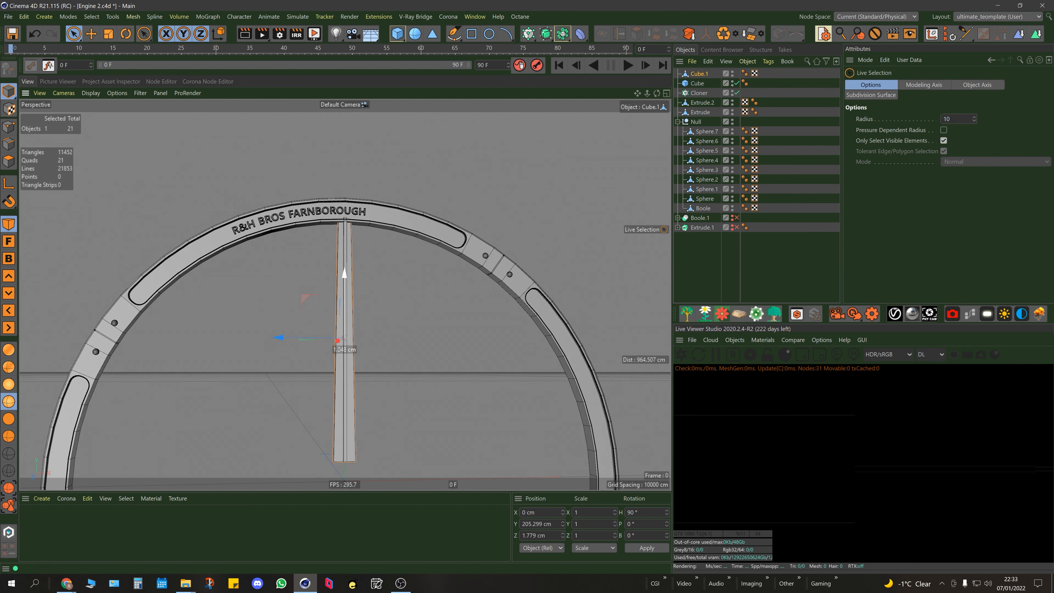
{"action": "left_click_drag", "start_coordinate": [344, 338], "coordinate": [350, 357]}
{"action": "key", "text": "ctrl+z"}
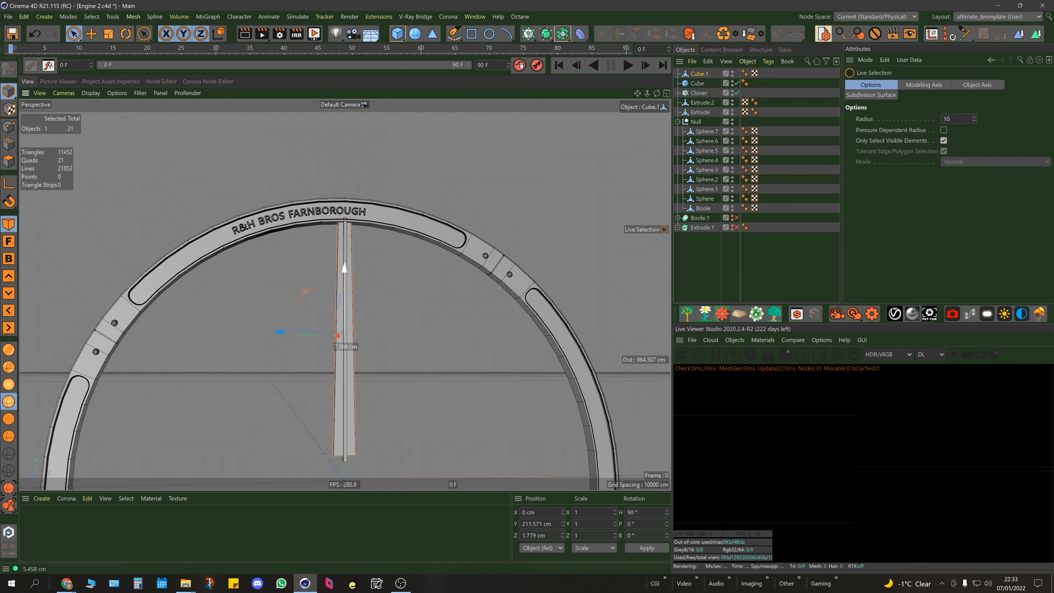
{"action": "left_click", "coordinate": [347, 243], "text": "shift"}
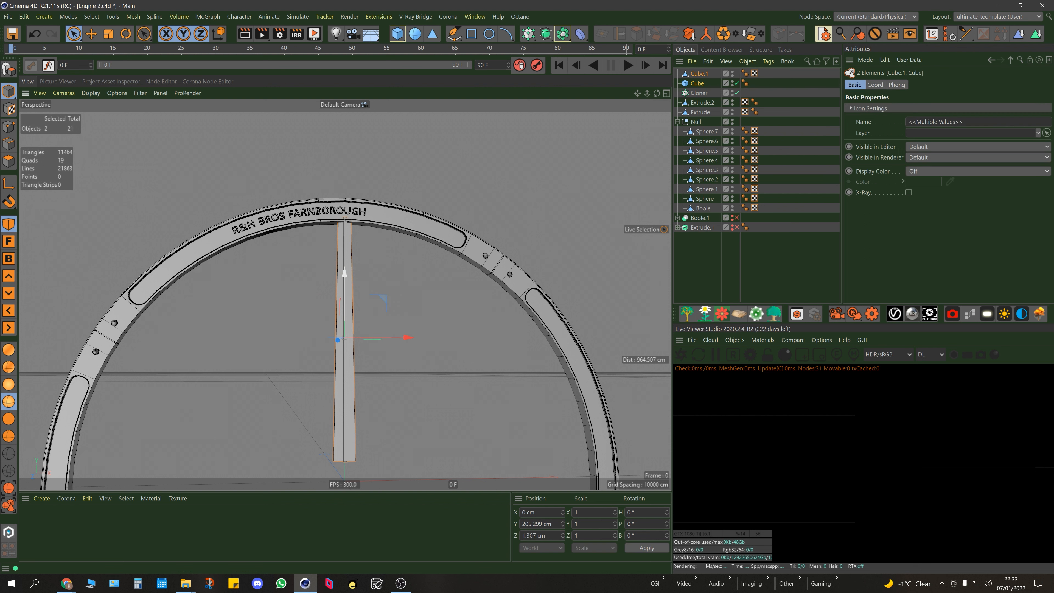
{"action": "left_click_drag", "start_coordinate": [344, 273], "coordinate": [343, 291]}
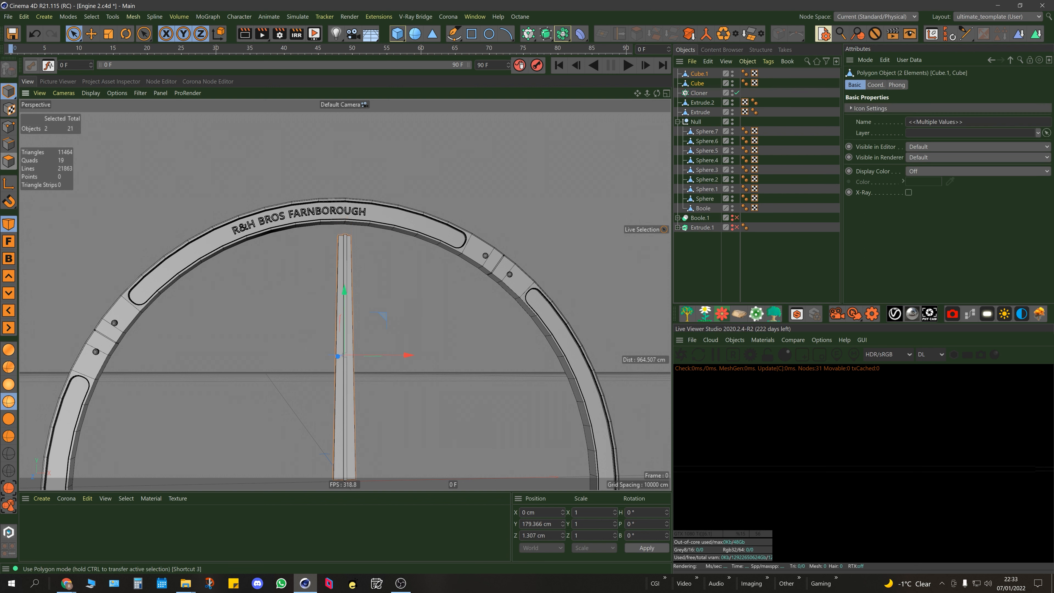
{"action": "left_click", "coordinate": [8, 161]}
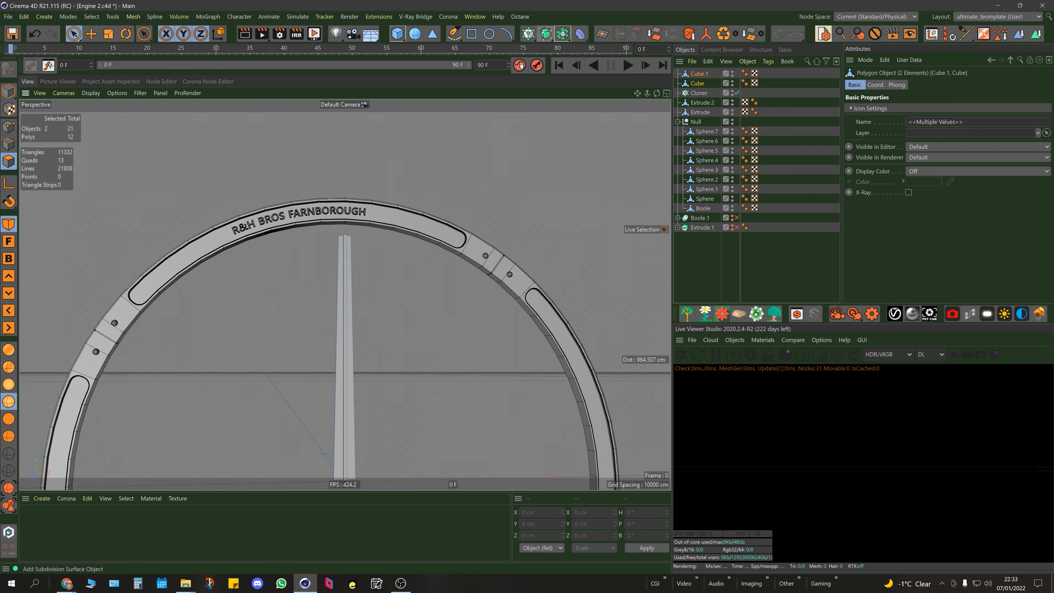
Step: Add a cube above the spoke's upper end at about Y 360.3 cm and flatten it to about 7.6 cm high
{"action": "left_click", "coordinate": [398, 34]}
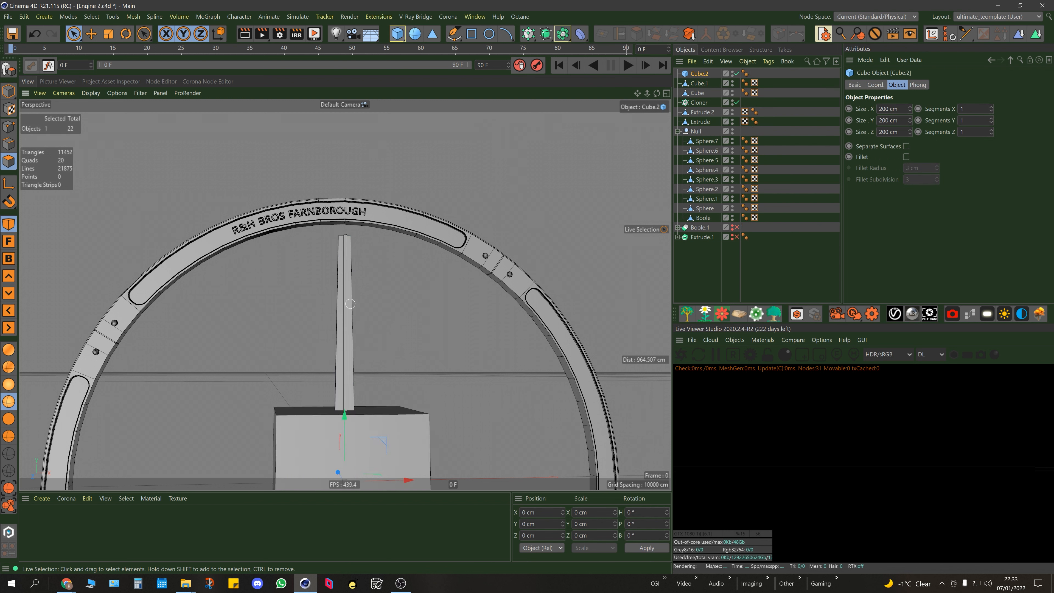
{"action": "scroll", "coordinate": [361, 266], "scroll_direction": "down", "scroll_amount": 3}
{"action": "left_click_drag", "start_coordinate": [347, 368], "coordinate": [341, 274]}
{"action": "left_click", "coordinate": [8, 91]}
{"action": "scroll", "coordinate": [353, 232], "scroll_direction": "up", "scroll_amount": 3}
{"action": "scroll", "coordinate": [340, 276], "scroll_direction": "up", "scroll_amount": 3}
{"action": "scroll", "coordinate": [341, 277], "scroll_direction": "up", "scroll_amount": 2}
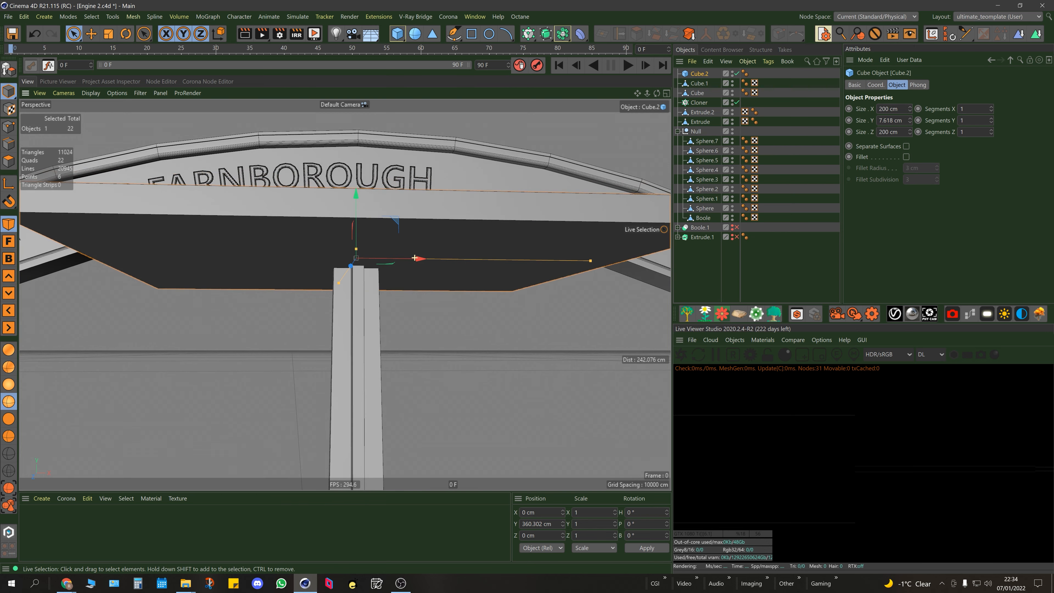
Step: Narrow the flat block above the spoke to about 19.3 cm in X and 22.3 cm in Z
{"action": "left_click_drag", "start_coordinate": [591, 260], "coordinate": [494, 275]}
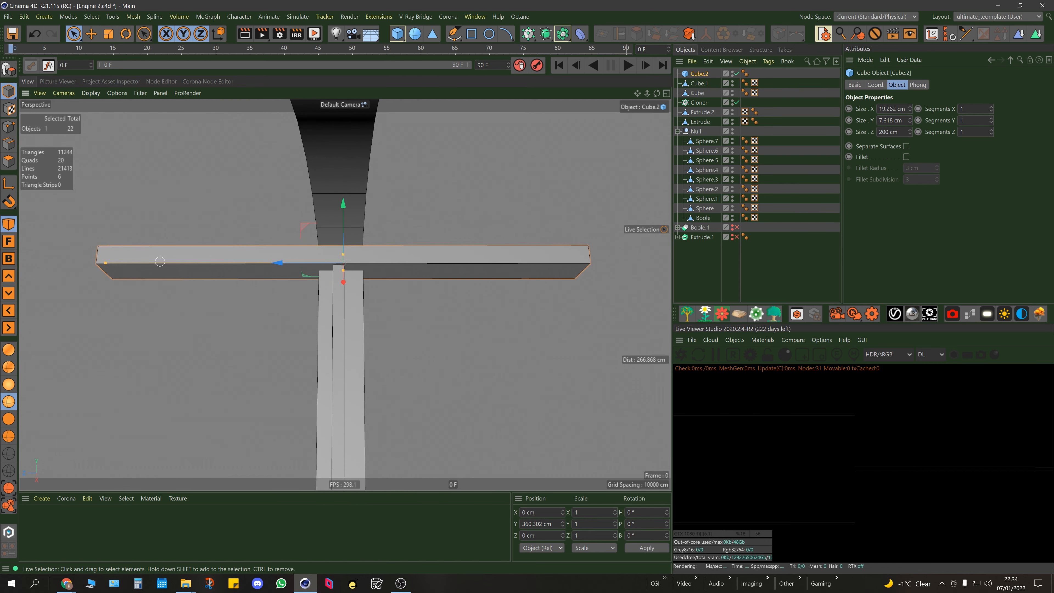
{"action": "left_click_drag", "start_coordinate": [105, 263], "coordinate": [317, 263]}
{"action": "left_click_drag", "start_coordinate": [342, 309], "coordinate": [346, 360], "text": "alt"}
{"action": "scroll", "coordinate": [337, 400], "scroll_direction": "up", "scroll_amount": 4}
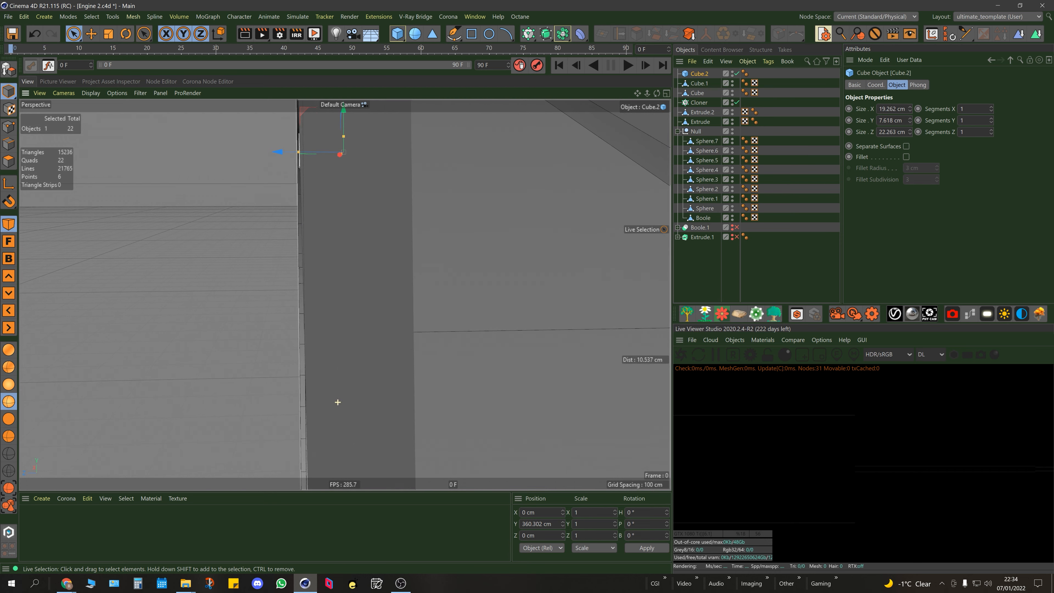
{"action": "scroll", "coordinate": [287, 399], "scroll_direction": "up", "scroll_amount": 3}
{"action": "scroll", "coordinate": [287, 399], "scroll_direction": "up", "scroll_amount": 5}
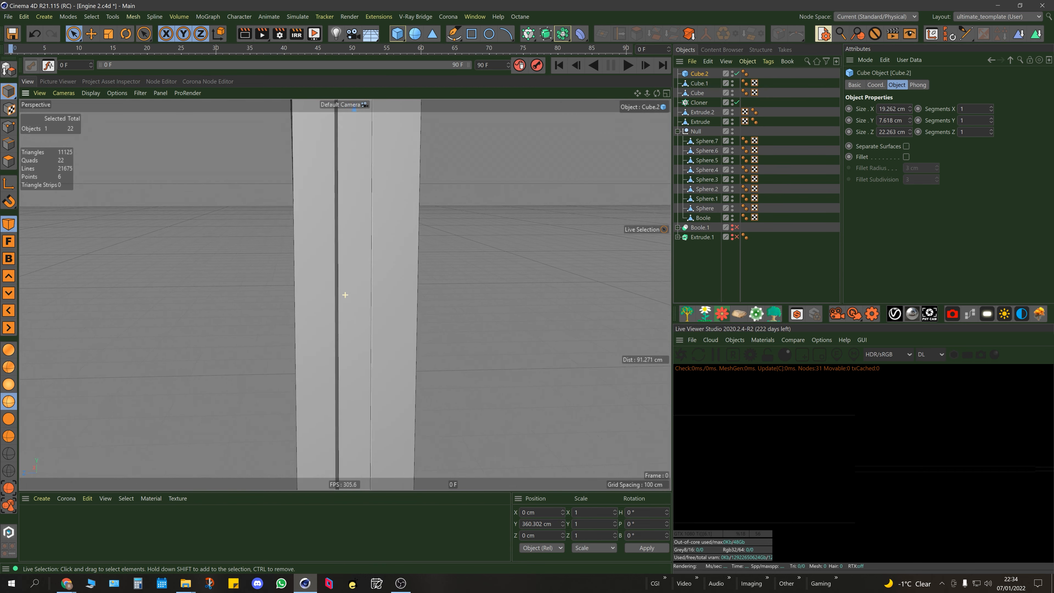
Step: Shift the rotated spoke bar to about Z 1.04 cm to centre it on the other bar
{"action": "left_click", "coordinate": [327, 348]}
{"action": "left_click_drag", "start_coordinate": [344, 365], "coordinate": [309, 265], "text": "alt"}
{"action": "left_click_drag", "start_coordinate": [251, 399], "coordinate": [253, 398]}
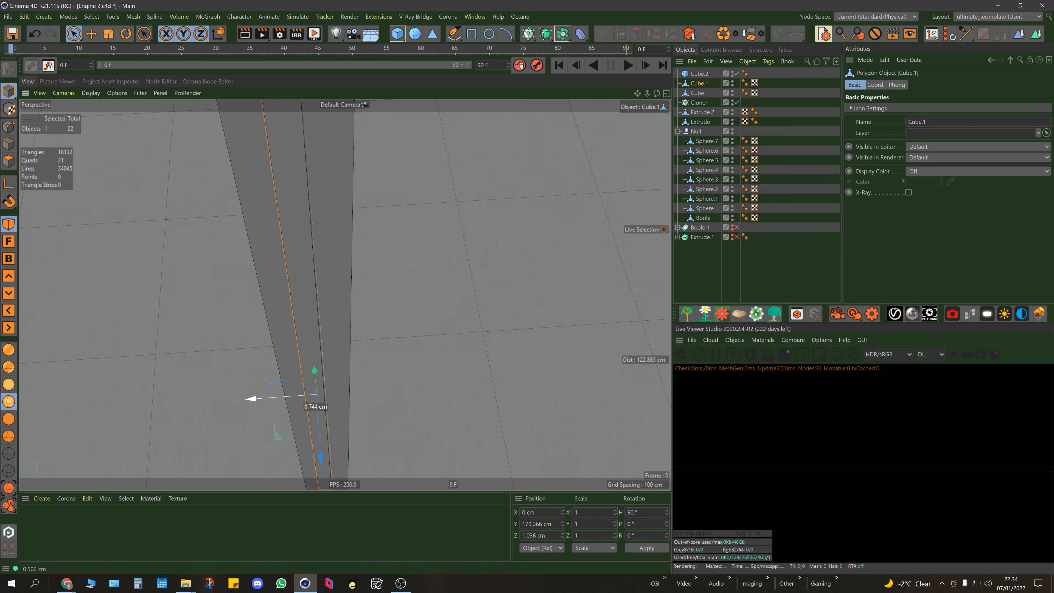
{"action": "scroll", "coordinate": [317, 342], "scroll_direction": "down", "scroll_amount": 10}
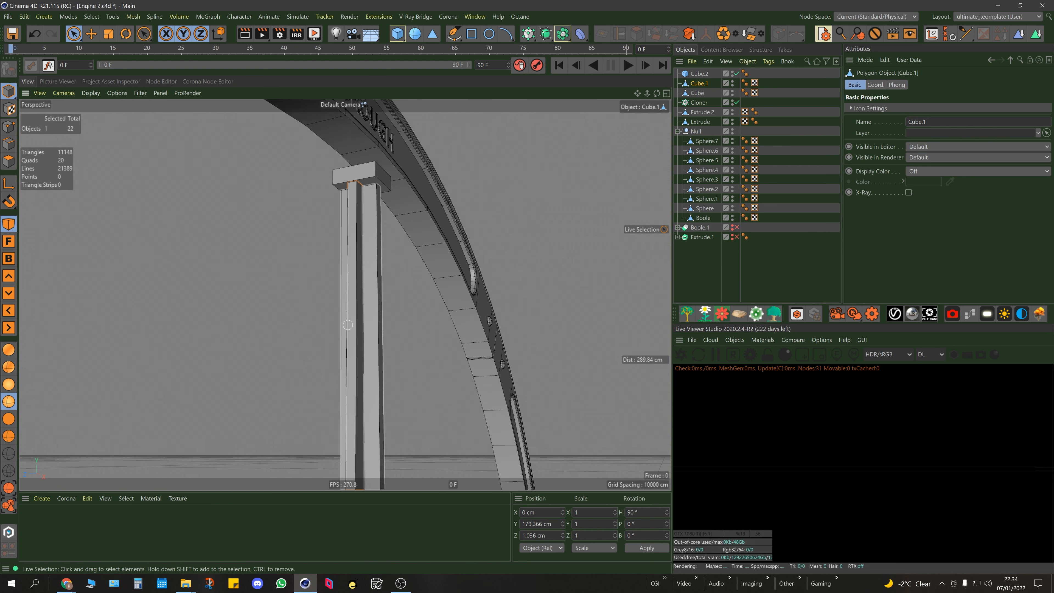
Step: Thin the cap block to about 4.7 cm high and lower it to about Y 356.9 cm, onto the spoke's end
{"action": "left_click", "coordinate": [361, 214]}
{"action": "left_click_drag", "start_coordinate": [362, 213], "coordinate": [444, 207], "text": "alt"}
{"action": "left_click_drag", "start_coordinate": [378, 174], "coordinate": [378, 180]}
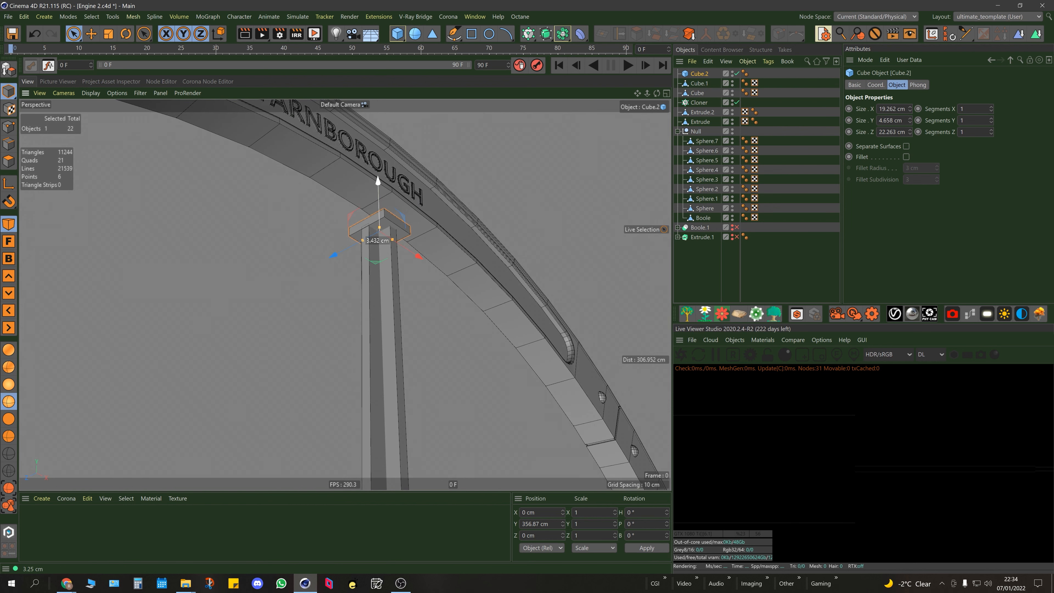
{"action": "left_click_drag", "start_coordinate": [375, 243], "coordinate": [263, 227], "text": "alt"}
{"action": "scroll", "coordinate": [429, 177], "scroll_direction": "up", "scroll_amount": 6}
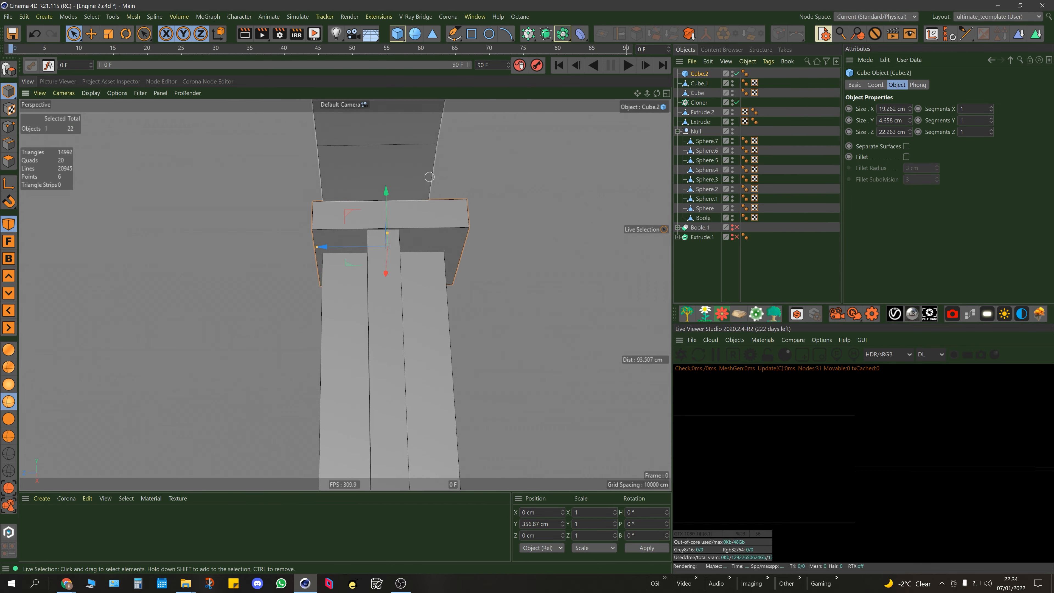
Step: Make the cap block editable and move its two opposite Z end faces inward to a depth of about 18.7 cm
{"action": "left_click", "coordinate": [9, 161]}
{"action": "left_click", "coordinate": [8, 69]}
{"action": "left_click_drag", "start_coordinate": [74, 34], "coordinate": [99, 65]}
{"action": "mouse_move", "coordinate": [346, 294]}
{"action": "left_mouse_down", "text": "alt"}
{"action": "mouse_move", "coordinate": [306, 293]}
{"action": "mouse_move", "coordinate": [326, 292]}
{"action": "left_mouse_up", "text": "alt"}
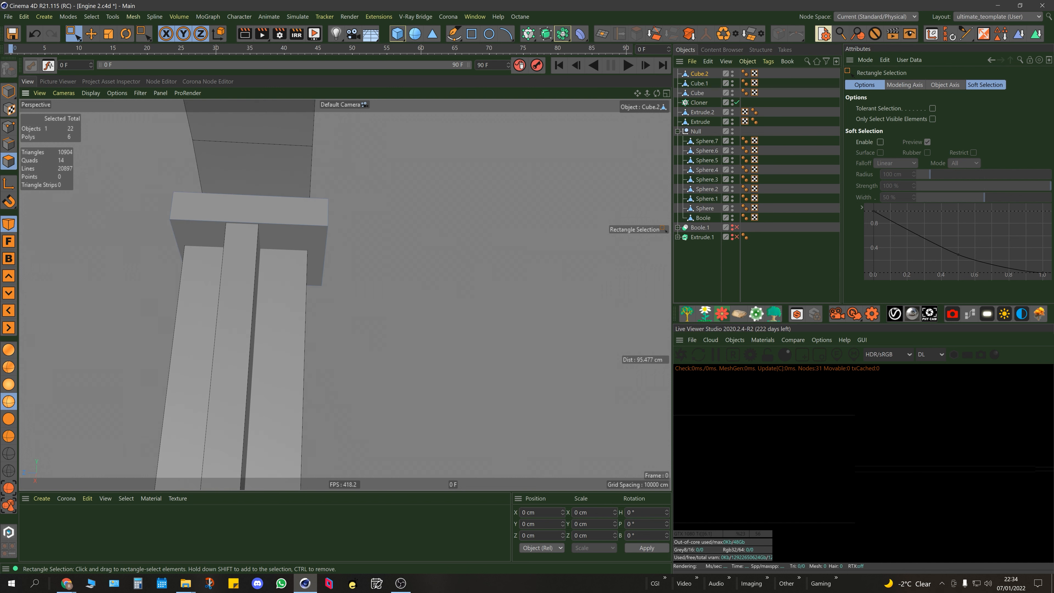
{"action": "mouse_move", "coordinate": [395, 180]}
{"action": "left_mouse_down"}
{"action": "mouse_move", "coordinate": [306, 338]}
{"action": "mouse_move", "coordinate": [282, 335]}
{"action": "left_mouse_up"}
{"action": "left_click_drag", "start_coordinate": [397, 238], "coordinate": [381, 238]}
{"action": "mouse_move", "coordinate": [245, 263]}
{"action": "left_mouse_down", "text": "alt"}
{"action": "mouse_move", "coordinate": [199, 268]}
{"action": "mouse_move", "coordinate": [266, 264]}
{"action": "mouse_move", "coordinate": [254, 262]}
{"action": "left_mouse_up", "text": "alt"}
{"action": "left_click_drag", "start_coordinate": [124, 148], "coordinate": [245, 317]}
{"action": "left_click_drag", "start_coordinate": [172, 239], "coordinate": [176, 239]}
Step: Move the cap block's negative X side face inward to about X -9.4 cm
{"action": "left_click_drag", "start_coordinate": [294, 278], "coordinate": [392, 277], "text": "alt"}
{"action": "left_click_drag", "start_coordinate": [382, 153], "coordinate": [299, 250]}
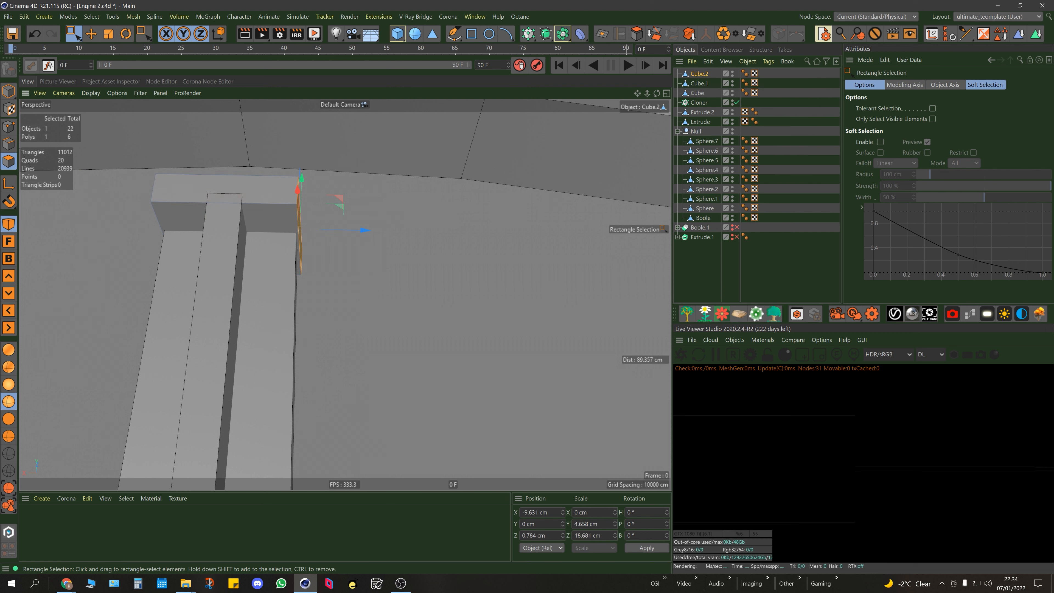
{"action": "left_click_drag", "start_coordinate": [363, 230], "coordinate": [364, 230]}
{"action": "left_click_drag", "start_coordinate": [209, 266], "coordinate": [178, 245], "text": "alt"}
{"action": "middle_click_drag", "start_coordinate": [178, 245], "coordinate": [291, 247], "text": "alt"}
{"action": "mouse_move", "coordinate": [300, 250]}
{"action": "left_mouse_down", "text": "alt"}
{"action": "mouse_move", "coordinate": [334, 294]}
{"action": "mouse_move", "coordinate": [299, 253]}
{"action": "left_mouse_up", "text": "alt"}
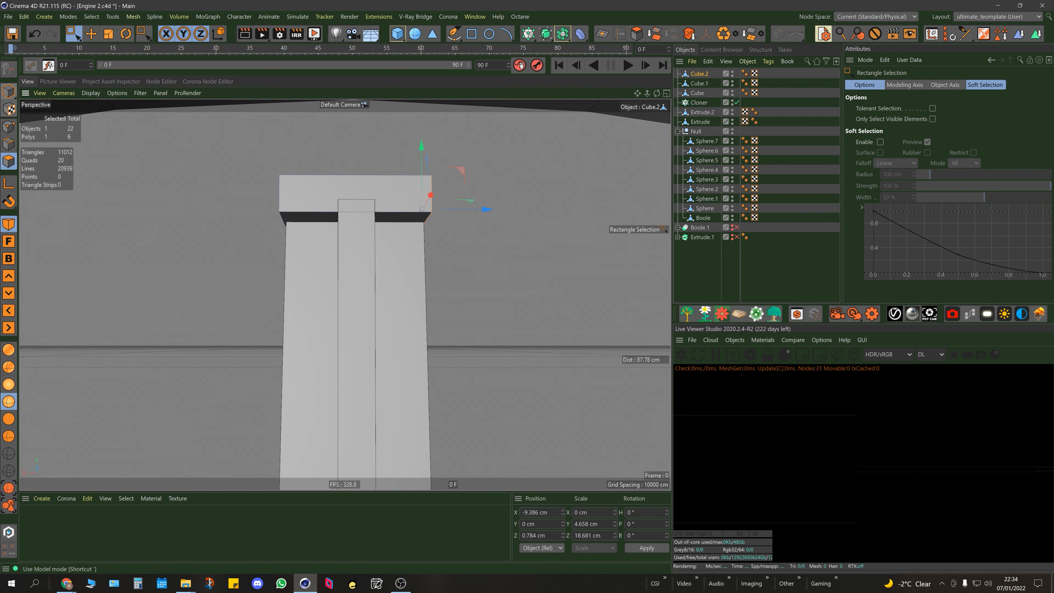
Step: Select the cap block and both spoke bars as whole objects and raise them together to about Y 284.3 cm
{"action": "left_click", "coordinate": [9, 91]}
{"action": "left_click_drag", "start_coordinate": [74, 34], "coordinate": [97, 50]}
{"action": "mouse_move", "coordinate": [332, 246]}
{"action": "left_mouse_down", "text": "alt"}
{"action": "mouse_move", "coordinate": [257, 262]}
{"action": "mouse_move", "coordinate": [281, 260]}
{"action": "left_mouse_up", "text": "alt"}
{"action": "right_click_drag", "start_coordinate": [281, 260], "coordinate": [216, 350], "text": "alt"}
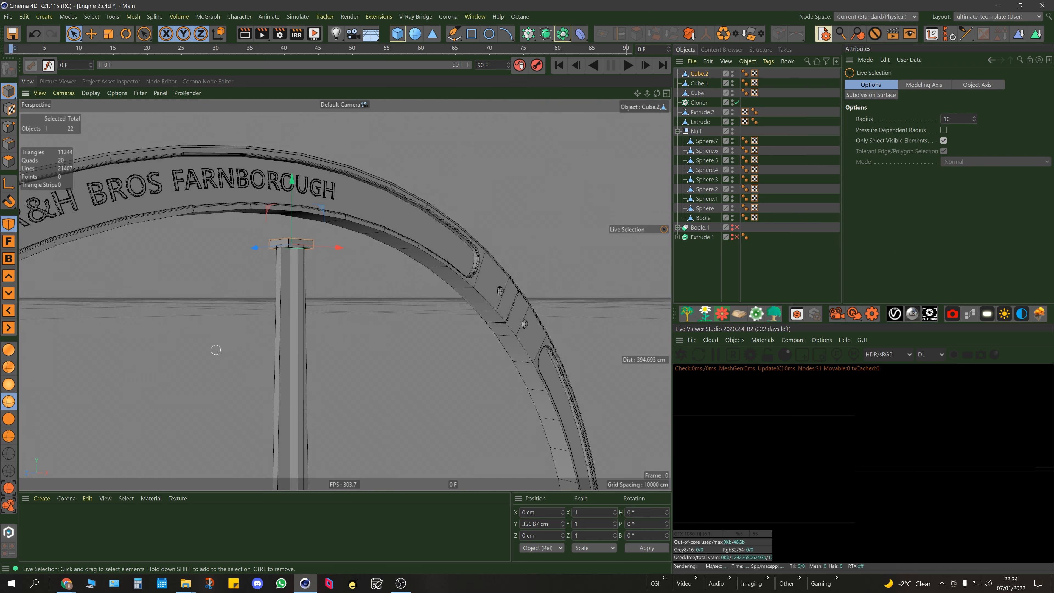
{"action": "left_click", "coordinate": [699, 74], "text": "shift"}
{"action": "right_click_drag", "start_coordinate": [292, 287], "coordinate": [291, 365], "text": "alt"}
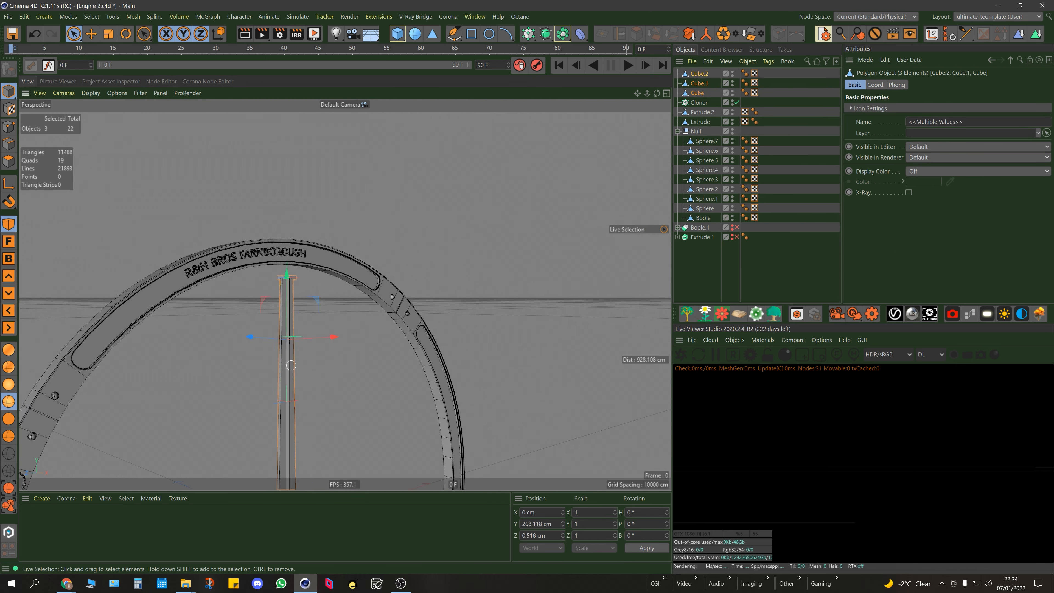
{"action": "middle_click_drag", "start_coordinate": [292, 365], "coordinate": [323, 301], "text": "alt"}
{"action": "left_click_drag", "start_coordinate": [322, 302], "coordinate": [303, 303], "text": "alt"}
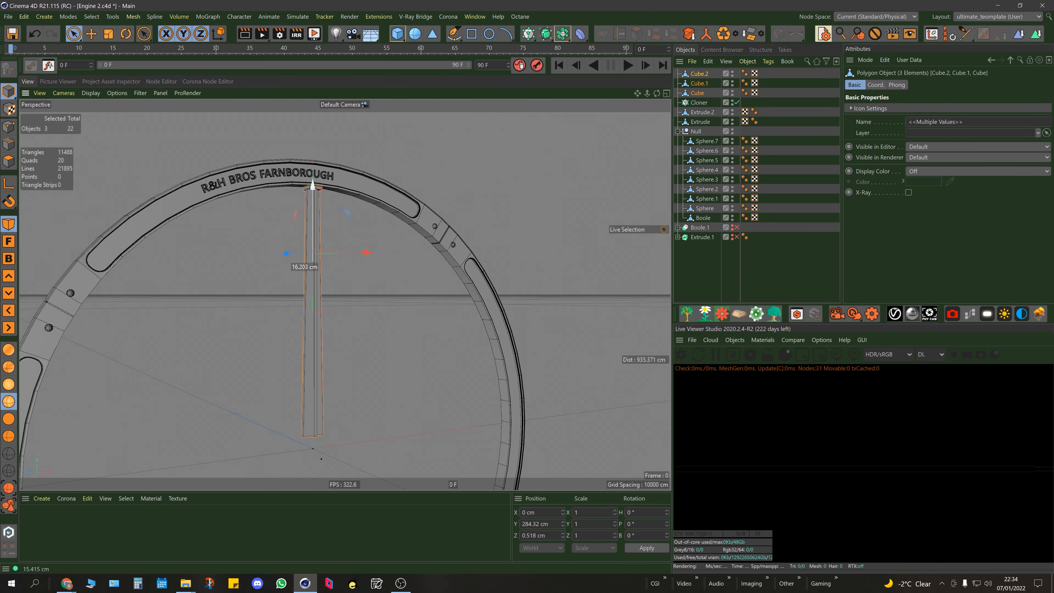
Step: Fit the spoke assembly against the ring's inner face by nudging it to about Y 286.6 cm and Z 0.95 cm
{"action": "left_click_drag", "start_coordinate": [313, 217], "coordinate": [341, 230], "text": "alt"}
{"action": "right_click_drag", "start_coordinate": [309, 183], "coordinate": [385, 121], "text": "alt"}
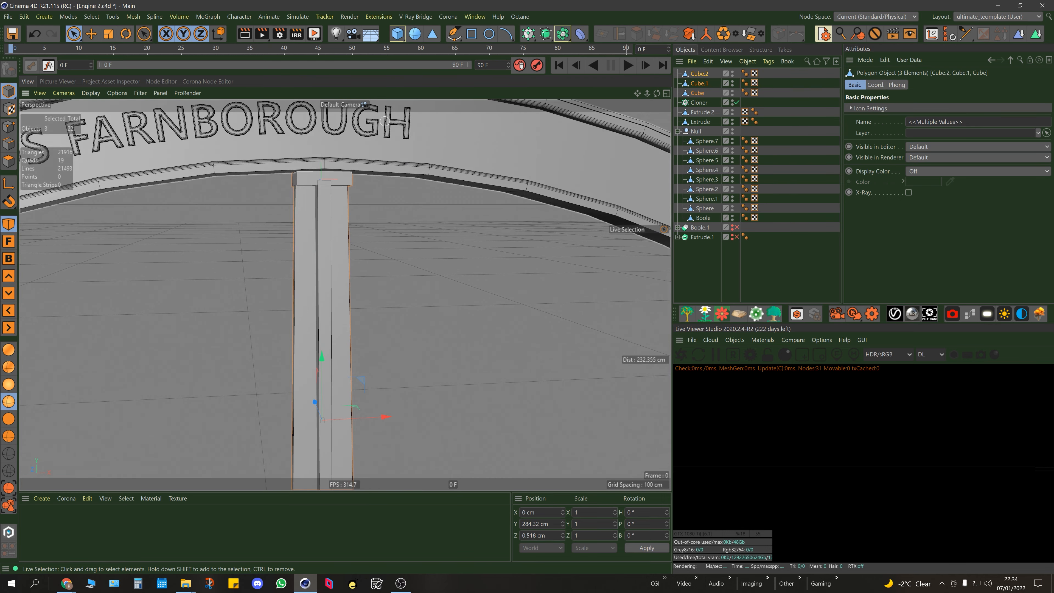
{"action": "left_click_drag", "start_coordinate": [326, 182], "coordinate": [322, 200], "text": "alt"}
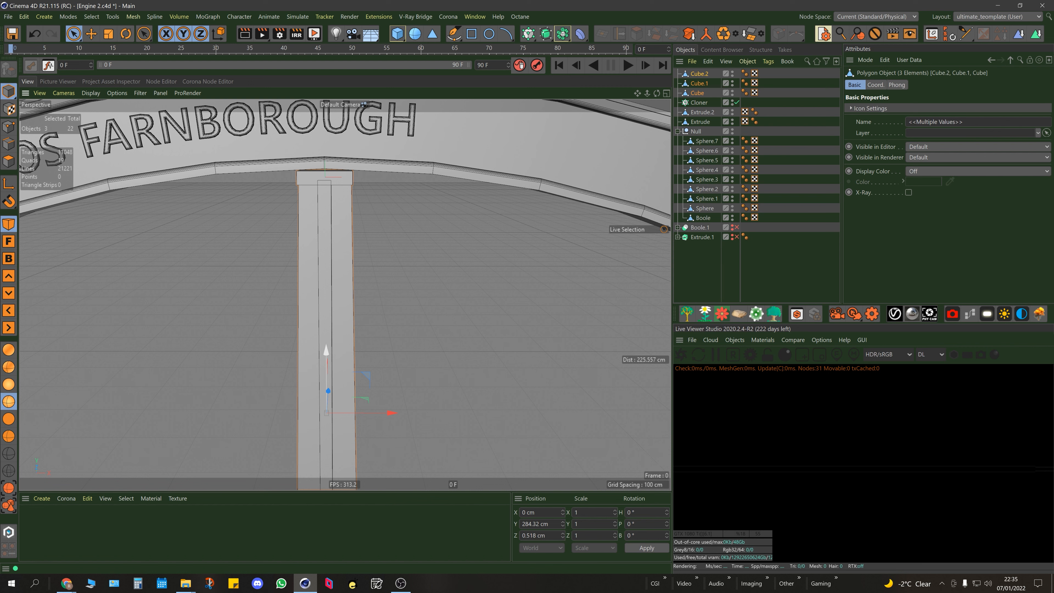
{"action": "left_click_drag", "start_coordinate": [299, 266], "coordinate": [338, 226], "text": "alt"}
{"action": "left_click_drag", "start_coordinate": [348, 292], "coordinate": [338, 295], "text": "alt"}
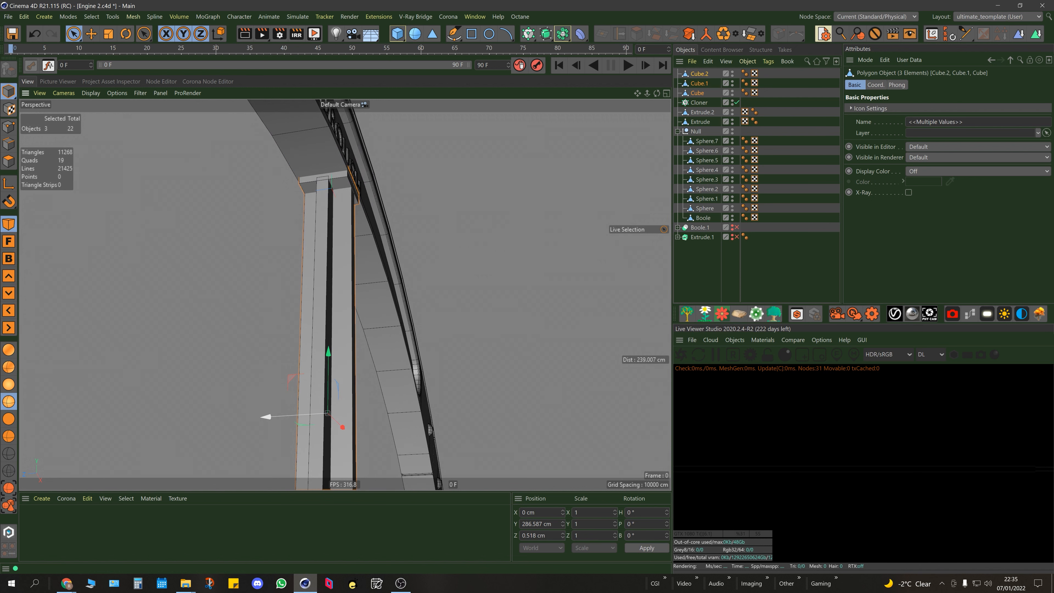
{"action": "left_click_drag", "start_coordinate": [299, 415], "coordinate": [297, 415]}
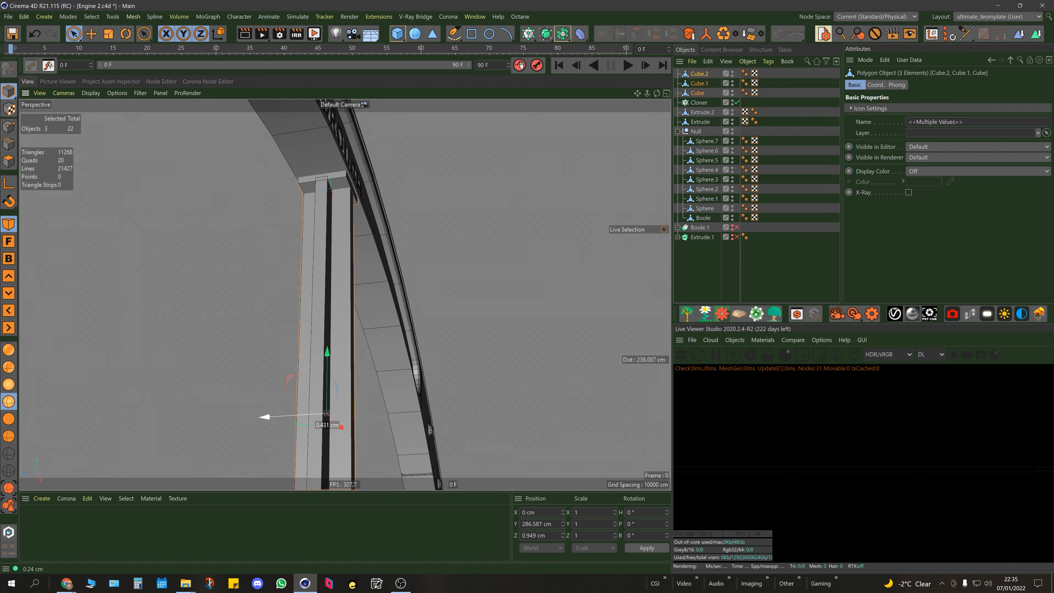
{"action": "mouse_move", "coordinate": [342, 222]}
{"action": "left_mouse_down", "text": "alt"}
{"action": "mouse_move", "coordinate": [356, 222]}
{"action": "mouse_move", "coordinate": [336, 221]}
{"action": "left_mouse_up", "text": "alt"}
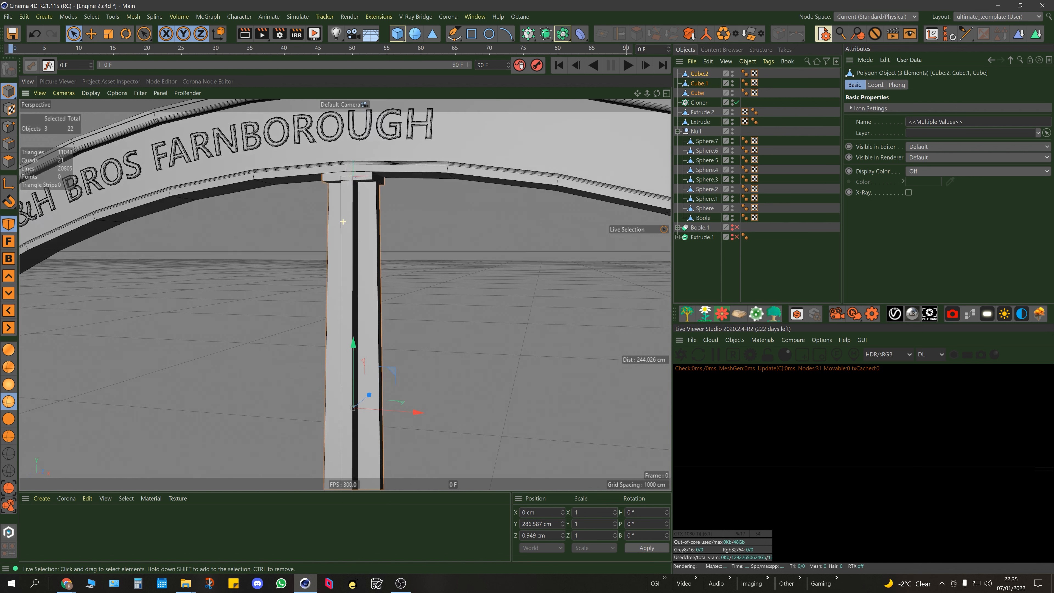
Step: Group the cap block and both spoke bars, and place the group inside the radial cloner
{"action": "scroll", "coordinate": [389, 175], "scroll_direction": "down", "scroll_amount": 10}
{"action": "mouse_move", "coordinate": [389, 254]}
{"action": "left_mouse_down", "text": "alt"}
{"action": "mouse_move", "coordinate": [398, 250]}
{"action": "mouse_move", "coordinate": [388, 254]}
{"action": "left_mouse_up", "text": "alt"}
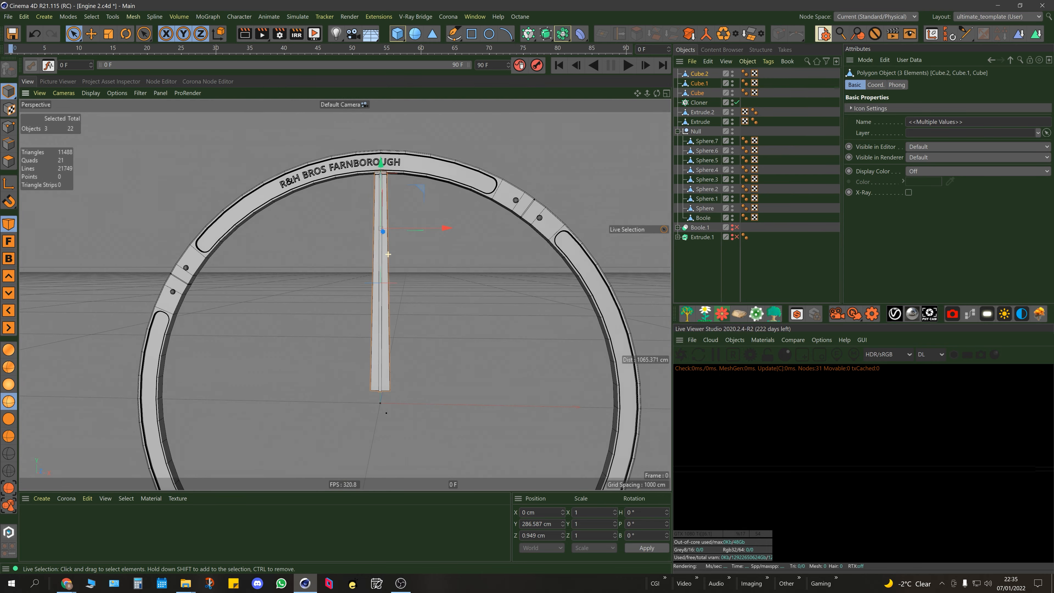
{"action": "scroll", "coordinate": [388, 254], "scroll_direction": "down", "scroll_amount": 5}
{"action": "middle_click_drag", "start_coordinate": [368, 316], "coordinate": [377, 284], "text": "alt"}
{"action": "mouse_move", "coordinate": [402, 277]}
{"action": "left_mouse_down", "text": "alt"}
{"action": "mouse_move", "coordinate": [401, 266]}
{"action": "mouse_move", "coordinate": [402, 277]}
{"action": "left_mouse_up", "text": "alt"}
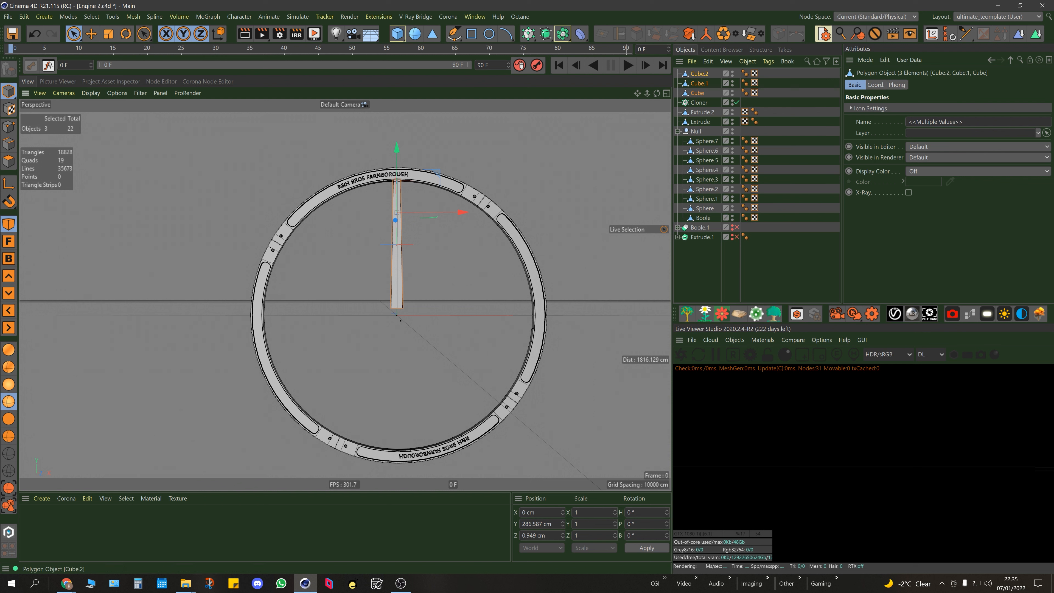
{"action": "key", "text": "alt+g"}
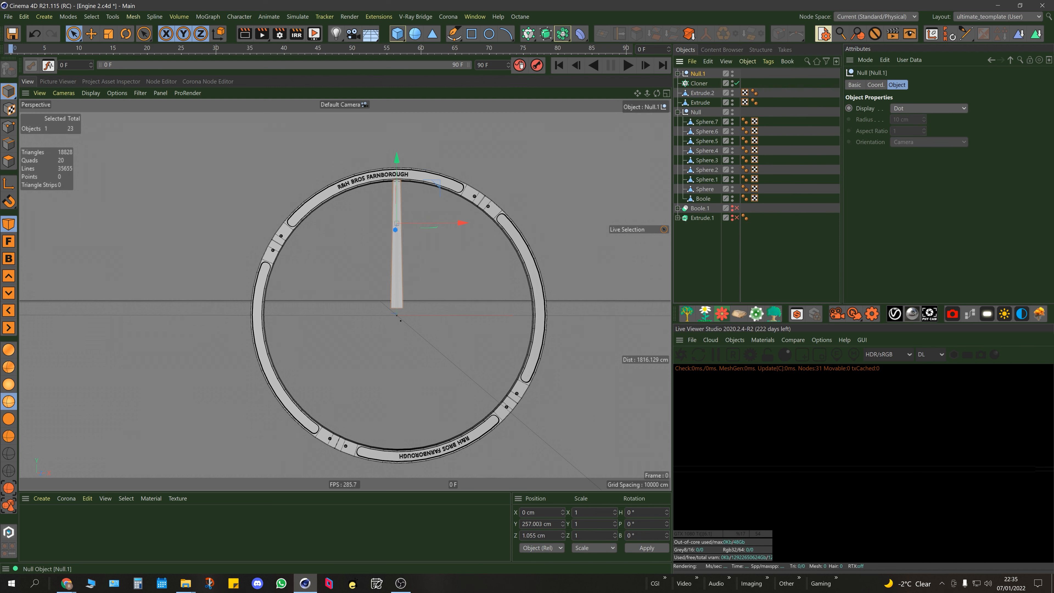
{"action": "left_click_drag", "start_coordinate": [697, 74], "coordinate": [698, 84]}
Step: Increase the spoke cloner's radius to about 378 cm and rotate the cloner to a pitch of -90°
{"action": "left_click", "coordinate": [699, 74]}
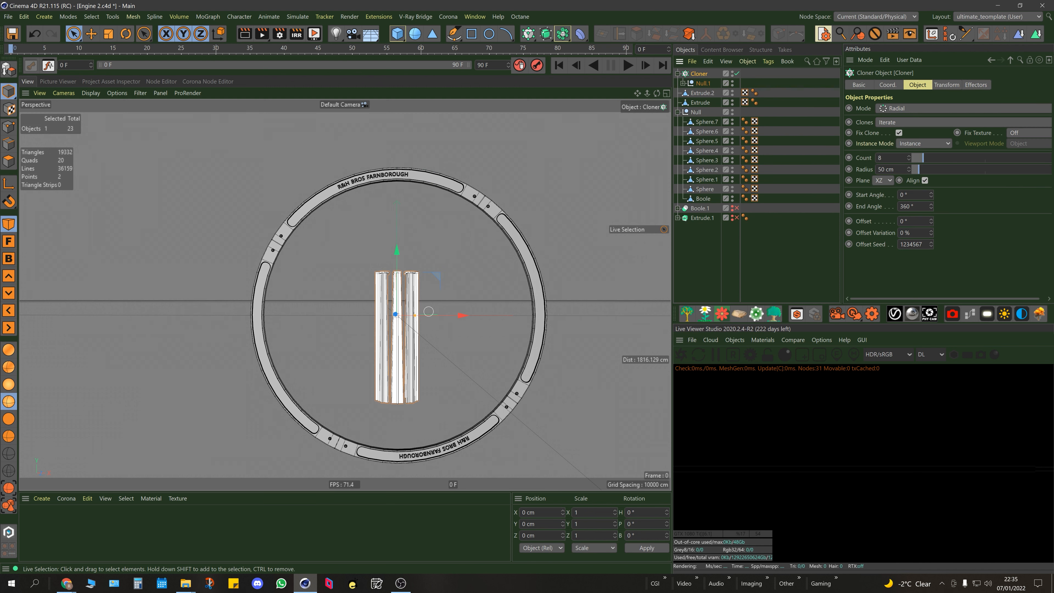
{"action": "left_click_drag", "start_coordinate": [394, 253], "coordinate": [424, 233], "text": "alt"}
{"action": "scroll", "coordinate": [419, 300], "scroll_direction": "up", "scroll_amount": 6}
{"action": "scroll", "coordinate": [419, 300], "scroll_direction": "down", "scroll_amount": 4}
{"action": "middle_click_drag", "start_coordinate": [424, 282], "coordinate": [450, 245], "text": "alt"}
{"action": "scroll", "coordinate": [449, 212], "scroll_direction": "down", "scroll_amount": 1}
{"action": "scroll", "coordinate": [451, 245], "scroll_direction": "down", "scroll_amount": 1}
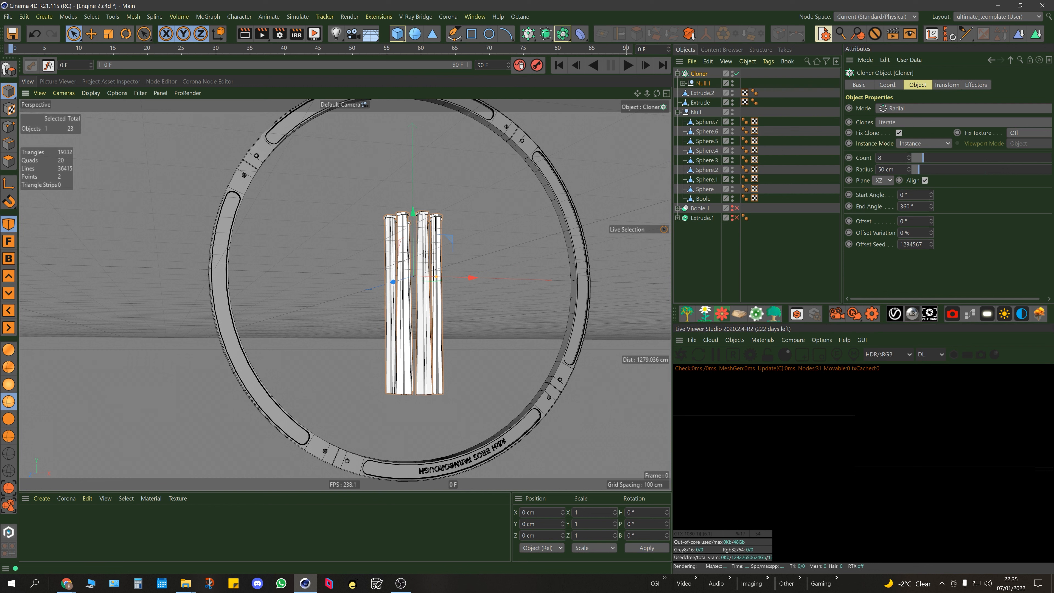
{"action": "left_click_drag", "start_coordinate": [909, 169], "coordinate": [908, 19]}
{"action": "key", "text": "r"}
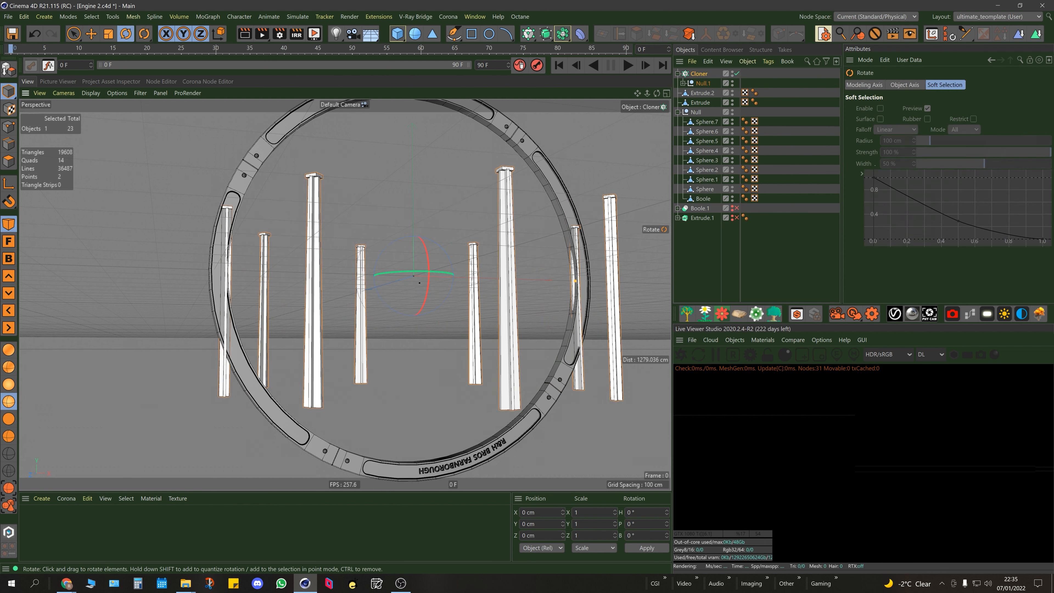
{"action": "left_click_drag", "start_coordinate": [428, 266], "coordinate": [413, 124]}
{"action": "left_click_drag", "start_coordinate": [419, 233], "coordinate": [450, 239], "text": "alt"}
{"action": "scroll", "coordinate": [457, 290], "scroll_direction": "down", "scroll_amount": 3}
Step: Rotate the individual clones so the spokes lie radially within the ring, and reduce the cloner's radius to 256 cm
{"action": "left_click", "coordinate": [699, 74]}
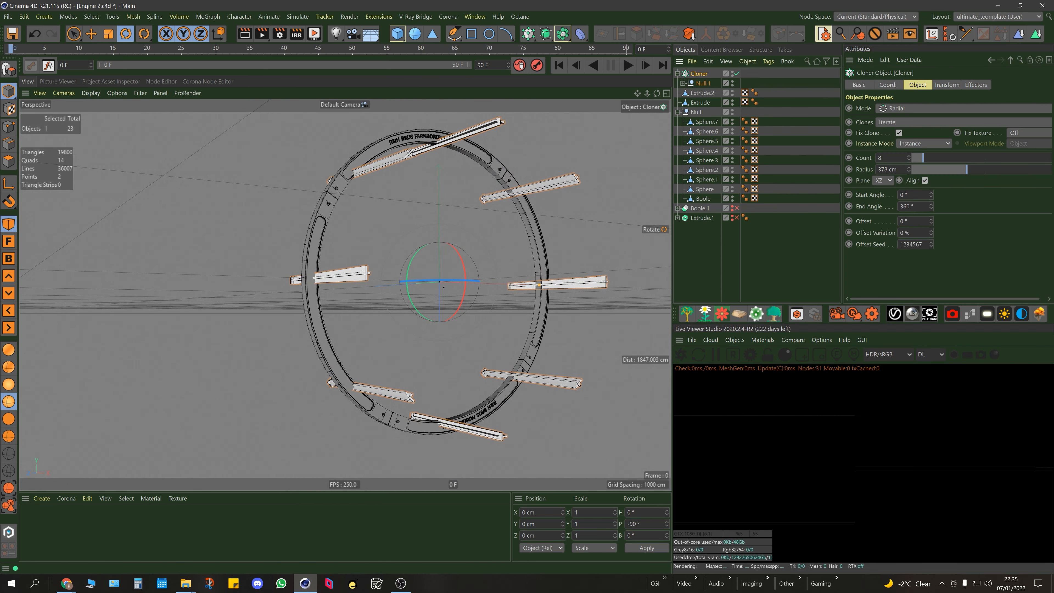
{"action": "left_click", "coordinate": [947, 85]}
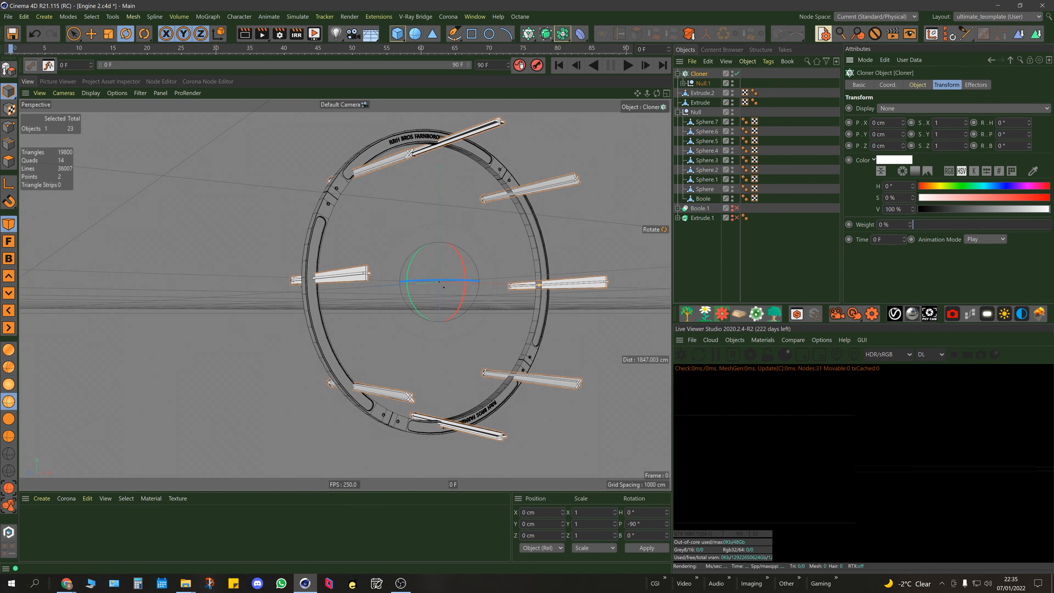
{"action": "left_click_drag", "start_coordinate": [1028, 123], "coordinate": [1029, 202]}
{"action": "left_click_drag", "start_coordinate": [361, 287], "coordinate": [334, 290], "text": "alt"}
{"action": "scroll", "coordinate": [344, 291], "scroll_direction": "down", "scroll_amount": 3}
{"action": "scroll", "coordinate": [397, 245], "scroll_direction": "up", "scroll_amount": 3}
{"action": "middle_click_drag", "start_coordinate": [395, 198], "coordinate": [422, 245], "text": "alt"}
{"action": "left_click", "coordinate": [918, 84]}
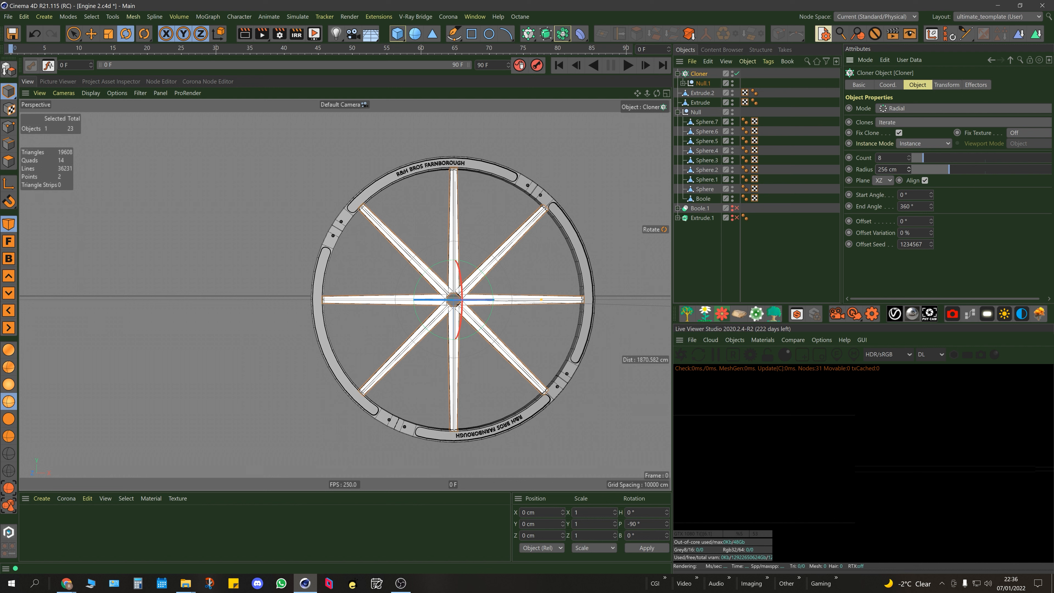
{"action": "middle_click_drag", "start_coordinate": [454, 299], "coordinate": [478, 219], "text": "alt"}
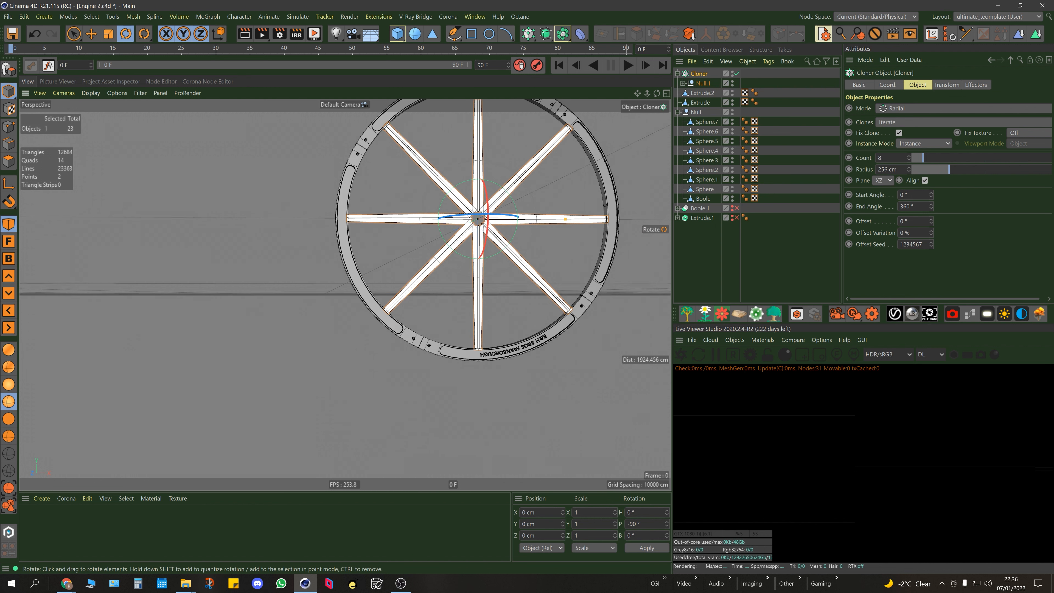
Step: Shift the spoke cloner to about Z 1.541 cm so the spokes sit within the ring's thickness
{"action": "scroll", "coordinate": [477, 353], "scroll_direction": "up", "scroll_amount": 8}
{"action": "scroll", "coordinate": [485, 351], "scroll_direction": "down", "scroll_amount": 4}
{"action": "mouse_move", "coordinate": [485, 348]}
{"action": "left_mouse_down", "text": "alt"}
{"action": "mouse_move", "coordinate": [581, 333]}
{"action": "mouse_move", "coordinate": [485, 347]}
{"action": "left_mouse_up", "text": "alt"}
{"action": "scroll", "coordinate": [482, 349], "scroll_direction": "up", "scroll_amount": 3}
{"action": "left_click_drag", "start_coordinate": [485, 392], "coordinate": [539, 328], "text": "alt"}
{"action": "scroll", "coordinate": [489, 390], "scroll_direction": "down", "scroll_amount": 6}
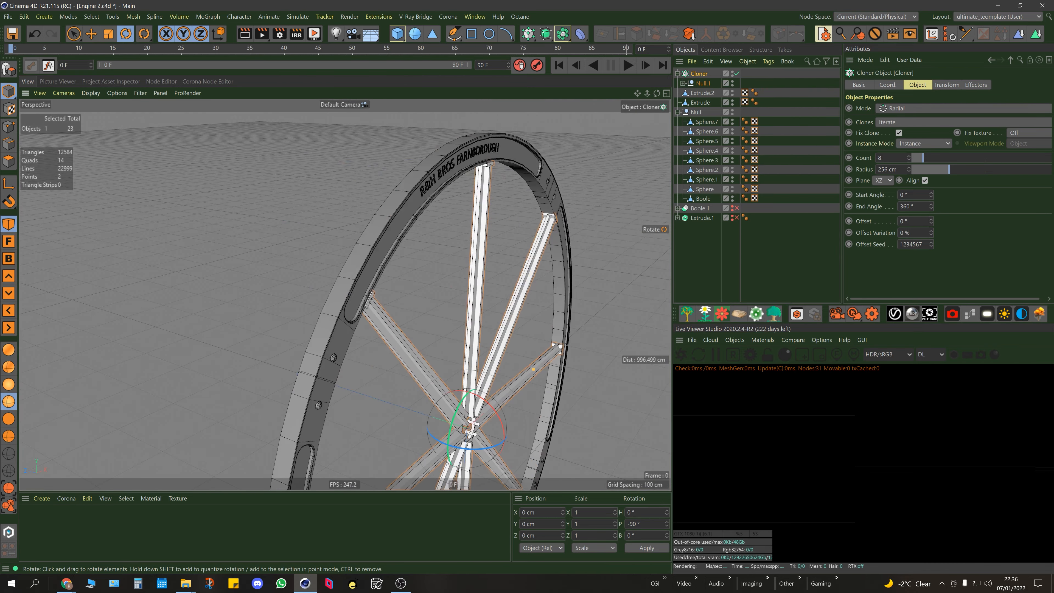
{"action": "left_click_drag", "start_coordinate": [490, 165], "coordinate": [484, 126], "text": "alt"}
{"action": "key", "text": "e"}
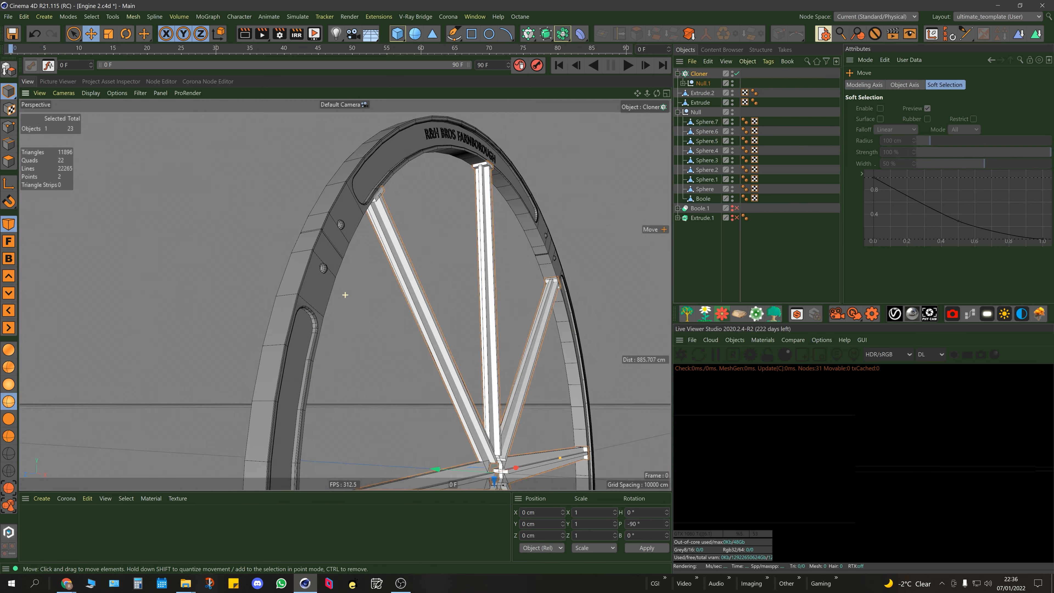
{"action": "middle_click_drag", "start_coordinate": [494, 465], "coordinate": [494, 378], "text": "alt"}
{"action": "left_click_drag", "start_coordinate": [494, 379], "coordinate": [443, 440], "text": "alt"}
{"action": "left_click_drag", "start_coordinate": [379, 455], "coordinate": [376, 455]}
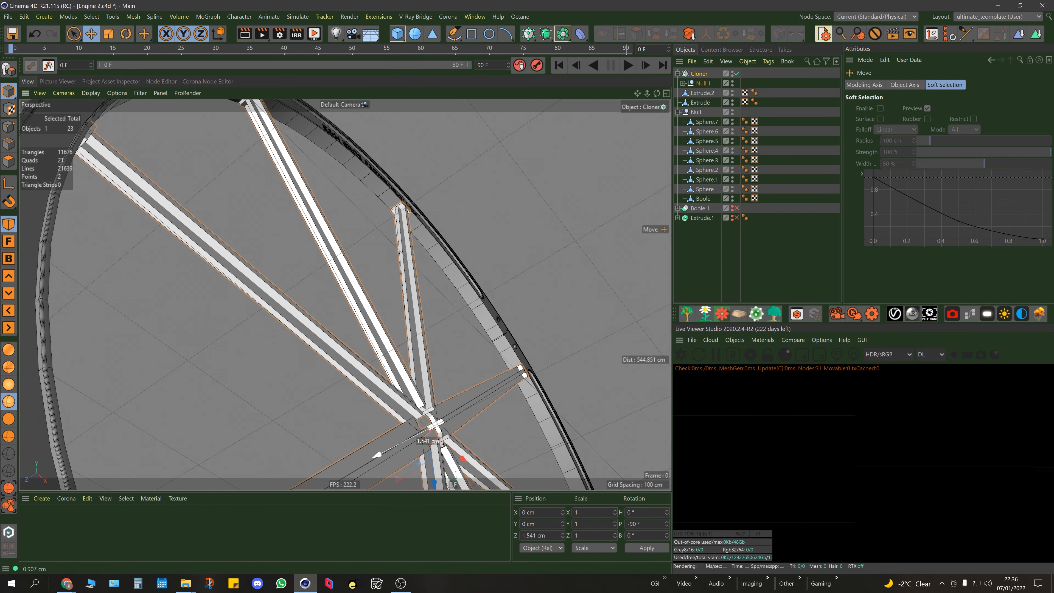
{"action": "left_click_drag", "start_coordinate": [420, 419], "coordinate": [406, 391], "text": "alt"}
{"action": "scroll", "coordinate": [420, 419], "scroll_direction": "down", "scroll_amount": 5}
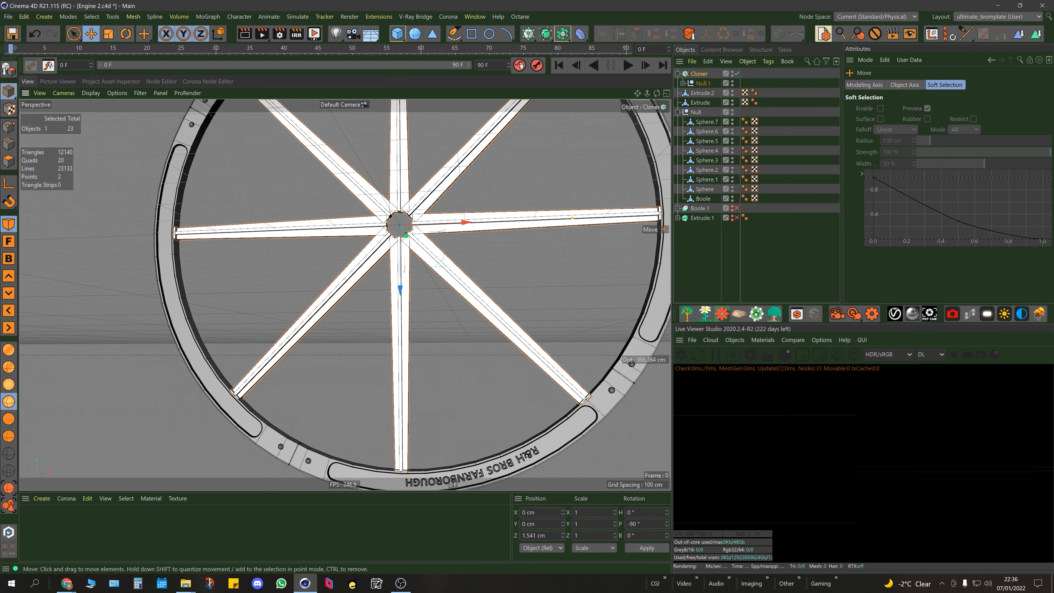
Step: Reduce the spoke cloner's radius to 255 cm
{"action": "left_click", "coordinate": [699, 73]}
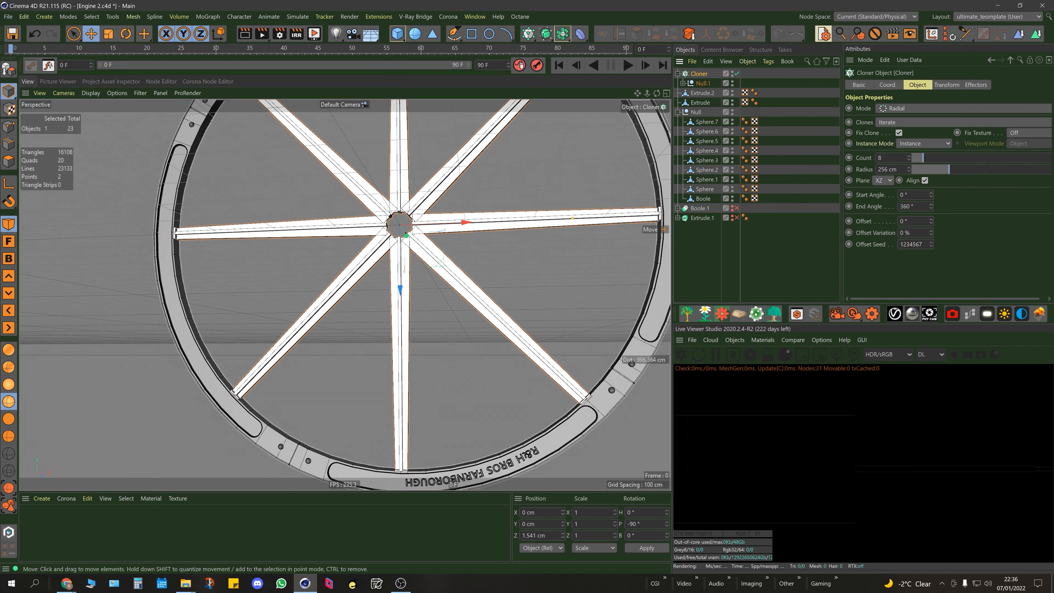
{"action": "scroll", "coordinate": [434, 185], "scroll_direction": "down", "scroll_amount": 2}
{"action": "middle_click_drag", "start_coordinate": [435, 185], "coordinate": [446, 253], "text": "alt"}
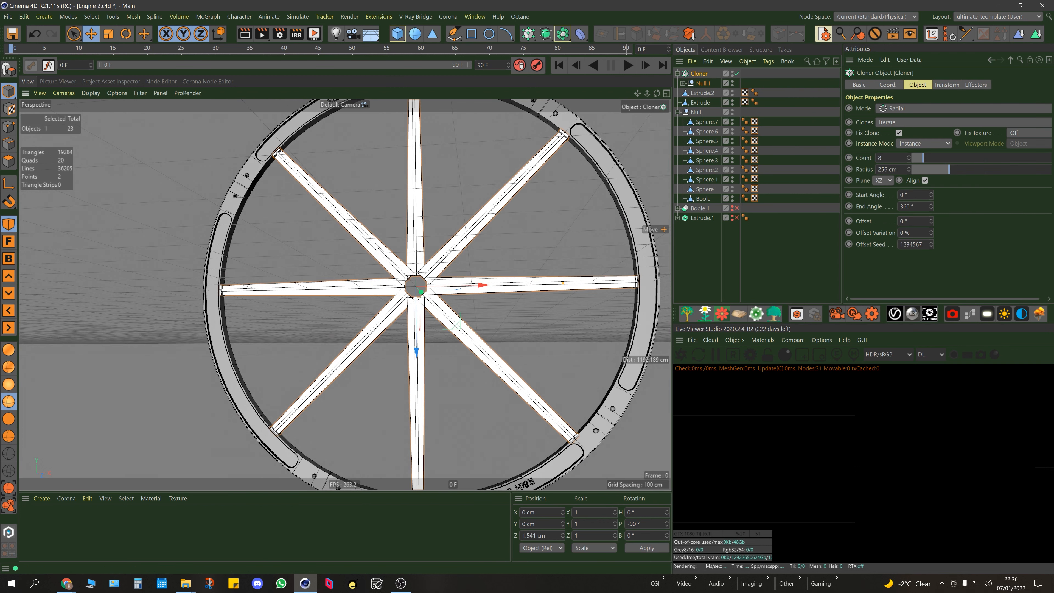
{"action": "left_click_drag", "start_coordinate": [436, 270], "coordinate": [459, 286], "text": "alt"}
{"action": "scroll", "coordinate": [459, 286], "scroll_direction": "down", "scroll_amount": 2}
{"action": "middle_click_drag", "start_coordinate": [459, 286], "coordinate": [419, 270], "text": "alt"}
{"action": "left_click_drag", "start_coordinate": [419, 271], "coordinate": [403, 275], "text": "alt"}
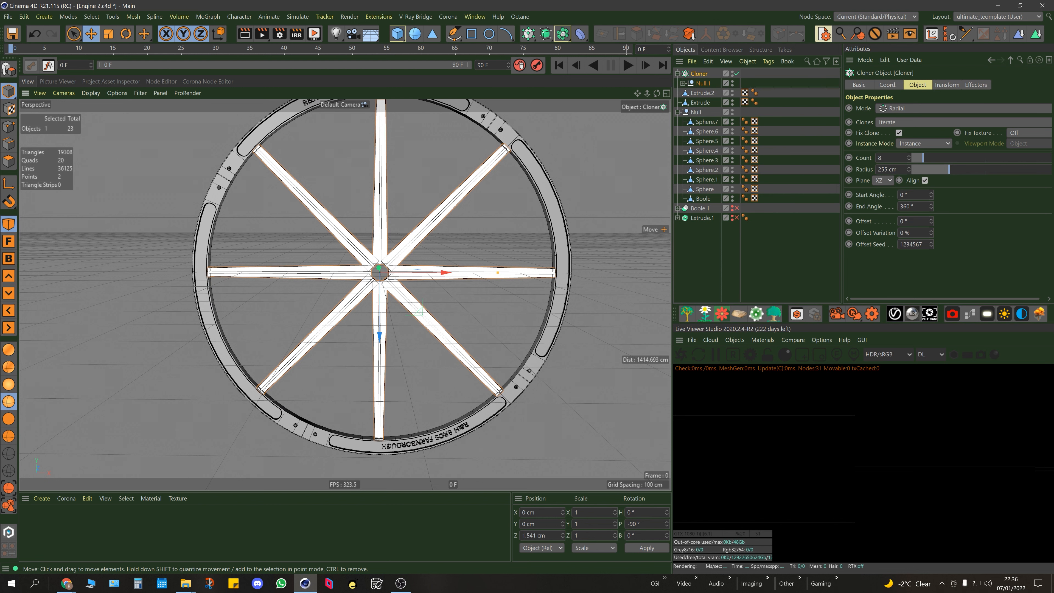
Step: Clear the selection, render a live preview of the complete wheel, and save the project
{"action": "left_click_drag", "start_coordinate": [404, 275], "coordinate": [467, 265], "text": "alt"}
{"action": "middle_click_drag", "start_coordinate": [467, 266], "coordinate": [485, 298], "text": "alt"}
{"action": "left_click_drag", "start_coordinate": [485, 298], "coordinate": [471, 301], "text": "alt"}
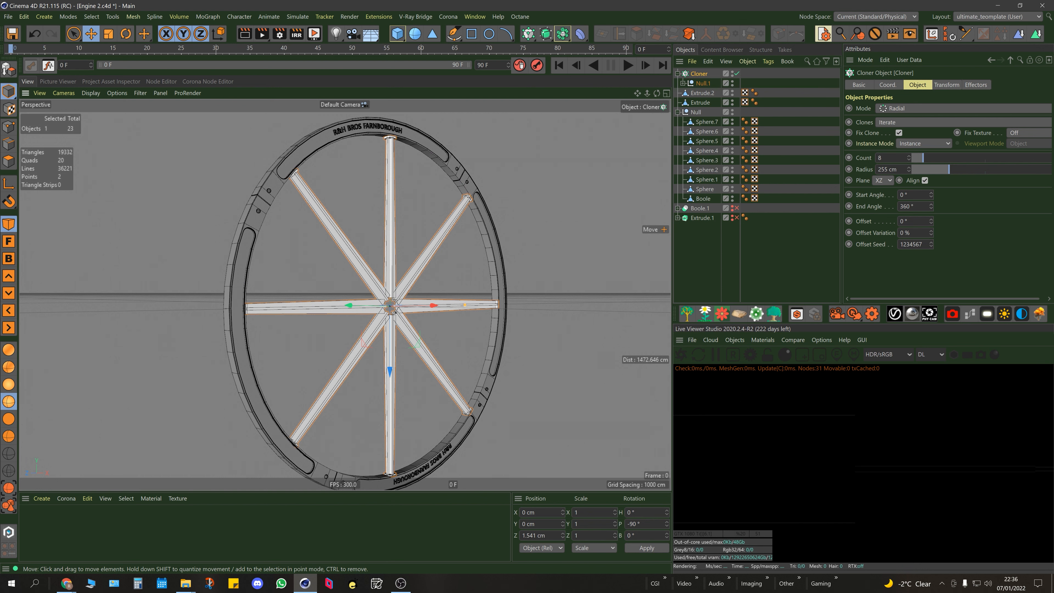
{"action": "middle_click_drag", "start_coordinate": [471, 301], "coordinate": [472, 347], "text": "alt"}
{"action": "left_click_drag", "start_coordinate": [473, 347], "coordinate": [453, 397], "text": "alt"}
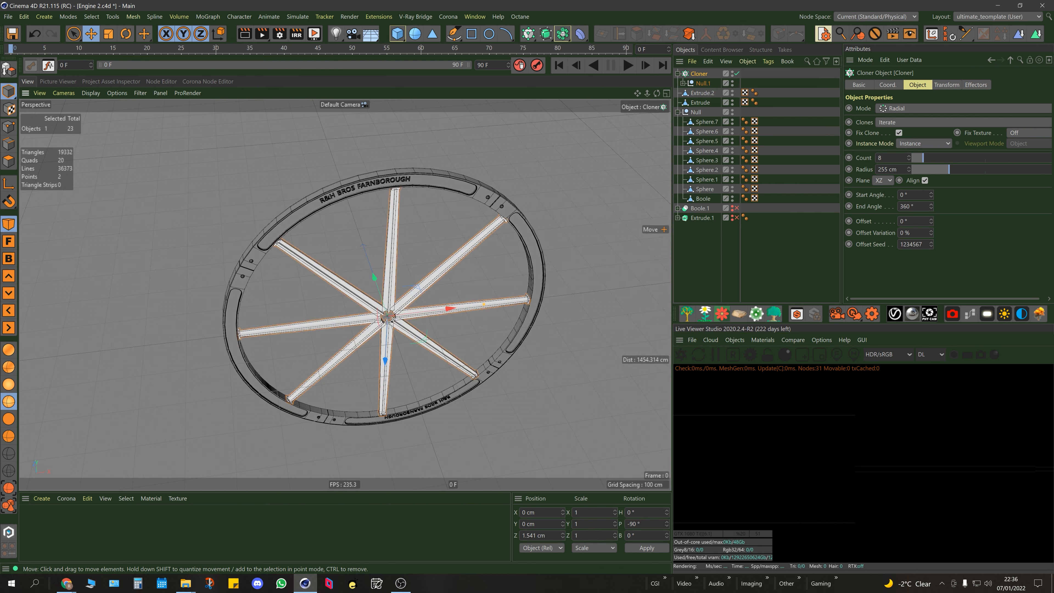
{"action": "left_click", "coordinate": [712, 259]}
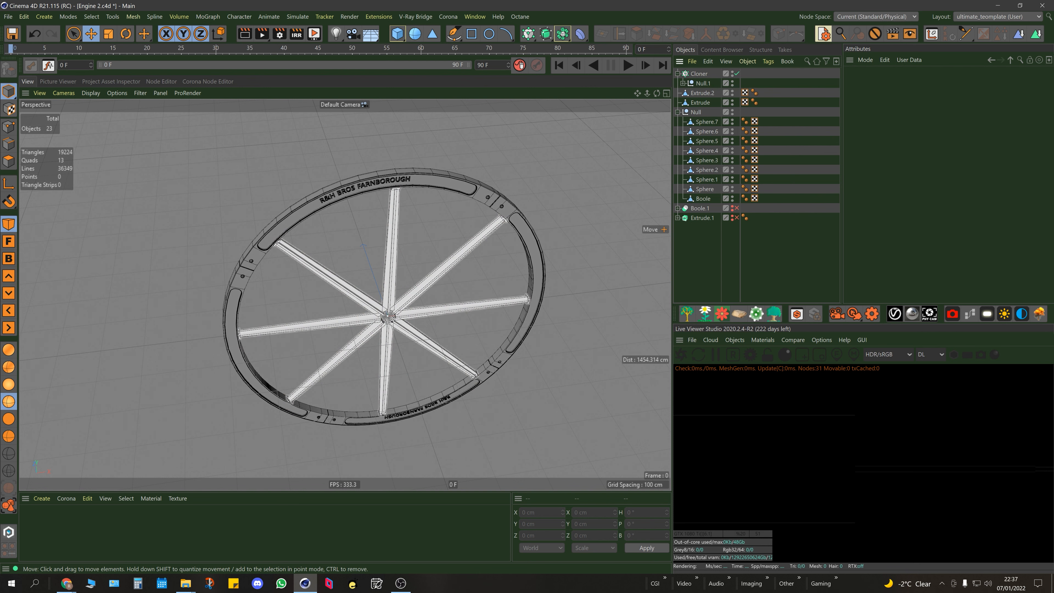
{"action": "left_click_drag", "start_coordinate": [448, 299], "coordinate": [452, 239], "text": "alt"}
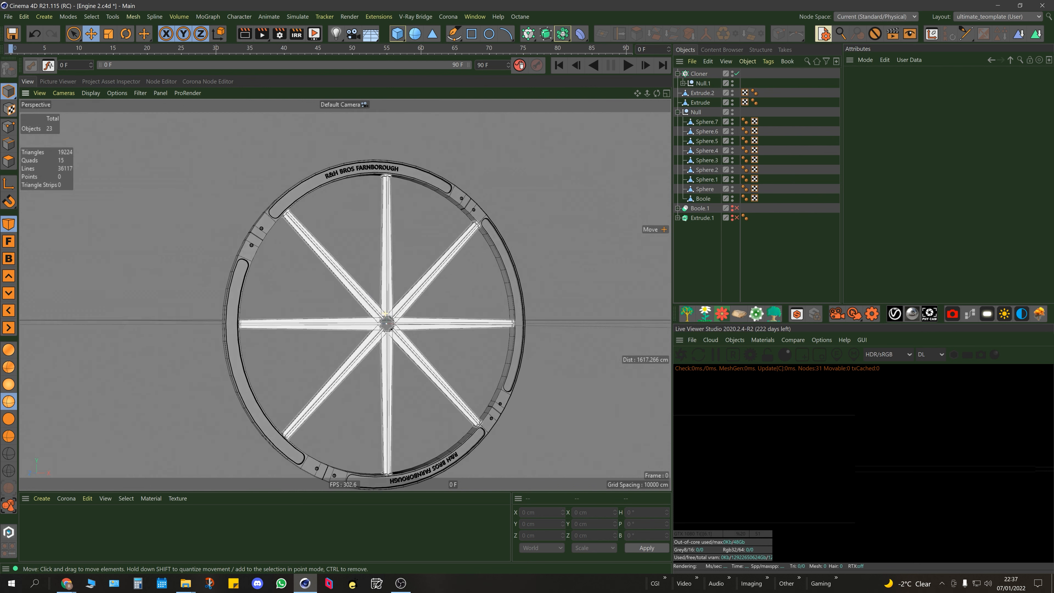
{"action": "middle_click_drag", "start_coordinate": [452, 239], "coordinate": [470, 201], "text": "alt"}
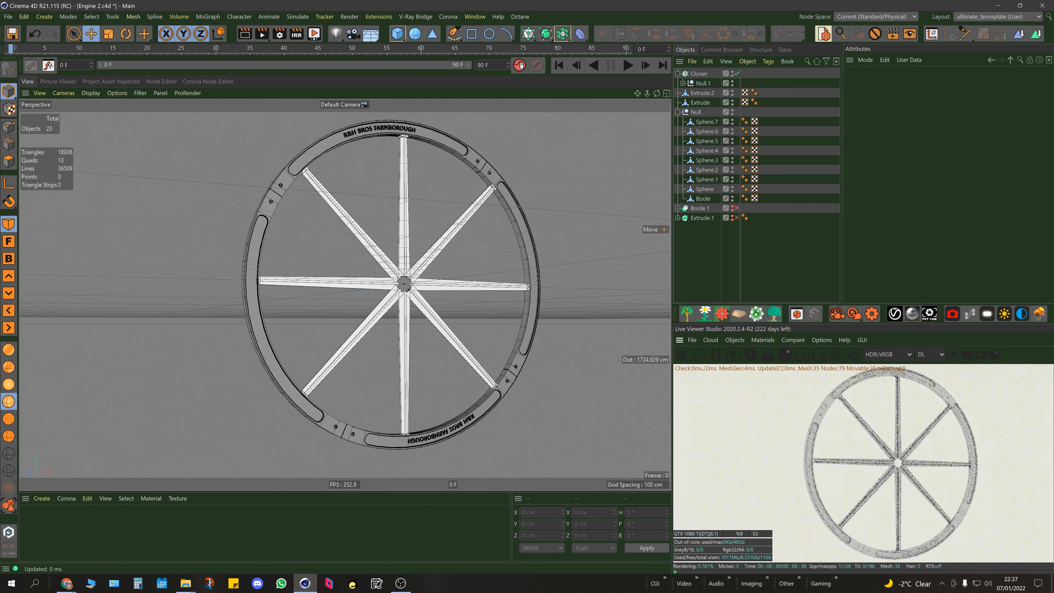
{"action": "left_click", "coordinate": [732, 354]}
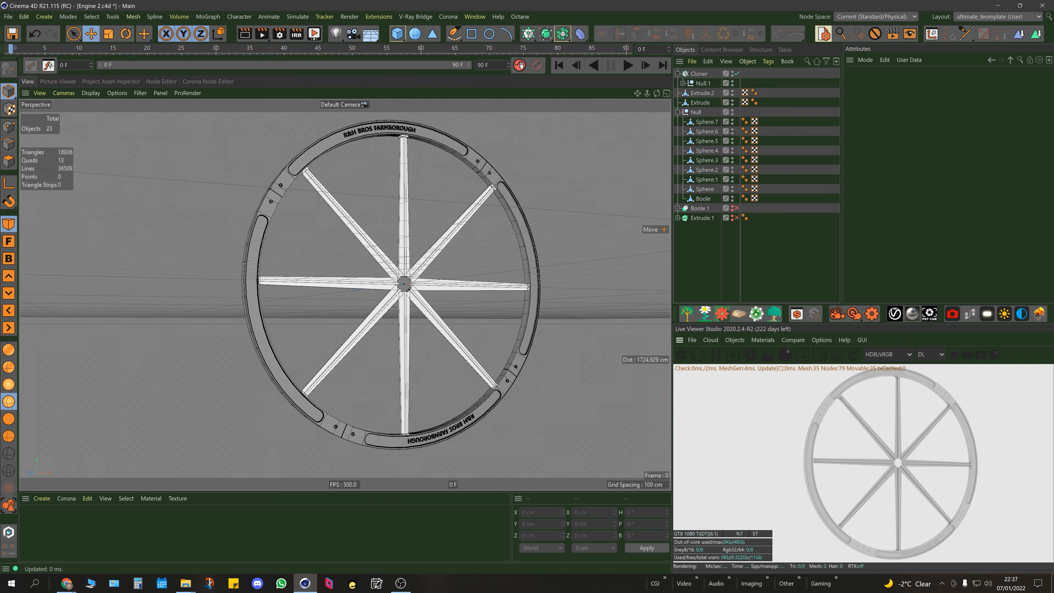
{"action": "left_click", "coordinate": [13, 34]}
Step: Switch to the browser to study the wheel's hub and winding drum in the reference photo, and return to Cinema 4D
{"action": "middle_click_drag", "start_coordinate": [349, 294], "coordinate": [318, 295], "text": "alt"}
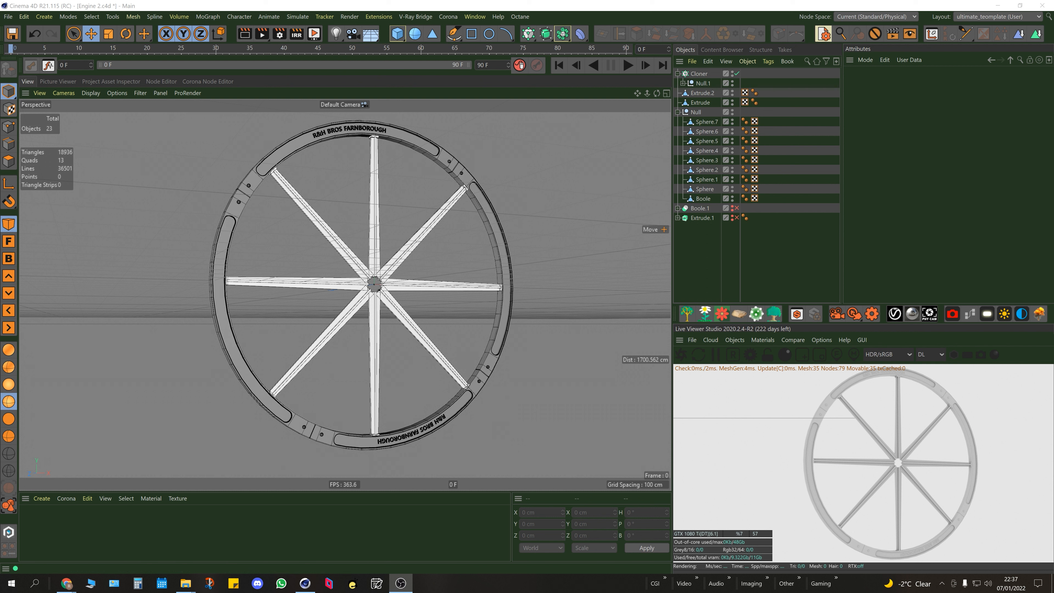
{"action": "left_click_drag", "start_coordinate": [1053, 78], "coordinate": [440, 0]}
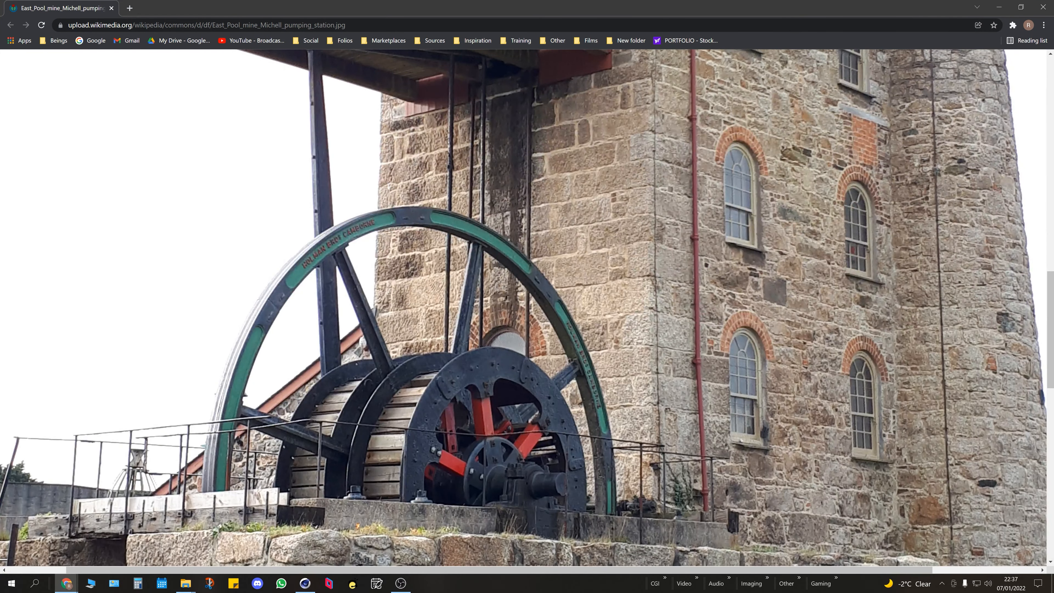
{"action": "key", "text": "F11"}
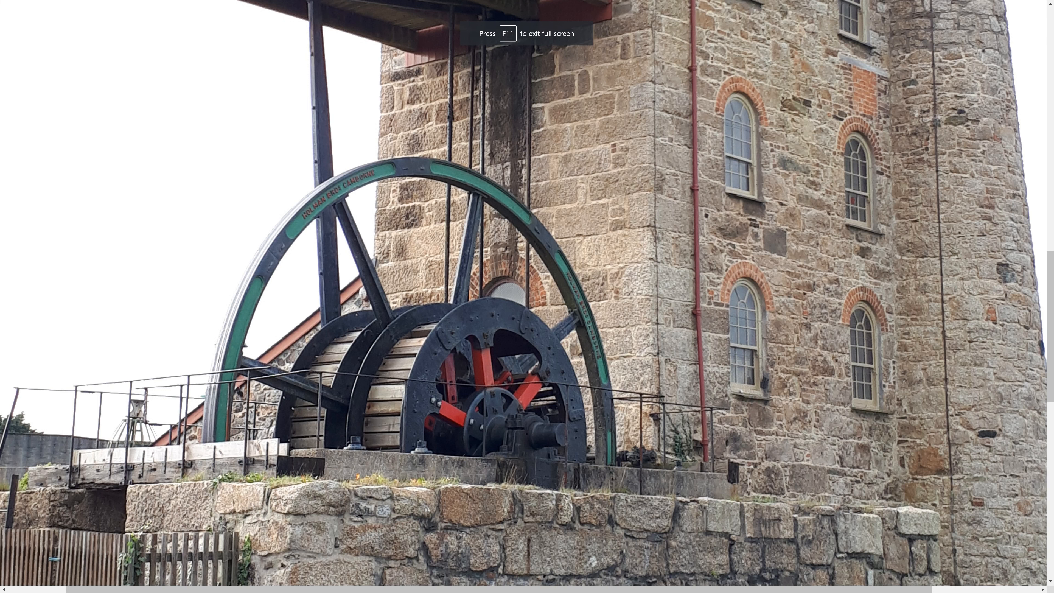
{"action": "key", "text": "F11"}
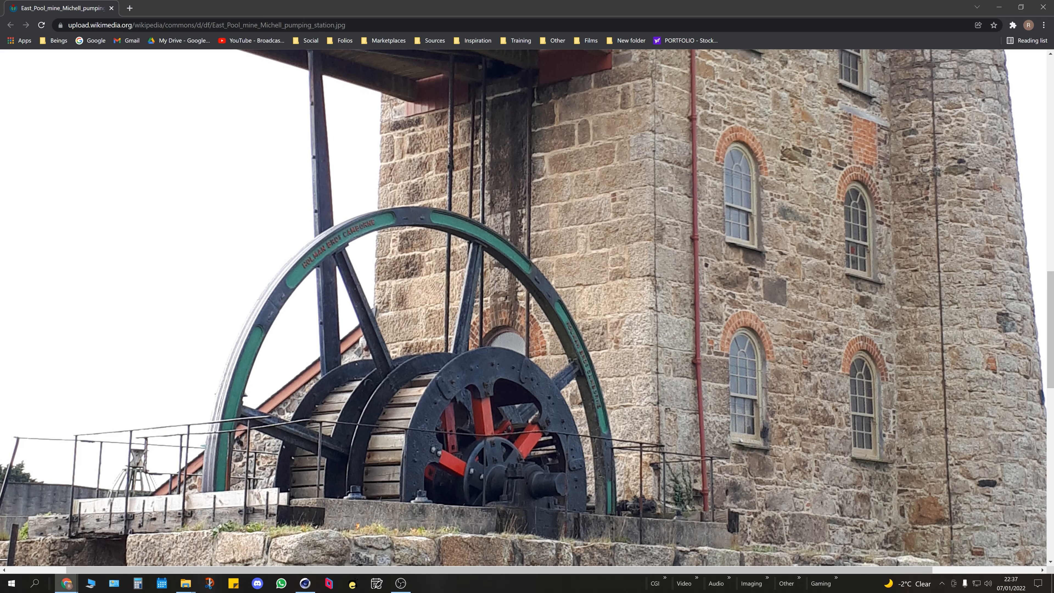
{"action": "key", "text": "alt+Tab"}
{"action": "left_click", "coordinate": [440, 253]}
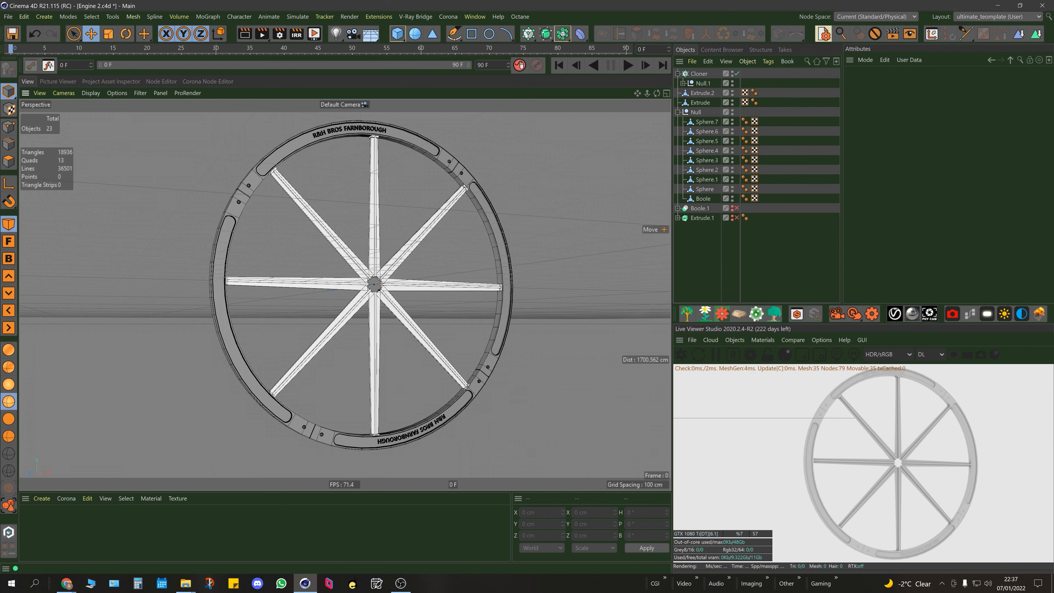
Step: Open the Engine.c4d project to examine the beam and its connecting rod, and return to Engine 2.c4d
{"action": "left_click_drag", "start_coordinate": [398, 262], "coordinate": [402, 324], "text": "alt"}
{"action": "middle_click_drag", "start_coordinate": [305, 269], "coordinate": [344, 295], "text": "alt"}
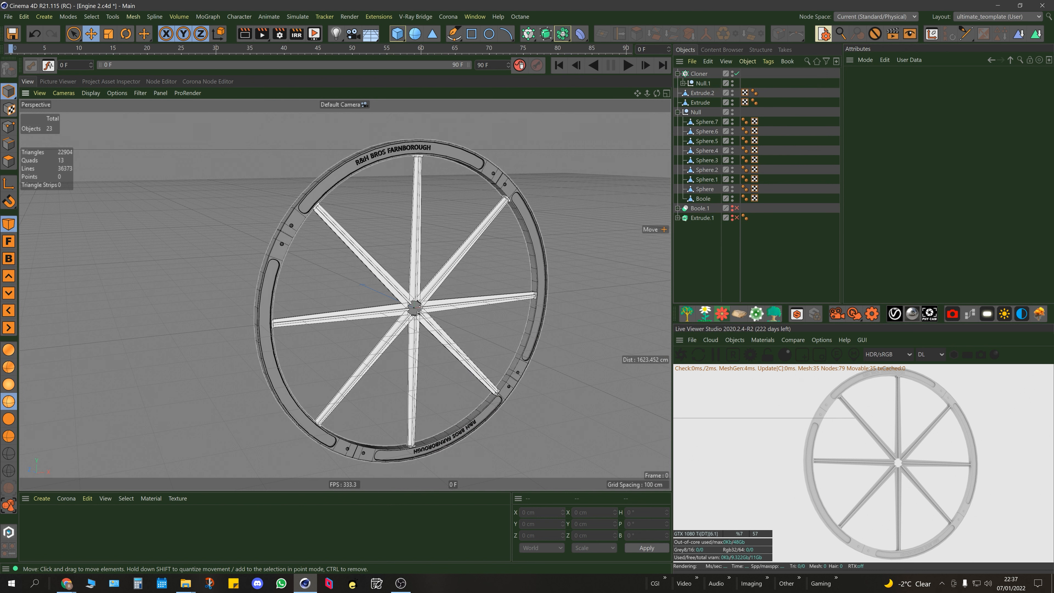
{"action": "middle_click", "coordinate": [365, 266]}
{"action": "middle_click", "coordinate": [325, 204]}
{"action": "key", "text": "v"}
{"action": "mouse_move", "coordinate": [327, 233]}
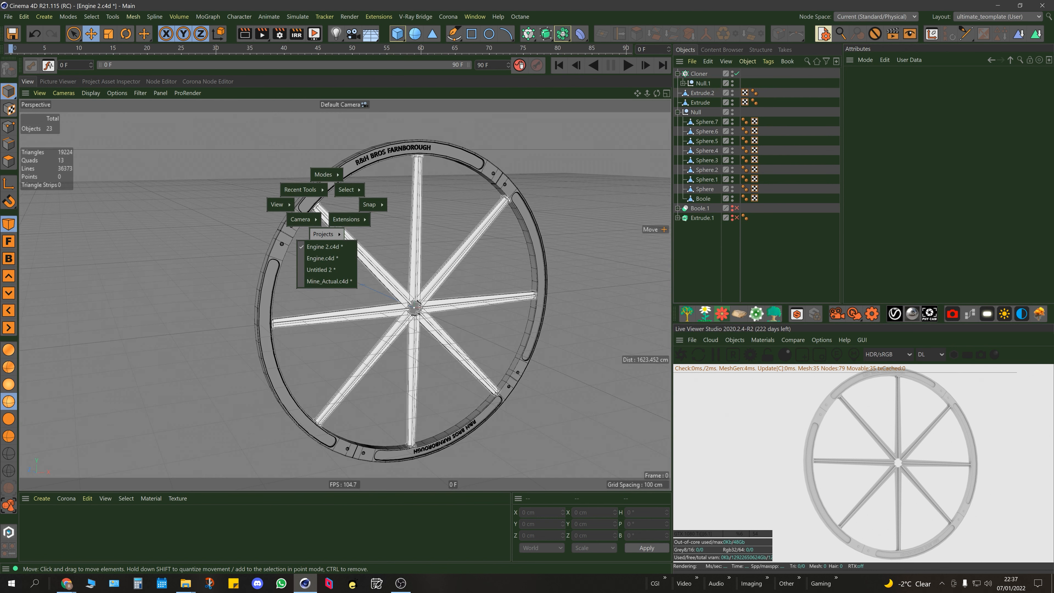
{"action": "left_click", "coordinate": [325, 258]}
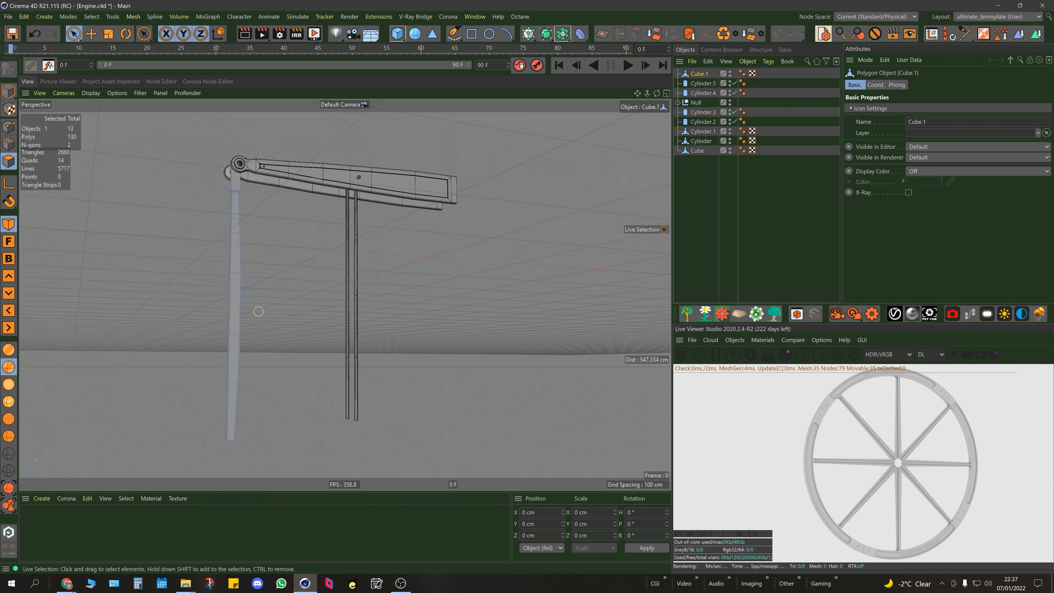
{"action": "middle_click_drag", "start_coordinate": [280, 345], "coordinate": [363, 277], "text": "alt"}
{"action": "mouse_move", "coordinate": [324, 327]}
{"action": "left_mouse_down", "text": "alt"}
{"action": "mouse_move", "coordinate": [291, 322]}
{"action": "mouse_move", "coordinate": [415, 318]}
{"action": "mouse_move", "coordinate": [322, 344]}
{"action": "left_mouse_up", "text": "alt"}
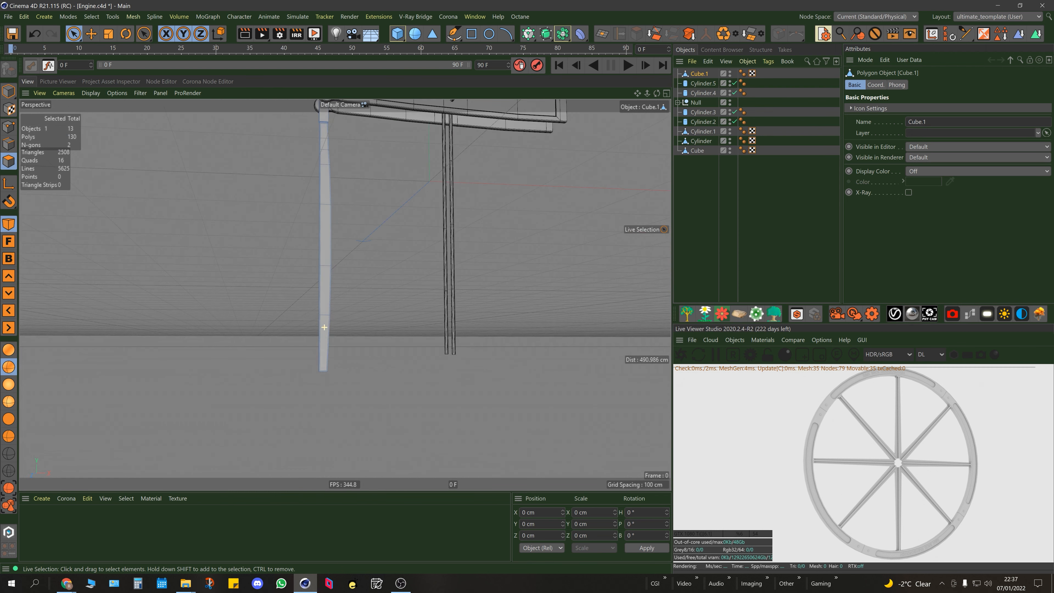
{"action": "middle_click_drag", "start_coordinate": [318, 194], "coordinate": [336, 264], "text": "alt"}
{"action": "scroll", "coordinate": [337, 264], "scroll_direction": "down", "scroll_amount": 2}
{"action": "key", "text": "v"}
{"action": "mouse_move", "coordinate": [419, 240]}
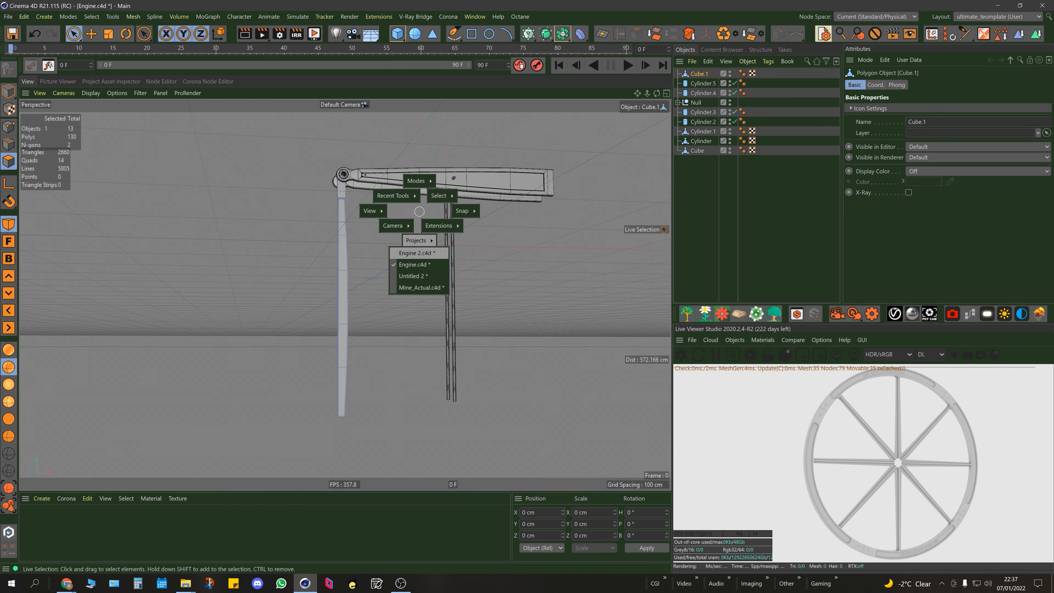
{"action": "left_click", "coordinate": [417, 265]}
Step: Add a cylinder at the wheel's centre and rotate it to a pitch of 90° to form the axle
{"action": "scroll", "coordinate": [411, 310], "scroll_direction": "up", "scroll_amount": 3}
{"action": "left_click_drag", "start_coordinate": [411, 310], "coordinate": [387, 290], "text": "alt"}
{"action": "middle_click_drag", "start_coordinate": [414, 298], "coordinate": [417, 257], "text": "alt"}
{"action": "scroll", "coordinate": [417, 257], "scroll_direction": "down", "scroll_amount": 1}
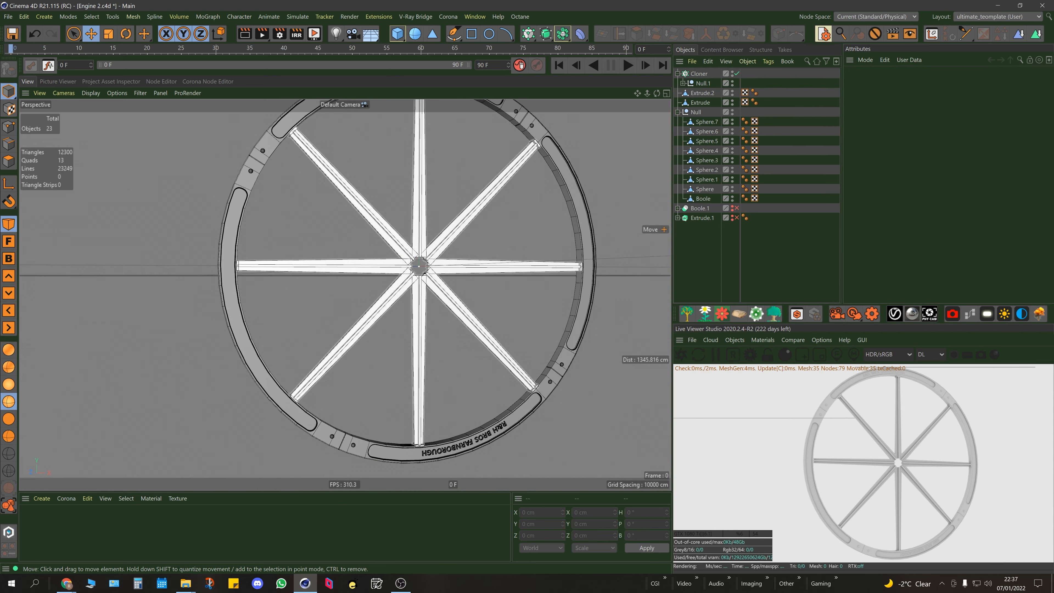
{"action": "left_click_drag", "start_coordinate": [418, 266], "coordinate": [437, 284], "text": "alt"}
{"action": "middle_click_drag", "start_coordinate": [423, 272], "coordinate": [418, 297], "text": "alt"}
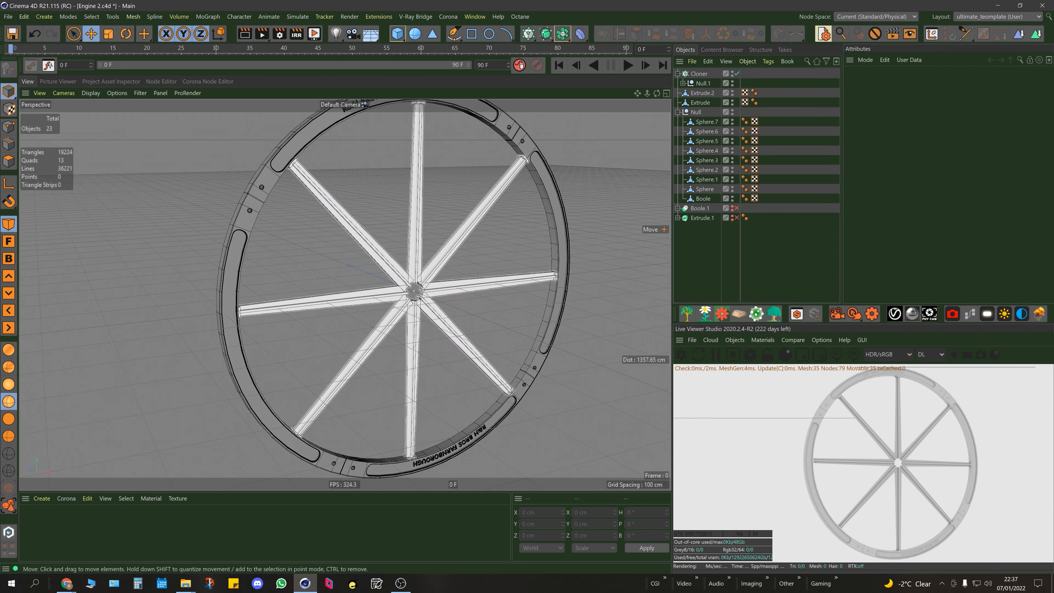
{"action": "left_click_drag", "start_coordinate": [397, 34], "coordinate": [593, 47]}
{"action": "key", "text": "r"}
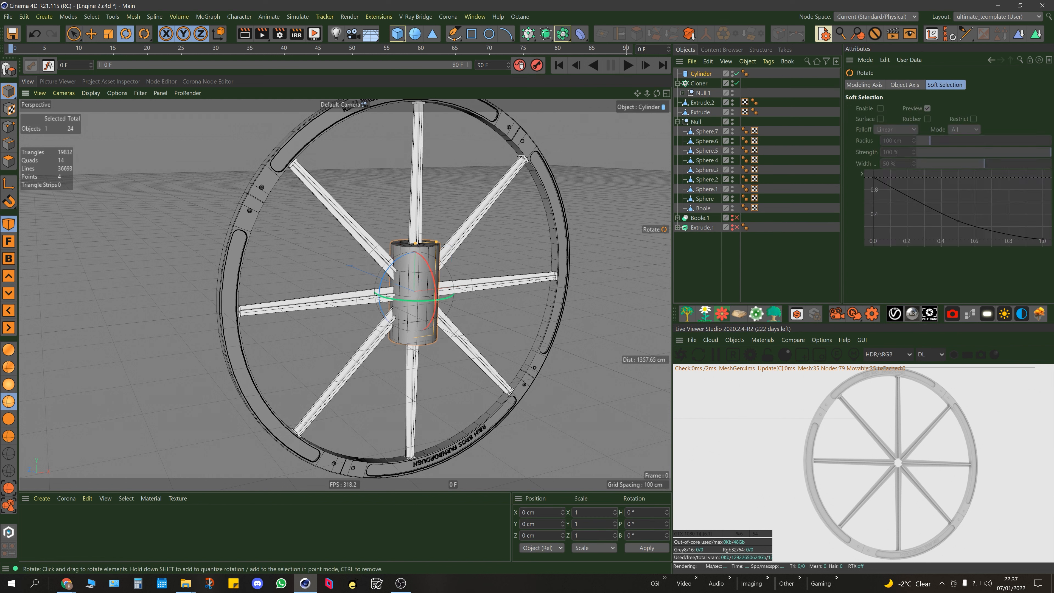
{"action": "left_click_drag", "start_coordinate": [424, 257], "coordinate": [431, 314]}
{"action": "key", "text": "ctrl+z"}
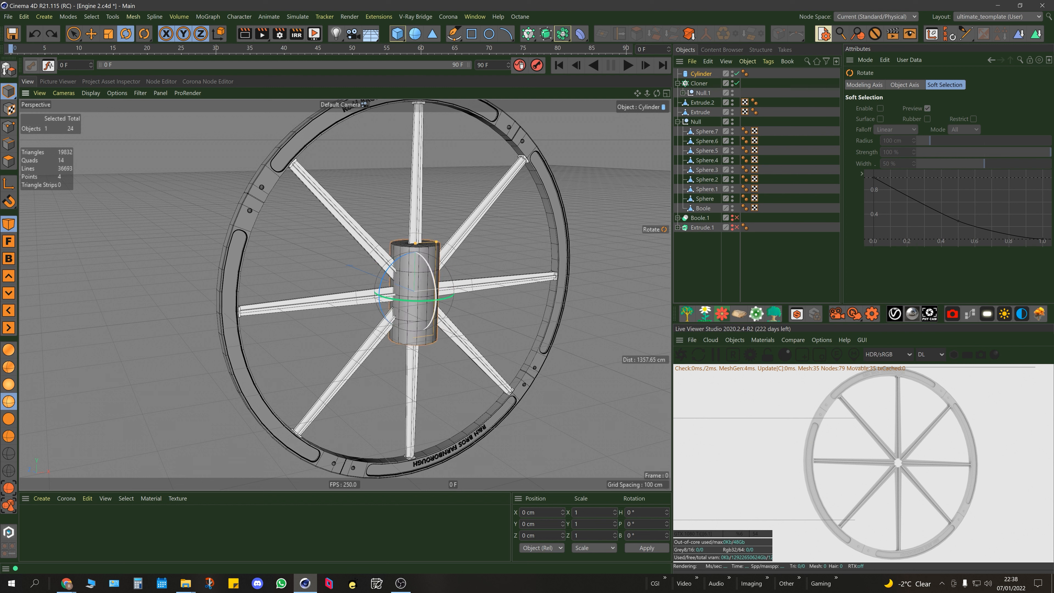
{"action": "left_click_drag", "start_coordinate": [434, 276], "coordinate": [345, 294], "text": "shift"}
Step: Resize the axle cylinder to a radius of about 24.682 cm and a height of about 429.137 cm
{"action": "key", "text": "e"}
{"action": "scroll", "coordinate": [432, 302], "scroll_direction": "up", "scroll_amount": 8}
{"action": "mouse_move", "coordinate": [481, 329]}
{"action": "left_mouse_down"}
{"action": "mouse_move", "coordinate": [431, 329]}
{"action": "mouse_move", "coordinate": [497, 337]}
{"action": "left_mouse_up"}
{"action": "scroll", "coordinate": [498, 337], "scroll_direction": "down", "scroll_amount": 8}
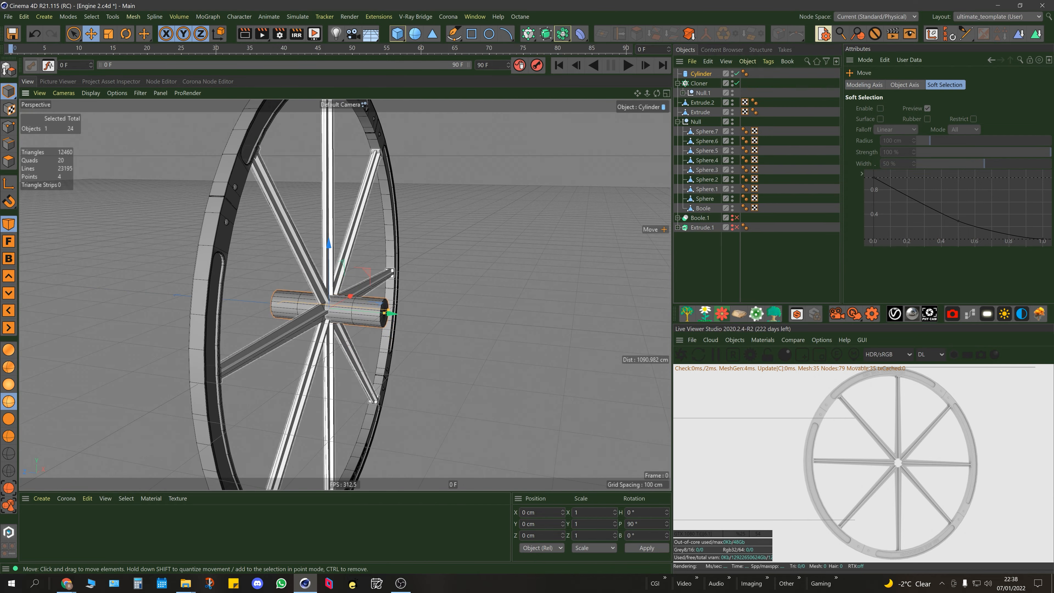
{"action": "left_click_drag", "start_coordinate": [328, 311], "coordinate": [453, 311], "text": "alt"}
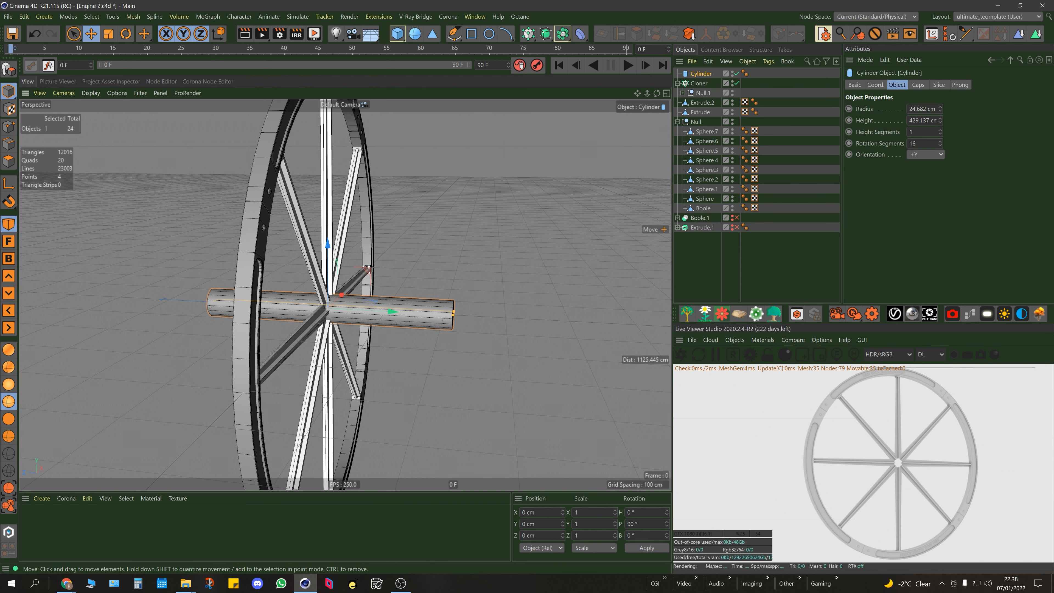
{"action": "left_click_drag", "start_coordinate": [393, 312], "coordinate": [345, 308], "text": "alt"}
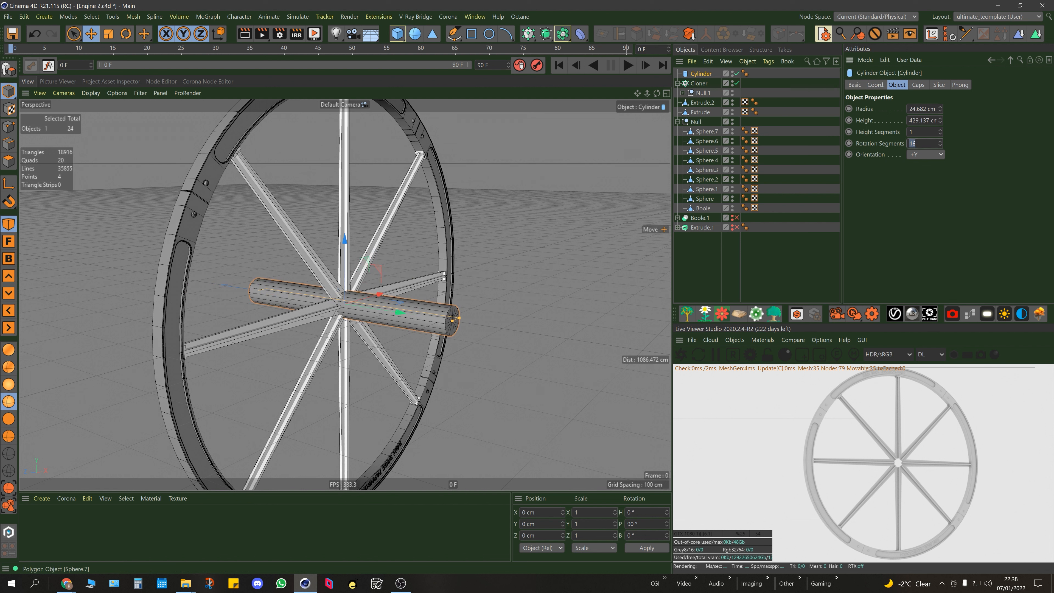
{"action": "double_click", "coordinate": [911, 144]}
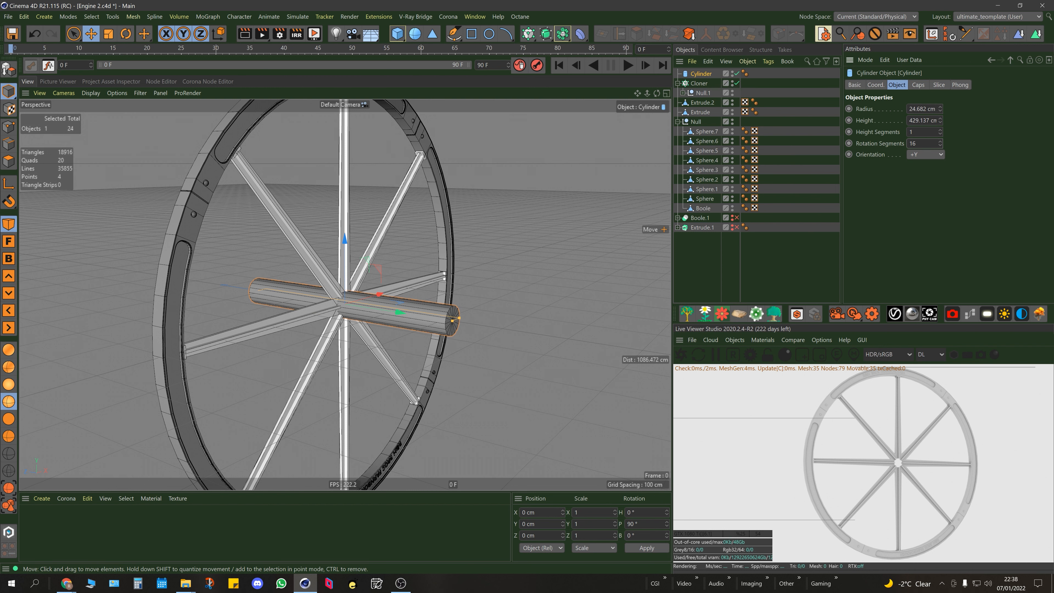
Step: Make the axle cylinder editable and add a loop cut around it at about 89.155% of its length
{"action": "left_click_drag", "start_coordinate": [366, 299], "coordinate": [432, 270], "text": "alt"}
{"action": "scroll", "coordinate": [367, 299], "scroll_direction": "up", "scroll_amount": 3}
{"action": "scroll", "coordinate": [366, 300], "scroll_direction": "up", "scroll_amount": 2}
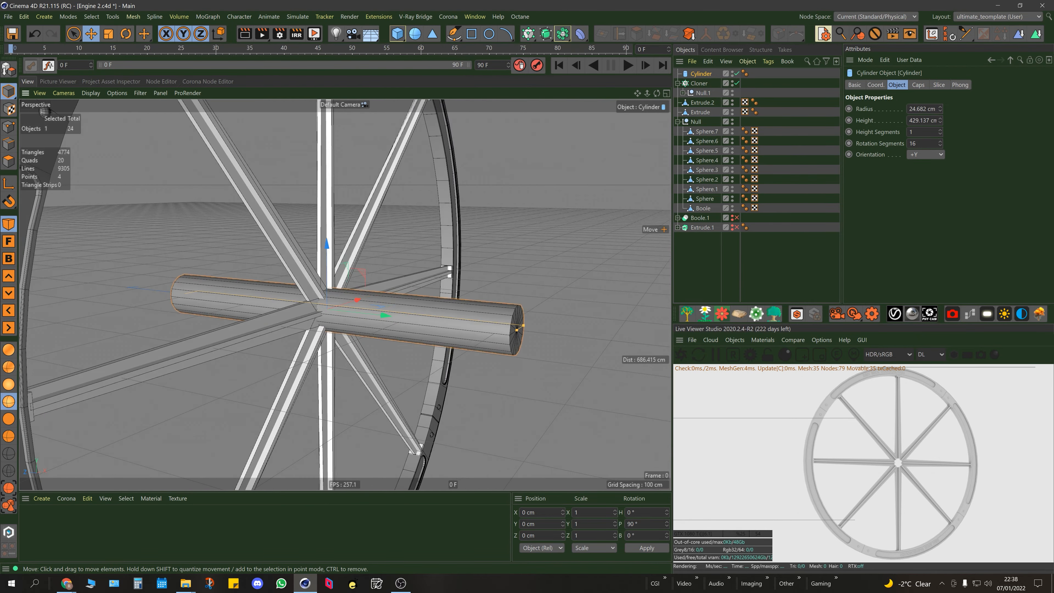
{"action": "key", "text": "c"}
{"action": "key", "text": "Return"}
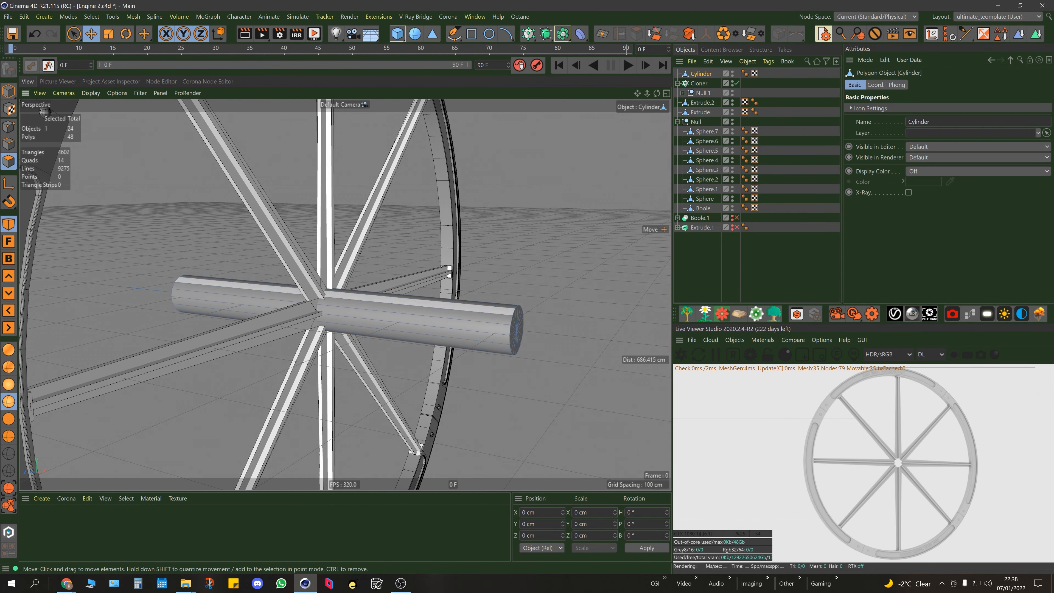
{"action": "key", "text": "k"}
{"action": "key", "text": "l"}
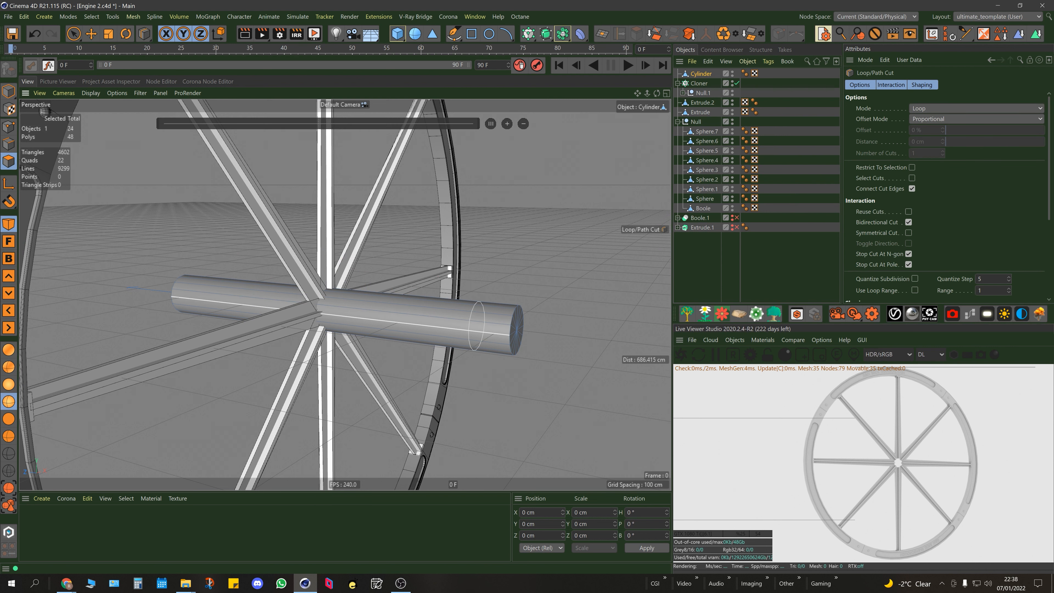
{"action": "left_click", "coordinate": [465, 328]}
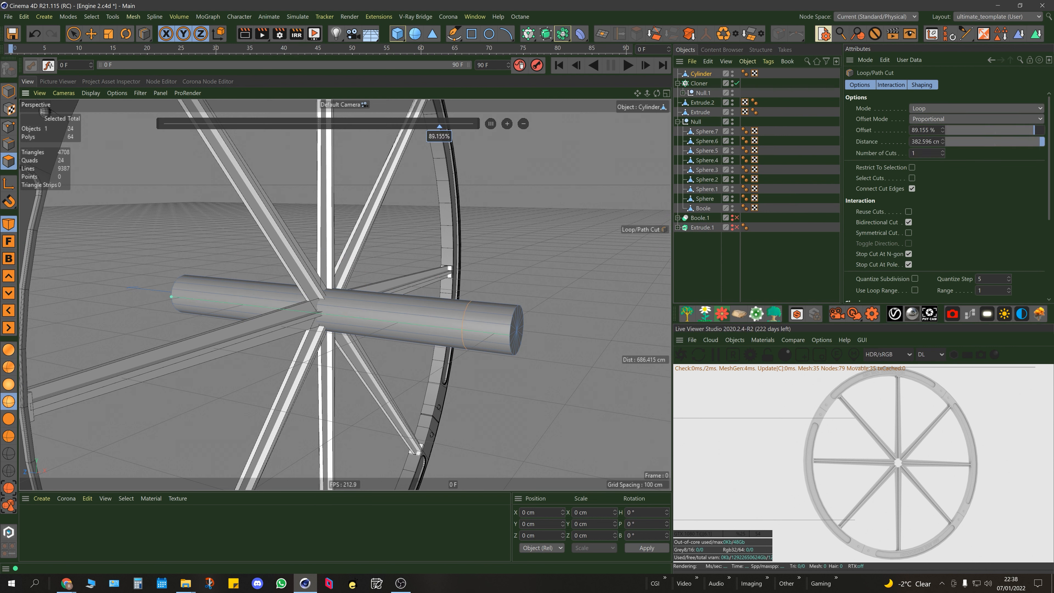
Step: Add a second loop cut around the axle, close to the first cut on the side towards the end face
{"action": "key", "text": "space"}
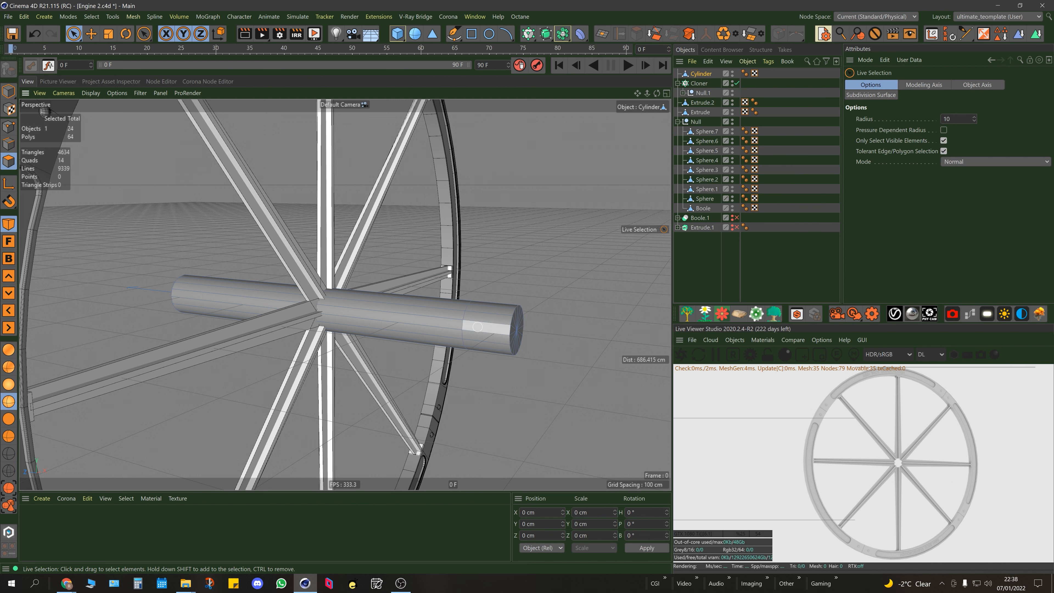
{"action": "key", "text": "space"}
{"action": "scroll", "coordinate": [469, 321], "scroll_direction": "up", "scroll_amount": 3}
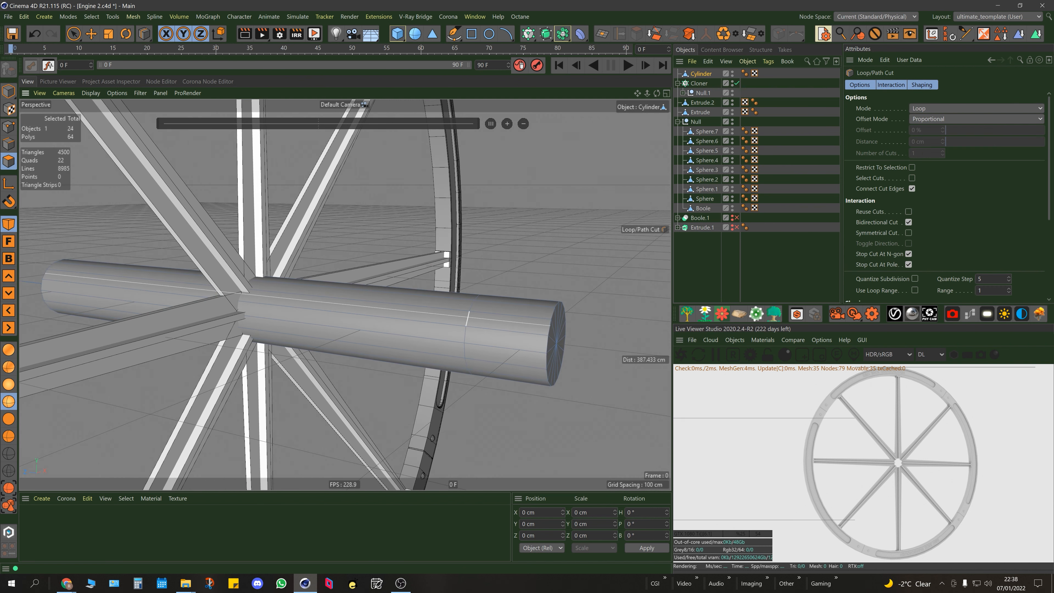
{"action": "left_click", "coordinate": [475, 319]}
{"action": "key", "text": "space"}
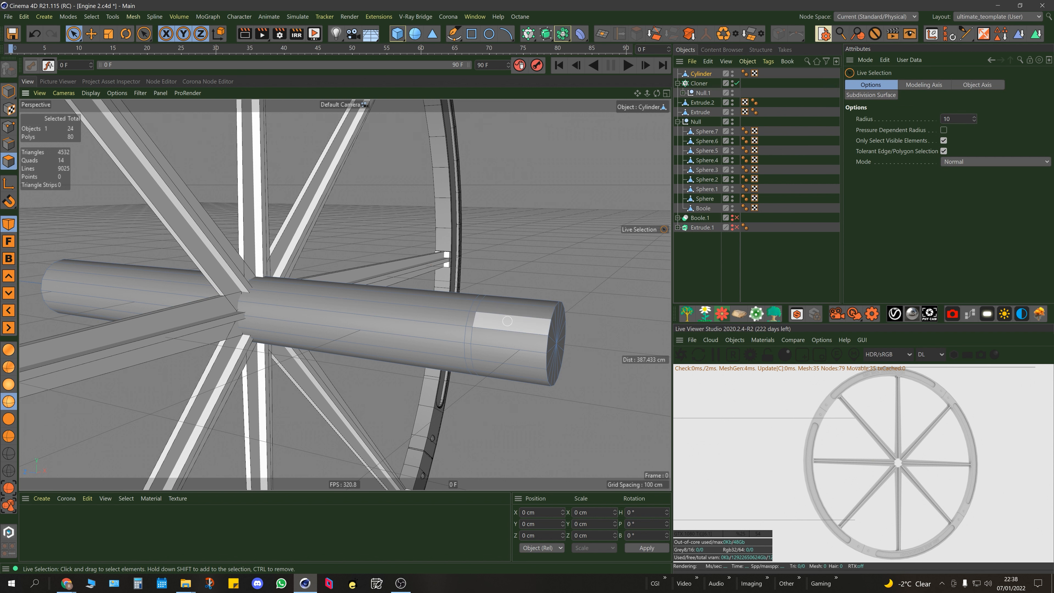
Step: Scale the loop of polygons at the axle's cut end to about 86% and shift it along the axle towards the wheel
{"action": "key", "text": "u"}
{"action": "key", "text": "l"}
{"action": "left_click", "coordinate": [507, 321]}
{"action": "key", "text": "t"}
{"action": "left_click_drag", "start_coordinate": [507, 321], "coordinate": [477, 324]}
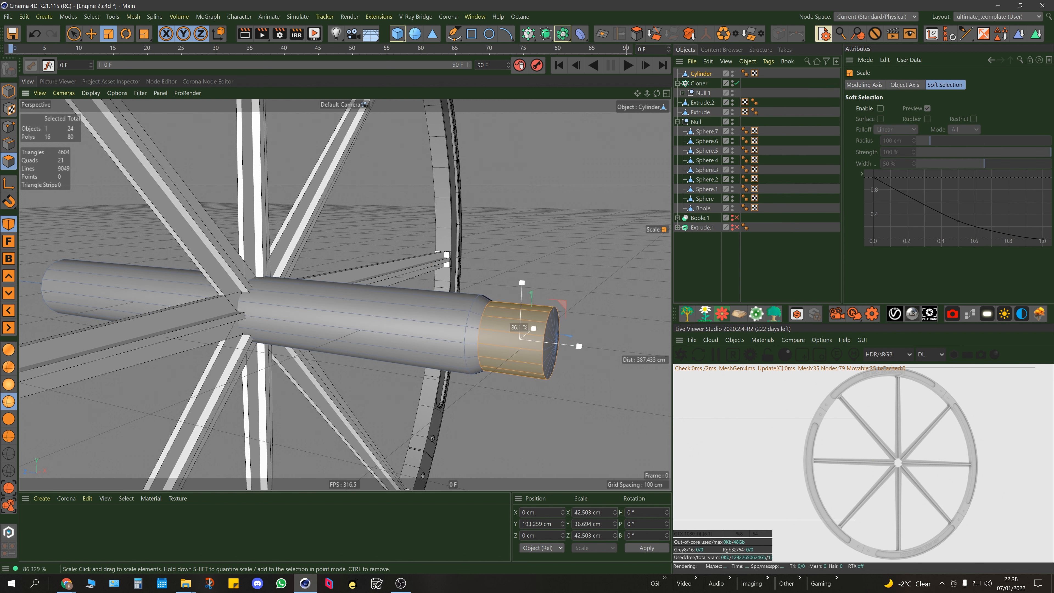
{"action": "key", "text": "e"}
{"action": "left_click_drag", "start_coordinate": [597, 346], "coordinate": [544, 334]}
{"action": "key", "text": "space"}
Step: Bevel the centre point of the axle's end cap to form a small inner ring on the face
{"action": "key", "text": "Return"}
{"action": "left_click", "coordinate": [561, 344]}
{"action": "scroll", "coordinate": [561, 344], "scroll_direction": "up", "scroll_amount": 6}
{"action": "left_click_drag", "start_coordinate": [345, 295], "coordinate": [334, 290], "text": "alt"}
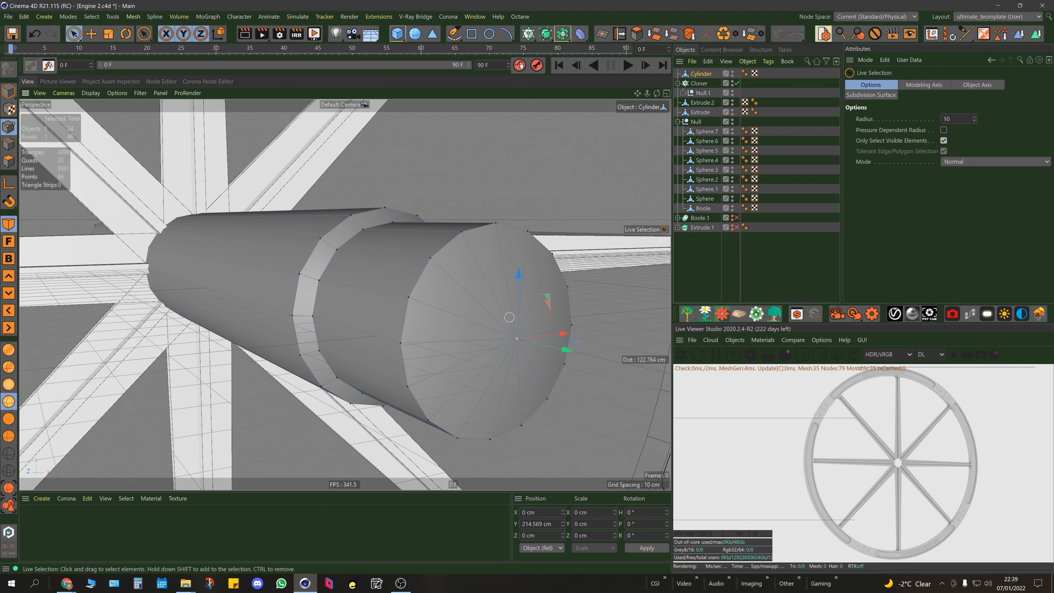
{"action": "key", "text": "m"}
{"action": "key", "text": "s"}
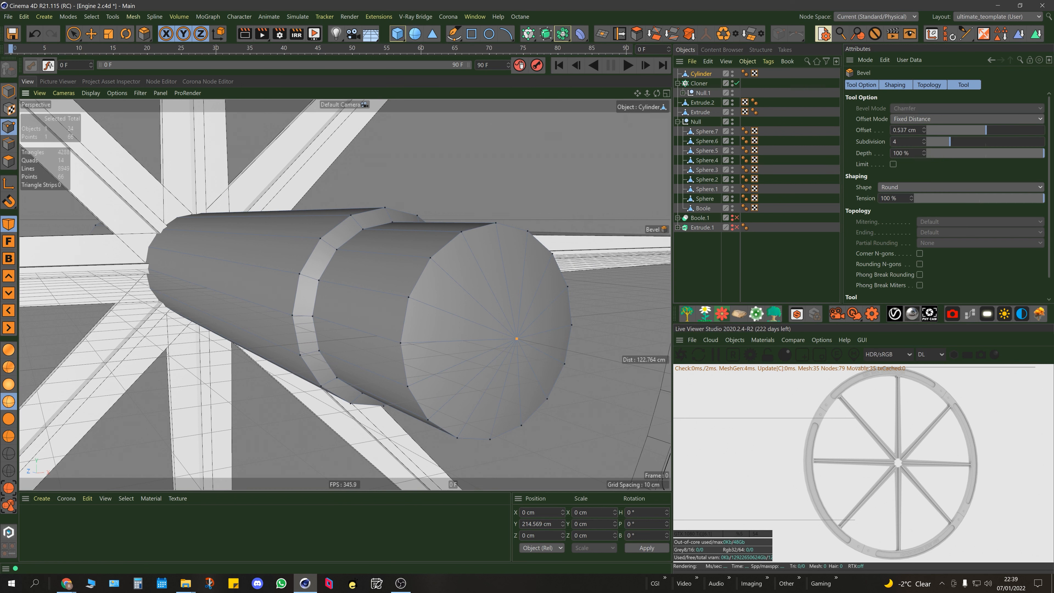
{"action": "left_click", "coordinate": [516, 339]}
{"action": "key", "text": "ctrl+z"}
{"action": "left_click_drag", "start_coordinate": [478, 180], "coordinate": [518, 180]}
{"action": "key", "text": "space"}
{"action": "left_click_drag", "start_coordinate": [479, 339], "coordinate": [446, 362], "text": "alt"}
{"action": "scroll", "coordinate": [479, 338], "scroll_direction": "down", "scroll_amount": 8}
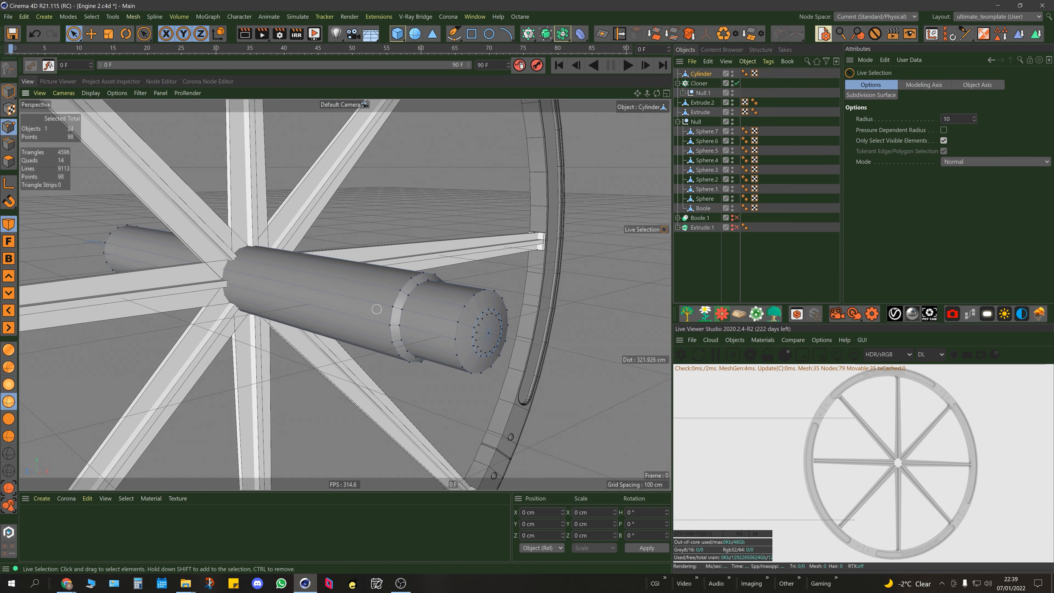
Step: Bevel the two edge loops bordering the axle's stepped shoulder with a 1.2 cm chamfer offset and one subdivision
{"action": "left_click_drag", "start_coordinate": [376, 309], "coordinate": [544, 342], "text": "alt"}
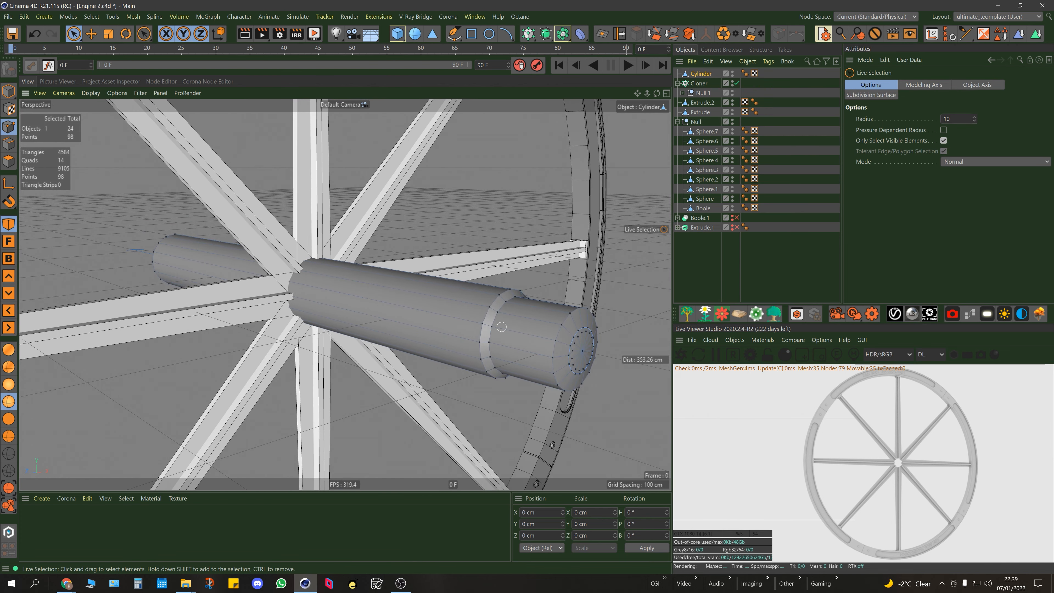
{"action": "scroll", "coordinate": [502, 313], "scroll_direction": "up", "scroll_amount": 5}
{"action": "key", "text": "Return"}
{"action": "key", "text": "Return"}
{"action": "key", "text": "Return"}
{"action": "key", "text": "Return"}
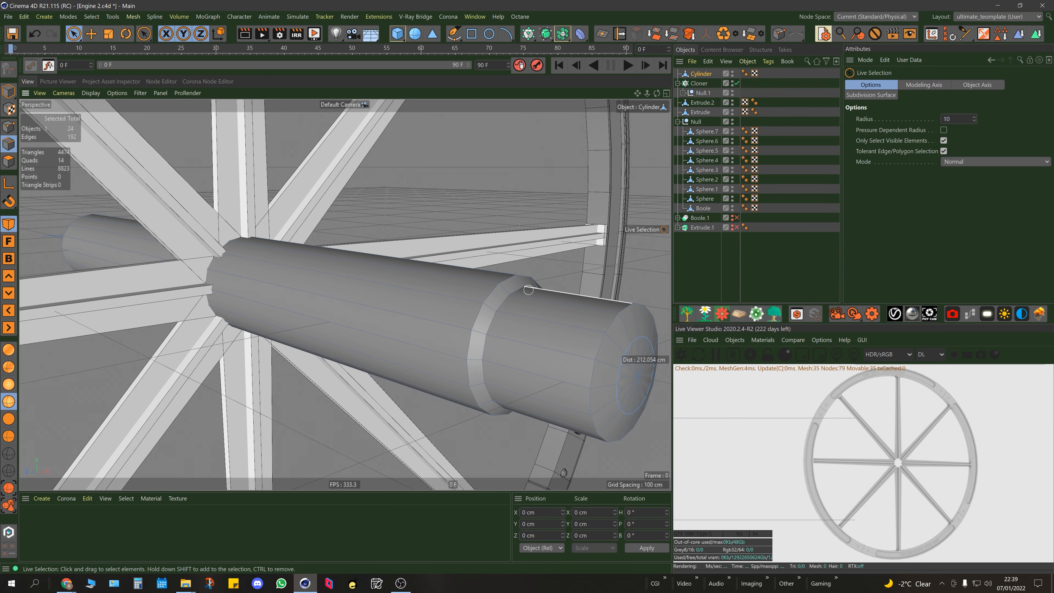
{"action": "key", "text": "u"}
{"action": "key", "text": "l"}
{"action": "left_click", "coordinate": [492, 293]}
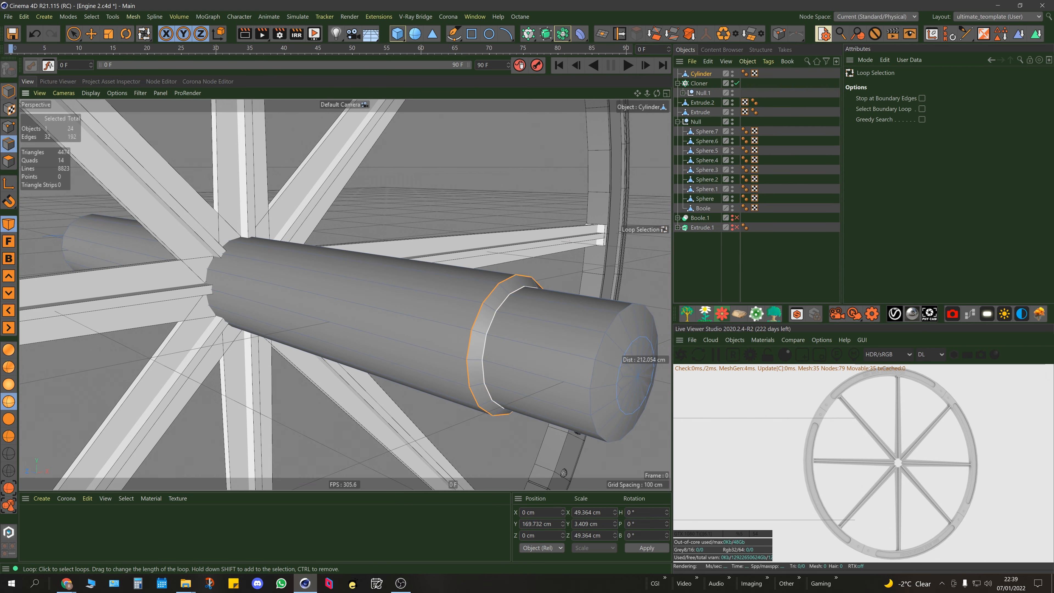
{"action": "key", "text": "m"}
{"action": "key", "text": "s"}
{"action": "left_click_drag", "start_coordinate": [512, 364], "coordinate": [528, 364]}
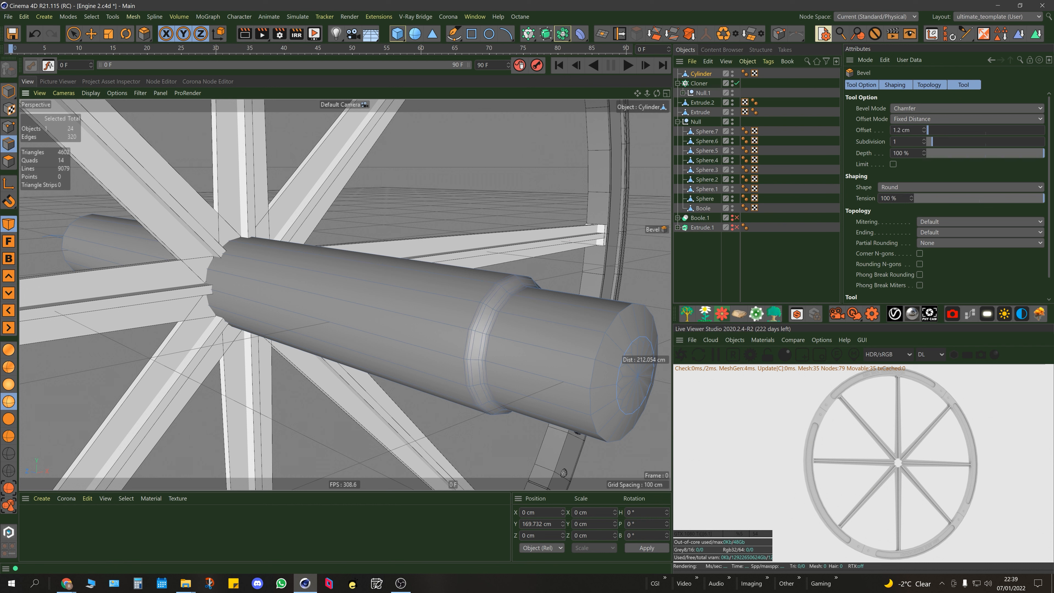
{"action": "key", "text": "space"}
{"action": "left_click", "coordinate": [508, 150]}
Step: Add a loop cut around the middle of the axle where it passes through the spokes
{"action": "scroll", "coordinate": [490, 315], "scroll_direction": "down", "scroll_amount": 8}
{"action": "left_click_drag", "start_coordinate": [470, 314], "coordinate": [350, 303], "text": "alt"}
{"action": "key", "text": "k"}
{"action": "key", "text": "l"}
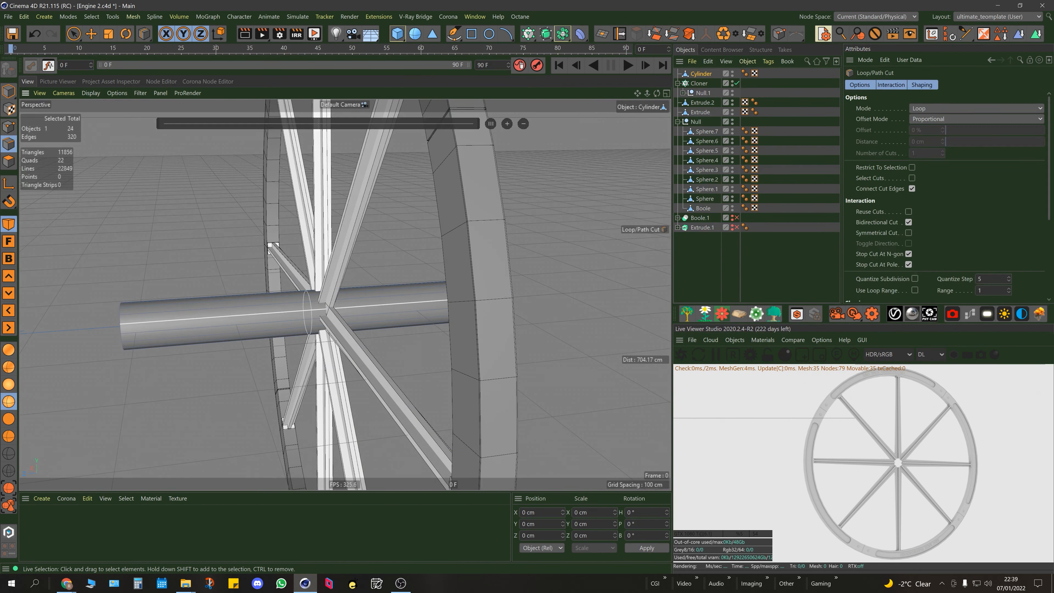
{"action": "left_click", "coordinate": [319, 308]}
{"action": "key", "text": "space"}
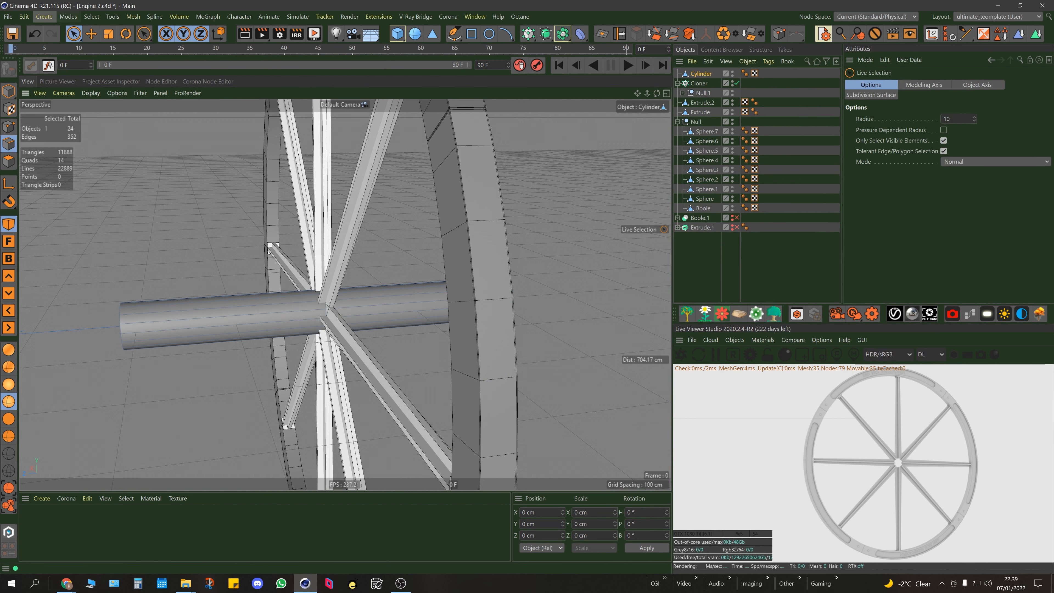
Step: Delete the unmodelled half of the axle with a rectangle selection, keeping the stepped half, and return to model mode
{"action": "left_click_drag", "start_coordinate": [74, 34], "coordinate": [98, 64]}
{"action": "scroll", "coordinate": [258, 211], "scroll_direction": "down", "scroll_amount": 4}
{"action": "left_click_drag", "start_coordinate": [315, 249], "coordinate": [278, 251], "text": "alt"}
{"action": "left_click_drag", "start_coordinate": [177, 183], "coordinate": [352, 338]}
{"action": "key", "text": "Delete"}
{"action": "left_click_drag", "start_coordinate": [469, 262], "coordinate": [340, 278], "text": "alt"}
{"action": "left_click", "coordinate": [8, 225]}
{"action": "scroll", "coordinate": [374, 316], "scroll_direction": "up", "scroll_amount": 4}
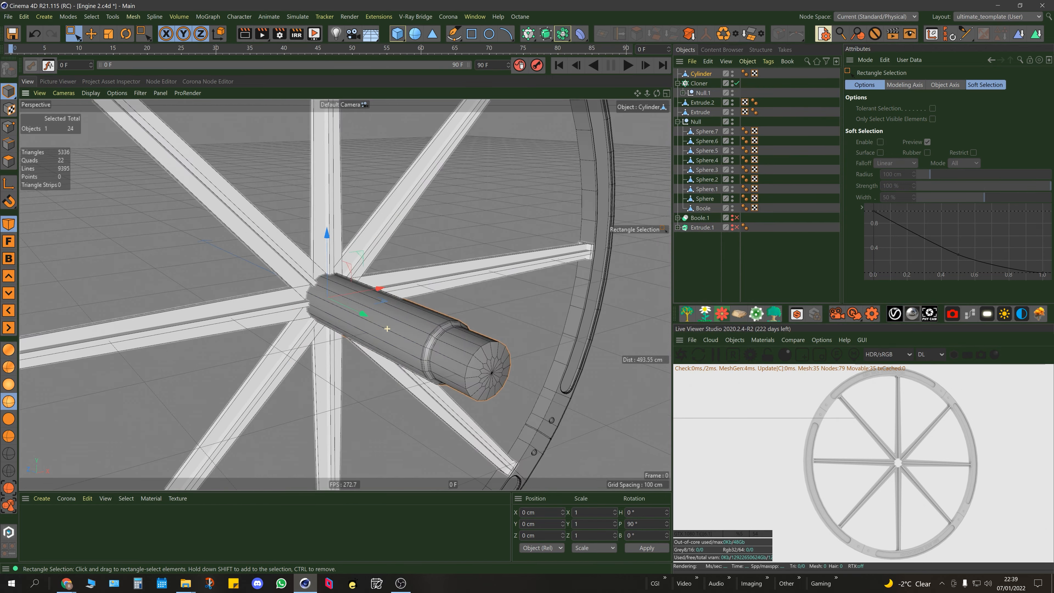